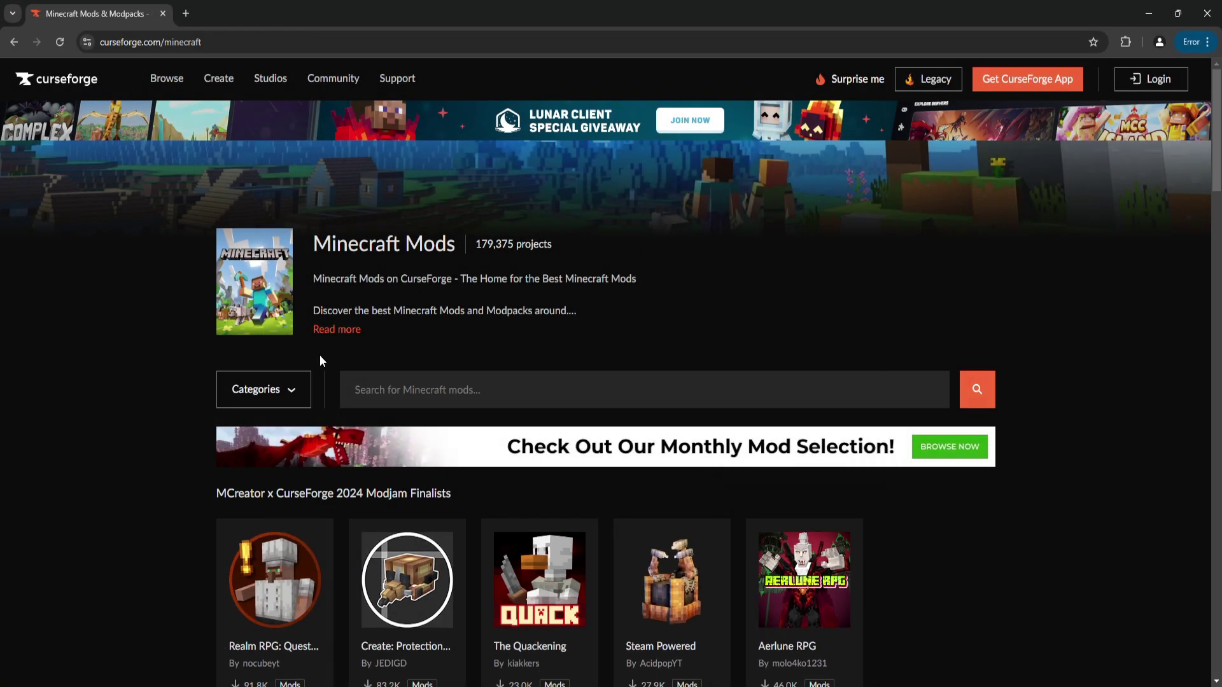
# - Look over CurseForge's Minecraft mods page and open the Shaders category
pyautogui.scroll(-12, 1071, 258)
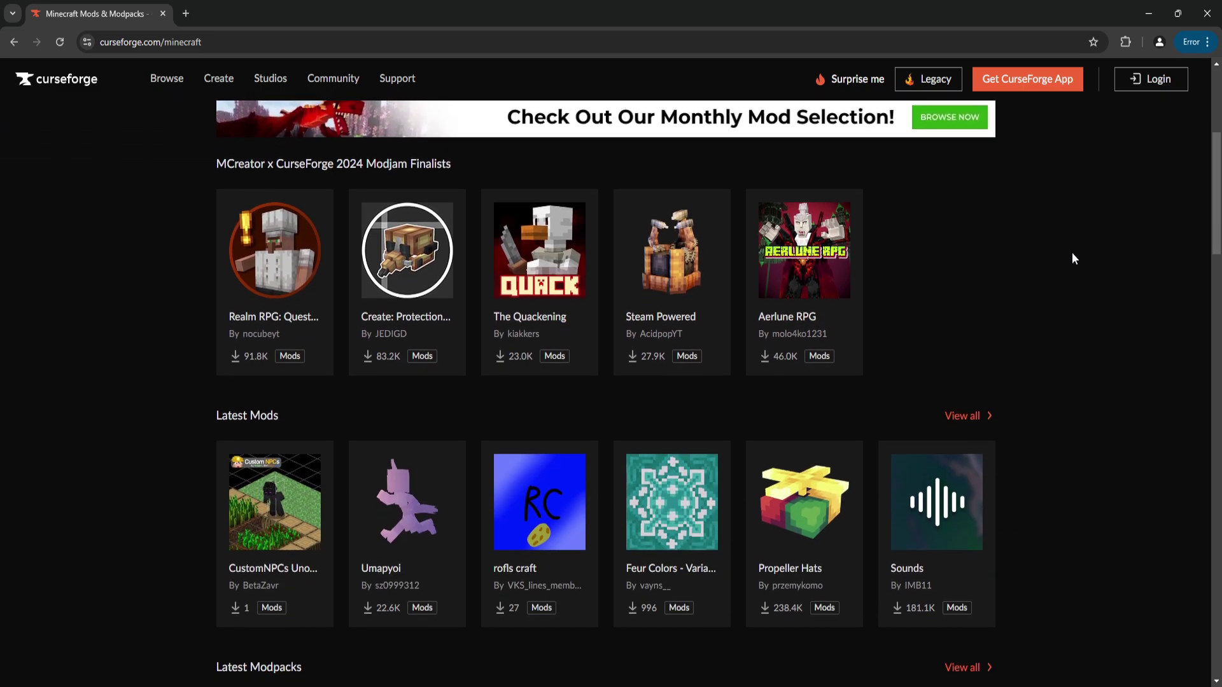
pyautogui.scroll(6, 1048, 261)
pyautogui.scroll(6, 1047, 280)
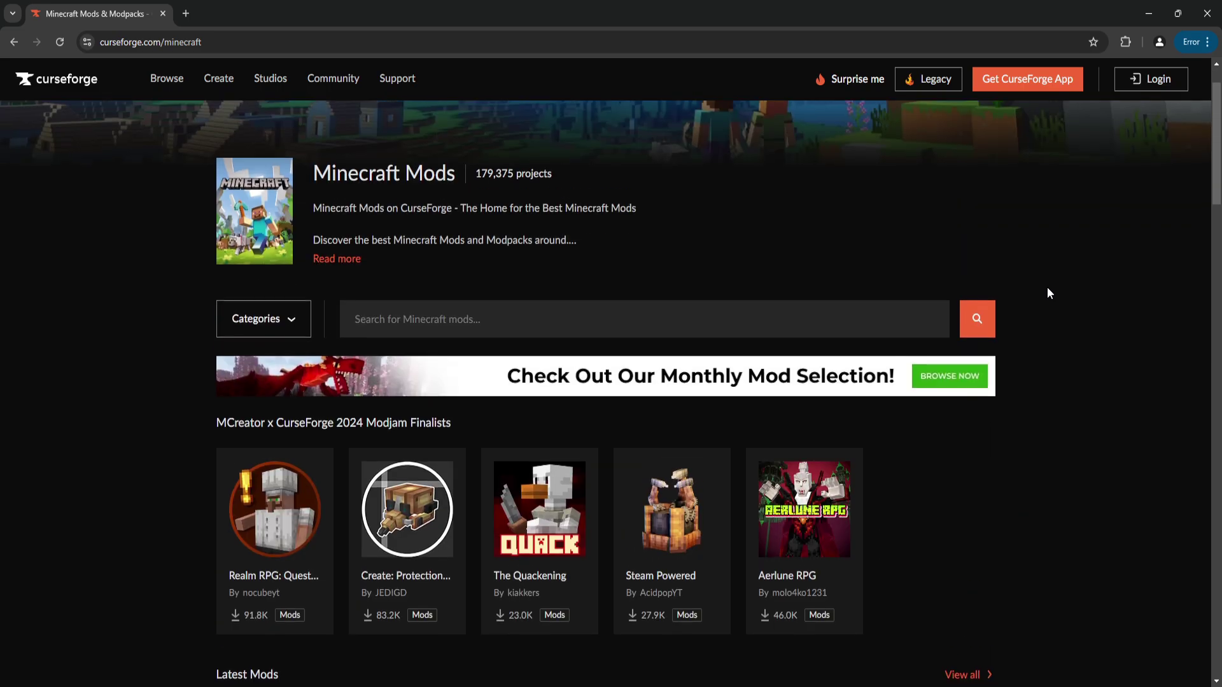
pyautogui.click(263, 320)
pyautogui.scroll(-1, 205, 308)
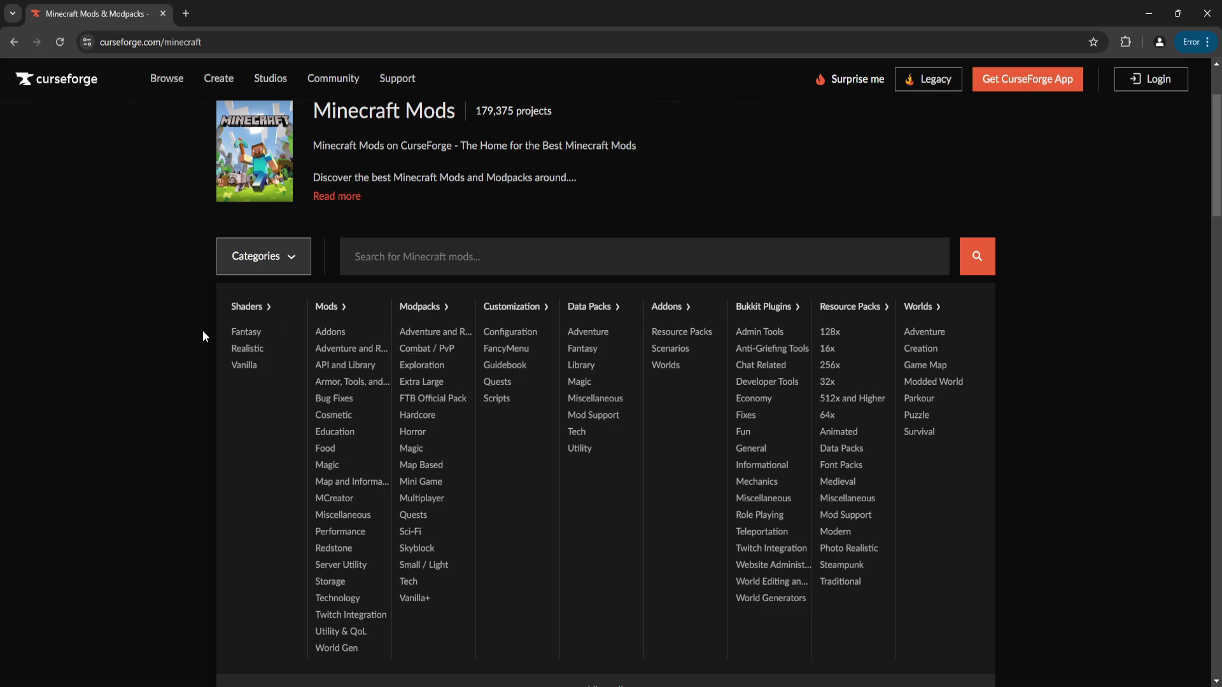
pyautogui.click(247, 306)
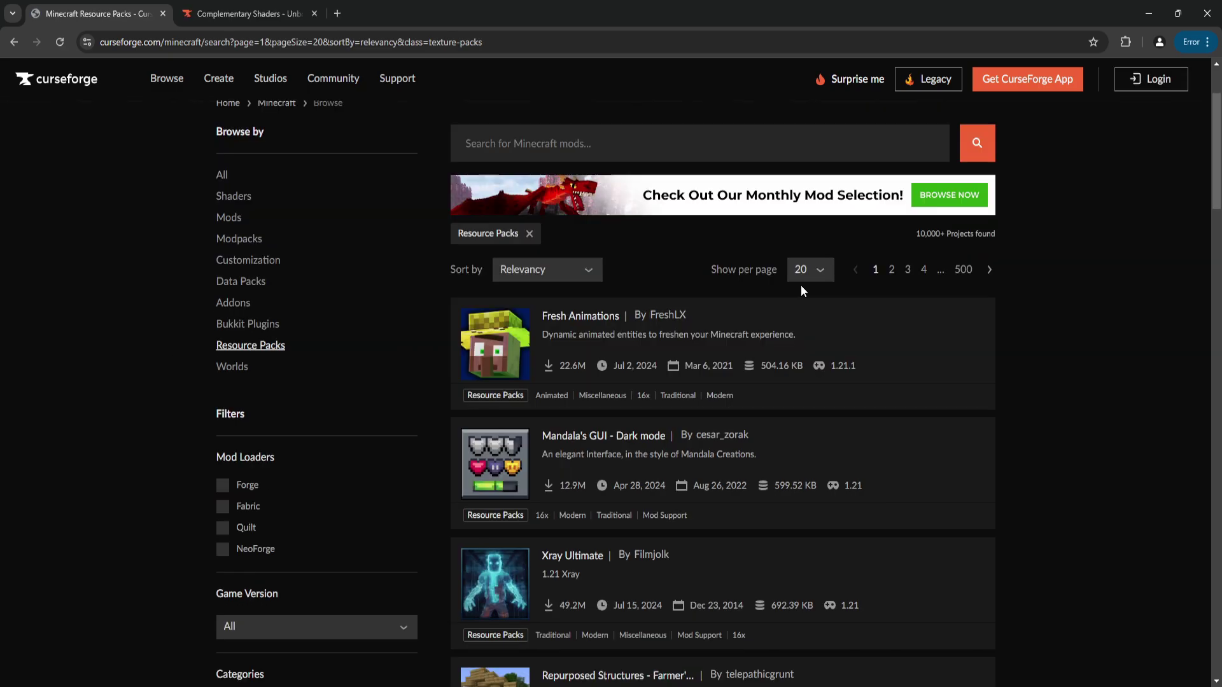
# - Look through CurseForge's list of Minecraft resource packs
pyautogui.scroll(-6, 662, 359)
pyautogui.scroll(-6, 662, 358)
pyautogui.scroll(-2, 662, 322)
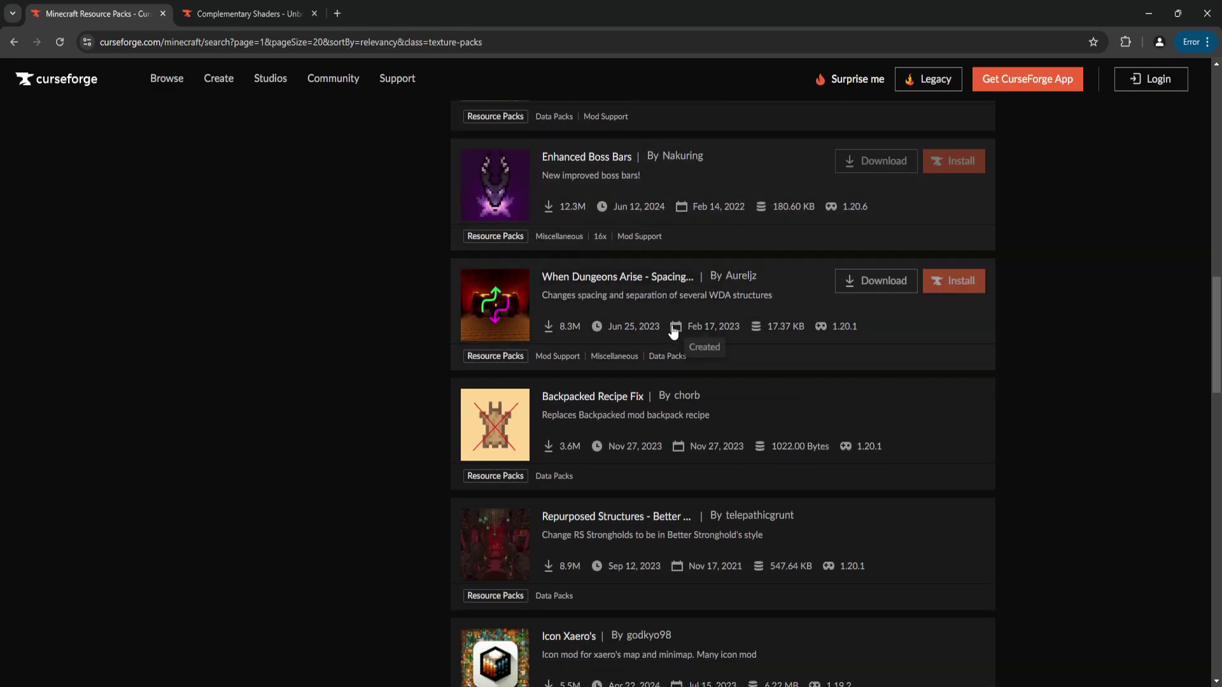
pyautogui.scroll(8, 673, 332)
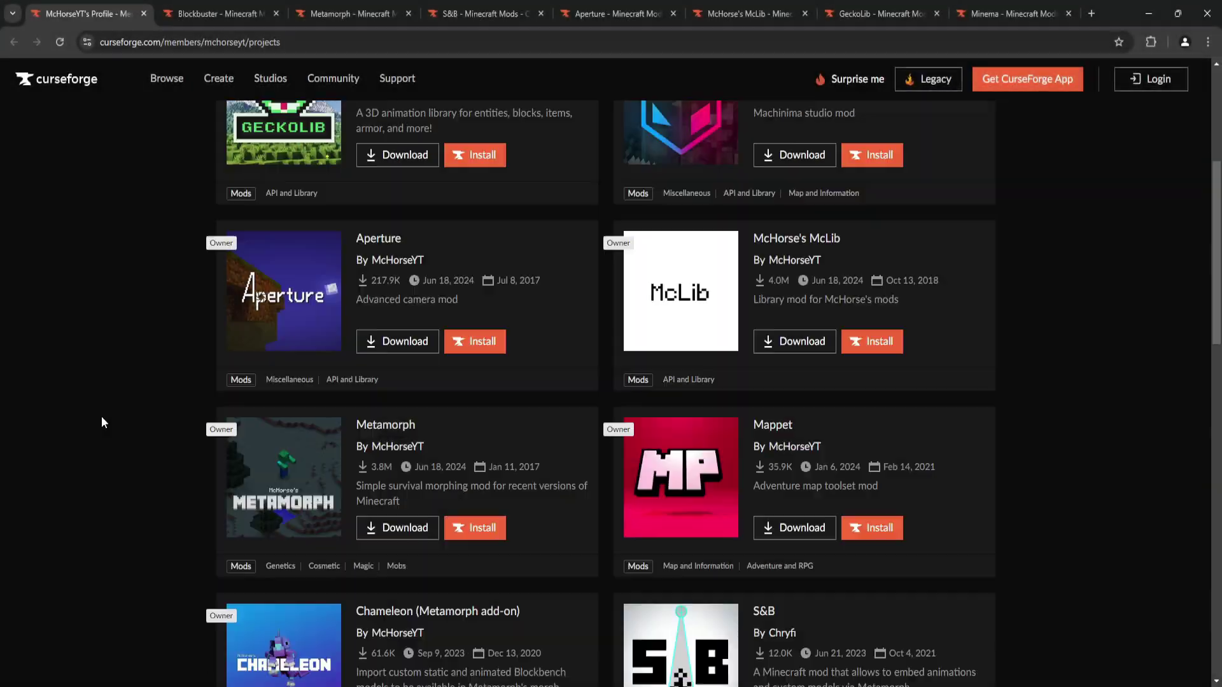
# - Review the mod author's CurseForge projects and the pages for Blockbuster, Metamorph, S&B, Aperture, McLib, GeckoLib and Minema
pyautogui.scroll(-8, 101, 420)
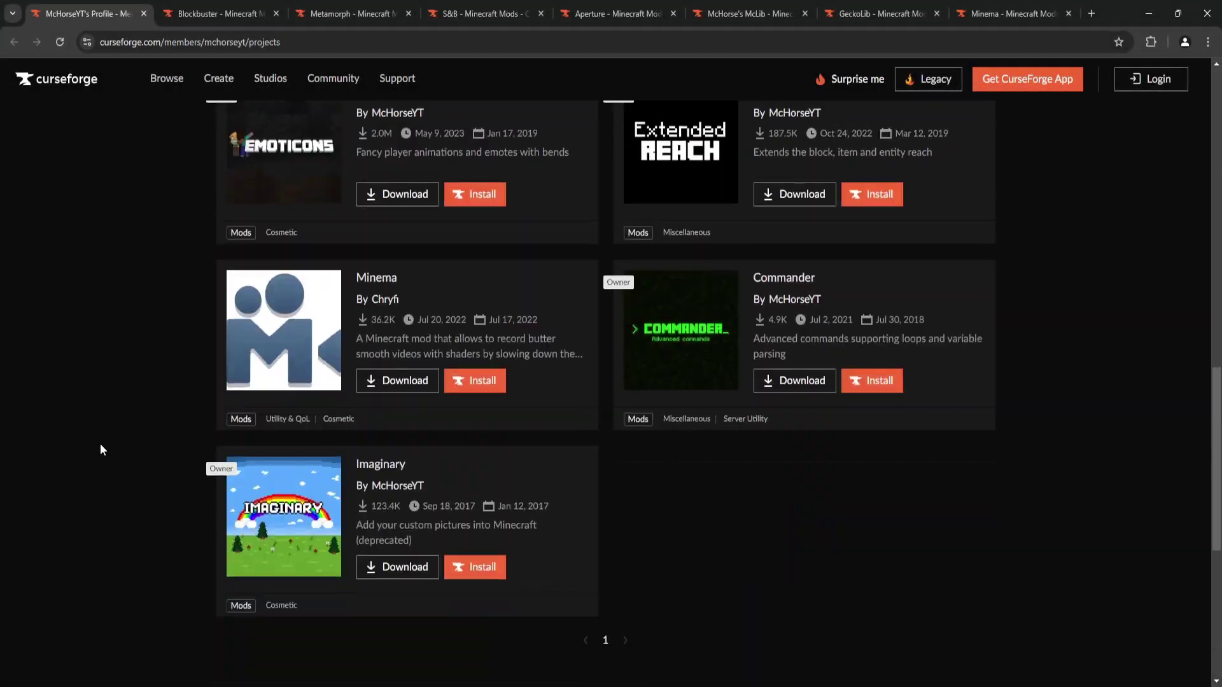
pyautogui.scroll(7, 102, 449)
pyautogui.hotkey('ctrl', 'Tab')
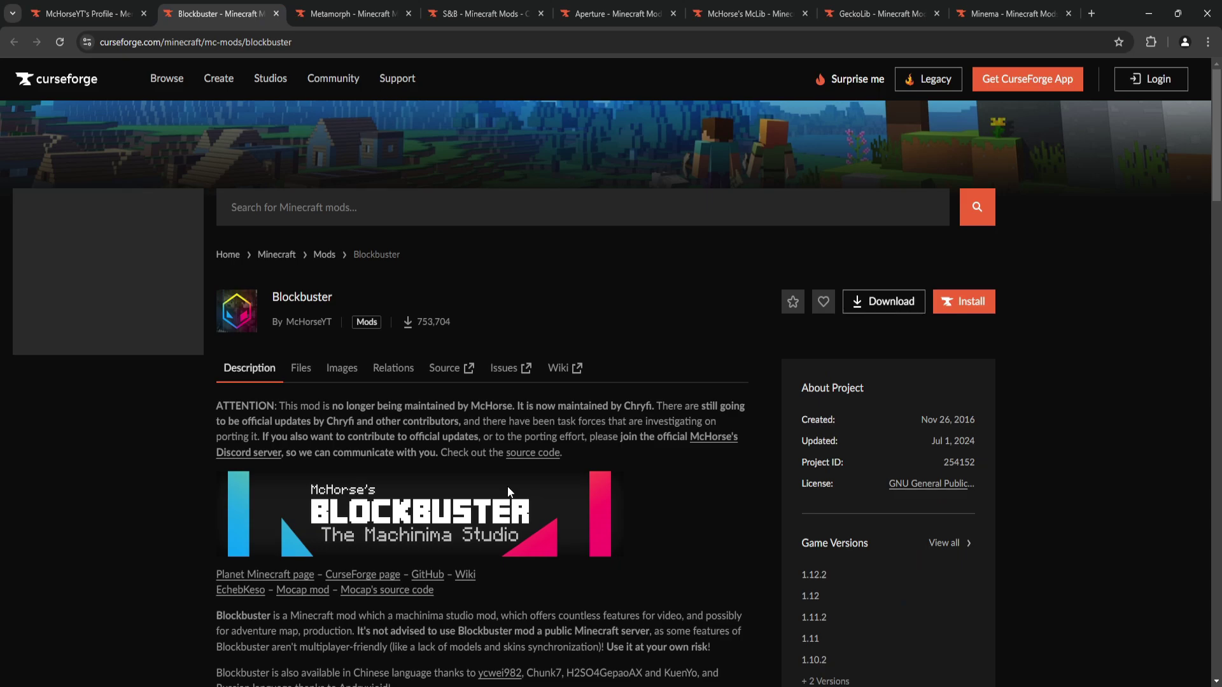
pyautogui.hotkey('ctrl', 'Tab')
pyautogui.click(485, 13)
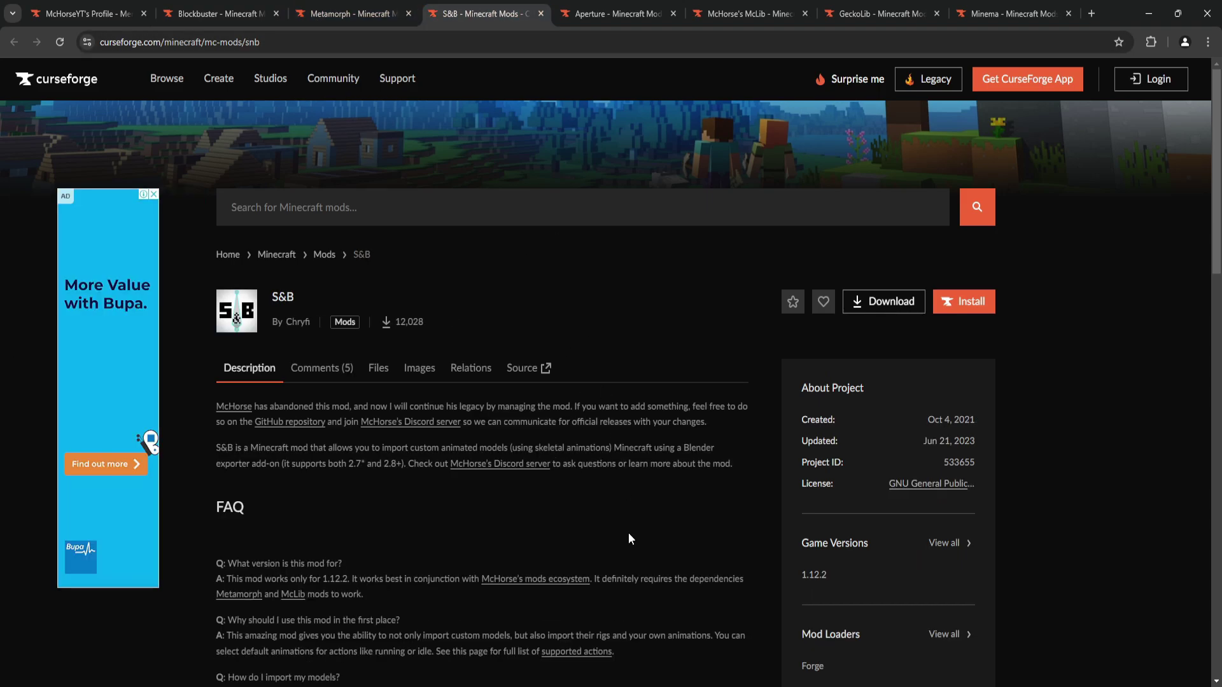
pyautogui.click(622, 13)
pyautogui.click(733, 9)
pyautogui.hotkey('ctrl', 'Tab')
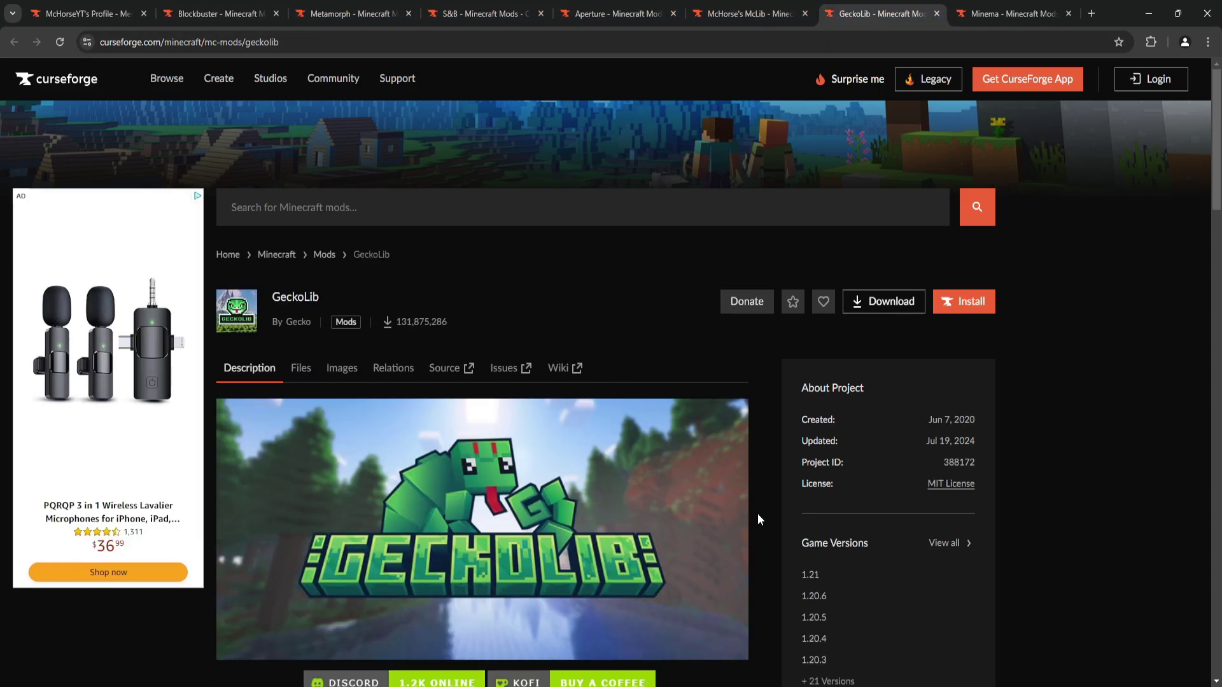
pyautogui.hotkey('ctrl', 'Tab')
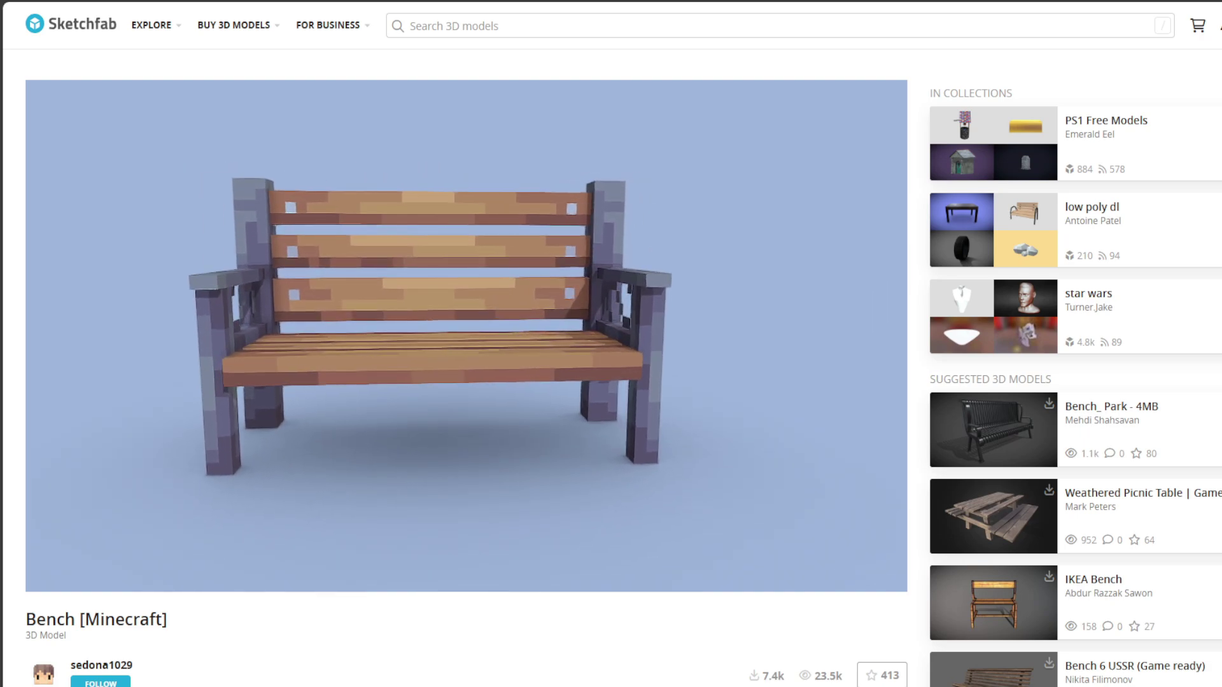
# - Start downloading the Bench [Minecraft] 3D model from its Sketchfab page
pyautogui.scroll(-3, 464, 319)
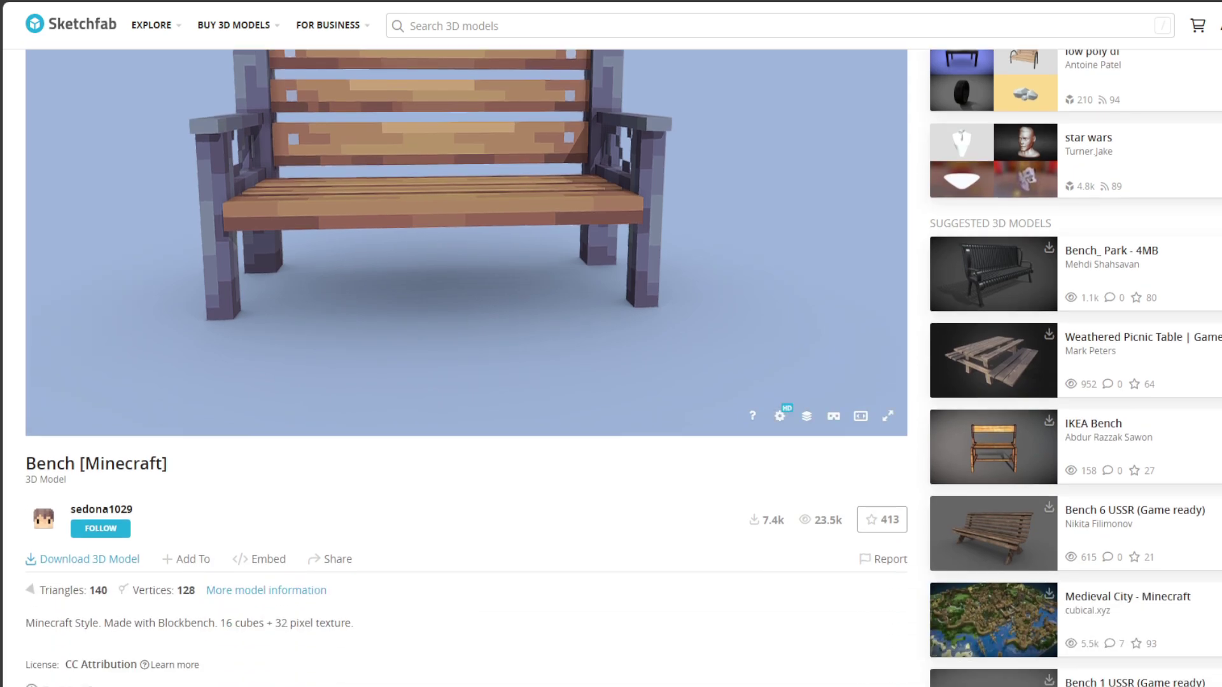
pyautogui.click(82, 559)
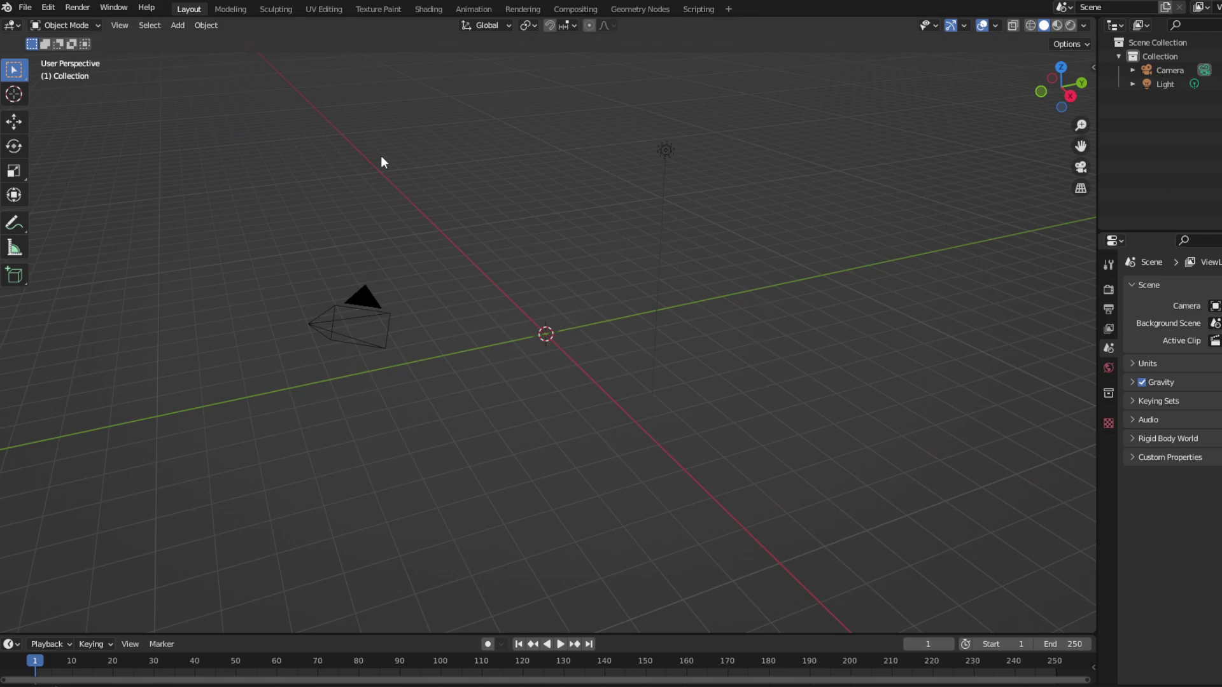
# - In Blender, import model.gltf from the downloaded bench's source folder as glTF 2.0
pyautogui.click(30, 10)
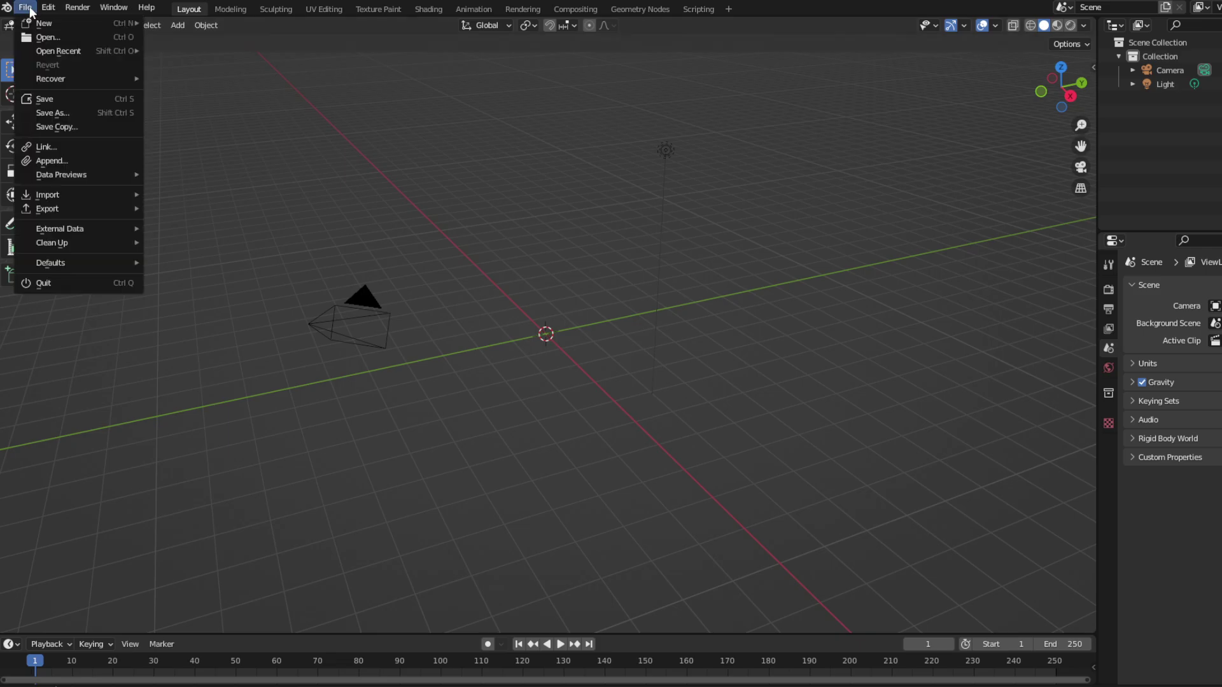
pyautogui.moveTo(76, 196)
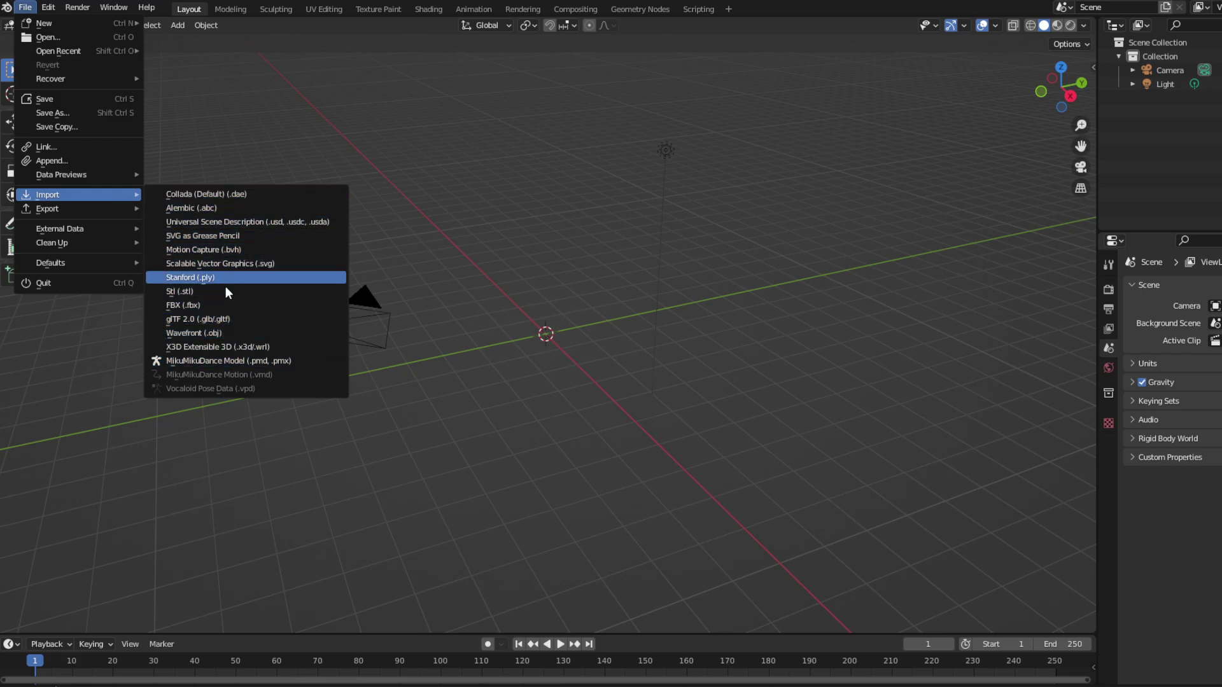
pyautogui.click(183, 318)
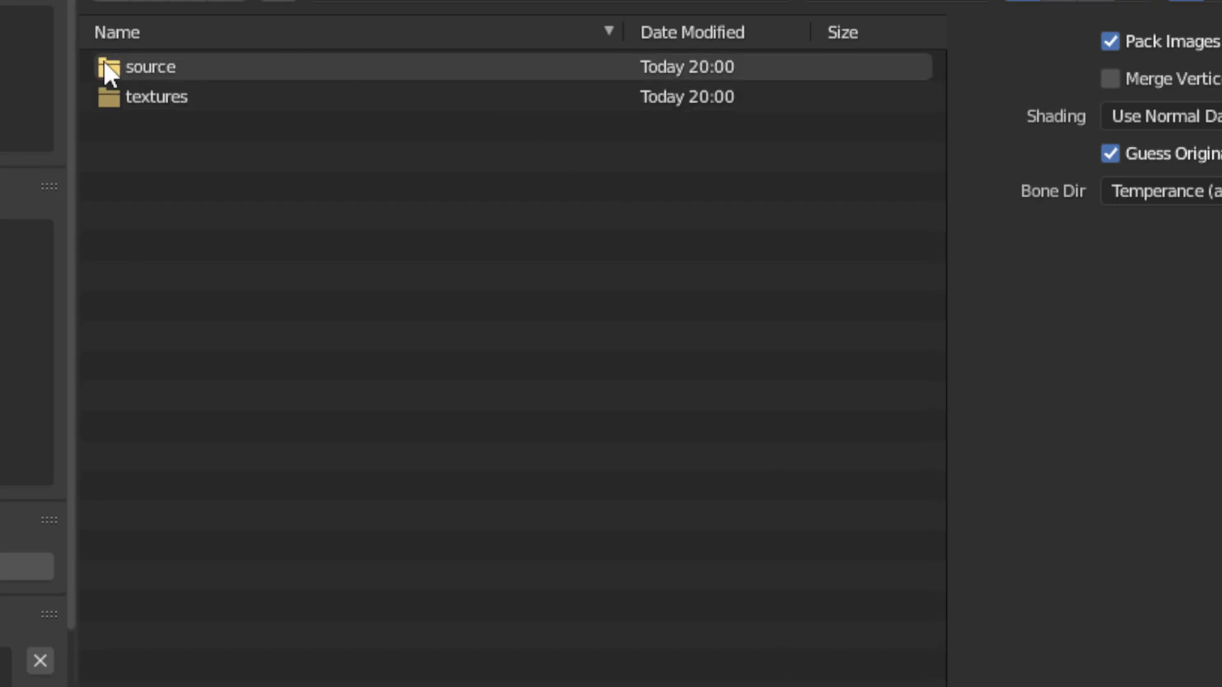
pyautogui.click(126, 63)
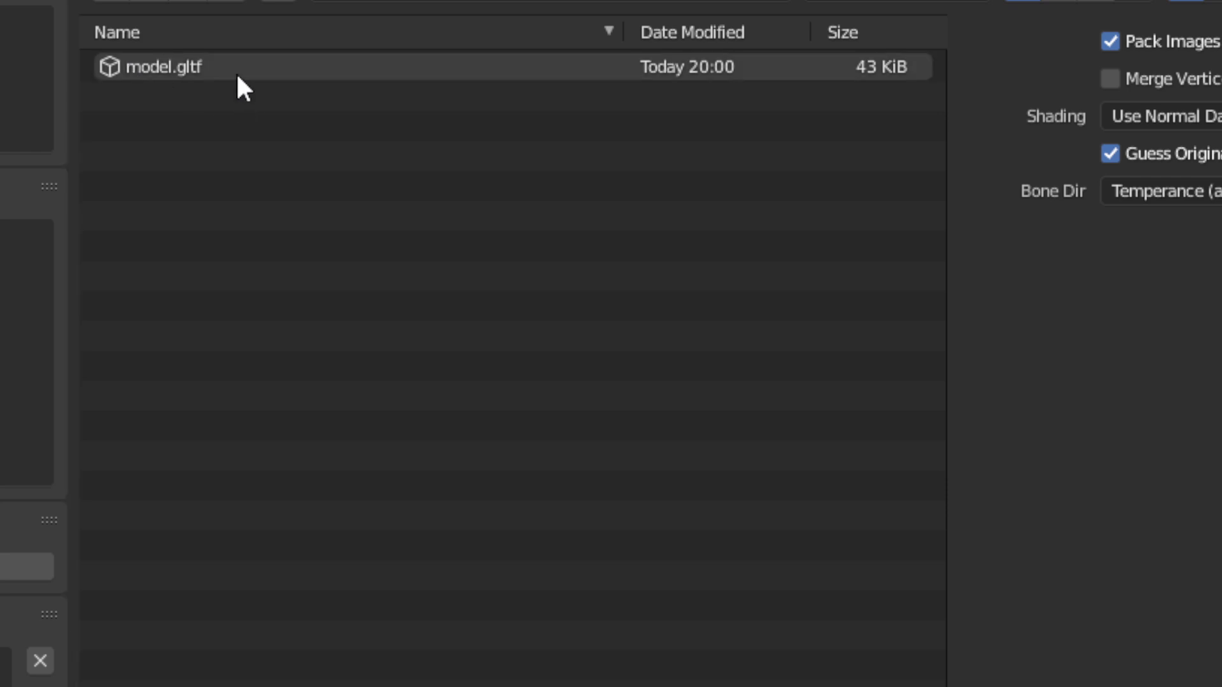
pyautogui.doubleClick(179, 65)
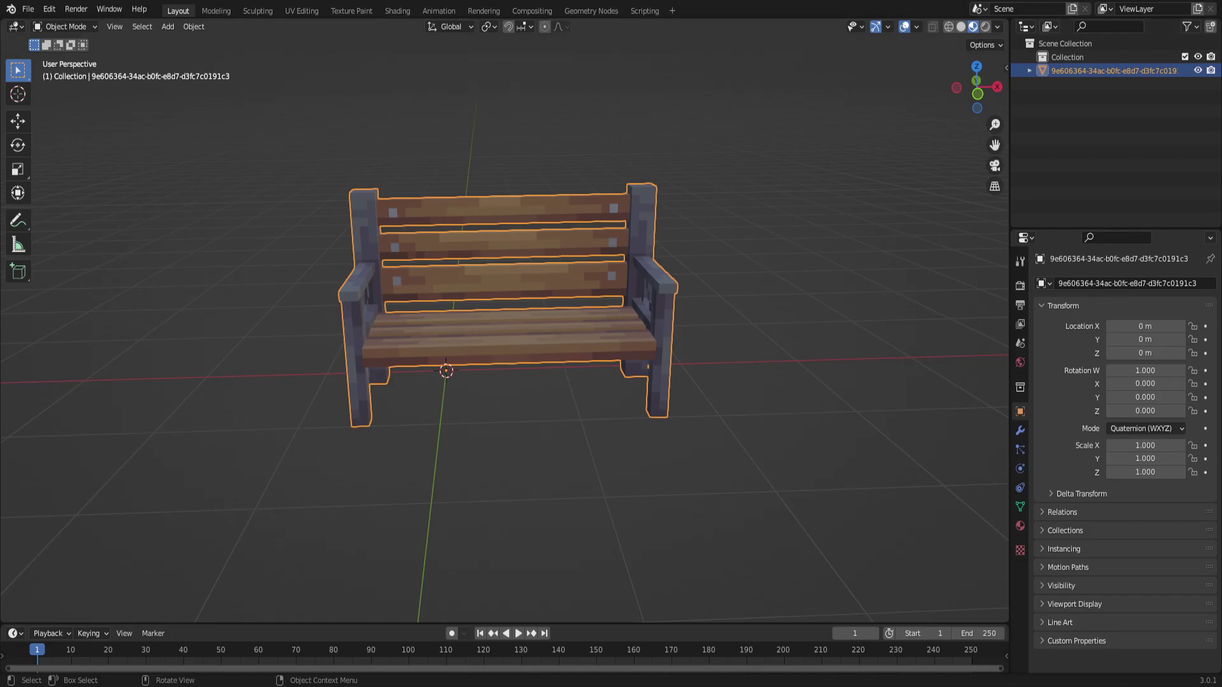
# - Export the bench as Wavefront (.obj) into a new folder named Bench inside .minecraft\config\blockbuster\models
pyautogui.moveTo(977, 89)
pyautogui.mouseDown()
pyautogui.moveTo(919, 90)
pyautogui.moveTo(989, 89)
pyautogui.moveTo(996, 101)
pyautogui.moveTo(975, 88)
pyautogui.mouseUp()
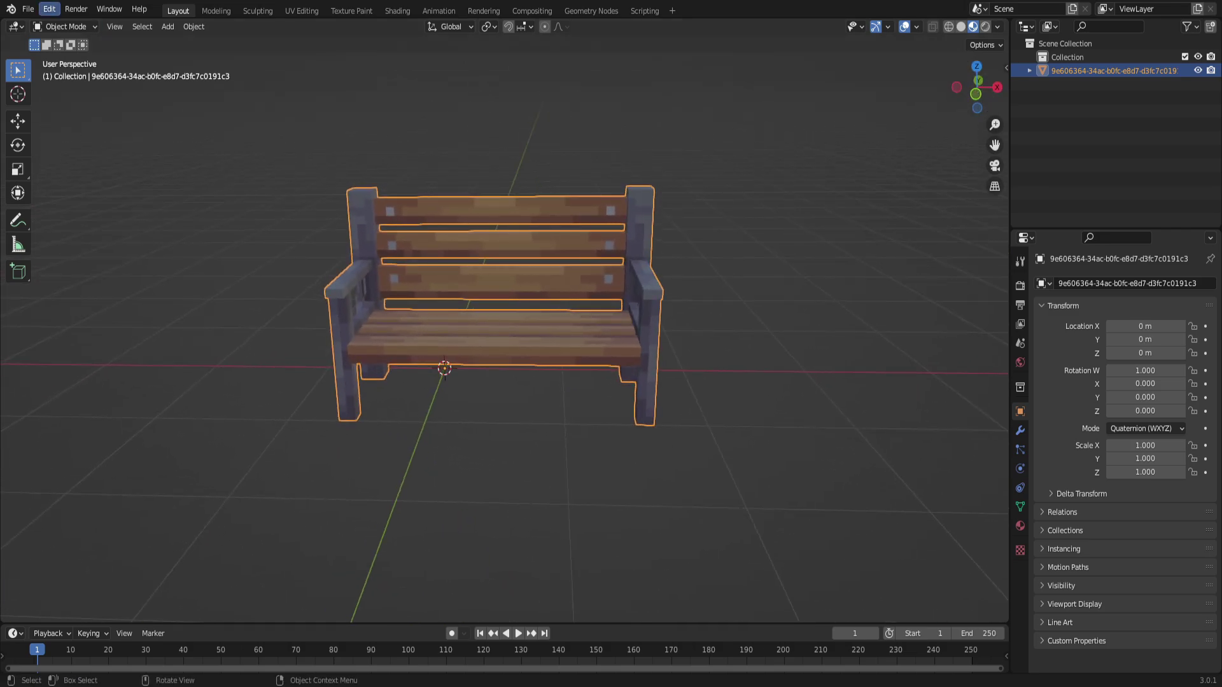
pyautogui.click(28, 9)
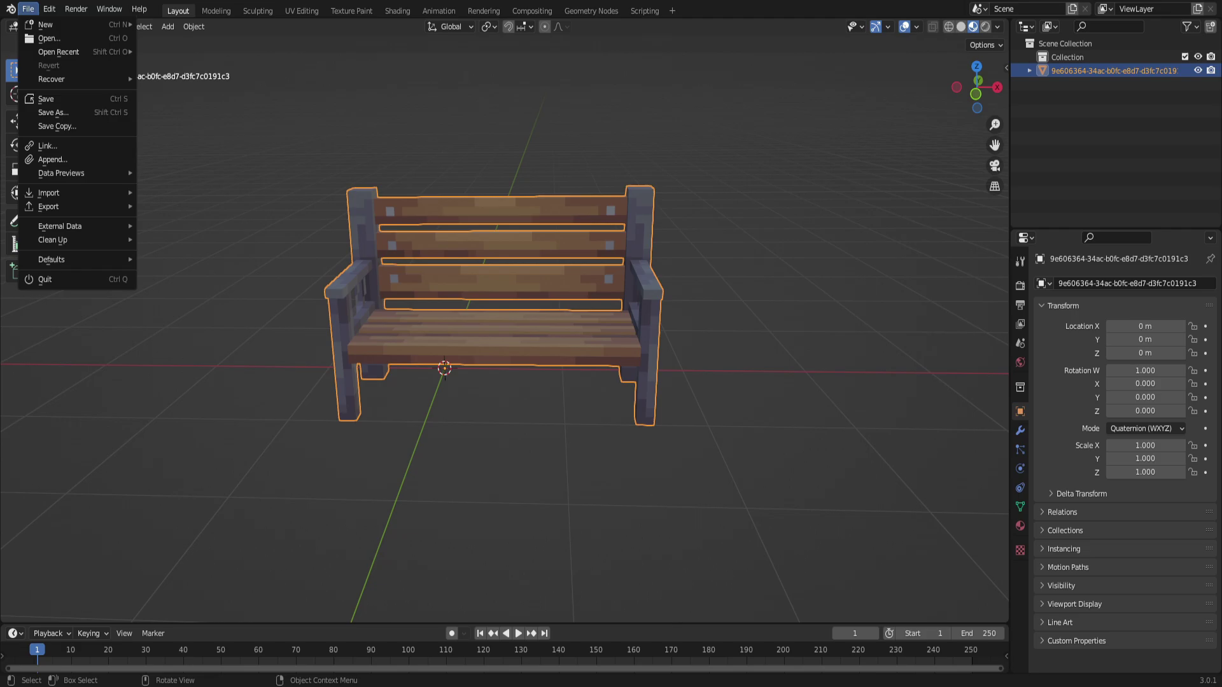
pyautogui.moveTo(64, 206)
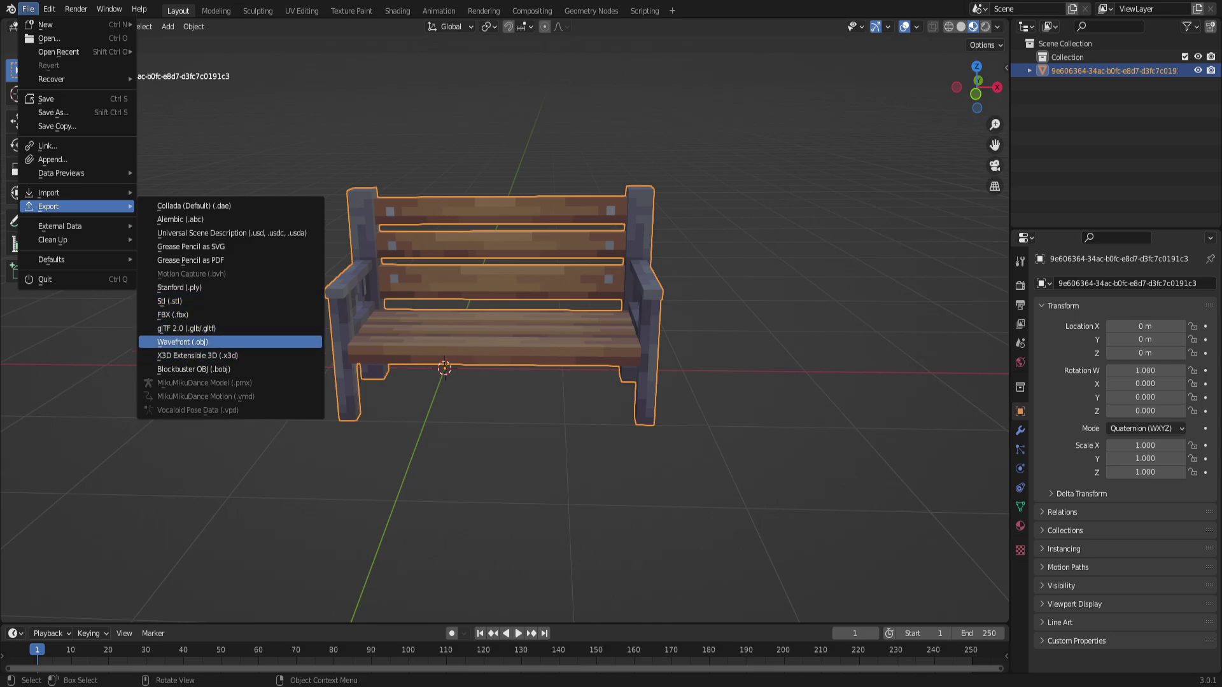
pyautogui.click(183, 342)
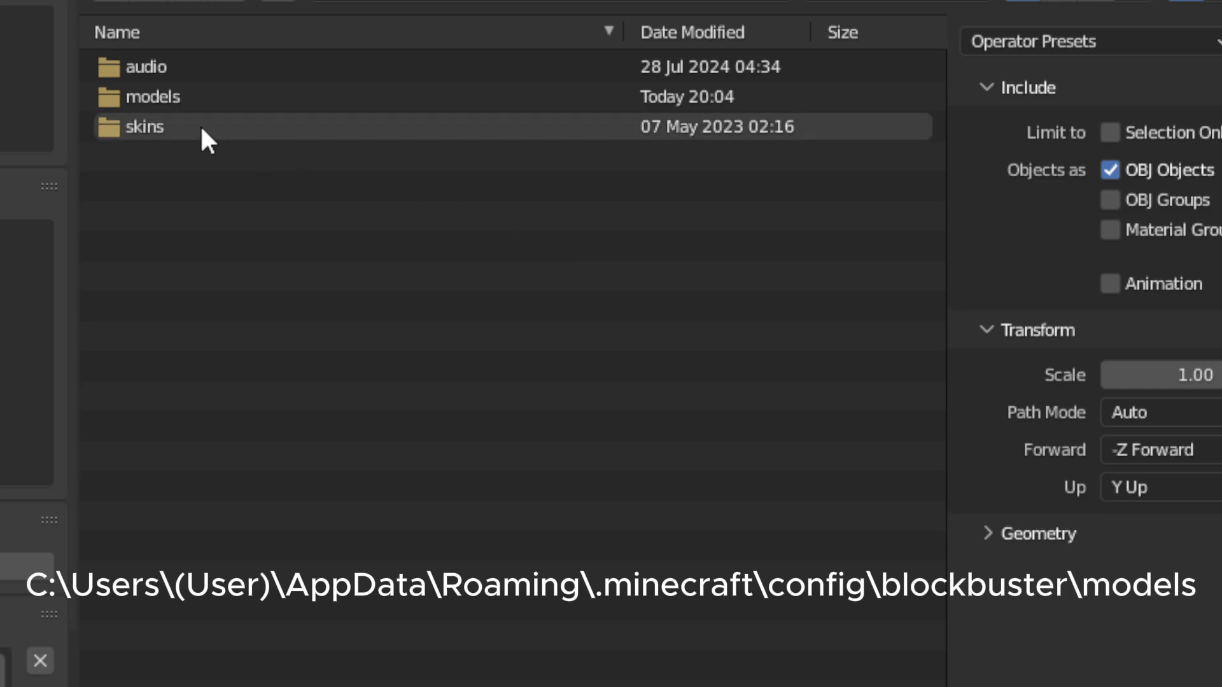
pyautogui.doubleClick(155, 102)
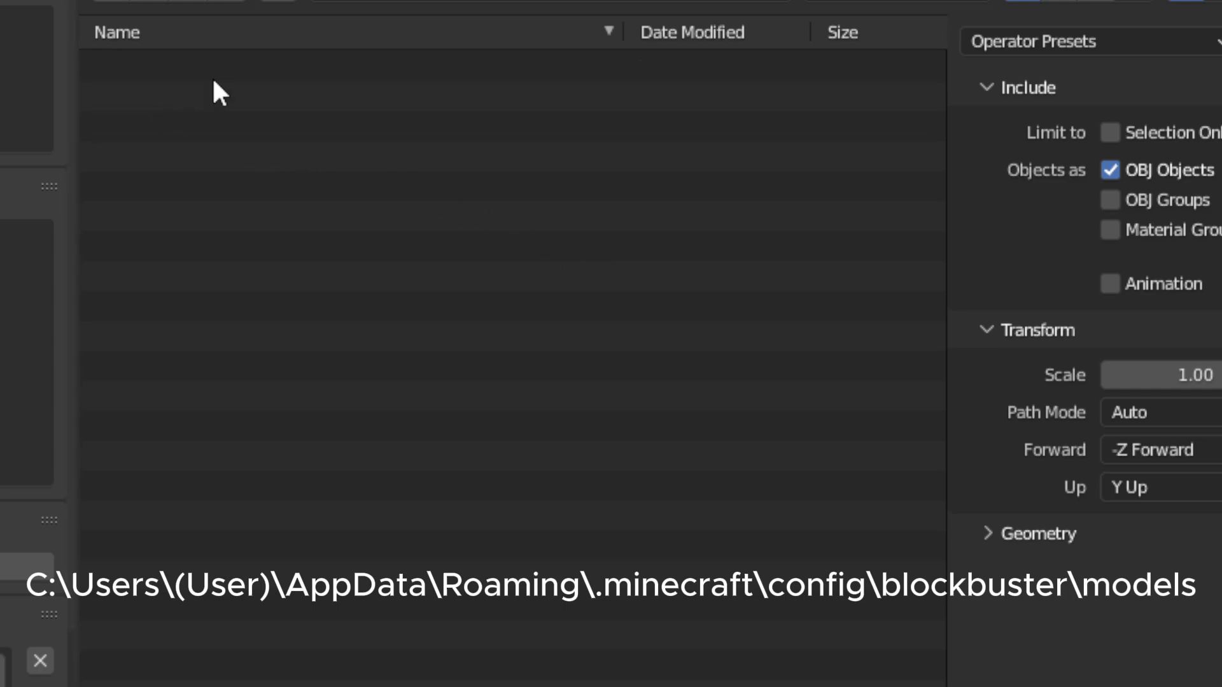
pyautogui.click(279, 1)
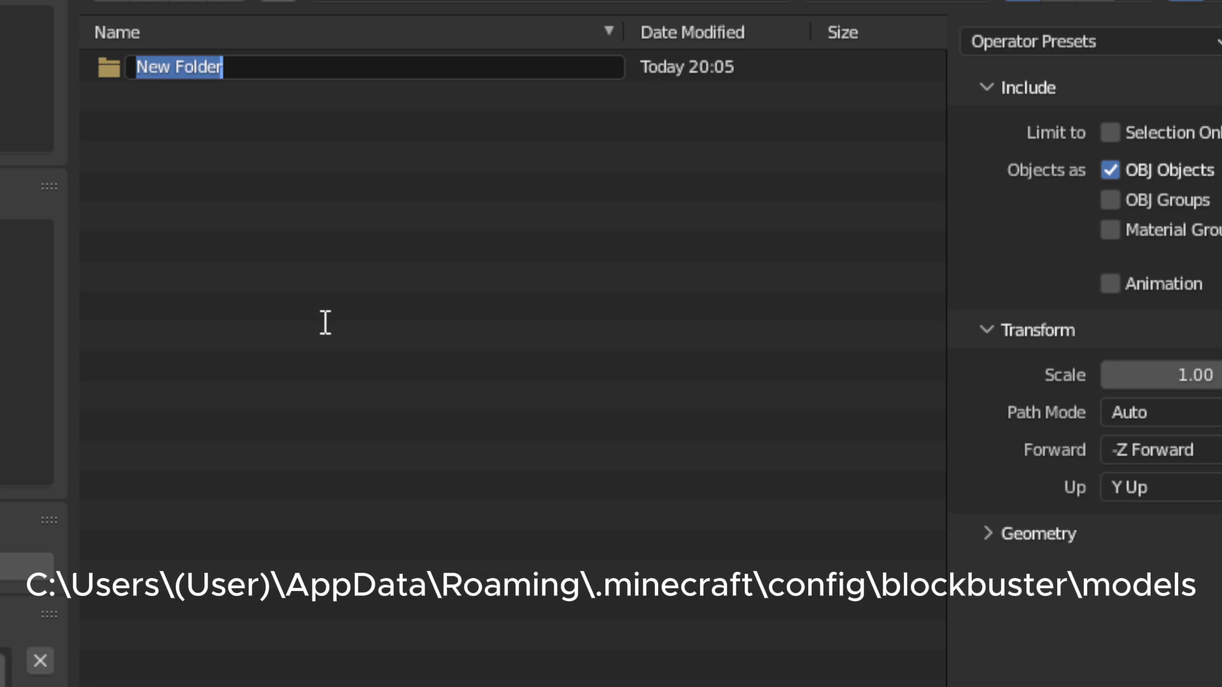
pyautogui.write('Bench')
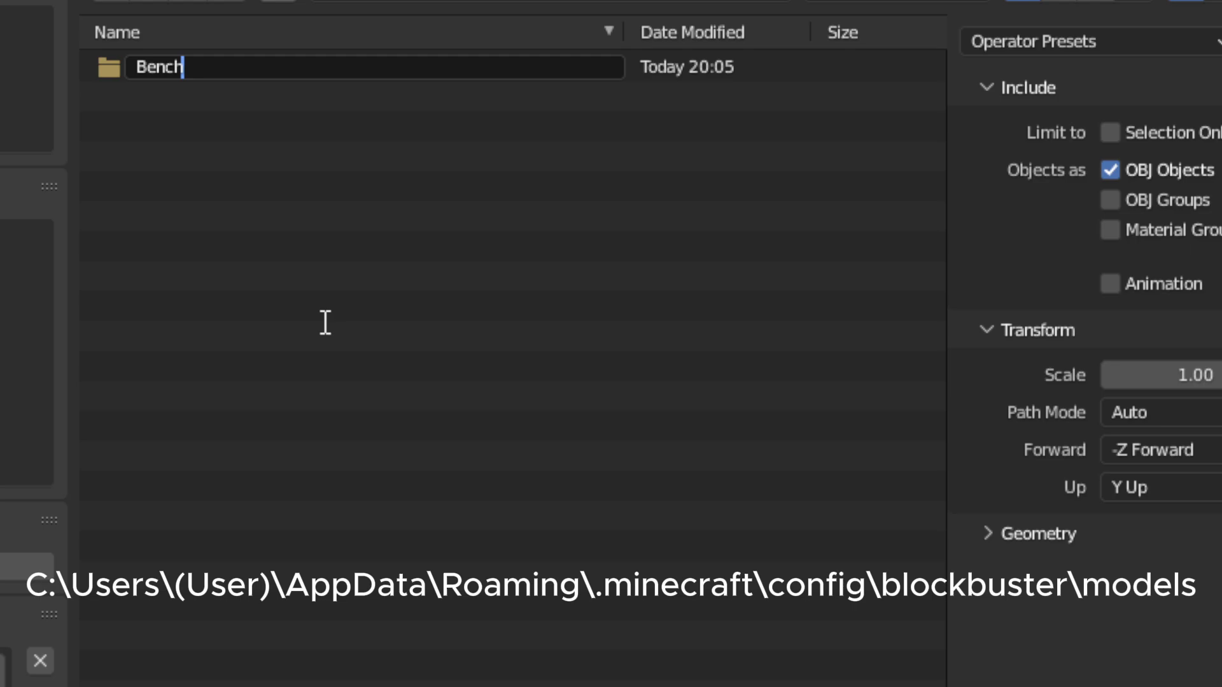
pyautogui.press('Return')
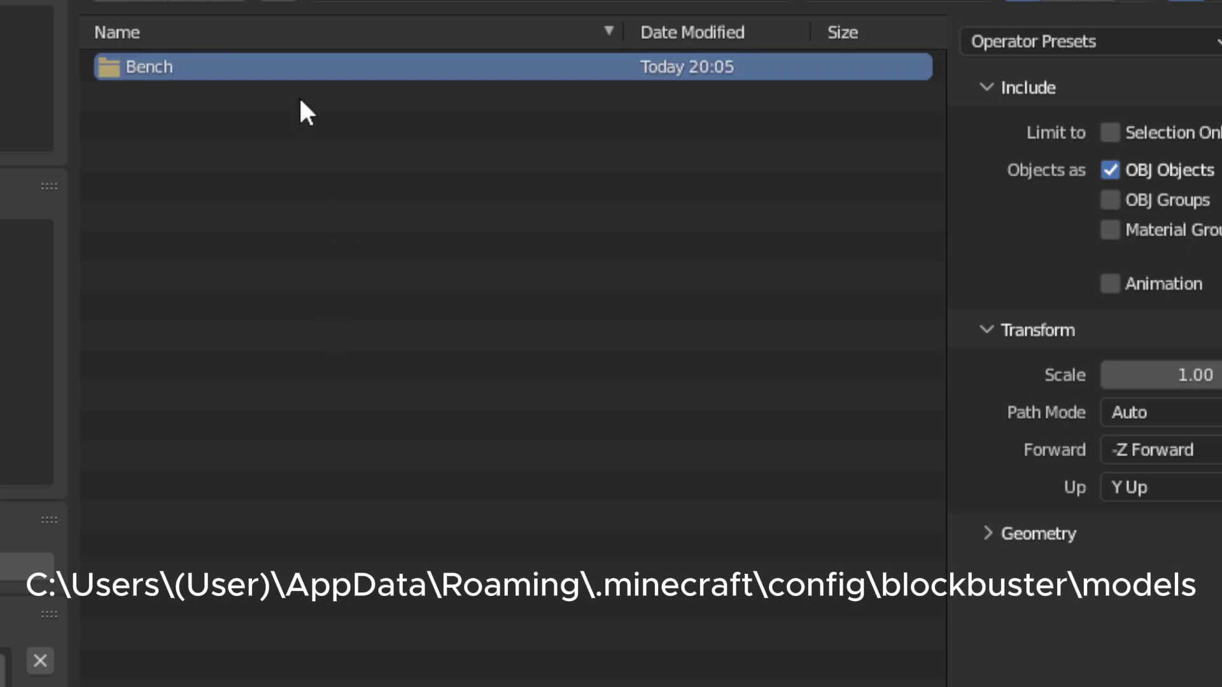
pyautogui.doubleClick(227, 74)
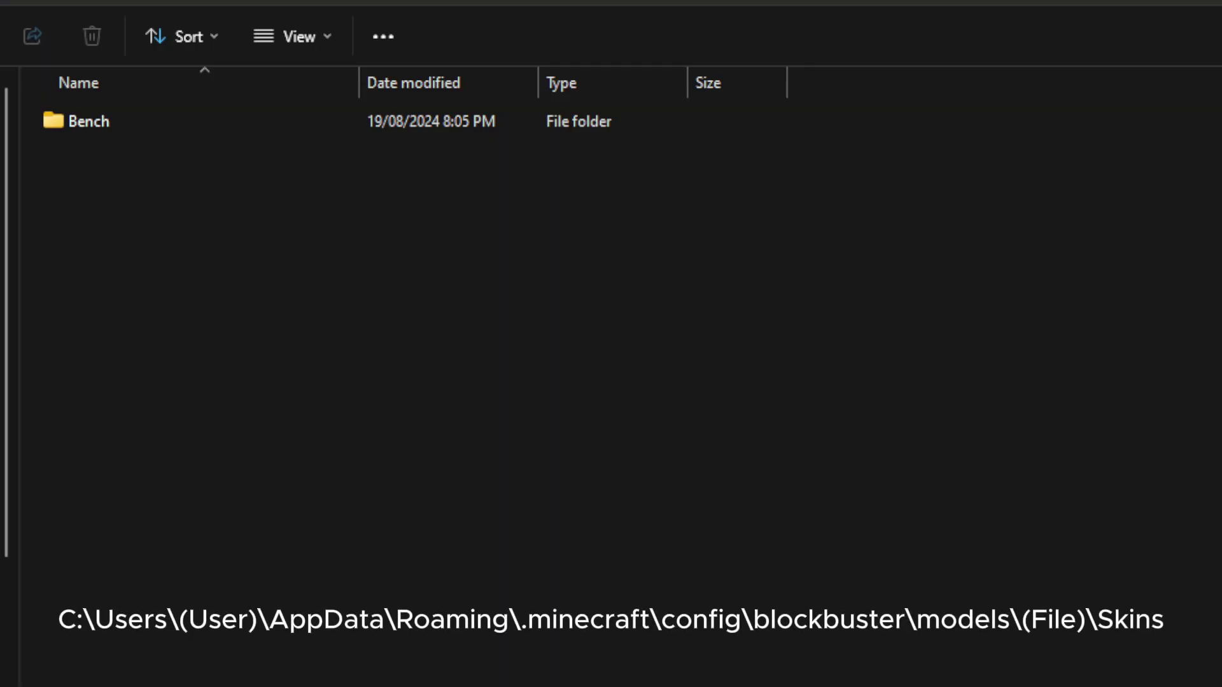
# - In File Explorer, create a folder named skins inside the exported Bench model folder and open it
pyautogui.doubleClick(188, 127)
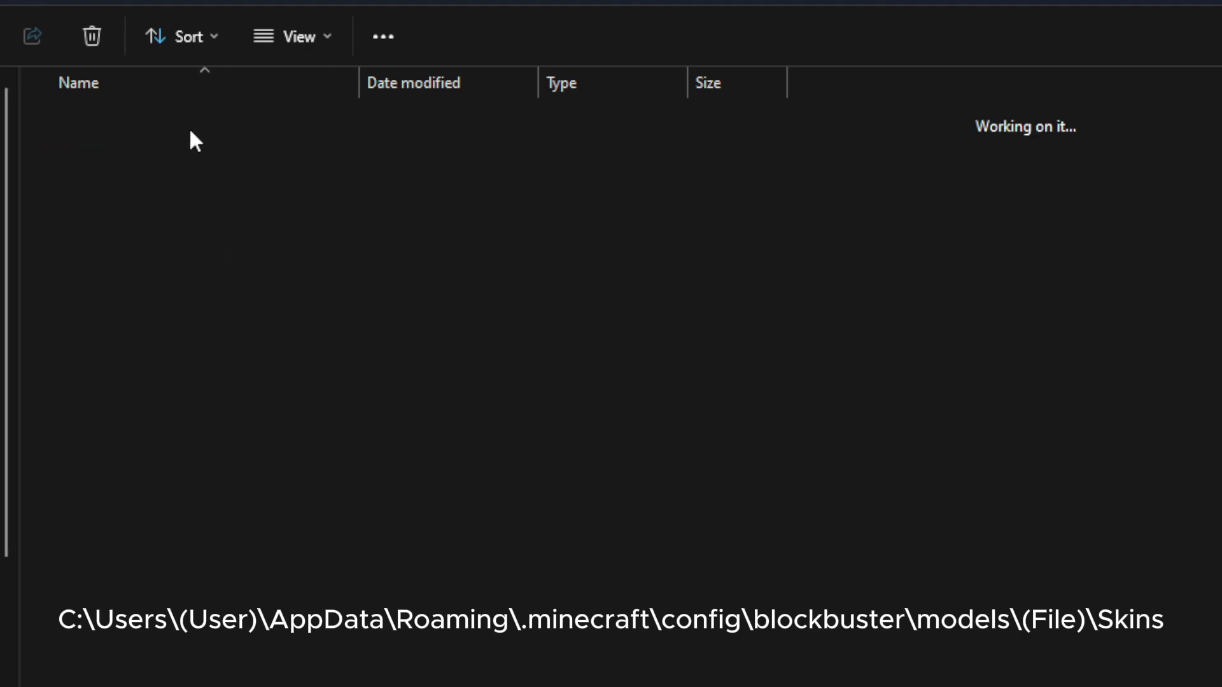
pyautogui.rightClick(156, 462)
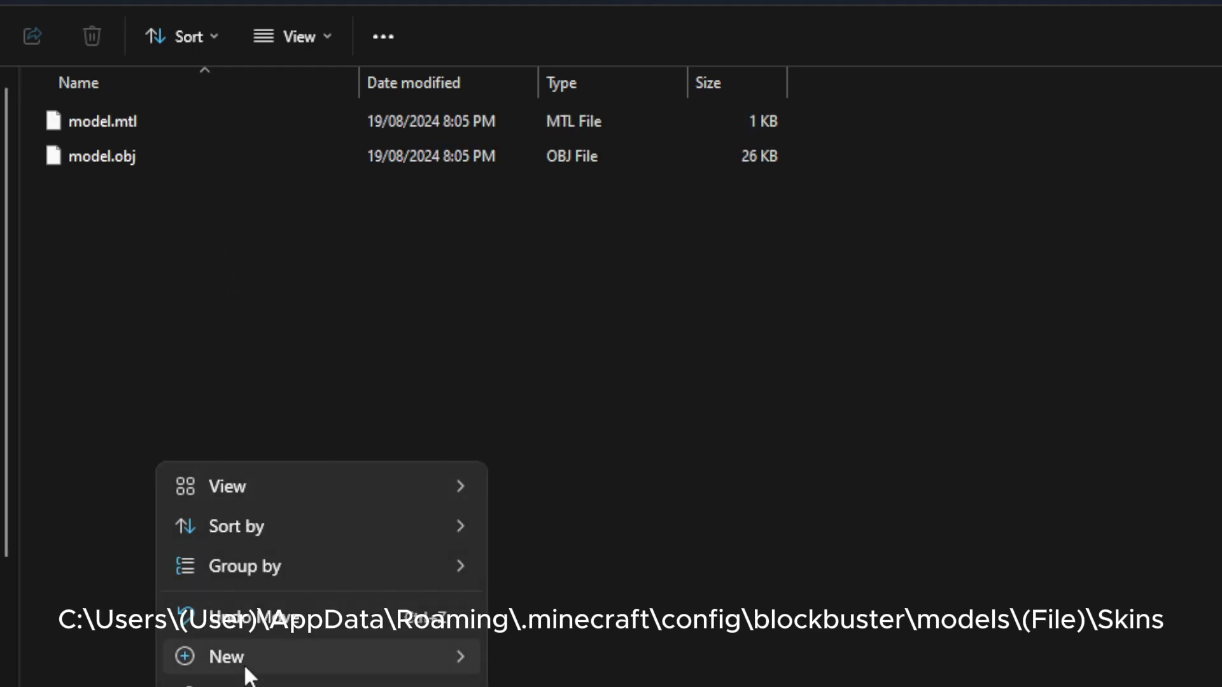
pyautogui.moveTo(246, 662)
pyautogui.click(682, 659)
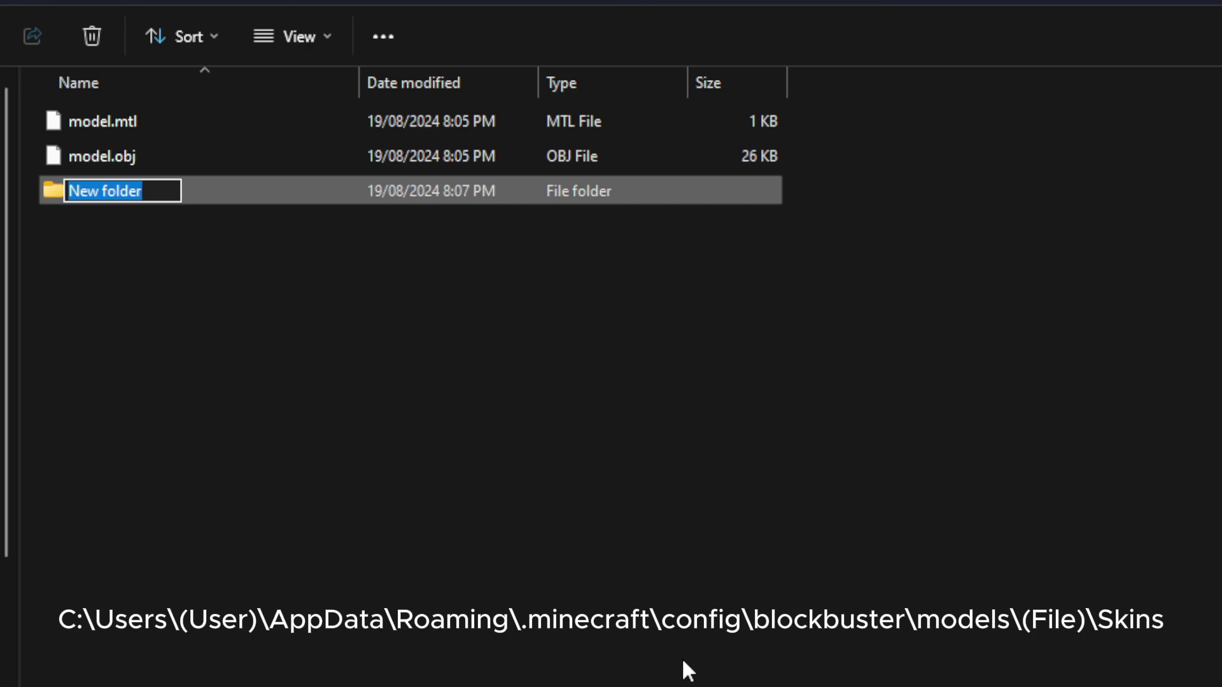
pyautogui.write('skins')
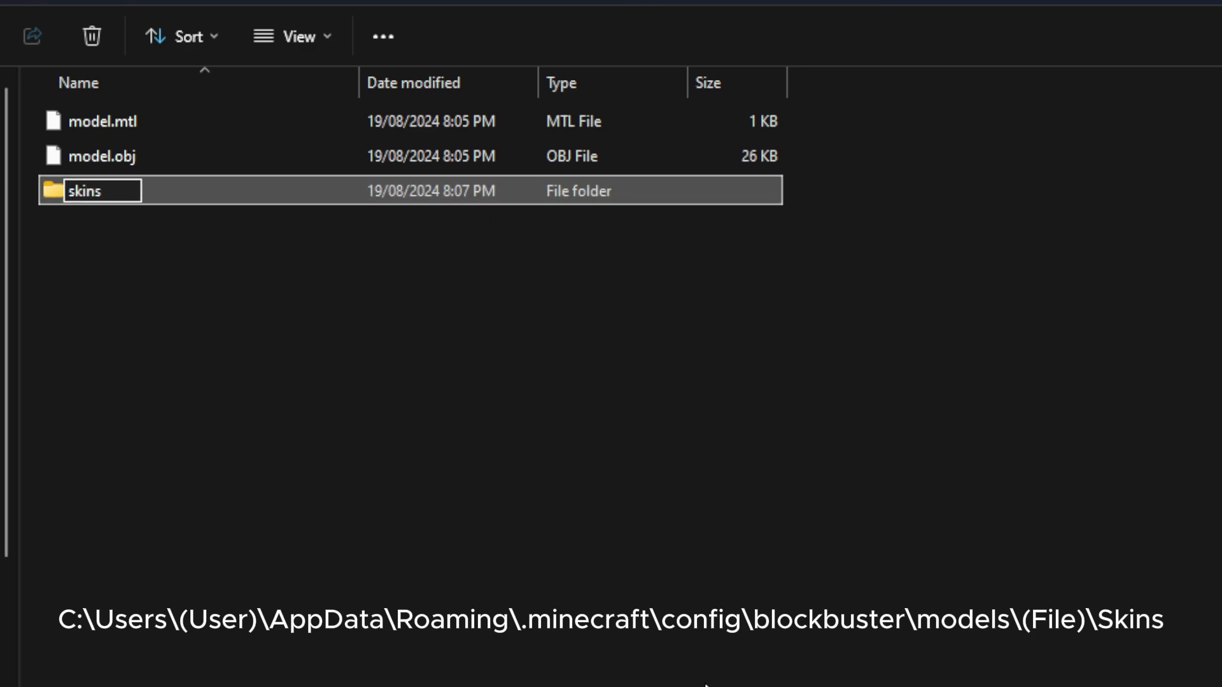
pyautogui.click(313, 233)
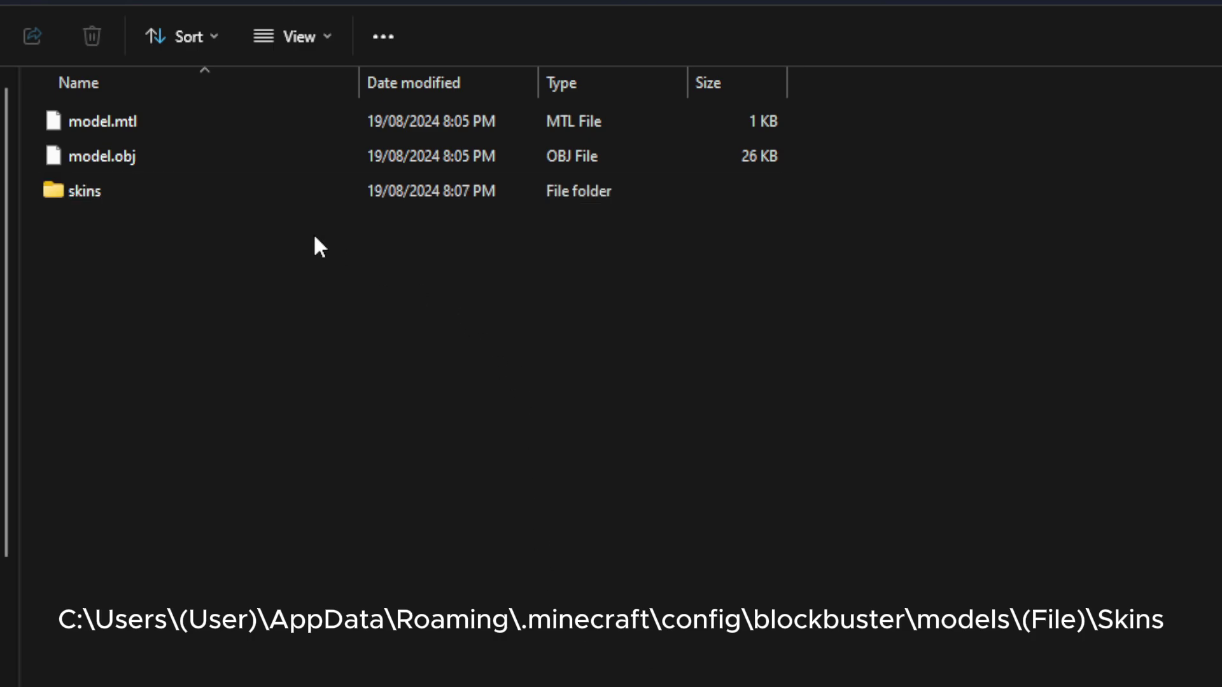
pyautogui.doubleClick(192, 200)
pyautogui.moveTo(251, 686); pyautogui.dragTo(250, 650)
pyautogui.click(243, 233)
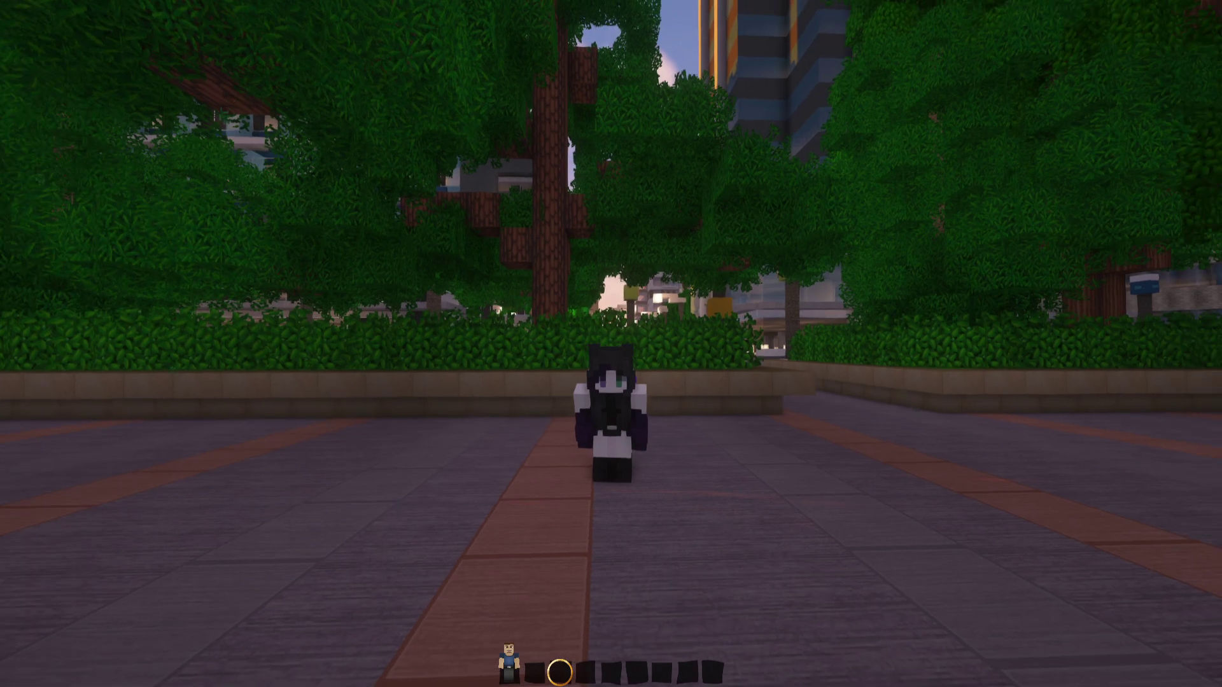
# - In Minecraft, switch to first-person view and place the character-shaped model block from the first hotbar slot on the pavement facing the hedge
pyautogui.press('F5')
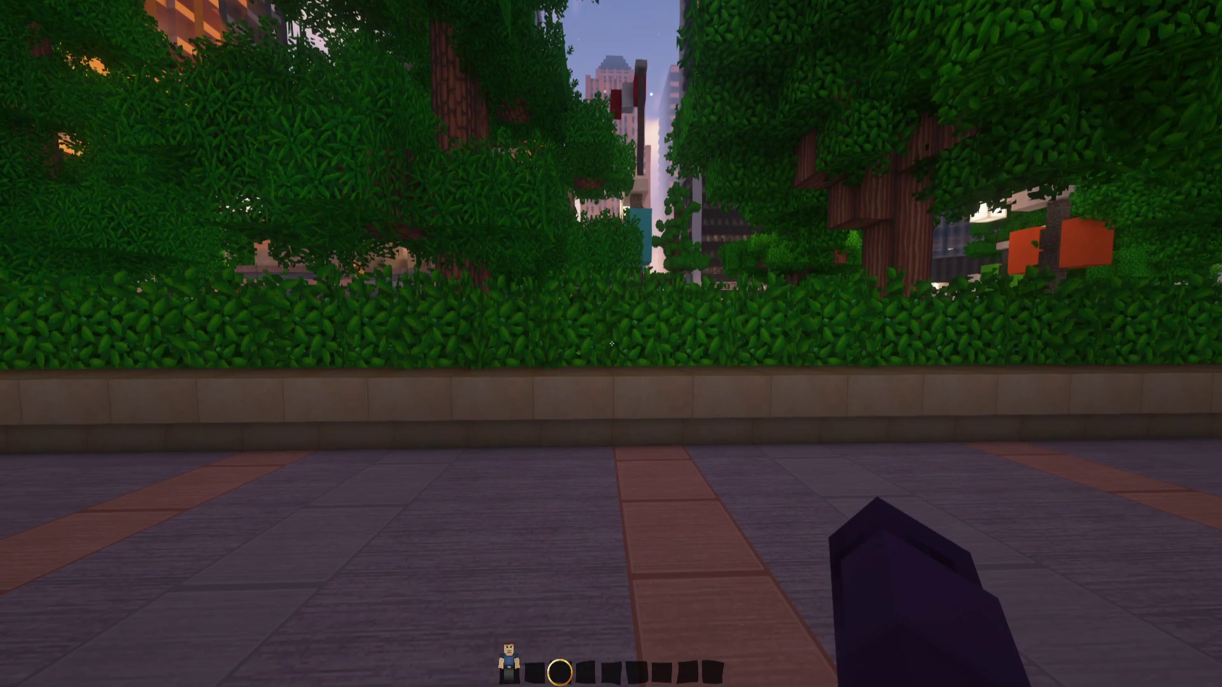
pyautogui.press('1')
pyautogui.rightClick(611, 344)
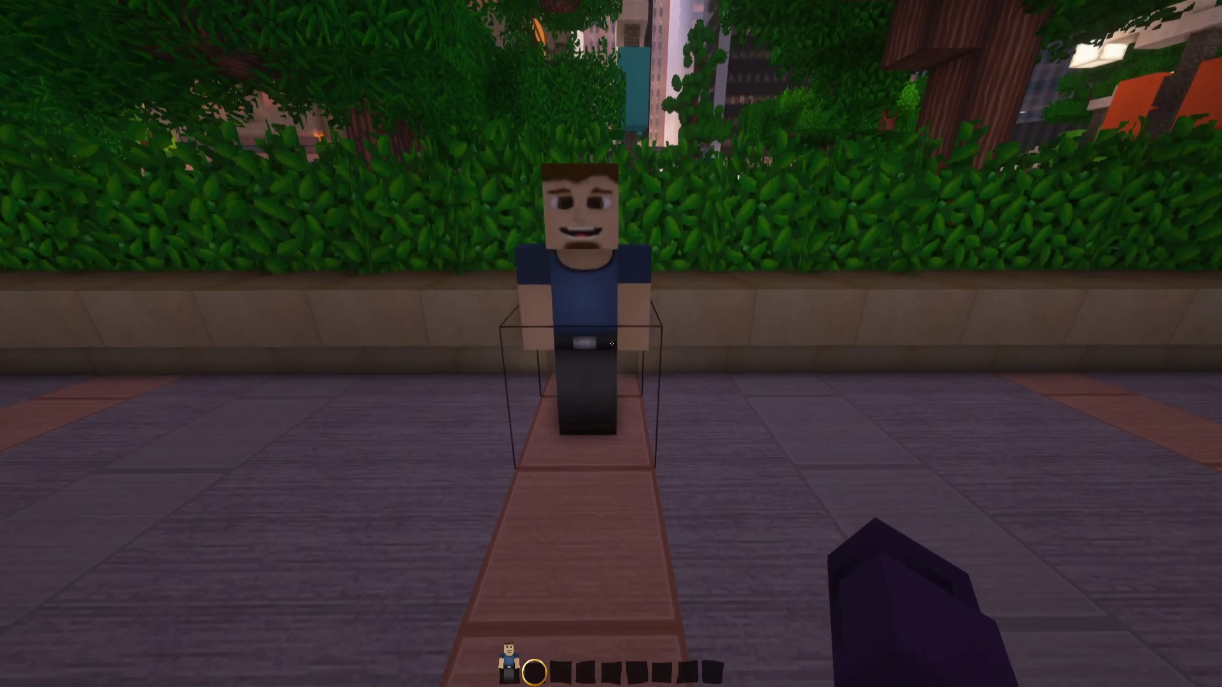
# - Change the placed model block's morph to the Bench from the Blockbuster models
pyautogui.rightClick(611, 344)
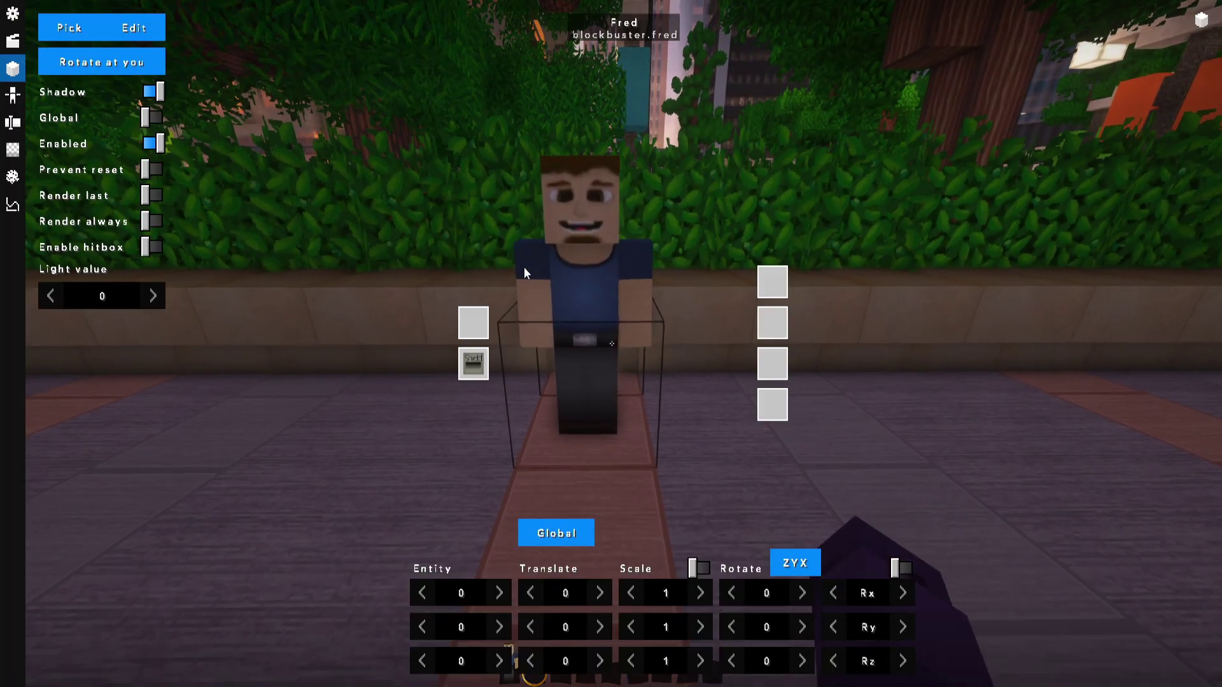
pyautogui.click(61, 30)
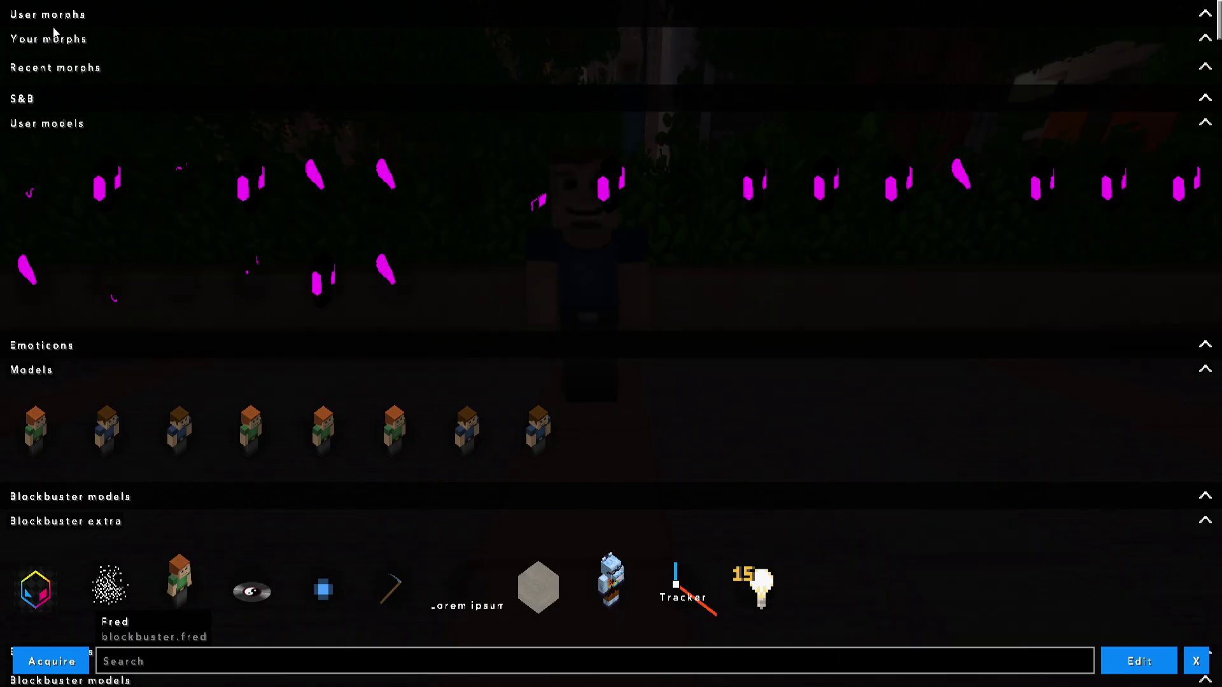
pyautogui.scroll(-5, 113, 124)
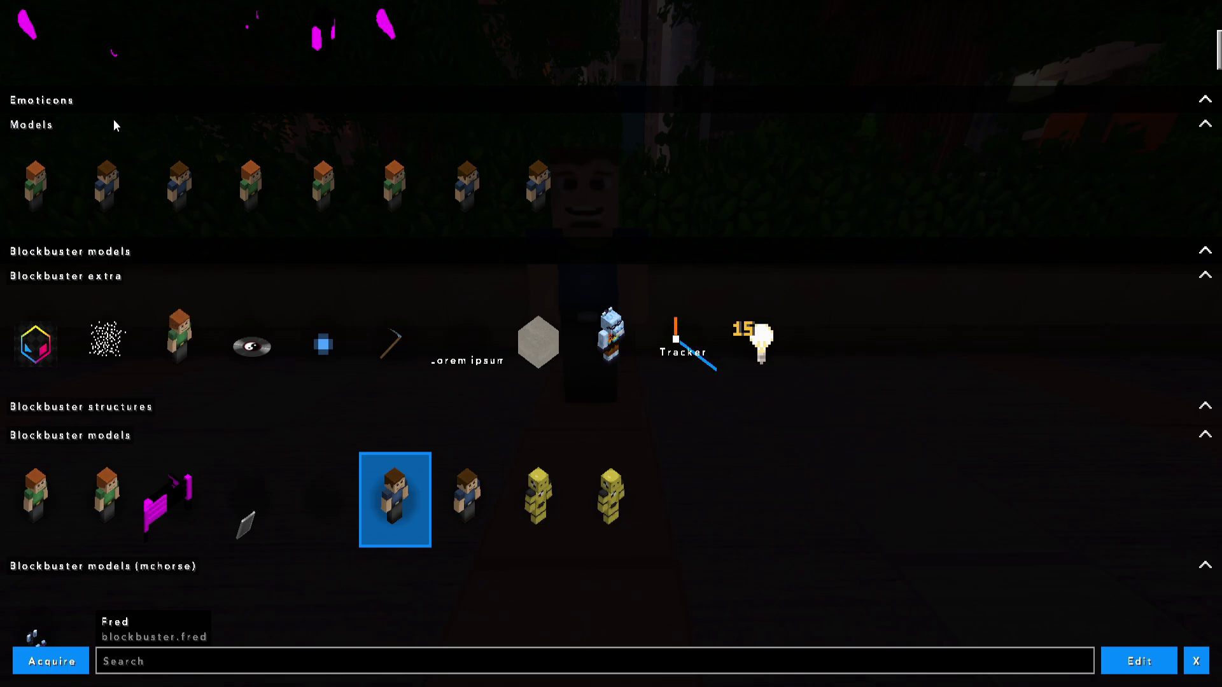
pyautogui.scroll(-1, 113, 125)
pyautogui.click(177, 440)
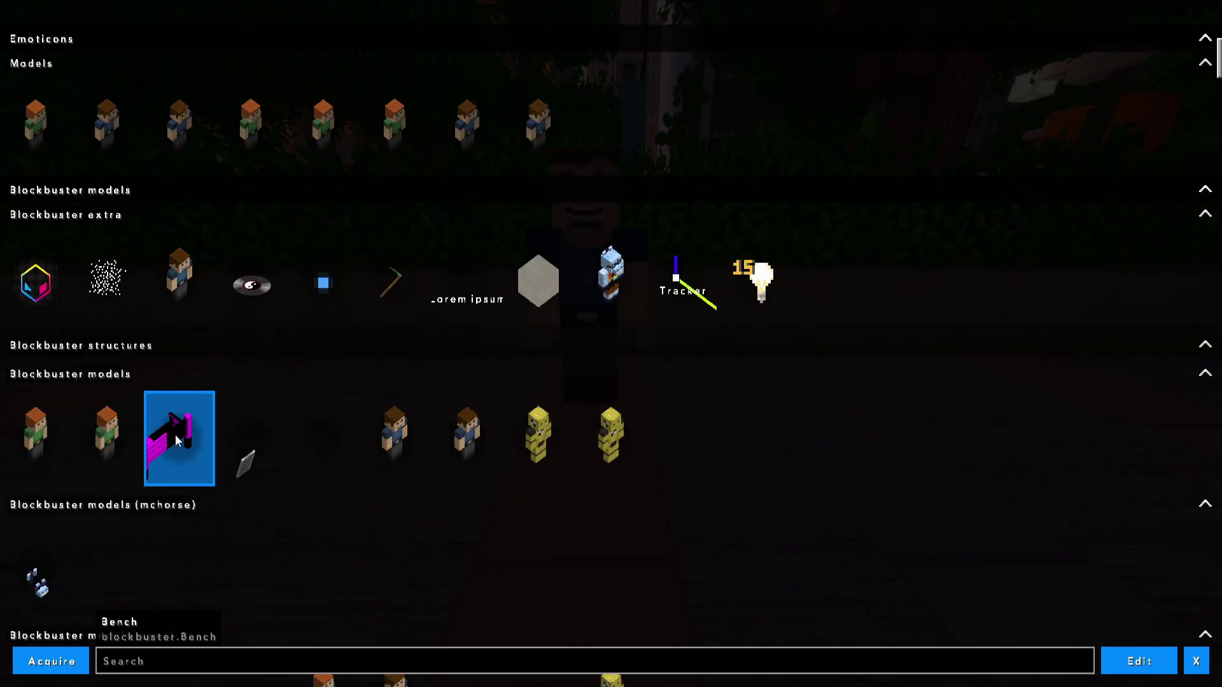
# - Open the Bench morph for editing and examine its shape and the texture files available for Material_0
pyautogui.click(1127, 660)
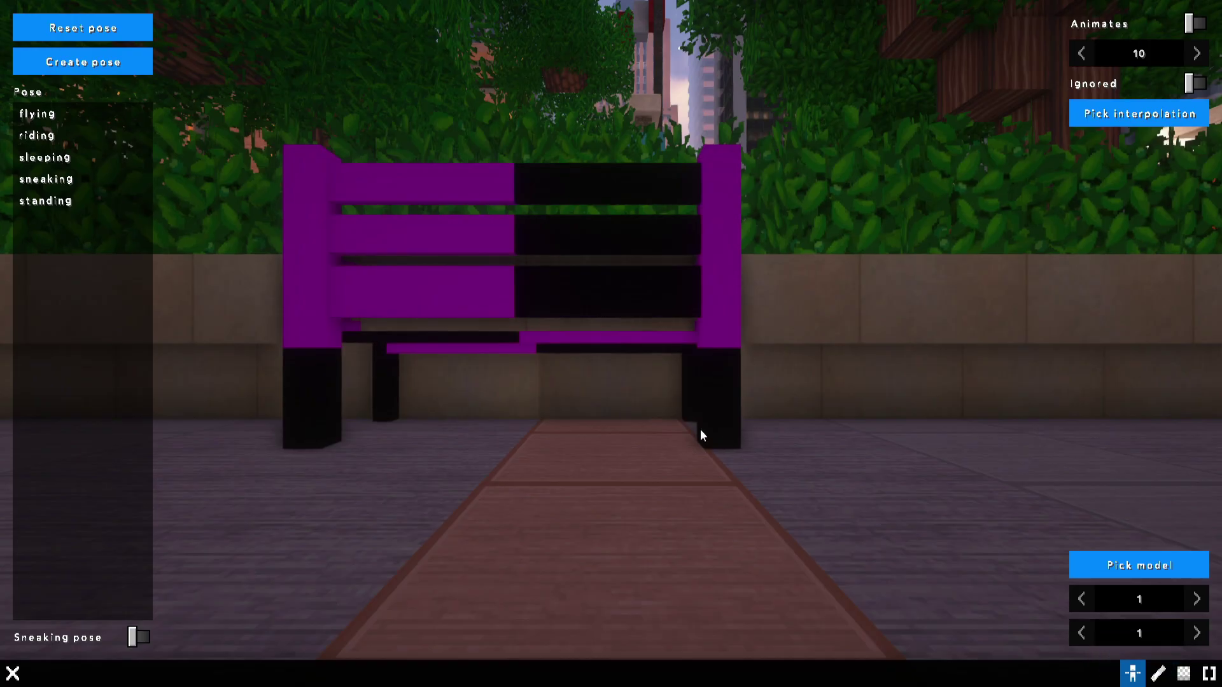
pyautogui.moveTo(698, 431); pyautogui.dragTo(660, 474)
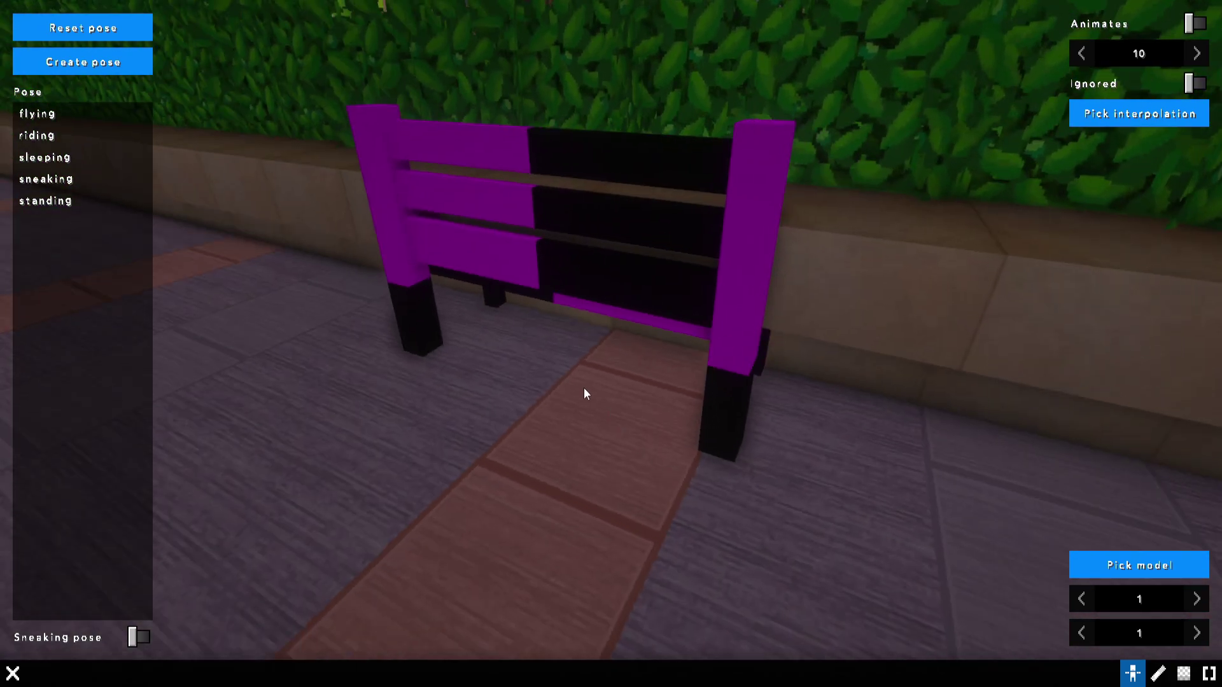
pyautogui.click(1187, 671)
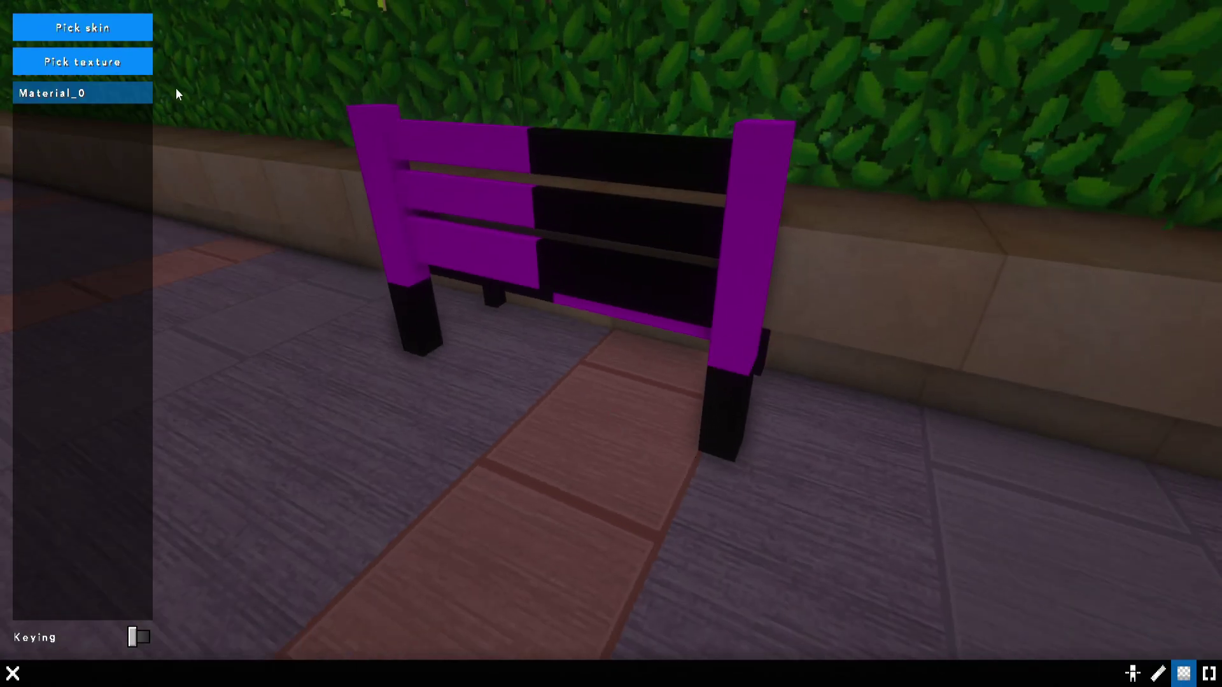
pyautogui.click(132, 60)
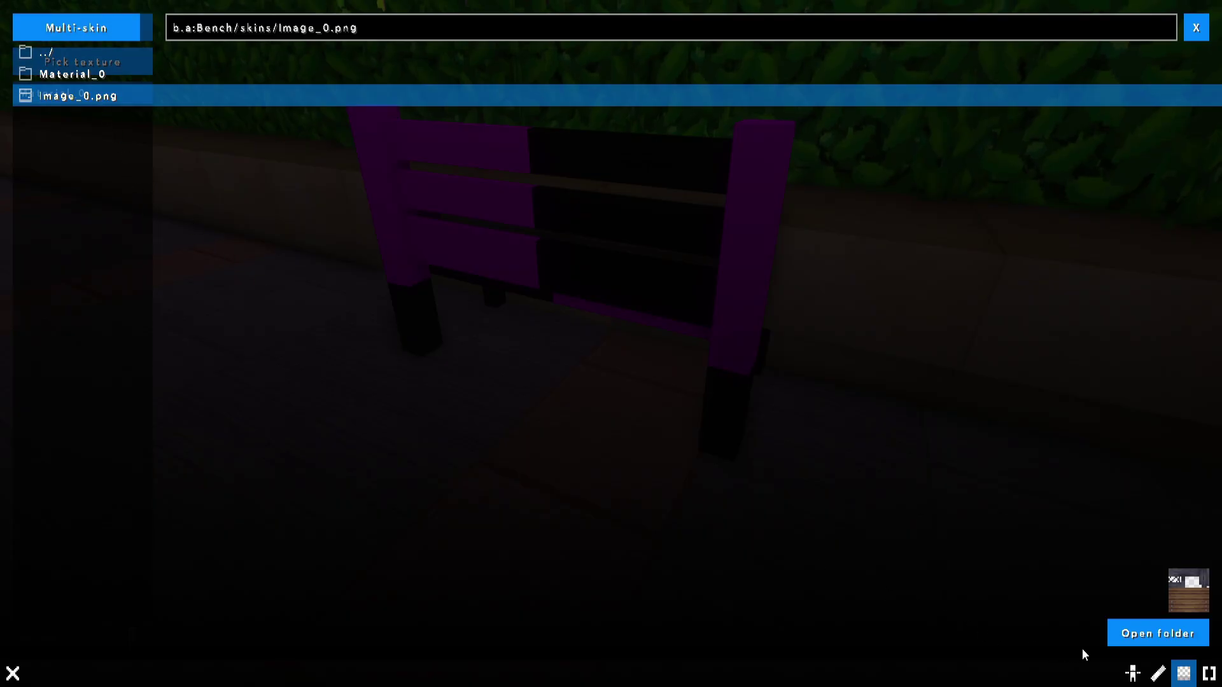
pyautogui.press('Escape')
pyautogui.press('Escape')
pyautogui.press('Escape')
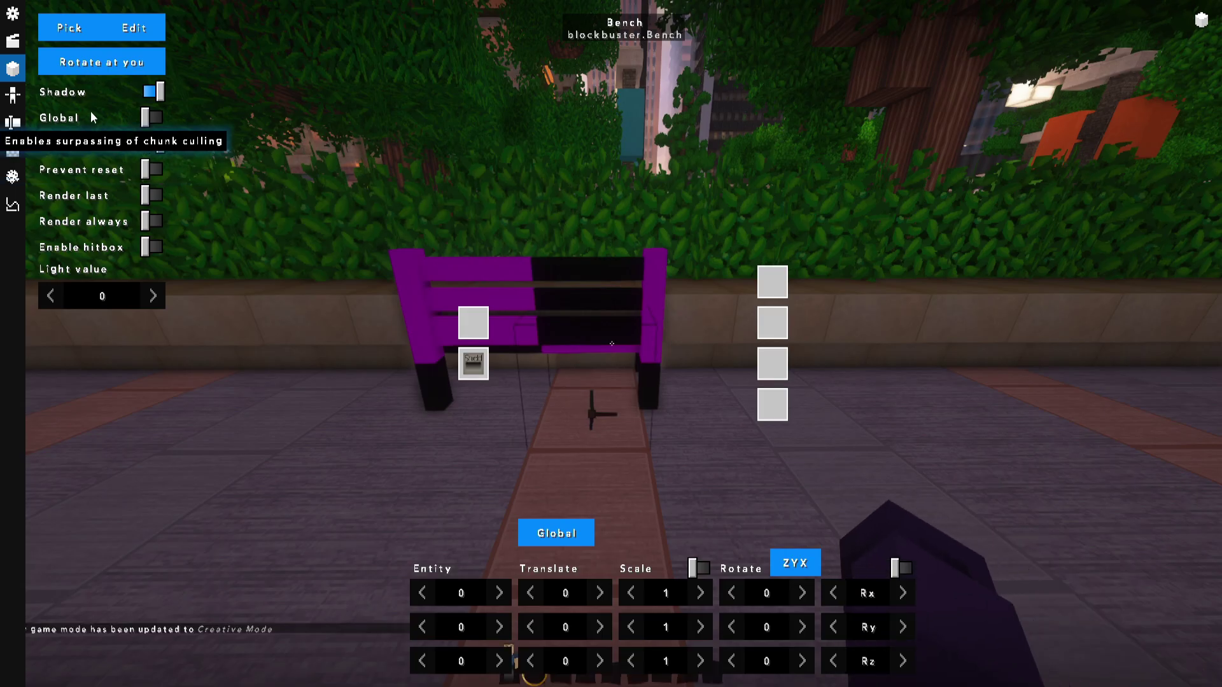
# - Load the Bench in the model editor, disable Provides MTL for it, and save the model
pyautogui.click(13, 94)
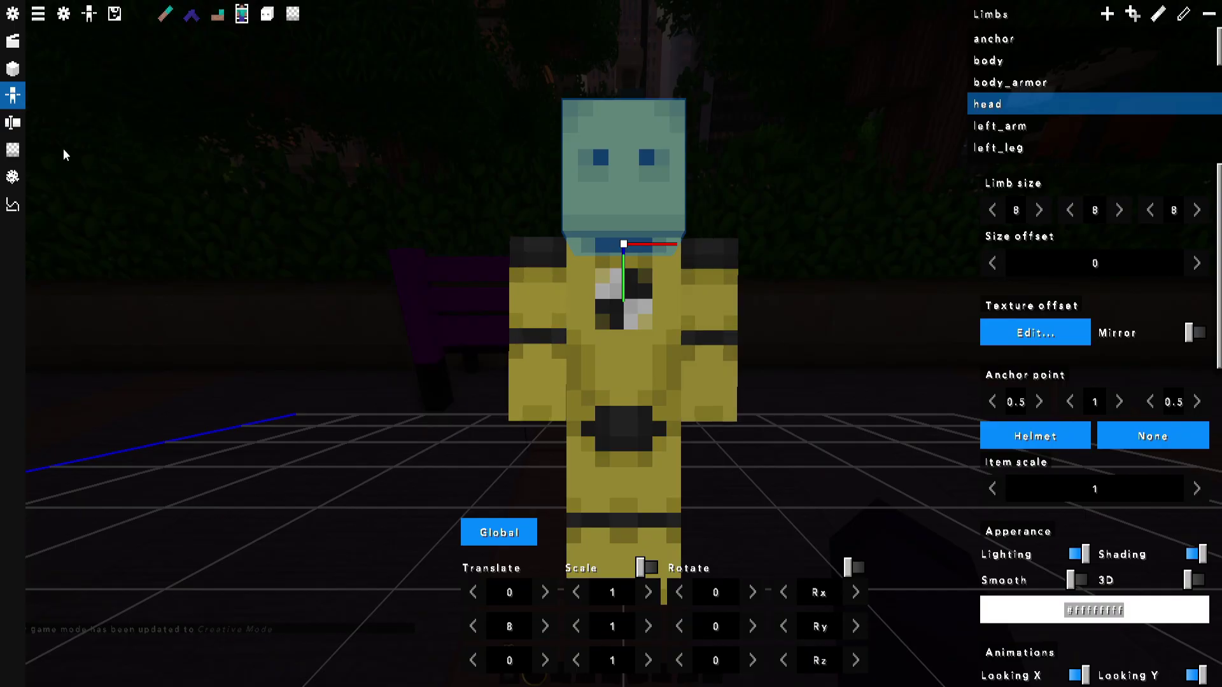
pyautogui.click(39, 15)
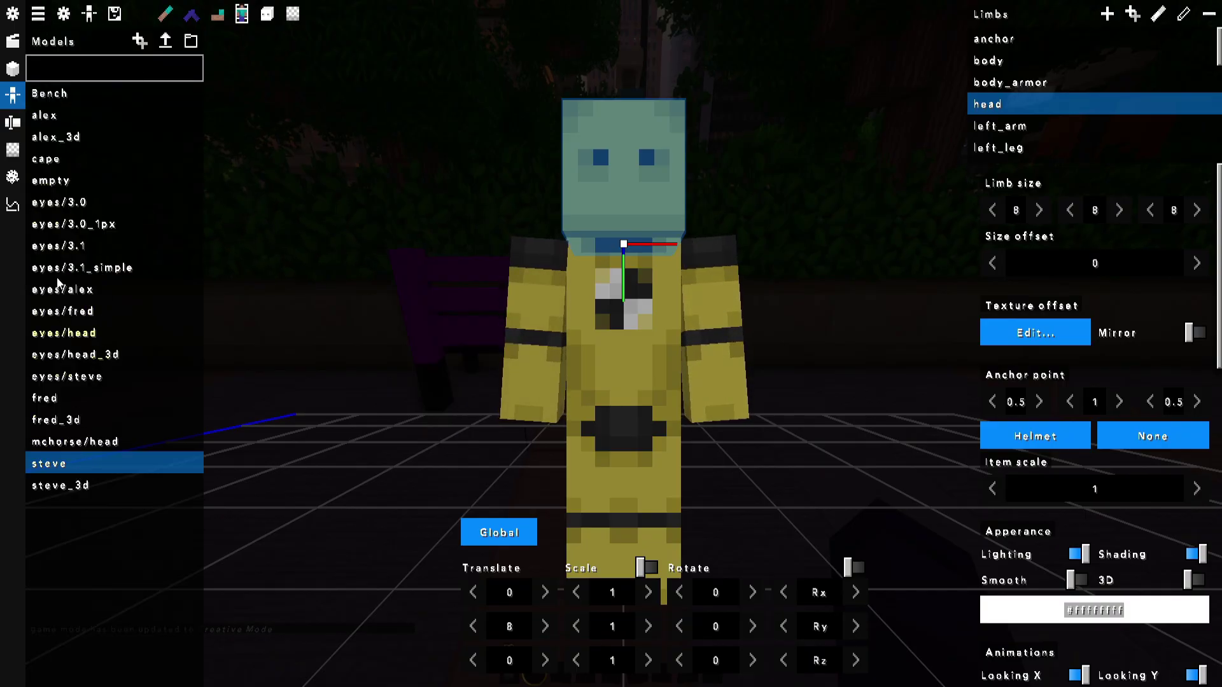
pyautogui.click(56, 94)
pyautogui.click(60, 18)
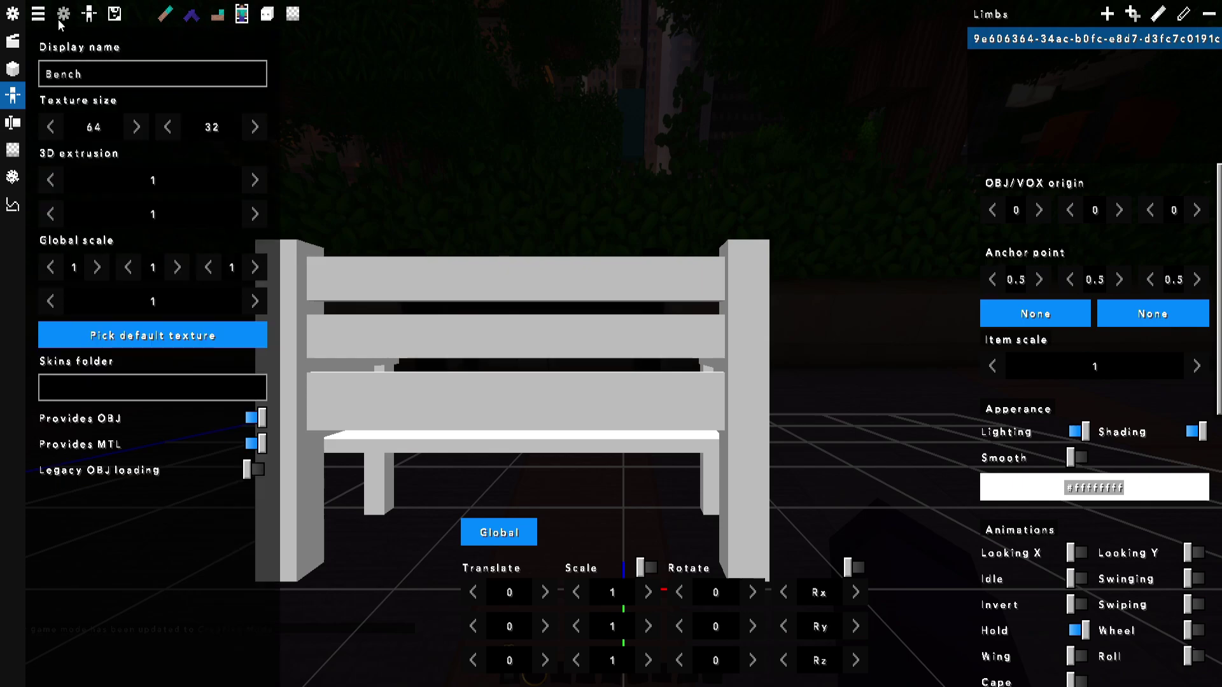
pyautogui.click(259, 445)
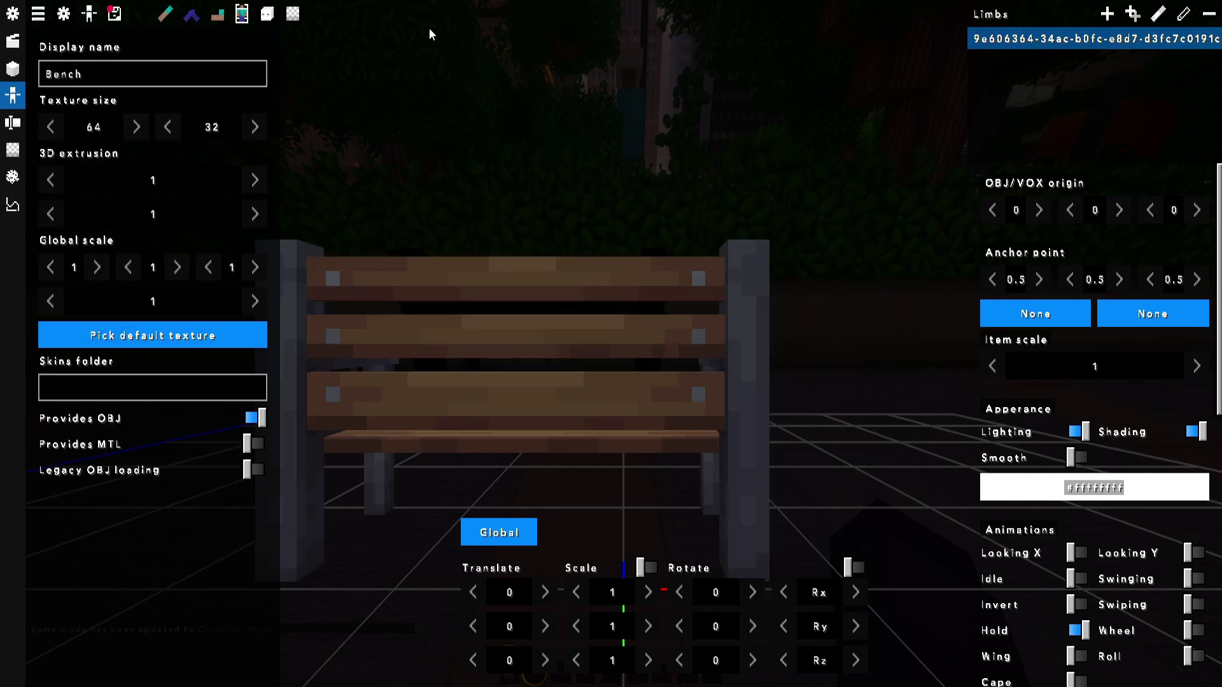
pyautogui.click(112, 17)
pyautogui.press('Escape')
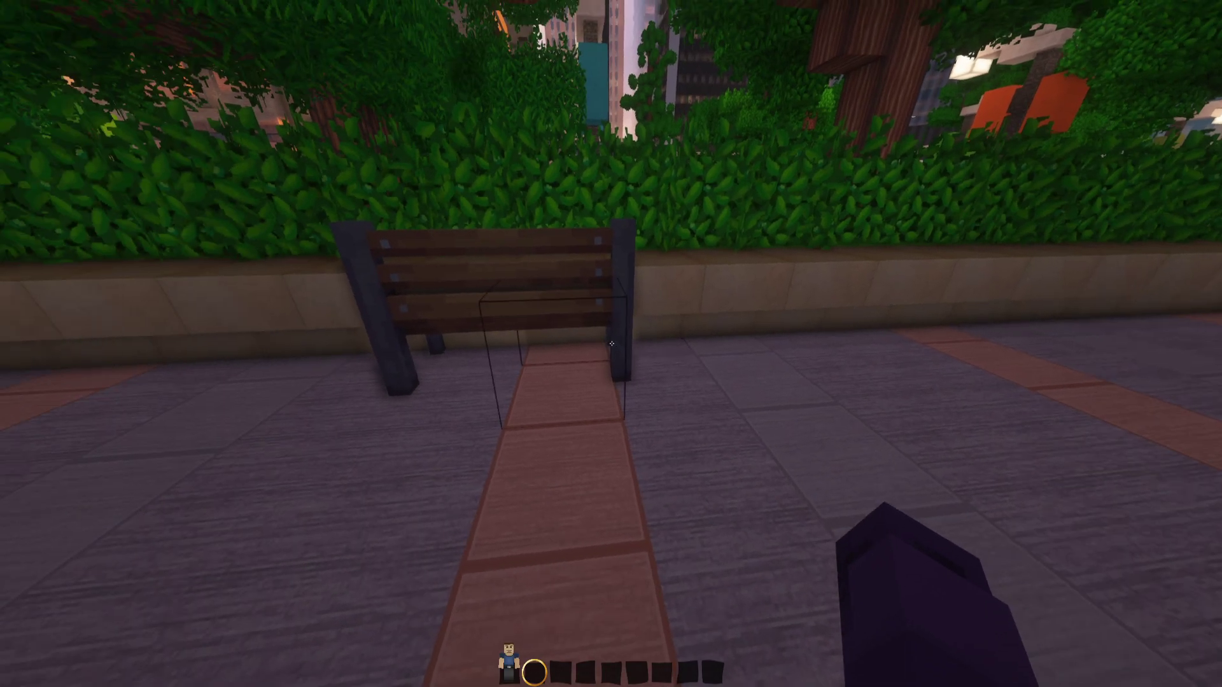
# - Rotate the bench model block to 180 on the Y axis
pyautogui.rightClick(612, 343)
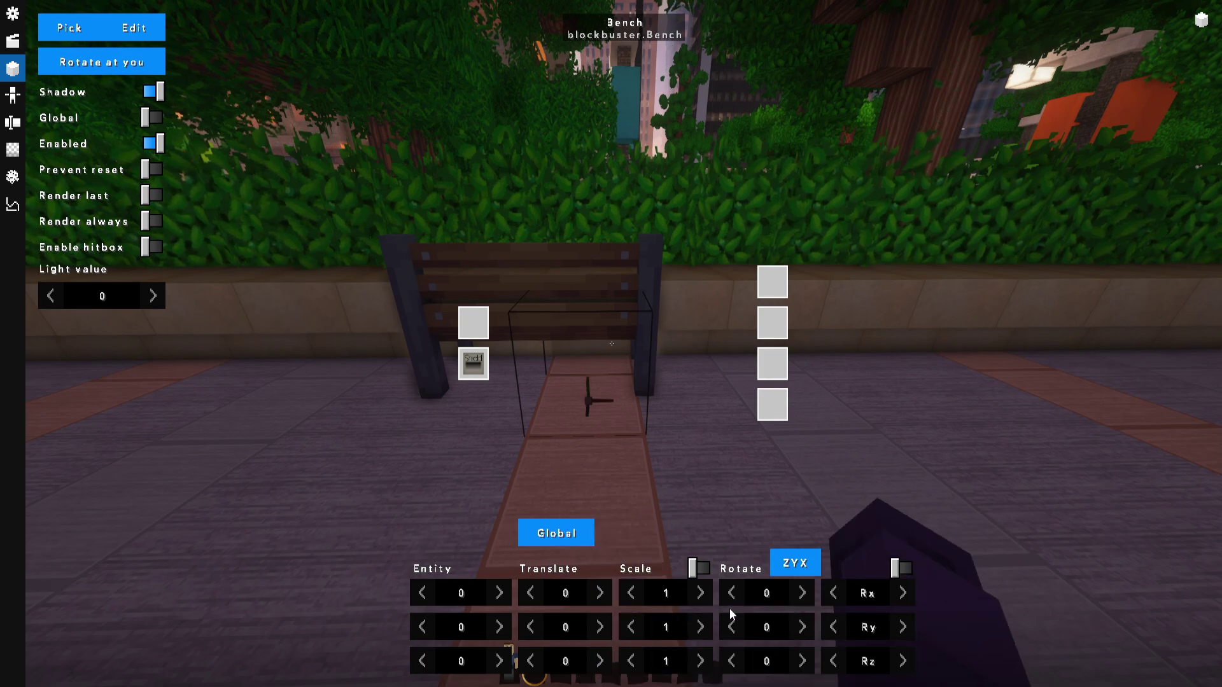
pyautogui.moveTo(733, 628); pyautogui.dragTo(964, 582)
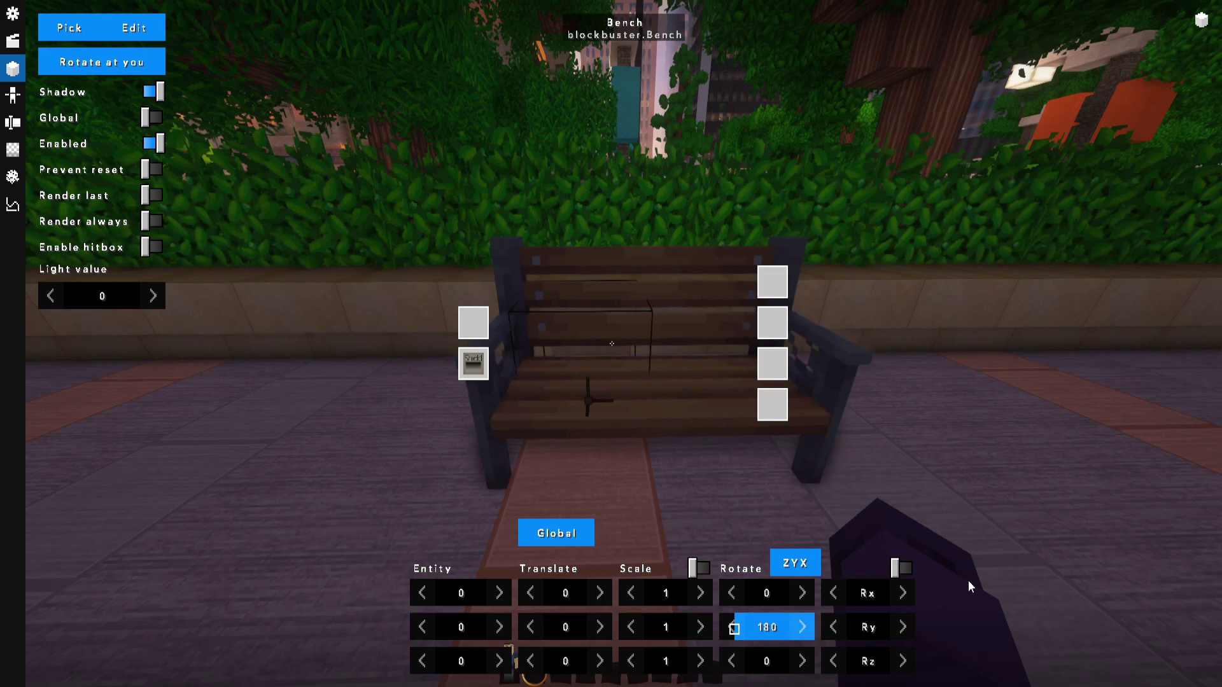
pyautogui.moveTo(968, 580); pyautogui.dragTo(968, 580)
pyautogui.press('Escape')
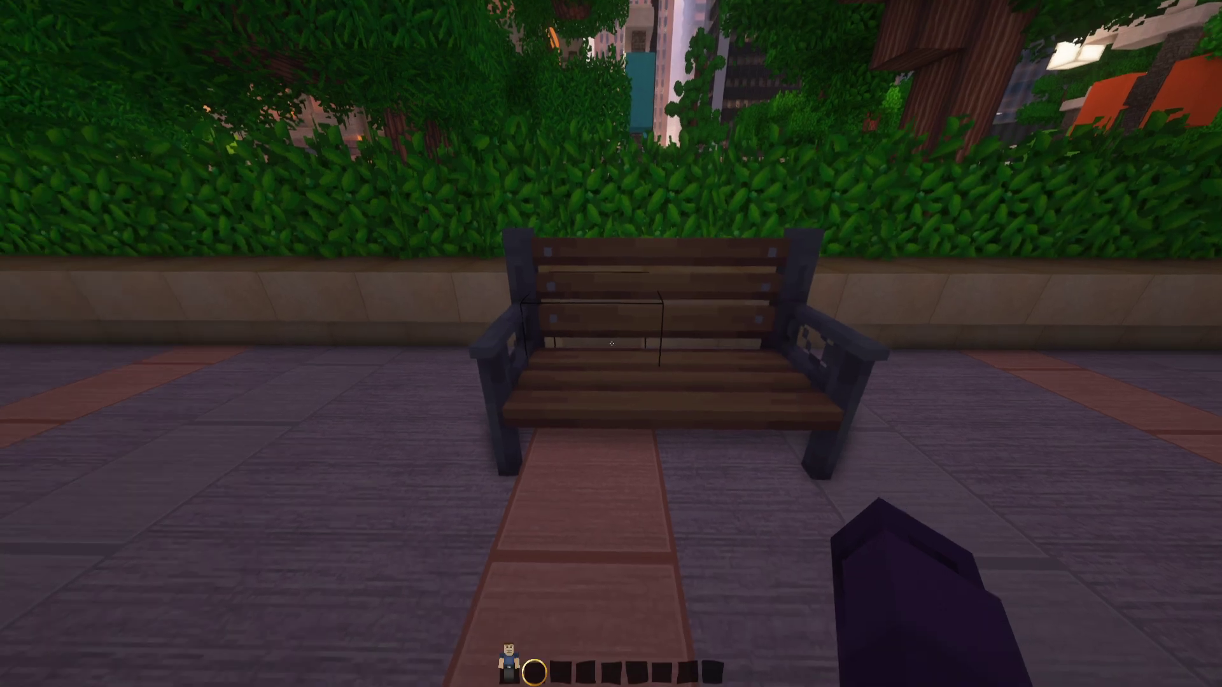
# - Examine the bench from the side and compare its size with the player character in third-person view
pyautogui.press('s')
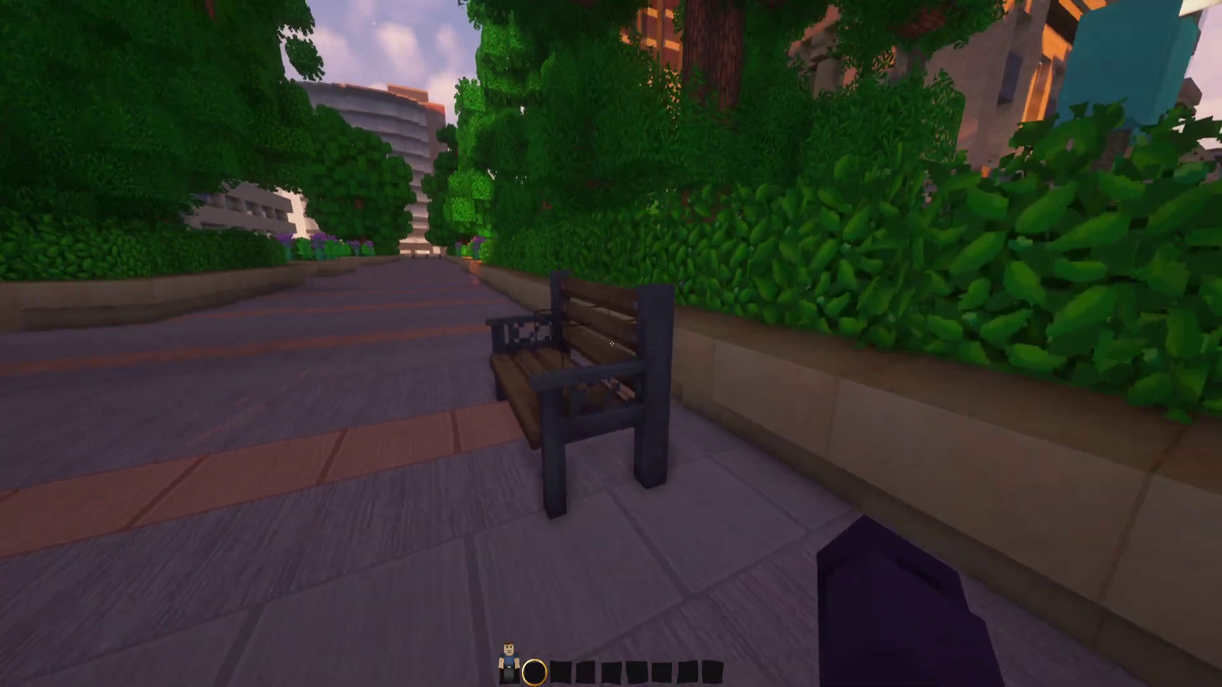
pyautogui.press('F5')
pyautogui.press('w')
pyautogui.press('a')
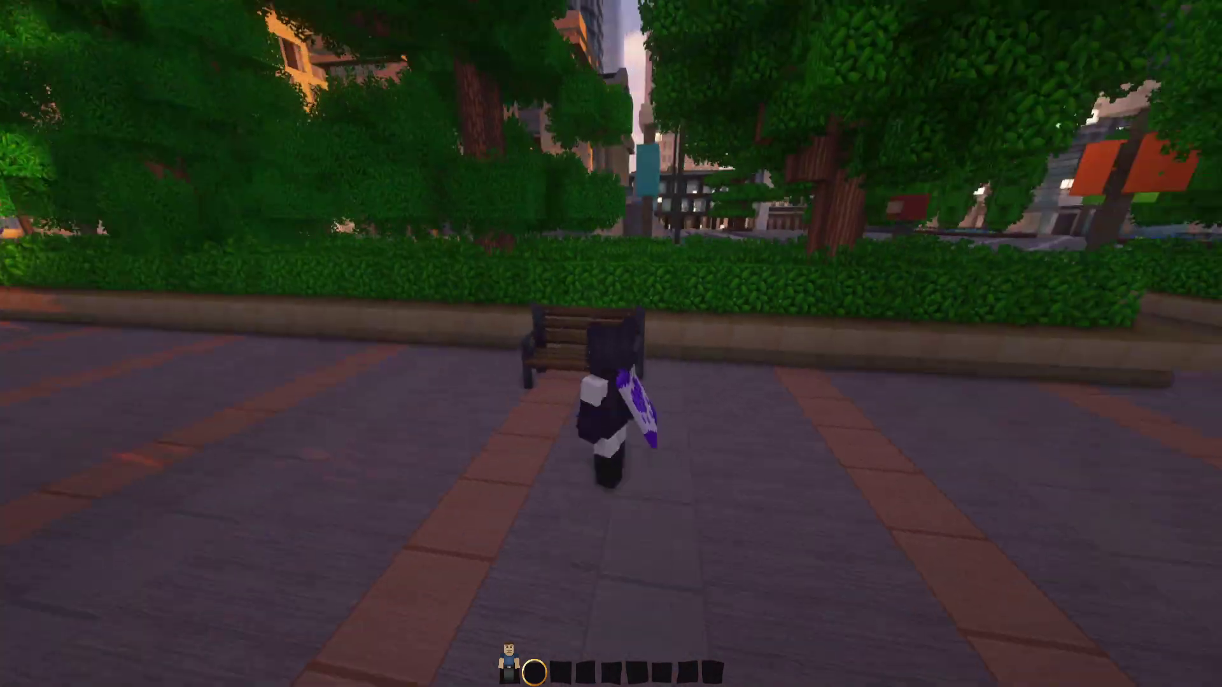
pyautogui.press('F5')
pyautogui.press('F5')
pyautogui.press('s')
# - Set the bench model block's scale to 0.75 on X, Y and Z
pyautogui.rightClick(611, 344)
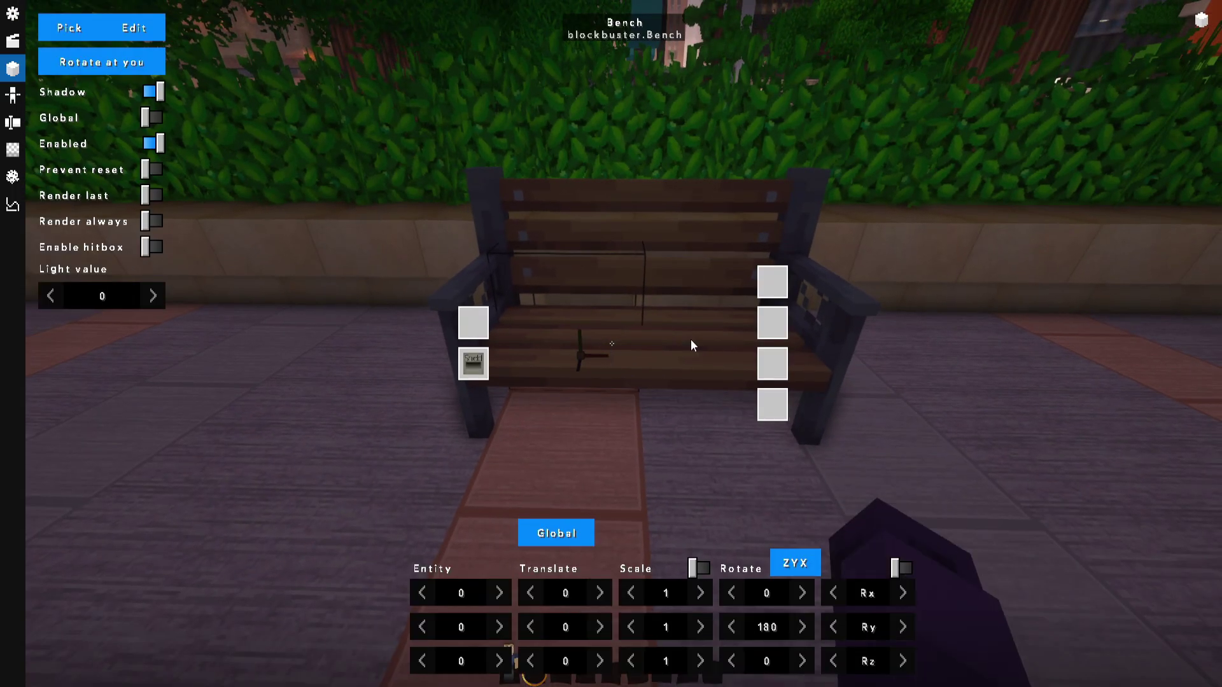
pyautogui.moveTo(698, 598); pyautogui.dragTo(695, 600)
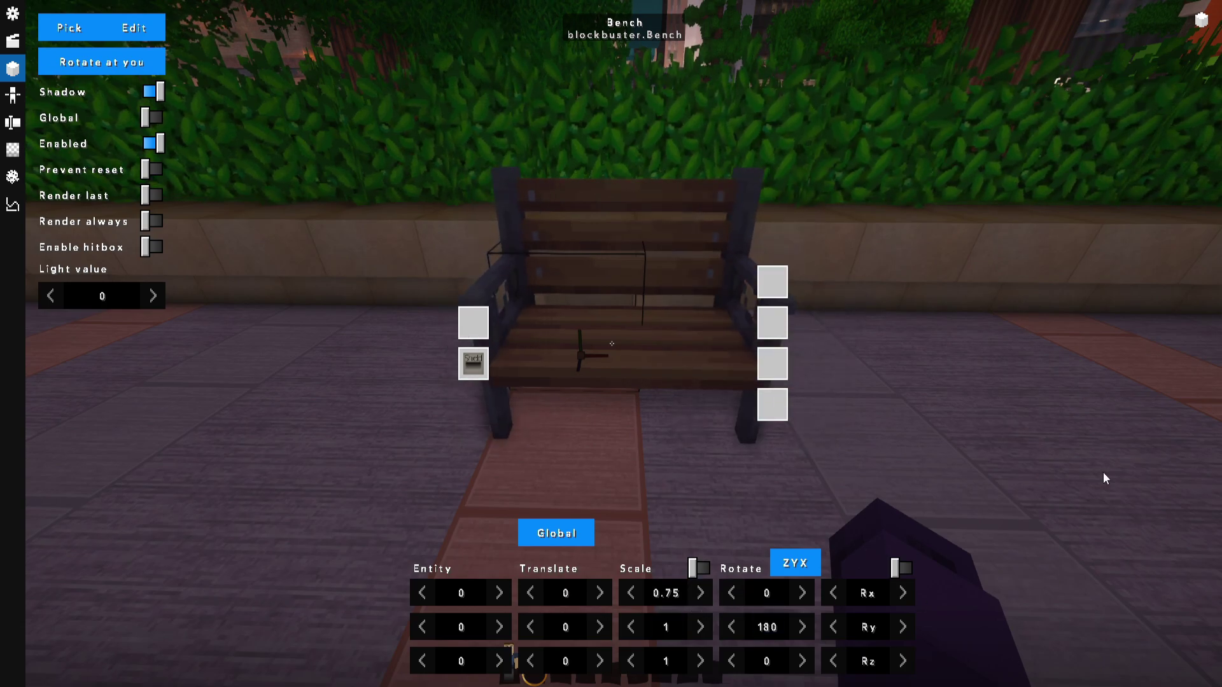
pyautogui.moveTo(639, 628); pyautogui.dragTo(625, 662)
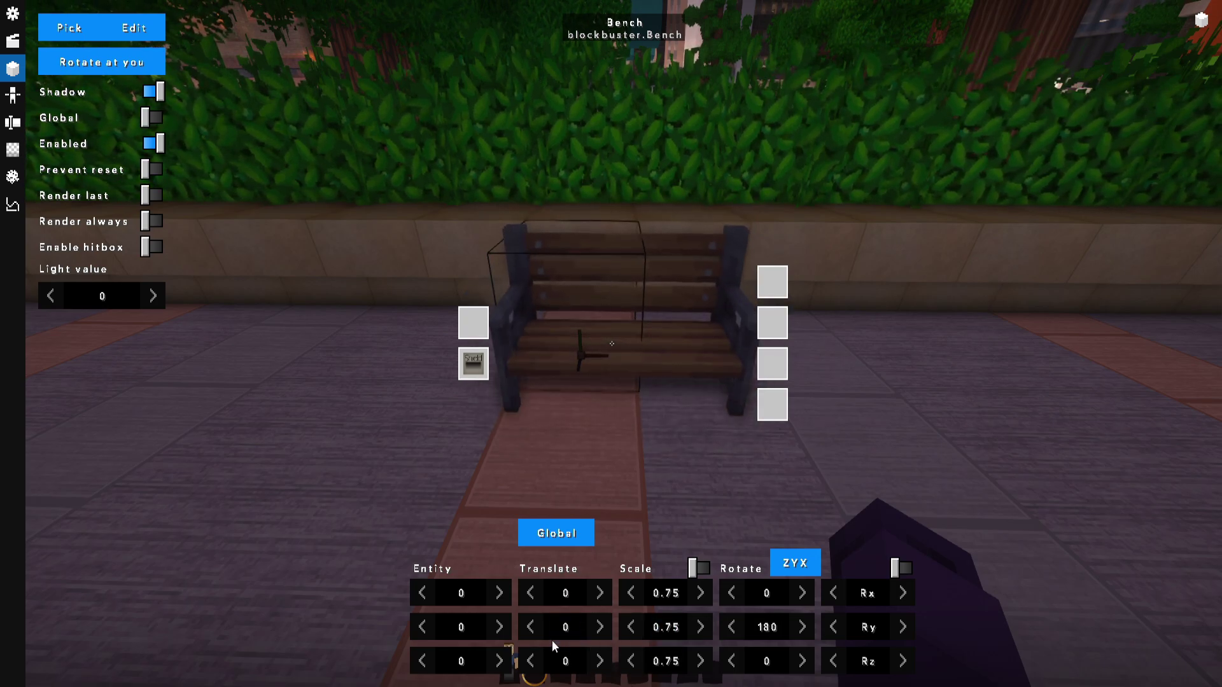
pyautogui.moveTo(516, 635); pyautogui.dragTo(517, 638)
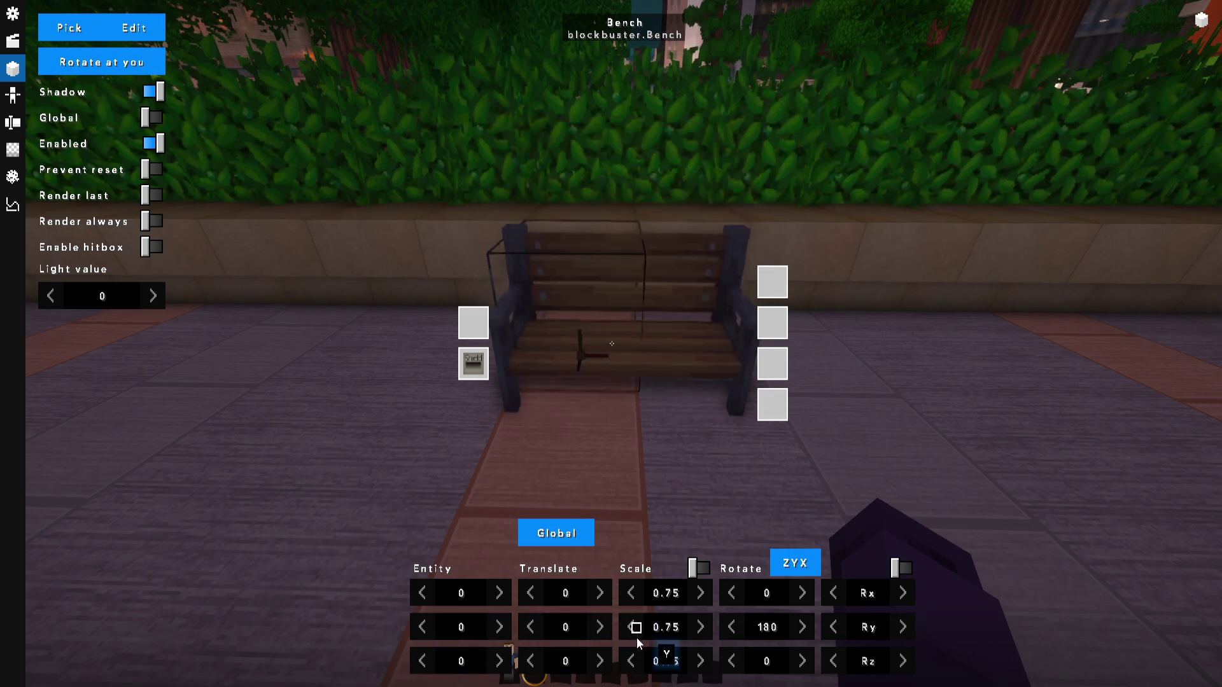
# - Set the bench's scale to 1 on X and Z and 0.90 on Y
pyautogui.moveTo(636, 604); pyautogui.dragTo(636, 605)
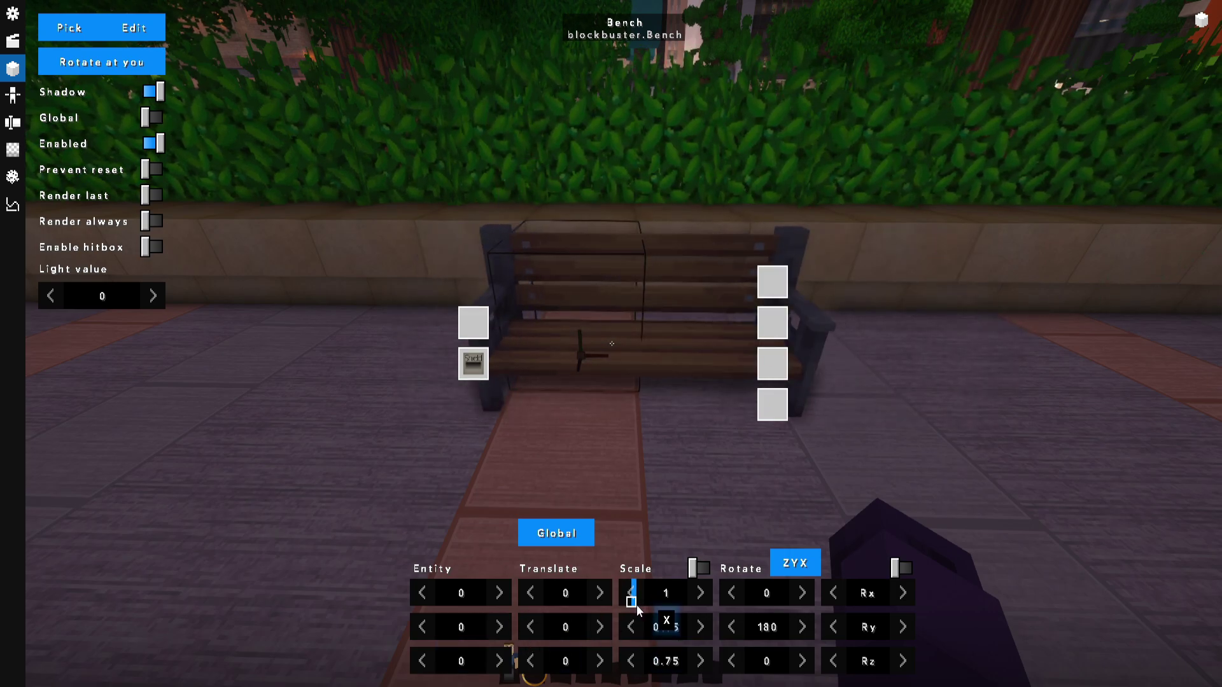
pyautogui.moveTo(640, 659); pyautogui.dragTo(641, 662)
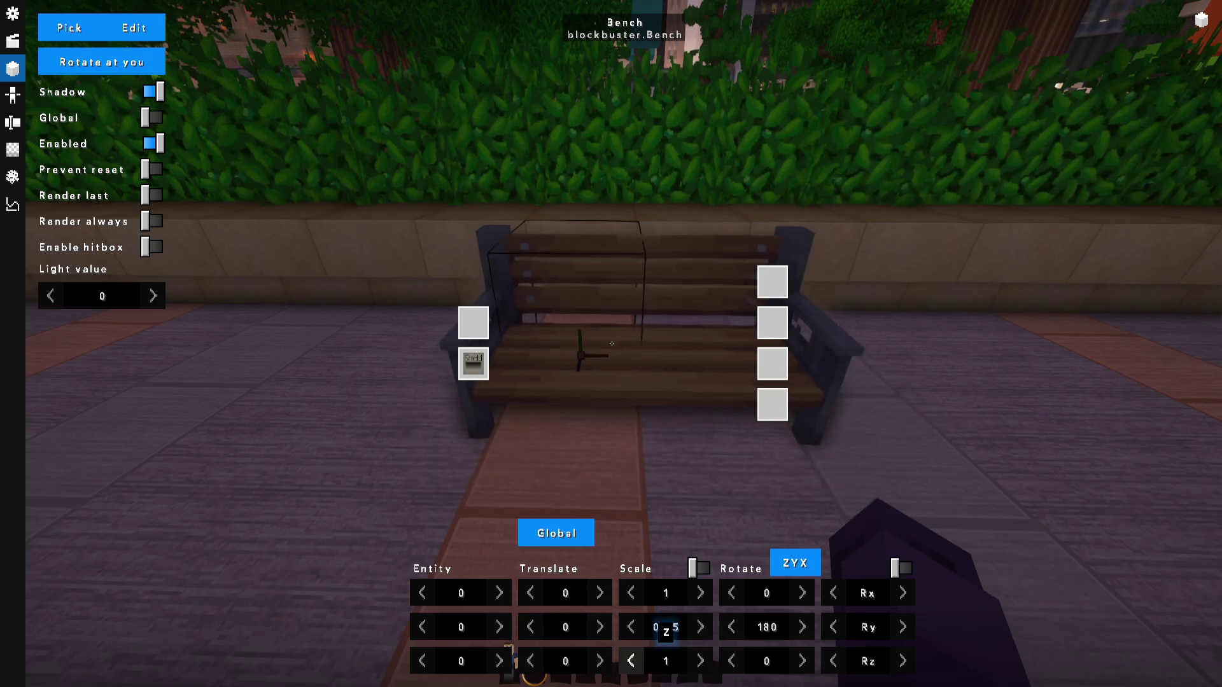
pyautogui.click(674, 629)
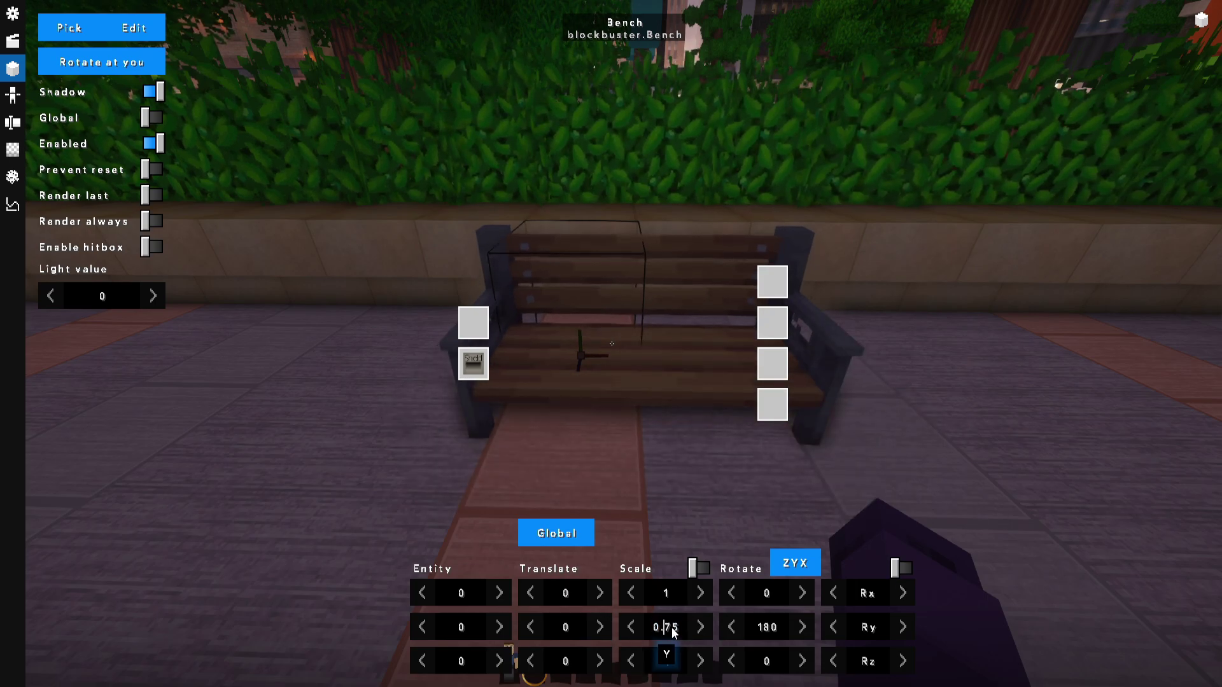
pyautogui.press('BackSpace')
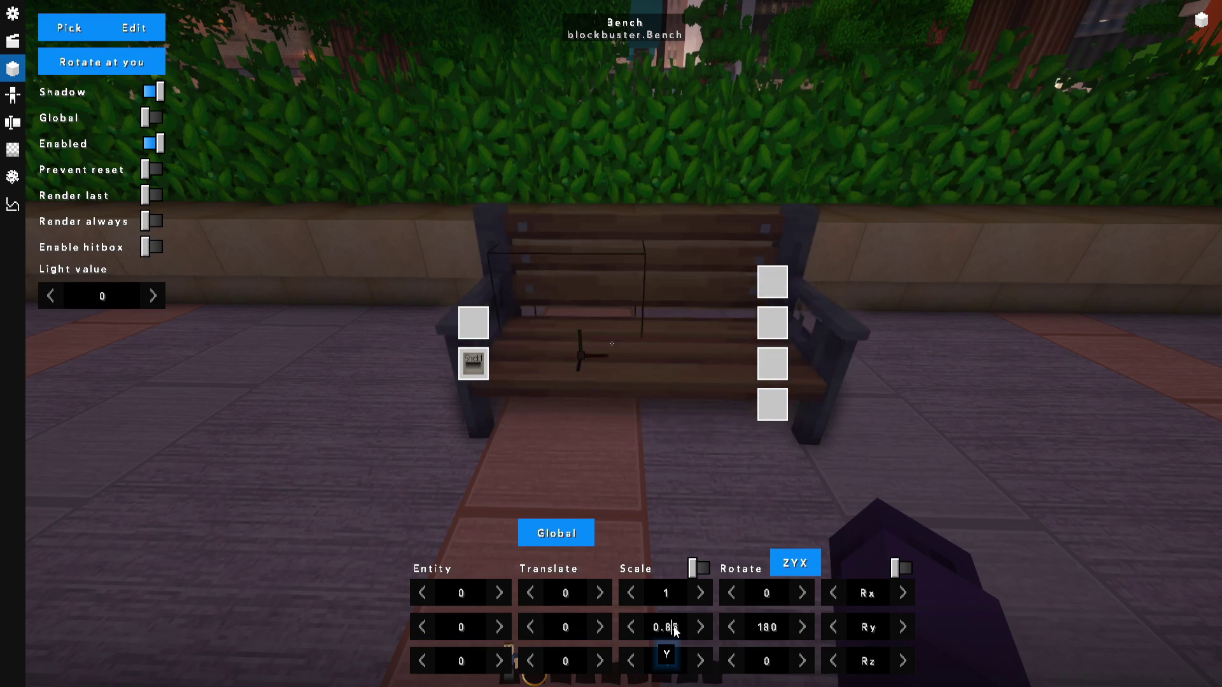
pyautogui.write('90')
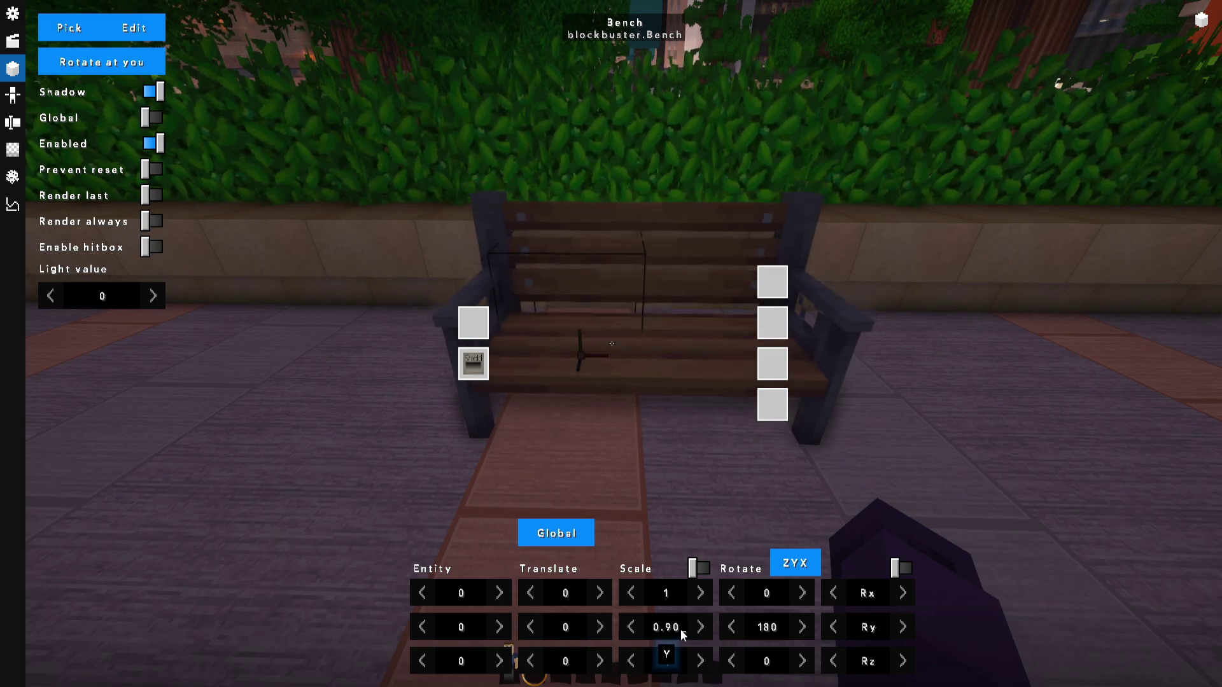
pyautogui.press('Escape')
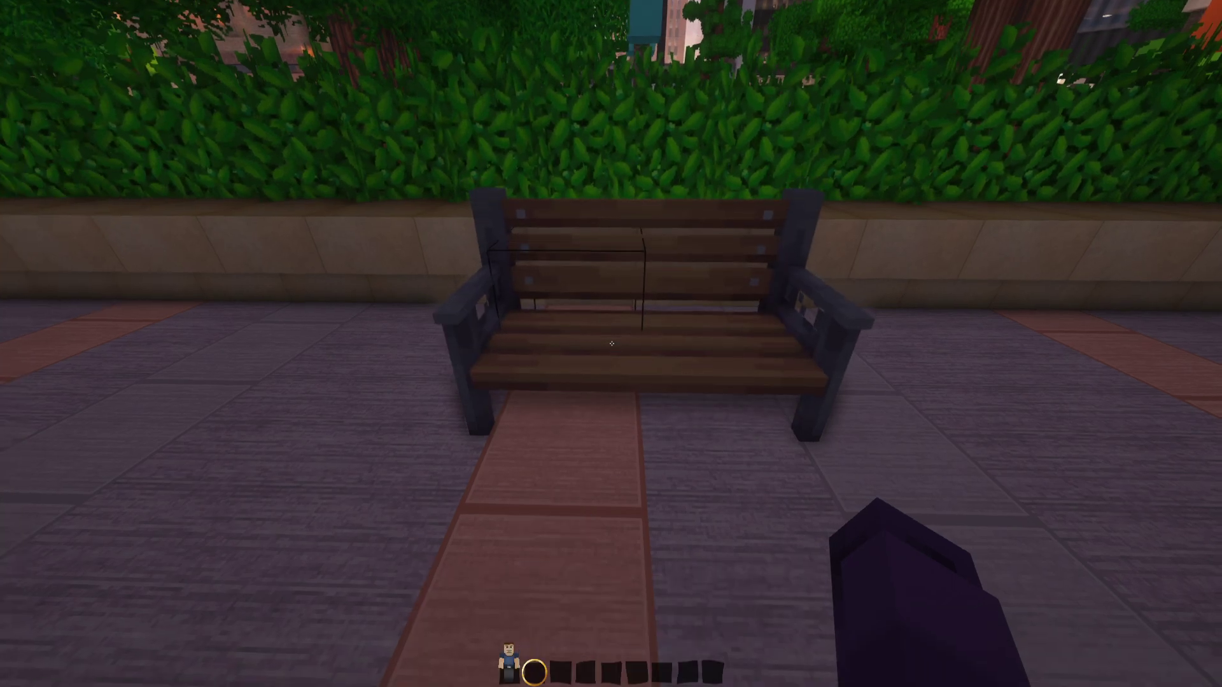
# - Check the rescaled bench against the player character in third person, then from several angles in first person
pyautogui.press('F5')
pyautogui.press('a')
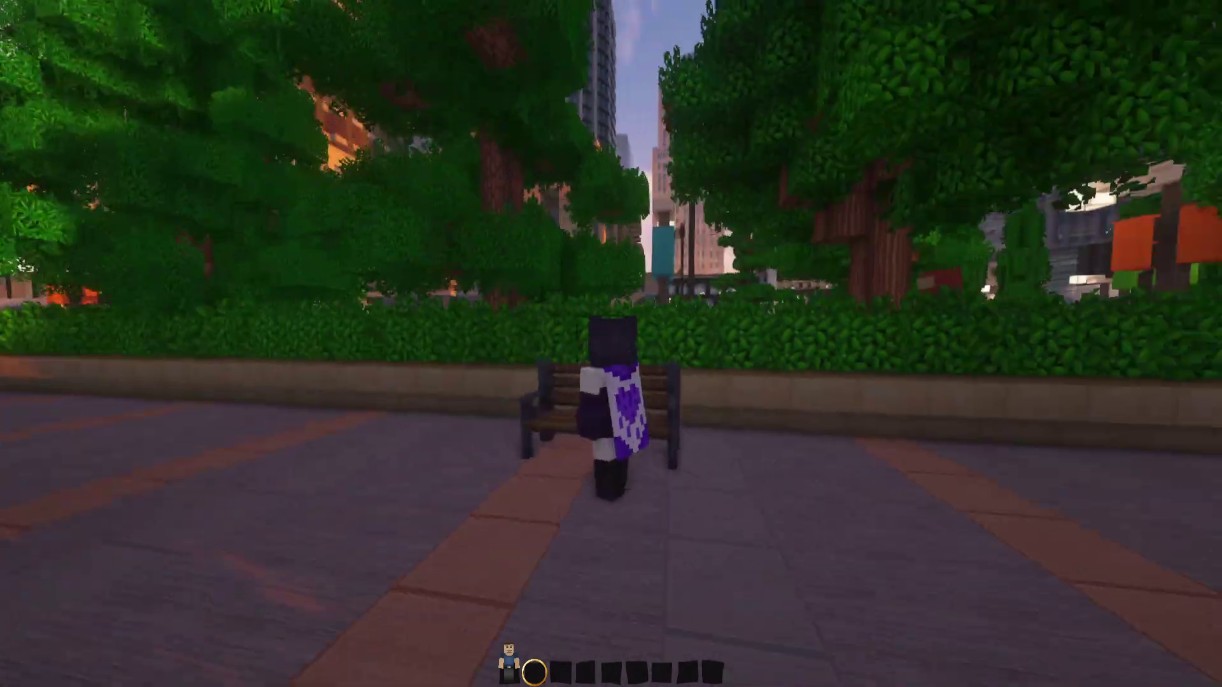
pyautogui.press('F5')
pyautogui.press('F5')
pyautogui.press('s')
pyautogui.press('d')
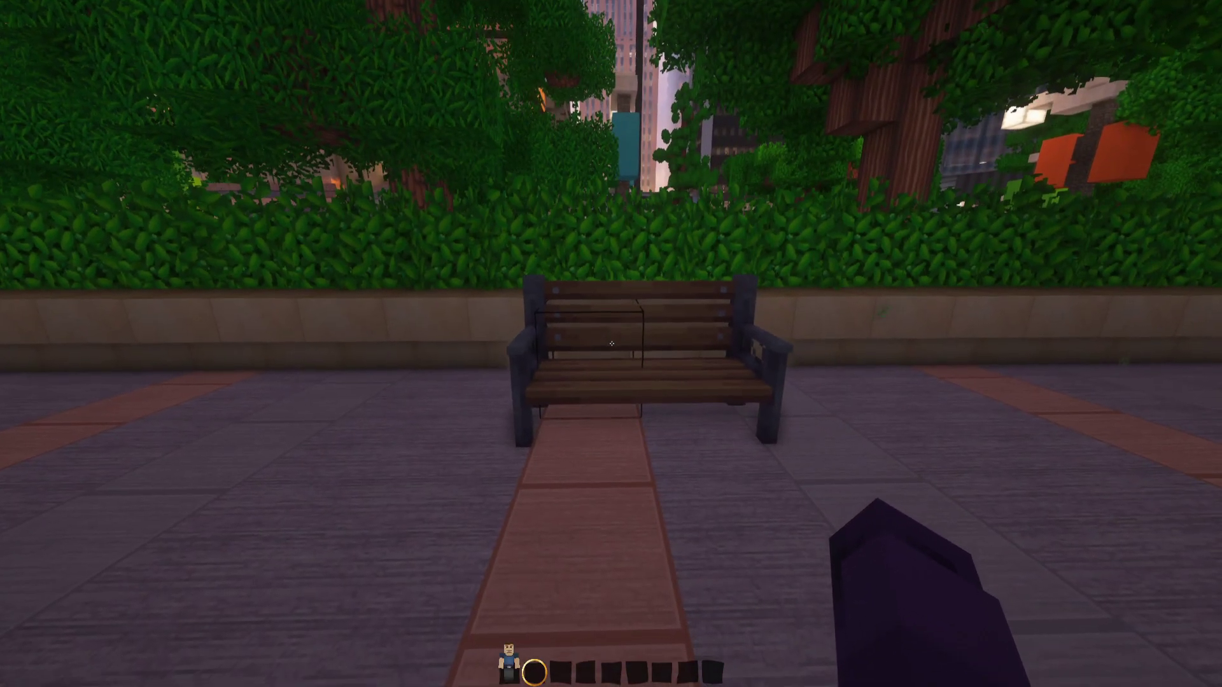
pyautogui.press('a')
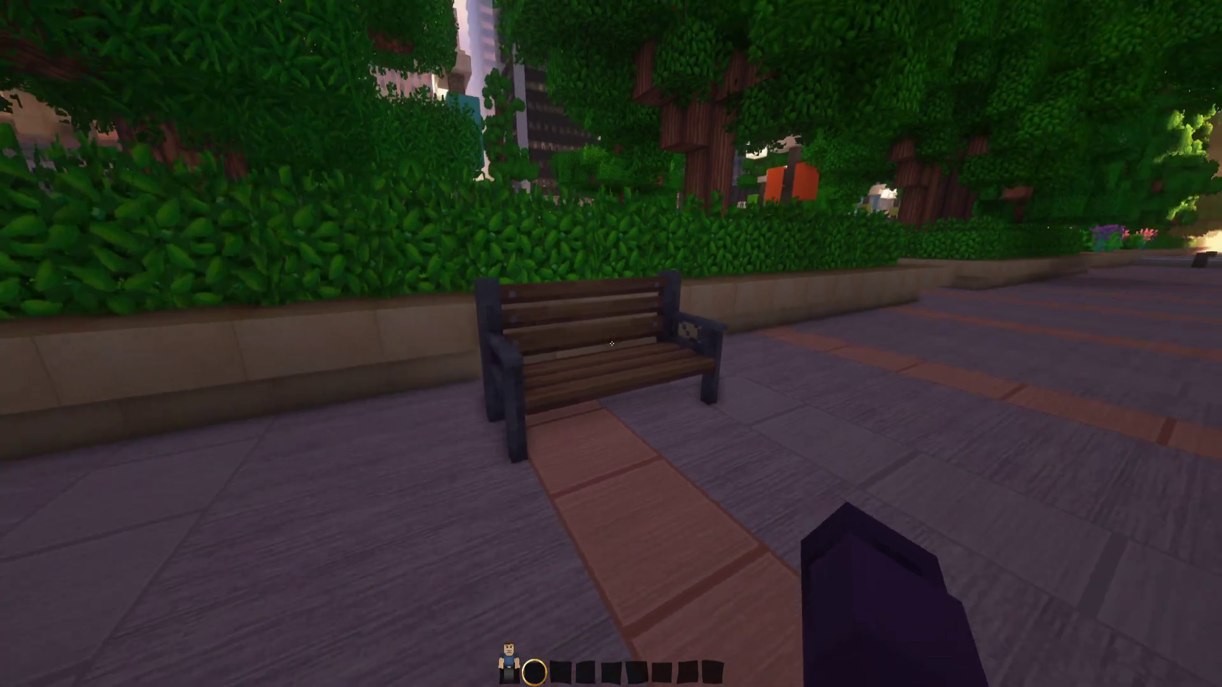
pyautogui.press('w')
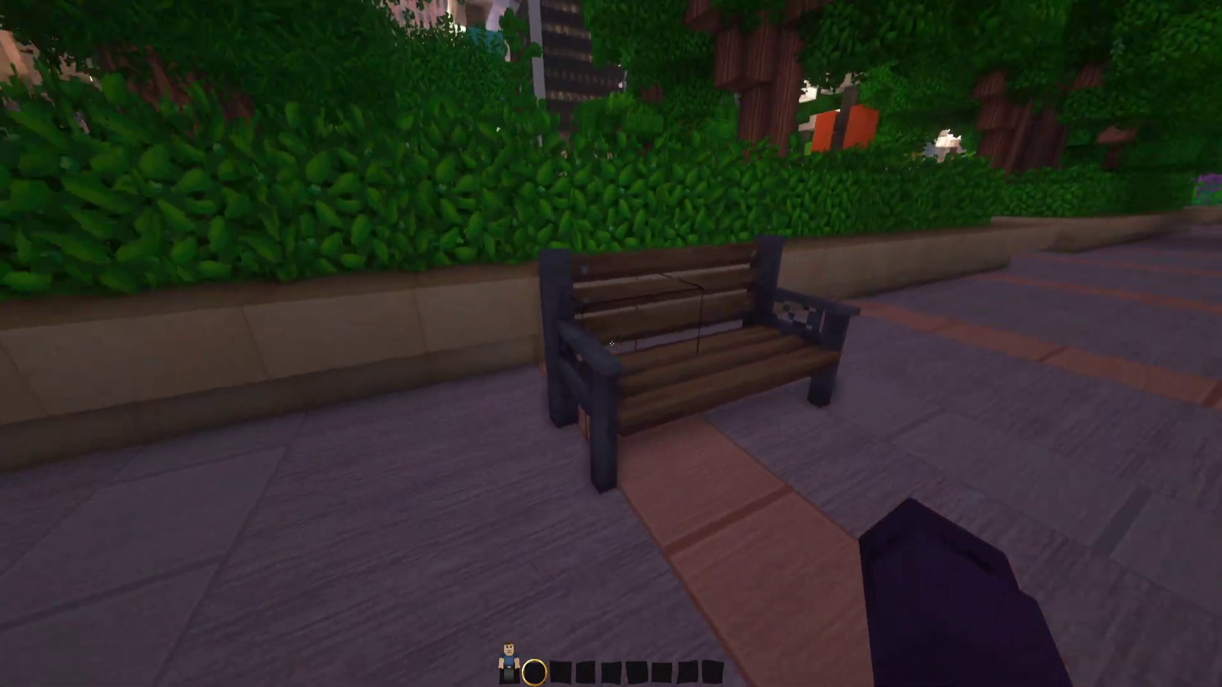
# - Shift the bench slightly along the Z axis, back towards the low wall in front of the hedge
pyautogui.rightClick(611, 343)
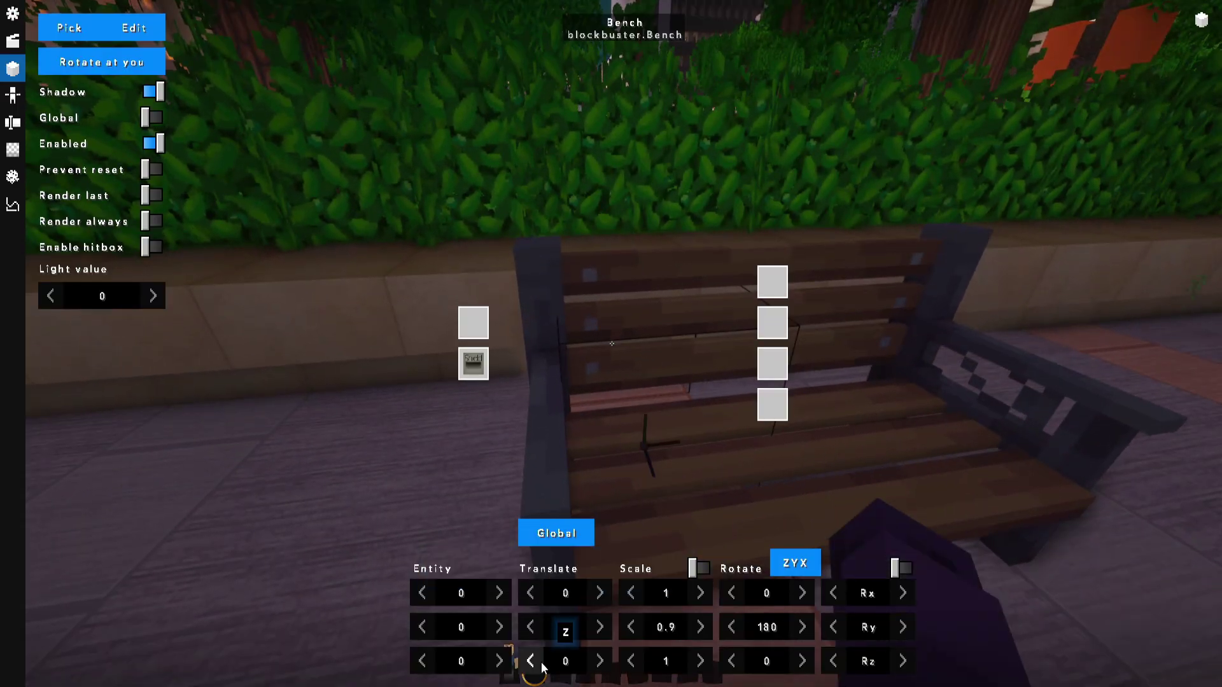
pyautogui.moveTo(541, 666); pyautogui.dragTo(523, 665)
pyautogui.press('Escape')
pyautogui.press('a')
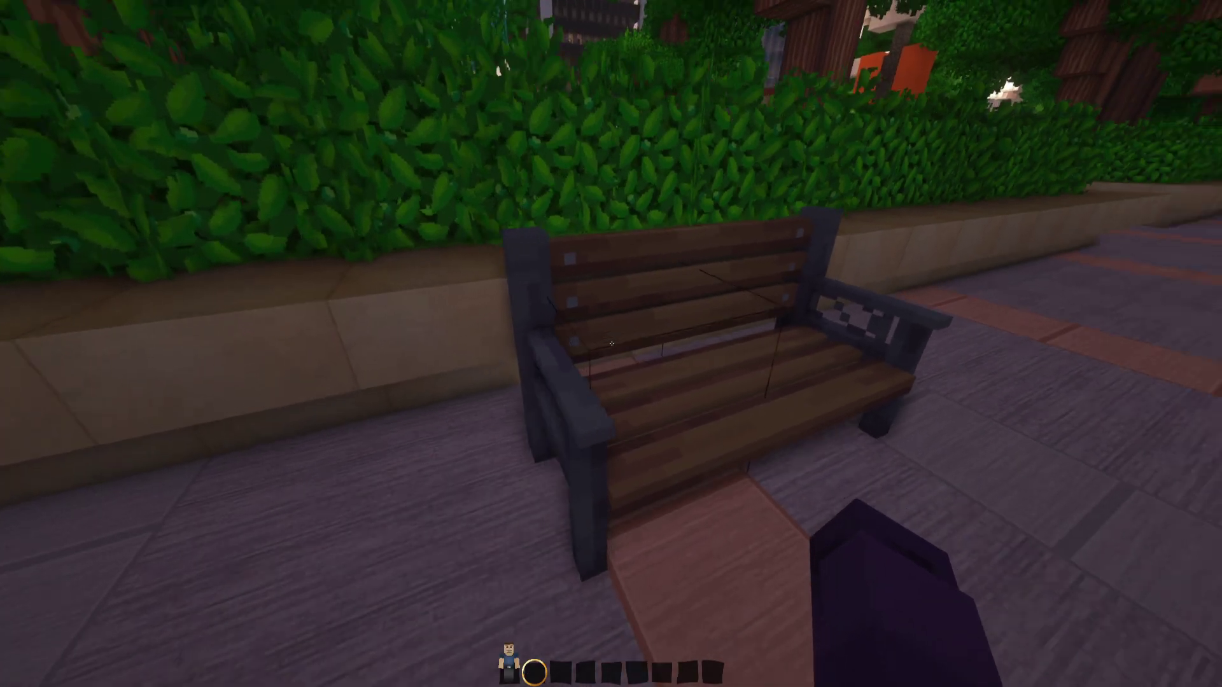
# - Check the repositioned bench against the low wall and hedge from several angles and distances
pyautogui.press('s')
pyautogui.press('d')
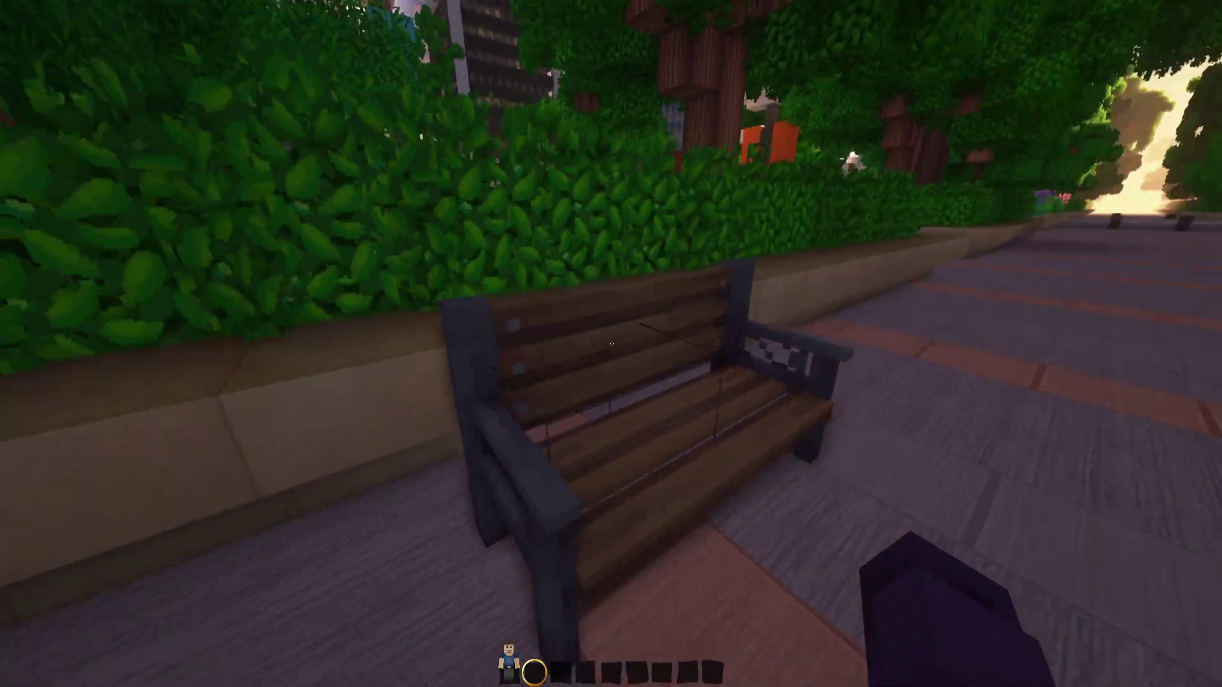
pyautogui.press('s')
pyautogui.press('a')
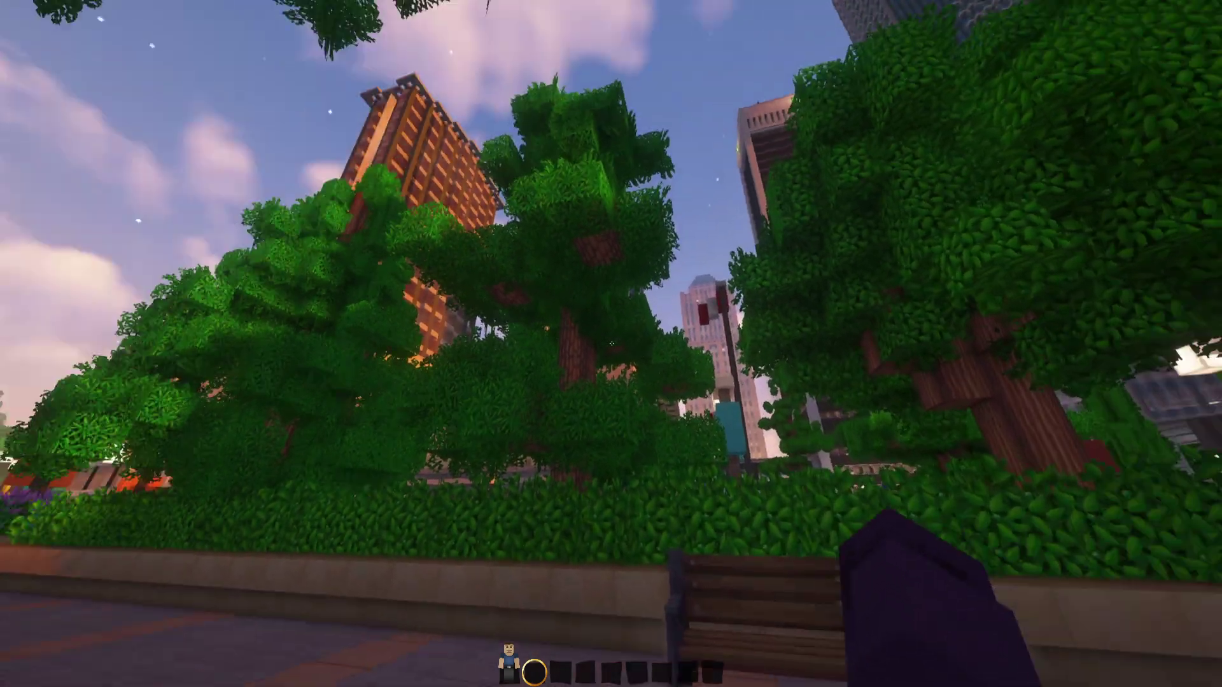
pyautogui.press('c')
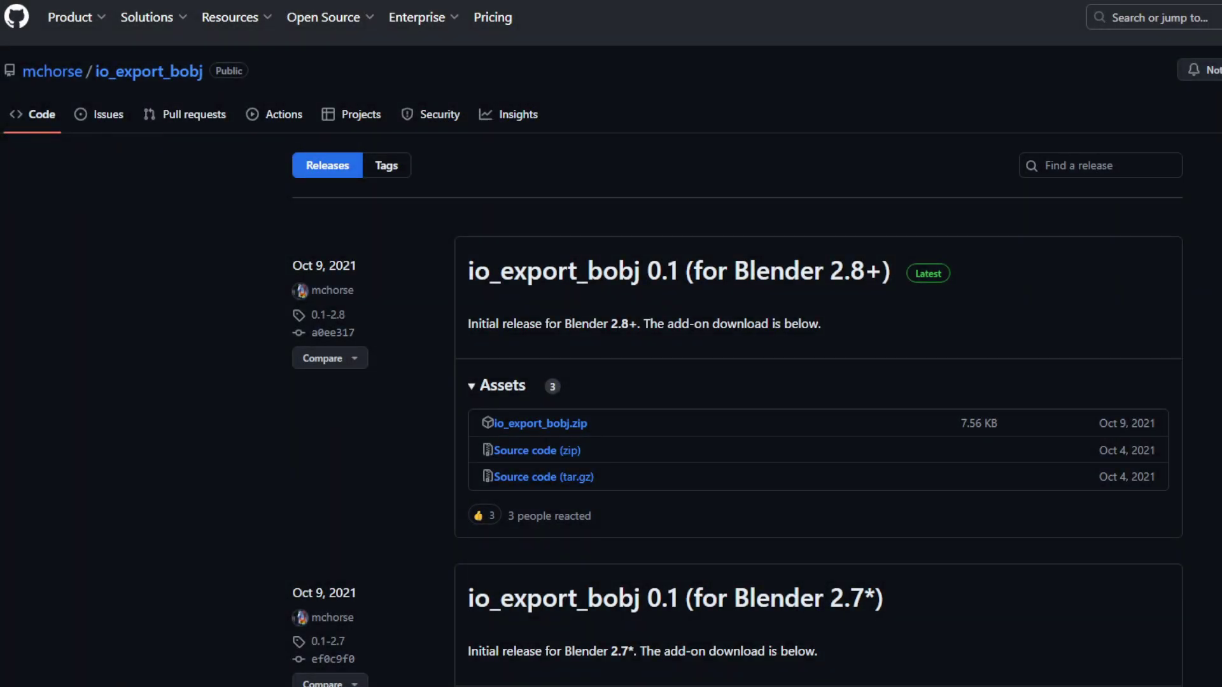
# - Review the io_export_bobj 0.1 releases for Blender 2.8+ and 2.7 on GitHub
pyautogui.scroll(-1, 1099, 336)
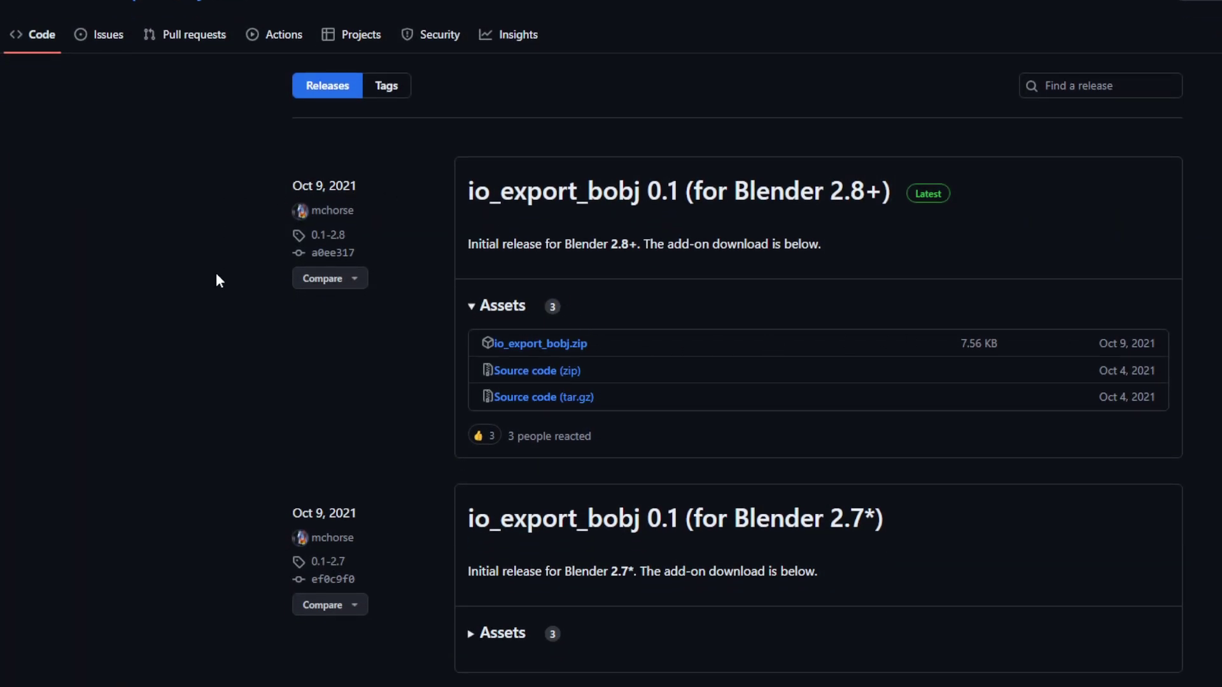
pyautogui.scroll(-1, 250, 405)
pyautogui.scroll(2, 936, 414)
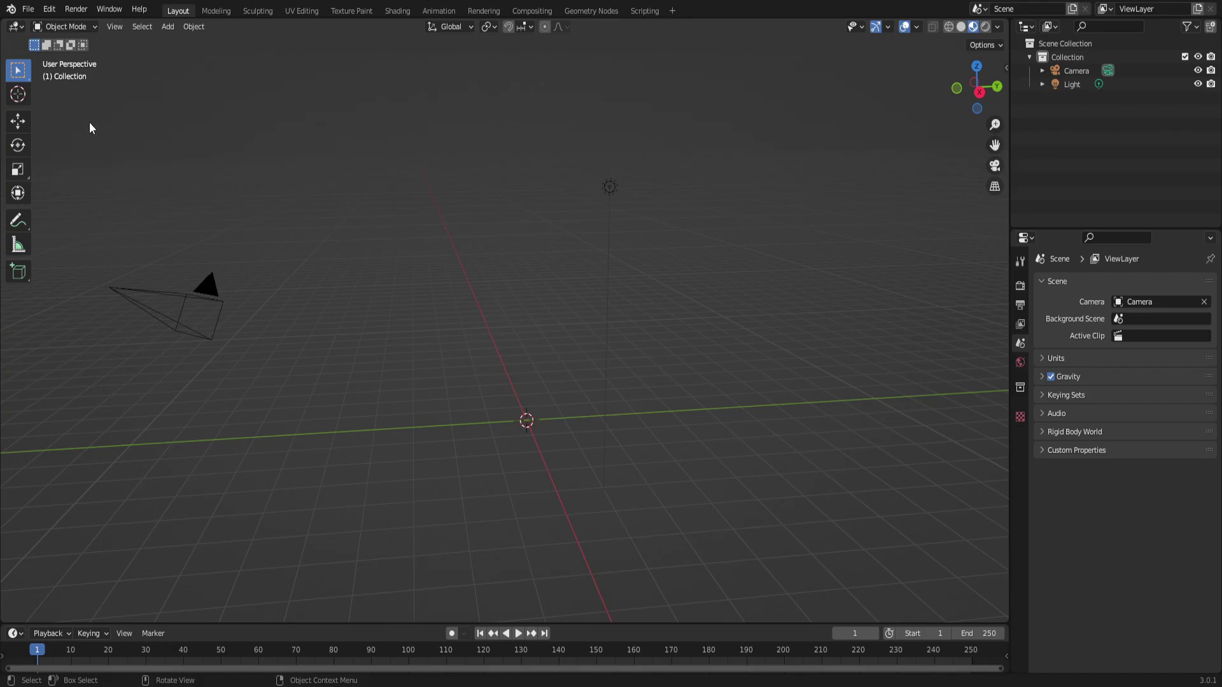
# - Switch to Blender and enable the "Export: Blockbuster extended OBJ format" add-on in the preferences
pyautogui.click(49, 9)
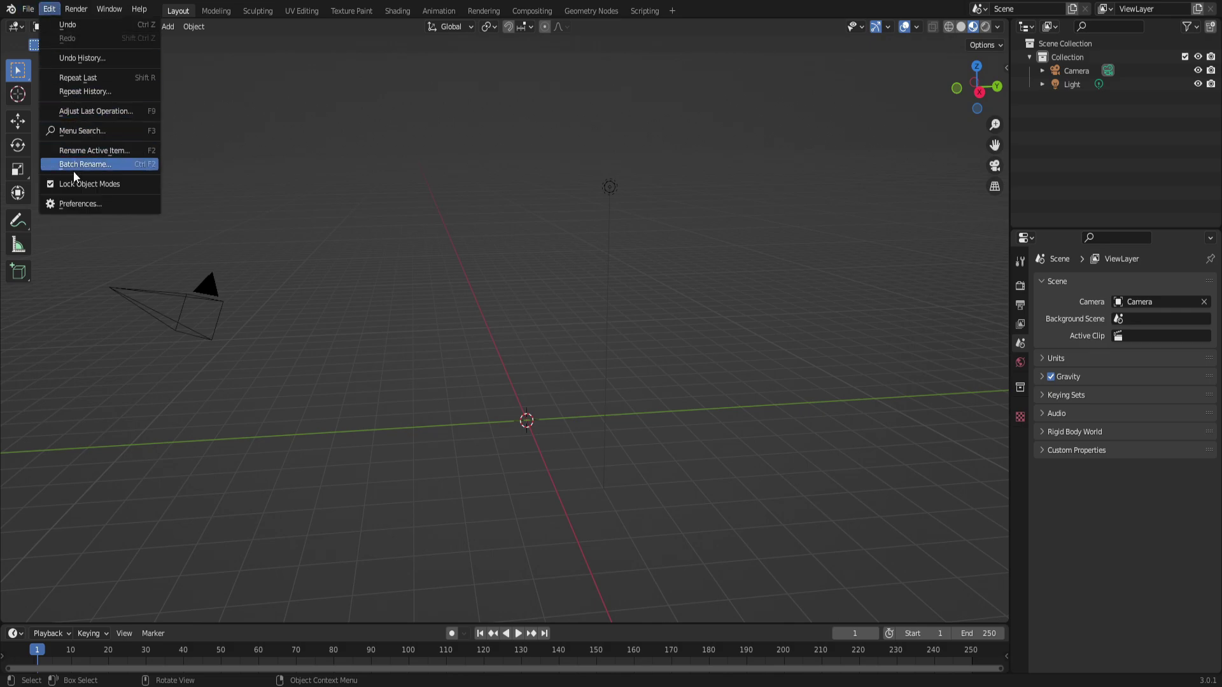
pyautogui.click(78, 204)
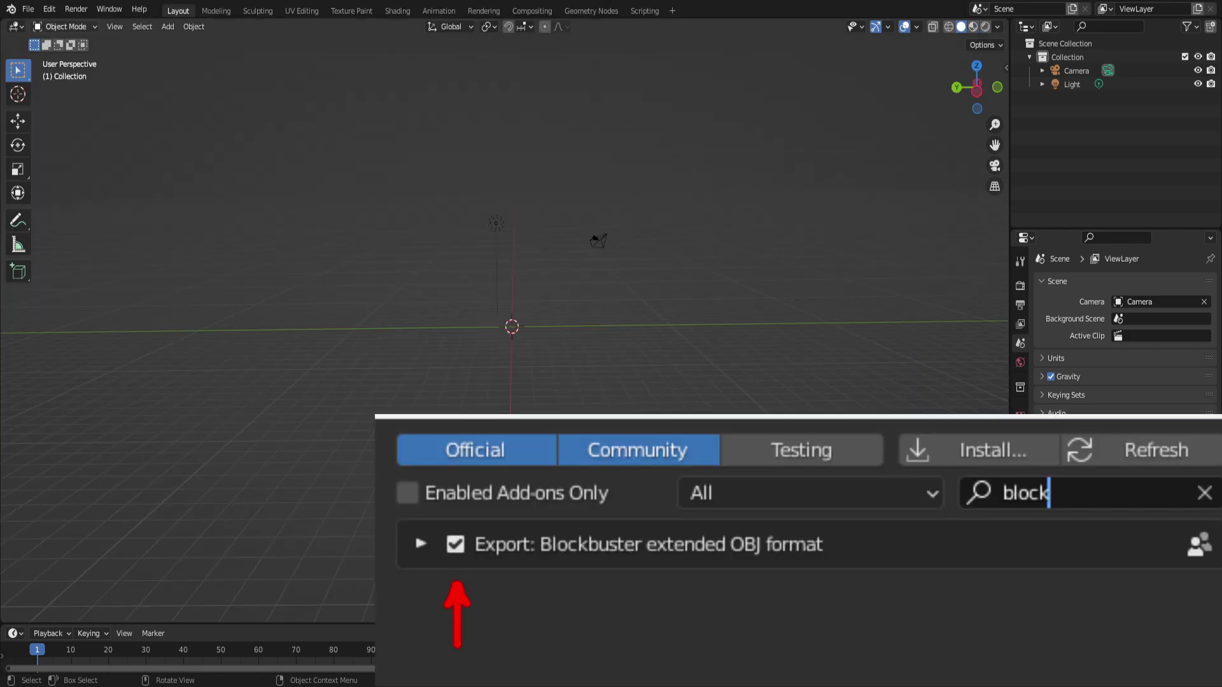
# - Import the FBX model [ Leopard Set ].fbx into the scene
pyautogui.click(28, 10)
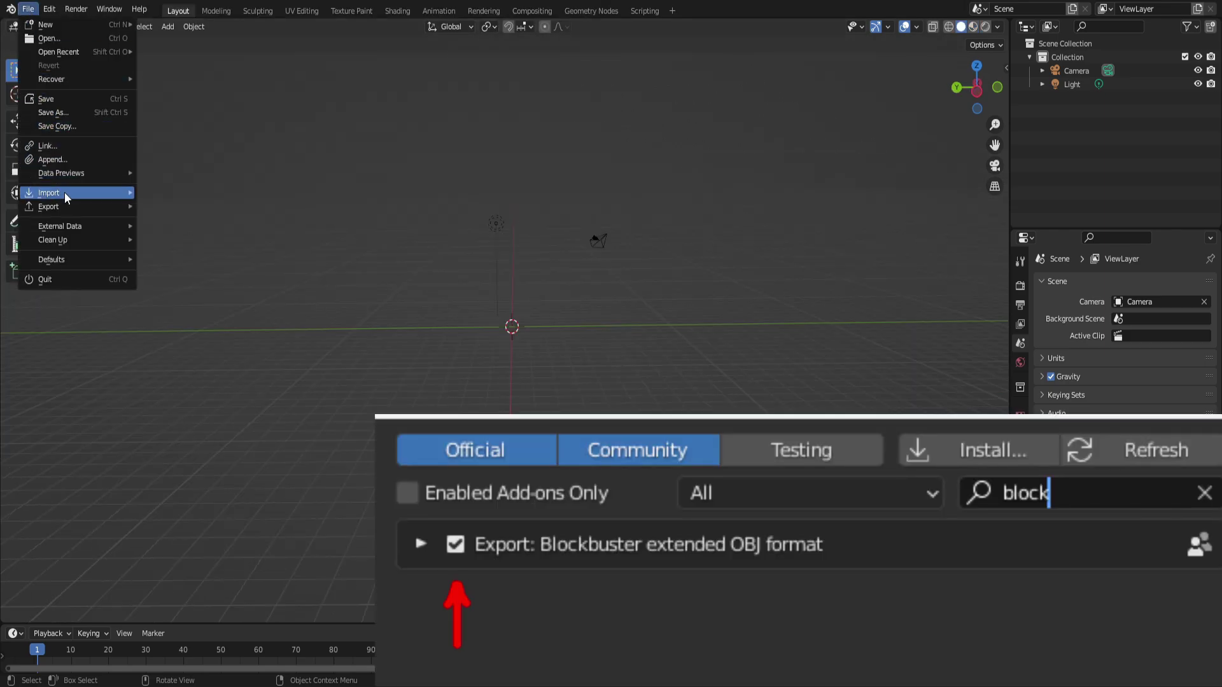
pyautogui.moveTo(63, 192)
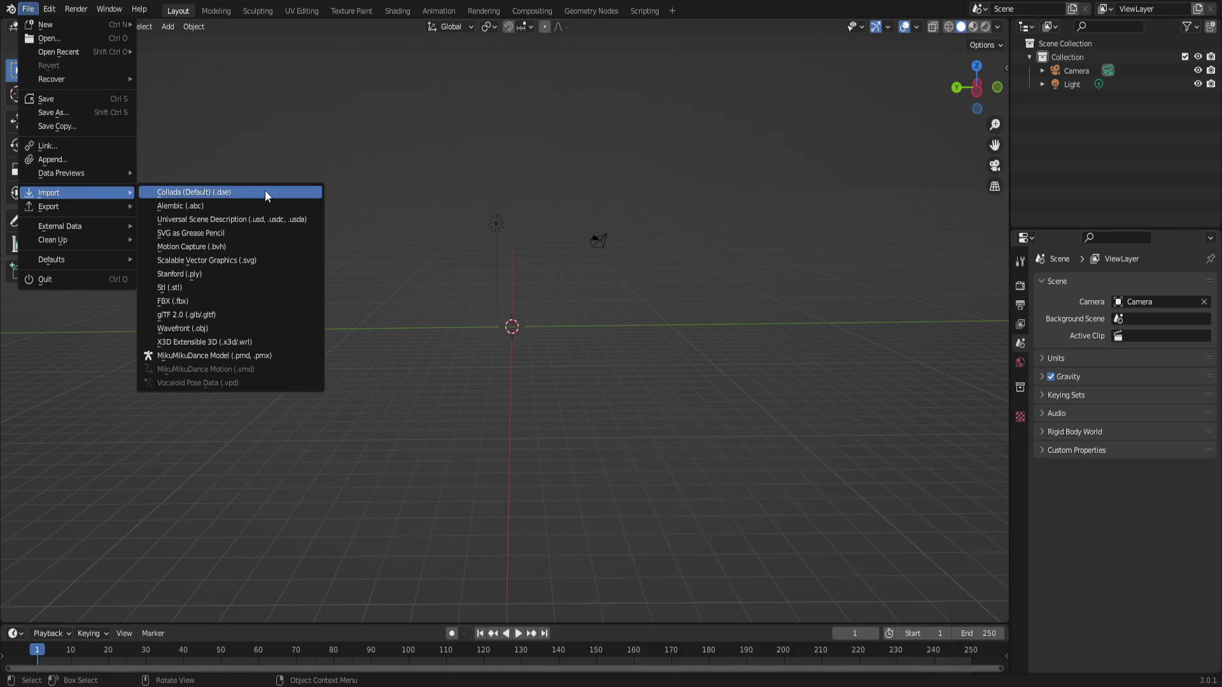
pyautogui.click(166, 305)
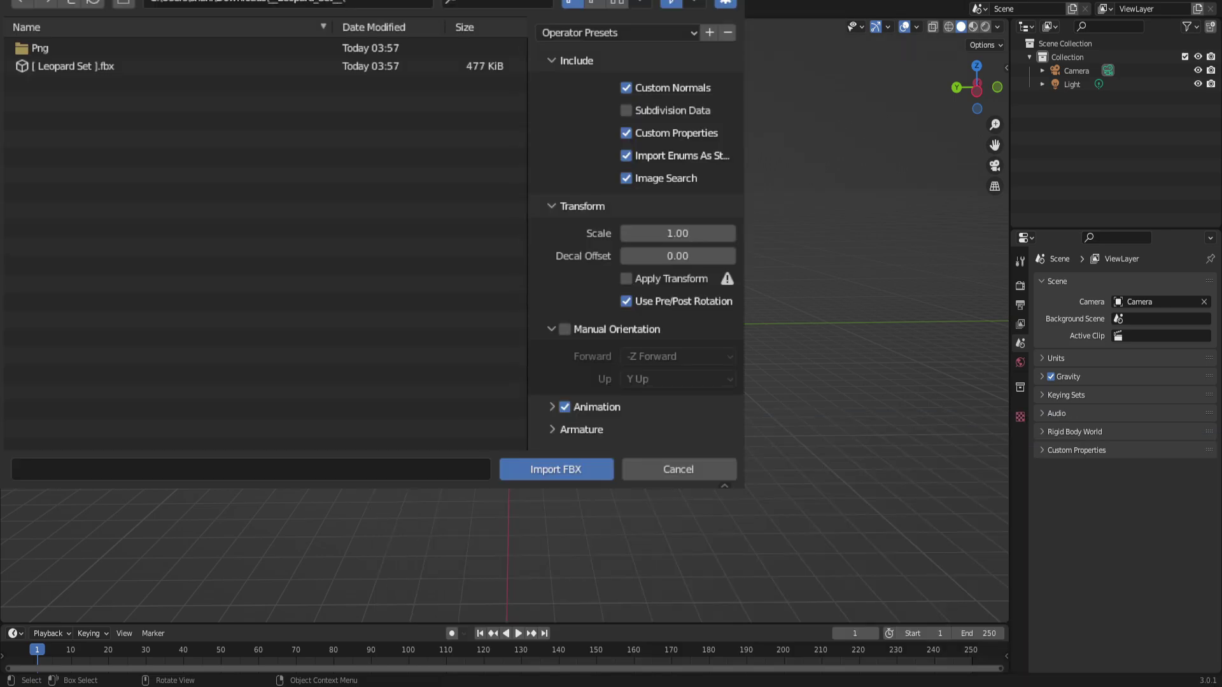
pyautogui.doubleClick(106, 64)
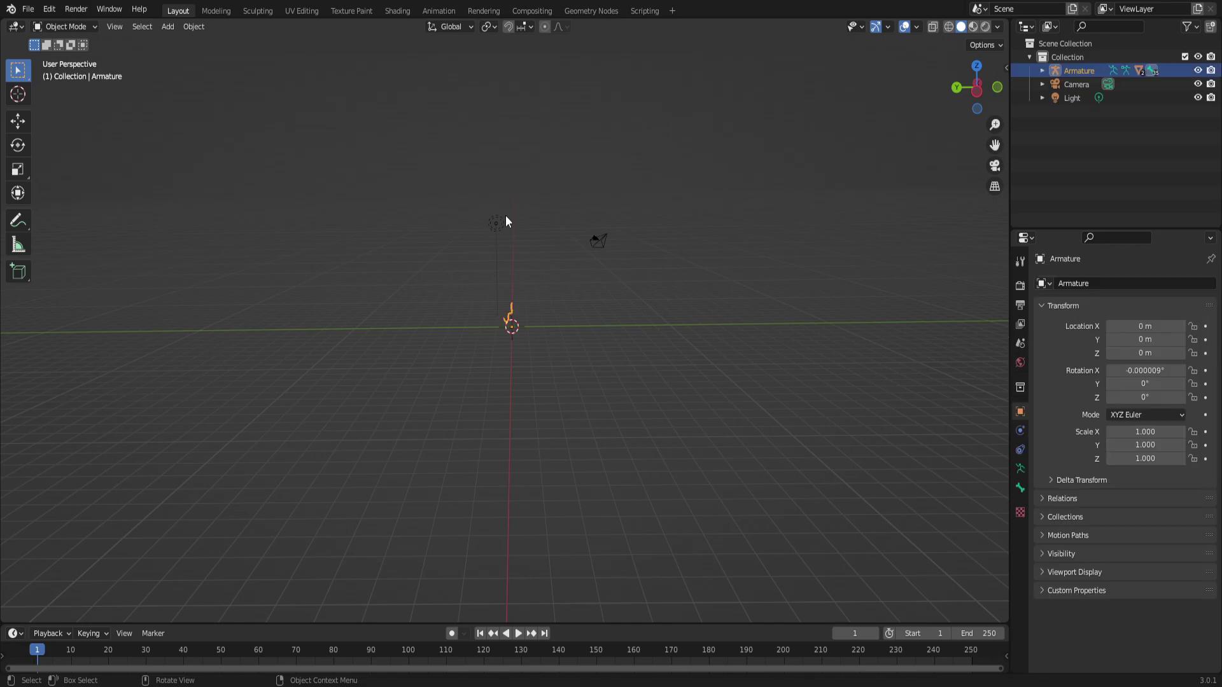
# - Delete all of the Tail mesh's geometry in Edit Mode
pyautogui.moveTo(505, 221); pyautogui.dragTo(570, 175, button='middle')
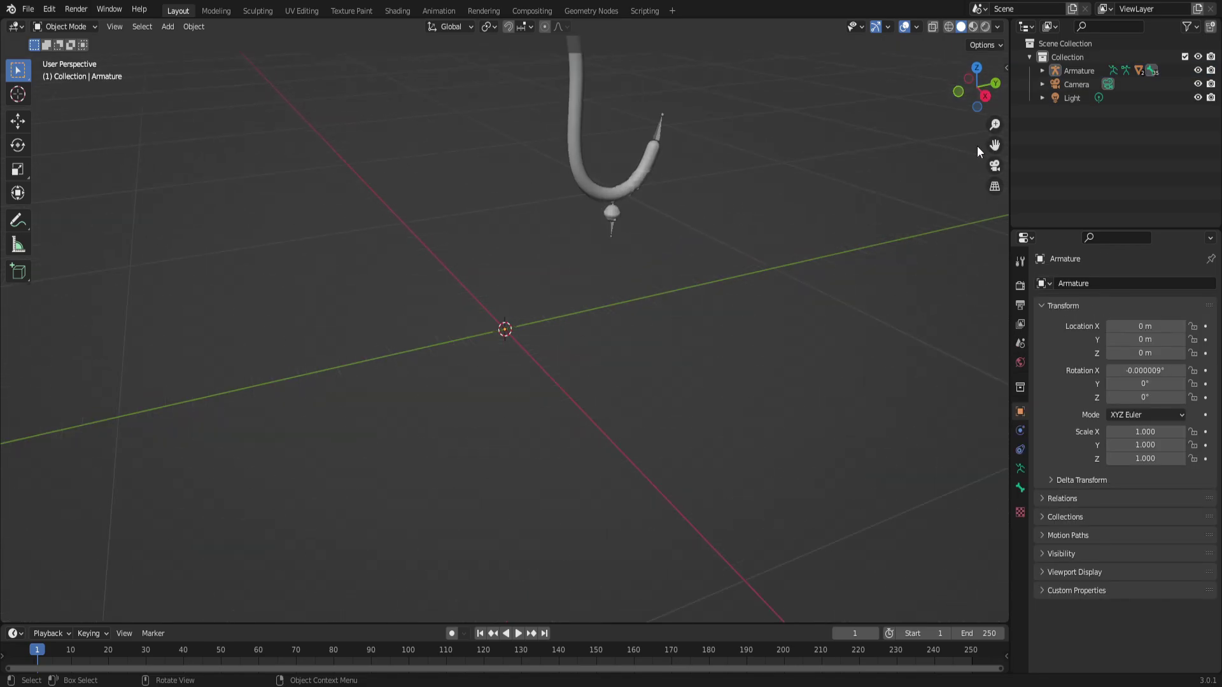
pyautogui.moveTo(995, 145); pyautogui.dragTo(573, 661)
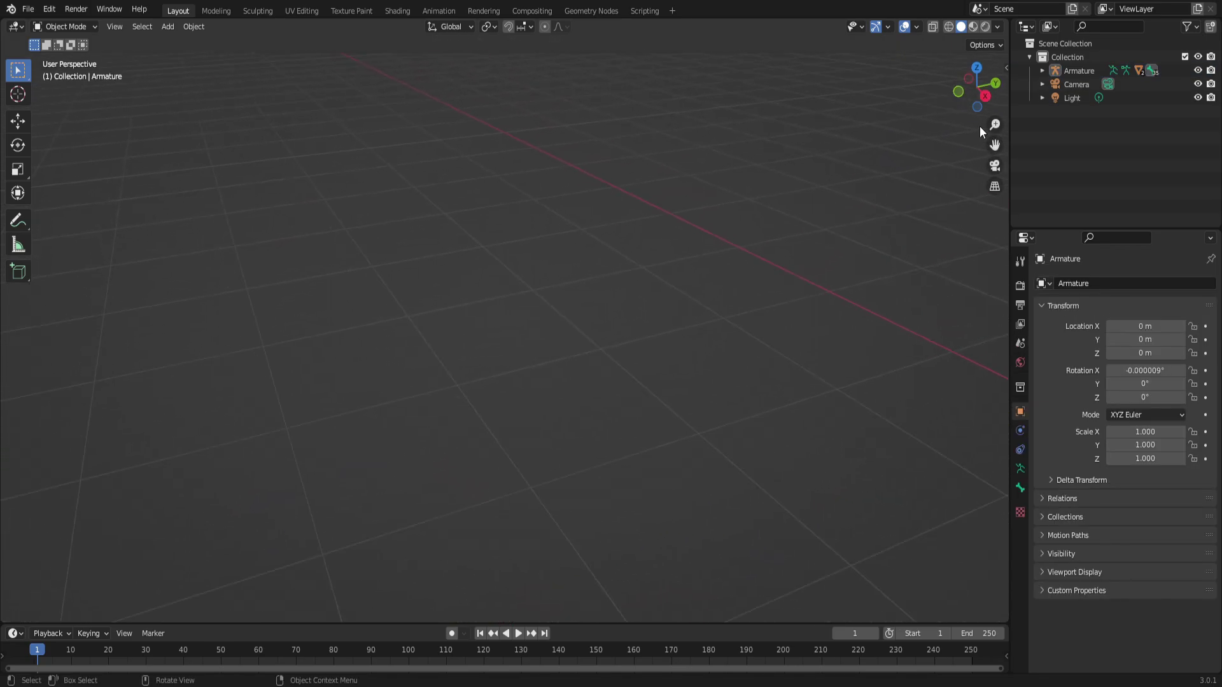
pyautogui.scroll(-7, 859, 191)
pyautogui.scroll(4, 986, 319)
pyautogui.moveTo(993, 141); pyautogui.dragTo(824, 235)
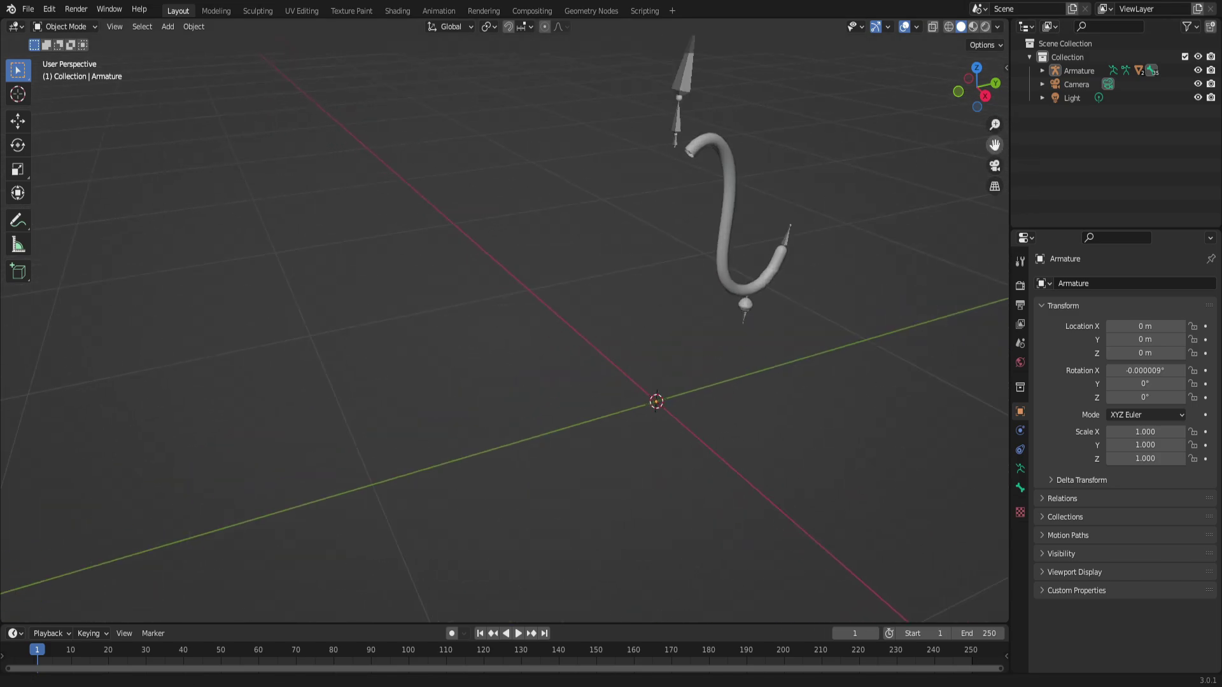
pyautogui.moveTo(994, 145); pyautogui.dragTo(532, 407)
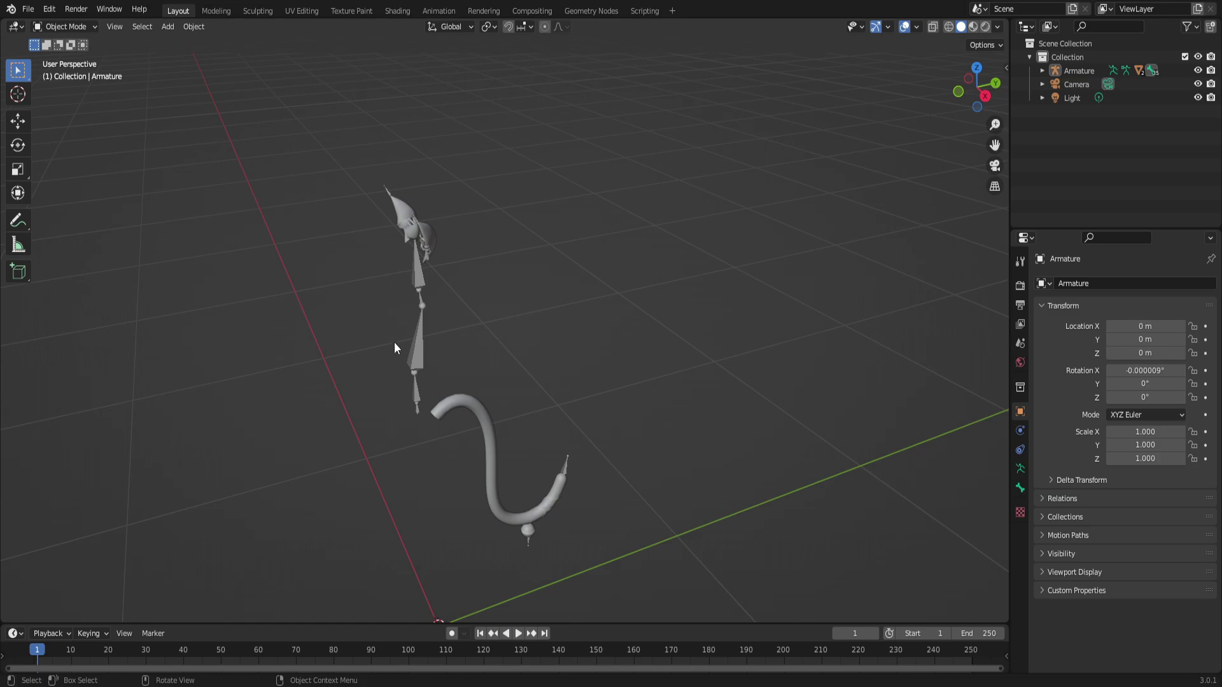
pyautogui.click(484, 435)
pyautogui.click(64, 26)
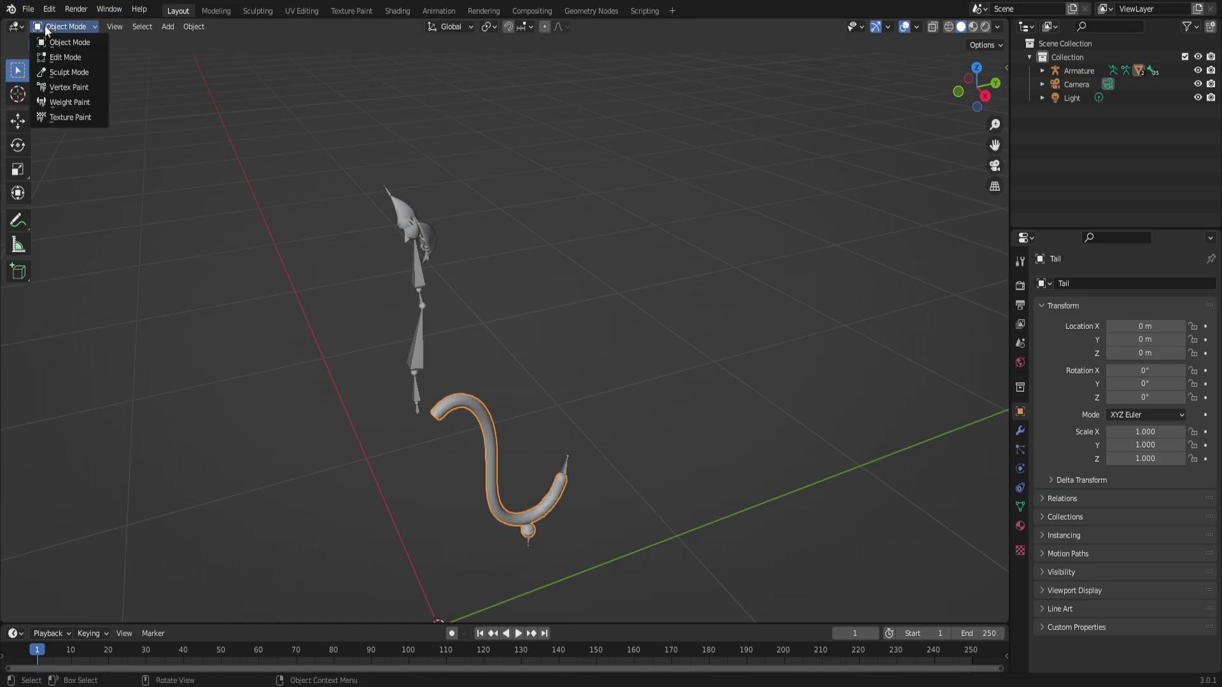
pyautogui.click(61, 57)
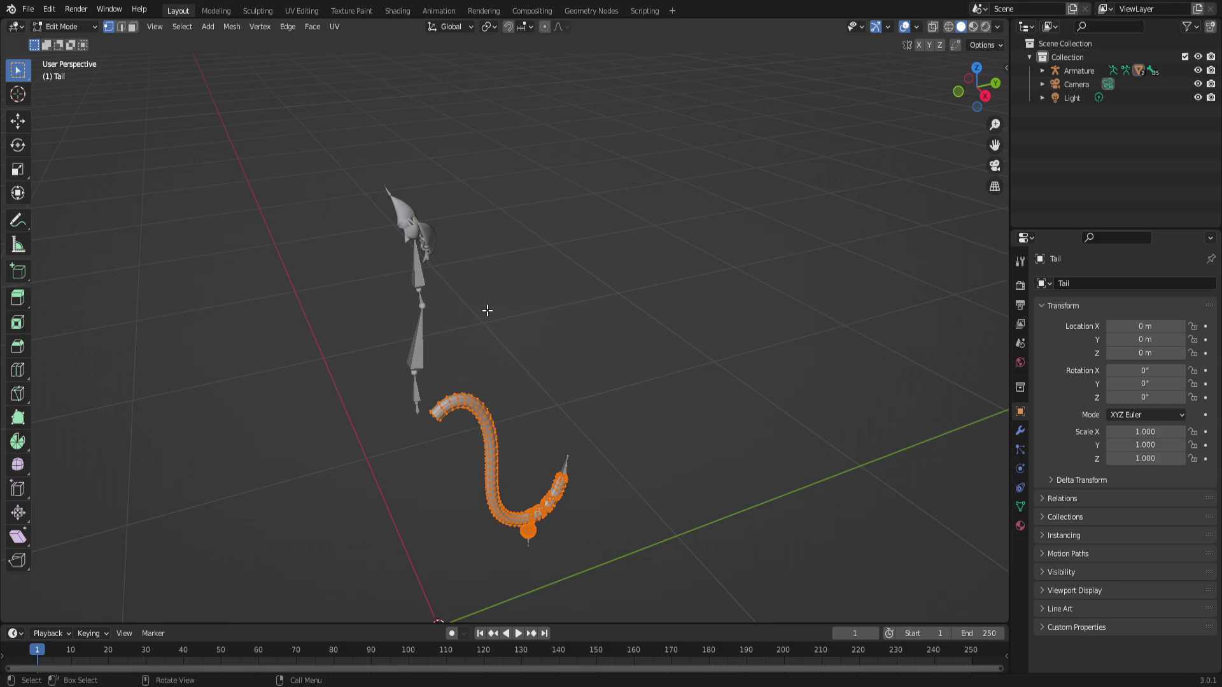
pyautogui.press('x')
pyautogui.click(460, 296)
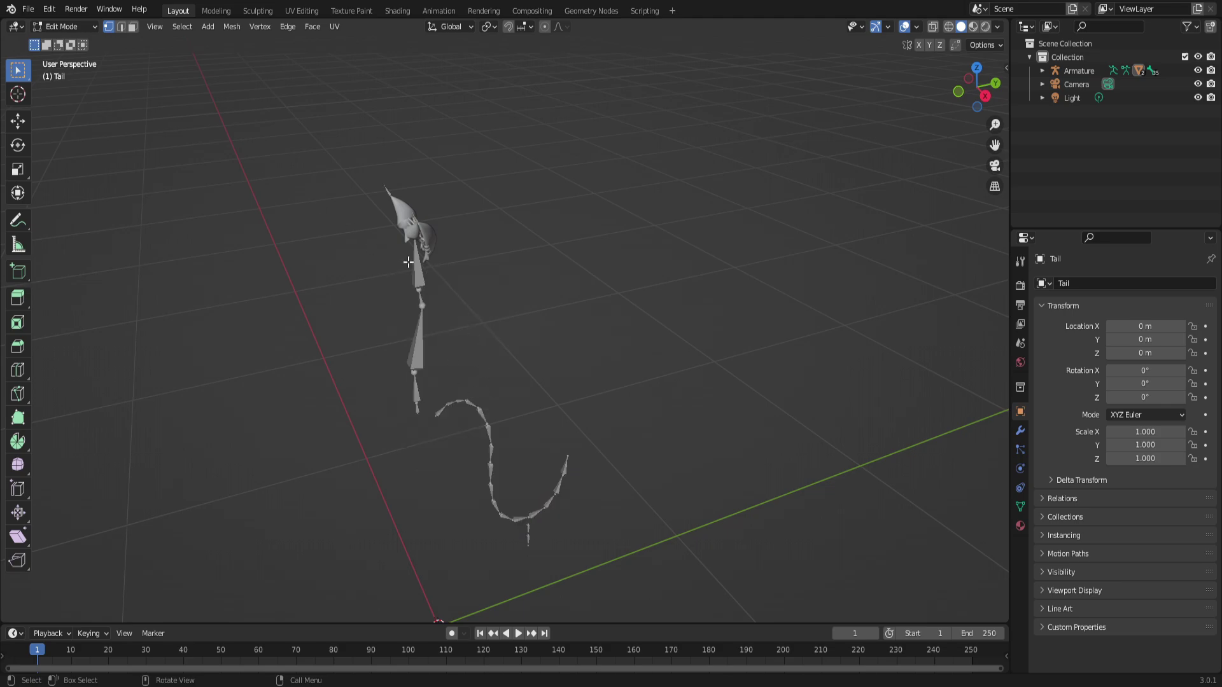
# - Return to Object Mode and delete the armature imported with the model
pyautogui.click(62, 26)
pyautogui.click(59, 41)
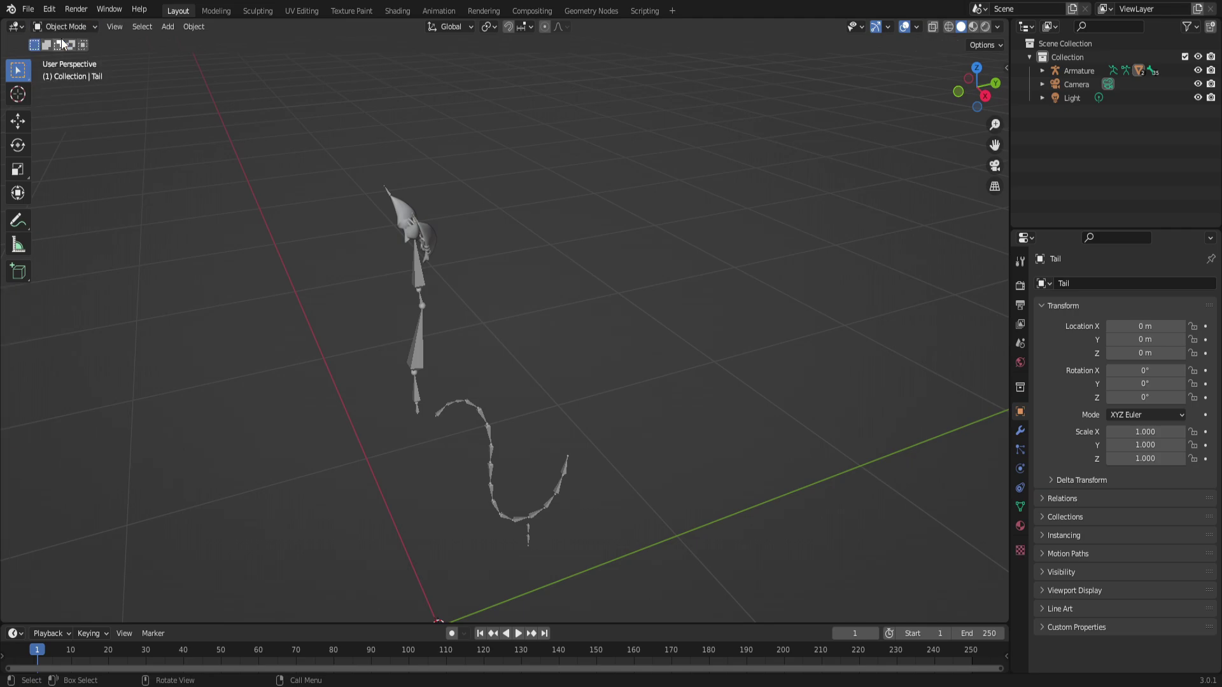
pyautogui.click(413, 364)
pyautogui.press('Delete')
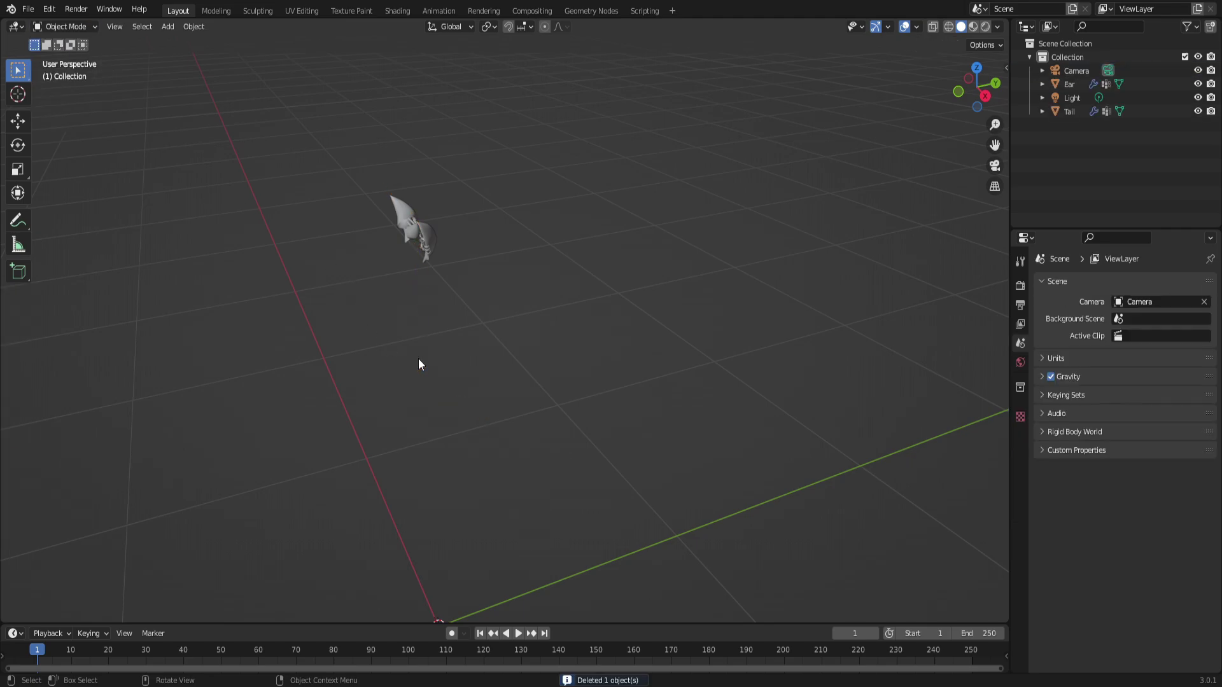
# - Show the ears in Material Preview and give their Ear_Tail material the image texture Black.png as Base Color
pyautogui.click(437, 260)
pyautogui.moveTo(976, 87)
pyautogui.mouseDown()
pyautogui.moveTo(951, 93)
pyautogui.moveTo(984, 91)
pyautogui.moveTo(968, 98)
pyautogui.mouseUp()
pyautogui.scroll(4, 822, 196)
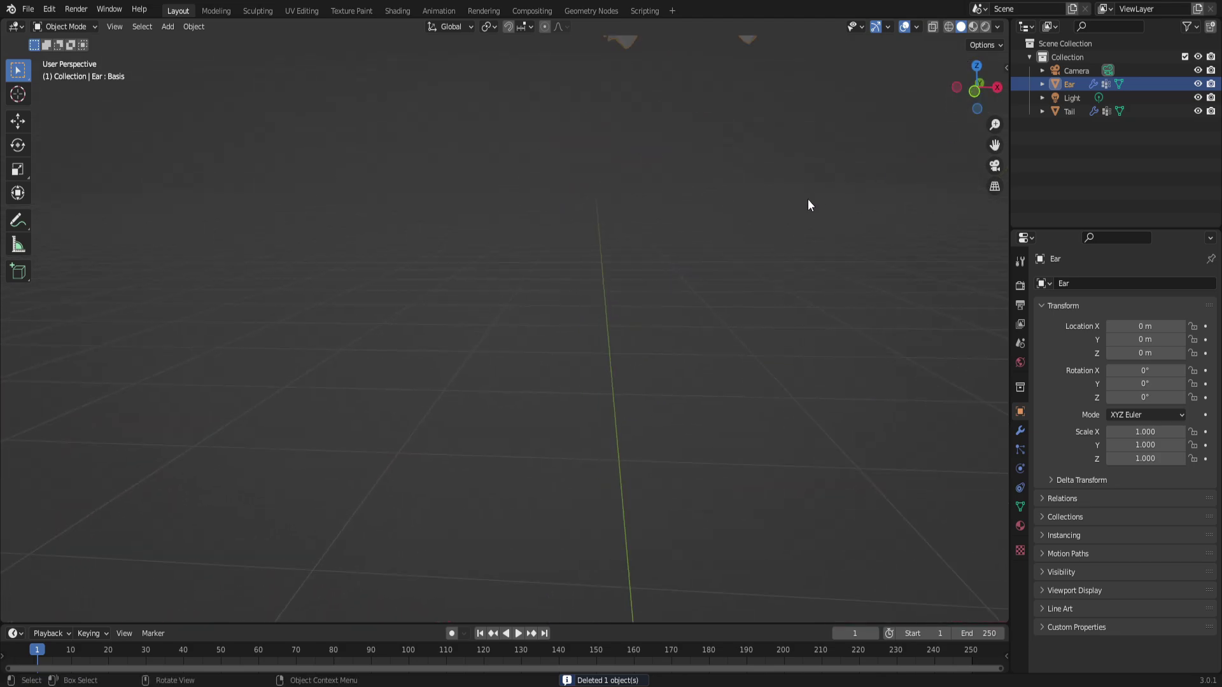
pyautogui.press('KP_Decimal')
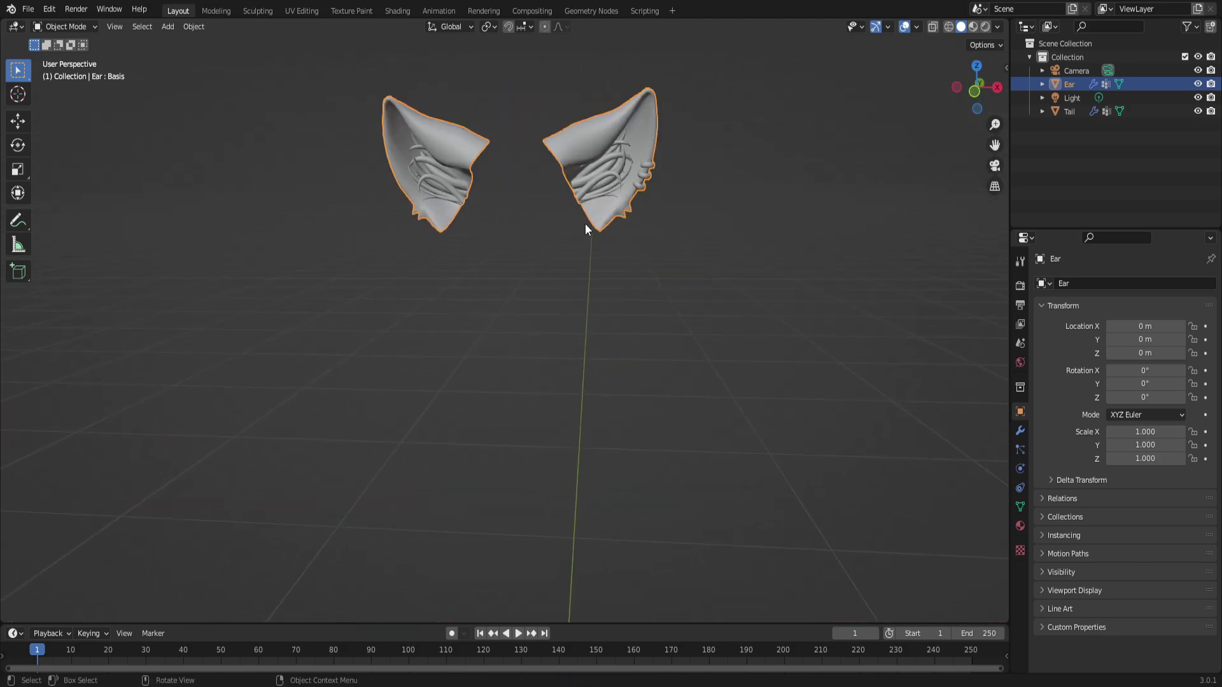
pyautogui.click(974, 26)
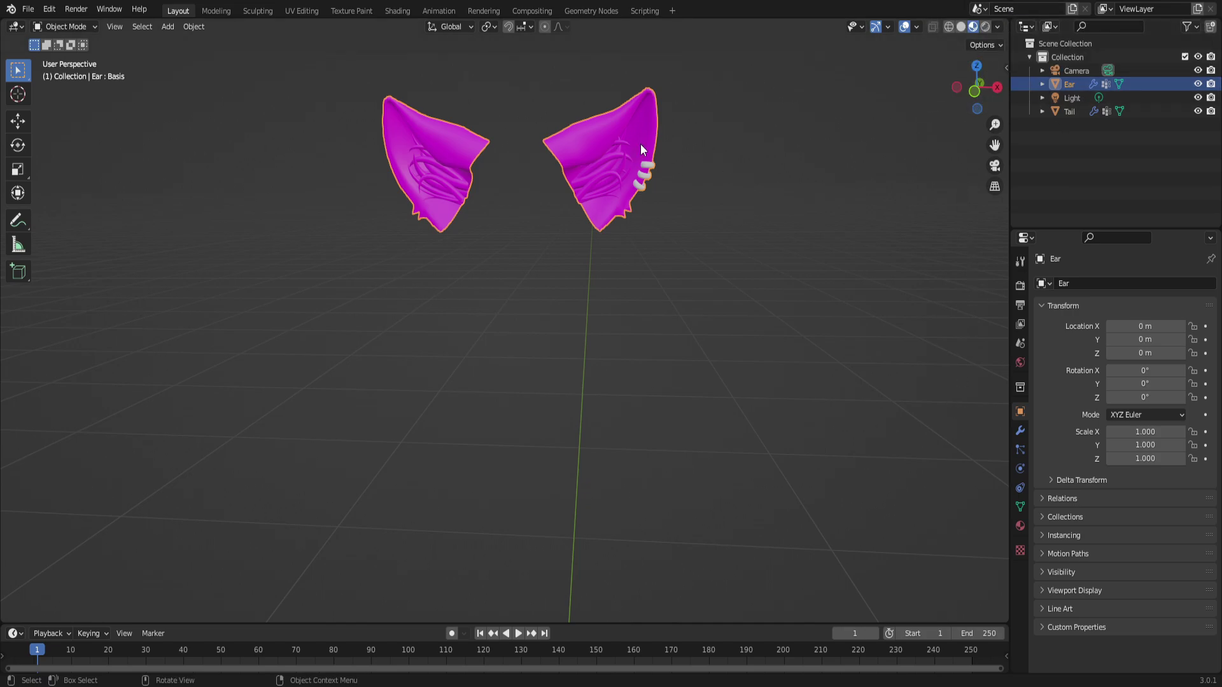
pyautogui.click(1020, 525)
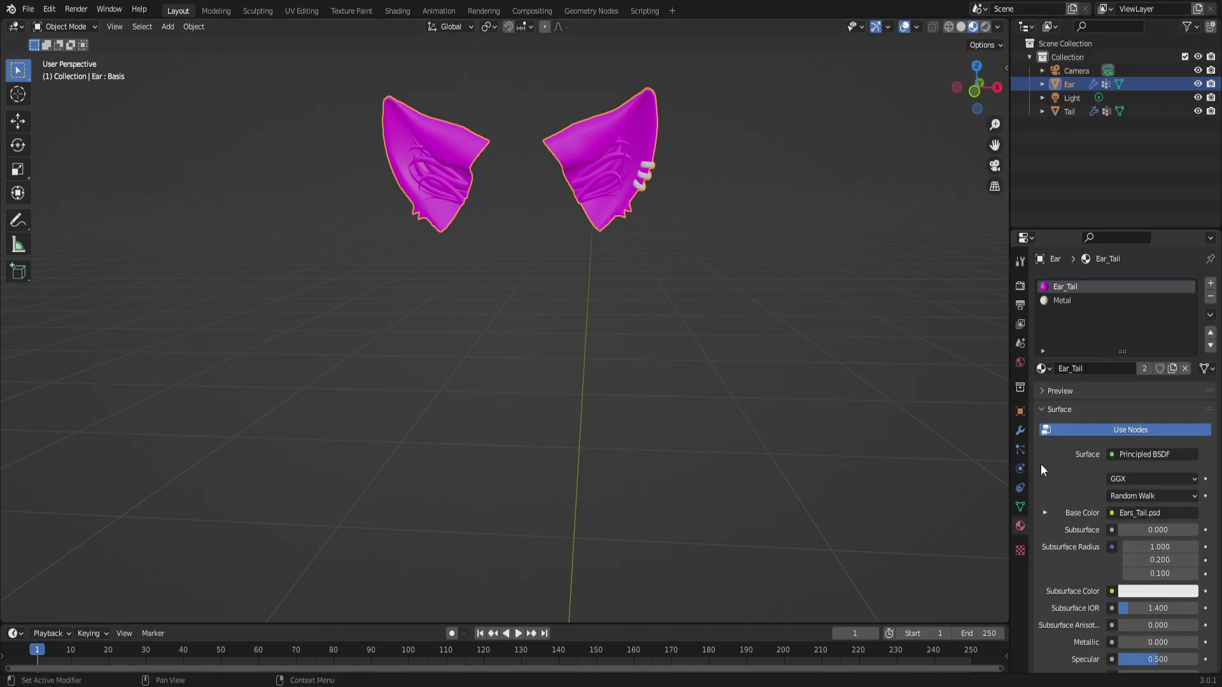
pyautogui.click(1110, 512)
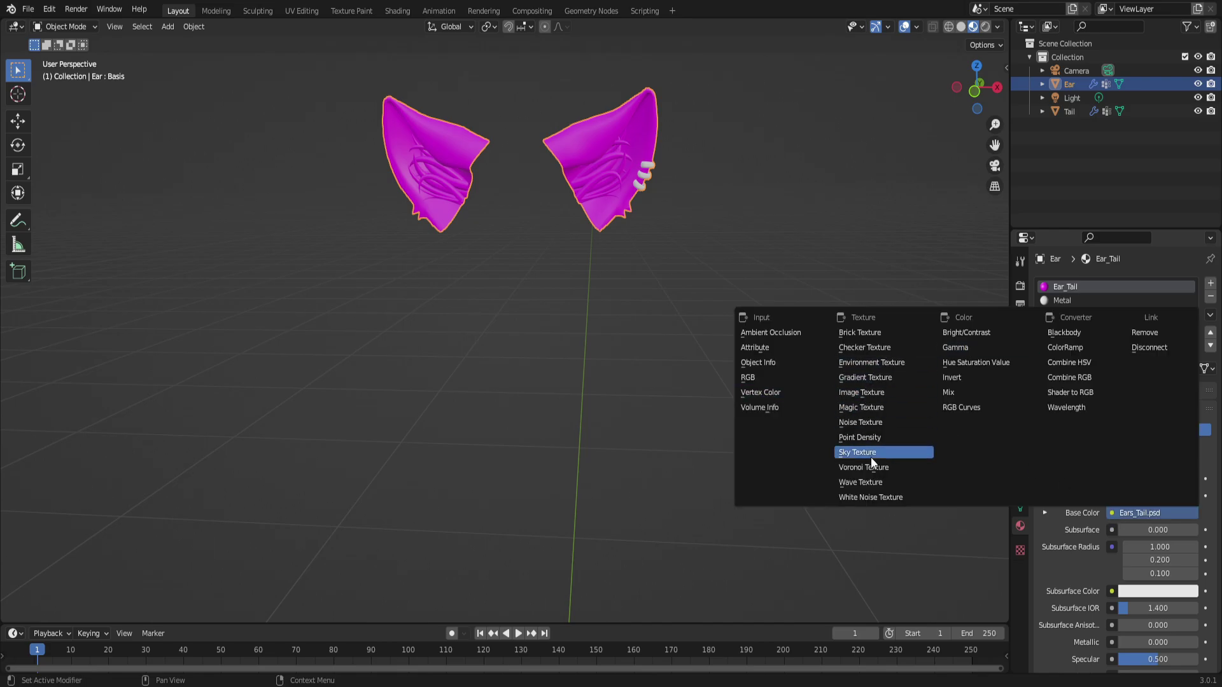
pyautogui.click(861, 393)
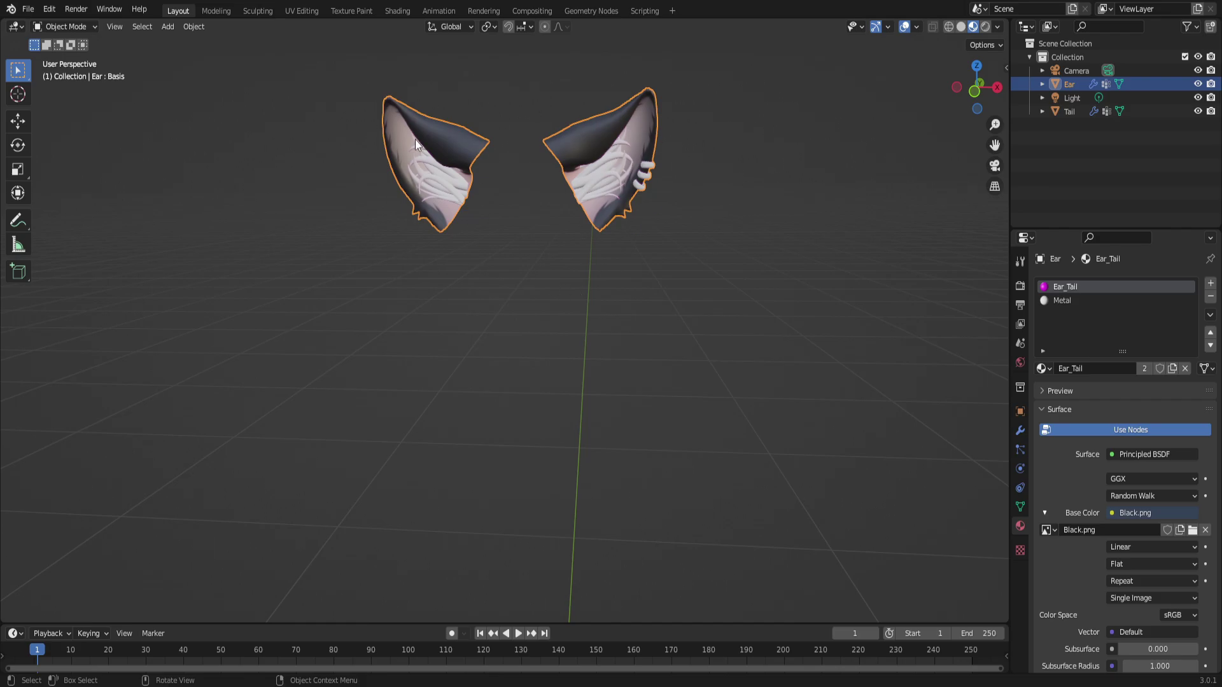
# - Examine the ears' Metal material and the textured ears up close
pyautogui.click(606, 299)
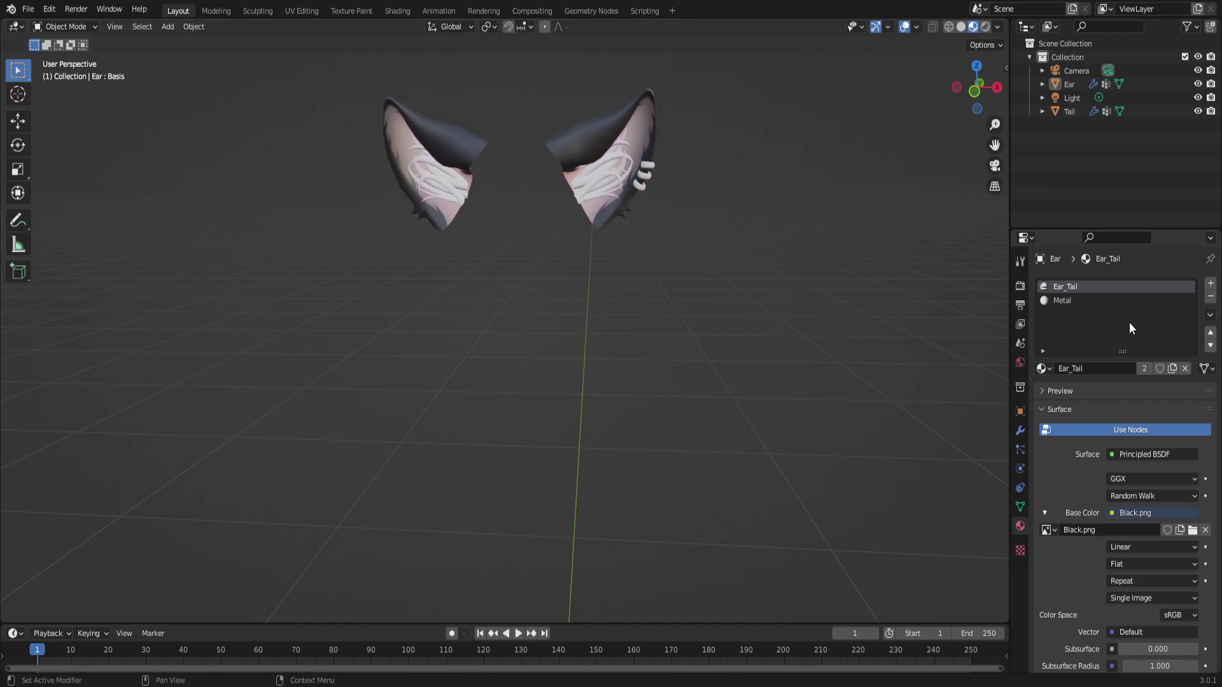
pyautogui.click(1069, 307)
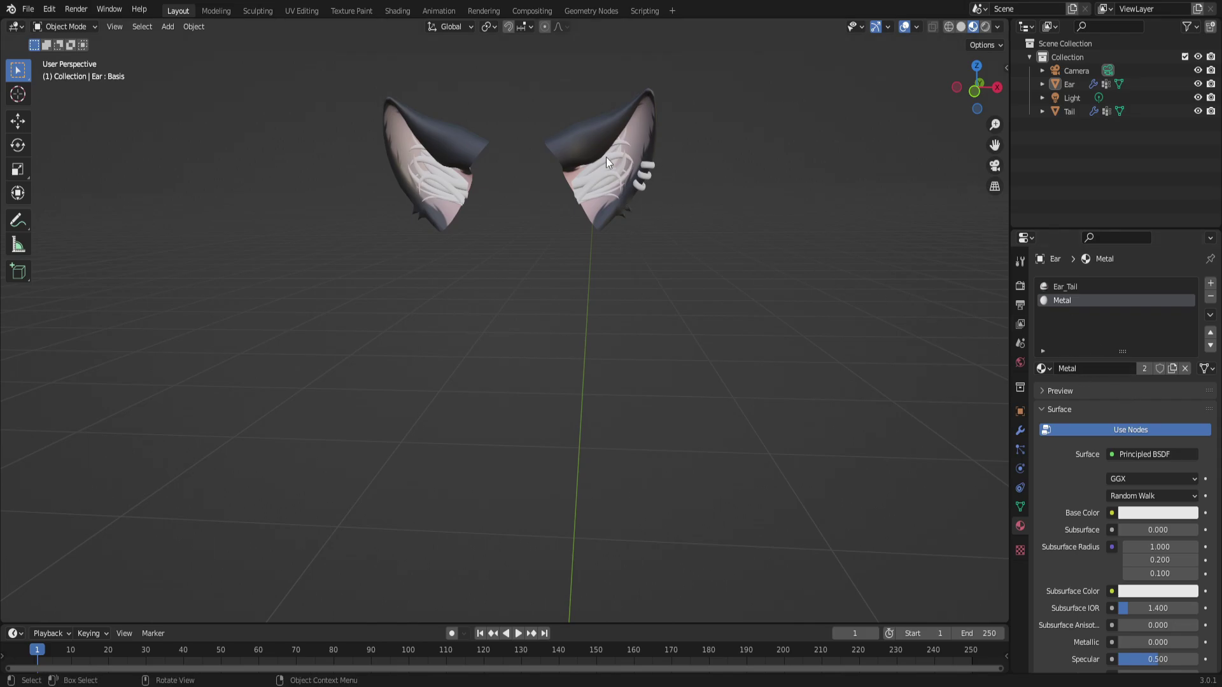
pyautogui.scroll(3, 606, 163)
pyautogui.moveTo(998, 144); pyautogui.dragTo(943, 321)
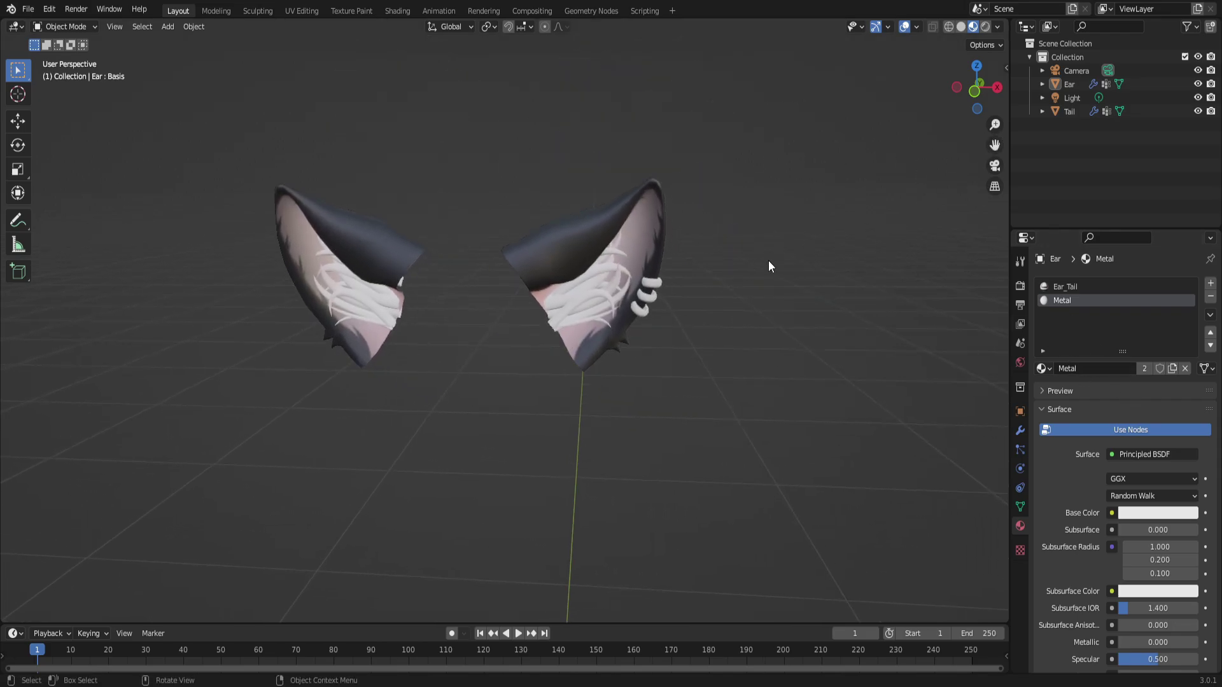
pyautogui.scroll(2, 642, 302)
pyautogui.moveTo(964, 88)
pyautogui.mouseDown()
pyautogui.moveTo(973, 77)
pyautogui.moveTo(964, 87)
pyautogui.mouseUp()
pyautogui.click(692, 183)
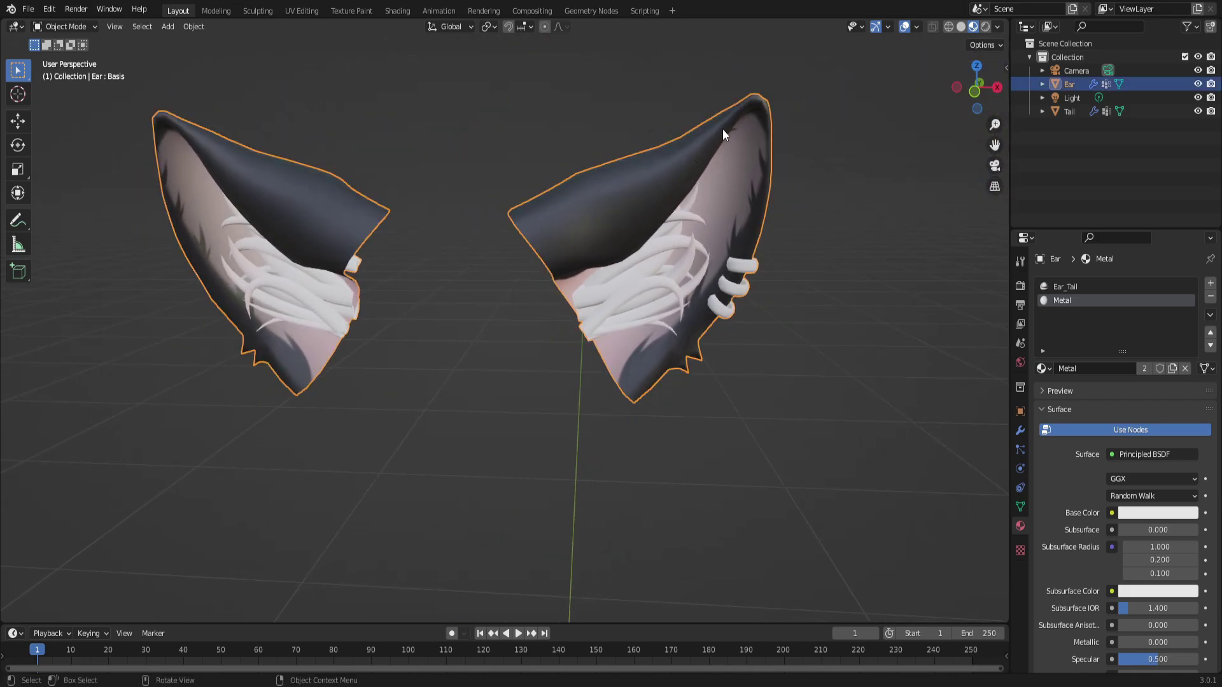
pyautogui.scroll(-3, 769, 149)
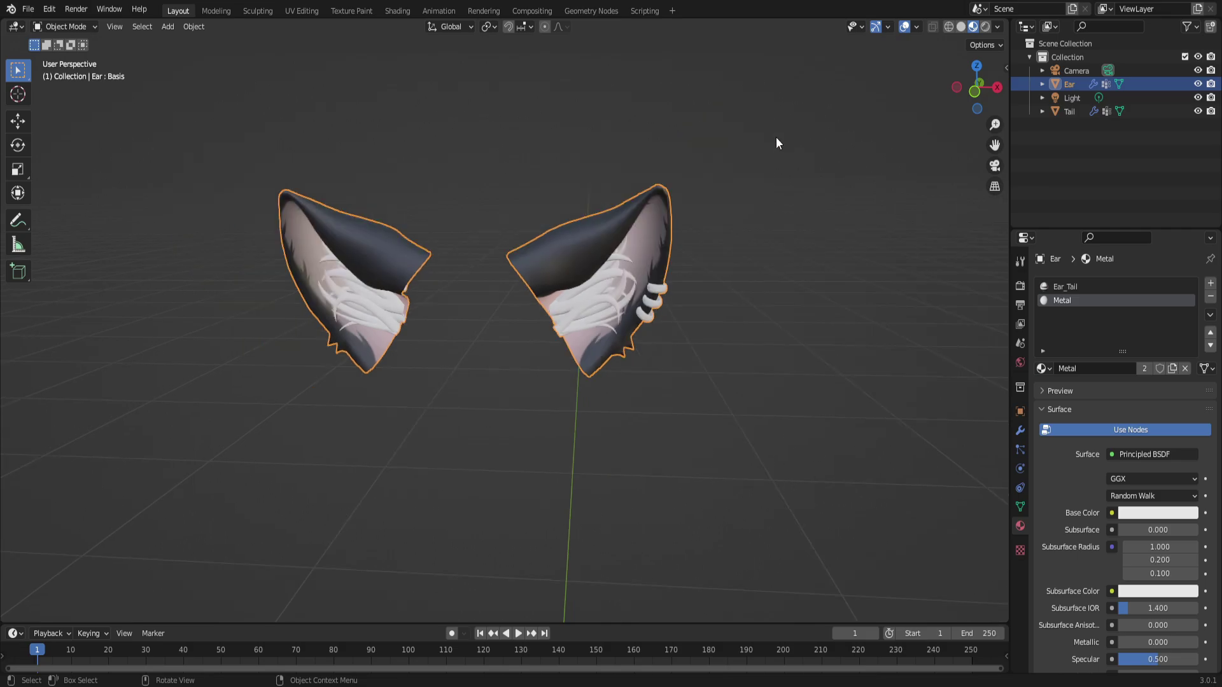
pyautogui.hotkey('alt', 'a')
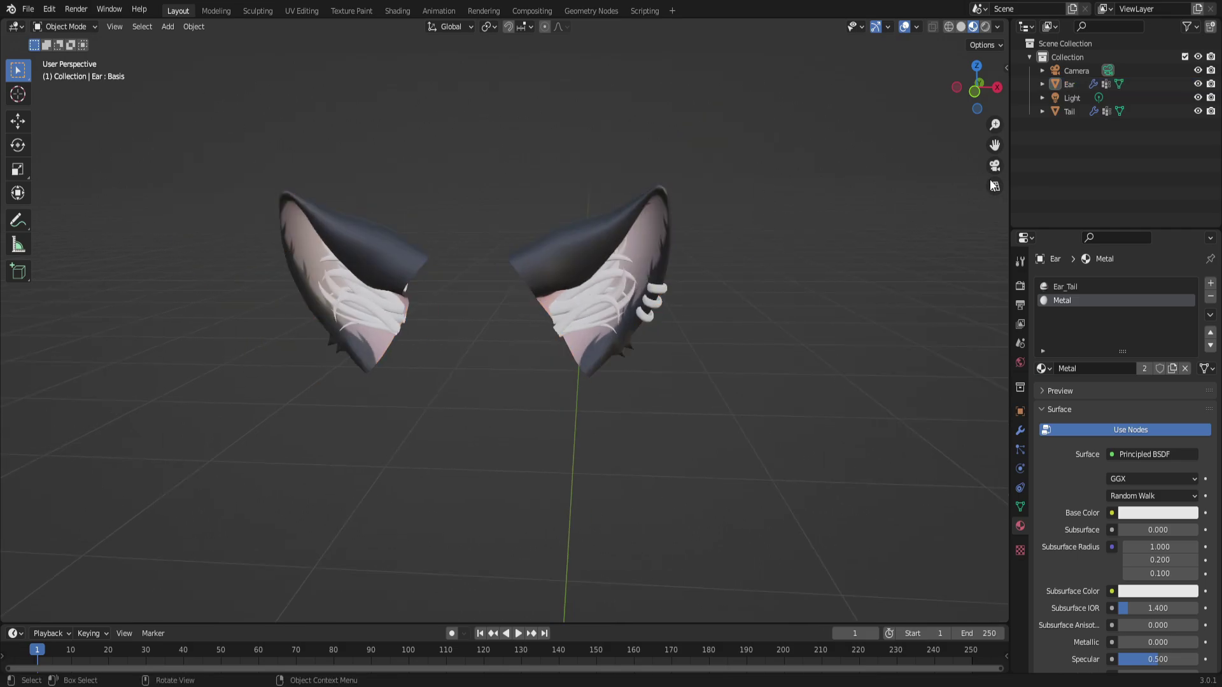
# - Add a single-bone armature to the scene and bring it and the ears into view
pyautogui.click(1020, 285)
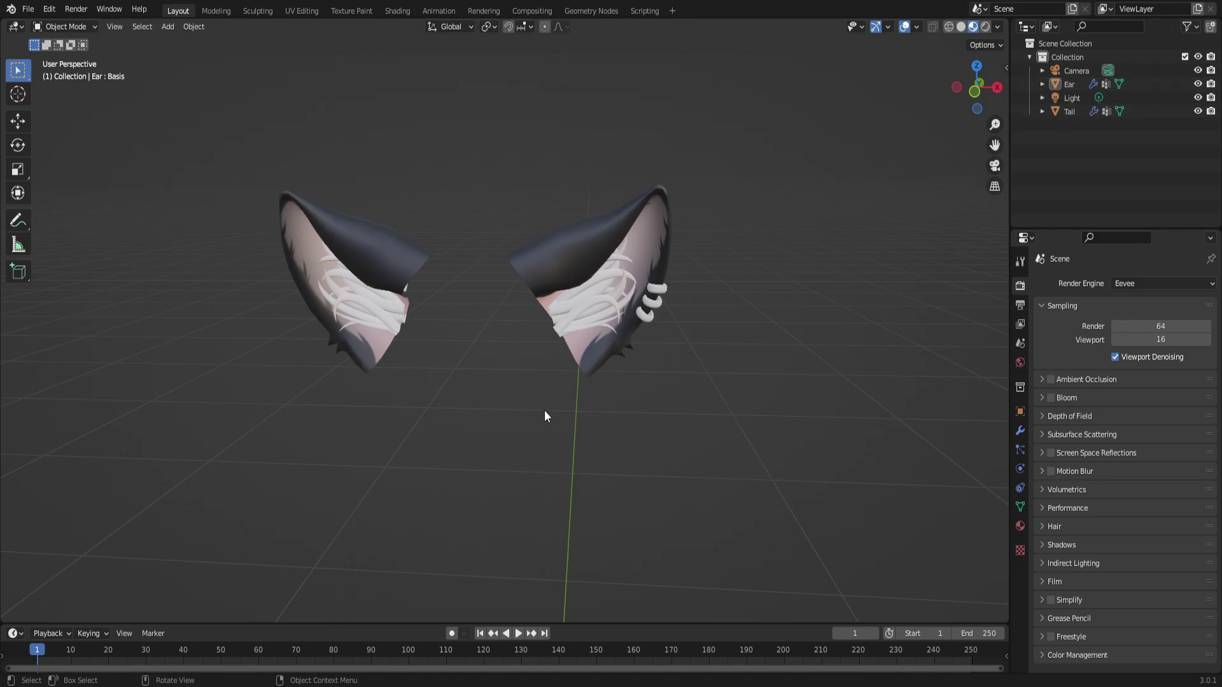
pyautogui.click(169, 30)
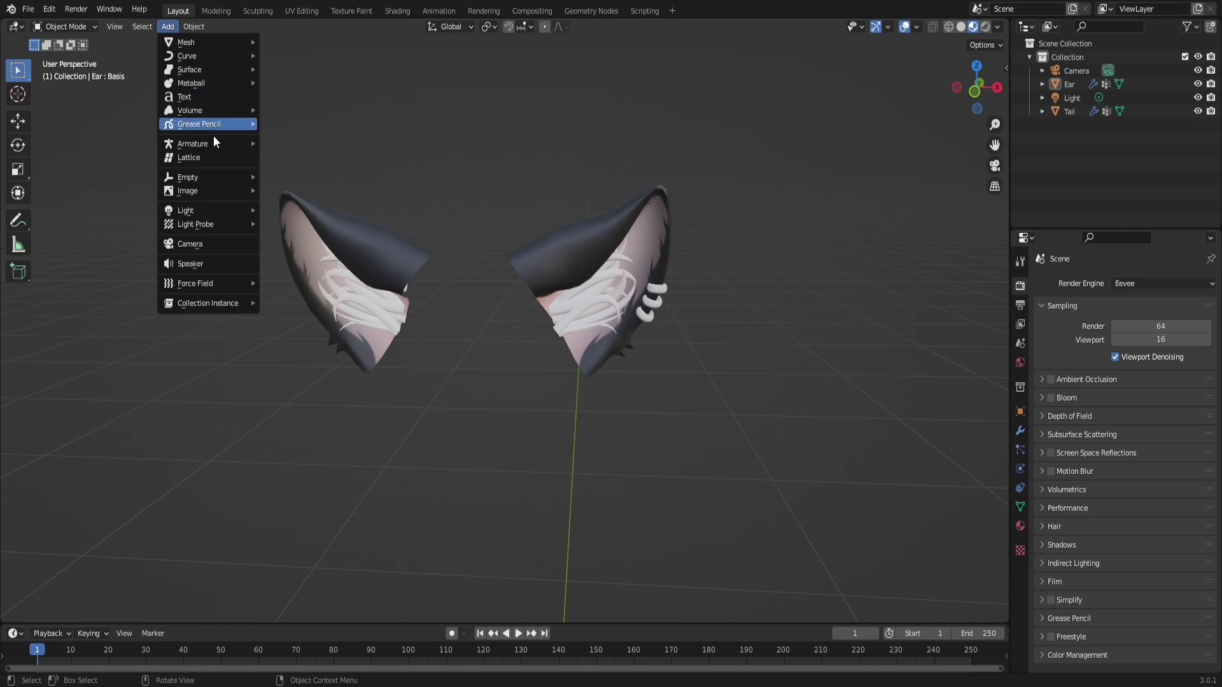
pyautogui.moveTo(219, 147)
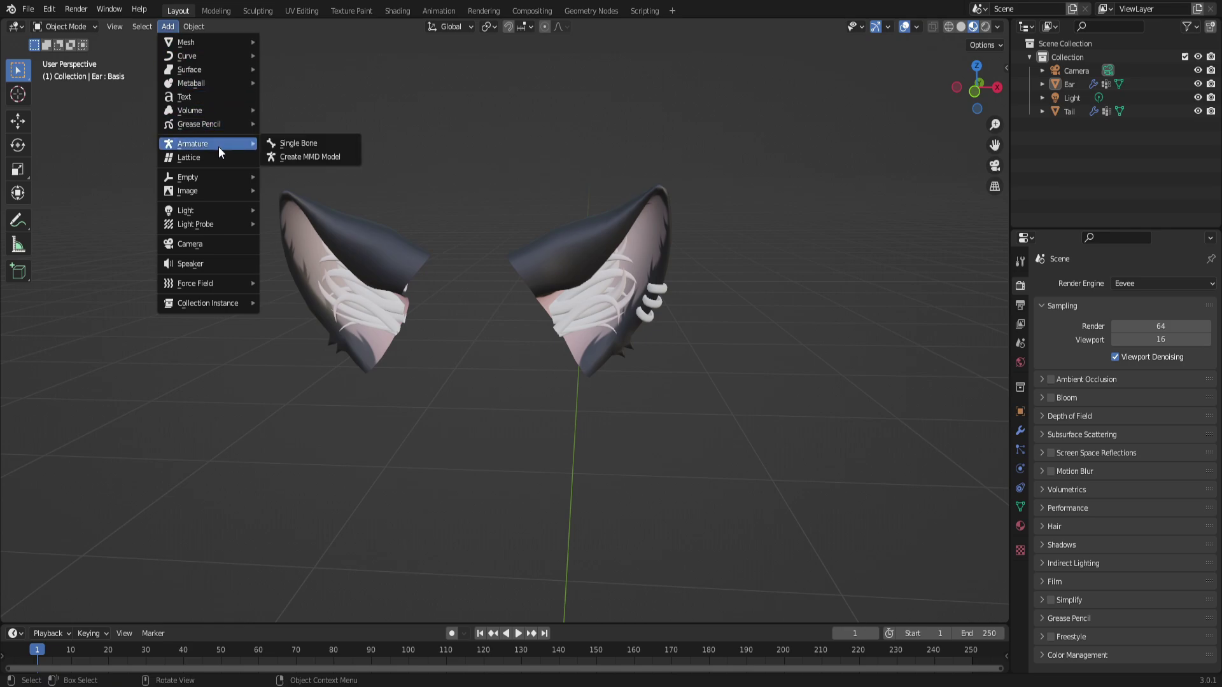
pyautogui.click(310, 143)
pyautogui.scroll(-5, 547, 148)
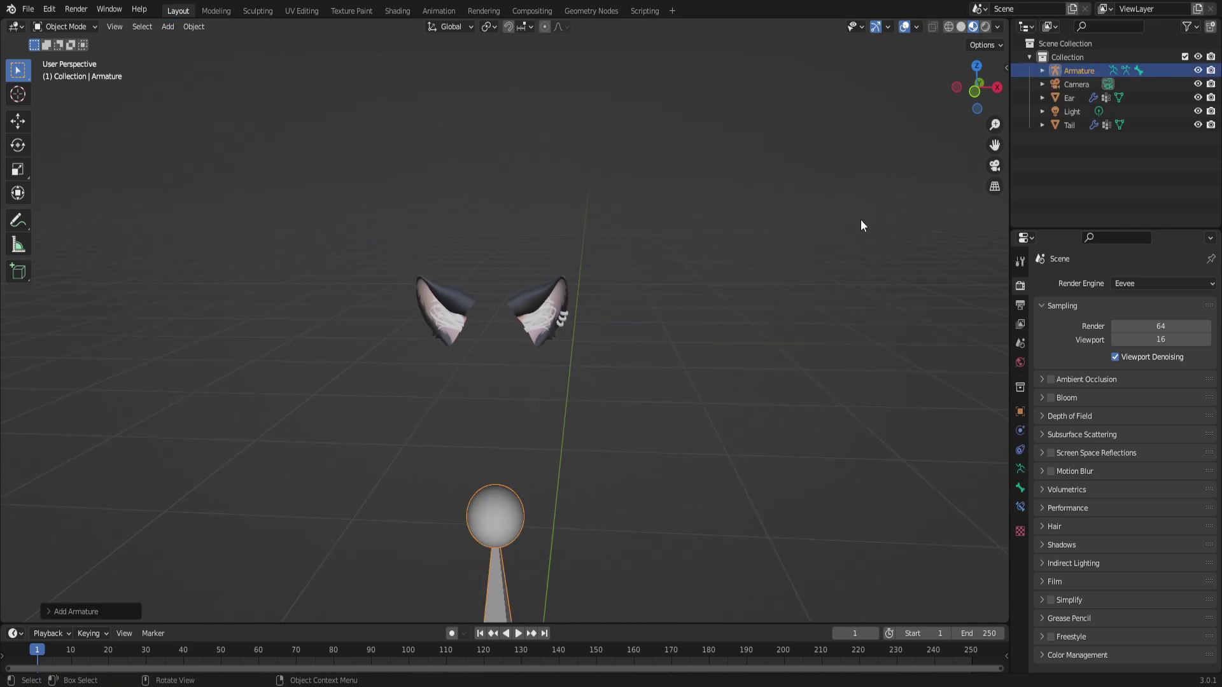
pyautogui.scroll(6, 961, 162)
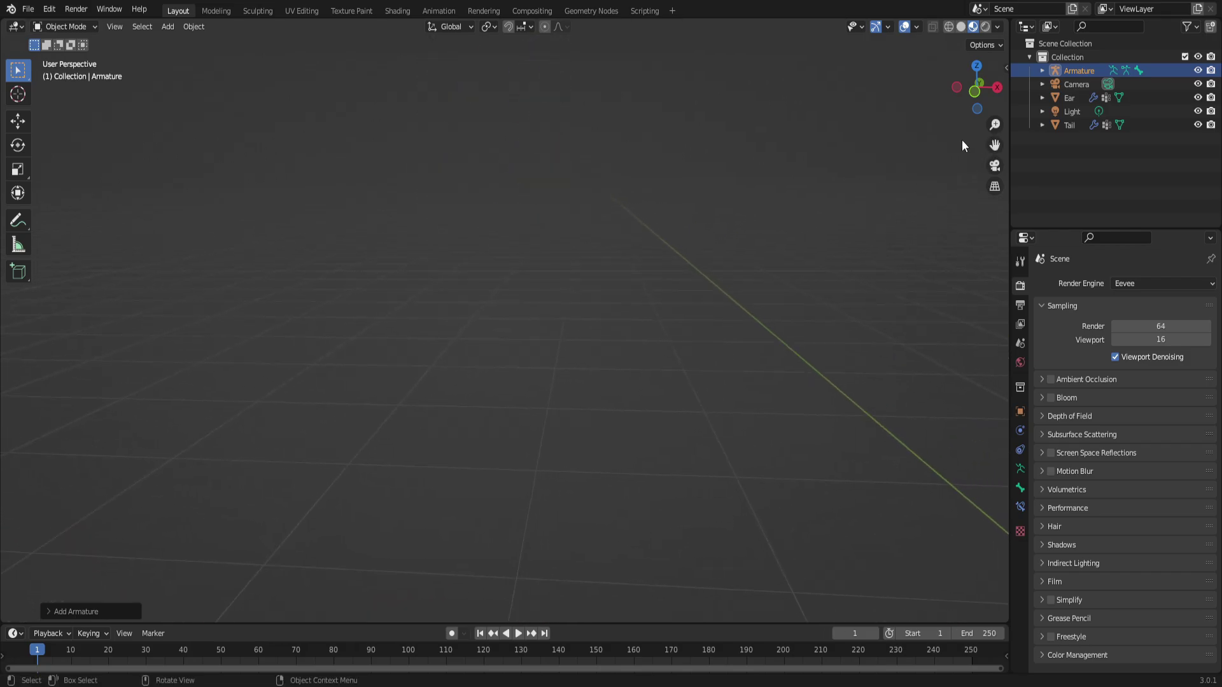
pyautogui.scroll(-7, 962, 146)
pyautogui.scroll(4, 718, 280)
pyautogui.click(990, 156)
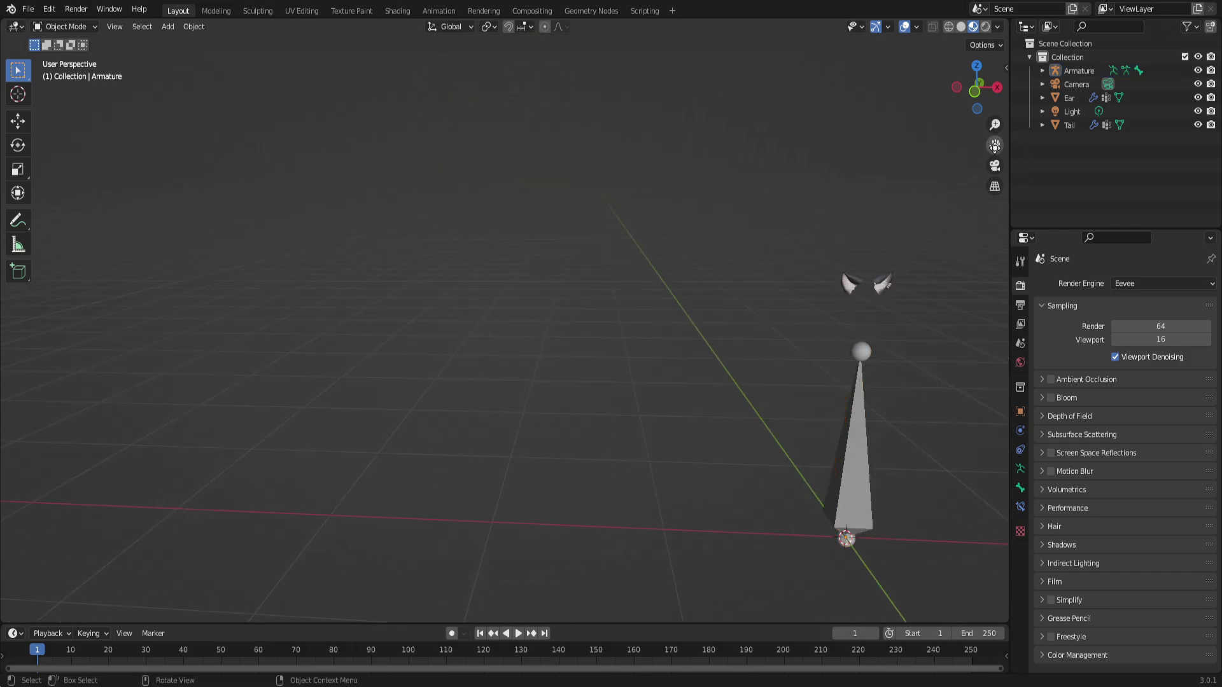
pyautogui.moveTo(994, 146); pyautogui.dragTo(673, 395)
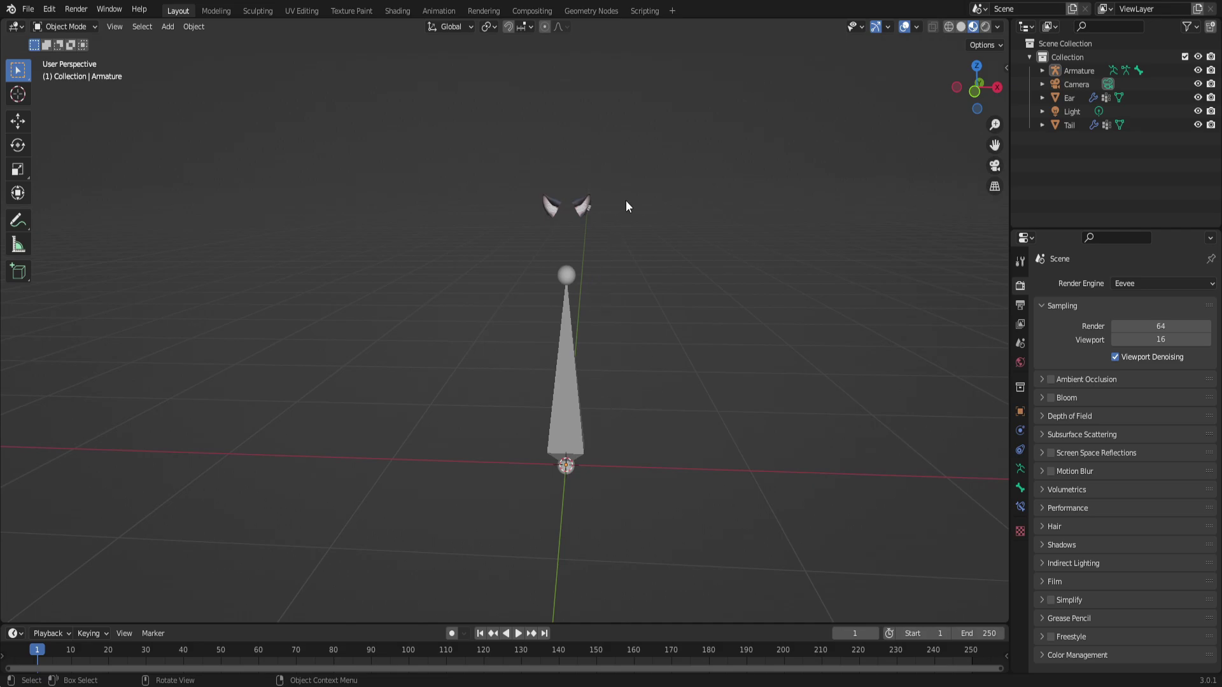
# - Enlarge the Ear mesh uniformly until the pair of ears is wider than the armature's bone is tall
pyautogui.click(582, 204)
pyautogui.scroll(1, 644, 570)
pyautogui.scroll(-6, 675, 445)
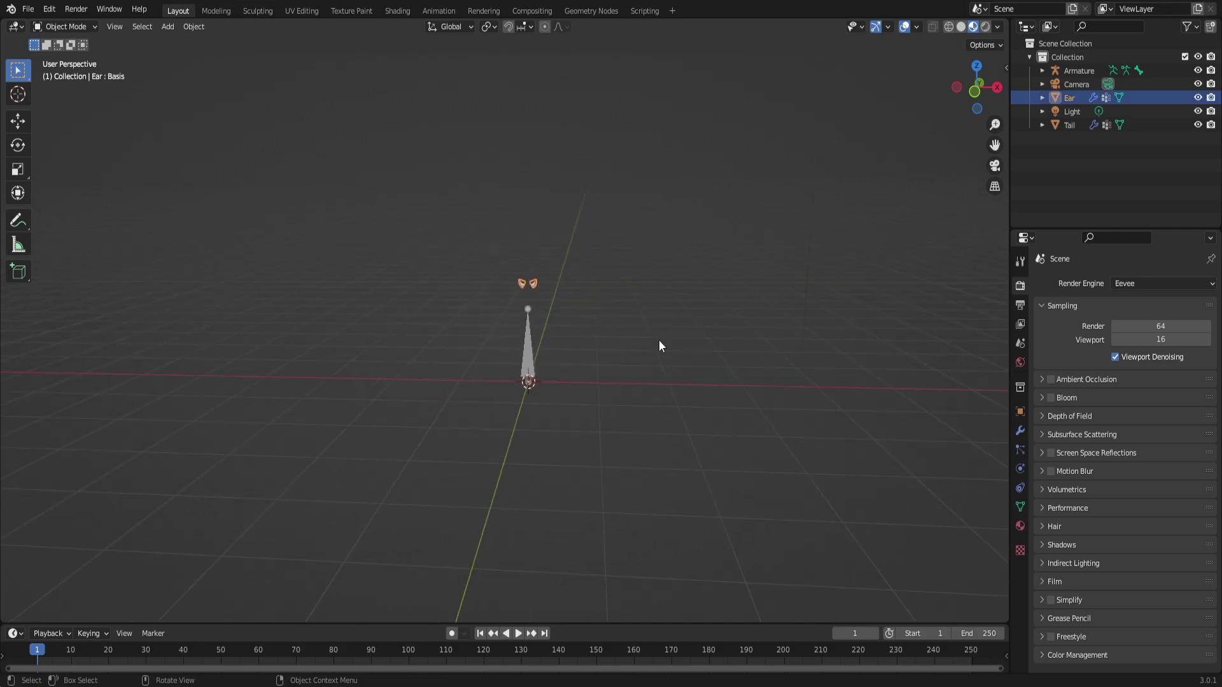
pyautogui.press('s')
pyautogui.click(818, 144)
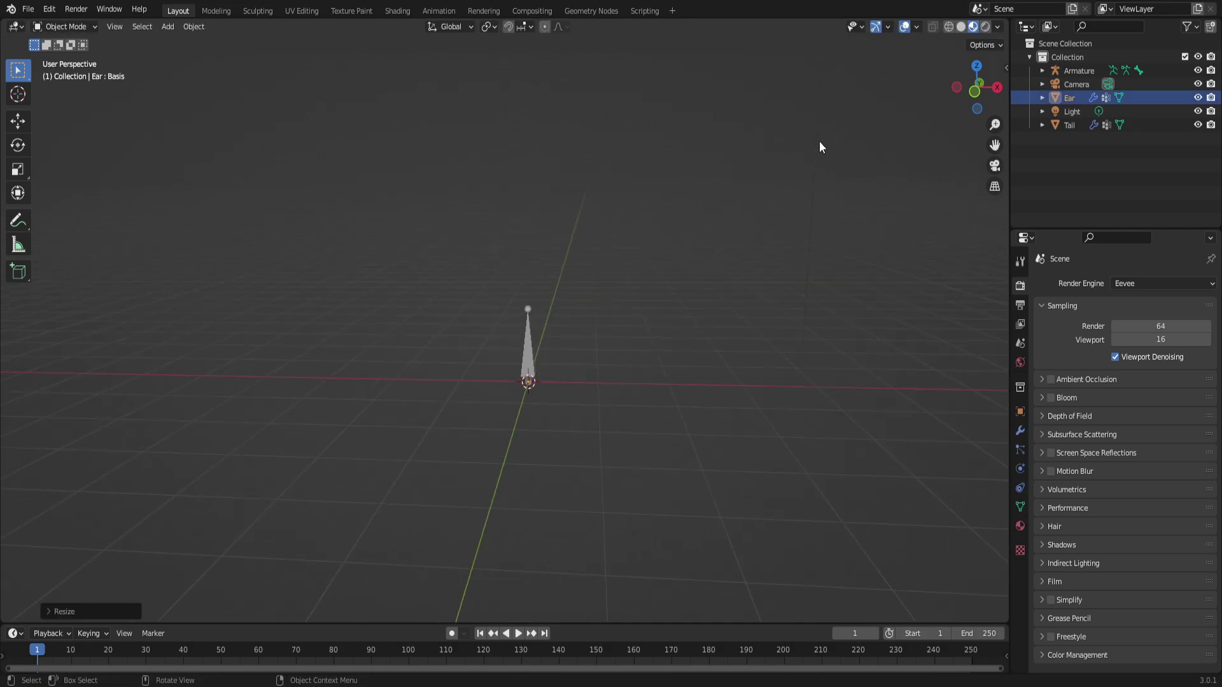
pyautogui.scroll(-1, 848, 365)
pyautogui.scroll(-1, 916, 220)
pyautogui.scroll(1, 833, 161)
pyautogui.moveTo(994, 145); pyautogui.dragTo(534, 336)
pyautogui.scroll(3, 534, 336)
pyautogui.press('s')
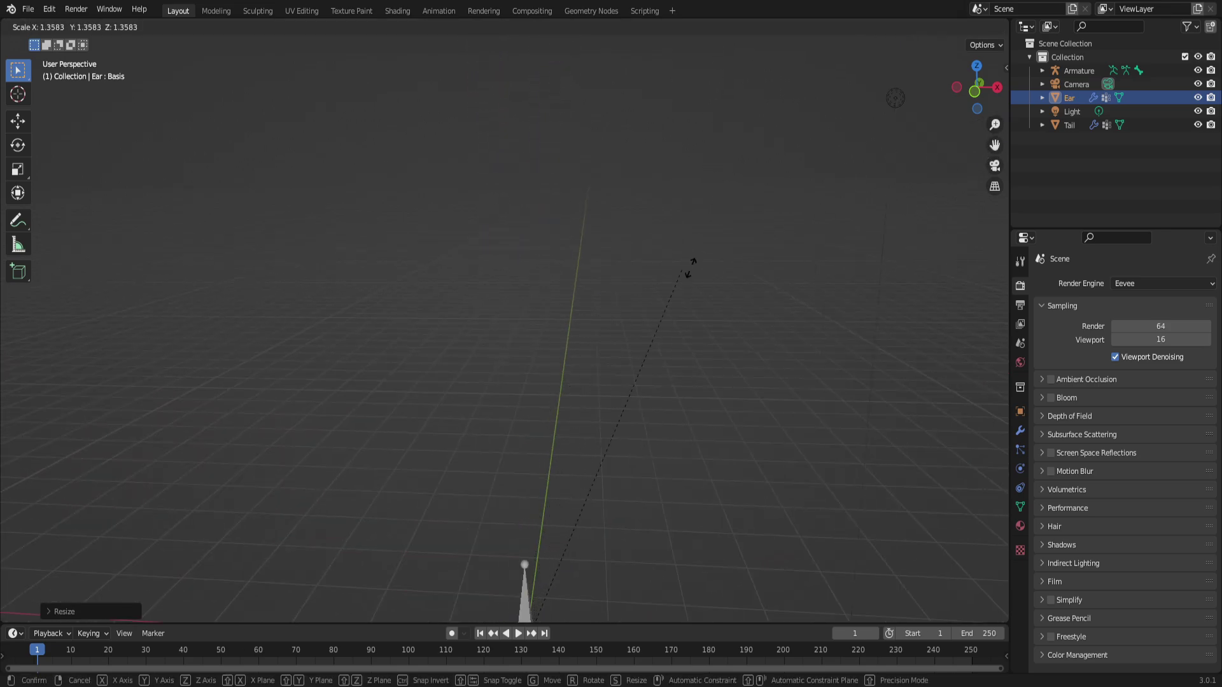
pyautogui.click(738, 264)
pyautogui.scroll(-4, 649, 333)
pyautogui.moveTo(502, 113); pyautogui.dragTo(533, 74, button='middle')
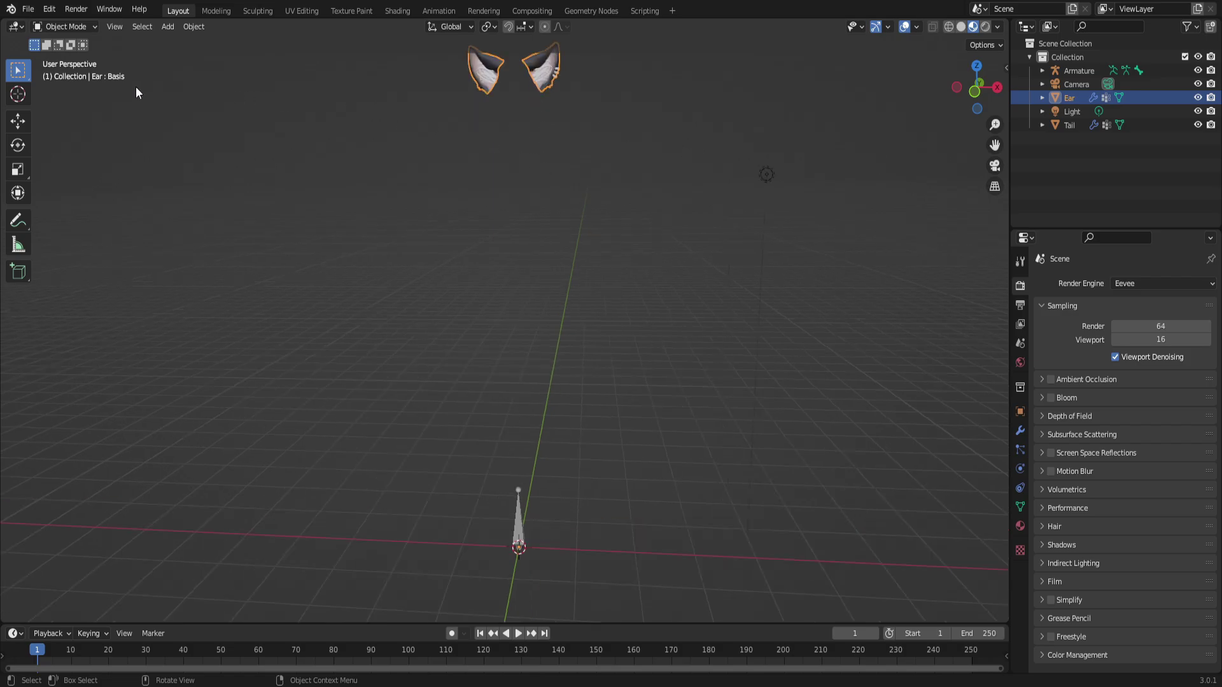
# - Set the Ear object's origin to its geometry
pyautogui.click(18, 121)
pyautogui.rightClick(534, 89)
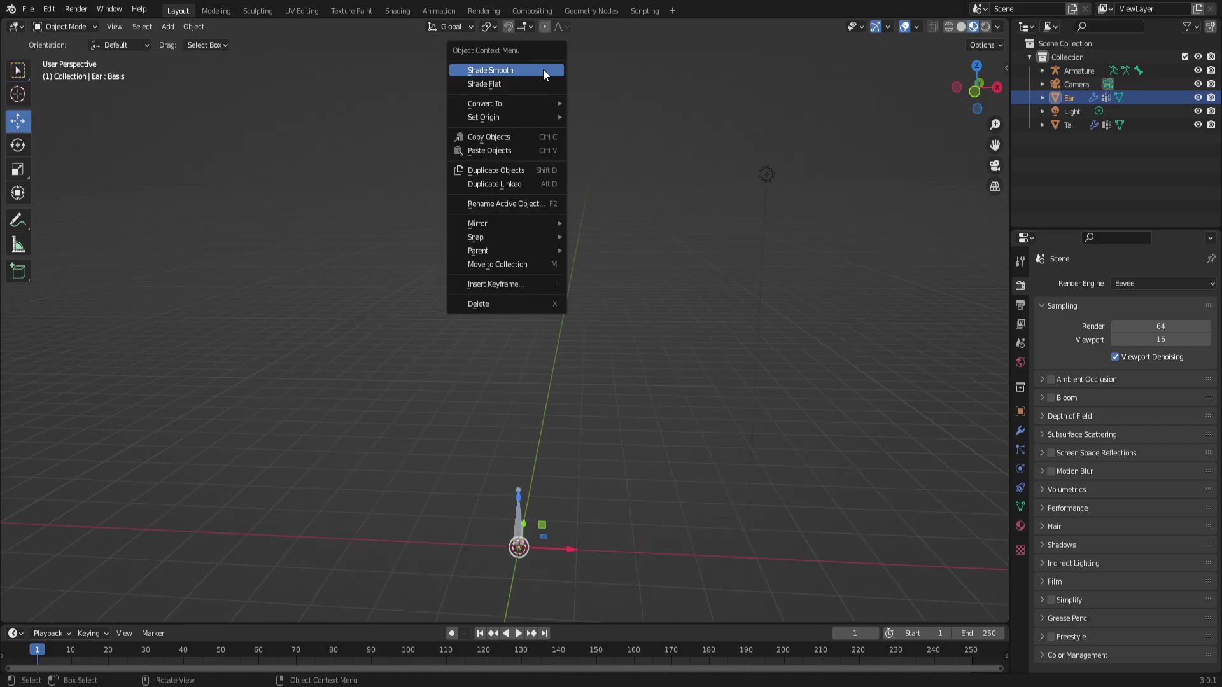
pyautogui.moveTo(525, 118)
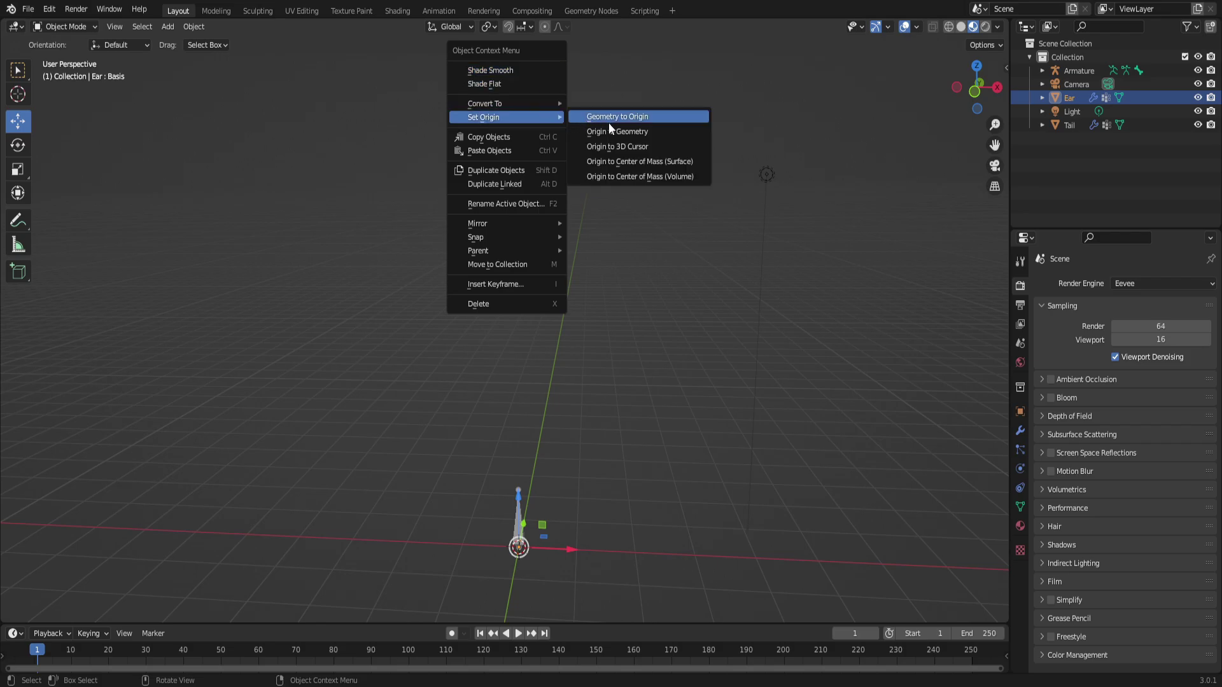
pyautogui.click(632, 131)
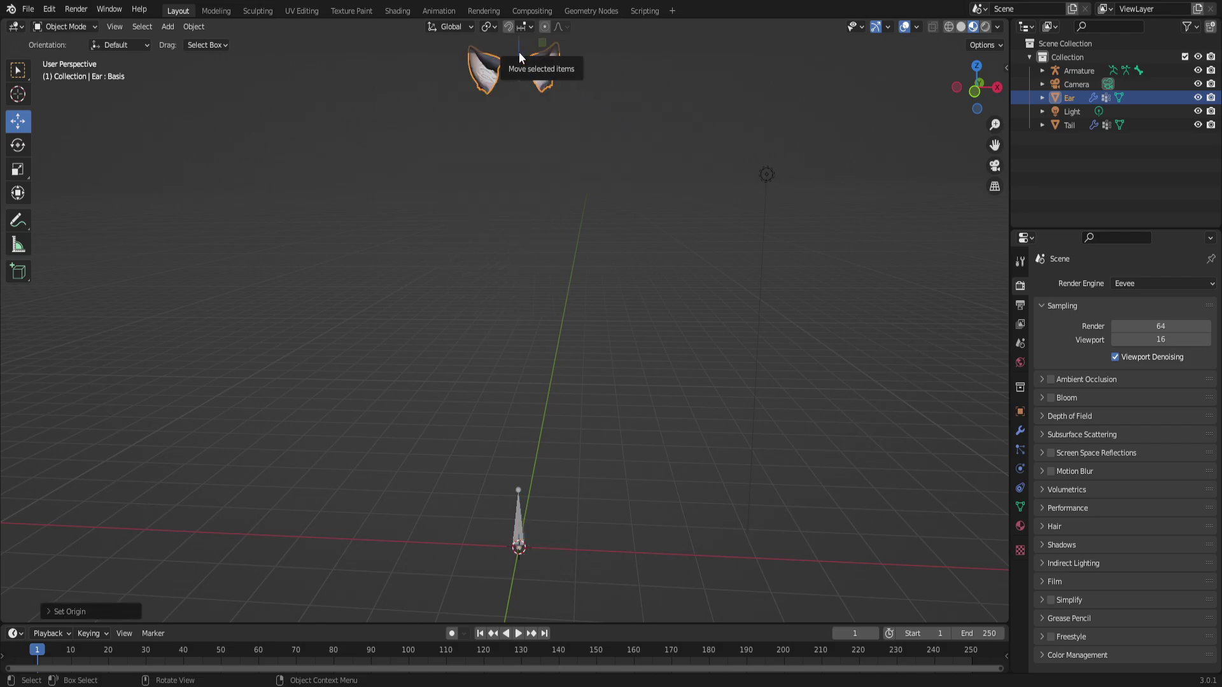
# - Lower the ears along the Z axis toward the armature and scale them up slightly
pyautogui.moveTo(526, 58); pyautogui.dragTo(525, 277)
pyautogui.press('s')
pyautogui.moveTo(568, 229)
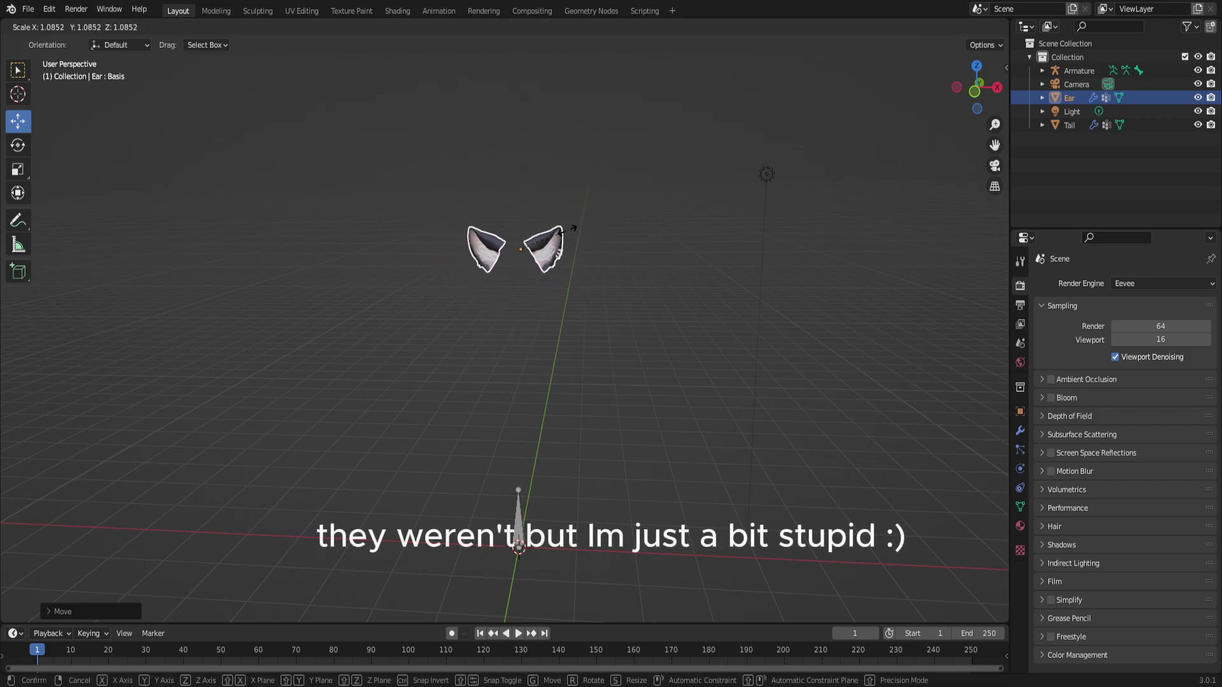
pyautogui.click(568, 229)
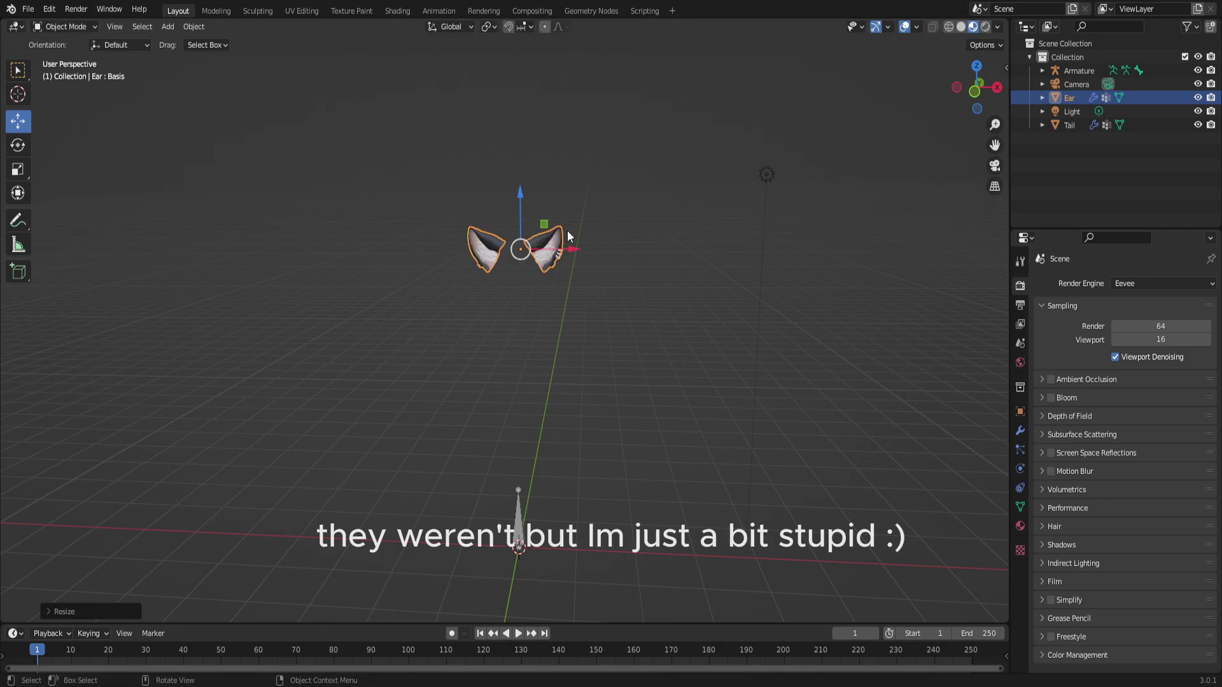
pyautogui.moveTo(972, 116); pyautogui.dragTo(1109, 130)
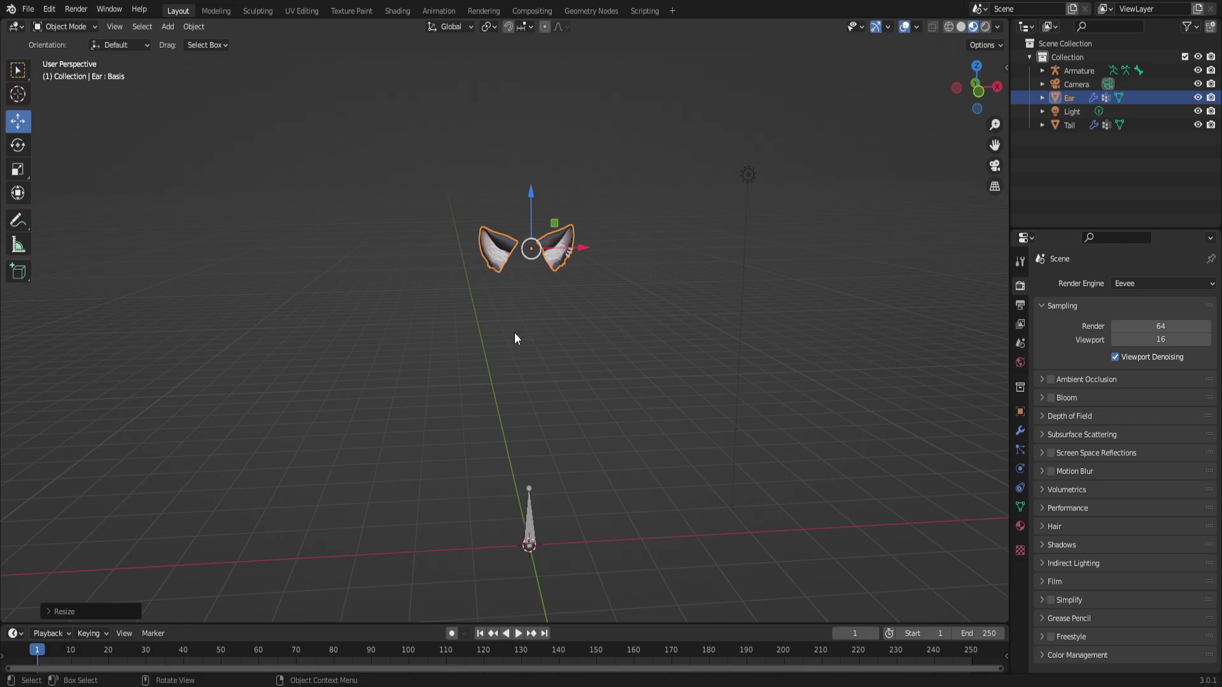
pyautogui.click(464, 312)
pyautogui.scroll(-1, 469, 300)
pyautogui.scroll(4, 503, 260)
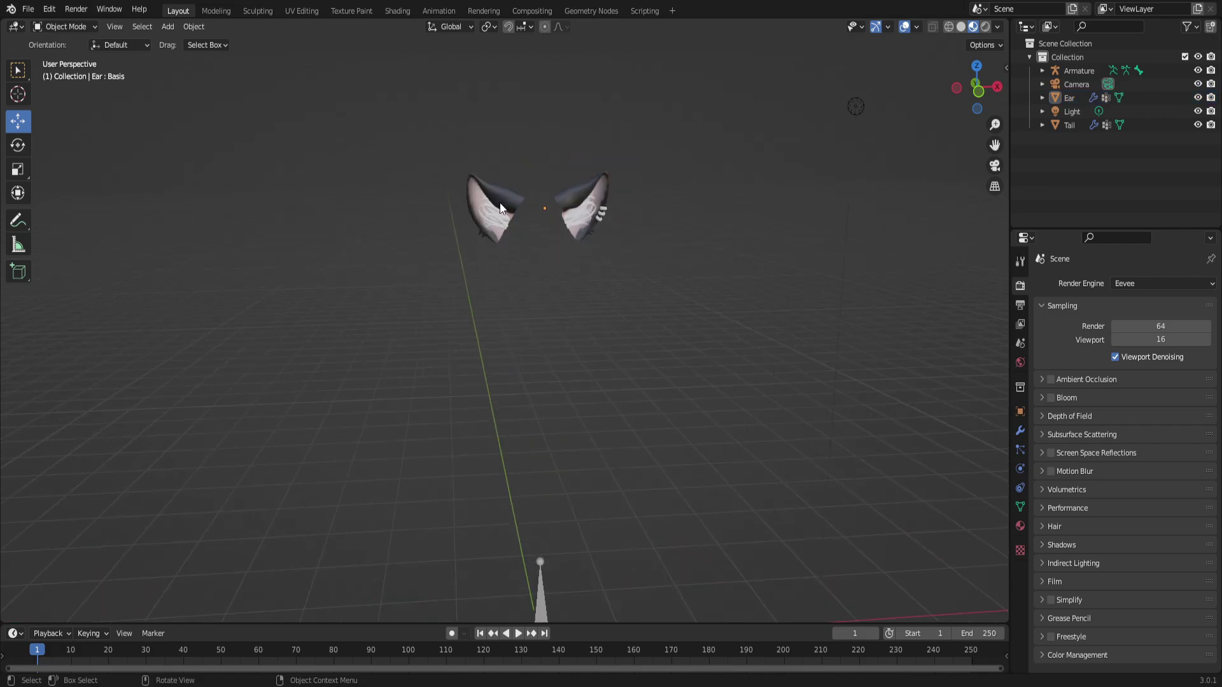
pyautogui.click(500, 208)
pyautogui.click(503, 272)
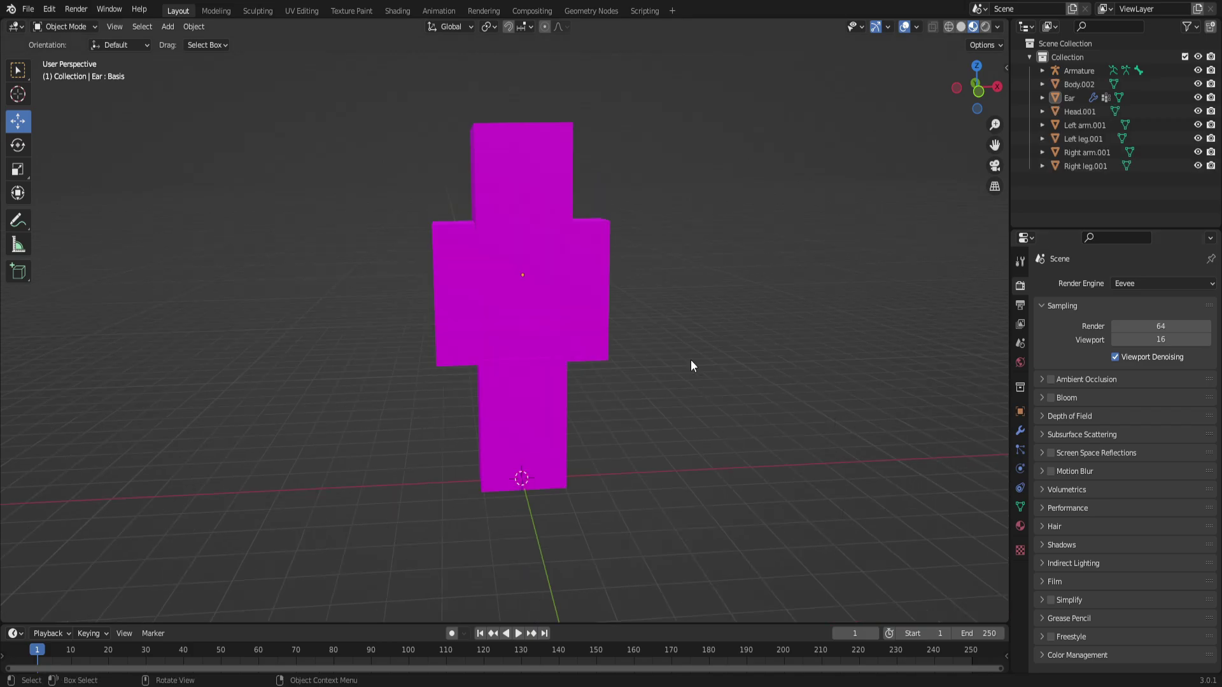
# - Enlarge the ears to about the width of the character's head and raise them along Z to its top
pyautogui.click(1069, 98)
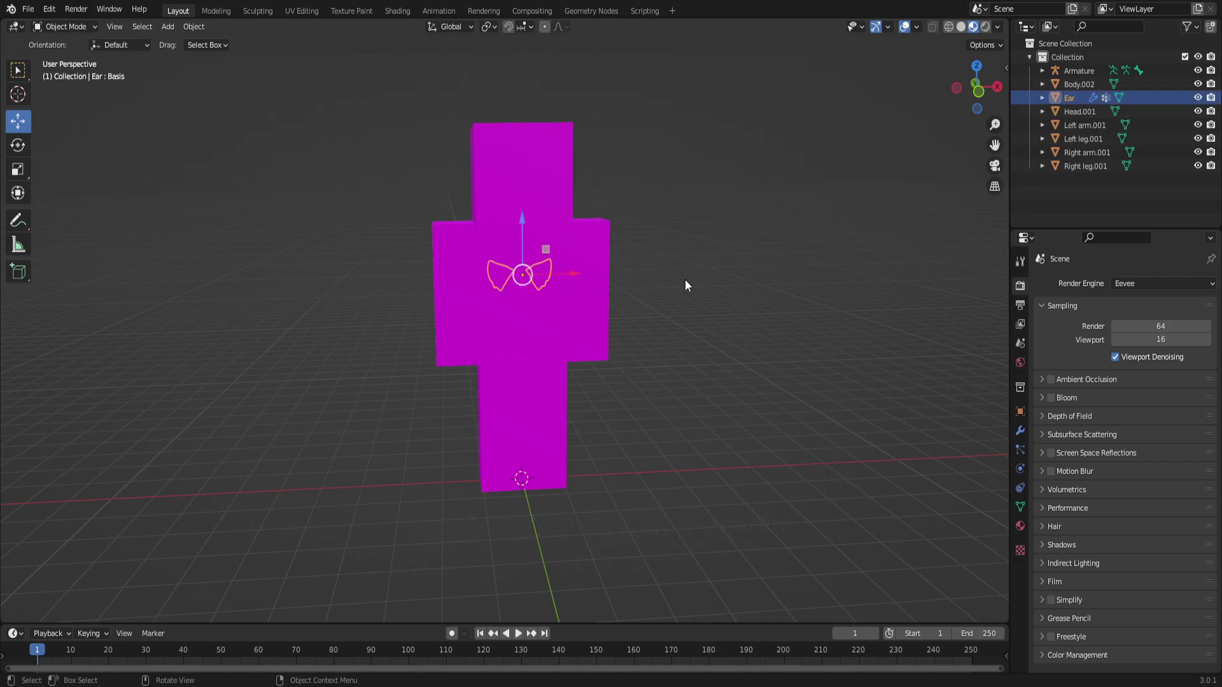
pyautogui.press('s')
pyautogui.click(643, 218)
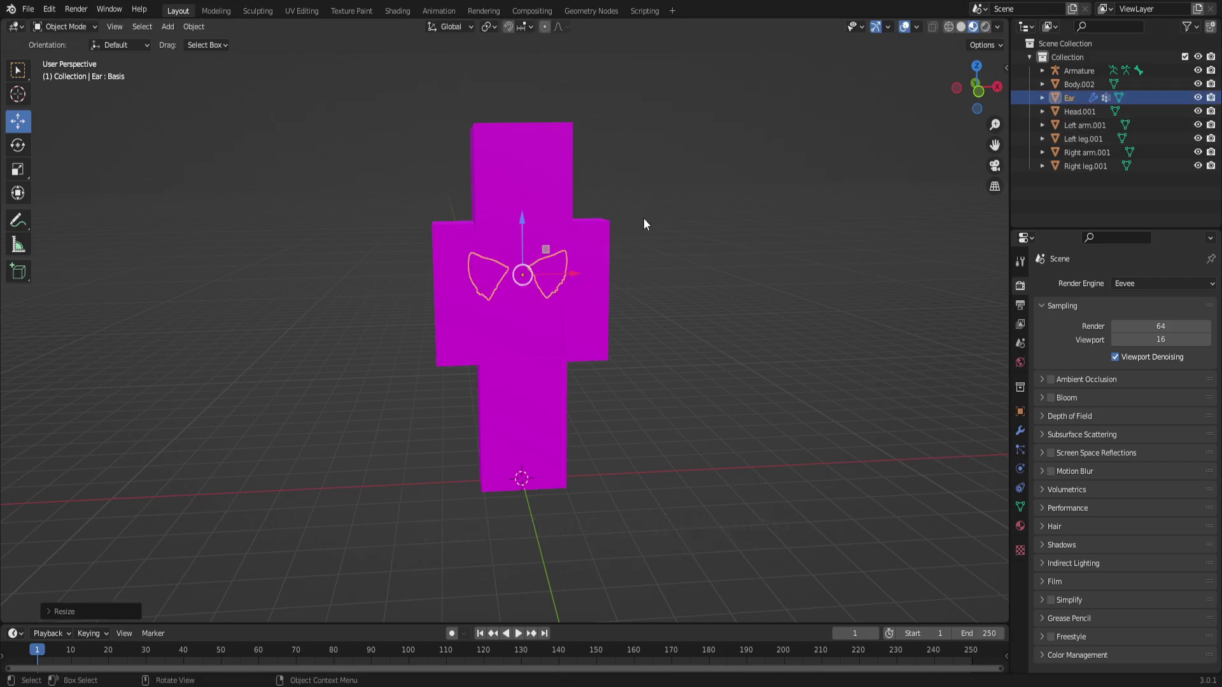
pyautogui.moveTo(524, 245); pyautogui.dragTo(907, 86)
pyautogui.moveTo(994, 145); pyautogui.dragTo(991, 261)
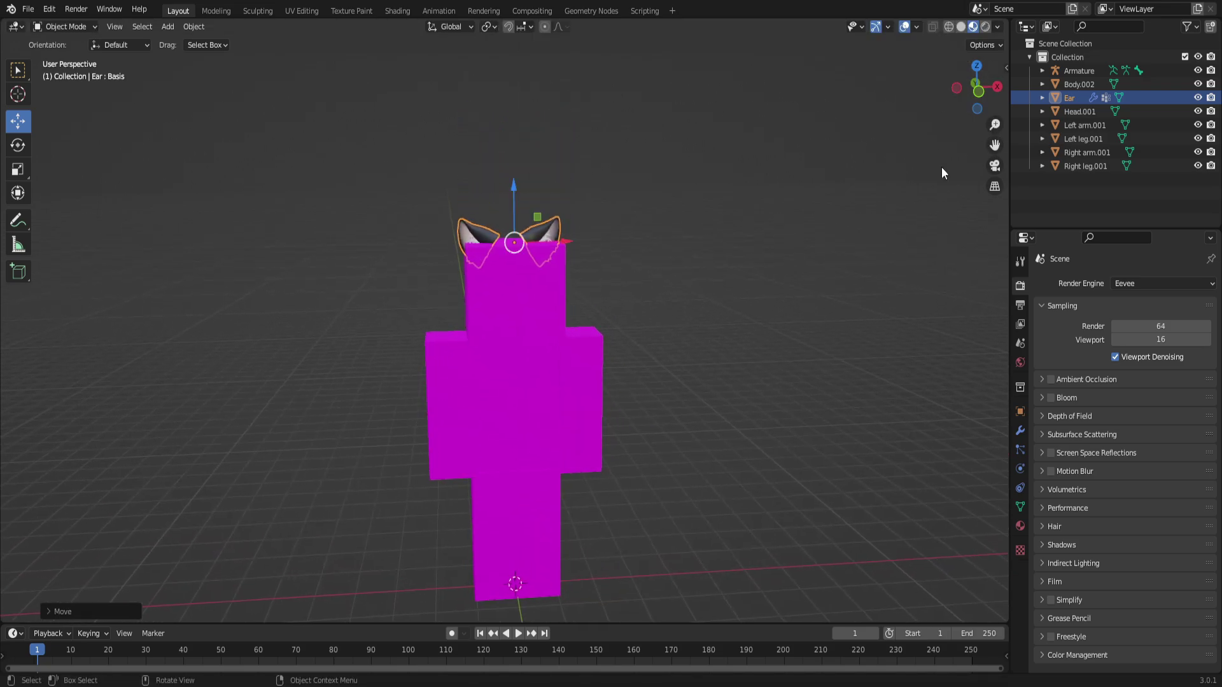
# - Shift the ears along the X axis to centre them on the character's head
pyautogui.scroll(6, 602, 251)
pyautogui.scroll(-3, 573, 167)
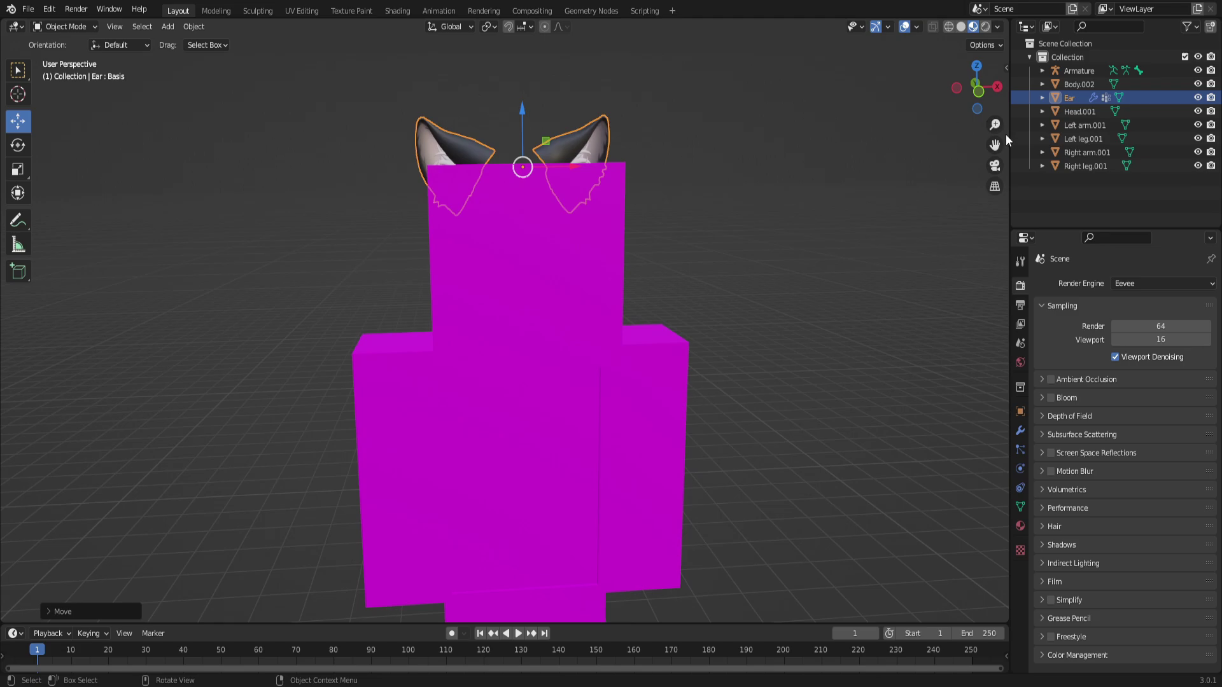
pyautogui.moveTo(995, 145); pyautogui.dragTo(1059, 262)
pyautogui.scroll(2, 648, 286)
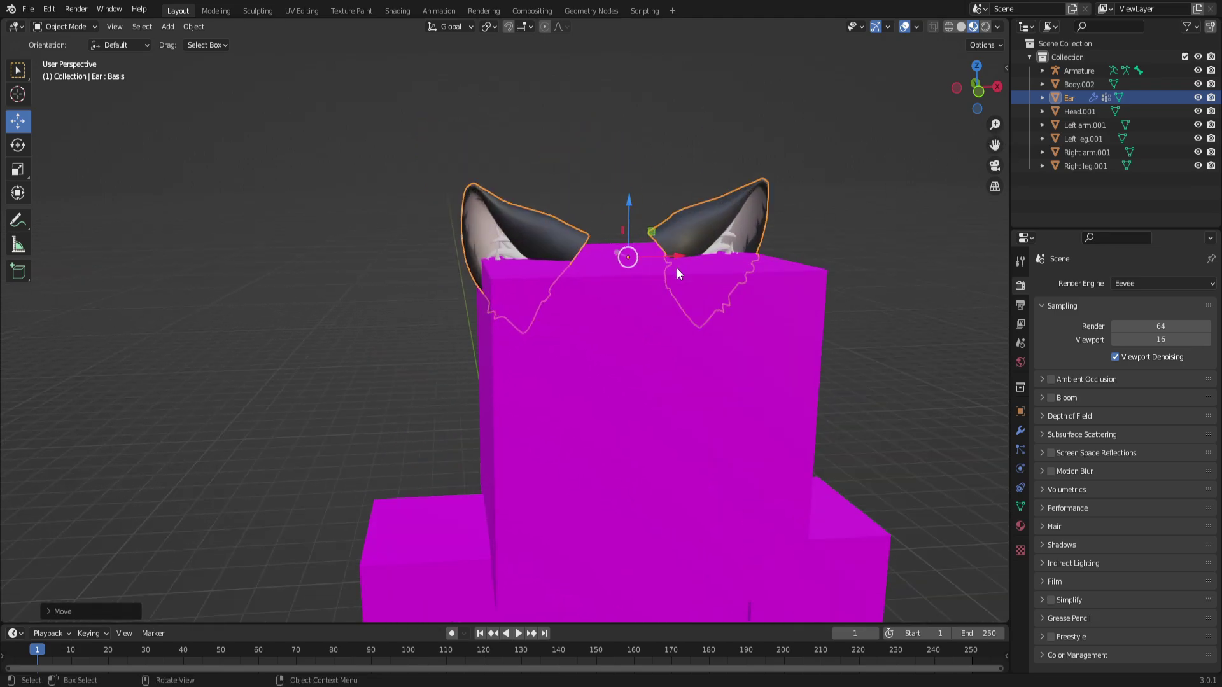
pyautogui.moveTo(677, 263); pyautogui.dragTo(706, 327)
pyautogui.moveTo(964, 102); pyautogui.dragTo(922, 112)
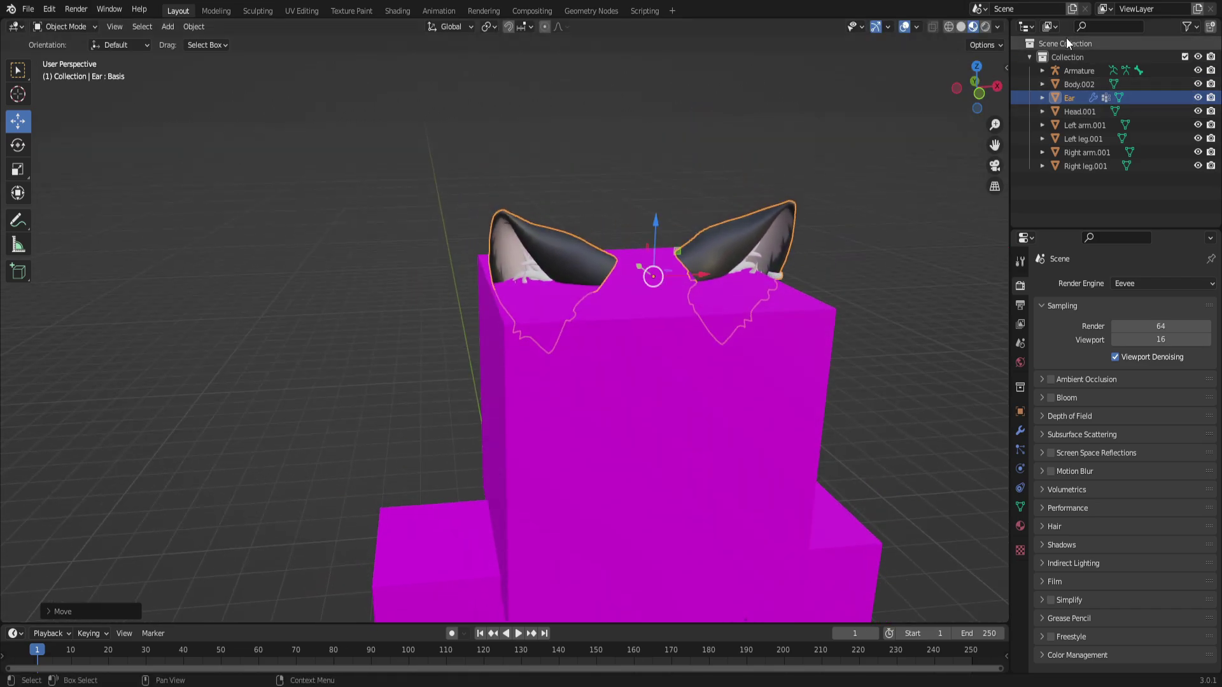
# - Hide the character's body, head, arm and leg meshes, leaving the ears and armature shown
pyautogui.click(1197, 83)
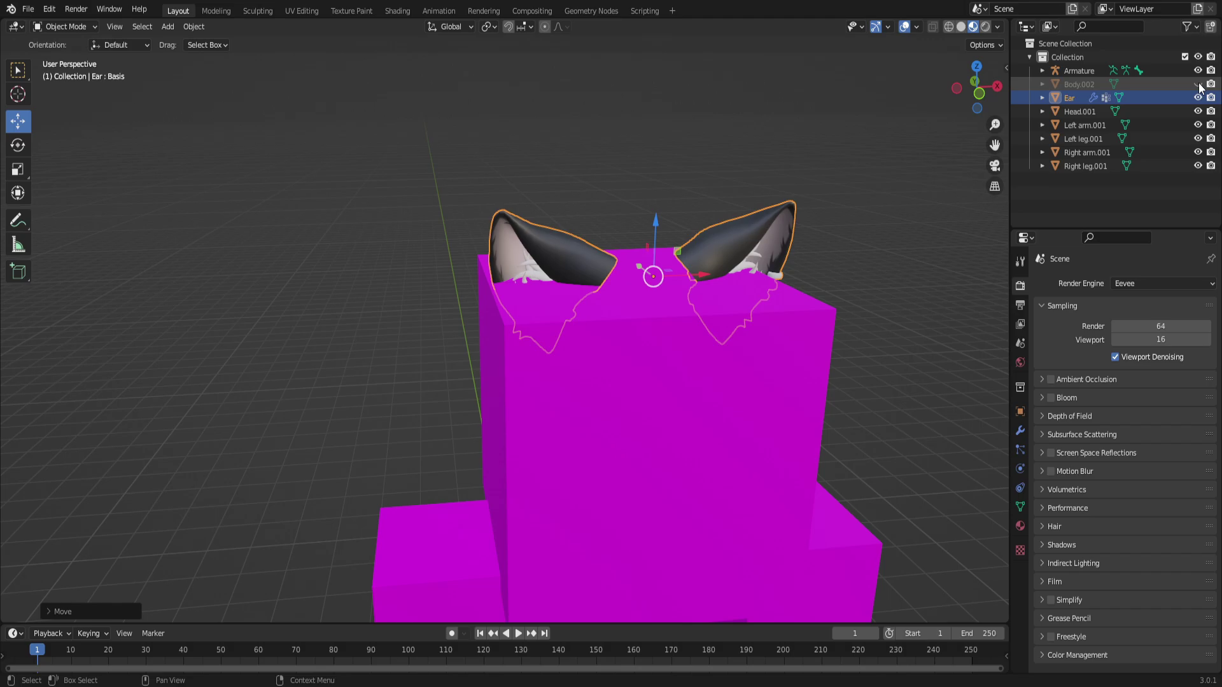
pyautogui.click(1197, 112)
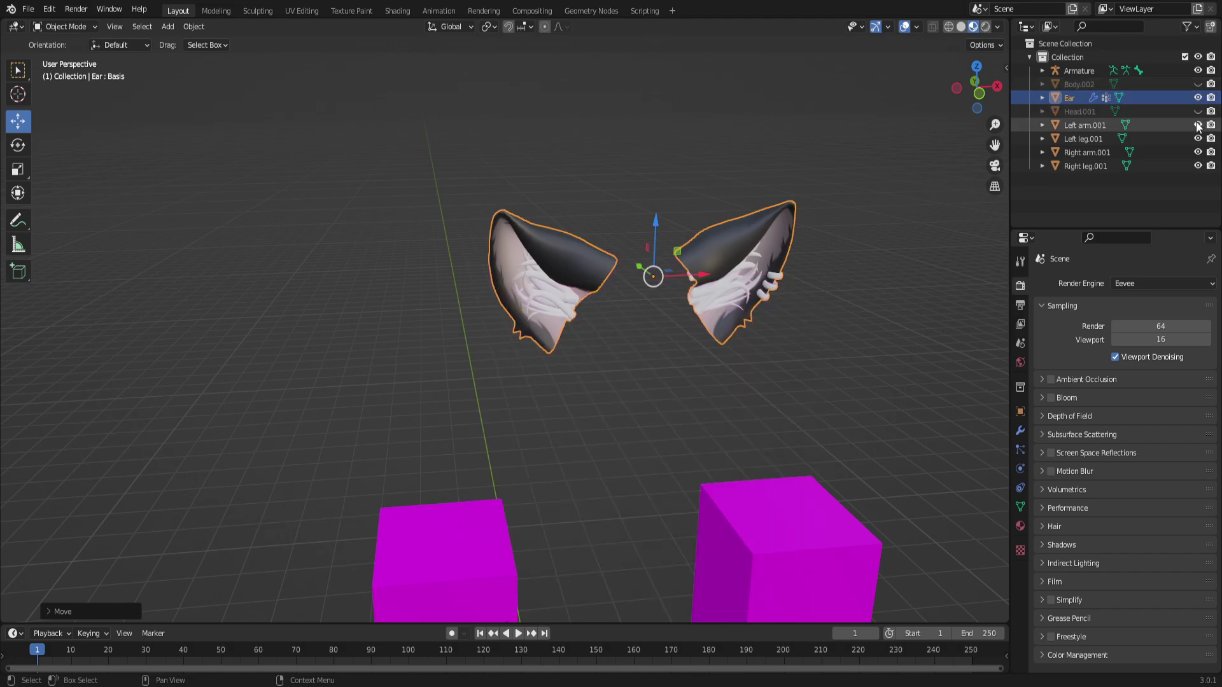
pyautogui.click(1196, 124)
pyautogui.click(1197, 139)
pyautogui.click(1197, 153)
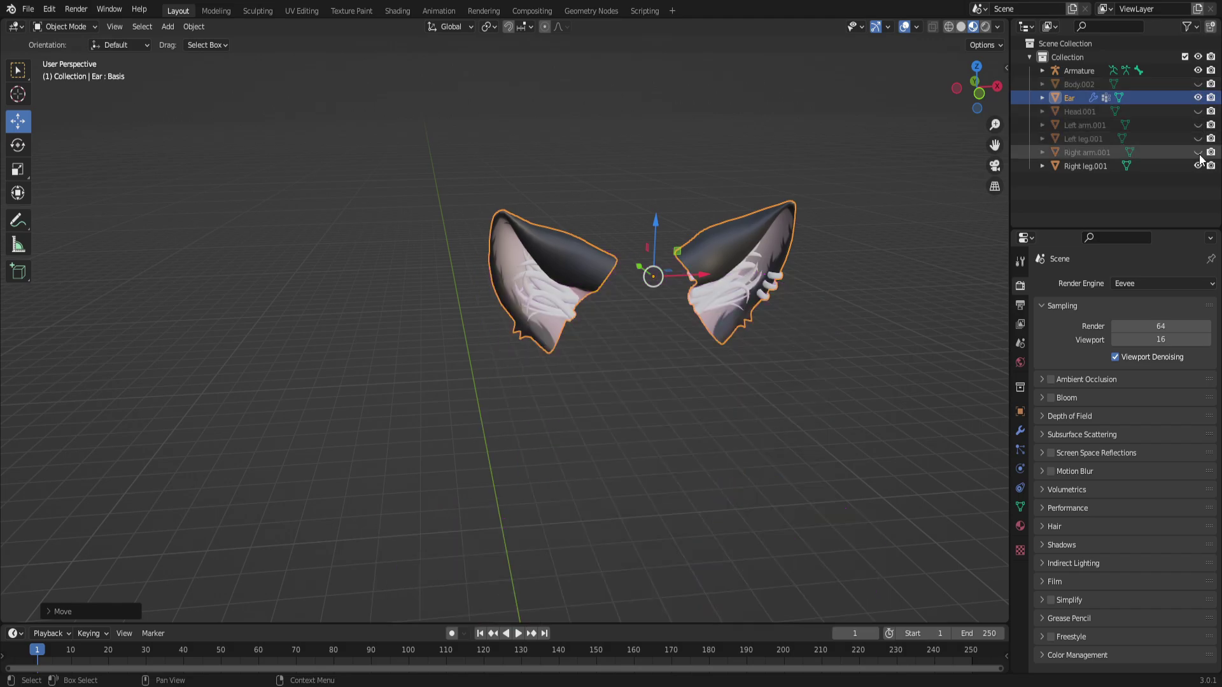
pyautogui.click(1197, 166)
# - In Edit Mode, select all vertices of the ear without rings and separate the selection into its own object
pyautogui.scroll(-2, 728, 280)
pyautogui.scroll(1, 727, 280)
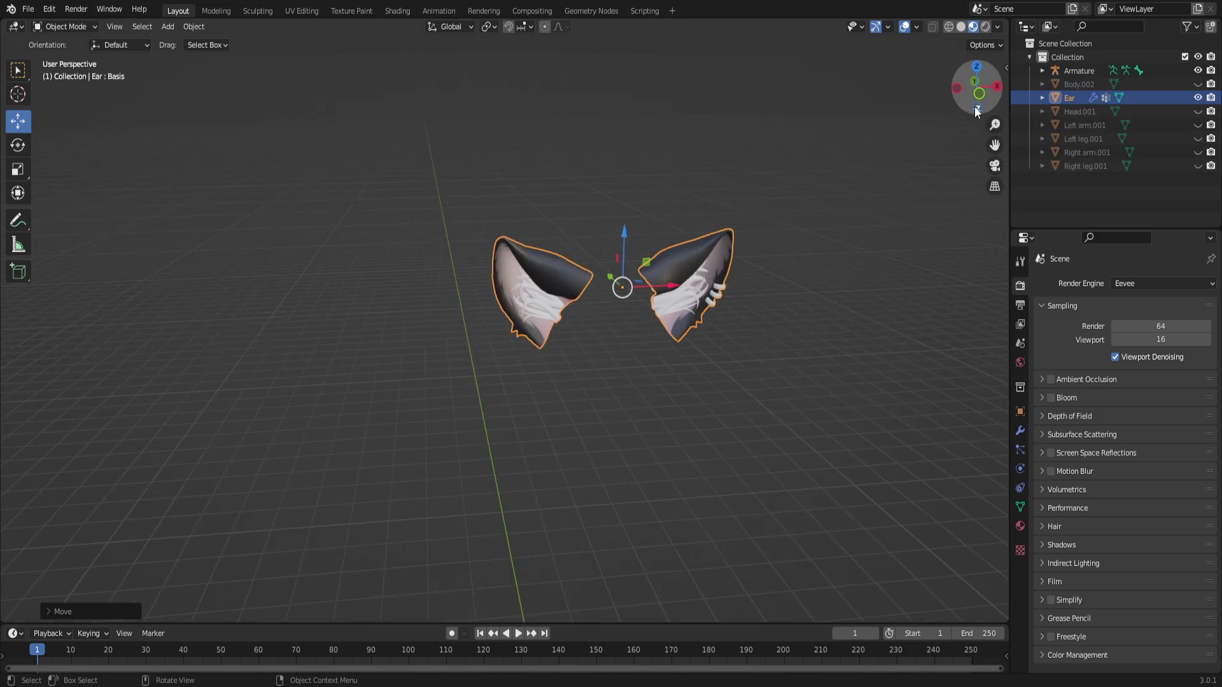
pyautogui.moveTo(994, 145); pyautogui.dragTo(945, 145)
pyautogui.click(500, 289)
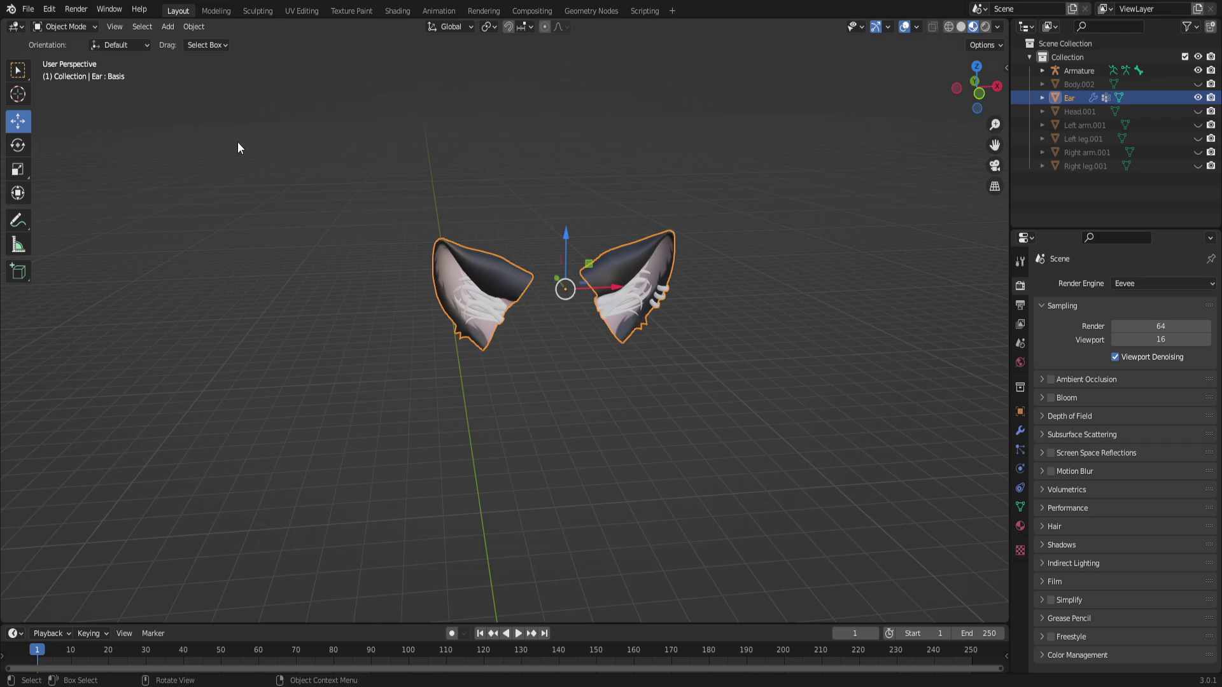
pyautogui.click(75, 9)
pyautogui.click(61, 27)
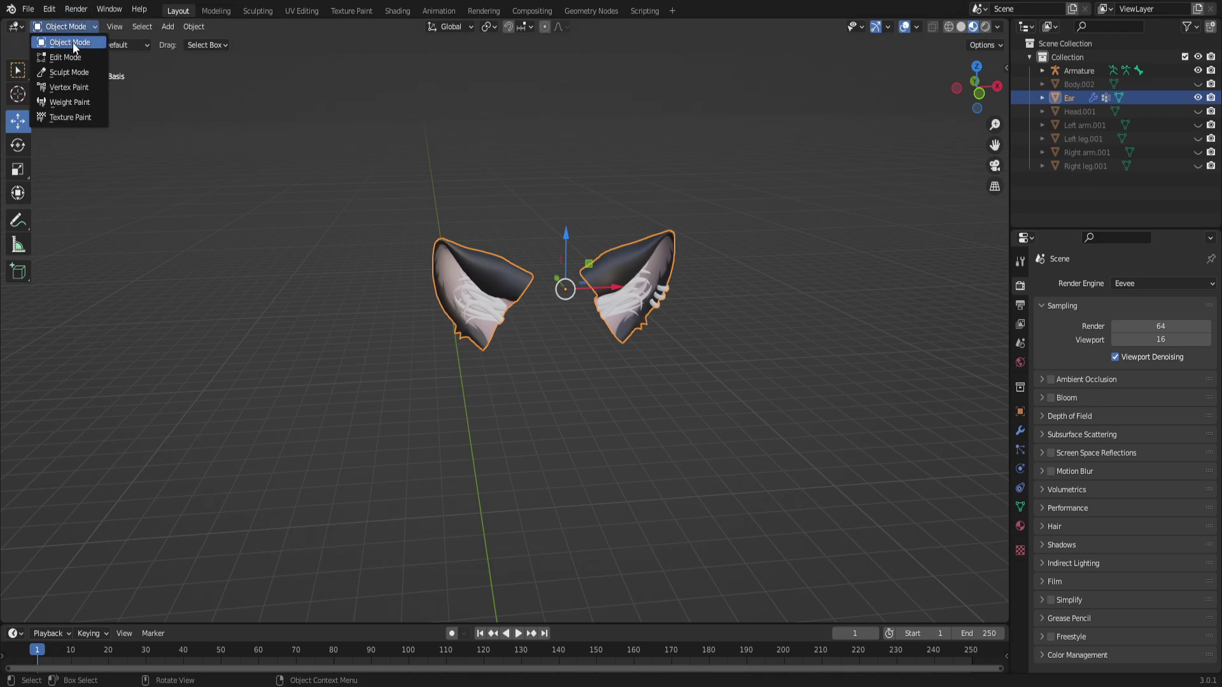
pyautogui.click(84, 57)
pyautogui.scroll(3, 519, 489)
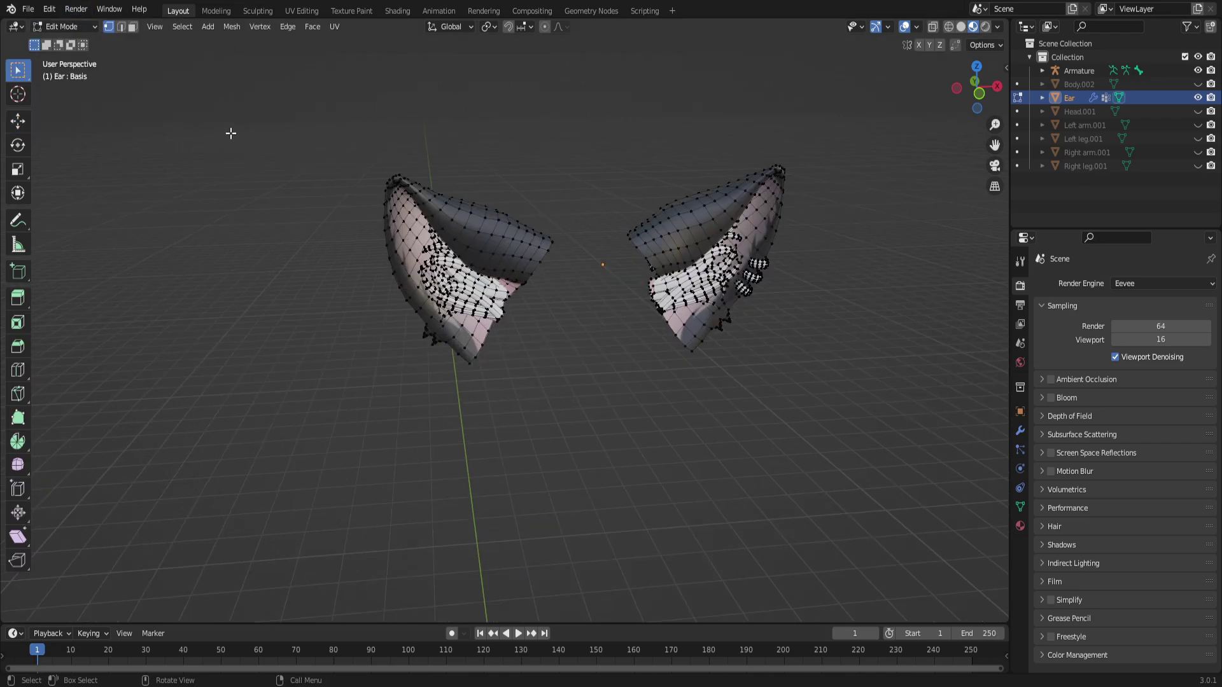
pyautogui.moveTo(268, 114); pyautogui.dragTo(592, 445)
pyautogui.rightClick(537, 220)
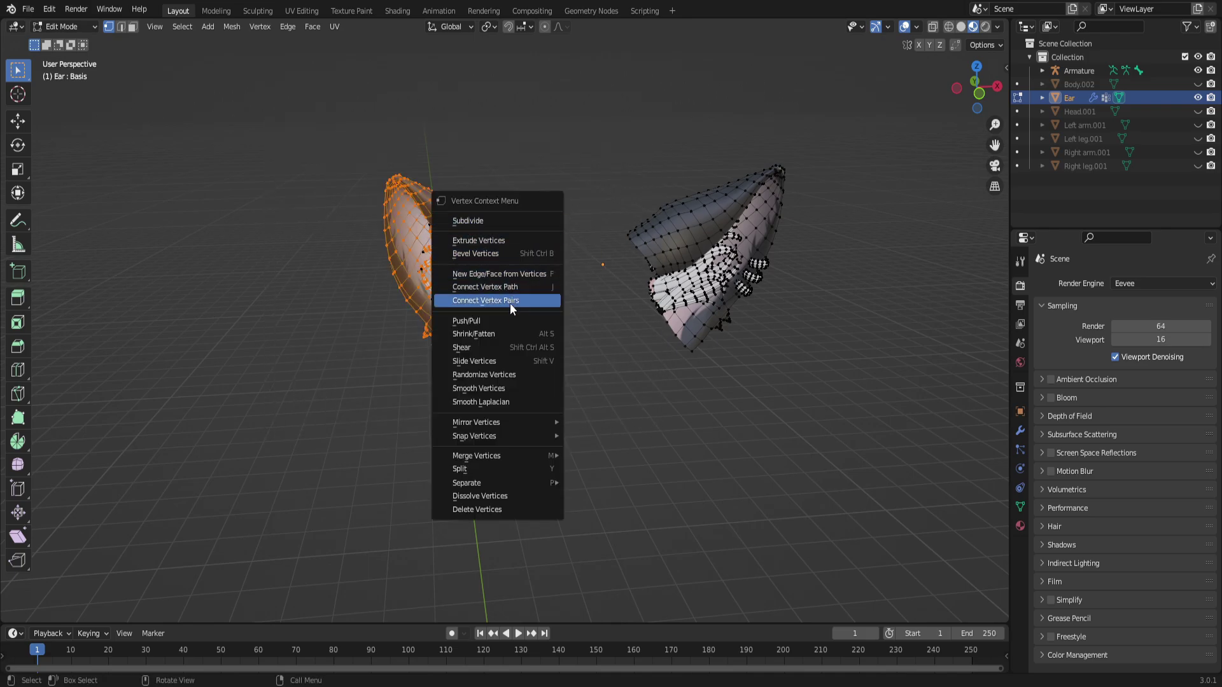
pyautogui.moveTo(490, 483)
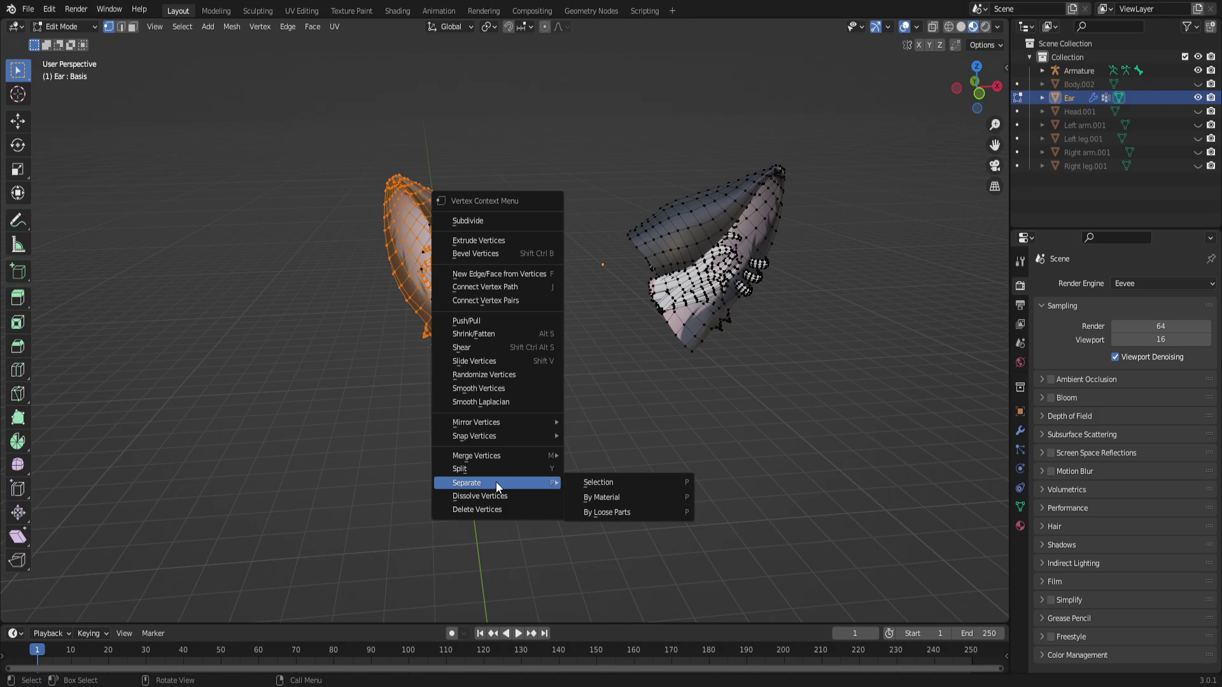
pyautogui.click(601, 485)
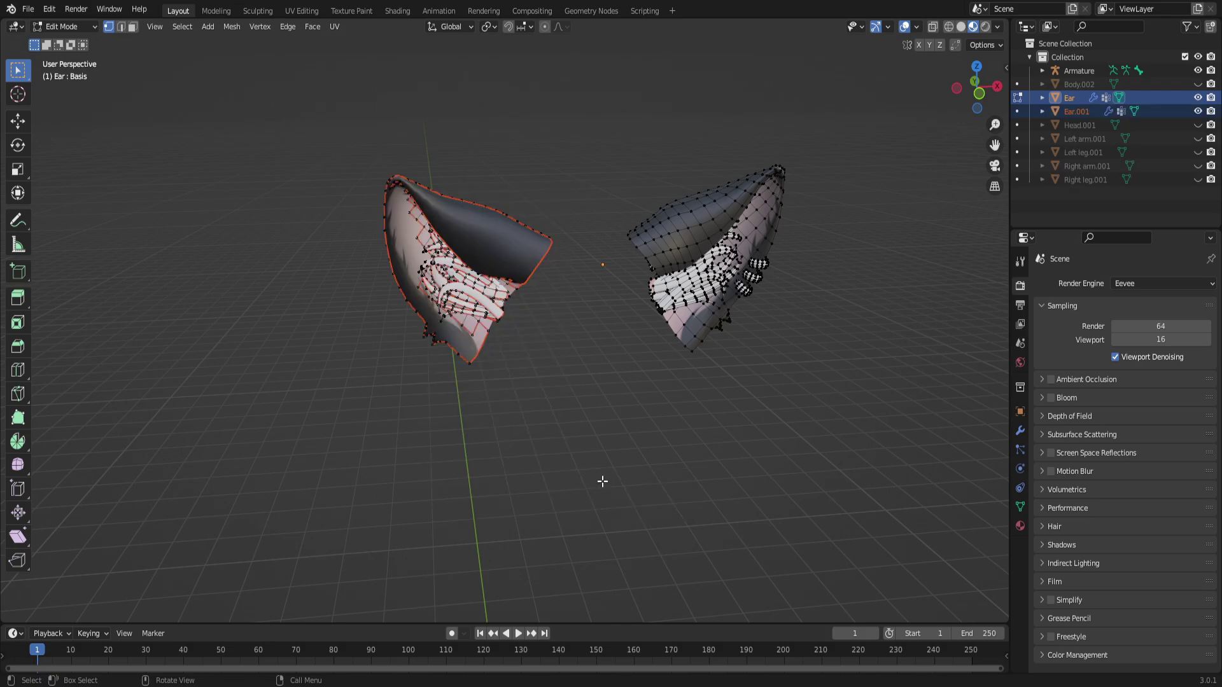
# - Undo the last separation and separate the entire ear without rings as its own object, selecting its vertices in wireframe shading
pyautogui.hotkey('ctrl', 'z')
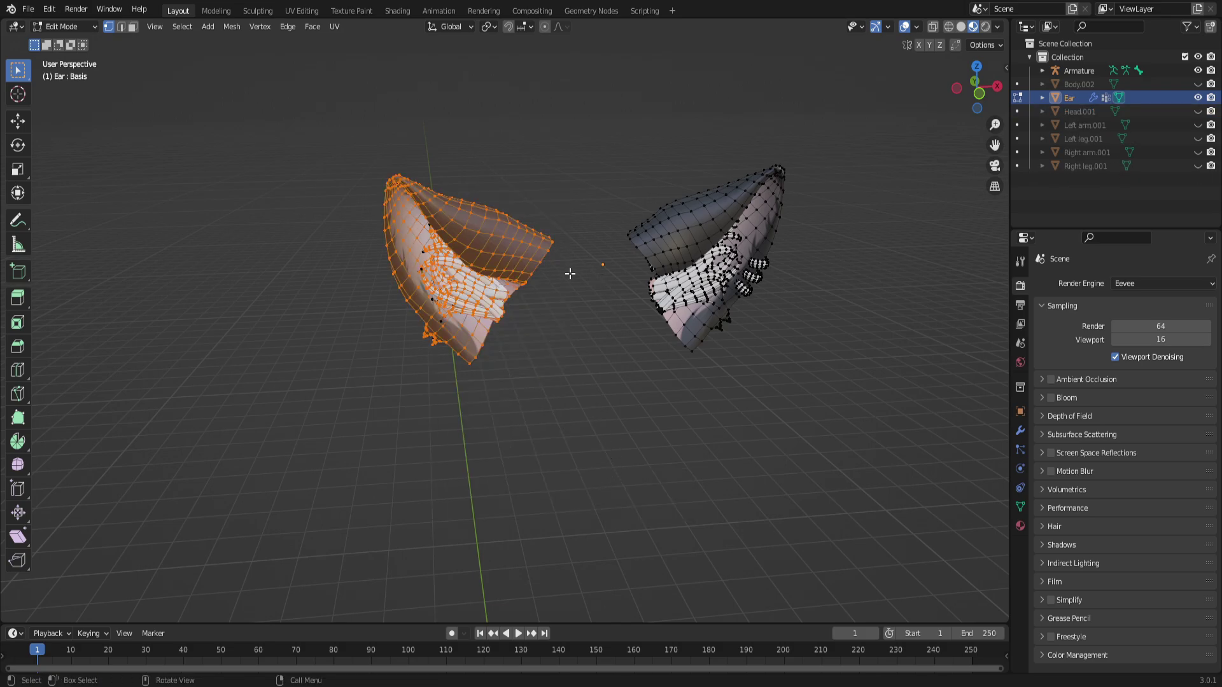
pyautogui.click(952, 25)
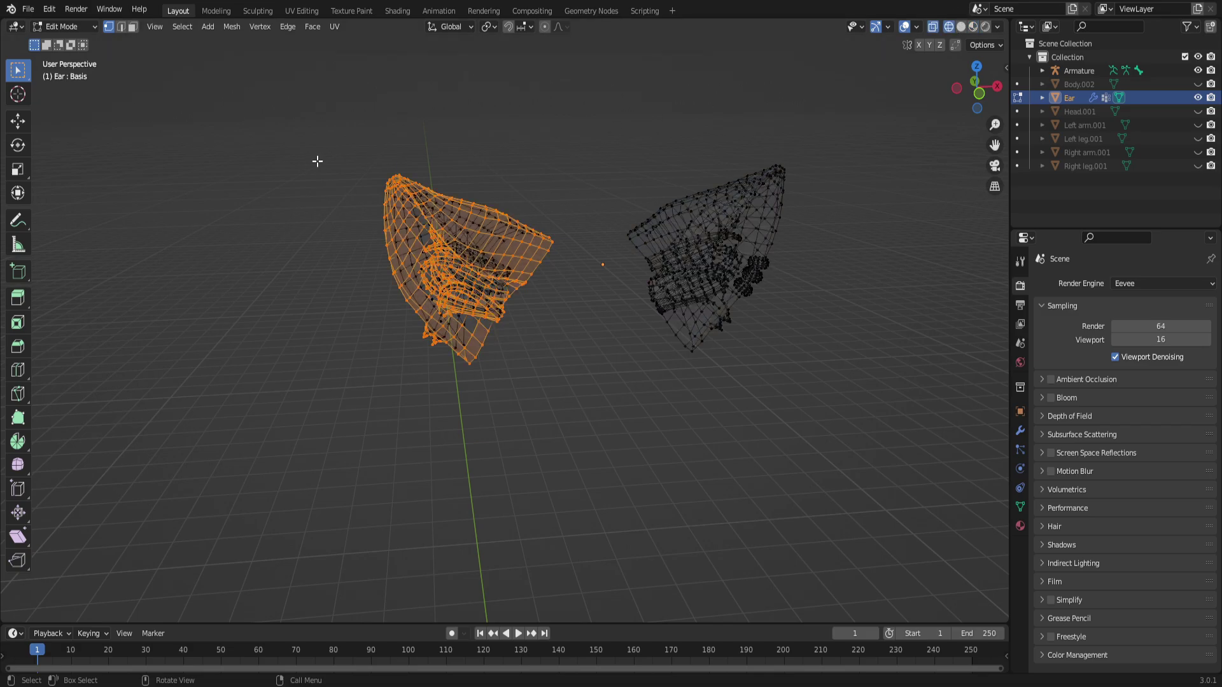
pyautogui.moveTo(314, 132); pyautogui.dragTo(590, 428)
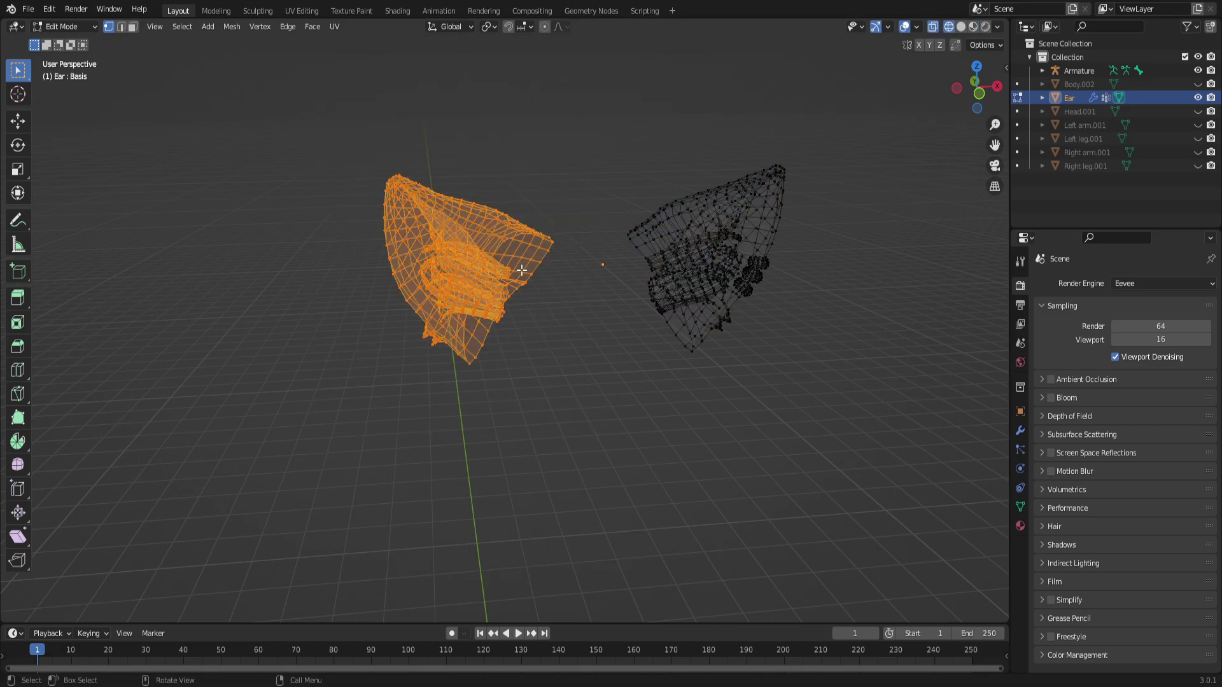
pyautogui.rightClick(529, 202)
pyautogui.moveTo(470, 299)
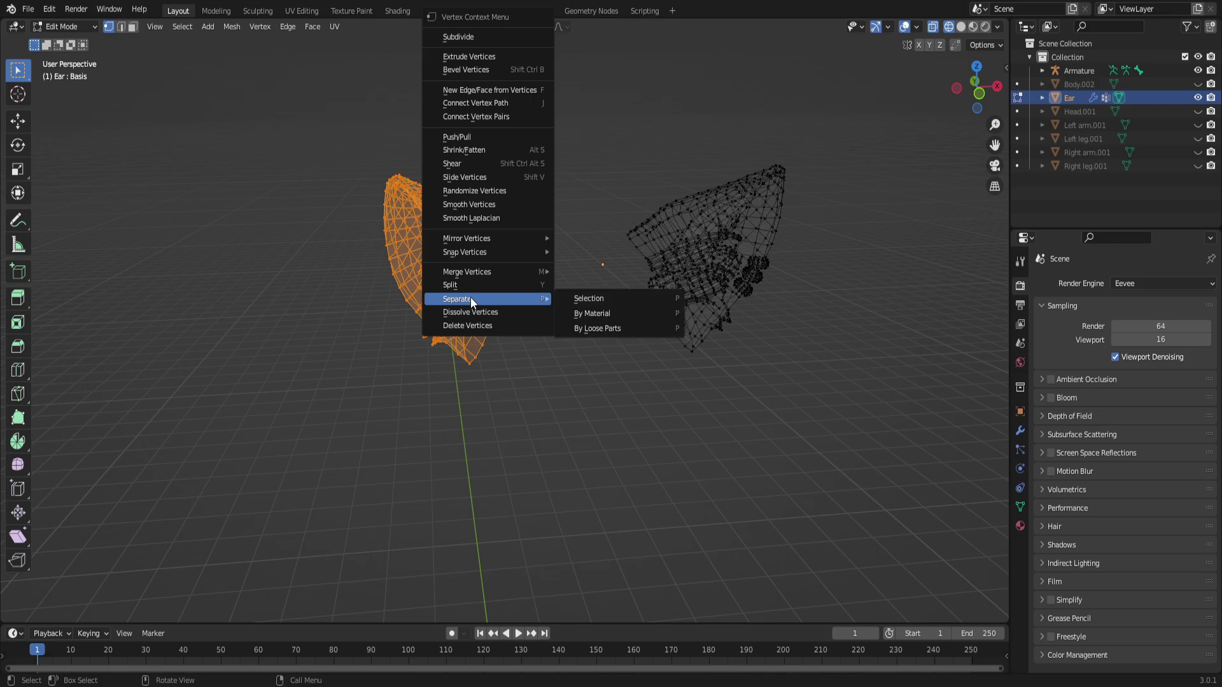
pyautogui.click(636, 299)
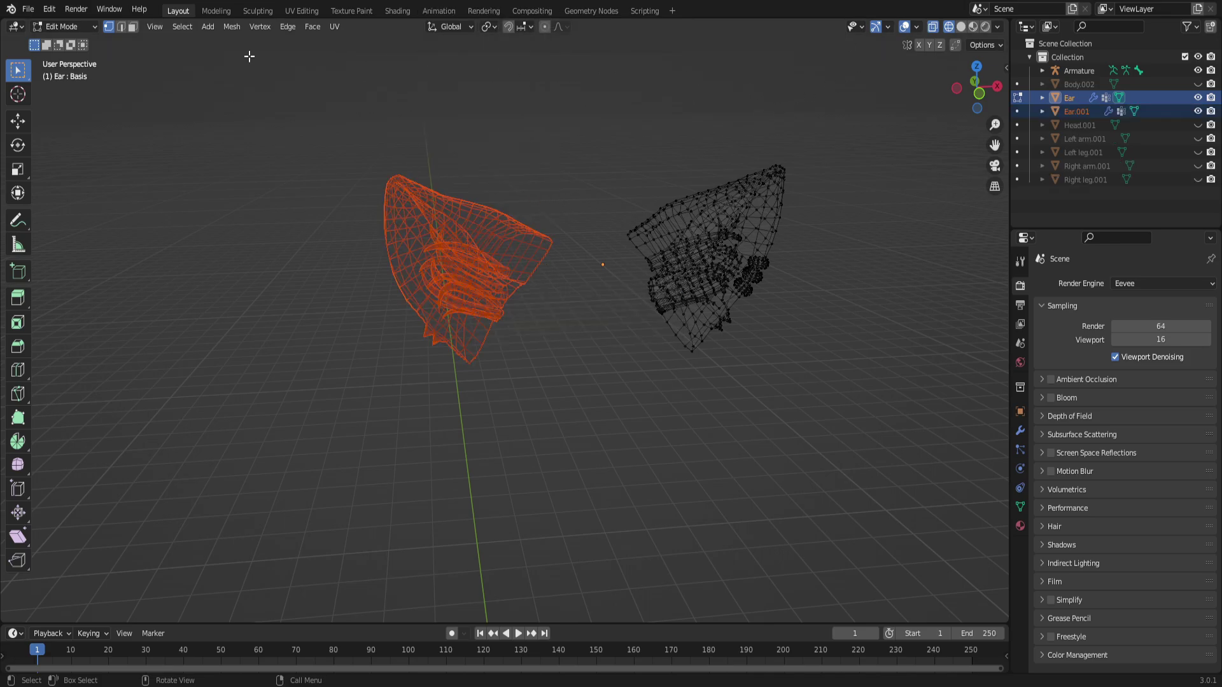
# - Return to Object Mode, select the separated ear and restore Material Preview shading
pyautogui.click(49, 25)
pyautogui.click(63, 40)
pyautogui.click(479, 200)
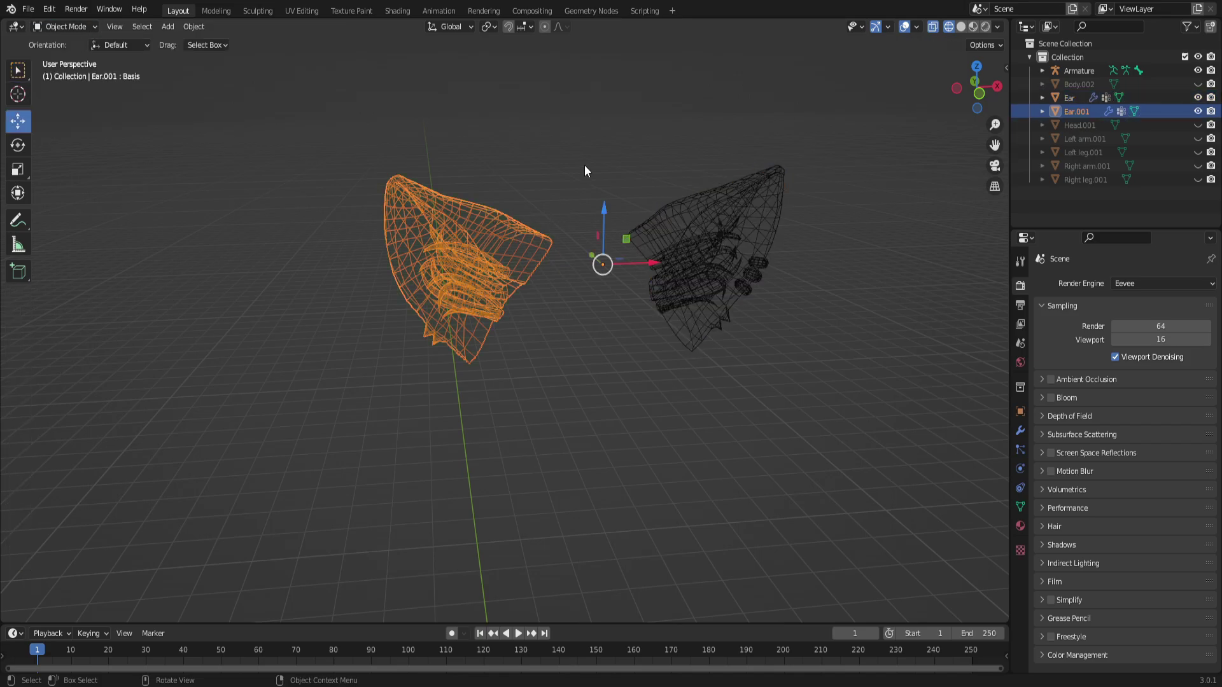
pyautogui.click(972, 27)
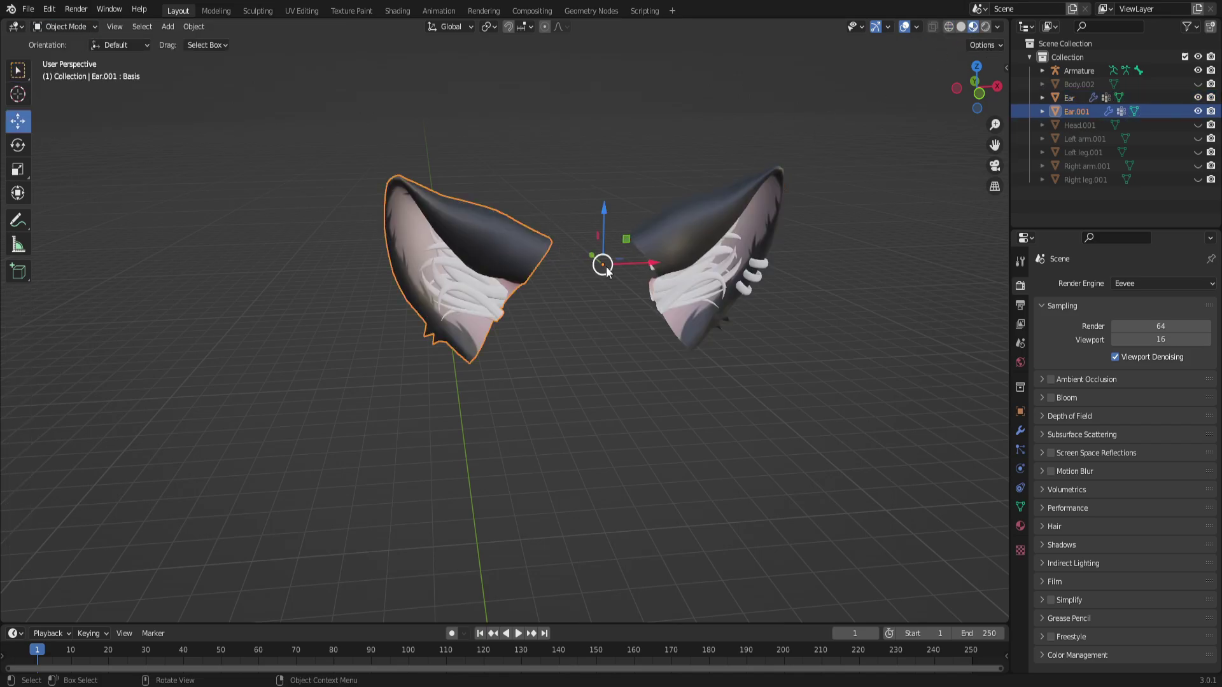
# - Unhide the character's body, head, arm and leg meshes
pyautogui.click(1198, 84)
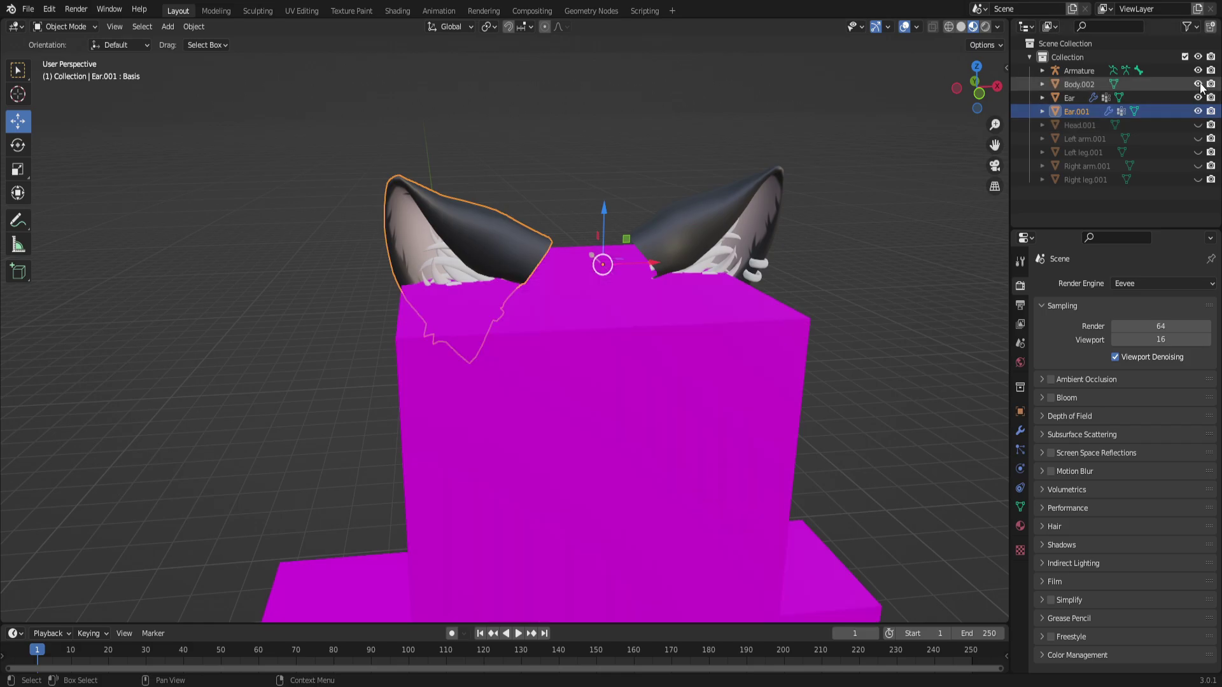
pyautogui.click(1198, 125)
pyautogui.click(1198, 138)
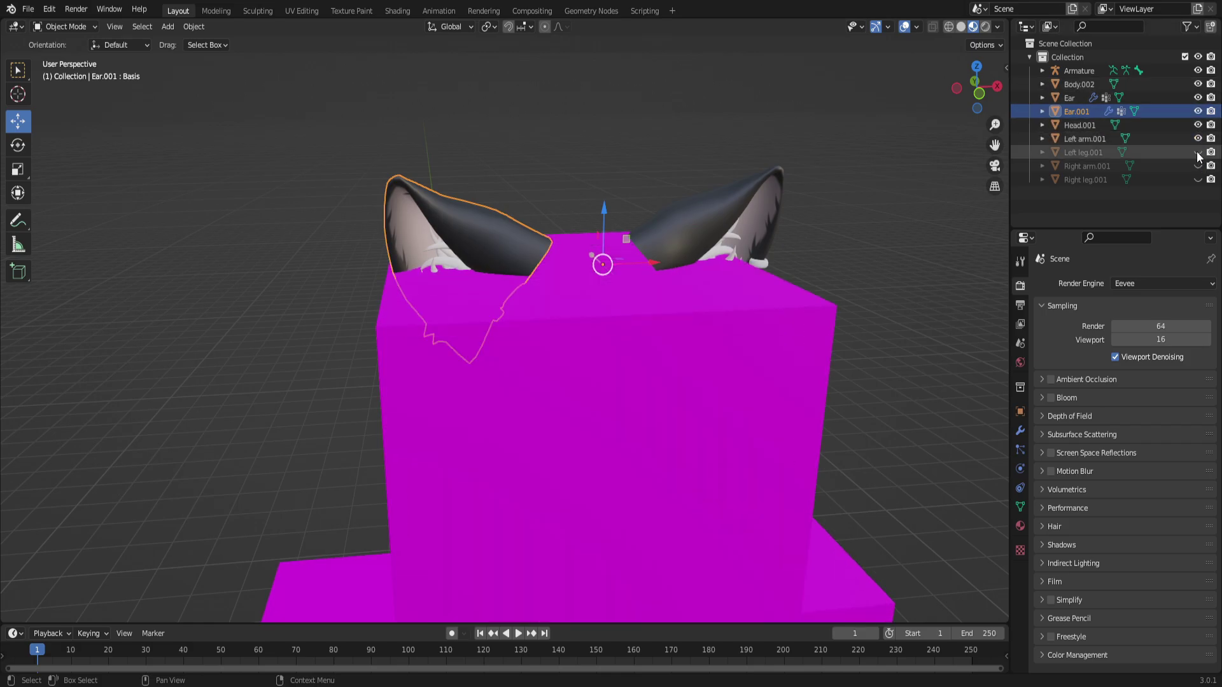
pyautogui.click(1197, 152)
pyautogui.click(1197, 166)
pyautogui.click(1198, 180)
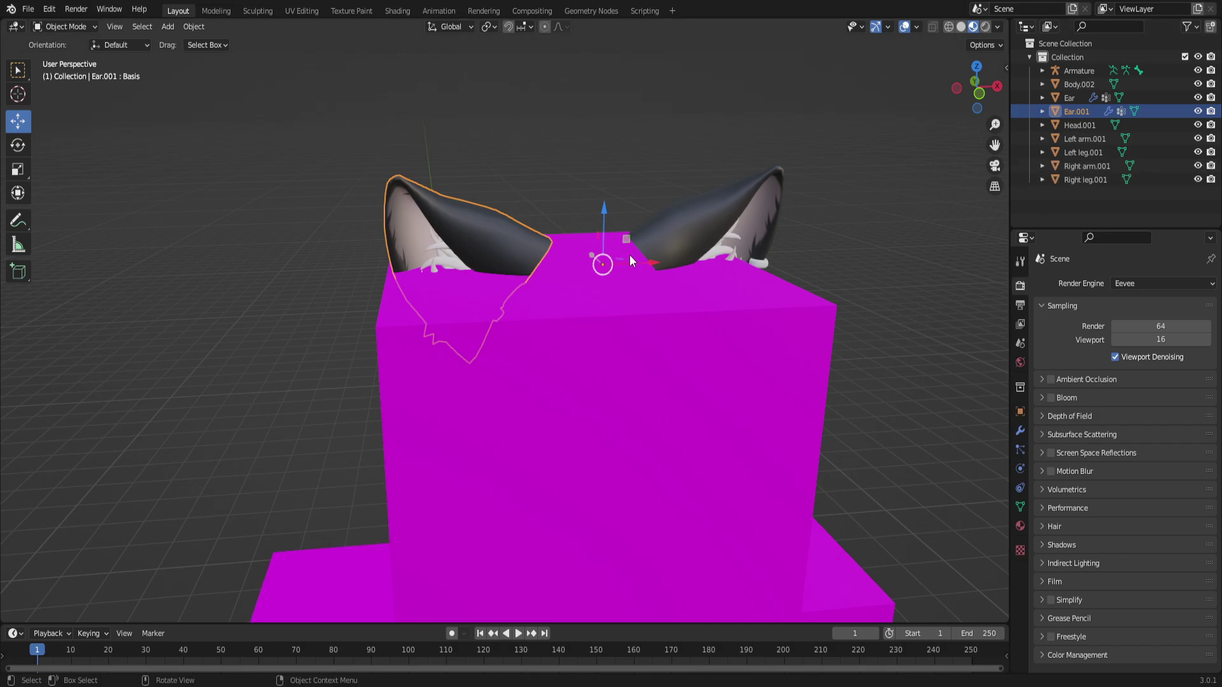
# - Move the separated ear along X, Y and Z so it sits against the upper side of the character's head
pyautogui.moveTo(644, 262); pyautogui.dragTo(575, 289)
pyautogui.moveTo(533, 215); pyautogui.dragTo(536, 230)
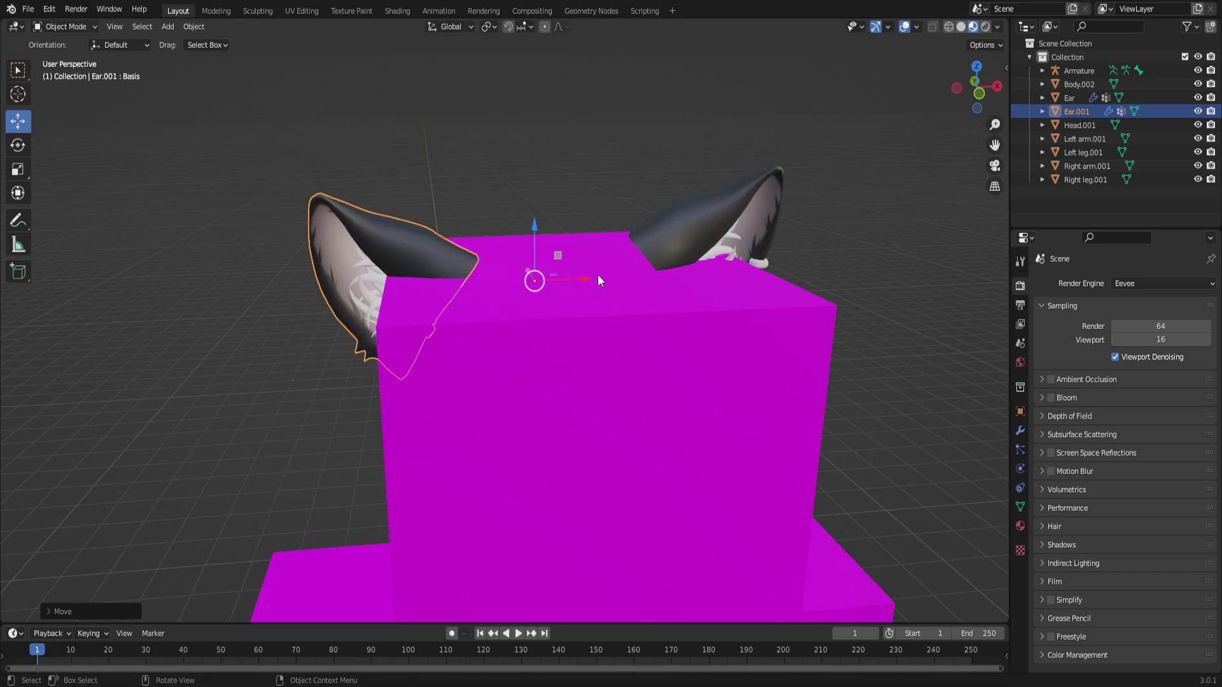
pyautogui.moveTo(976, 86); pyautogui.dragTo(979, 144)
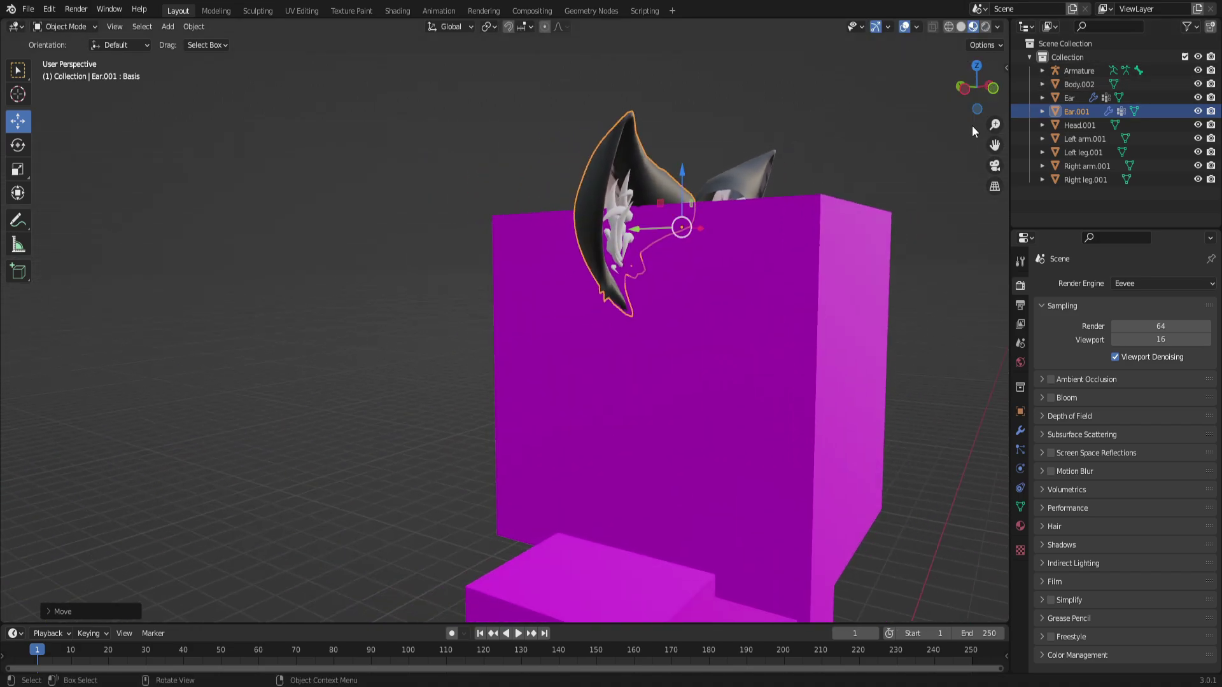
pyautogui.moveTo(645, 229); pyautogui.dragTo(703, 226)
pyautogui.moveTo(948, 90); pyautogui.dragTo(903, 139)
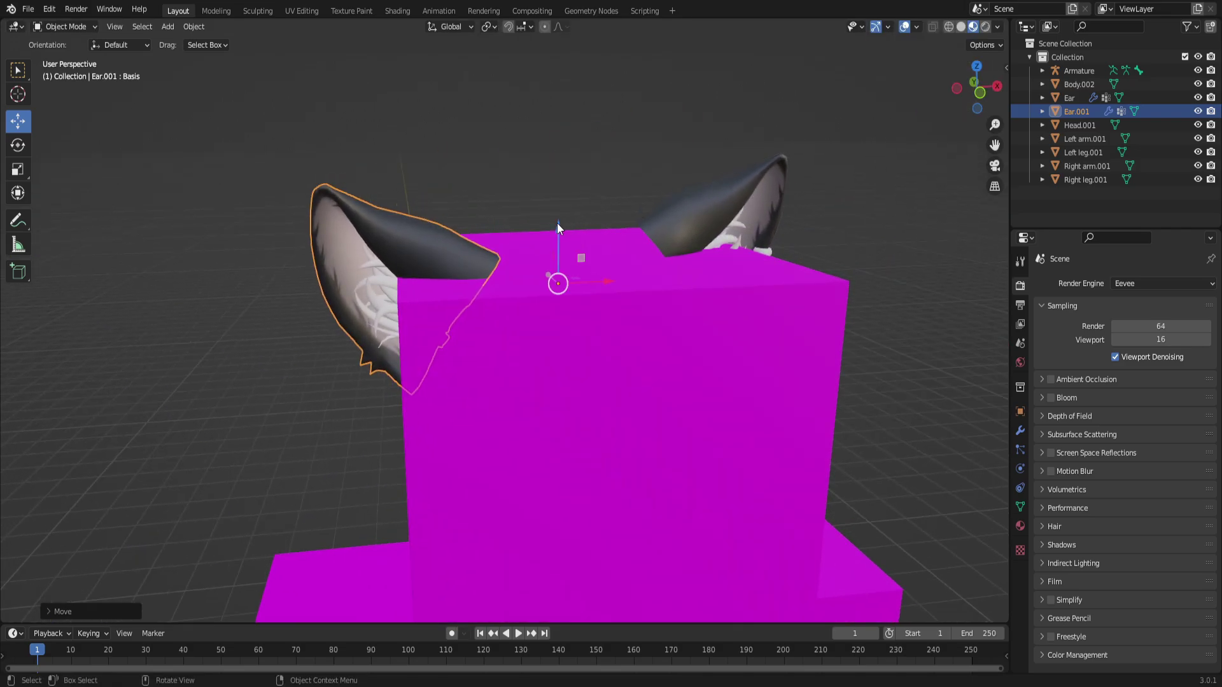
pyautogui.moveTo(556, 222); pyautogui.dragTo(534, 247)
pyautogui.moveTo(582, 301); pyautogui.dragTo(608, 300)
pyautogui.moveTo(584, 254); pyautogui.dragTo(591, 237)
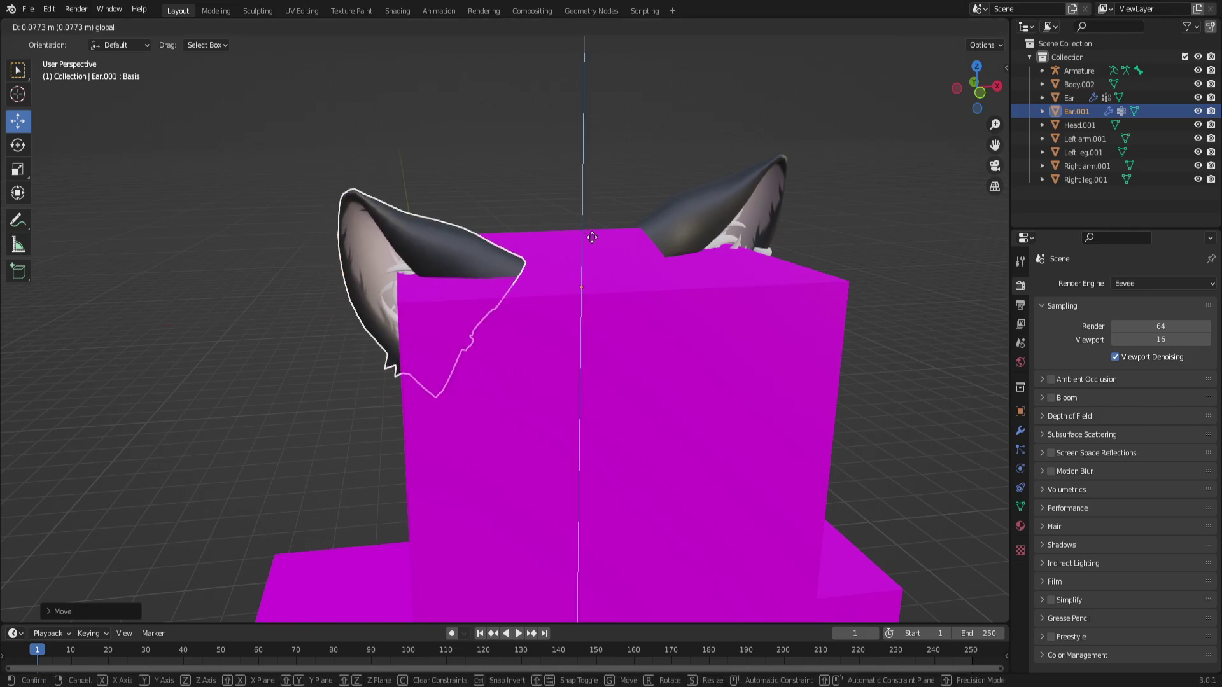
# - Tilt the ear without rings about 7.68° on Y and fine-tune it to about X -0.1316 m and Z 7.8346 m
pyautogui.scroll(-2, 591, 238)
pyautogui.moveTo(974, 89)
pyautogui.mouseDown()
pyautogui.moveTo(929, 102)
pyautogui.moveTo(974, 92)
pyautogui.mouseUp()
pyautogui.click(490, 229)
pyautogui.scroll(4, 602, 270)
pyautogui.moveTo(580, 202); pyautogui.dragTo(579, 210)
pyautogui.click(18, 145)
pyautogui.click(18, 121)
pyautogui.moveTo(637, 239); pyautogui.dragTo(613, 281)
pyautogui.click(18, 145)
pyautogui.click(18, 121)
pyautogui.click(827, 127)
pyautogui.scroll(-2, 827, 128)
pyautogui.moveTo(984, 91)
pyautogui.mouseDown()
pyautogui.moveTo(968, 88)
pyautogui.moveTo(983, 95)
pyautogui.mouseUp()
pyautogui.click(450, 188)
pyautogui.click(846, 166)
pyautogui.scroll(-4, 847, 165)
pyautogui.scroll(3, 809, 254)
pyautogui.hotkey('ctrl', 'z')
# - Show the transform values and set the ringed ear's X location to 0.1316 m, mirroring the other ear
pyautogui.press('n')
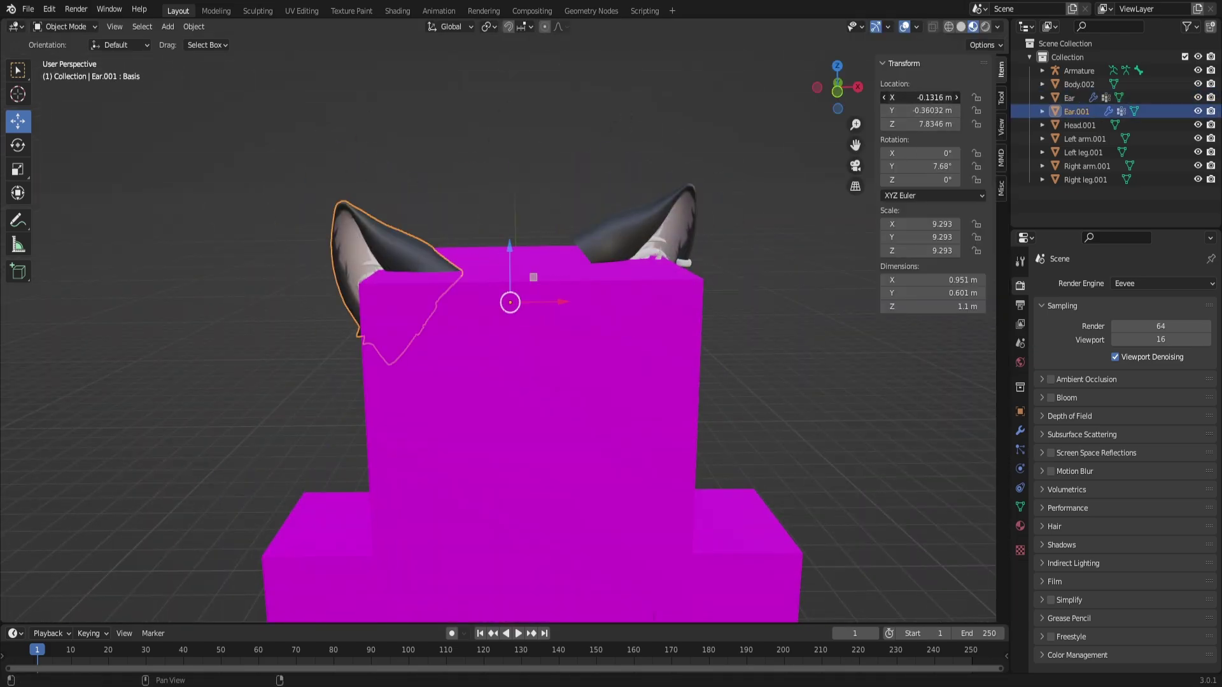
pyautogui.click(919, 97)
pyautogui.hotkey('ctrl', 'c')
pyautogui.click(633, 211)
pyautogui.click(920, 98)
pyautogui.hotkey('ctrl', 'v')
pyautogui.press('Return')
pyautogui.click(382, 235)
pyautogui.click(628, 222)
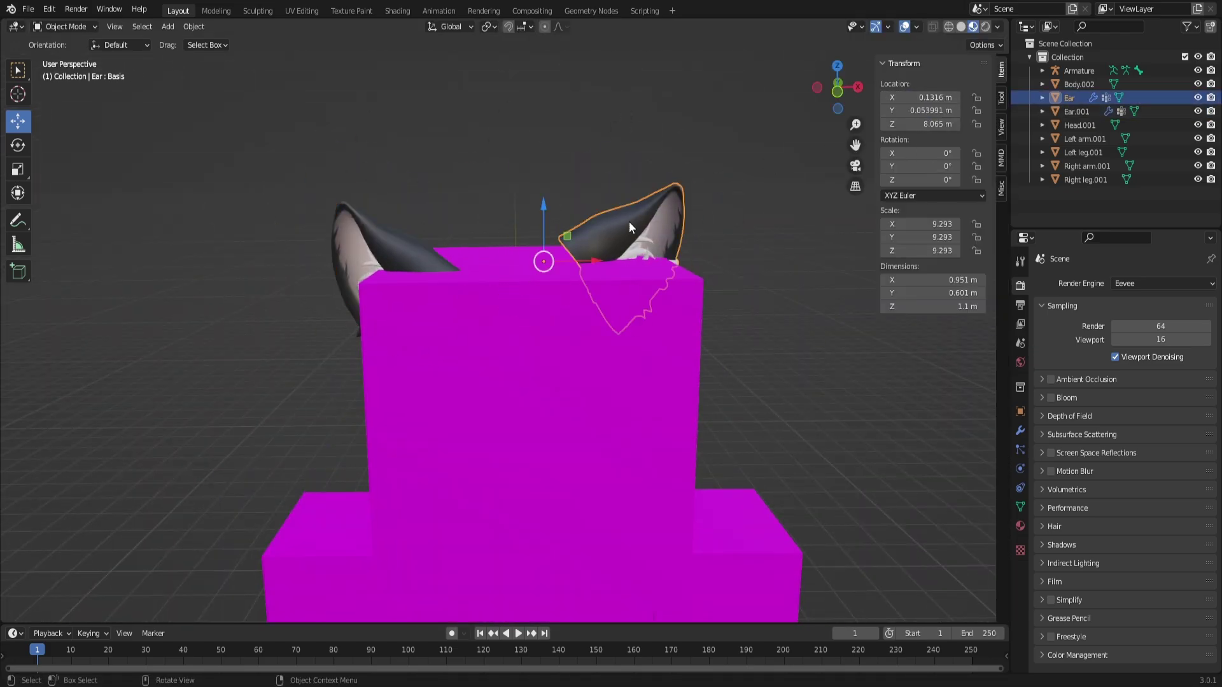
# - Set the ringed ear's Y location to -0.36031 m to match the ear without rings
pyautogui.hotkey('ctrl', 'v')
pyautogui.click(382, 235)
pyautogui.click(919, 97)
pyautogui.click(630, 223)
pyautogui.hotkey('ctrl', 'v')
pyautogui.hotkey('ctrl', 'z')
pyautogui.hotkey('ctrl', 'z')
# - Try to copy the Z location of the ear without rings, 7.83458 m, to the ringed ear
pyautogui.click(920, 123)
pyautogui.hotkey('ctrl', 'c')
pyautogui.click(630, 223)
pyautogui.click(920, 124)
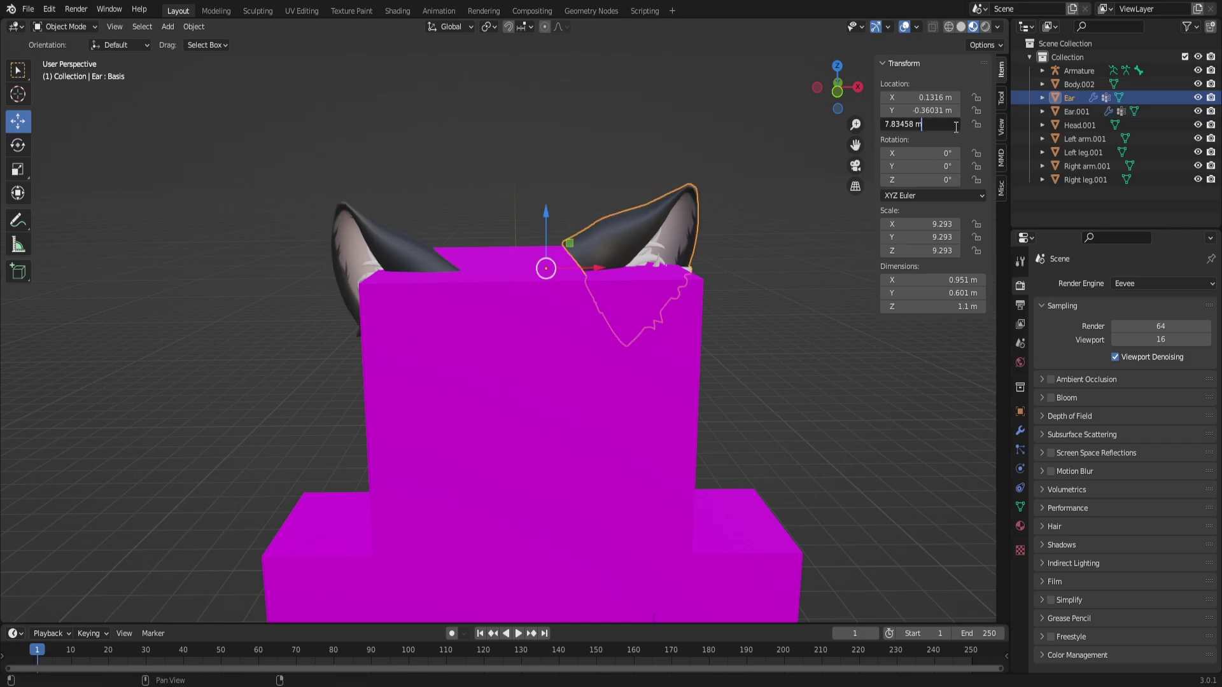
pyautogui.hotkey('ctrl', 'v')
pyautogui.press('Return')
# - Copy the Y rotation of the ear without rings to the ringed ear and negate it to -7.68°
pyautogui.scroll(2, 597, 288)
pyautogui.click(375, 223)
pyautogui.click(919, 166)
pyautogui.click(710, 187)
pyautogui.hotkey('ctrl', 'v')
pyautogui.click(919, 166)
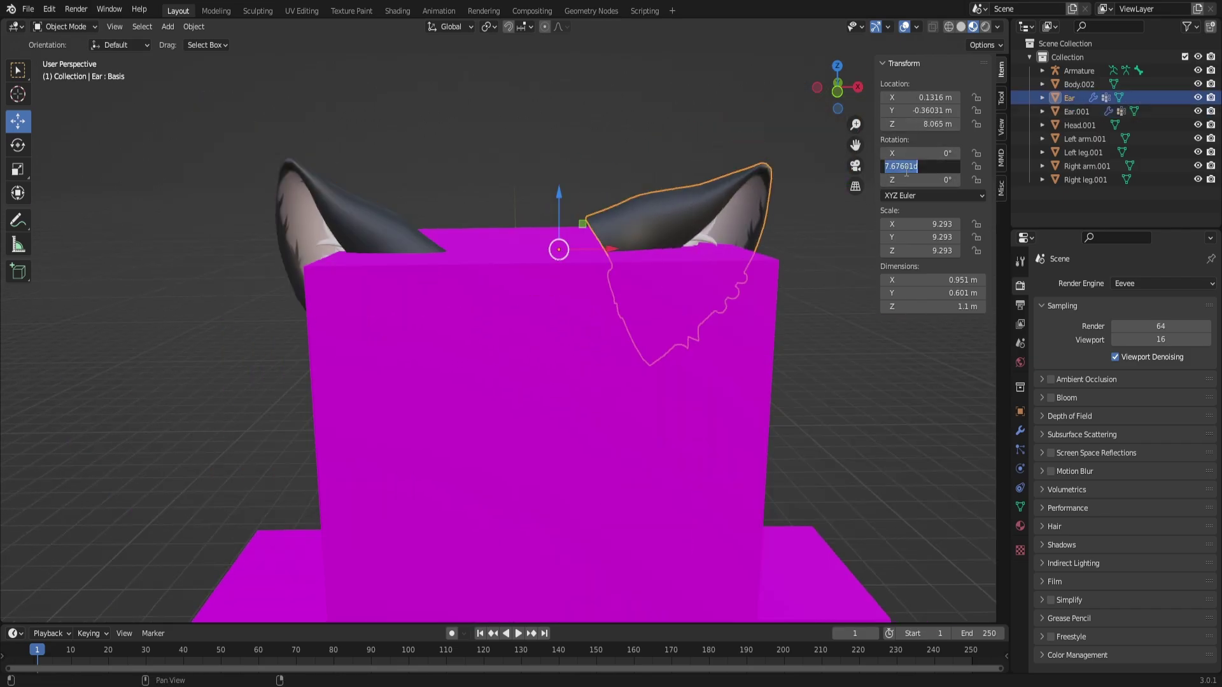
pyautogui.write('-')
pyautogui.press('Return')
# - Move the ringed ear along X to about 0.3534 m and along Z to about 7.8696 m
pyautogui.press('g')
pyautogui.press('x')
pyautogui.click(753, 165)
pyautogui.press('g')
pyautogui.press('z')
pyautogui.click(375, 223)
pyautogui.click(743, 201)
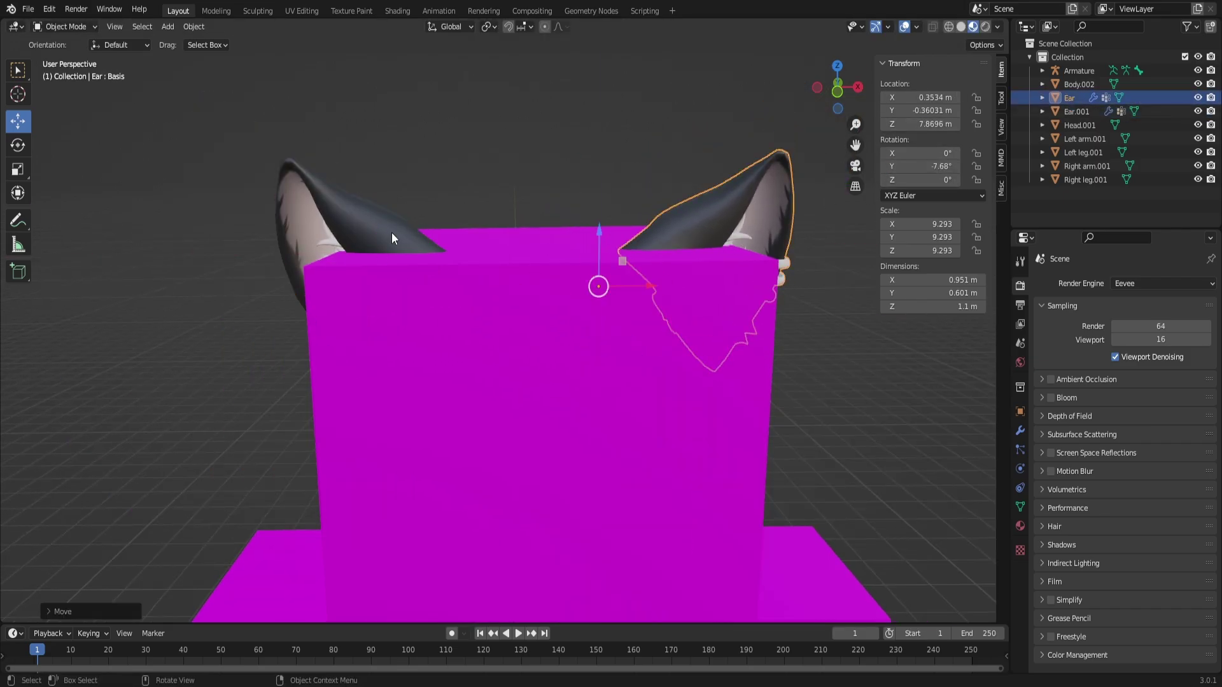
# - Shift the ringed ear further outward along X to about 0.3786 m, matching the opposite ear's overhang
pyautogui.moveTo(855, 145); pyautogui.dragTo(700, 111)
pyautogui.keyDown('shift'); pyautogui.moveTo(123, 191); pyautogui.dragTo(257, 197, button='middle'); pyautogui.keyUp('shift')
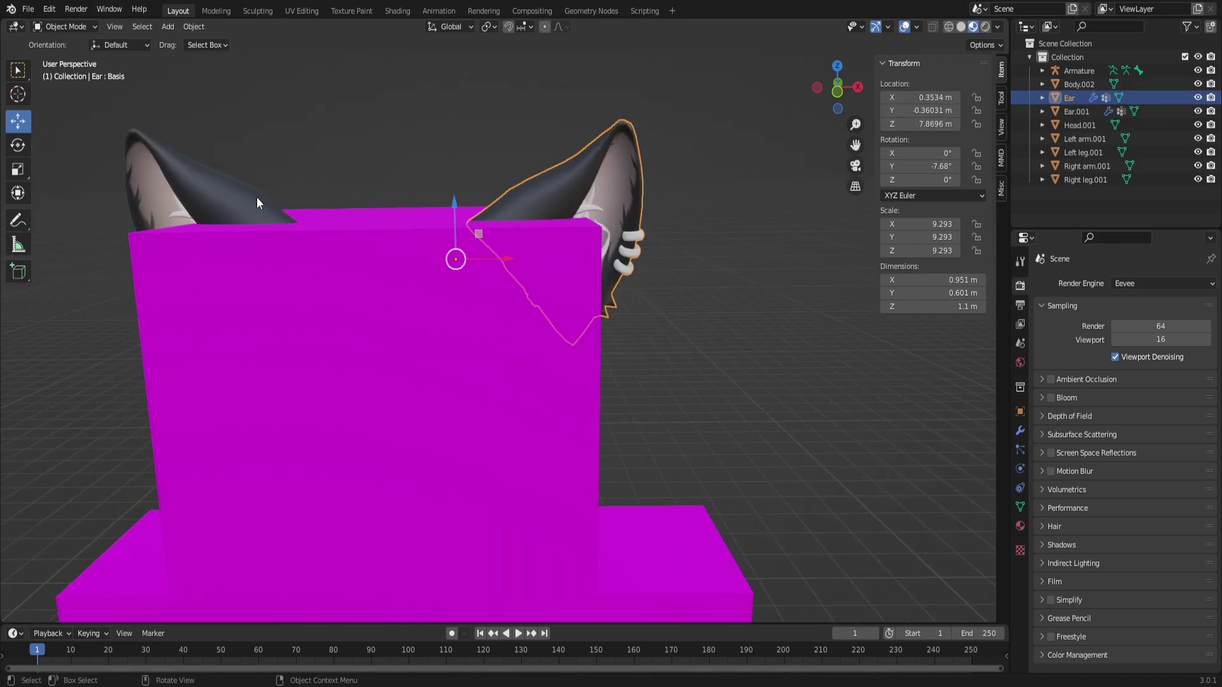
pyautogui.moveTo(837, 87)
pyautogui.mouseDown()
pyautogui.moveTo(904, 88)
pyautogui.moveTo(838, 87)
pyautogui.mouseUp()
pyautogui.moveTo(498, 236); pyautogui.dragTo(508, 236)
pyautogui.moveTo(838, 87); pyautogui.dragTo(856, 76)
pyautogui.moveTo(542, 200); pyautogui.dragTo(475, 194, button='middle')
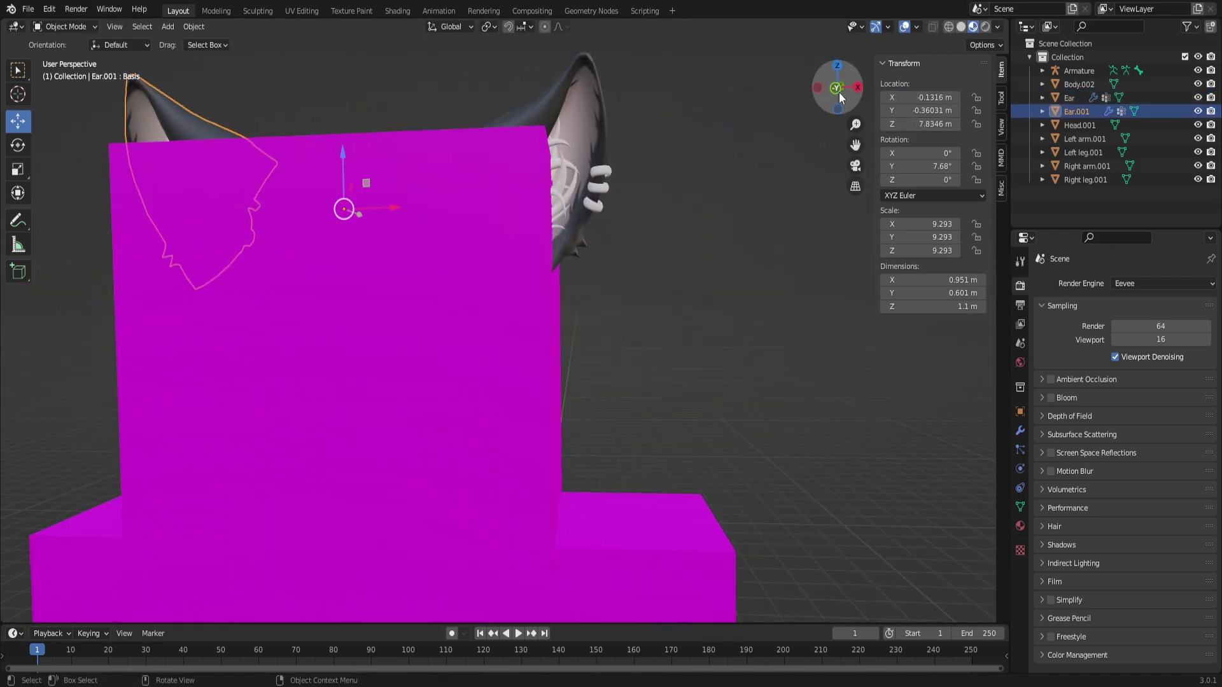
pyautogui.press('g')
pyautogui.press('x')
pyautogui.click(483, 196)
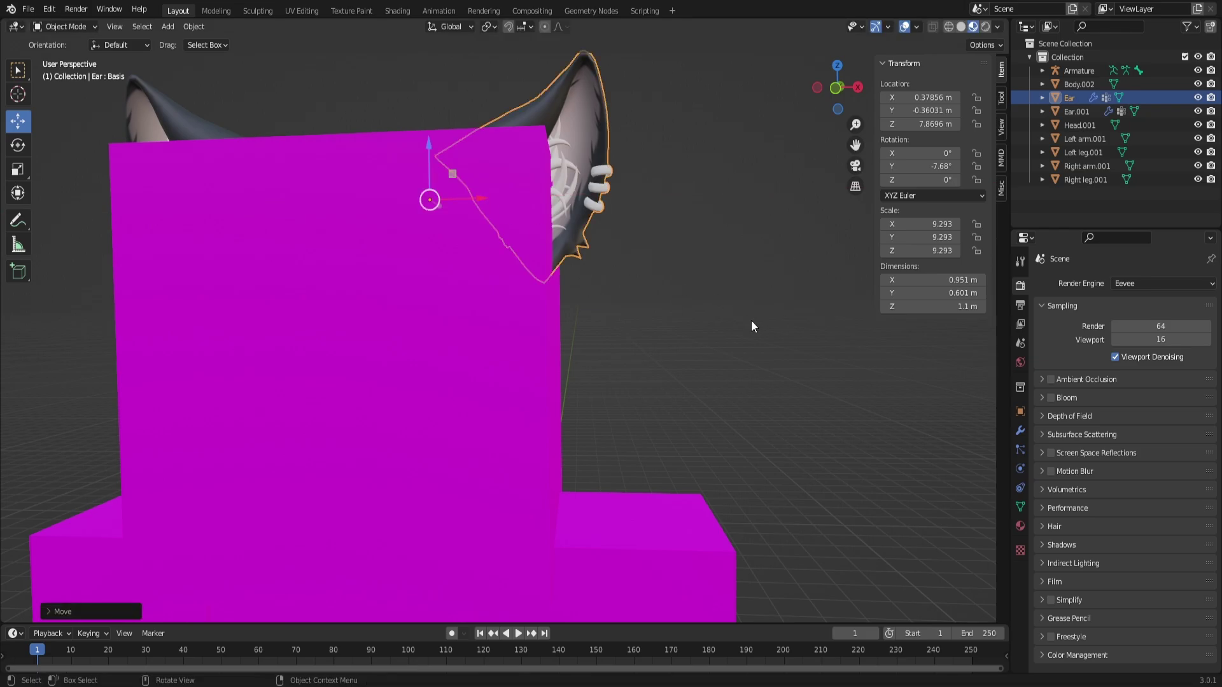
# - Select both ears and join them into a single object
pyautogui.click(752, 323)
pyautogui.moveTo(848, 97); pyautogui.dragTo(1063, 61)
pyautogui.scroll(-4, 677, 198)
pyautogui.click(527, 256)
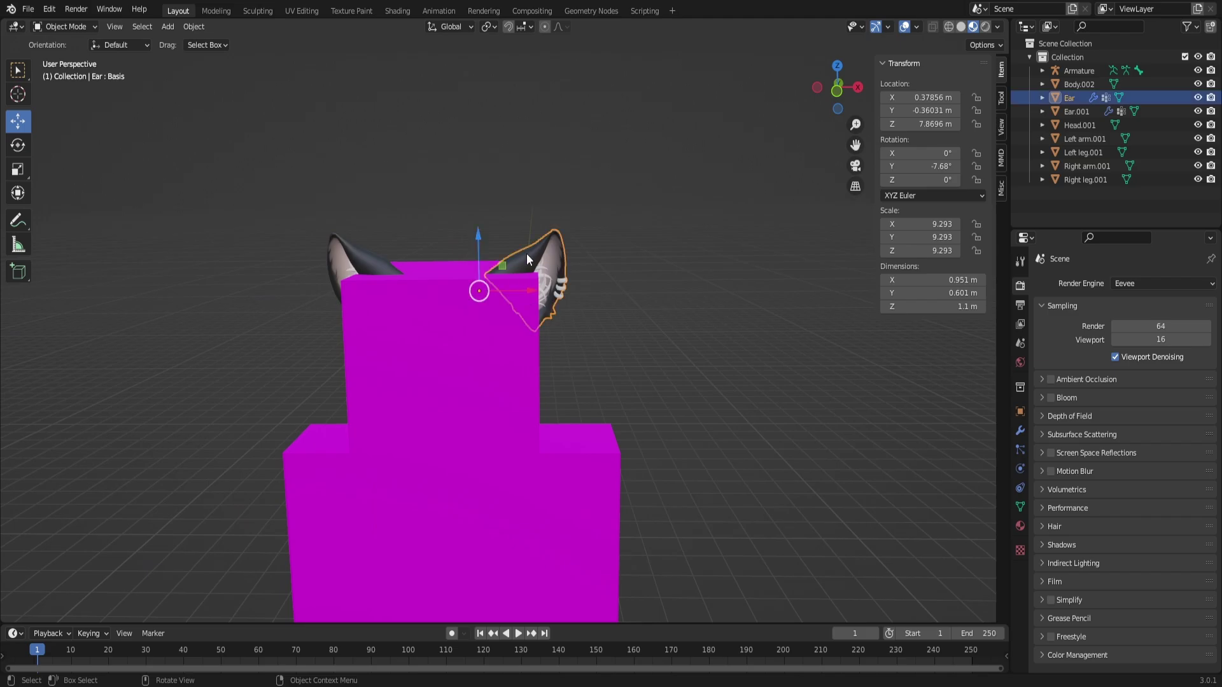
pyautogui.keyDown('shift'); pyautogui.click(369, 253); pyautogui.keyUp('shift')
pyautogui.rightClick(388, 223)
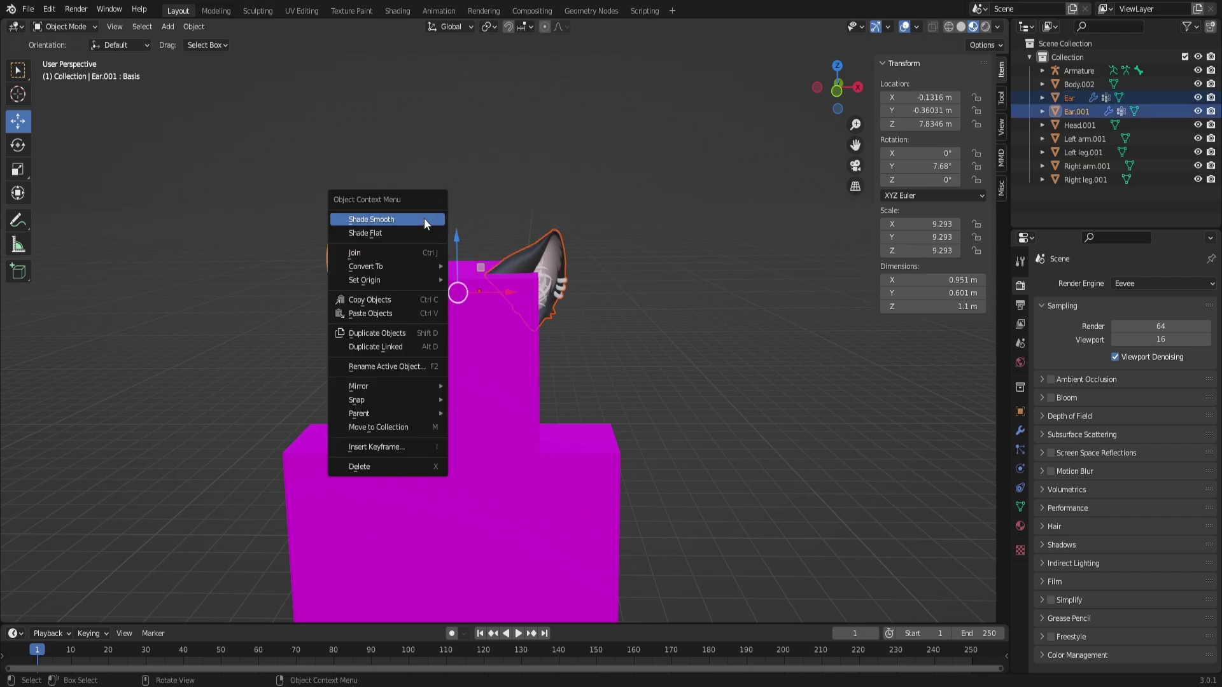
pyautogui.click(361, 252)
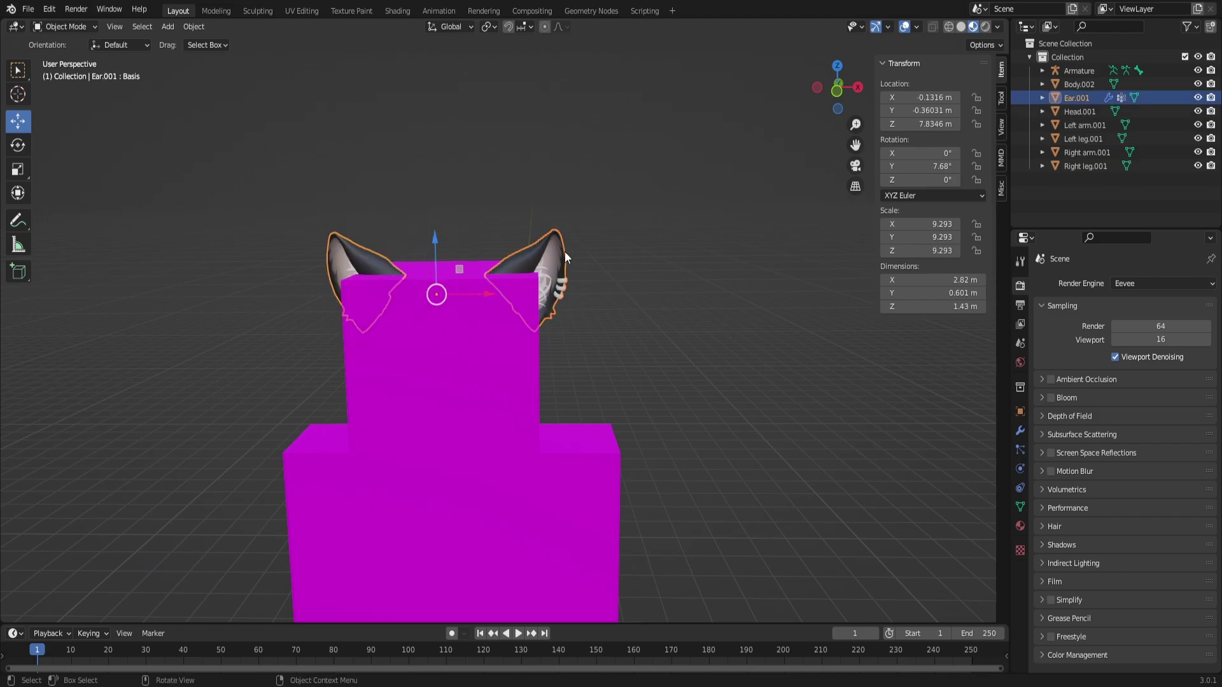
# - Delete the body, head, arm and leg meshes, keeping only the armature and the joined ears
pyautogui.scroll(4, 378, 275)
pyautogui.scroll(-2, 418, 259)
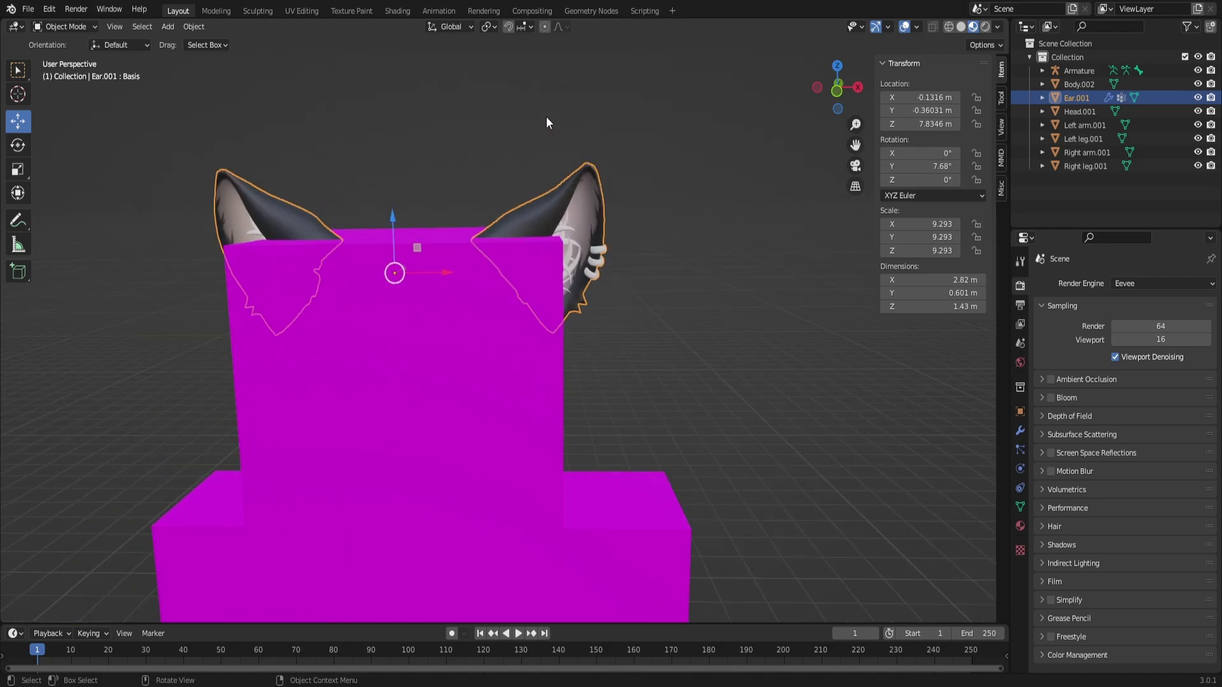
pyautogui.moveTo(856, 145); pyautogui.dragTo(976, 61)
pyautogui.scroll(-3, 524, 121)
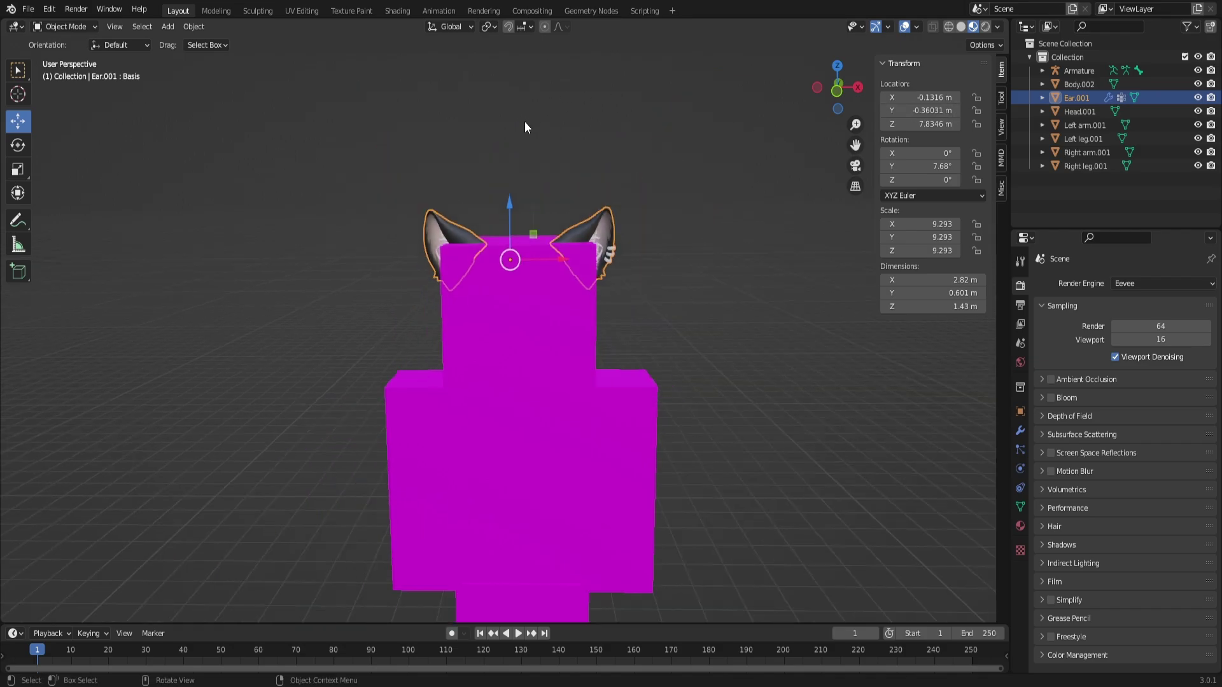
pyautogui.scroll(3, 624, 159)
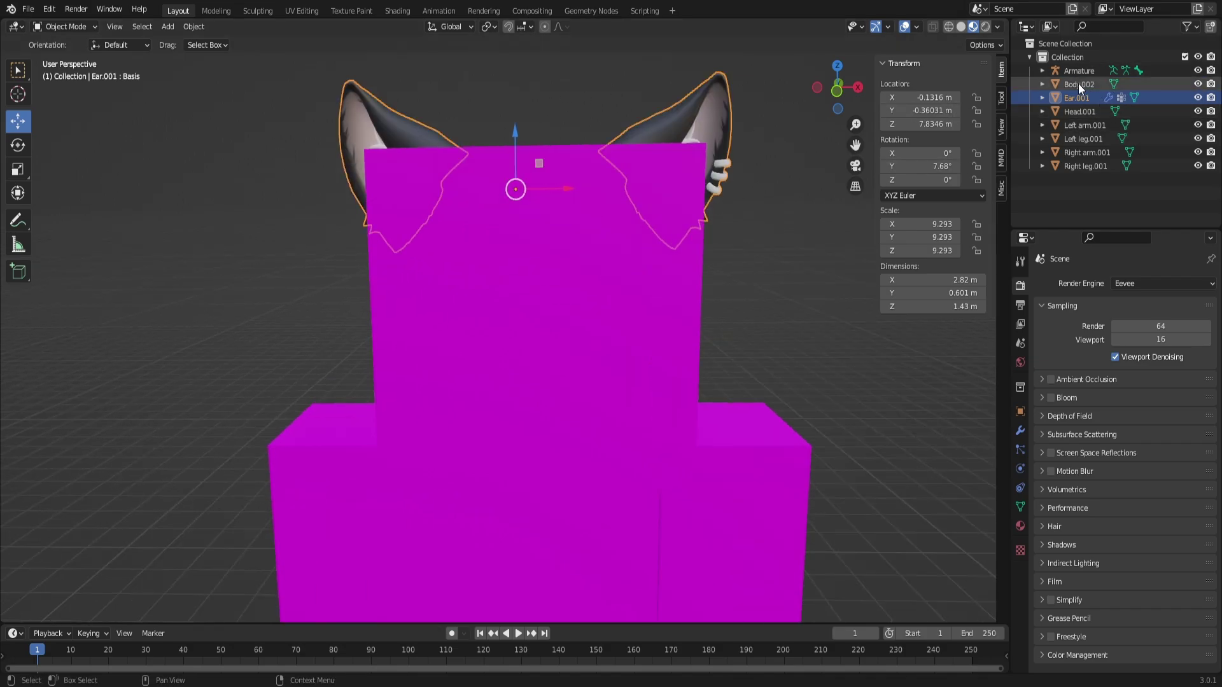
pyautogui.click(1081, 84)
pyautogui.press('Delete')
pyautogui.click(1079, 97)
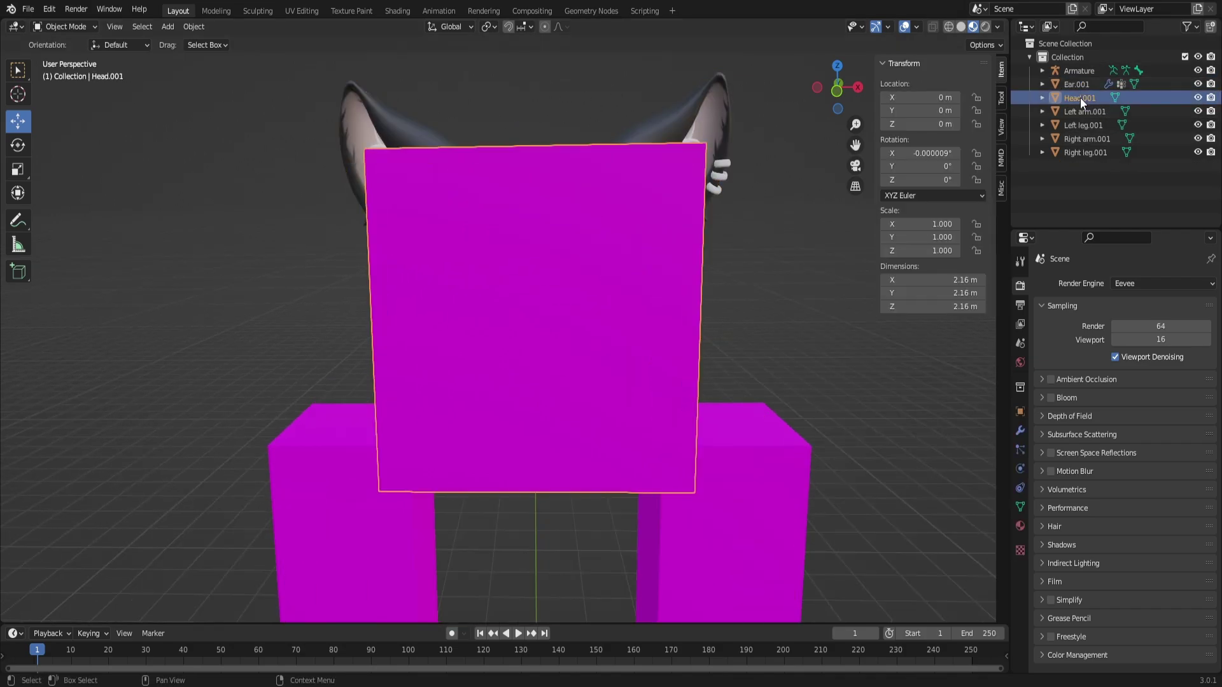
pyautogui.press('Delete')
pyautogui.click(1079, 97)
pyautogui.press('Delete')
pyautogui.click(1079, 97)
pyautogui.press('Delete')
pyautogui.click(1079, 97)
pyautogui.press('Delete')
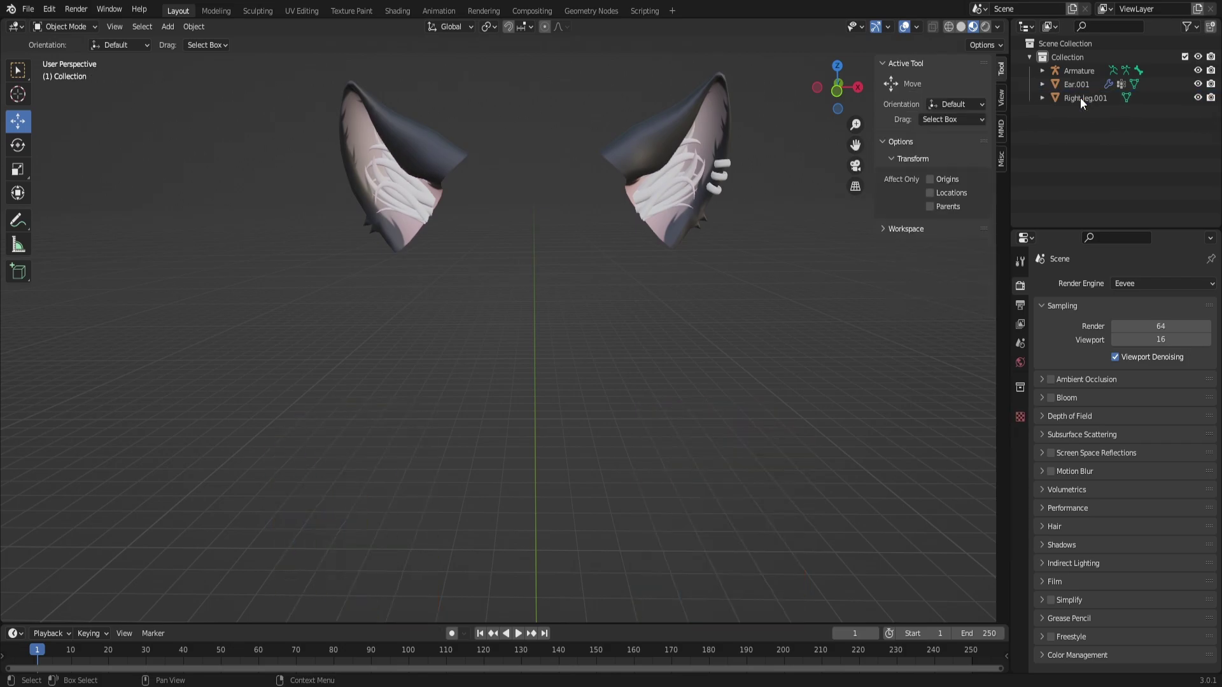
pyautogui.click(1079, 98)
pyautogui.press('Delete')
# - Move the armature up along Z to about 6.238 m and along X to about -0.903 m, beneath the ear without rings
pyautogui.click(1081, 84)
pyautogui.scroll(-5, 485, 238)
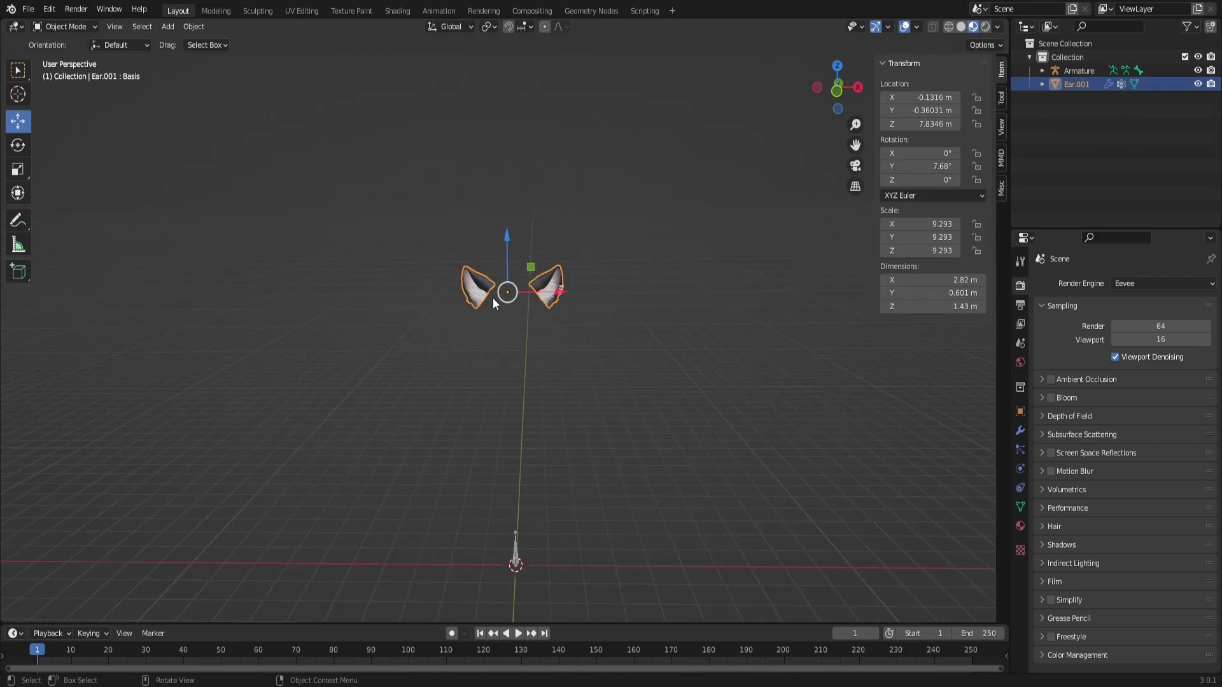
pyautogui.click(517, 557)
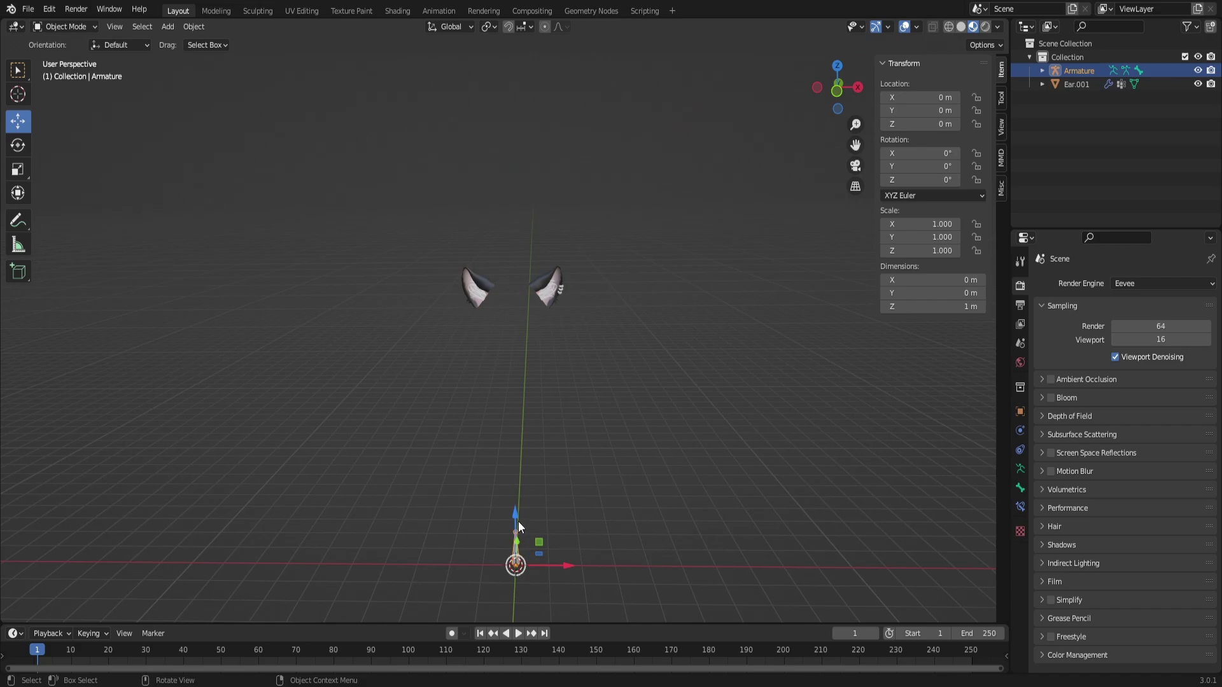
pyautogui.moveTo(518, 524); pyautogui.dragTo(523, 297)
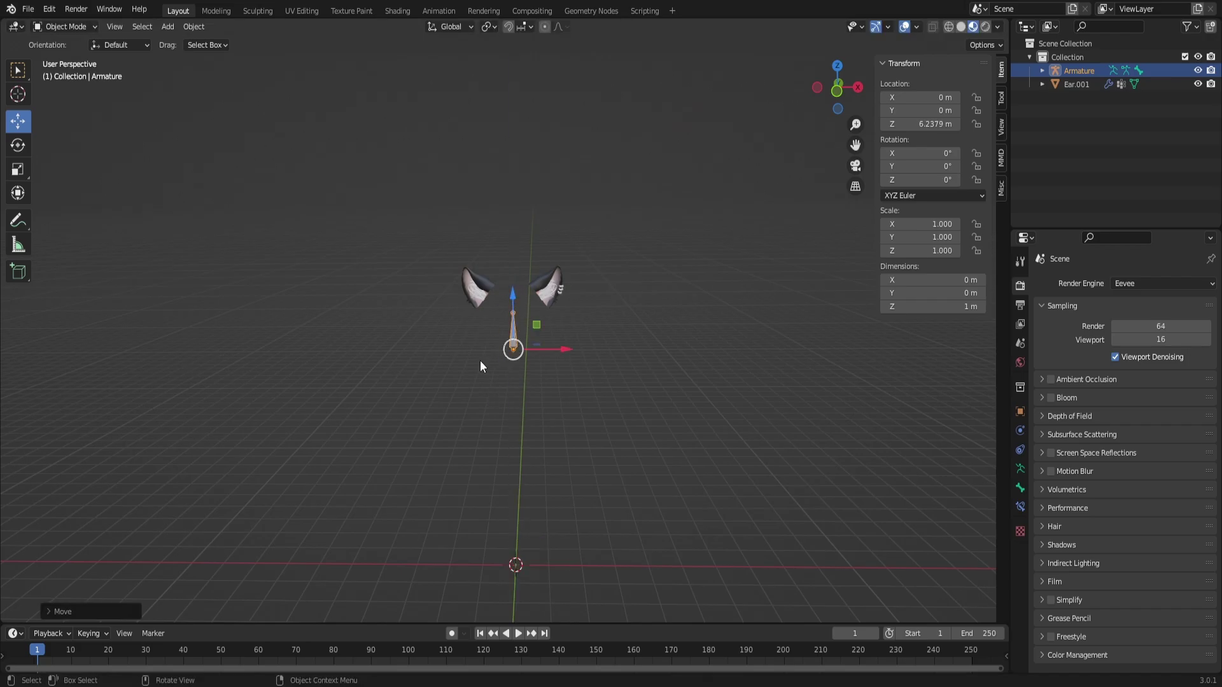
pyautogui.scroll(5, 603, 355)
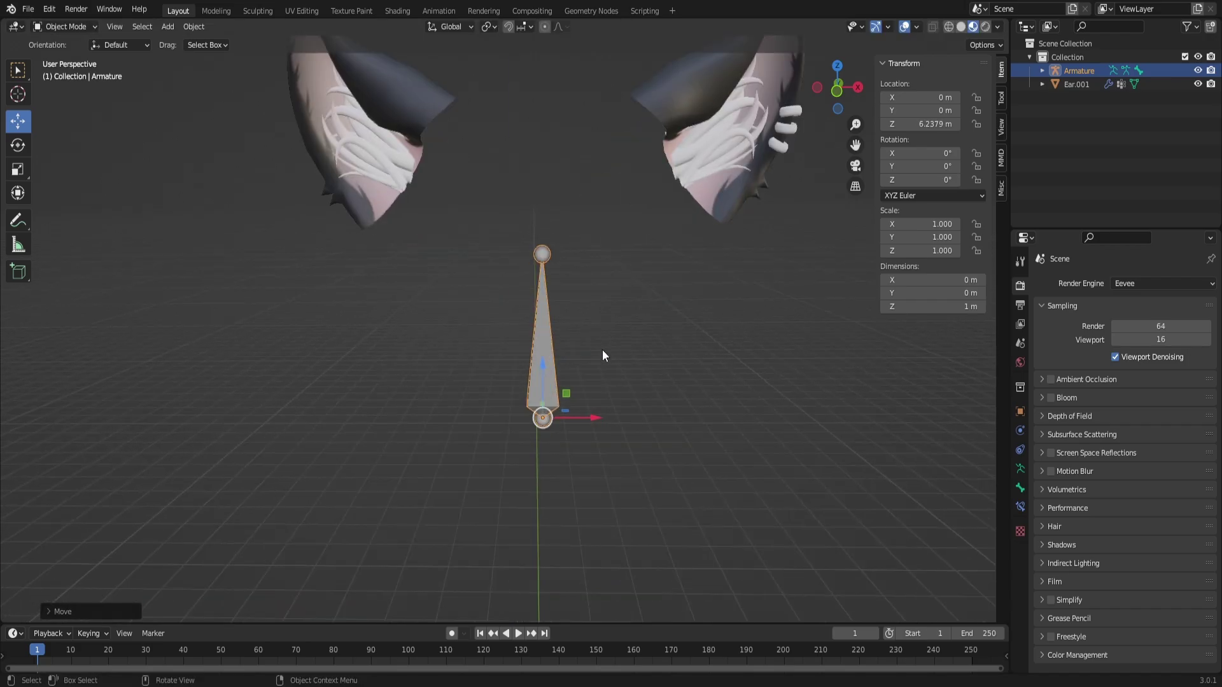
pyautogui.moveTo(600, 420); pyautogui.dragTo(380, 264)
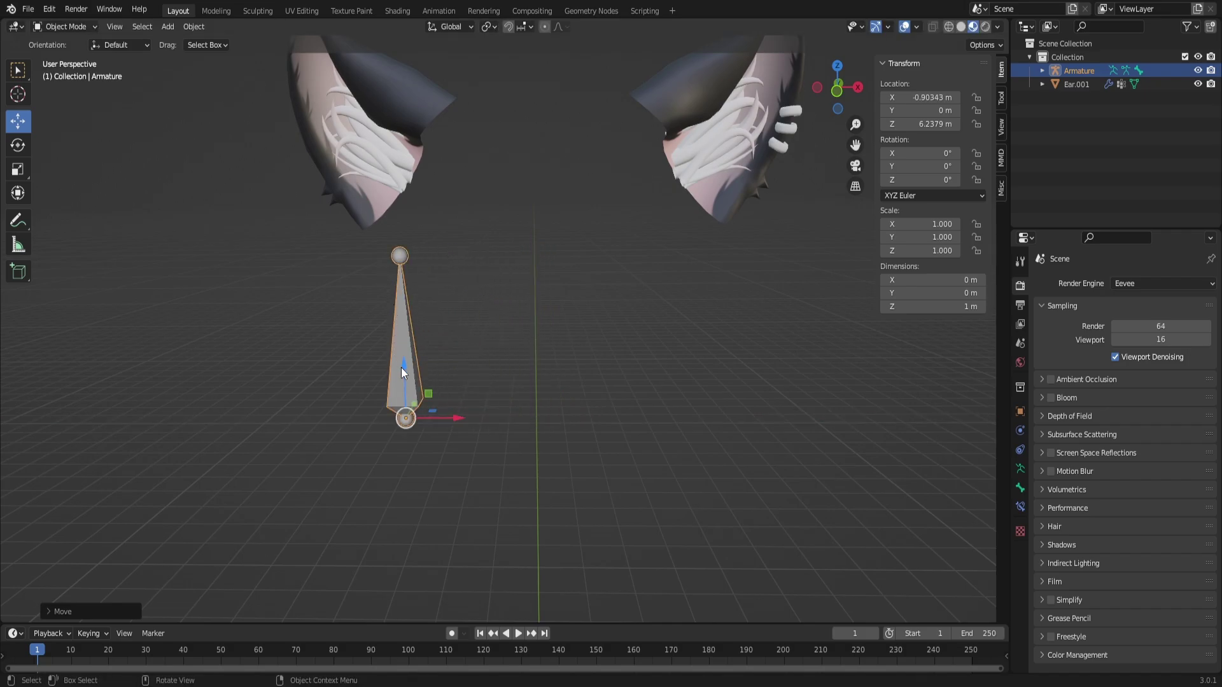
# - Raise the armature along Z to about 7.480 m and set its viewport display to In Front
pyautogui.moveTo(402, 372); pyautogui.dragTo(396, 169)
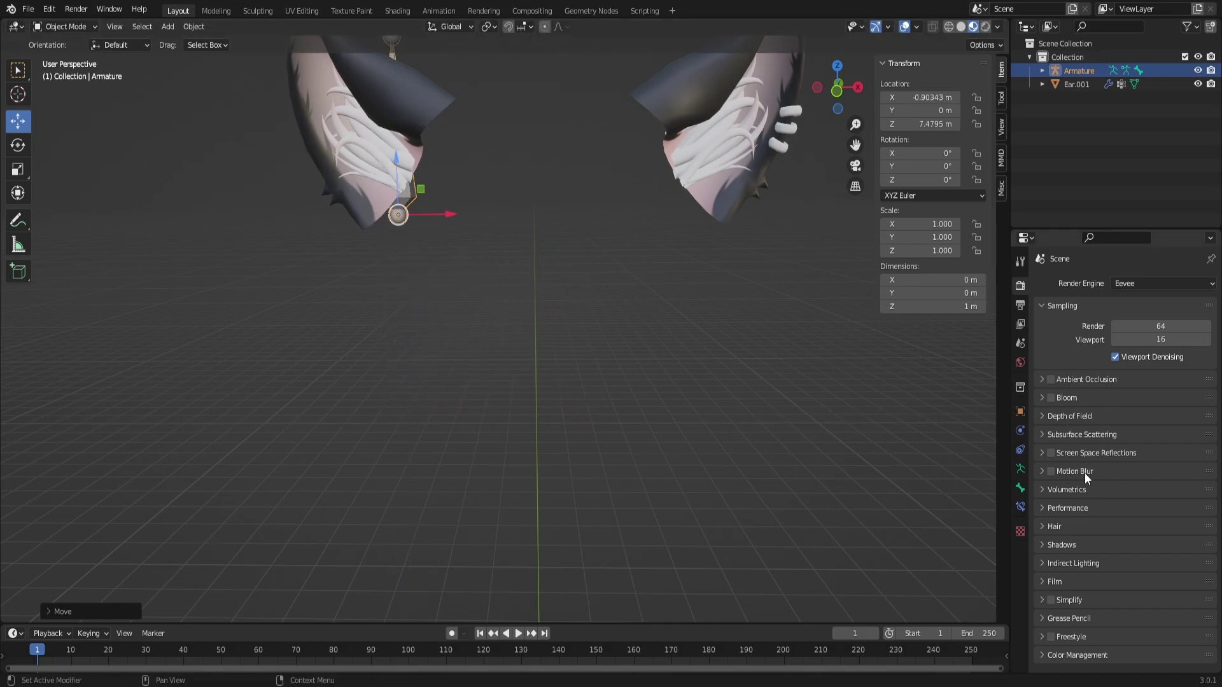
pyautogui.click(1020, 469)
pyautogui.click(1049, 481)
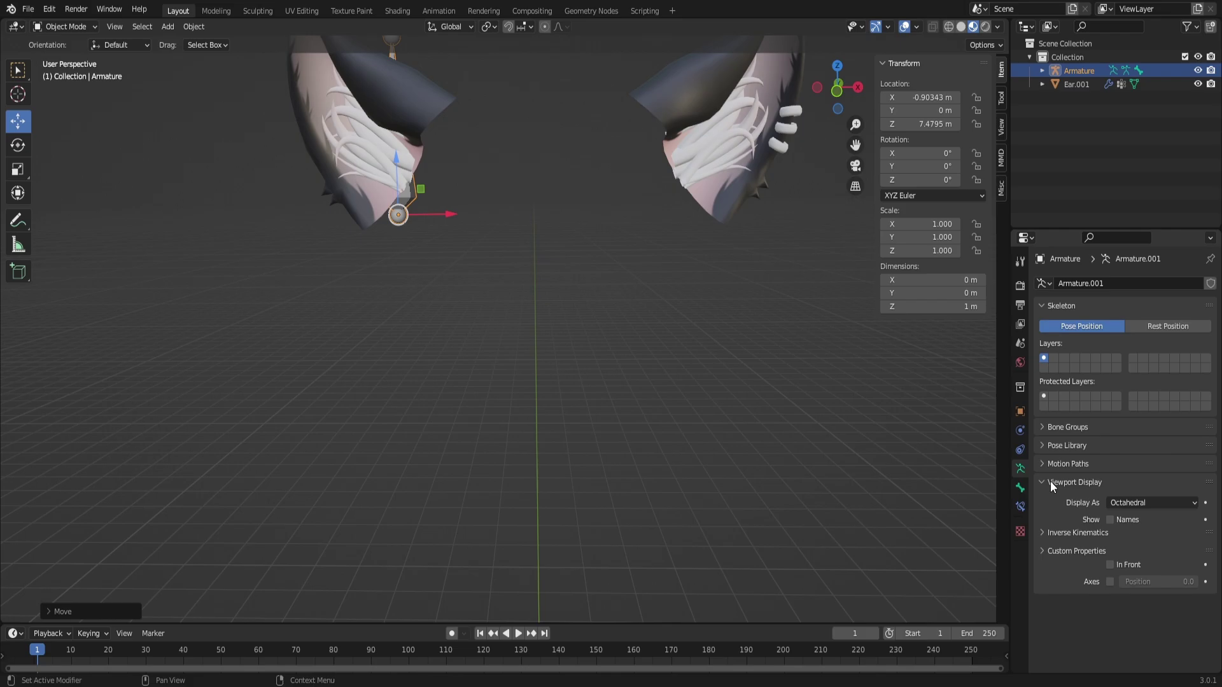
pyautogui.click(1111, 564)
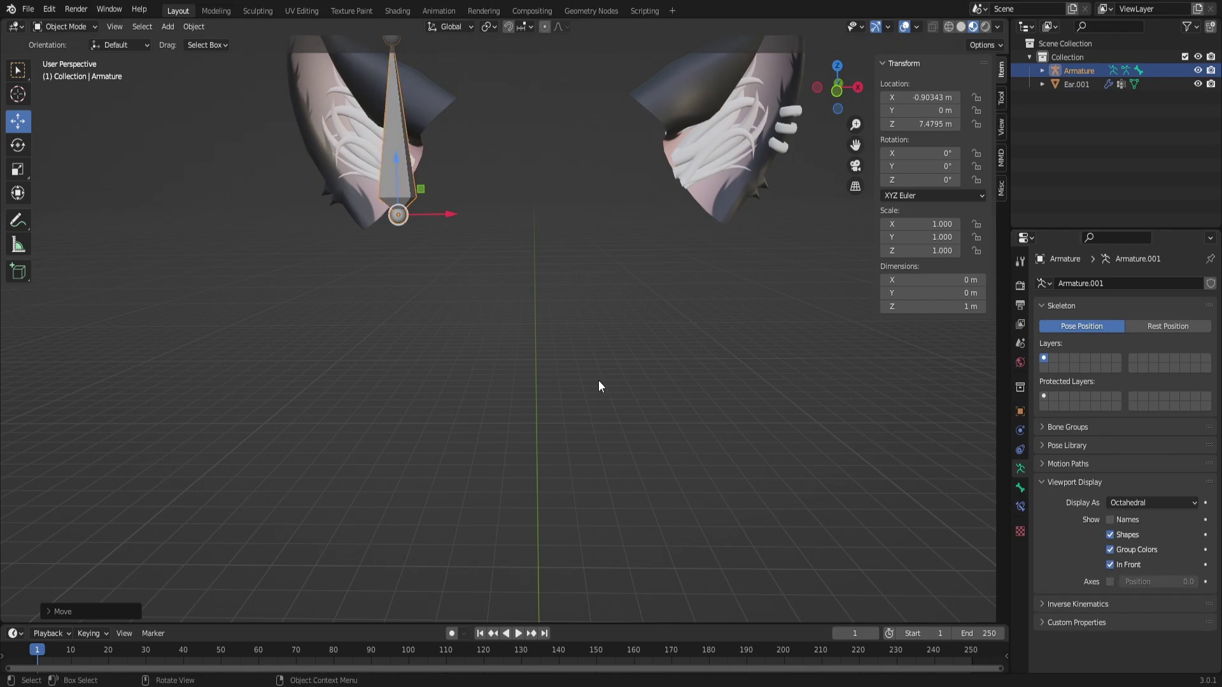
# - Move the armature along Y to about -0.230 m at the ear's base, temporarily disabling In Front to judge its depth
pyautogui.moveTo(837, 86); pyautogui.dragTo(303, 272)
pyautogui.moveTo(850, 92); pyautogui.dragTo(814, 148)
pyautogui.scroll(5, 666, 215)
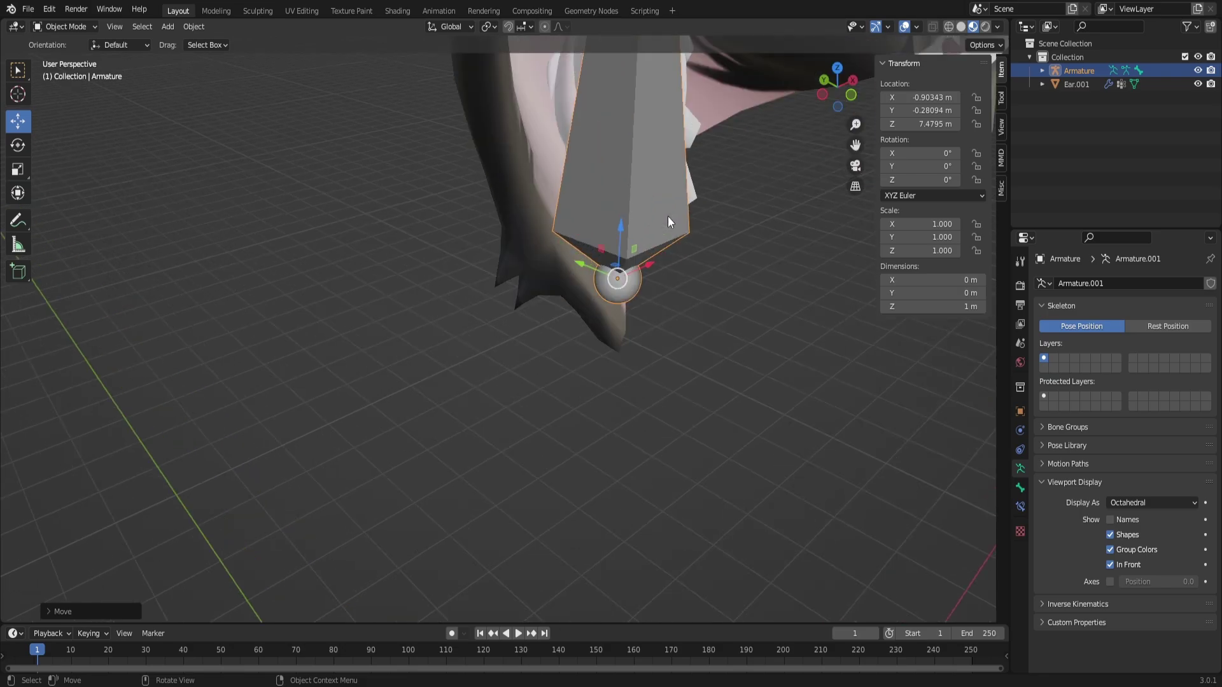
pyautogui.click(1111, 564)
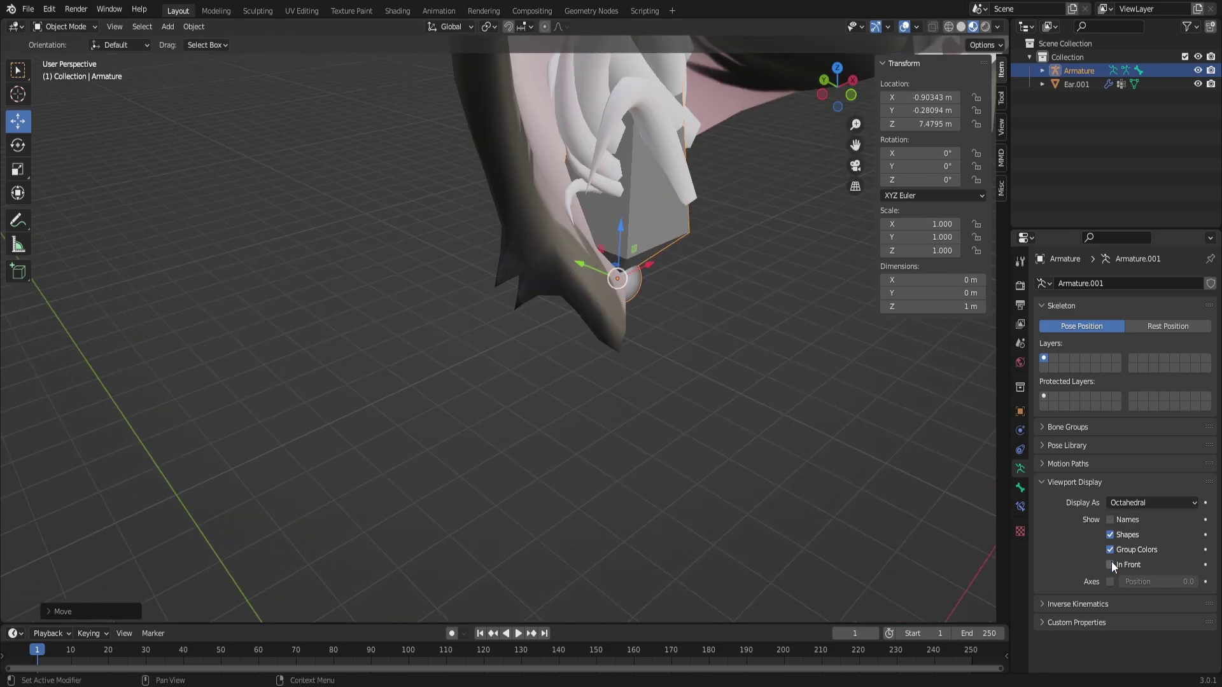
pyautogui.moveTo(857, 143); pyautogui.dragTo(803, 413)
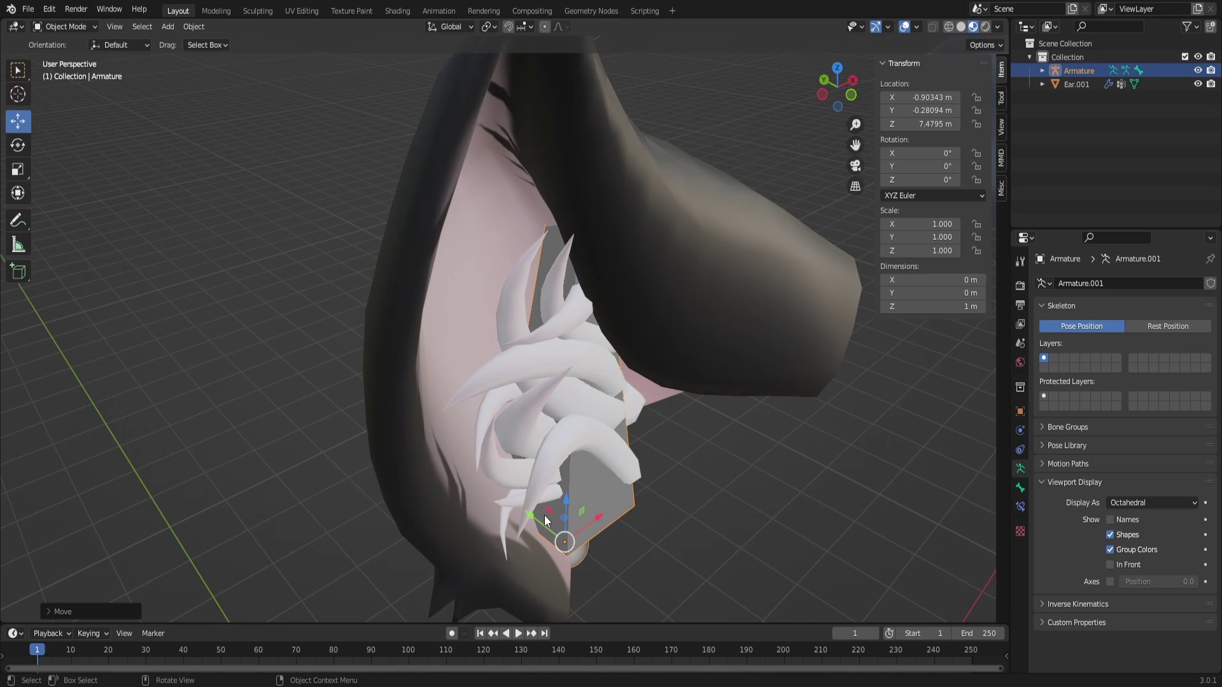
pyautogui.moveTo(545, 520); pyautogui.dragTo(528, 507)
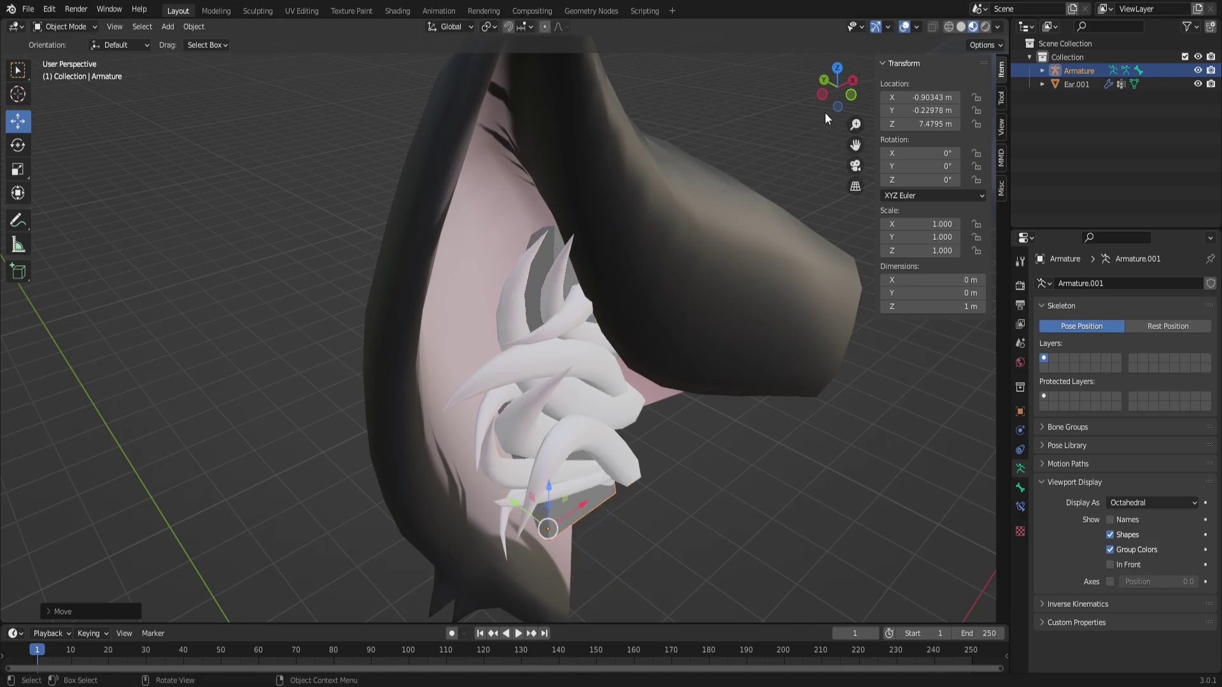
pyautogui.moveTo(826, 107); pyautogui.dragTo(751, 127)
pyautogui.moveTo(891, 382); pyautogui.dragTo(972, 425, button='middle')
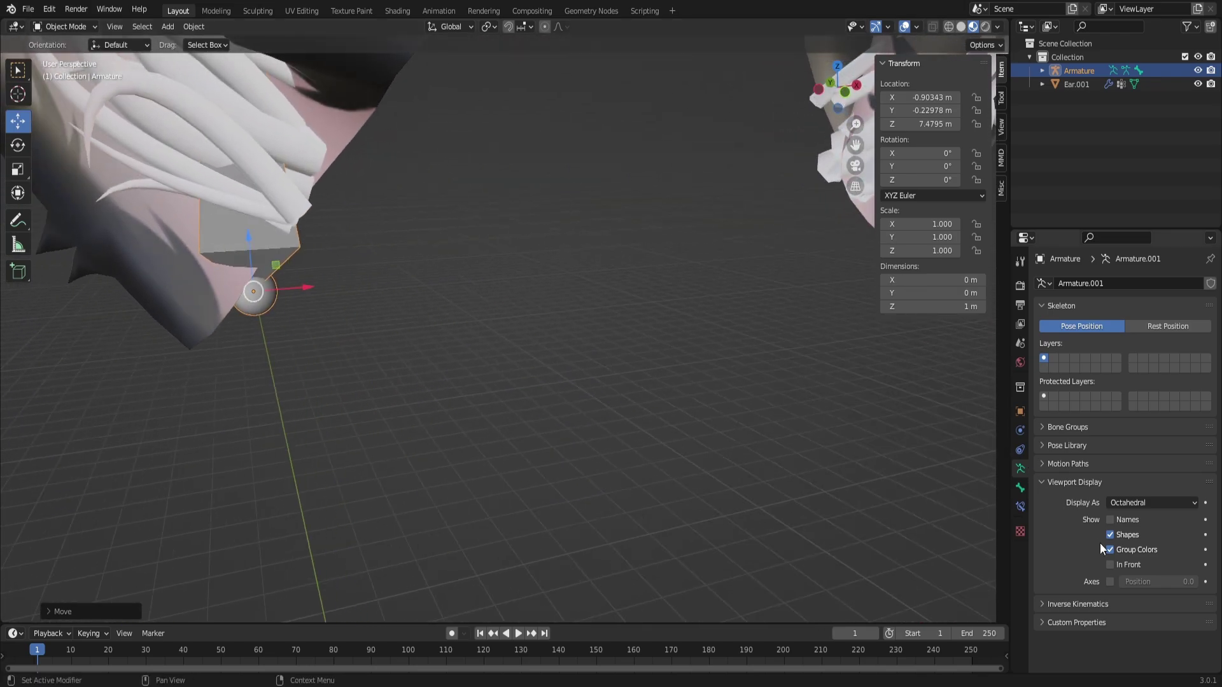
pyautogui.click(1111, 564)
pyautogui.press('KP_Decimal')
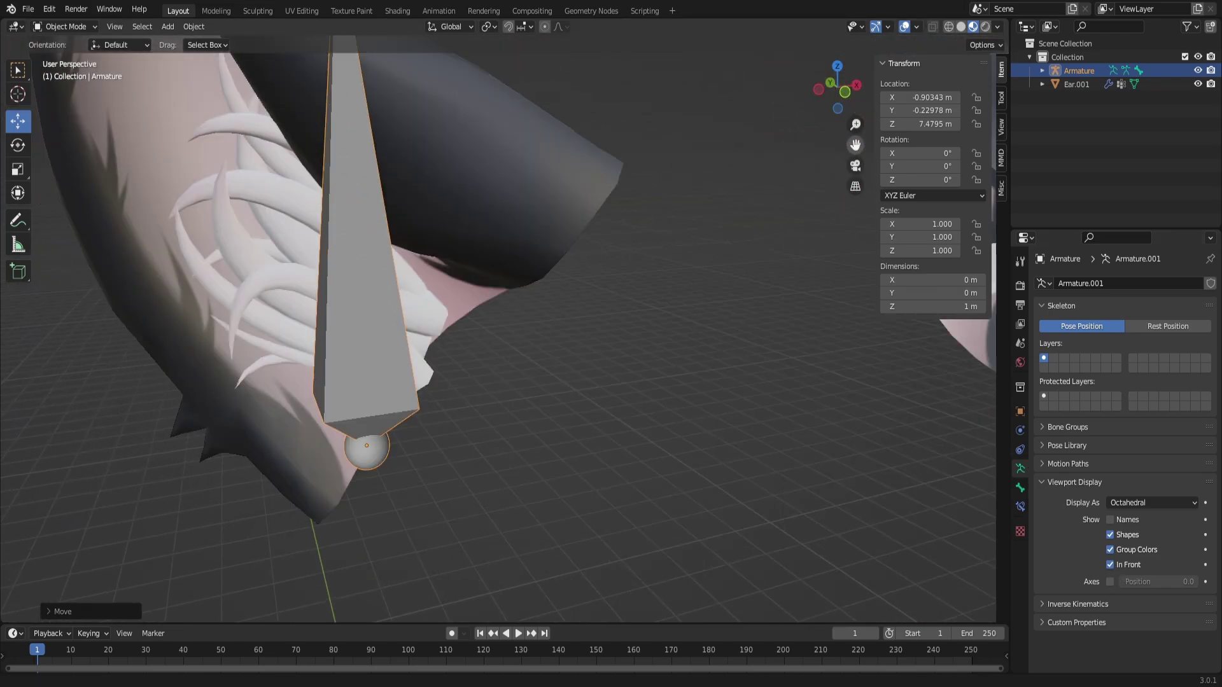
# - Edit the armature and shorten its bone by moving the tail to X about -0.078 m and Z about 0.335 m
pyautogui.click(63, 26)
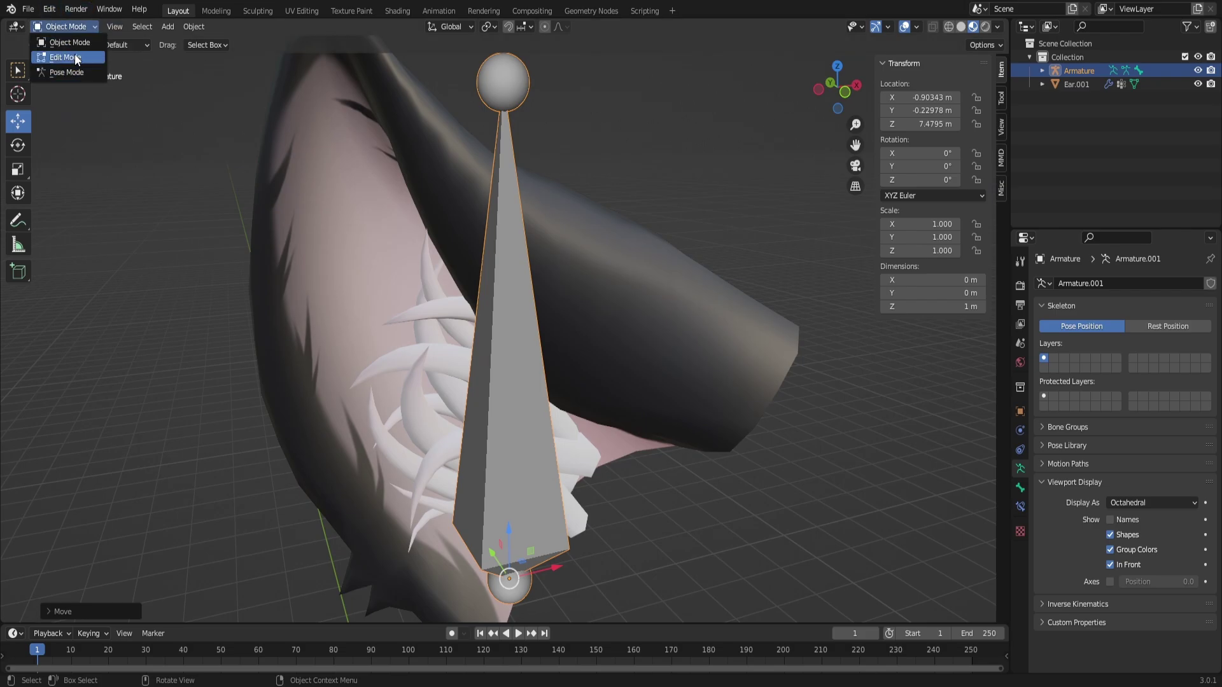
pyautogui.click(75, 54)
pyautogui.scroll(-3, 554, 210)
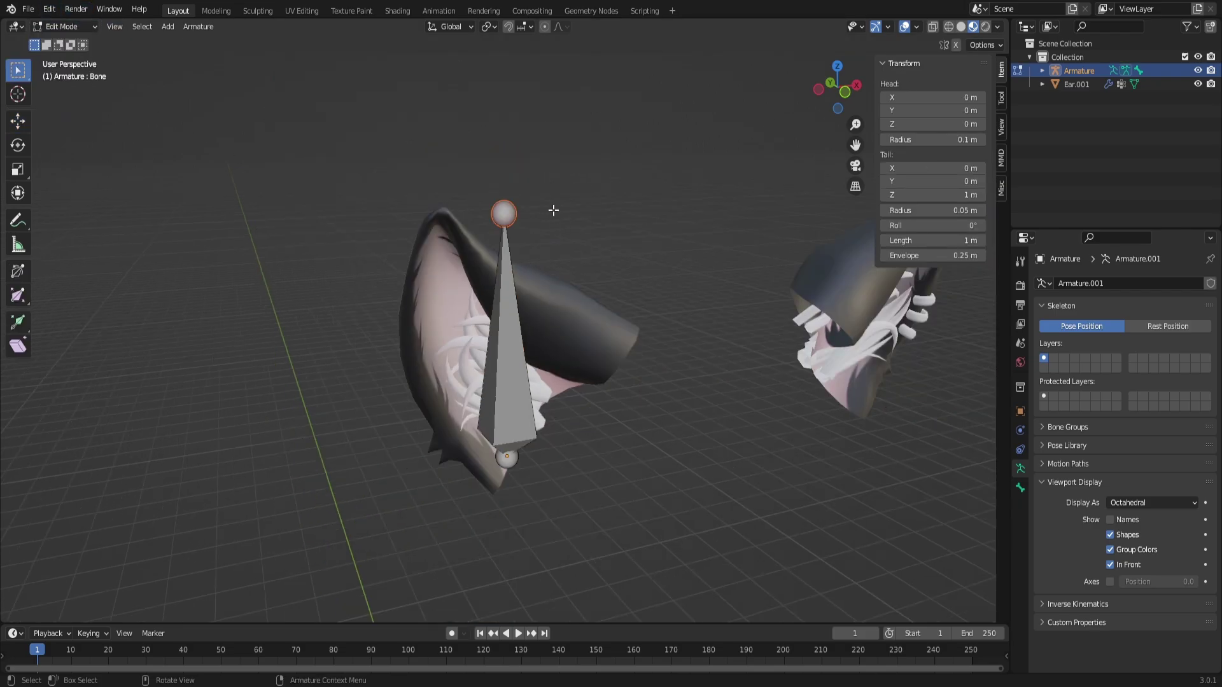
pyautogui.scroll(1, 510, 243)
pyautogui.click(19, 121)
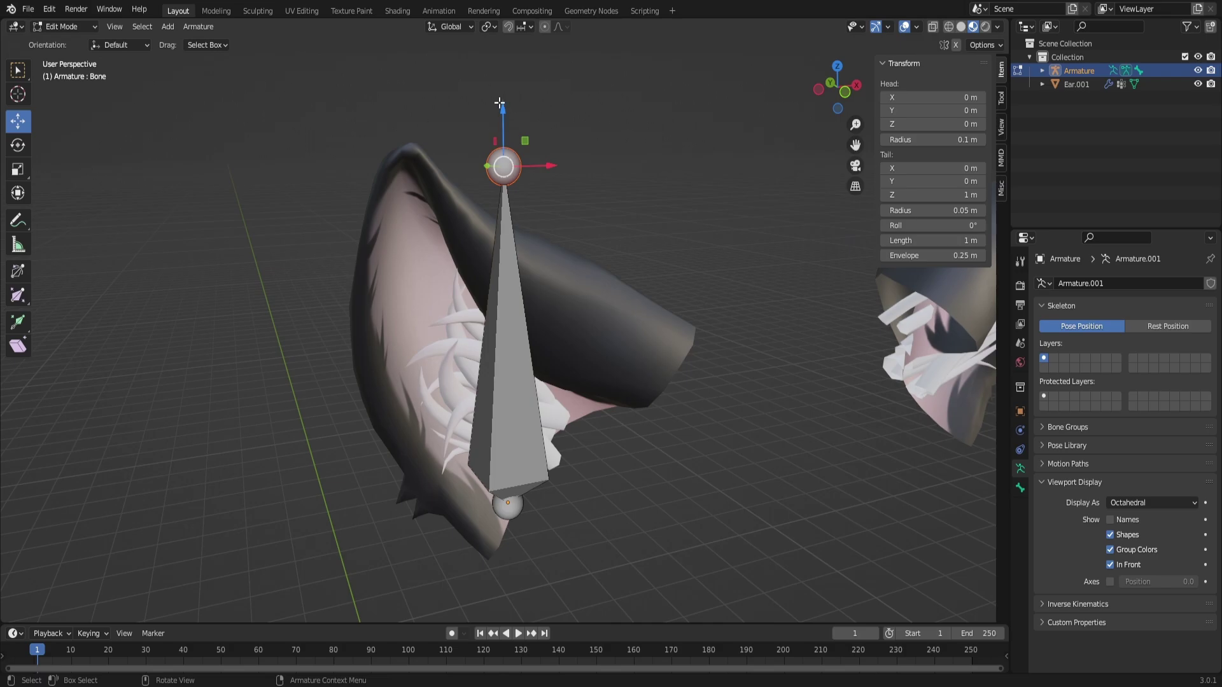
pyautogui.moveTo(499, 103); pyautogui.dragTo(503, 334)
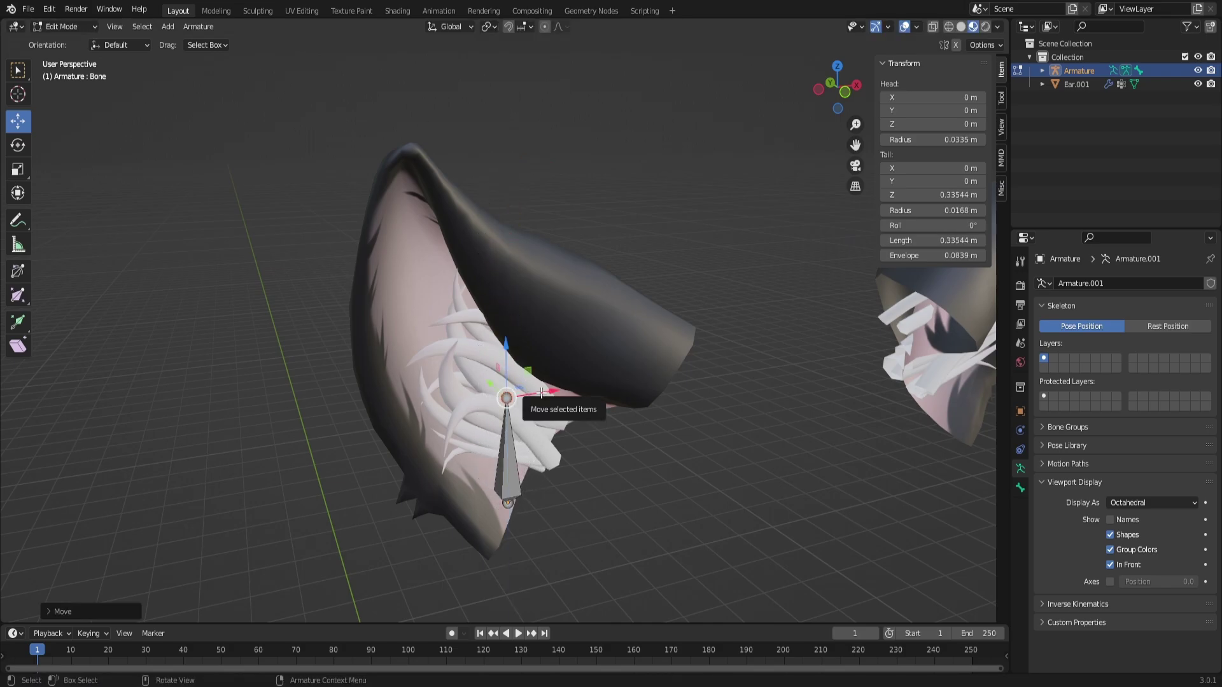
pyautogui.moveTo(541, 392); pyautogui.dragTo(514, 387)
# - Move the bone's head to X about 0.121 m and Y about 0.096 m, checking its depth with In Front disabled
pyautogui.click(507, 502)
pyautogui.moveTo(533, 499); pyautogui.dragTo(514, 464)
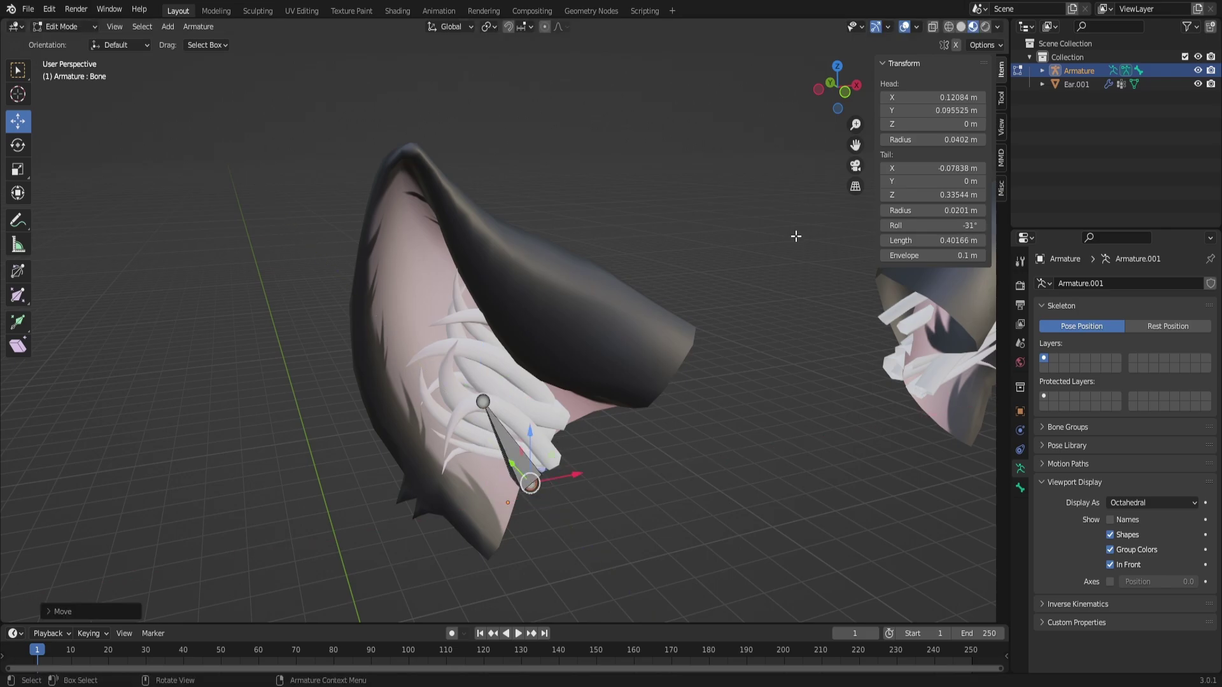
pyautogui.click(1110, 565)
pyautogui.moveTo(862, 111); pyautogui.dragTo(560, 245)
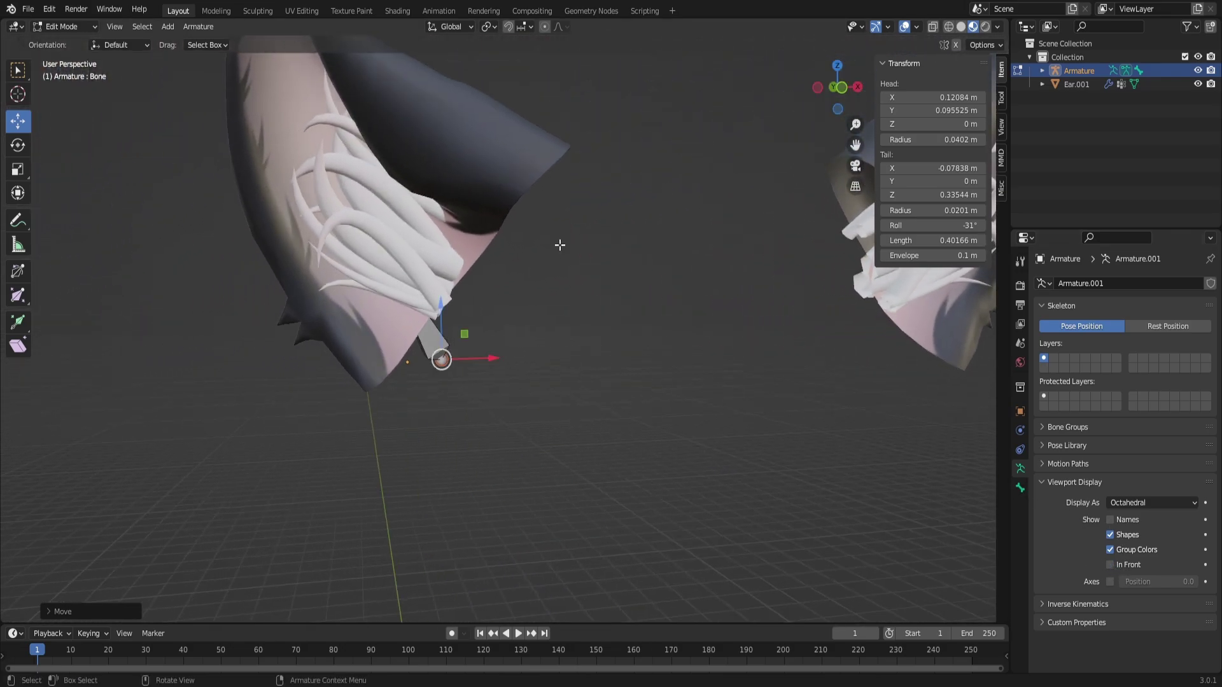
pyautogui.moveTo(821, 87)
pyautogui.mouseDown()
pyautogui.moveTo(1044, 89)
pyautogui.moveTo(808, 89)
pyautogui.mouseUp()
pyautogui.moveTo(656, 90); pyautogui.dragTo(854, 154)
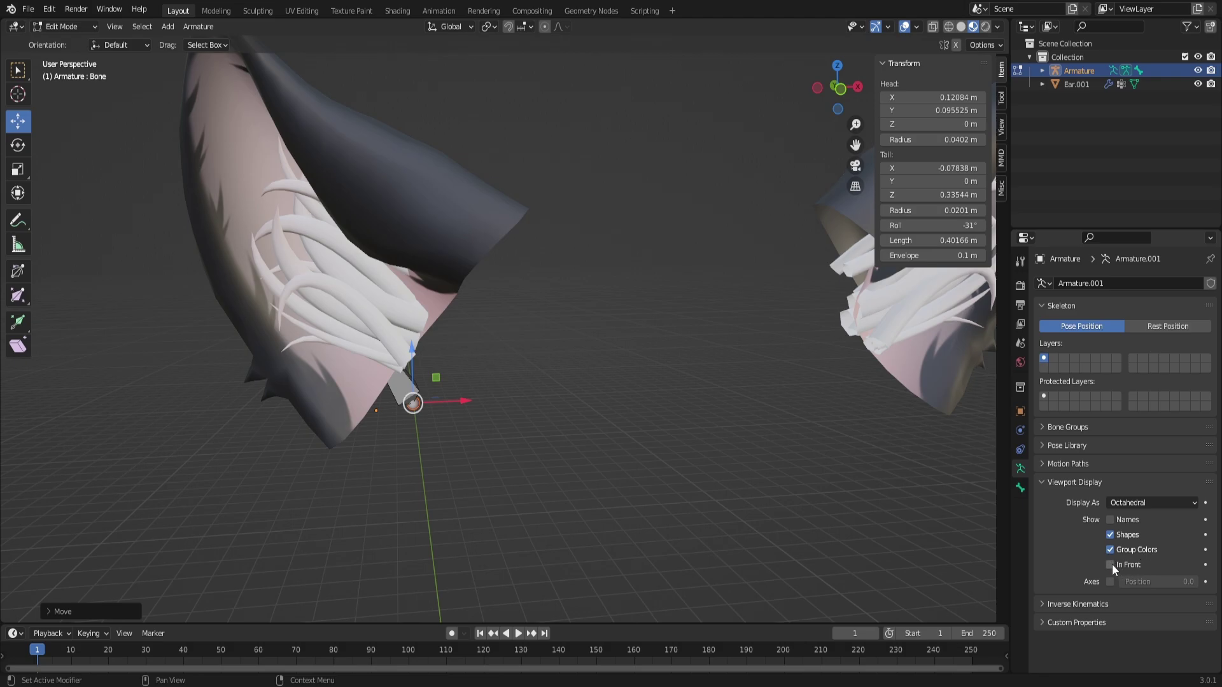
# - Show the bone in front again, subdivide it and move the upper tail to X about -0.286 m and Z about 0.674 m
pyautogui.click(394, 369)
pyautogui.rightClick(395, 372)
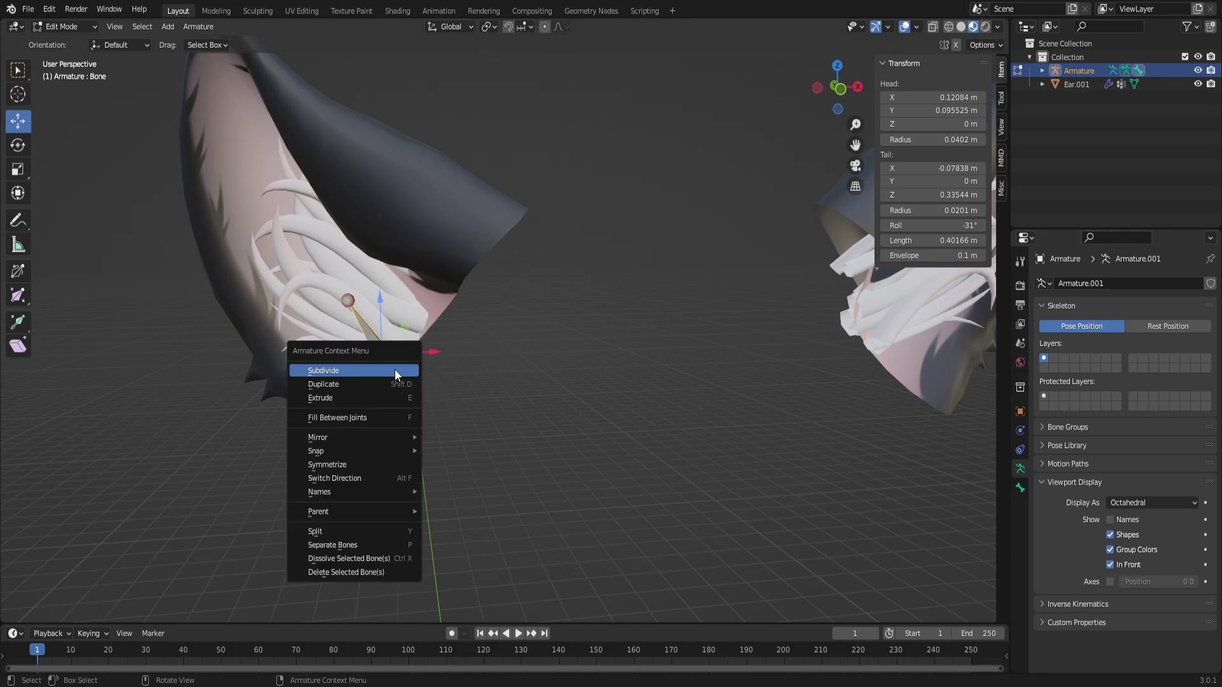
pyautogui.click(394, 371)
pyautogui.press('g')
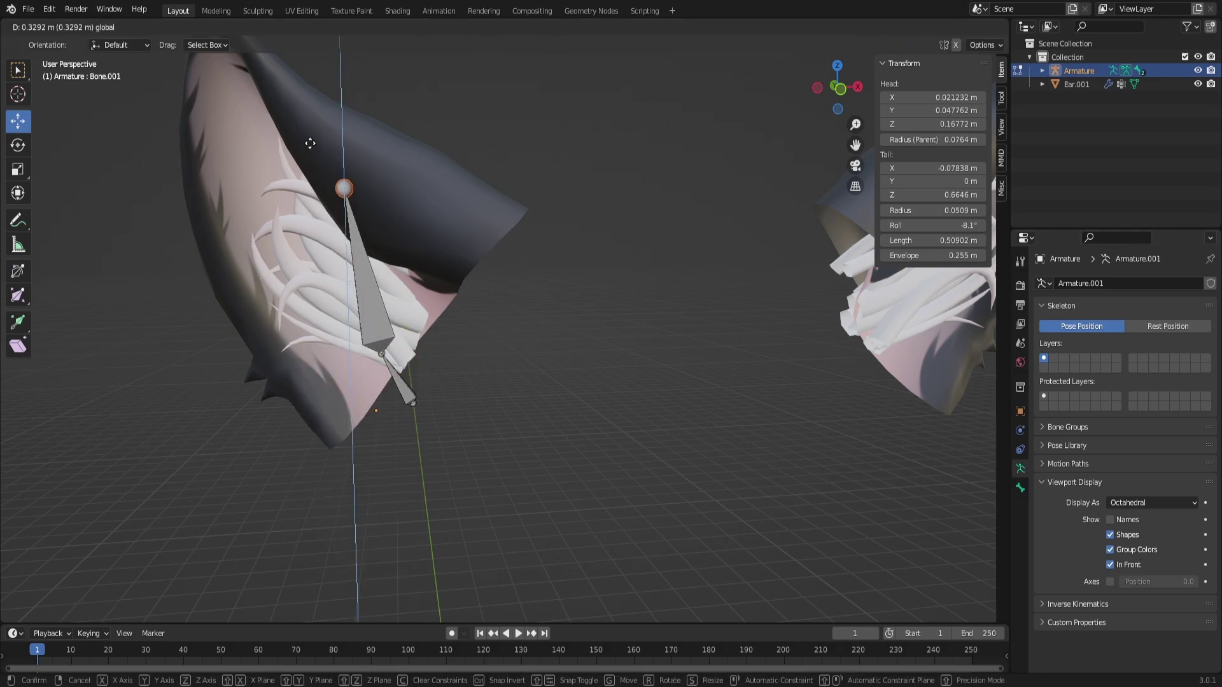
pyautogui.press('x')
pyautogui.click(340, 208)
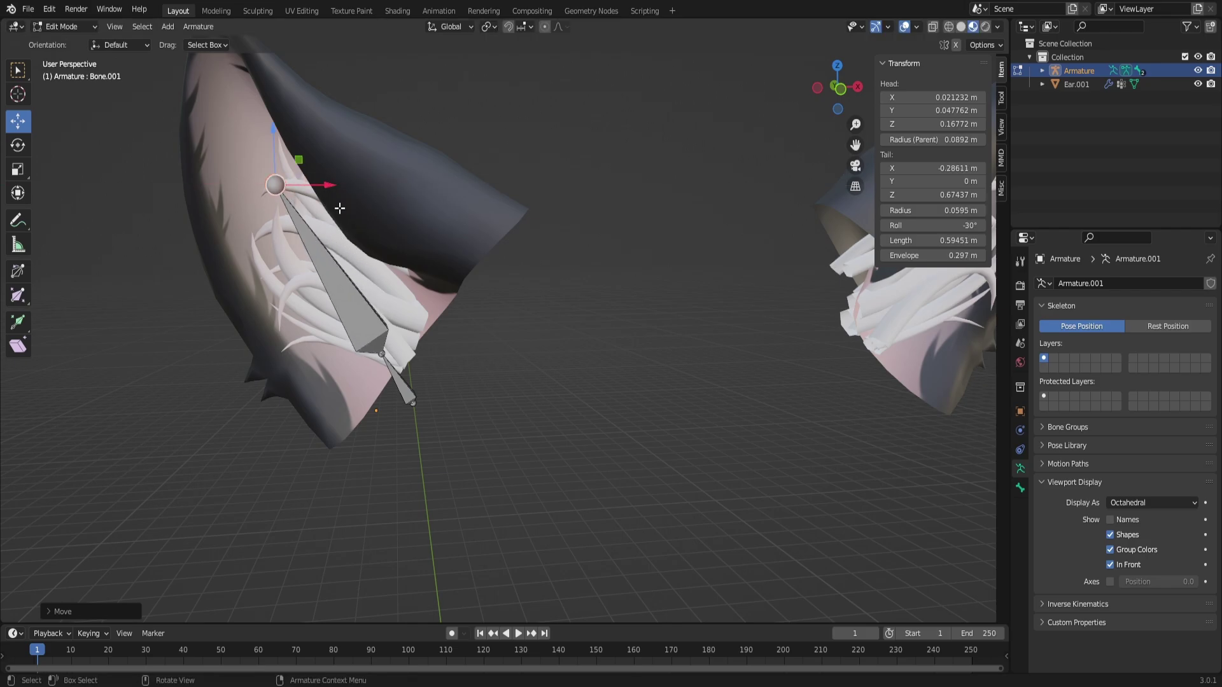
# - Move the joint between the two bones to X about -0.120 m and Z about 0.395 m
pyautogui.click(382, 354)
pyautogui.press('g')
pyautogui.press('x')
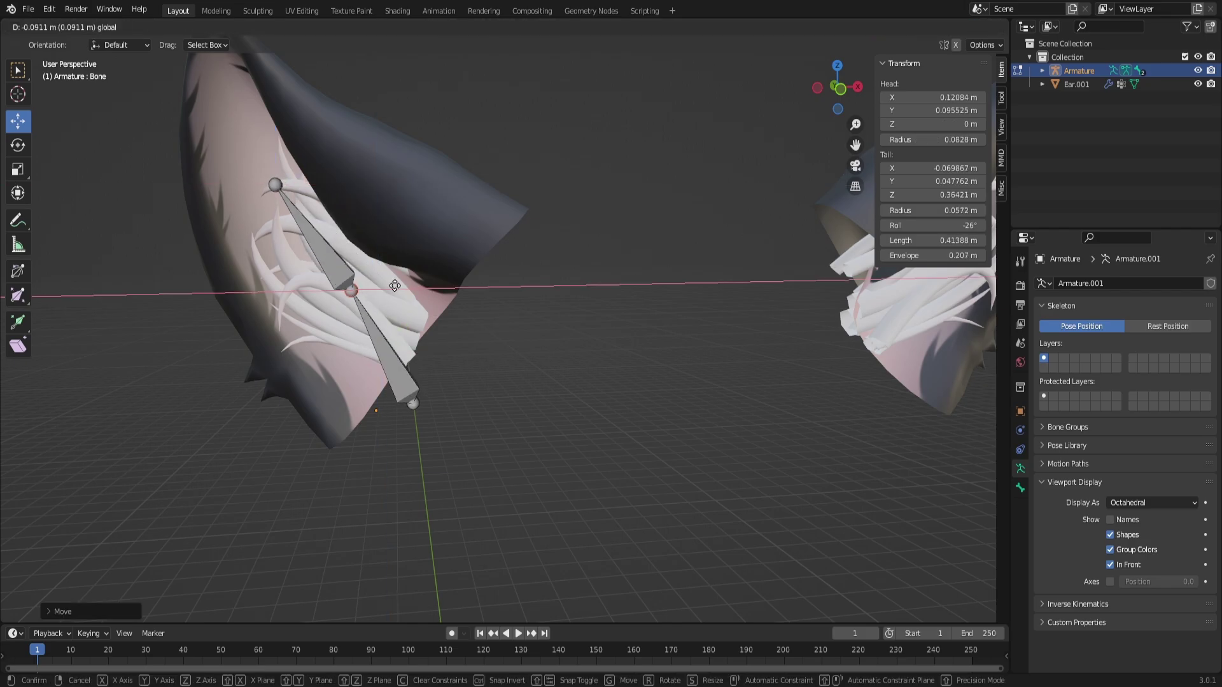
pyautogui.click(353, 274)
pyautogui.press('g')
pyautogui.press('z')
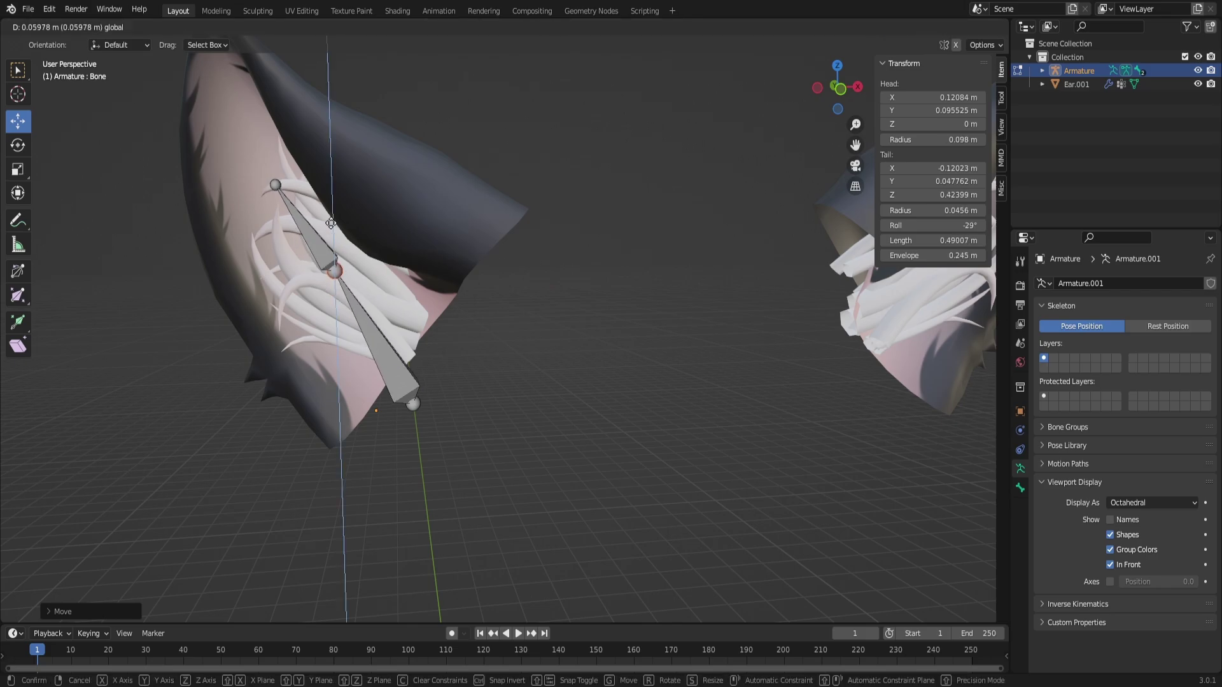
pyautogui.click(292, 199)
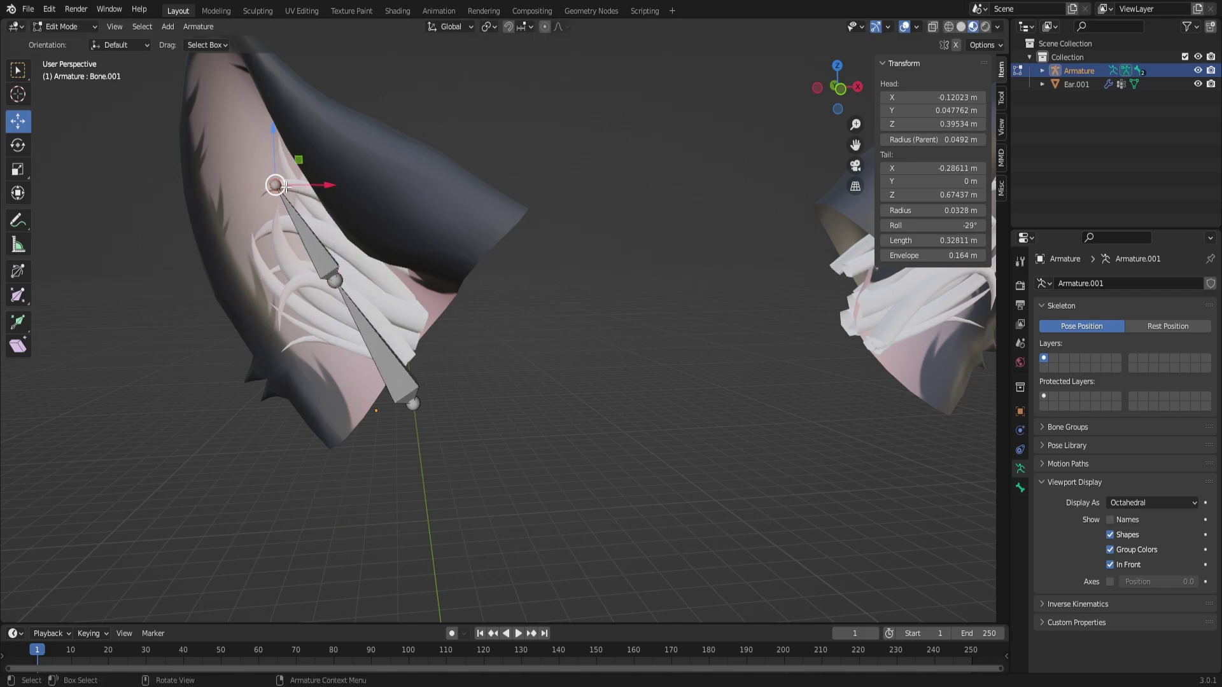
# - Subdivide the upper bone, then raise the chain's tip to Z about 0.879 m and nudge it outward along X
pyautogui.click(275, 185)
pyautogui.press('KP_Decimal')
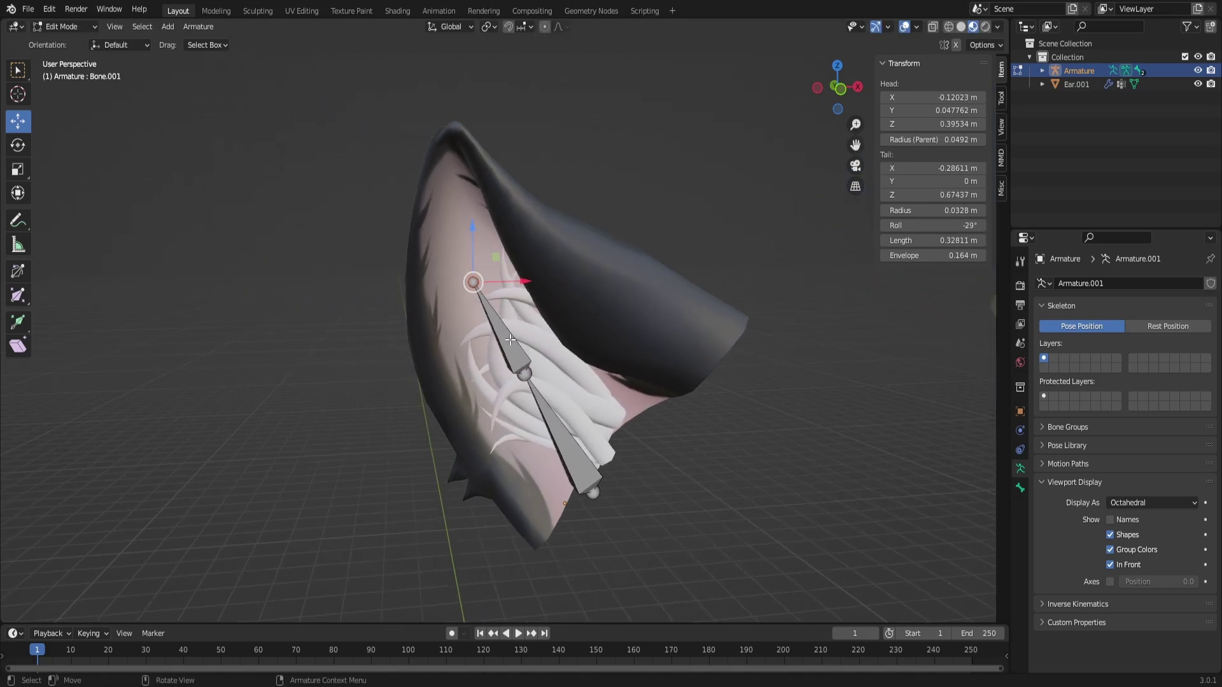
pyautogui.rightClick(509, 340)
pyautogui.click(504, 338)
pyautogui.press('g')
pyautogui.press('z')
pyautogui.click(516, 246)
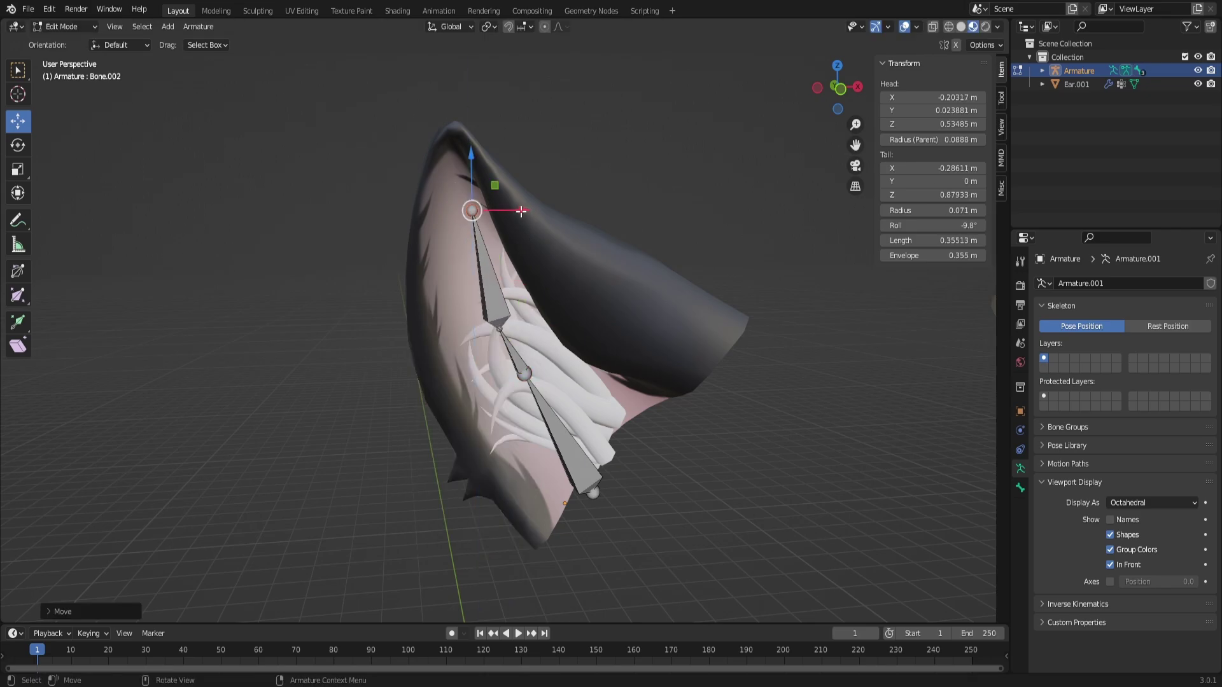
pyautogui.moveTo(521, 211); pyautogui.dragTo(503, 326)
# - Move the joint between the top two bones to X about -0.266 m and Z about 0.682 m
pyautogui.click(500, 324)
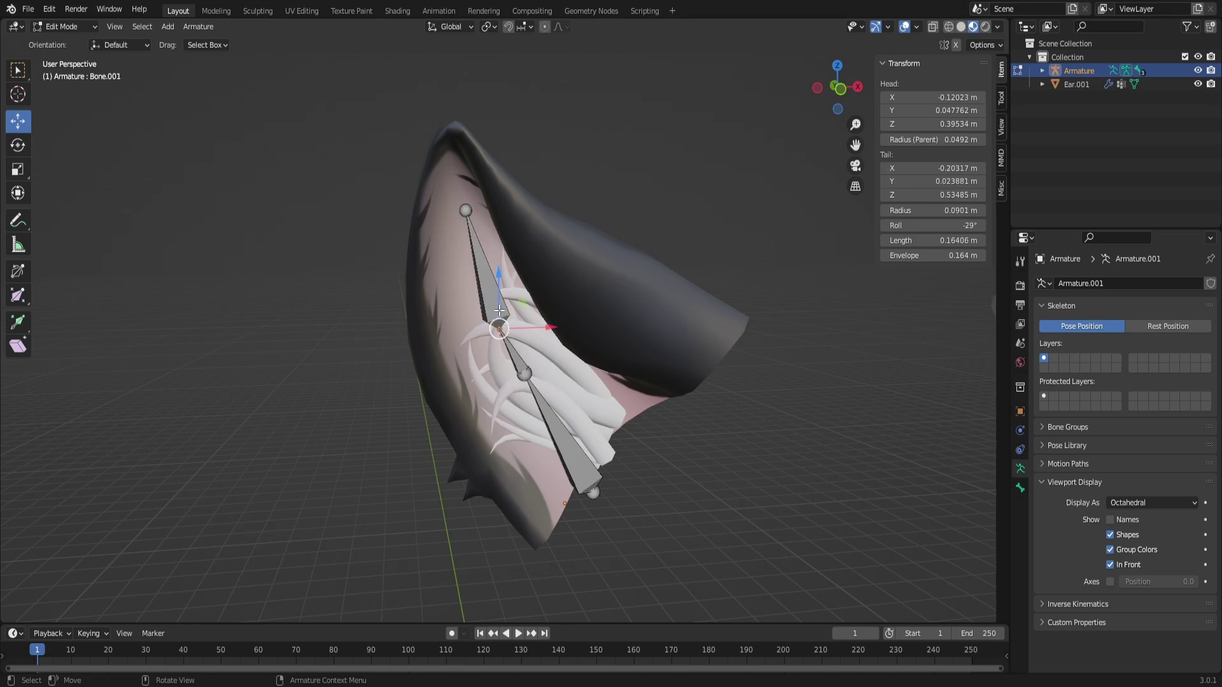
pyautogui.press('g')
pyautogui.press('z')
pyautogui.click(482, 244)
pyautogui.moveTo(546, 278); pyautogui.dragTo(527, 279)
# - Raise the tip of the top bone toward the ear's point and shift it to X about -0.368 m
pyautogui.click(469, 215)
pyautogui.moveTo(465, 181); pyautogui.dragTo(465, 126)
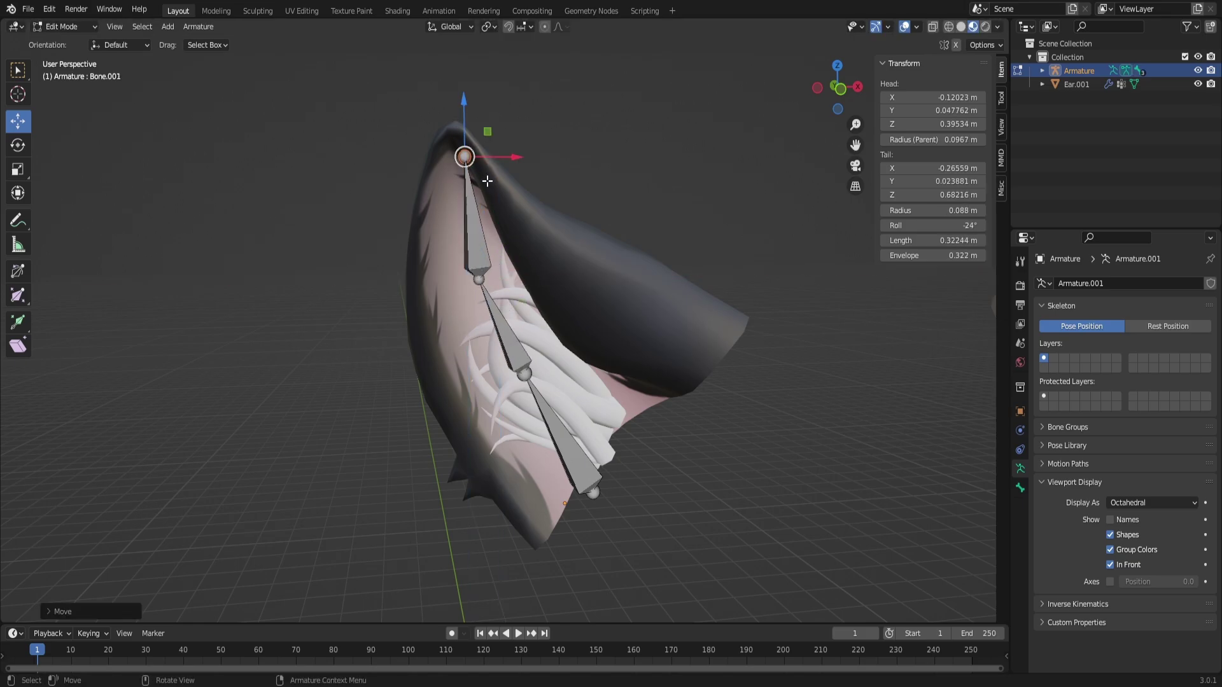
pyautogui.moveTo(508, 161); pyautogui.dragTo(487, 161)
# - Reposition the joint below the top bone to X about -0.320 m and Z about 0.728 m
pyautogui.click(484, 284)
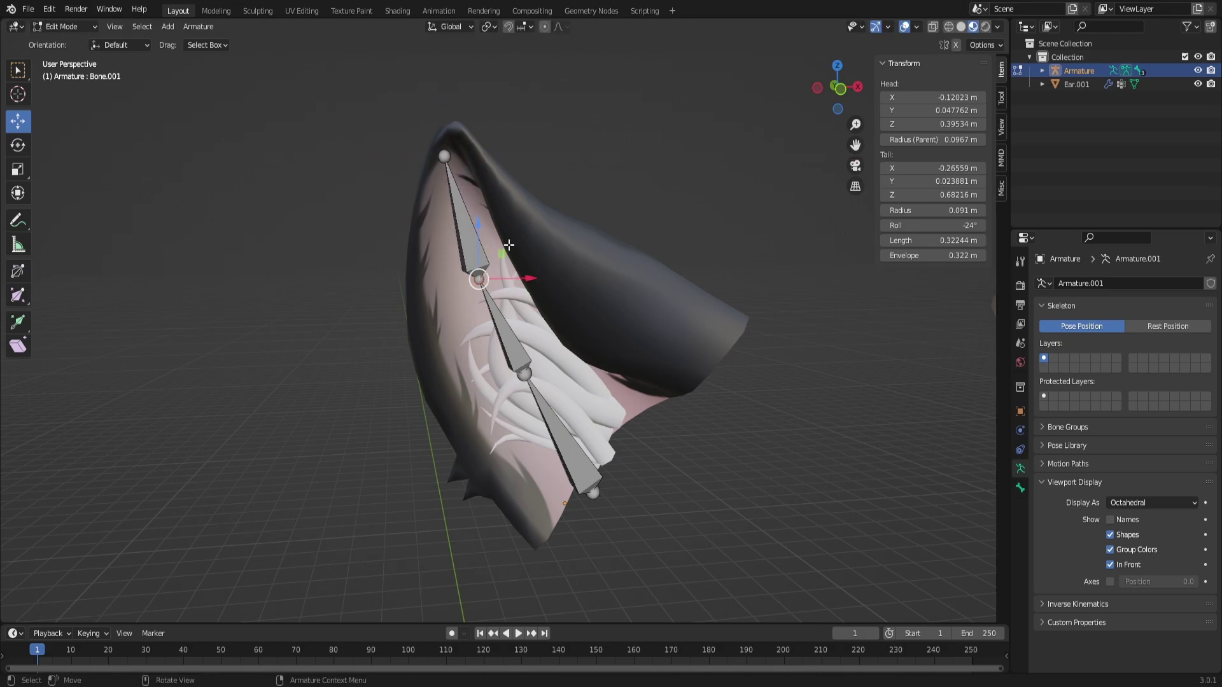
pyautogui.moveTo(480, 225); pyautogui.dragTo(479, 180)
pyautogui.moveTo(530, 232); pyautogui.dragTo(515, 231)
pyautogui.moveTo(462, 184); pyautogui.dragTo(476, 219)
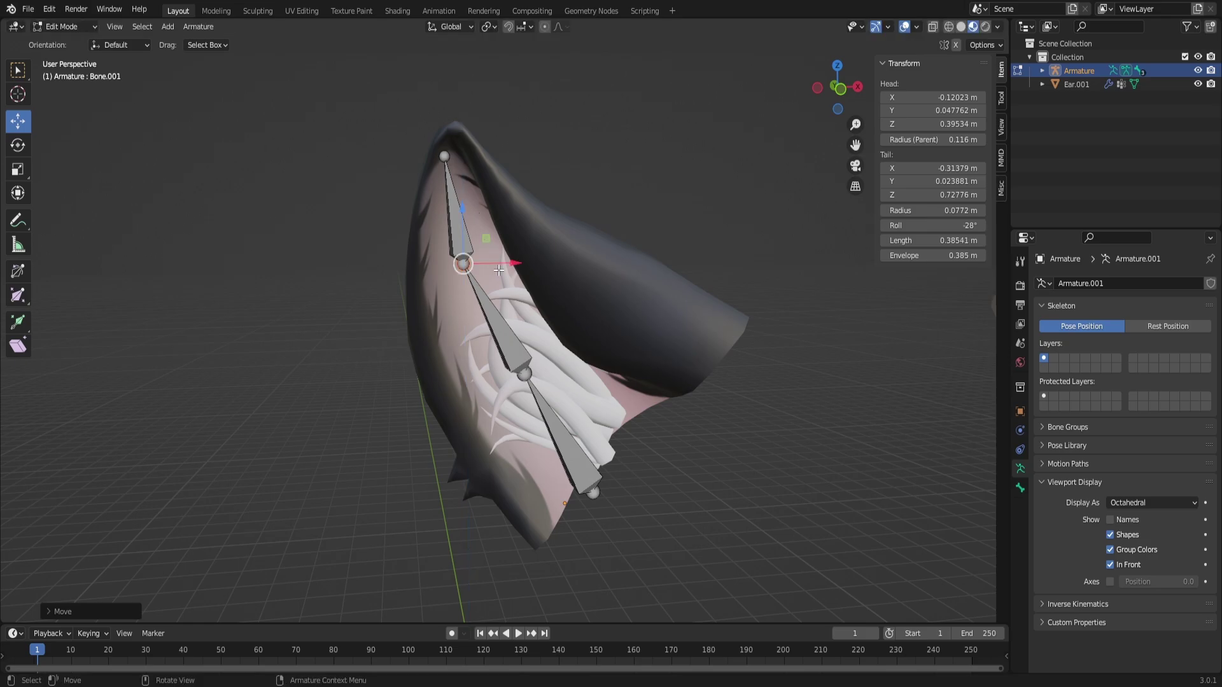
pyautogui.moveTo(513, 264); pyautogui.dragTo(510, 264)
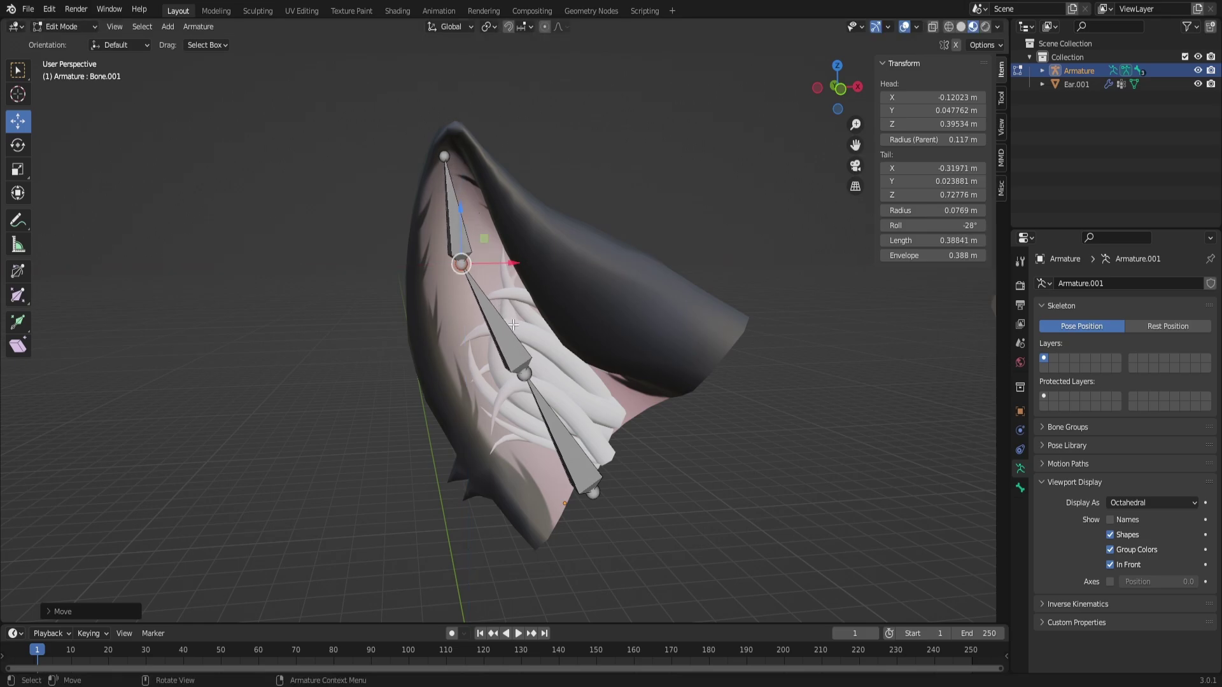
# - Straighten the bone chain by moving the lower joint to X about -0.095 m and the upper joint to X about -0.272 m
pyautogui.click(524, 374)
pyautogui.moveTo(550, 373); pyautogui.dragTo(558, 373)
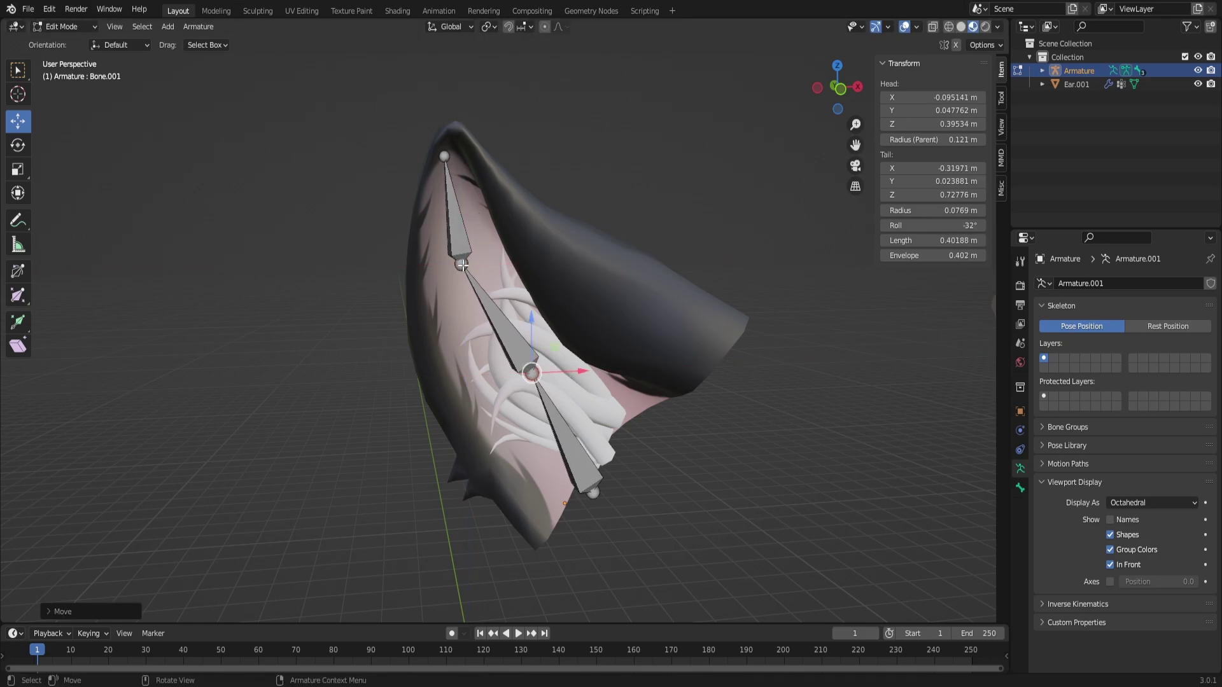
pyautogui.click(462, 264)
pyautogui.moveTo(502, 264); pyautogui.dragTo(514, 262)
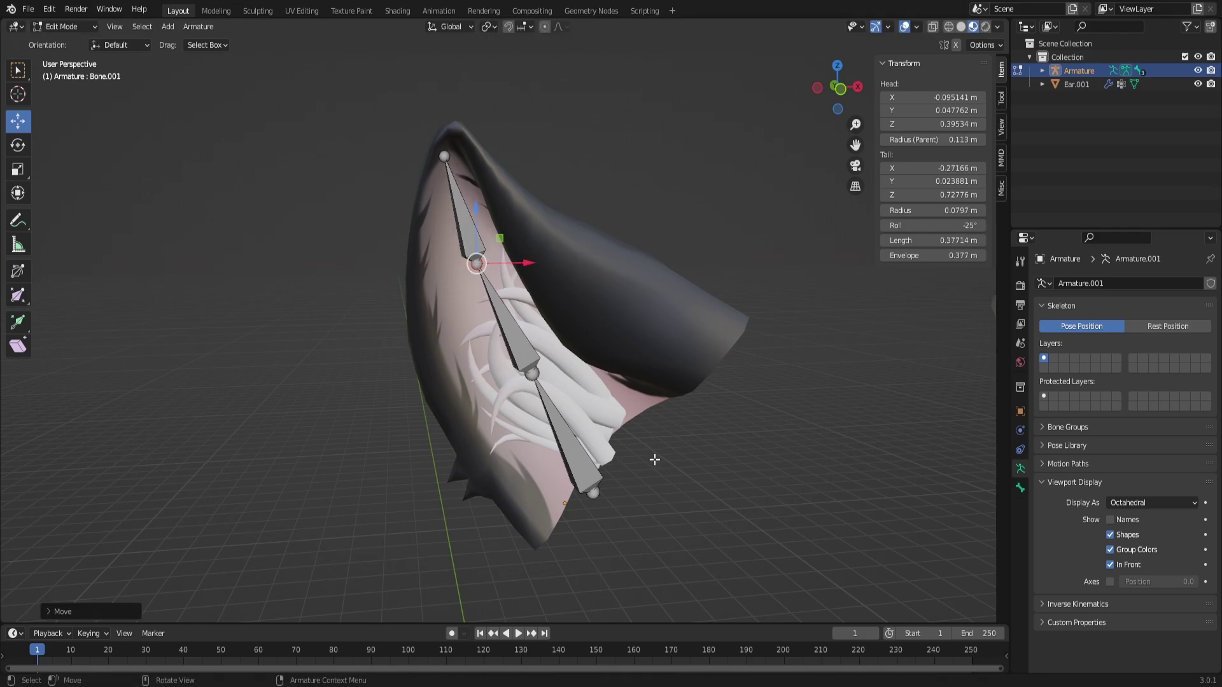
# - From the side, move the top bone's tip to Y about -0.232 m and Z about 0.923 m to follow the ear's curve
pyautogui.moveTo(847, 105); pyautogui.dragTo(754, 110)
pyautogui.moveTo(855, 145); pyautogui.dragTo(1176, 219)
pyautogui.moveTo(825, 89); pyautogui.dragTo(762, 105)
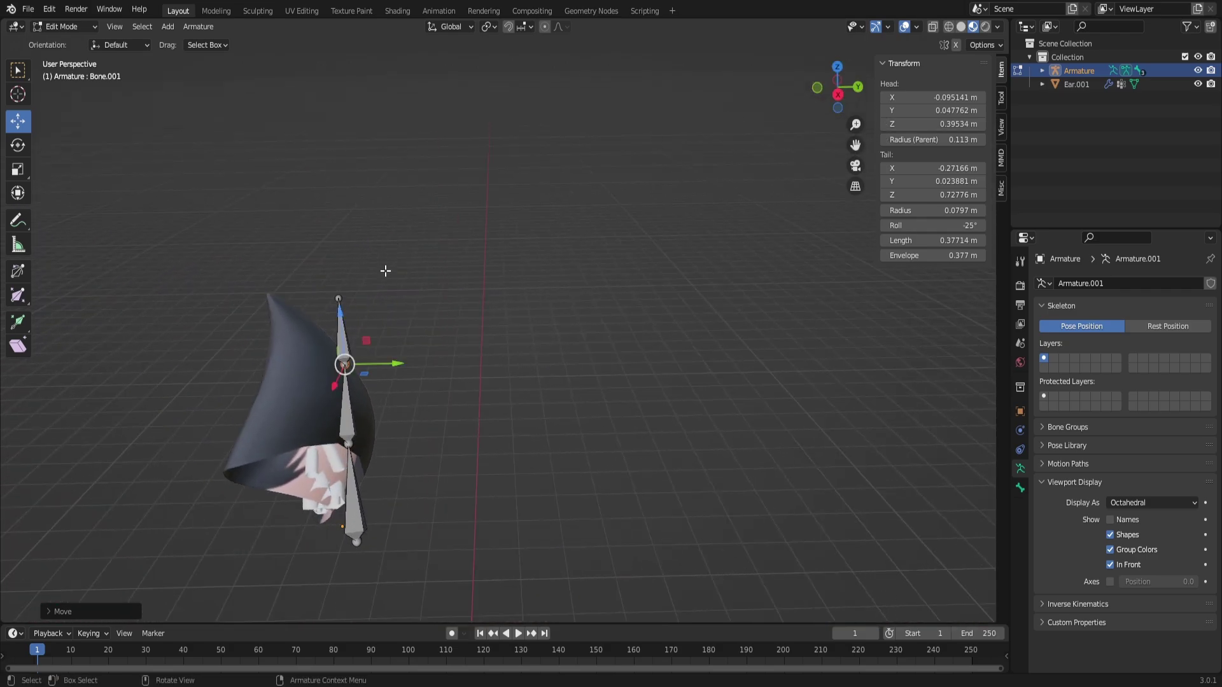
pyautogui.click(339, 300)
pyautogui.moveTo(386, 297); pyautogui.dragTo(339, 308)
pyautogui.moveTo(286, 248); pyautogui.dragTo(281, 276)
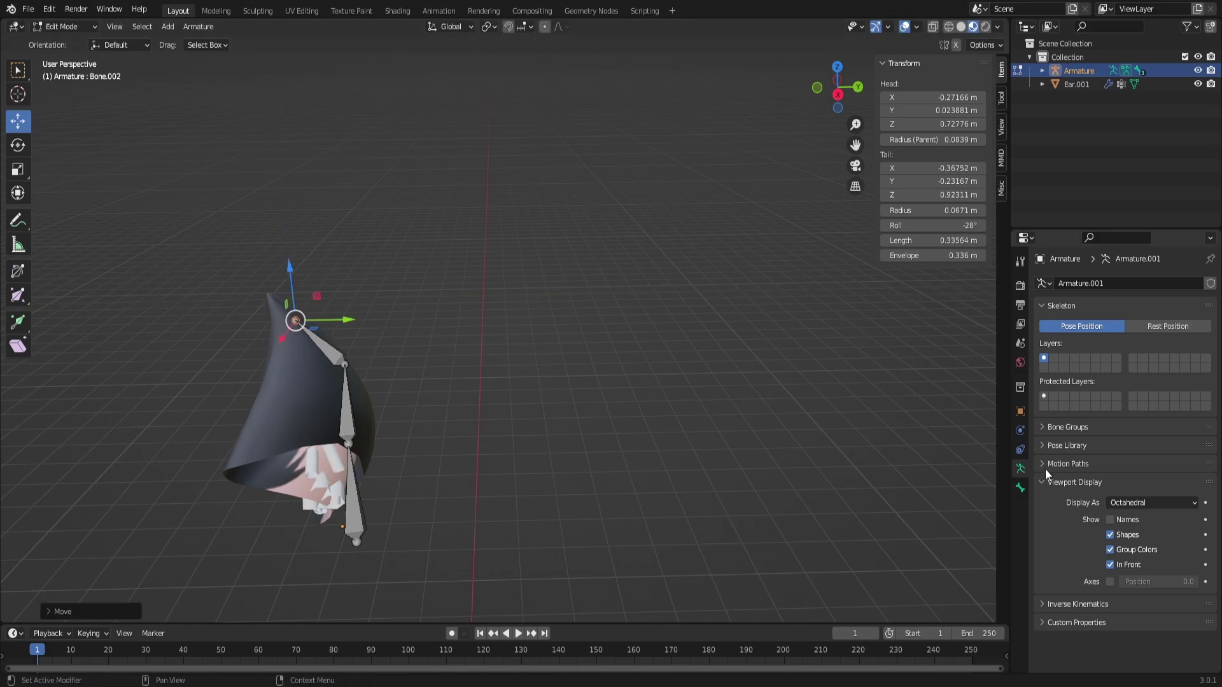
# - Turn off In Front display and raise the top bone's tip to Z about 0.953 m inside the ear's point
pyautogui.click(1110, 564)
pyautogui.scroll(3, 310, 357)
pyautogui.moveTo(771, 164); pyautogui.dragTo(974, 166, button='middle')
pyautogui.moveTo(837, 87); pyautogui.dragTo(779, 102)
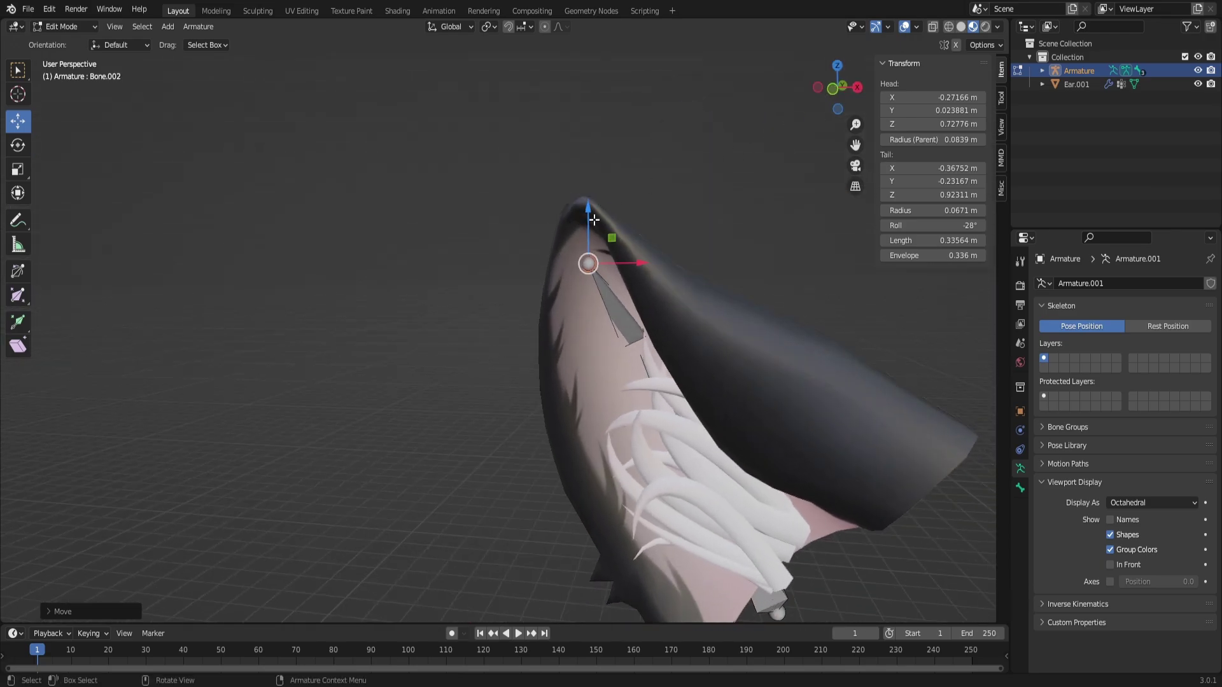
pyautogui.moveTo(594, 219); pyautogui.dragTo(581, 203)
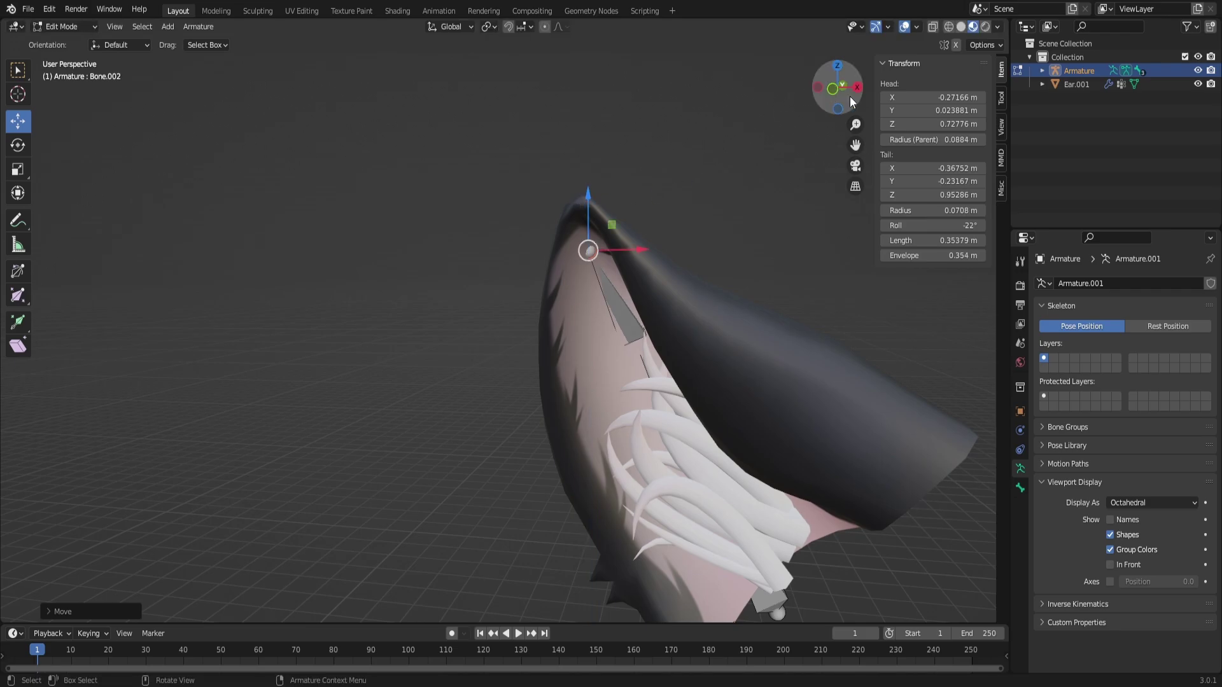
# - Return to Object Mode, select the armature and turn its In Front display back on
pyautogui.moveTo(850, 87)
pyautogui.mouseDown()
pyautogui.moveTo(932, 153)
pyautogui.moveTo(850, 83)
pyautogui.moveTo(815, 86)
pyautogui.moveTo(843, 83)
pyautogui.mouseUp()
pyautogui.moveTo(855, 147); pyautogui.dragTo(433, 70)
pyautogui.scroll(-4, 768, 334)
pyautogui.scroll(1, 763, 257)
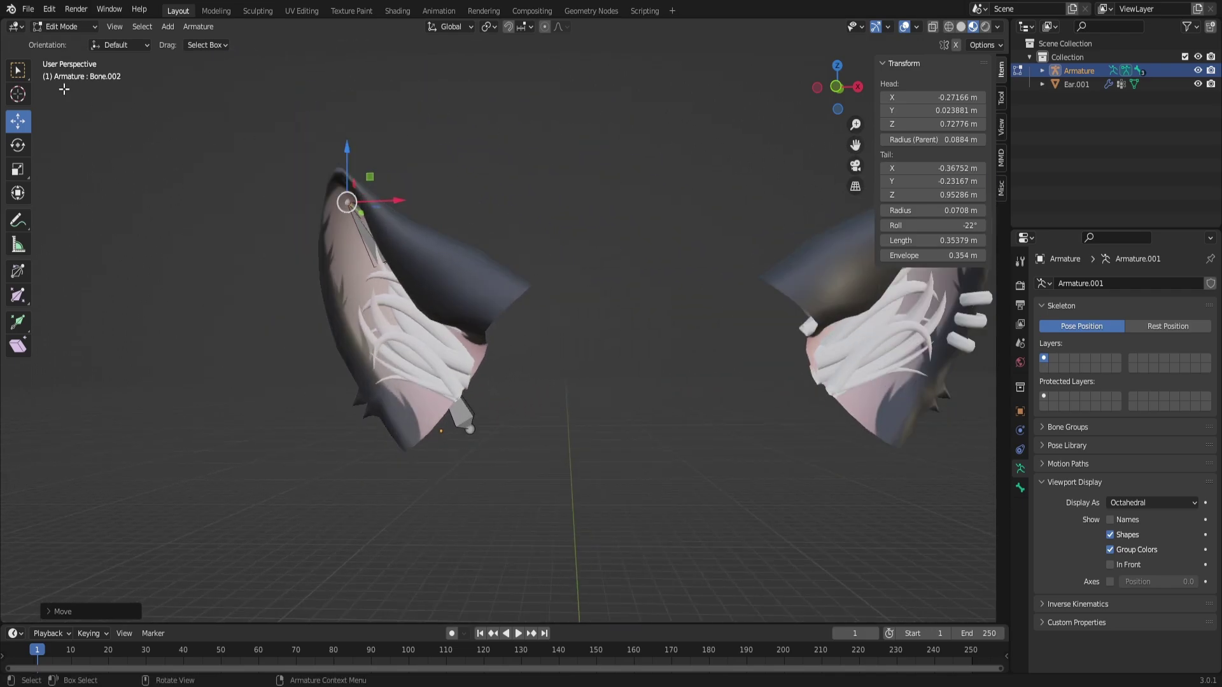
pyautogui.click(51, 25)
pyautogui.click(56, 41)
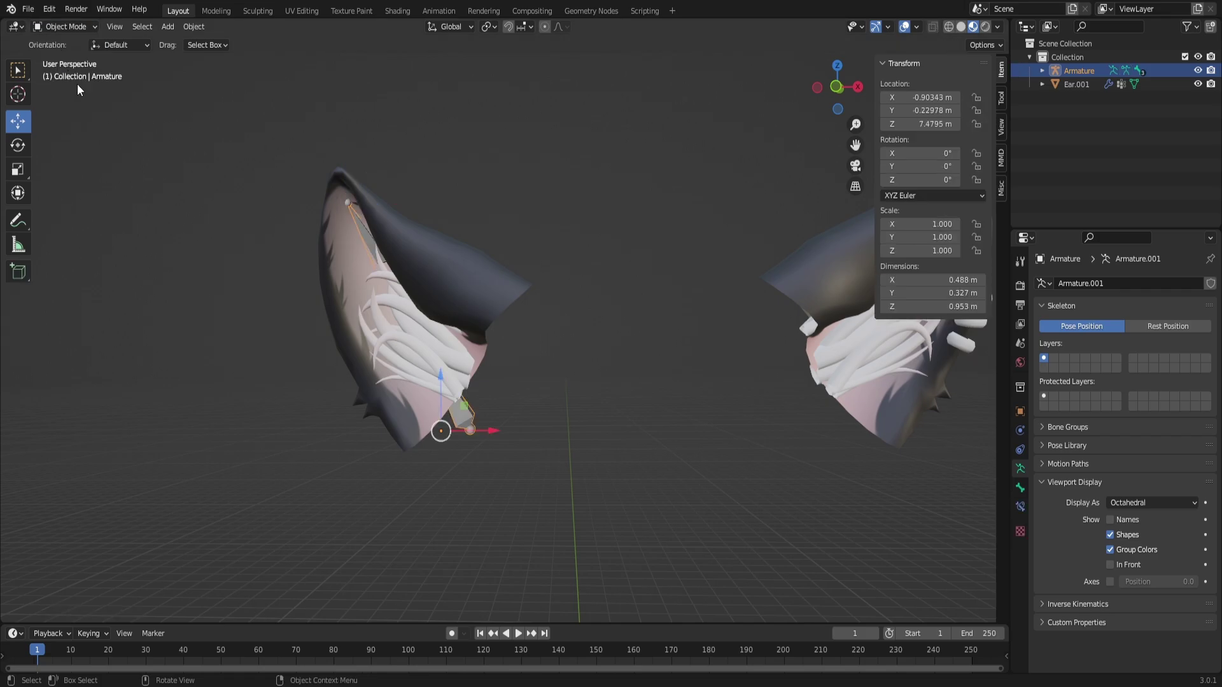
pyautogui.click(463, 420)
pyautogui.click(1110, 564)
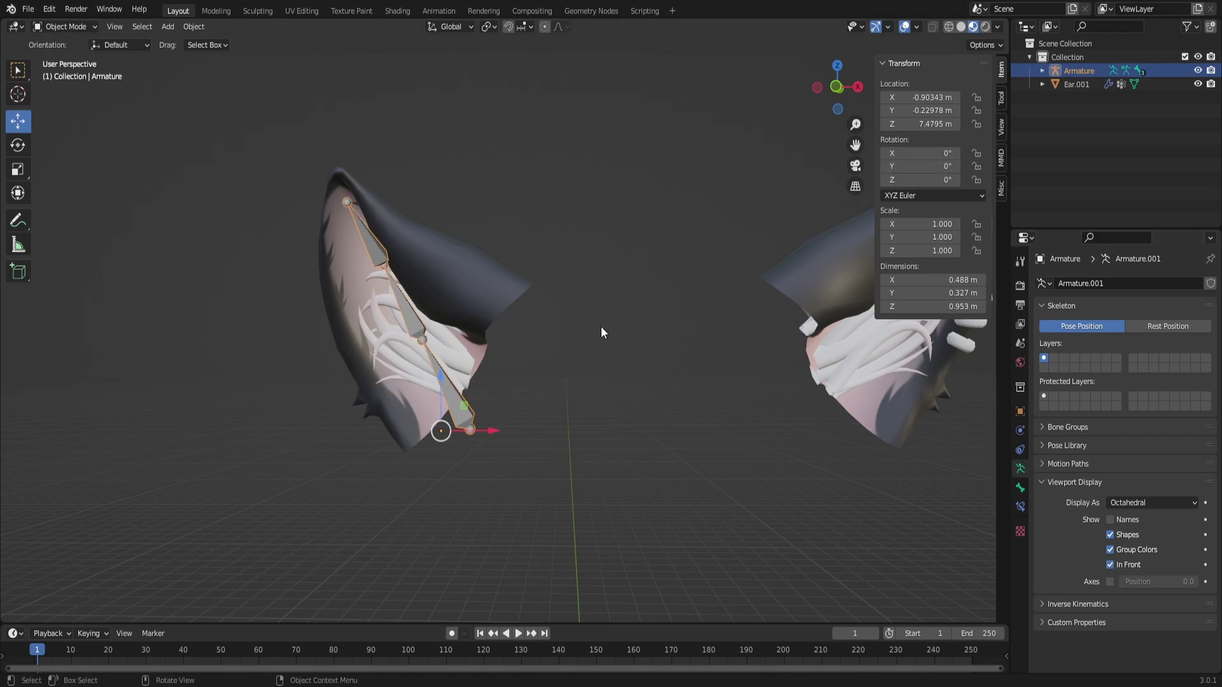
# - Duplicate the armature and place the copy at the ringed ear, at X about 0.970 m, Y -0.069 m and Z 7.448 m
pyautogui.rightClick(413, 318)
pyautogui.moveTo(412, 318)
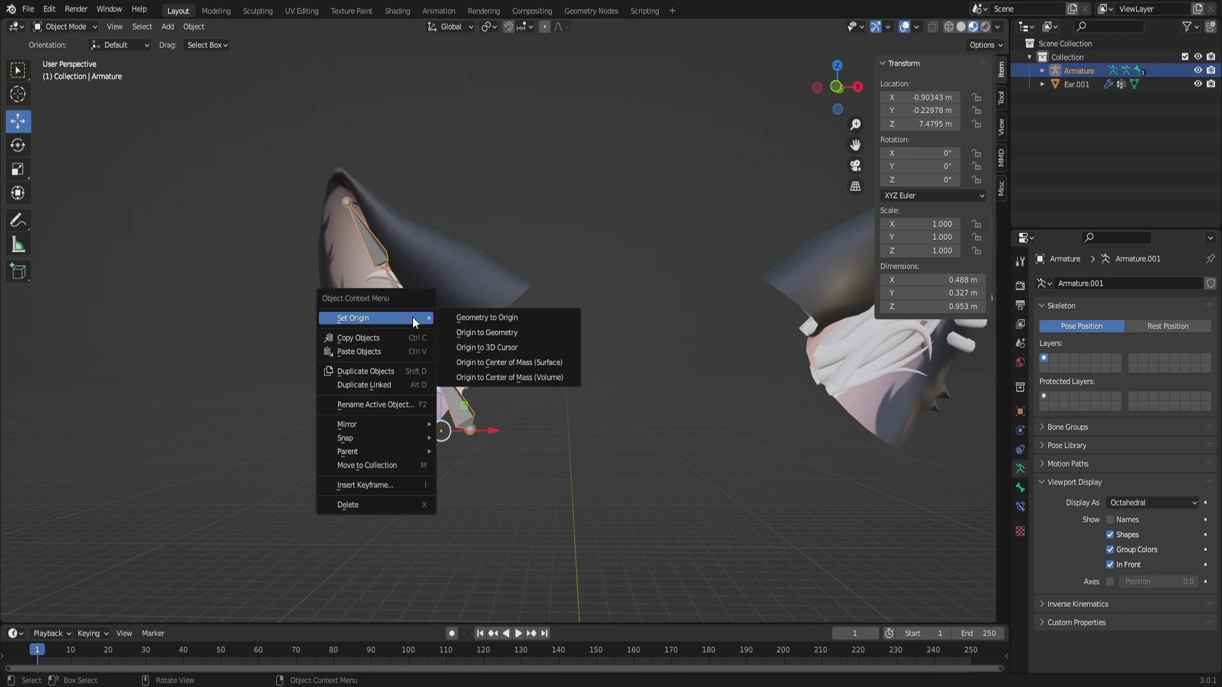
pyautogui.click(392, 374)
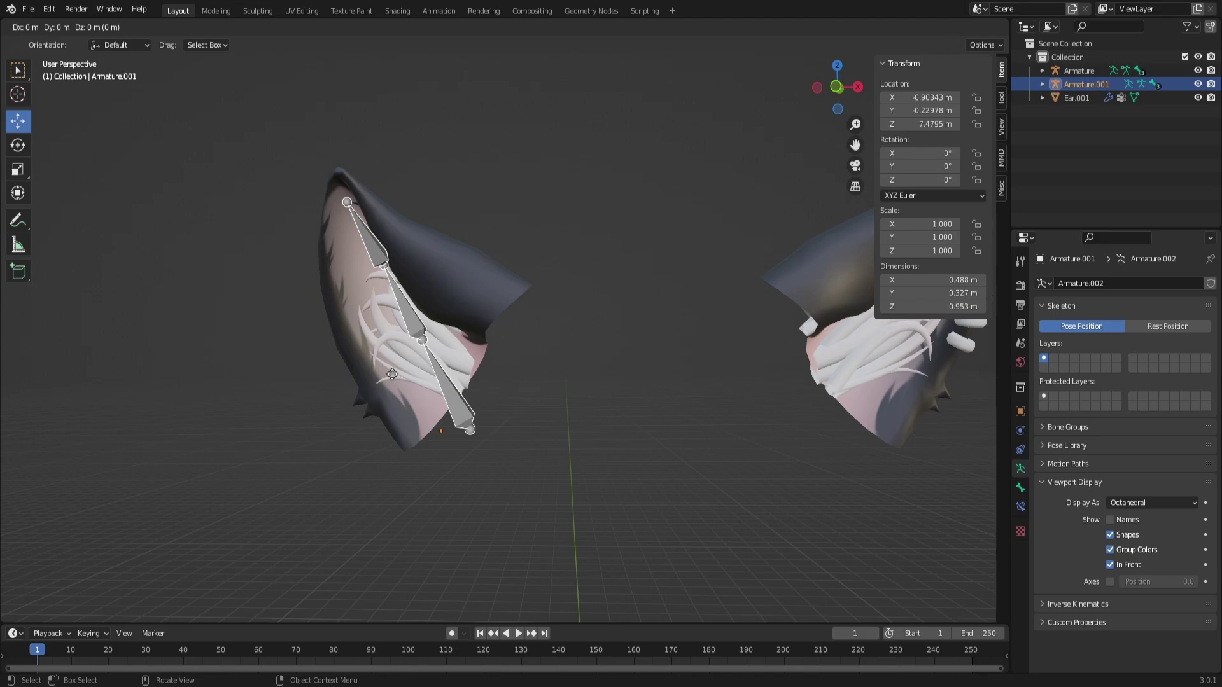
pyautogui.click(802, 376)
pyautogui.click(455, 412)
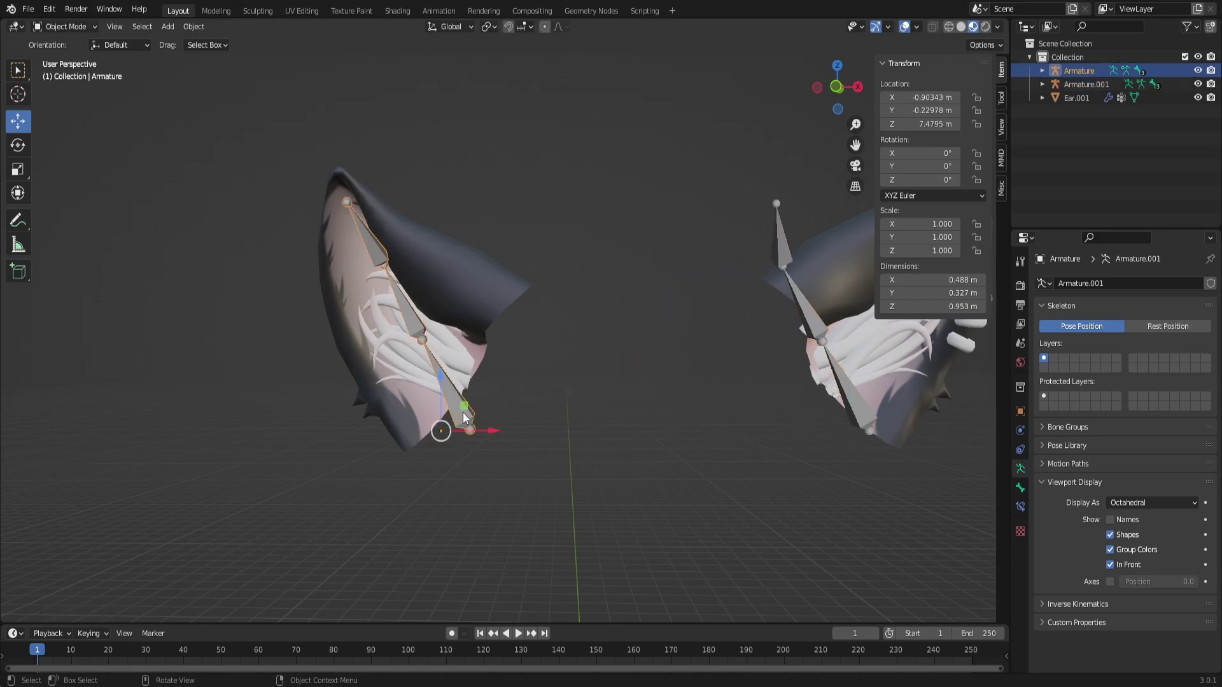
# - Rotate the copied armature to about X -26.6°, Y 36.3°, Z -65.2° and move it to X about 0.693 m
pyautogui.click(811, 316)
pyautogui.moveTo(847, 148); pyautogui.dragTo(772, 175)
pyautogui.click(18, 145)
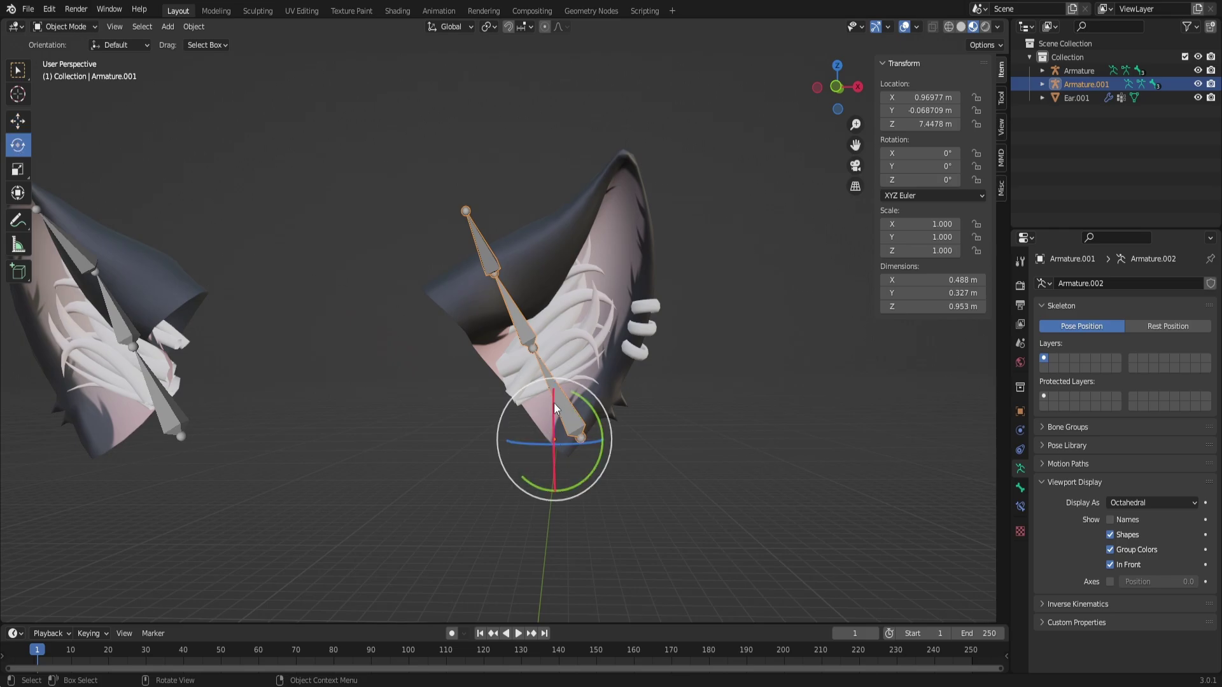
pyautogui.moveTo(592, 411); pyautogui.dragTo(634, 478)
pyautogui.moveTo(517, 440); pyautogui.dragTo(530, 415)
pyautogui.moveTo(552, 418); pyautogui.dragTo(525, 432, button='middle')
pyautogui.moveTo(514, 445); pyautogui.dragTo(529, 471)
pyautogui.click(18, 121)
pyautogui.moveTo(547, 473); pyautogui.dragTo(487, 466)
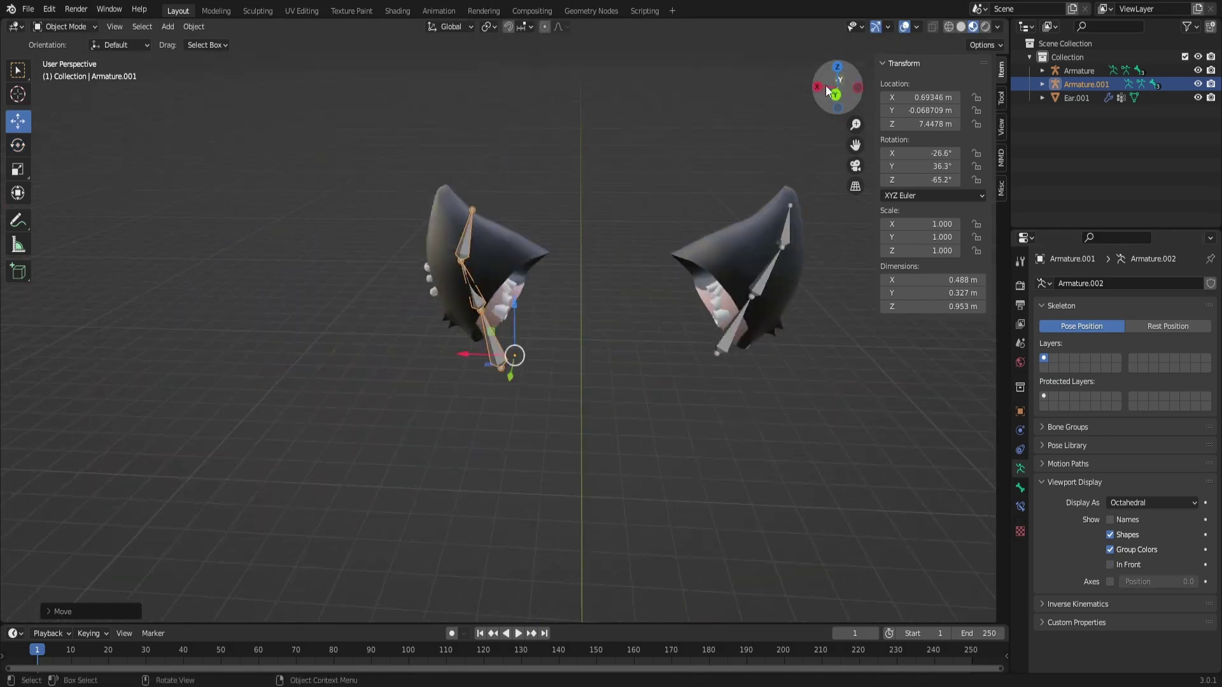
# - Refine the copied armature's rotation to about X -23.4°, Y 57.9°, Z -40.5° and move it to about X 0.656 m, Y -0.192 m, Z 7.635 m
pyautogui.scroll(5, 826, 85)
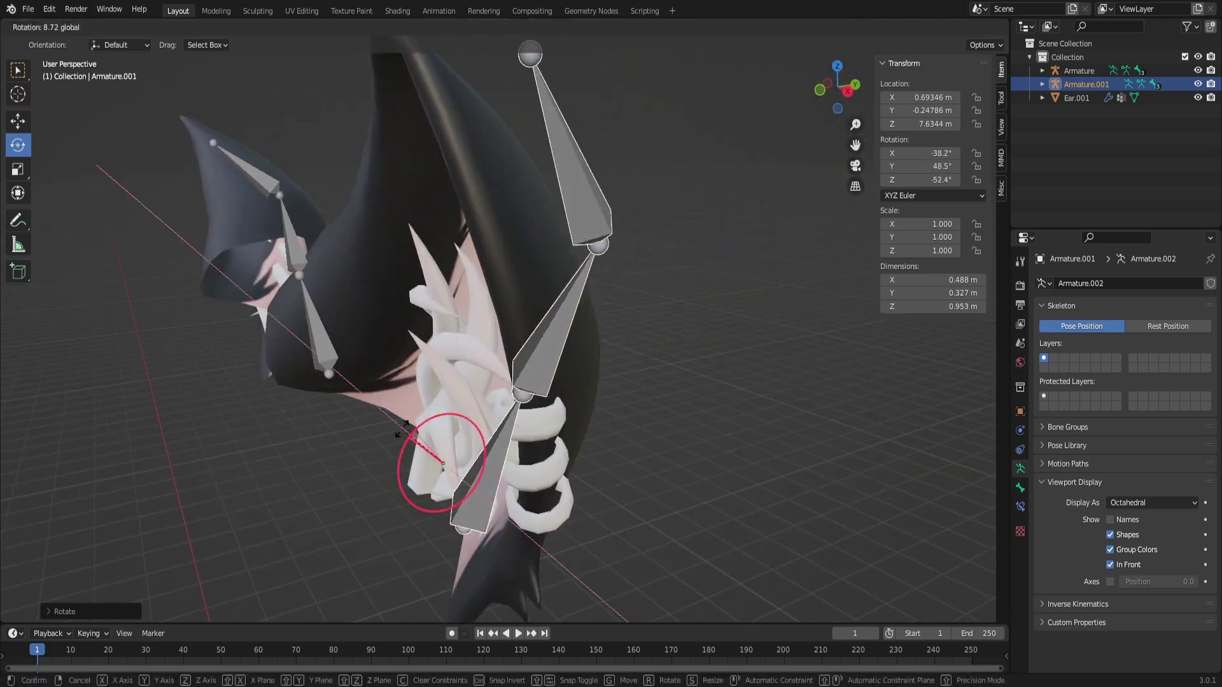
pyautogui.moveTo(382, 445); pyautogui.dragTo(374, 454)
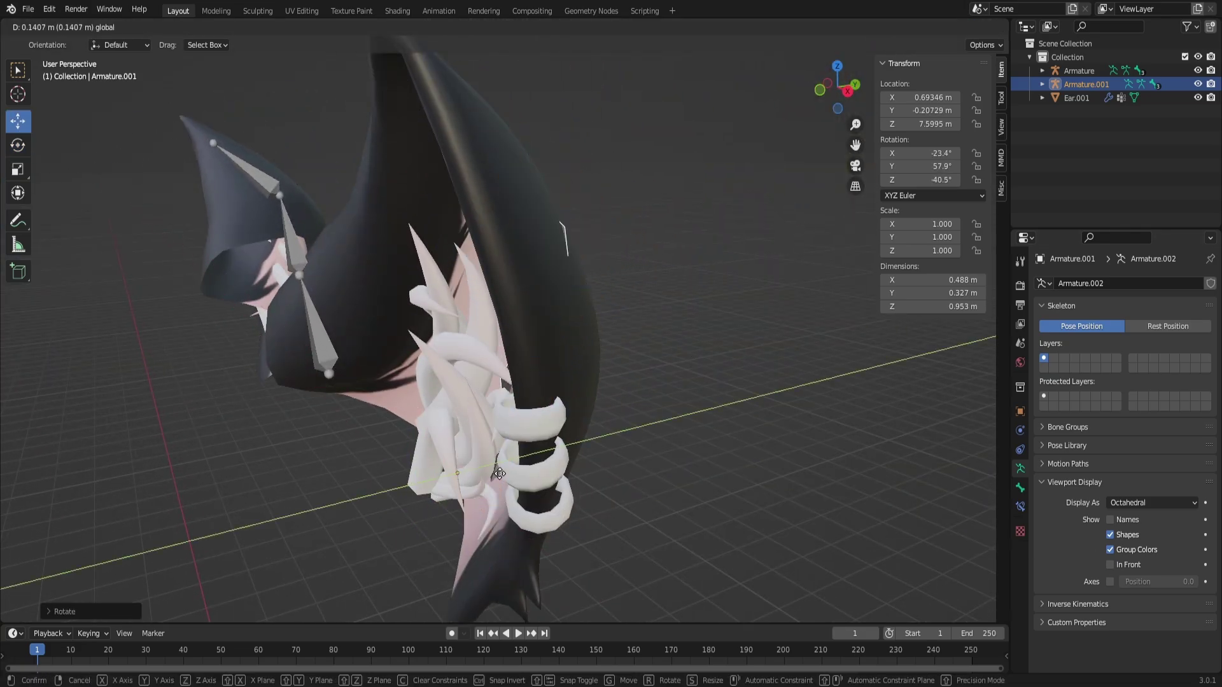
pyautogui.moveTo(834, 89); pyautogui.dragTo(849, 129)
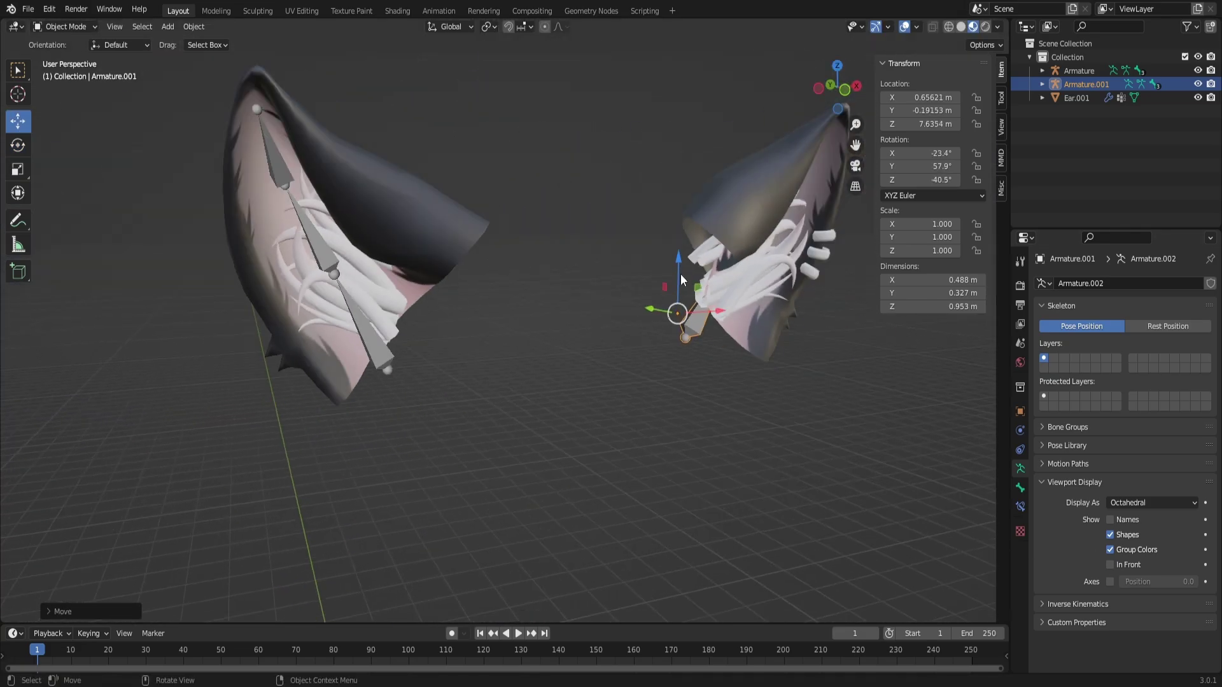
# - Fine-tune the copied armature's position inside the ringed ear to X about 0.664 m, Y -0.217 m and Z 7.627 m, checking it without In Front display
pyautogui.moveTo(681, 274); pyautogui.dragTo(684, 318, button='middle')
pyautogui.scroll(3, 631, 353)
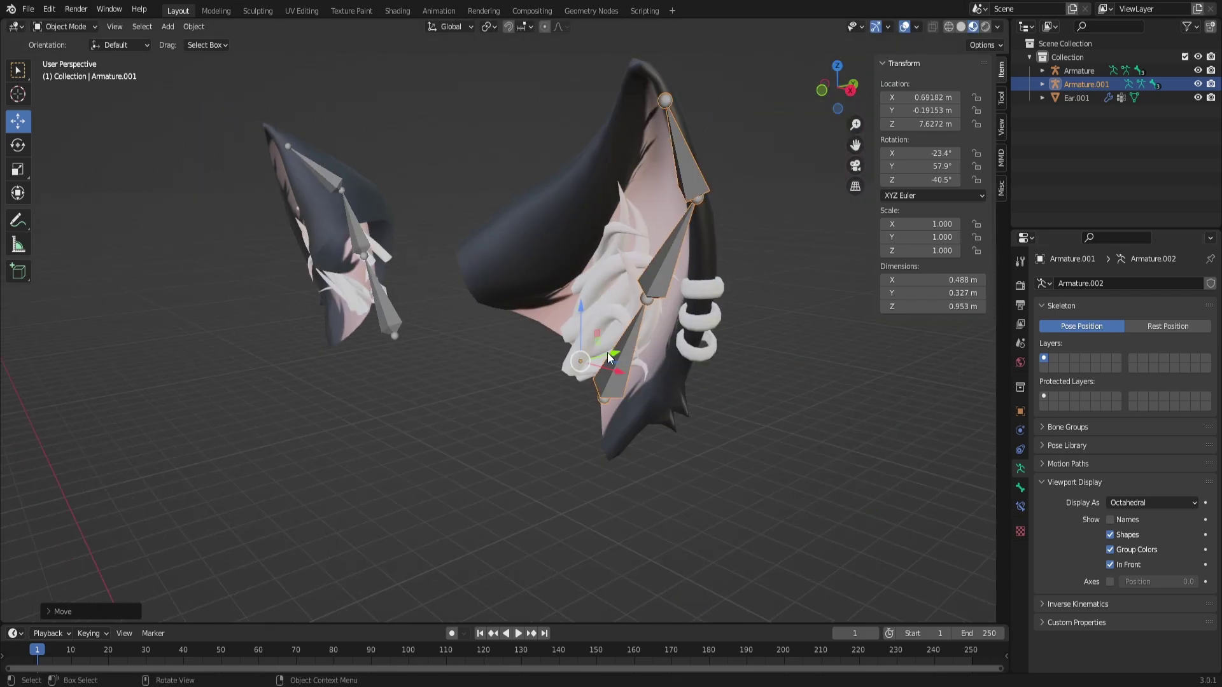
pyautogui.moveTo(607, 357)
pyautogui.mouseDown()
pyautogui.moveTo(593, 357)
pyautogui.moveTo(601, 375)
pyautogui.mouseUp()
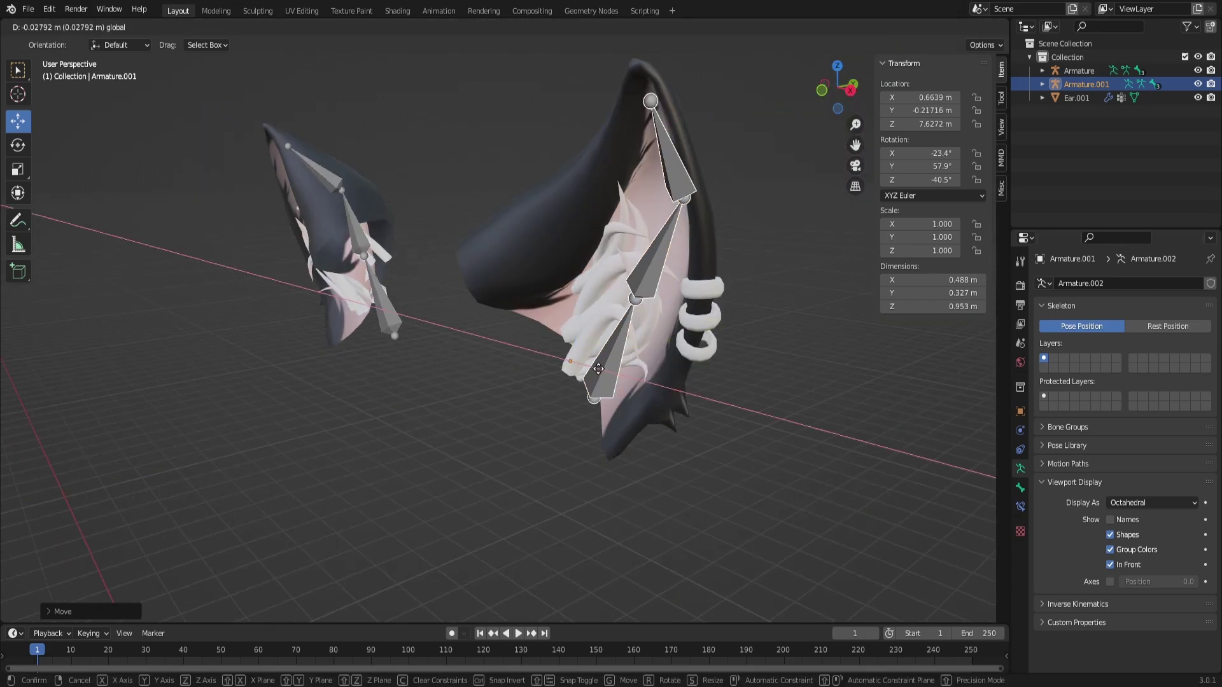
pyautogui.click(1110, 565)
pyautogui.moveTo(834, 90)
pyautogui.mouseDown()
pyautogui.moveTo(762, 95)
pyautogui.moveTo(761, 75)
pyautogui.moveTo(758, 104)
pyautogui.mouseUp()
pyautogui.click(1110, 565)
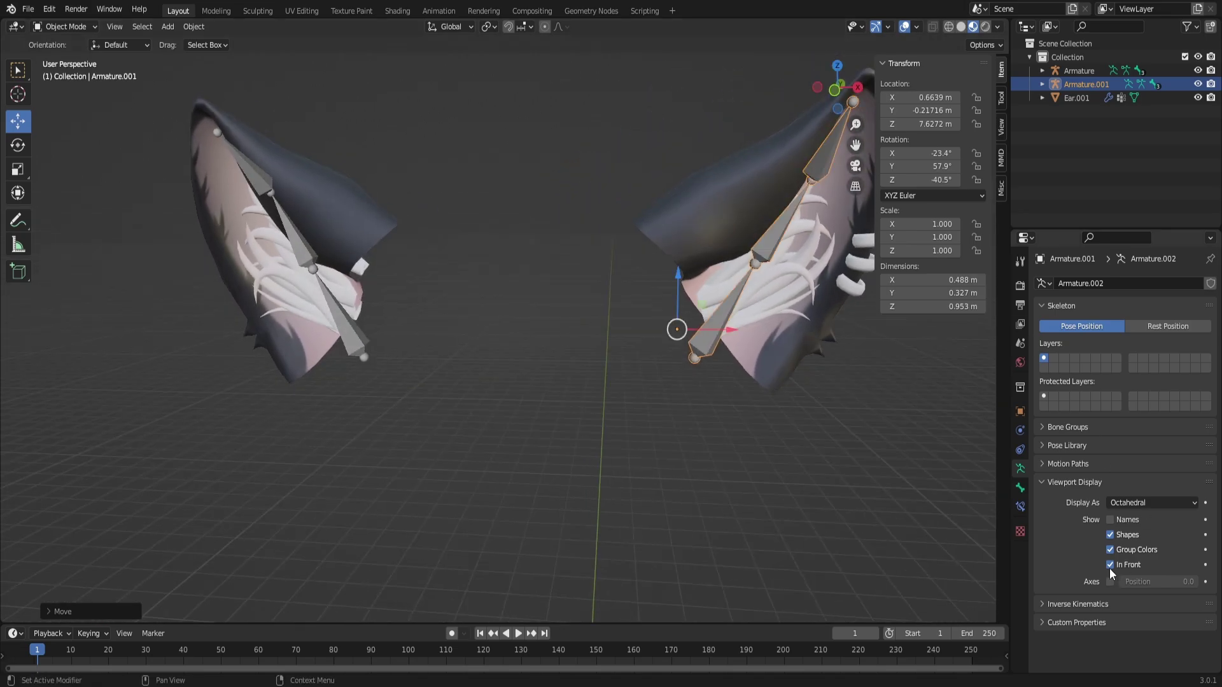
# - Join the original armature and its copy into a single armature, with the ringed ear's armature as the active one
pyautogui.click(735, 525)
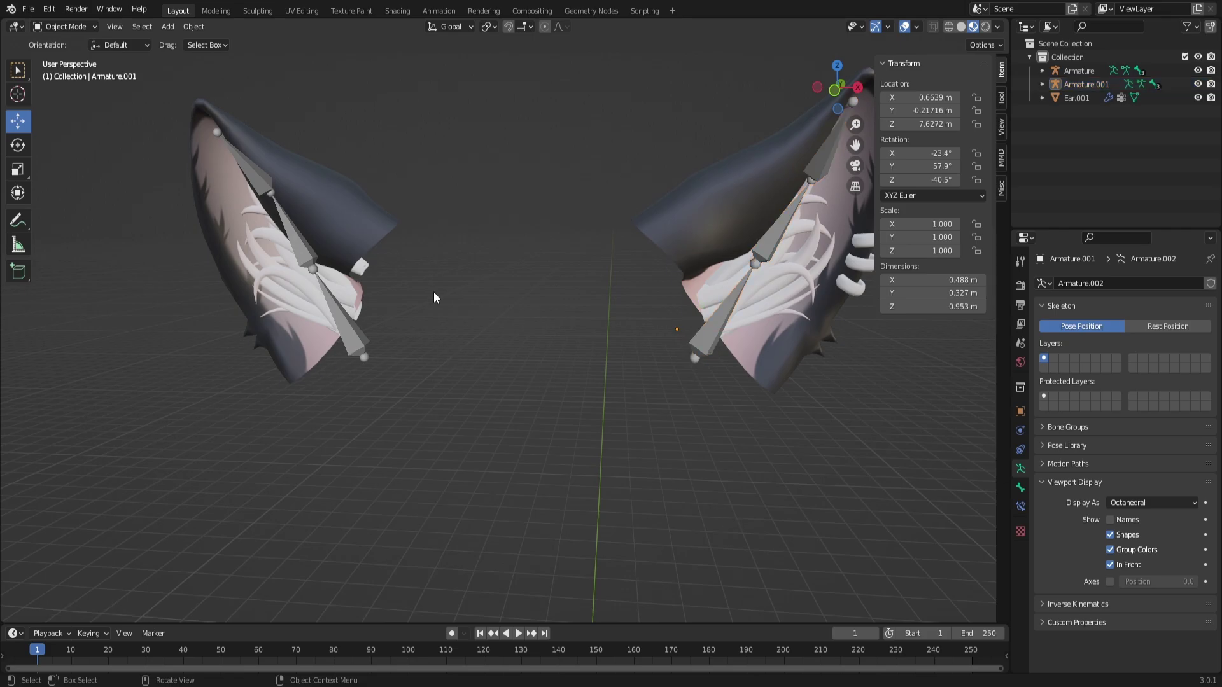
pyautogui.click(341, 329)
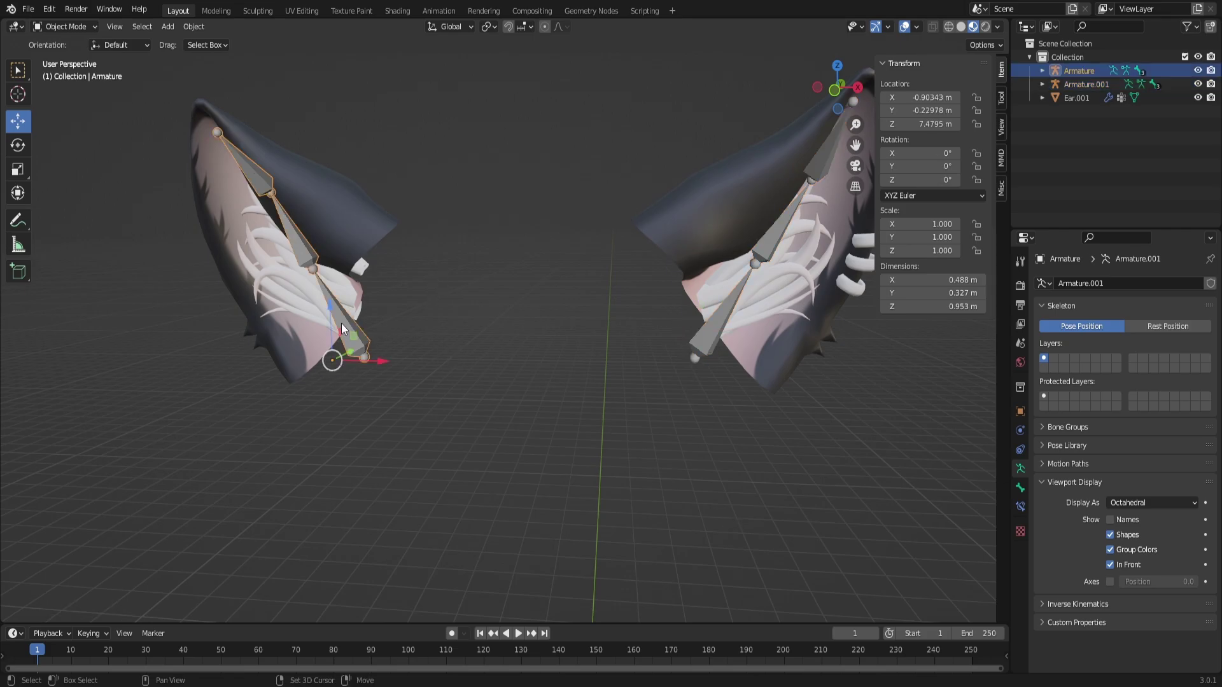
pyautogui.keyDown('shift'); pyautogui.click(701, 360); pyautogui.keyUp('shift')
pyautogui.rightClick(536, 170)
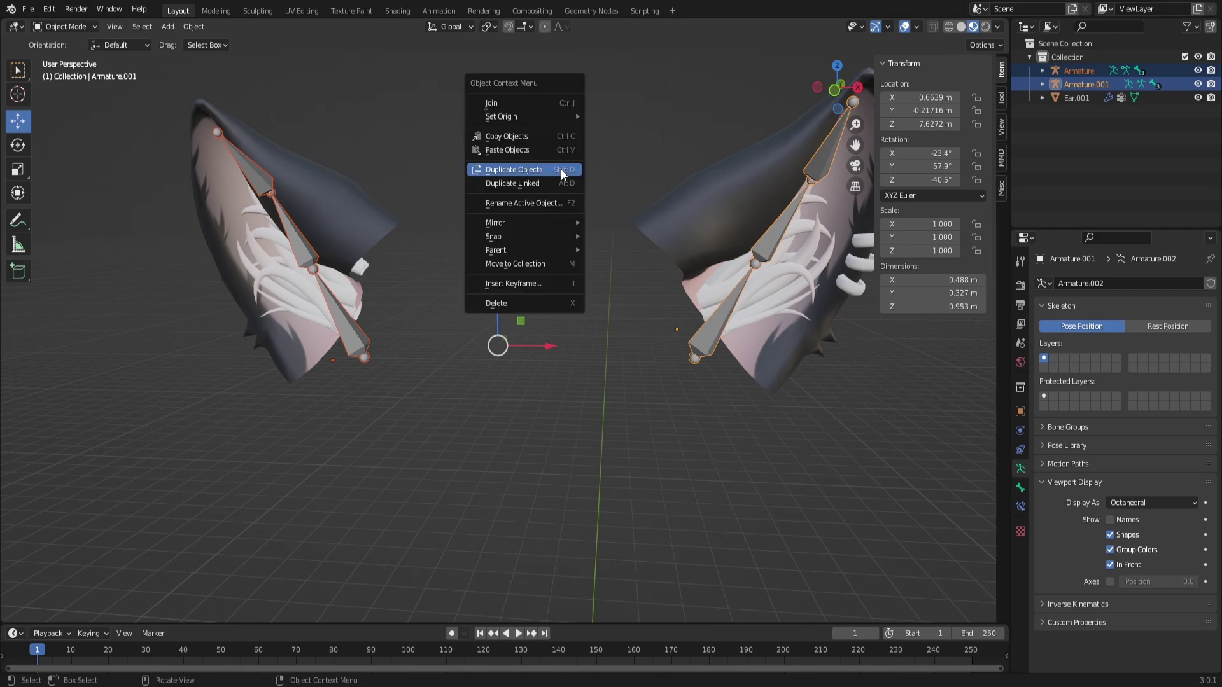
pyautogui.click(521, 99)
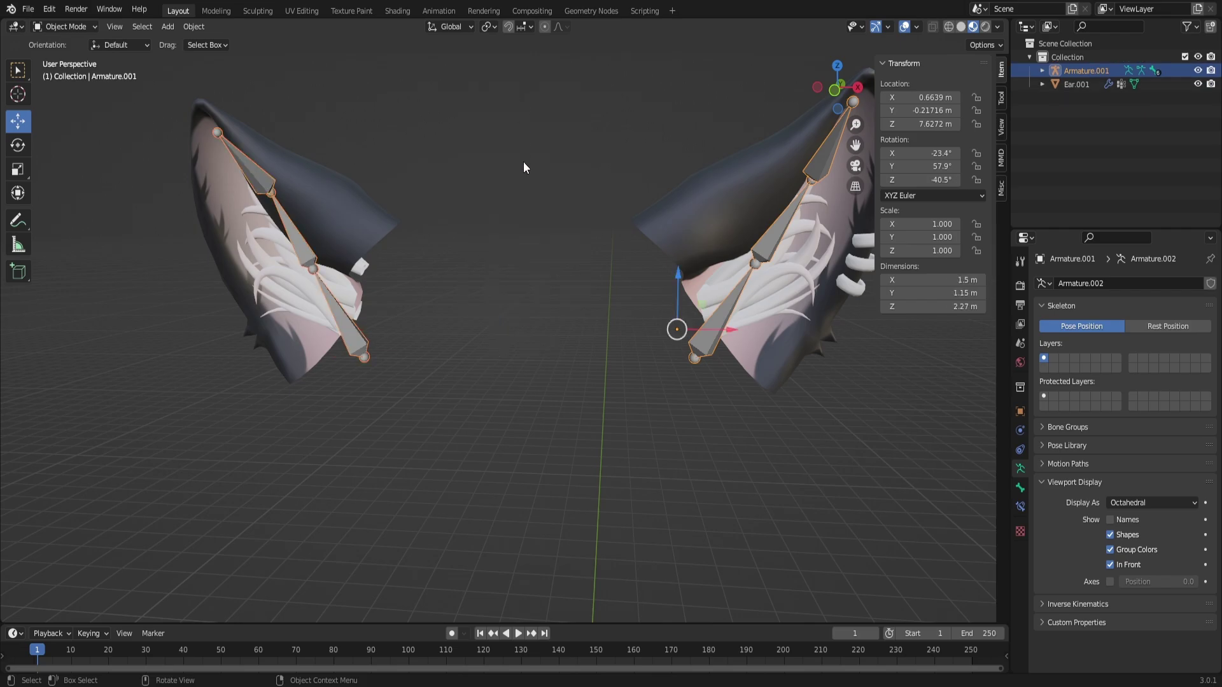
pyautogui.click(544, 194)
# - Parent the ears mesh to the joined armature using Armature Deform With Automatic Weights
pyautogui.moveTo(838, 87)
pyautogui.mouseDown()
pyautogui.moveTo(796, 95)
pyautogui.moveTo(836, 91)
pyautogui.mouseUp()
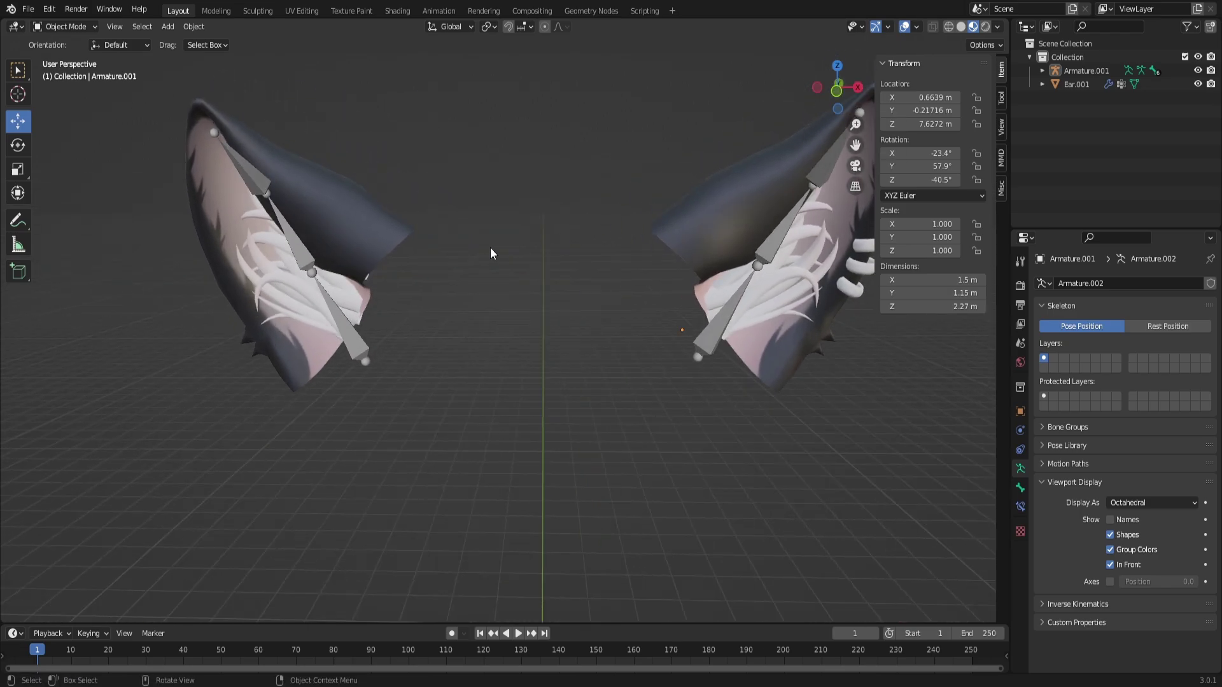
pyautogui.click(380, 226)
pyautogui.keyDown('shift'); pyautogui.click(355, 342); pyautogui.keyUp('shift')
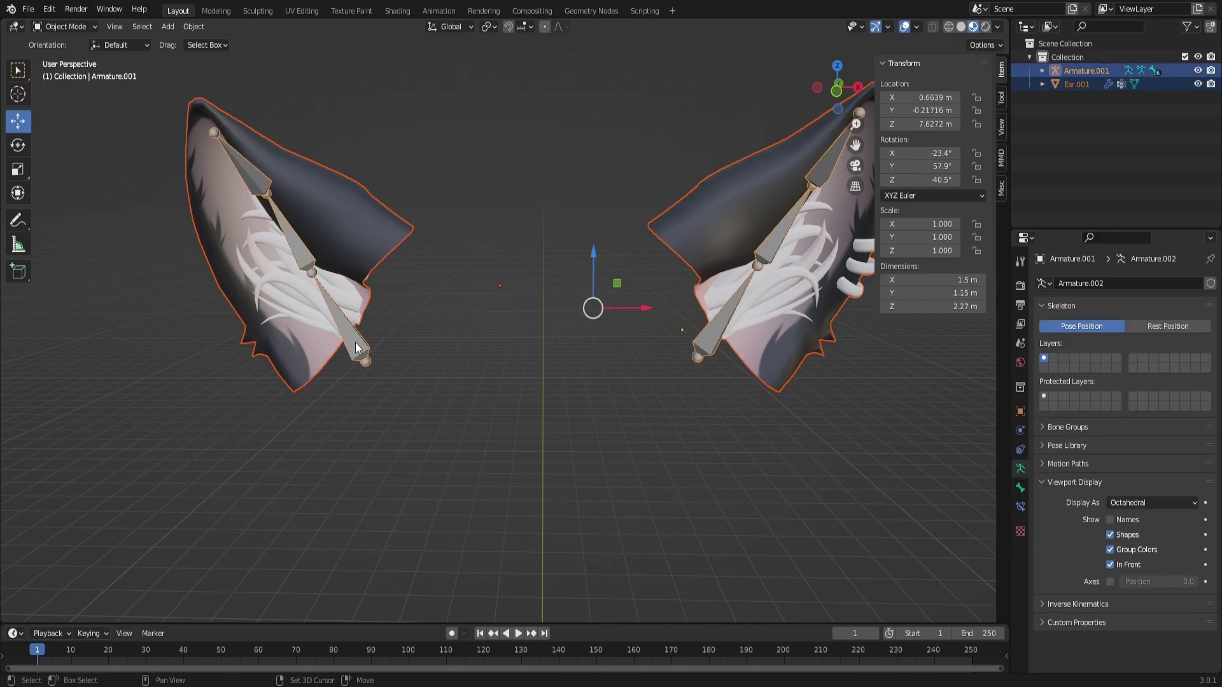
pyautogui.rightClick(583, 227)
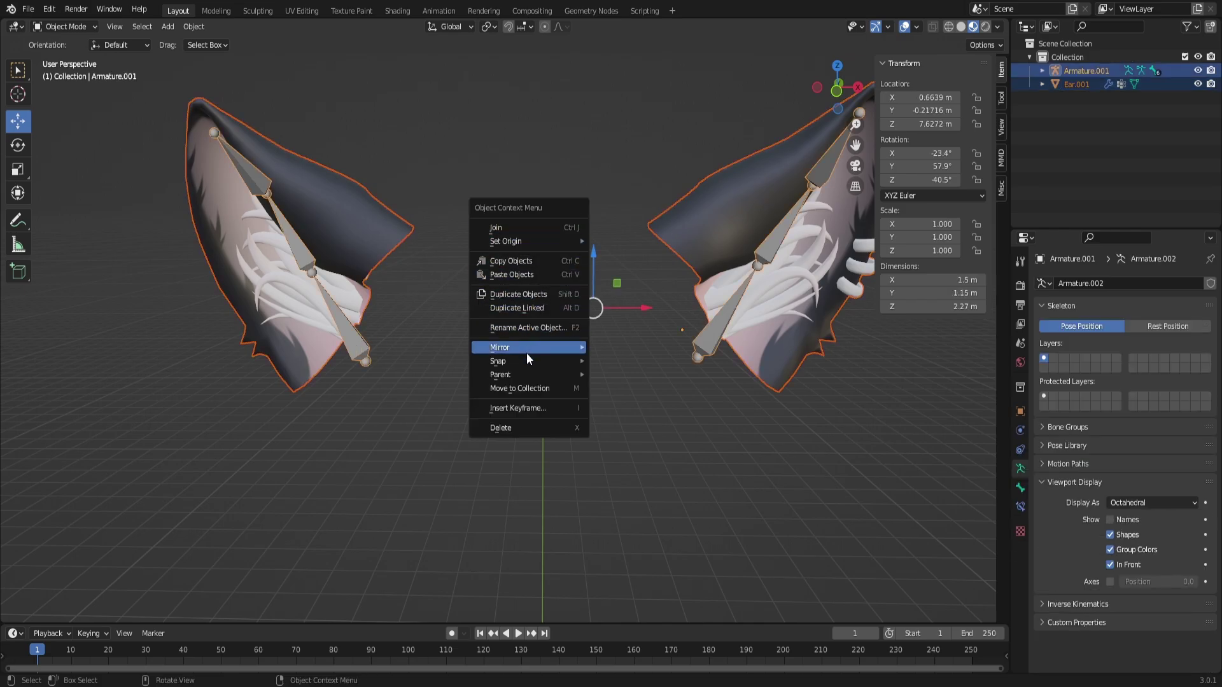
pyautogui.moveTo(527, 373)
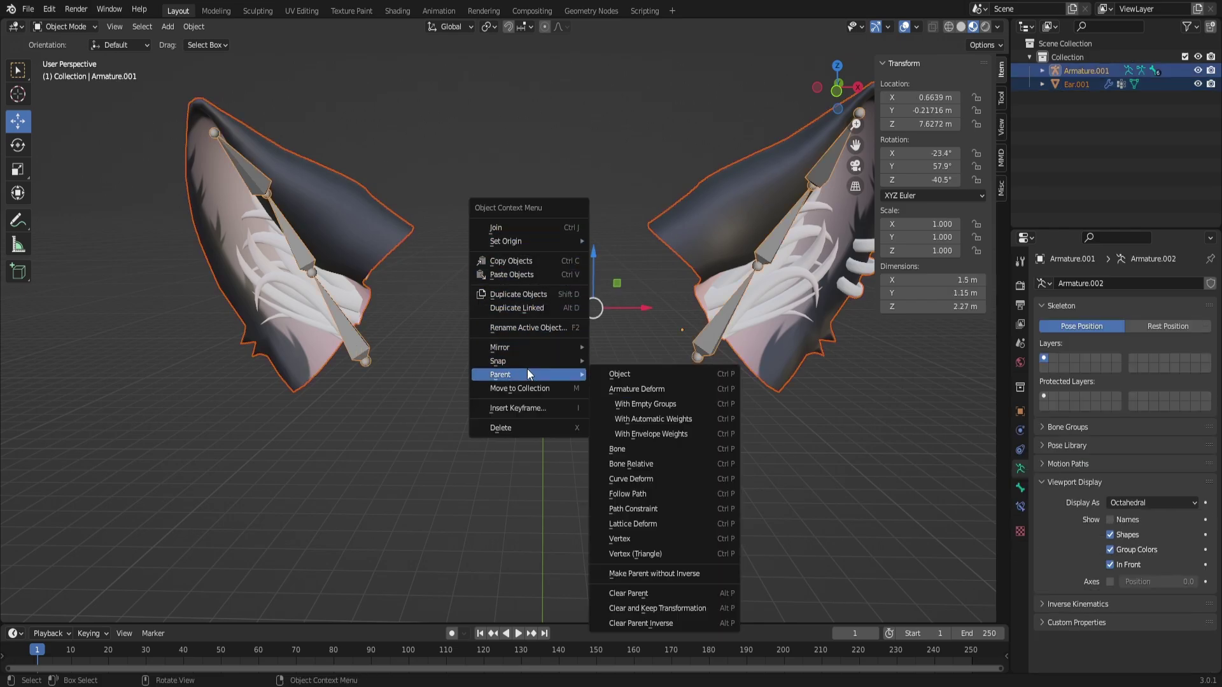
pyautogui.click(691, 417)
pyautogui.scroll(-6, 587, 401)
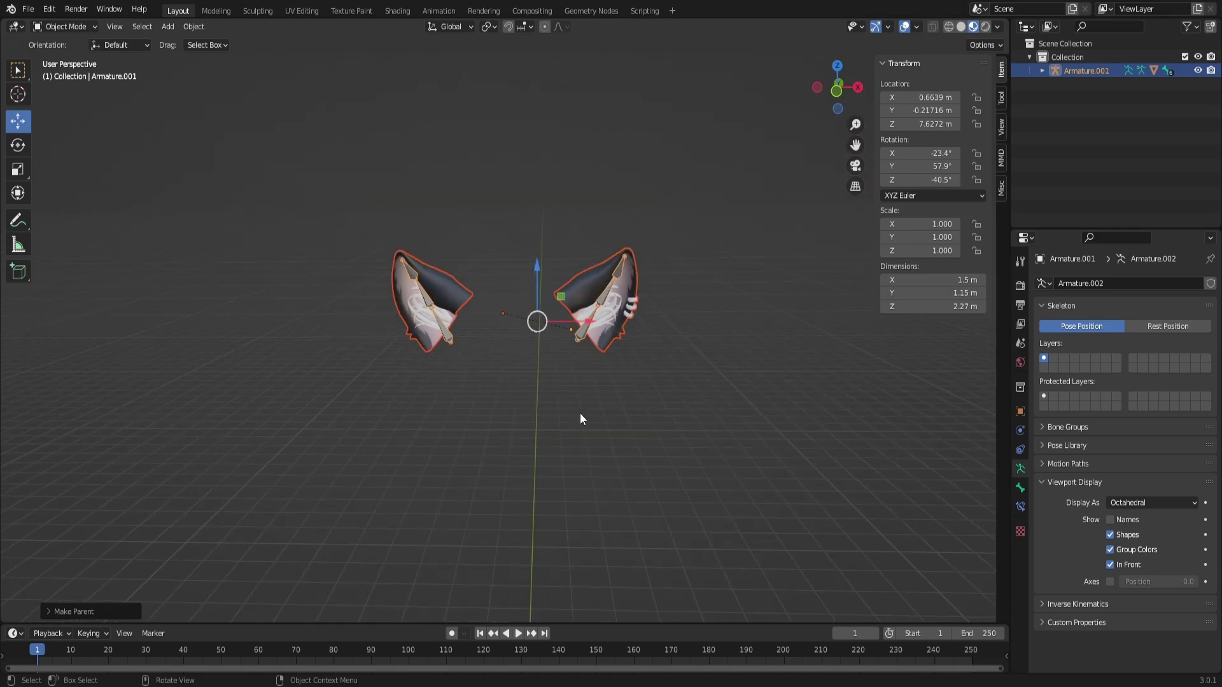
pyautogui.scroll(5, 582, 426)
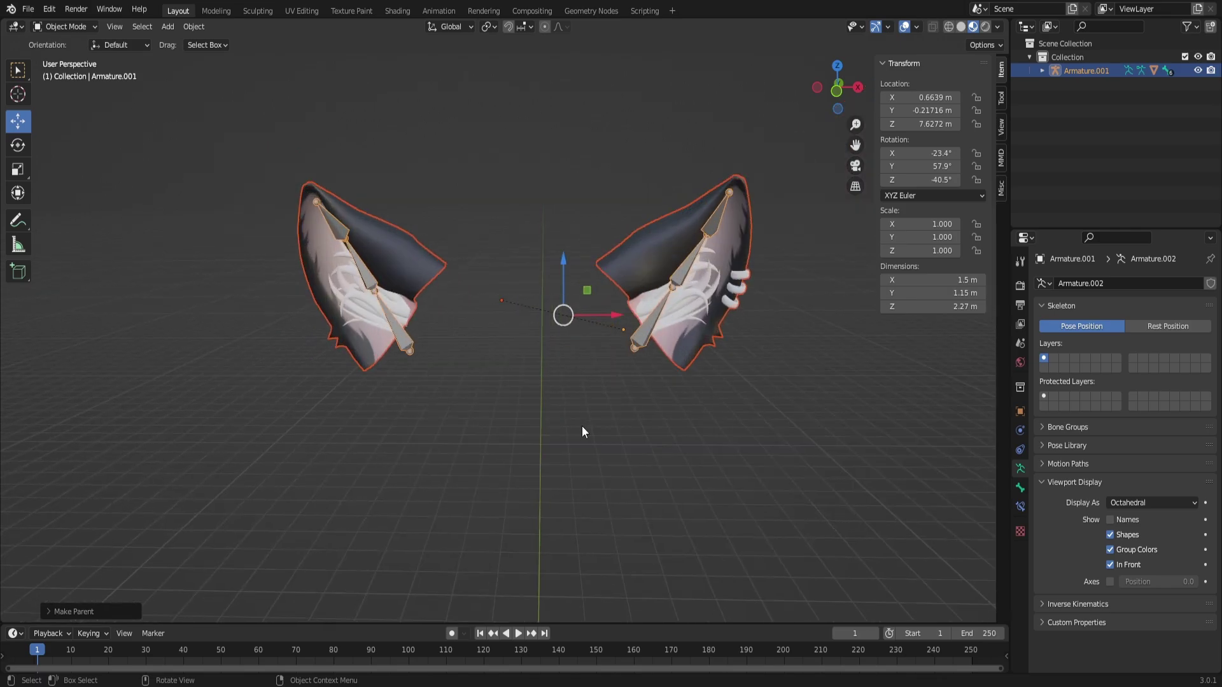
# - Select only the joined armature and switch it to Pose Mode
pyautogui.click(557, 361)
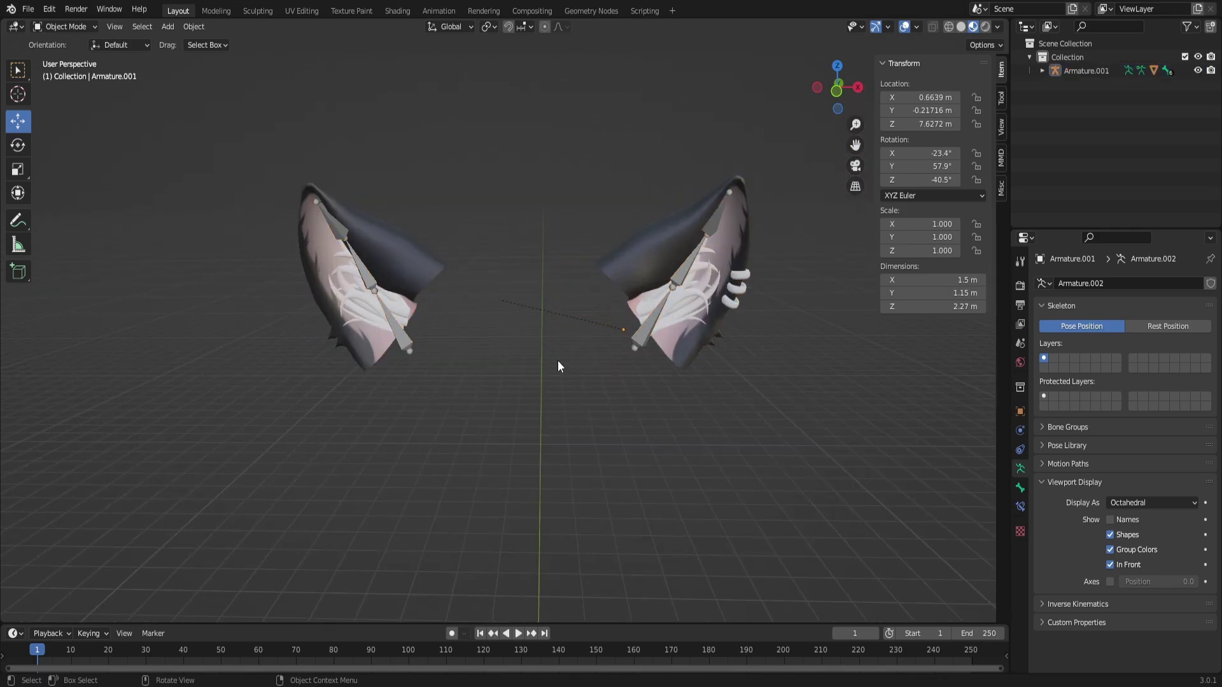
pyautogui.click(365, 269)
pyautogui.click(57, 26)
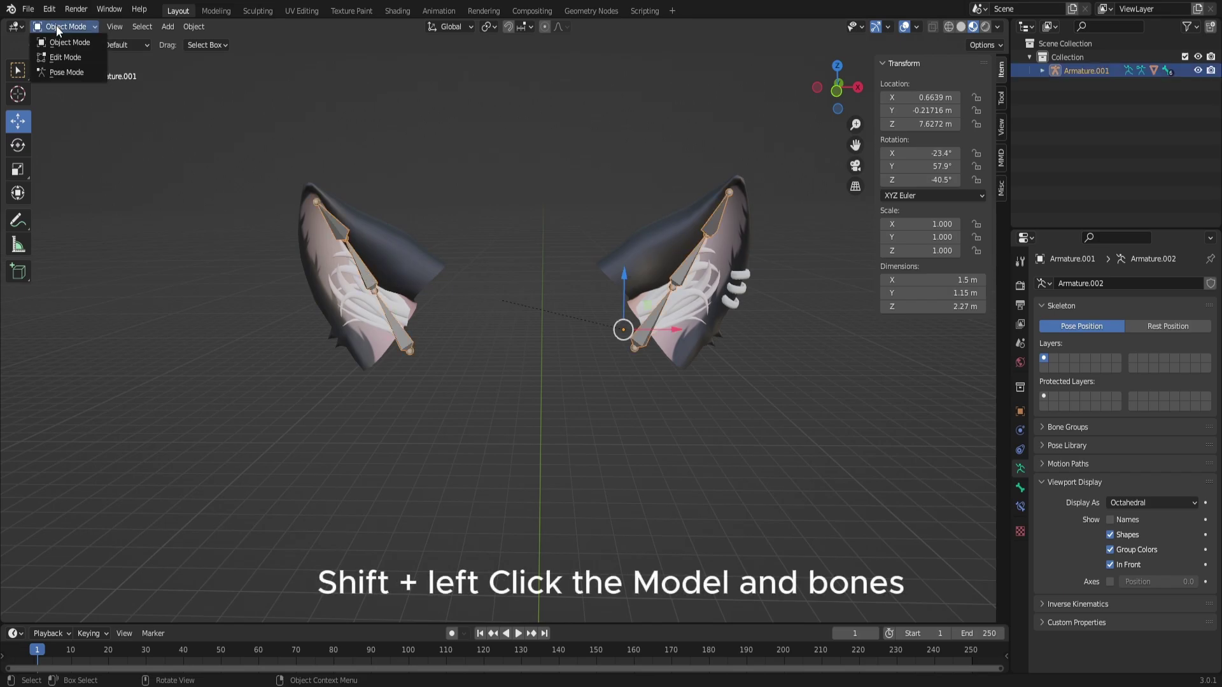
pyautogui.click(61, 72)
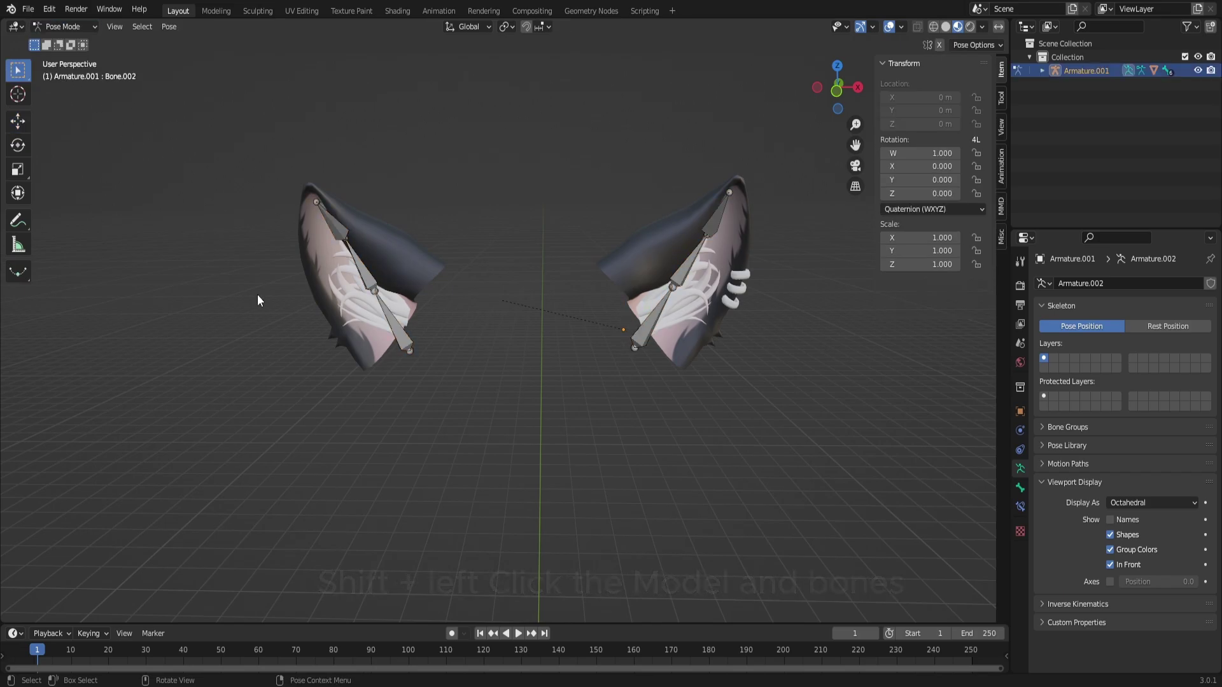
# - Test the ear deformation by rotating the middle and tip bones of the ear without rings, and undo the rotations
pyautogui.click(366, 280)
pyautogui.click(20, 146)
pyautogui.moveTo(388, 259); pyautogui.dragTo(398, 233)
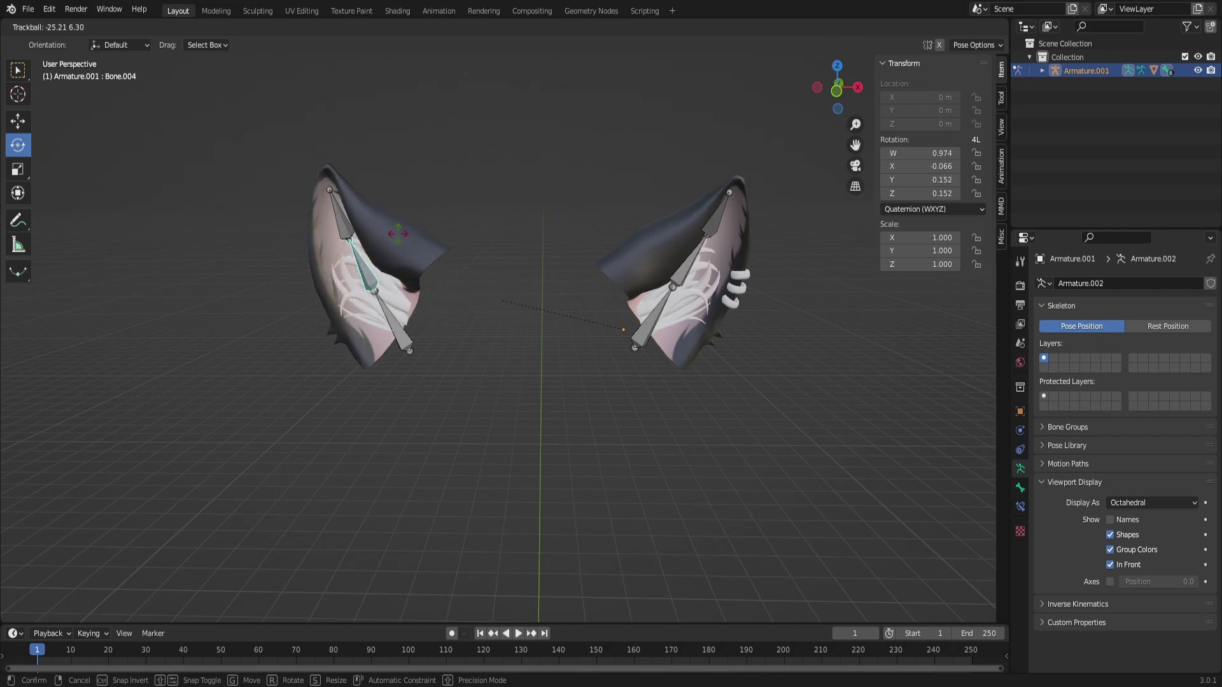
pyautogui.click(397, 233)
pyautogui.click(335, 219)
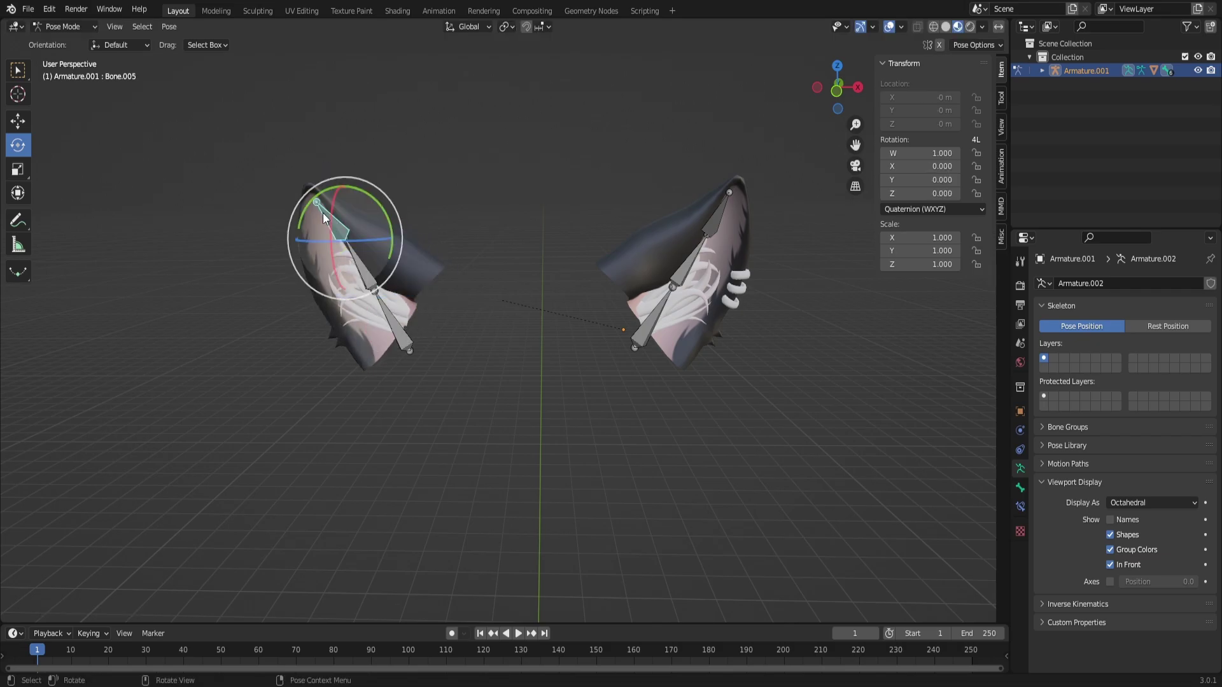
pyautogui.moveTo(323, 213); pyautogui.dragTo(344, 236)
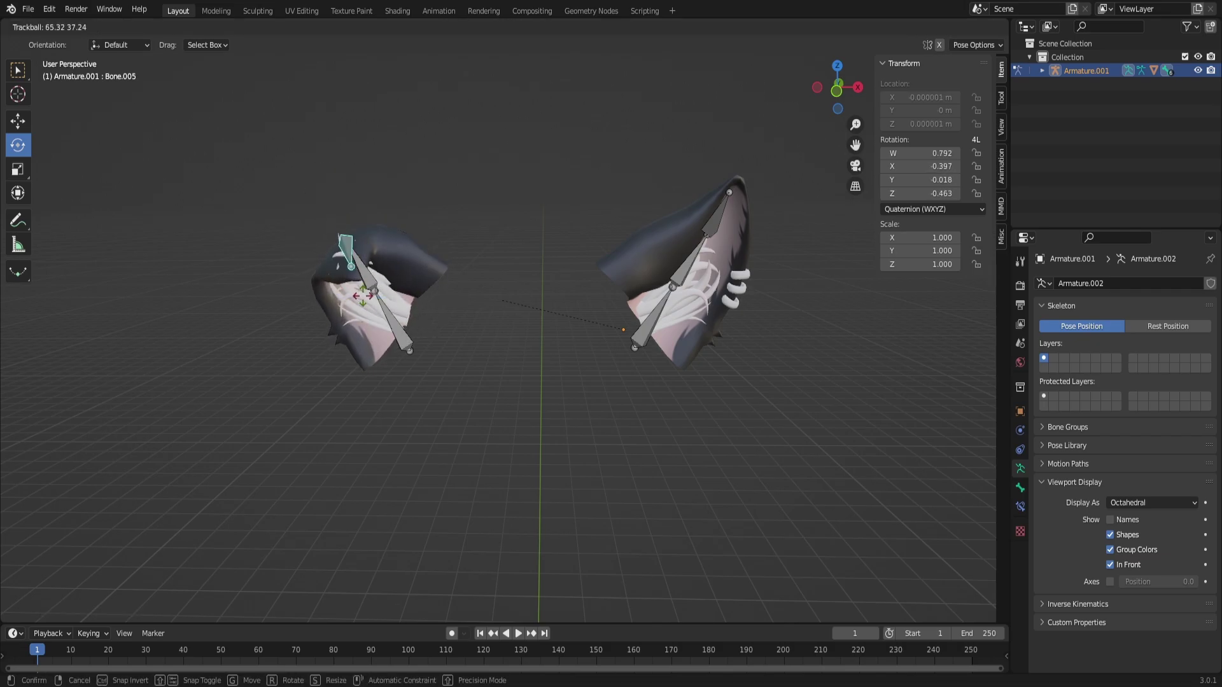
pyautogui.moveTo(363, 296); pyautogui.dragTo(411, 288)
pyautogui.hotkey('ctrl', 'z')
pyautogui.click(359, 299)
pyautogui.click(375, 288)
pyautogui.hotkey('ctrl', 'z')
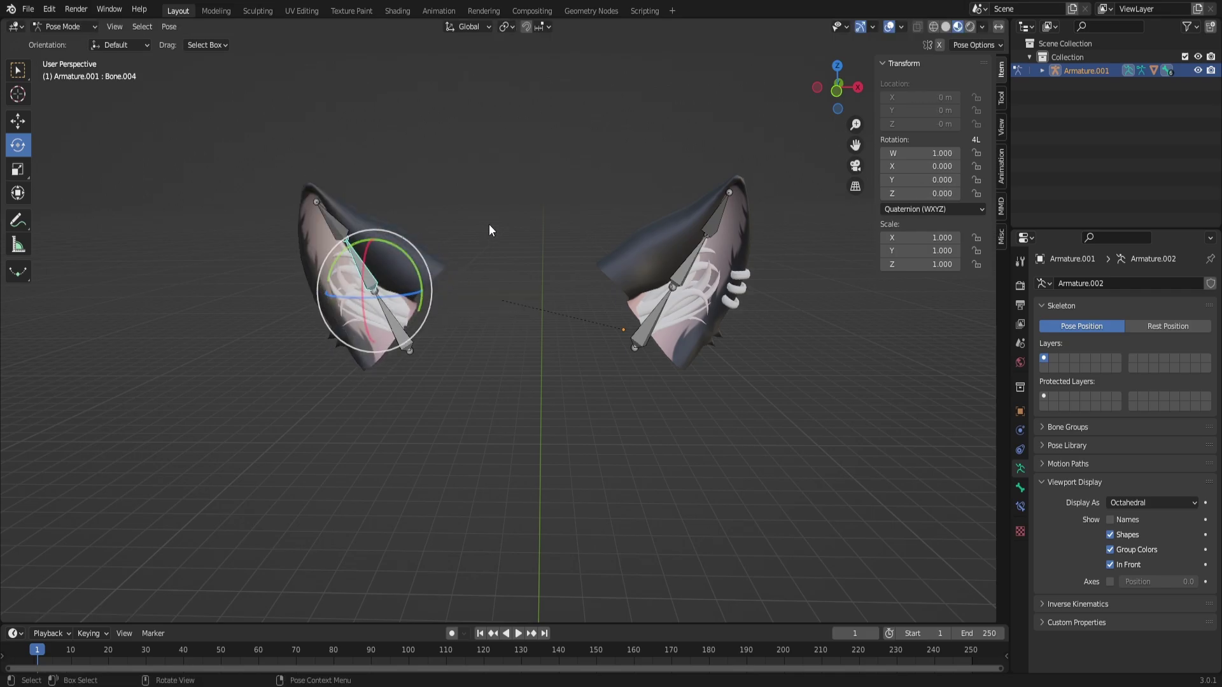
# - Set the rotation mode of all three bones in the ear without rings to XYZ Euler
pyautogui.click(330, 216)
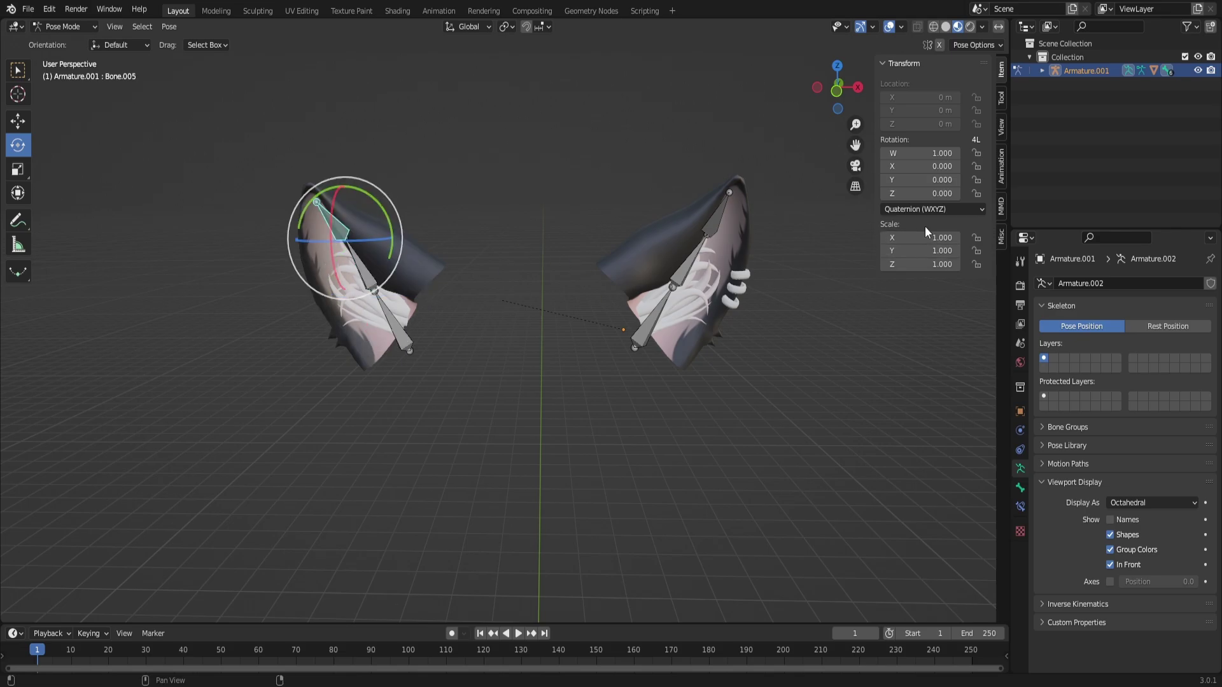
pyautogui.click(924, 210)
pyautogui.click(903, 239)
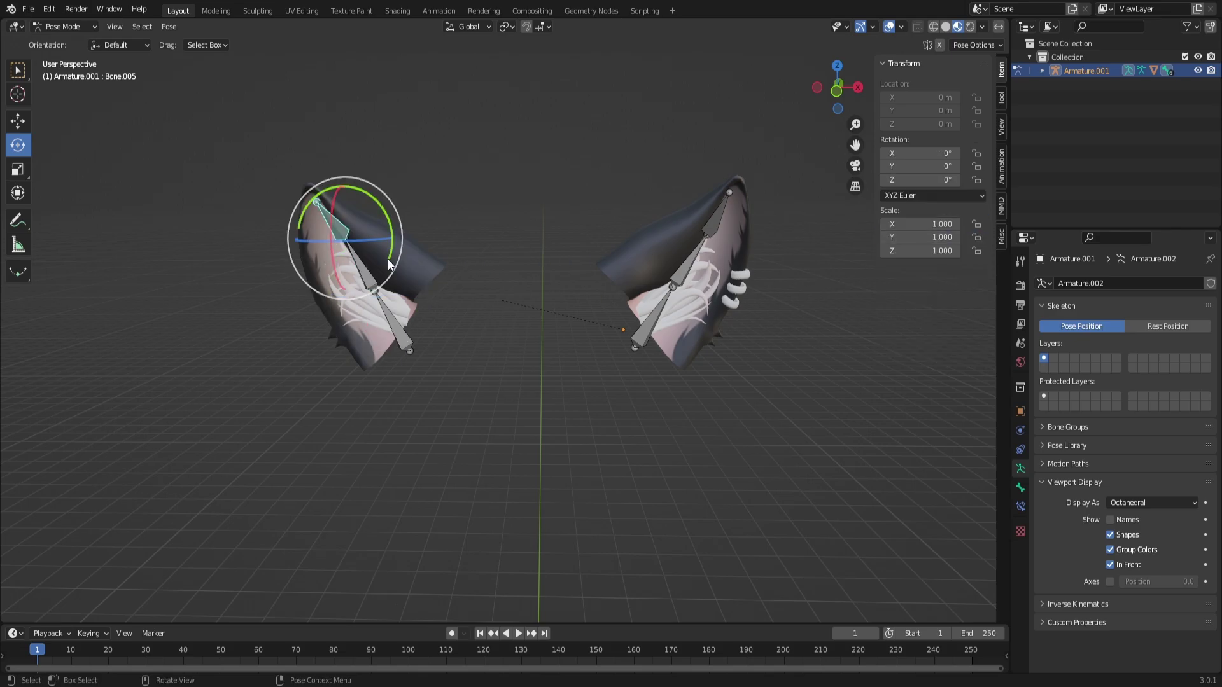
pyautogui.click(361, 269)
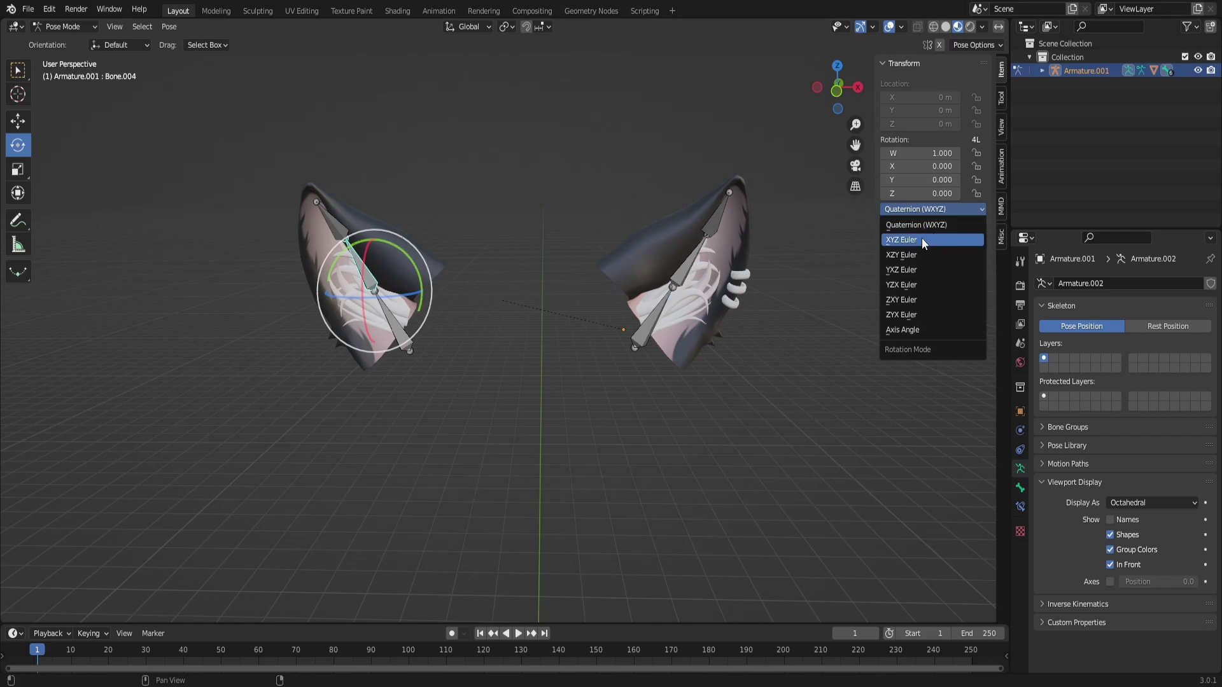
pyautogui.click(921, 238)
pyautogui.click(396, 329)
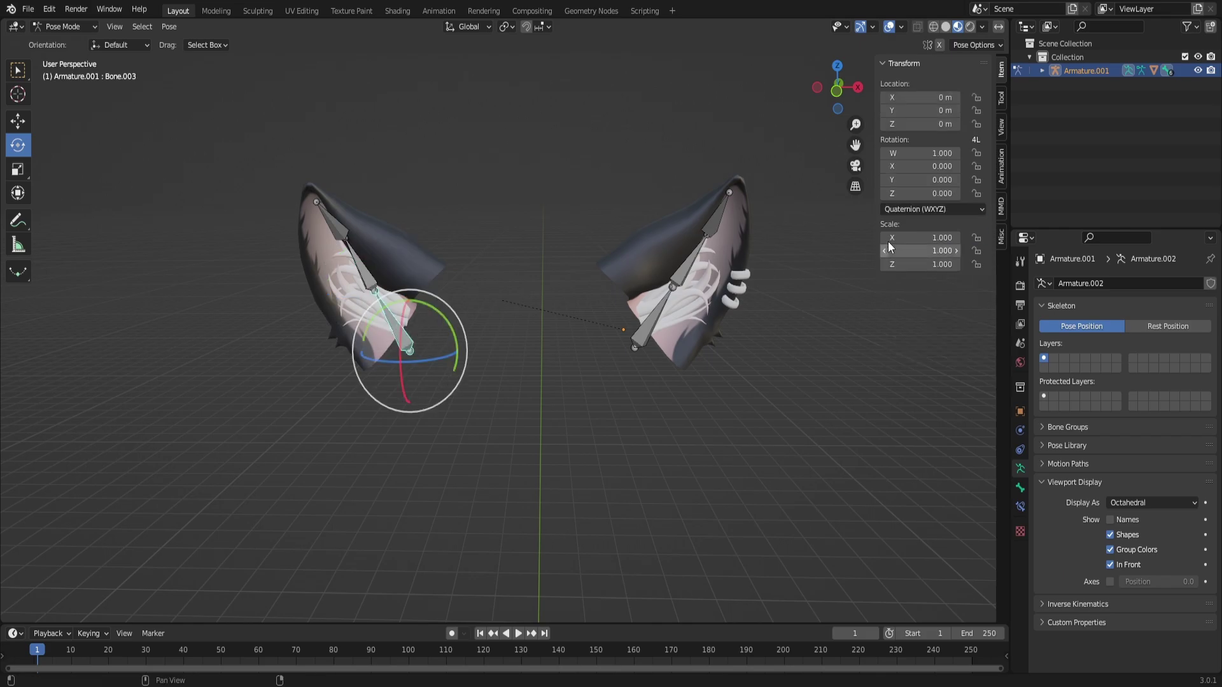
pyautogui.click(929, 208)
pyautogui.click(899, 238)
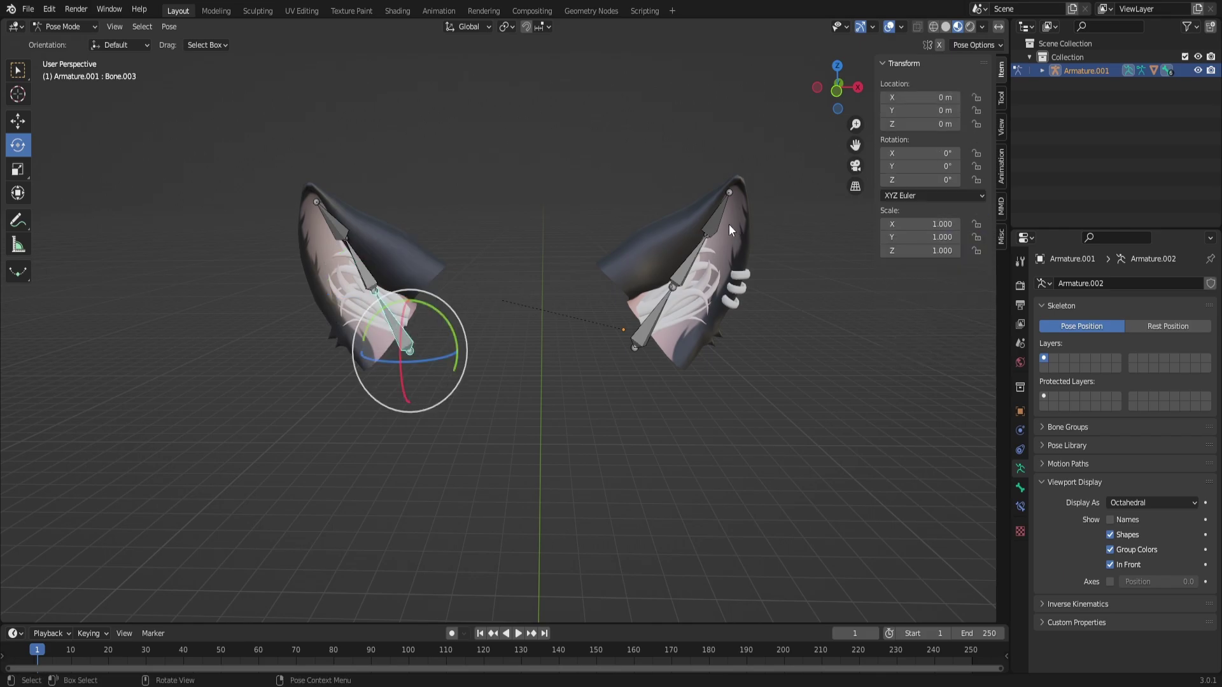
# - Set the rotation mode of the tip, middle and base bones in the ringed ear to XYZ Euler
pyautogui.click(716, 216)
pyautogui.click(919, 212)
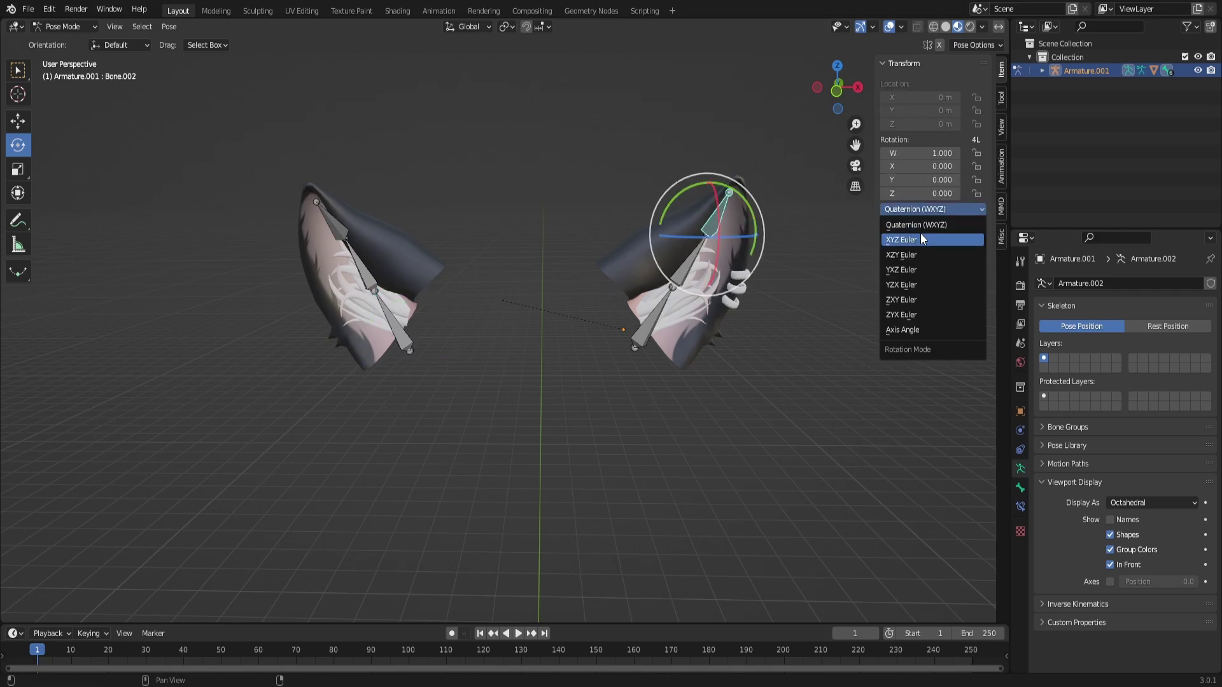
pyautogui.click(920, 237)
pyautogui.click(698, 252)
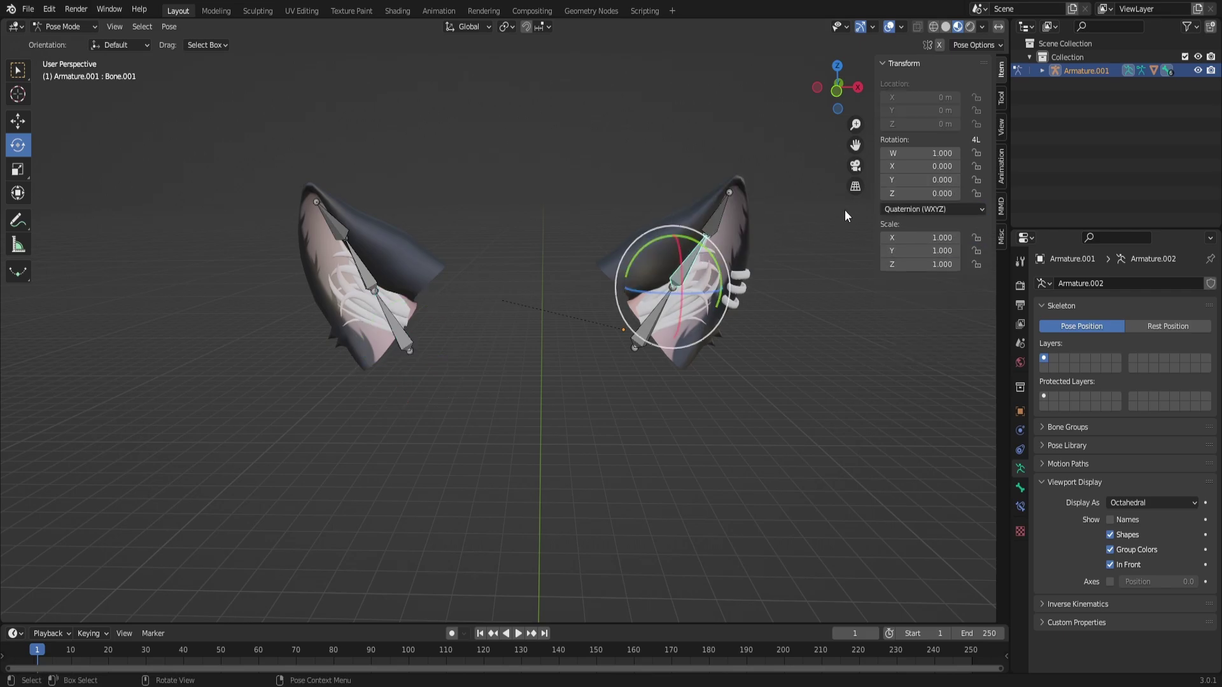
pyautogui.click(911, 207)
pyautogui.click(920, 240)
pyautogui.click(648, 316)
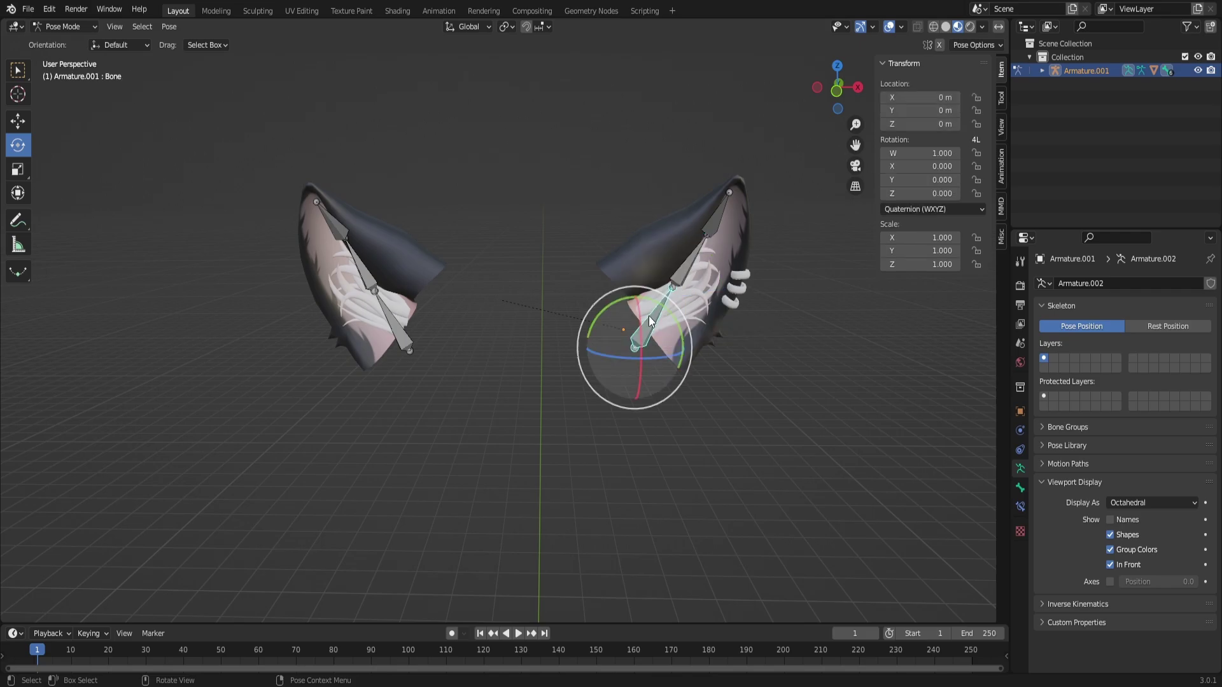
pyautogui.click(935, 210)
pyautogui.click(904, 240)
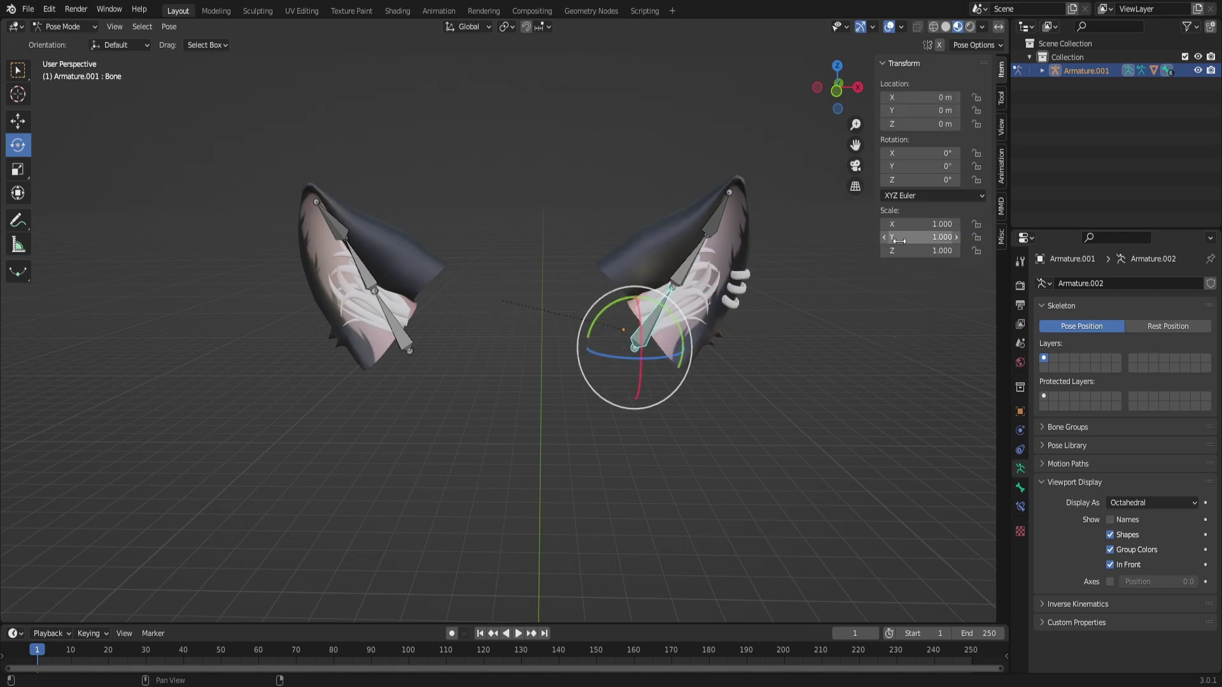
pyautogui.click(655, 408)
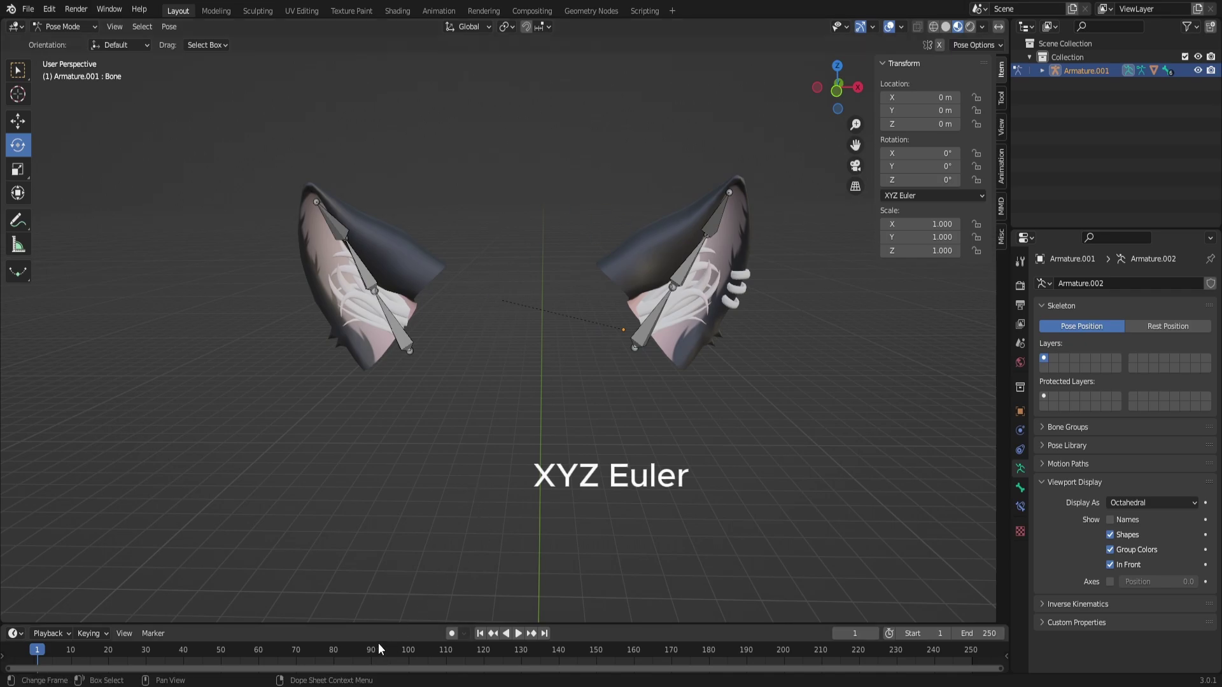
# - Enlarge the timeline area, change it to the Action Editor and create a new action named idle
pyautogui.moveTo(385, 622); pyautogui.dragTo(413, 478)
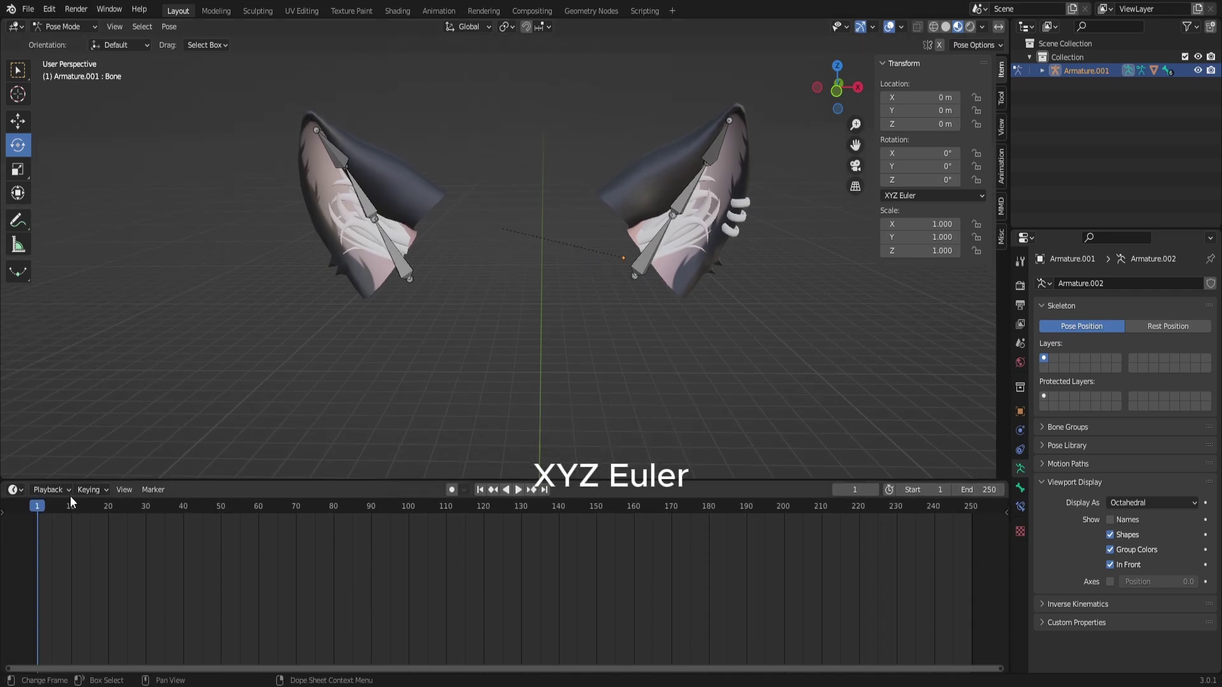
pyautogui.click(15, 490)
pyautogui.click(184, 527)
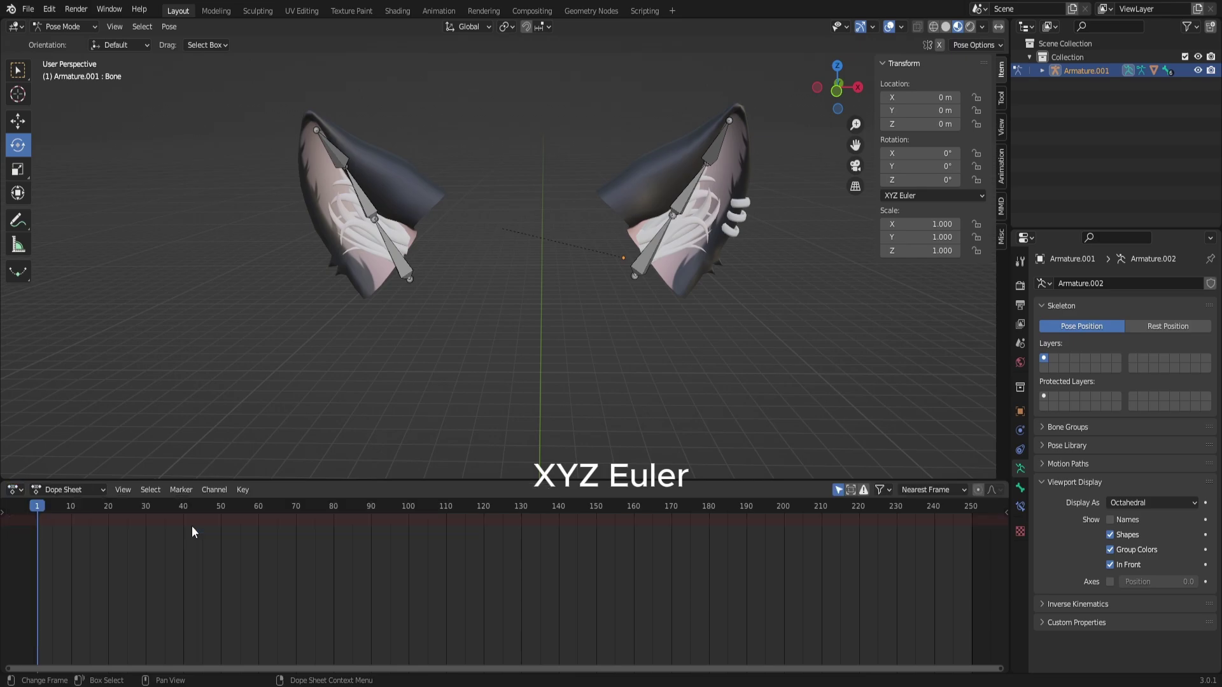
pyautogui.click(80, 491)
pyautogui.click(75, 519)
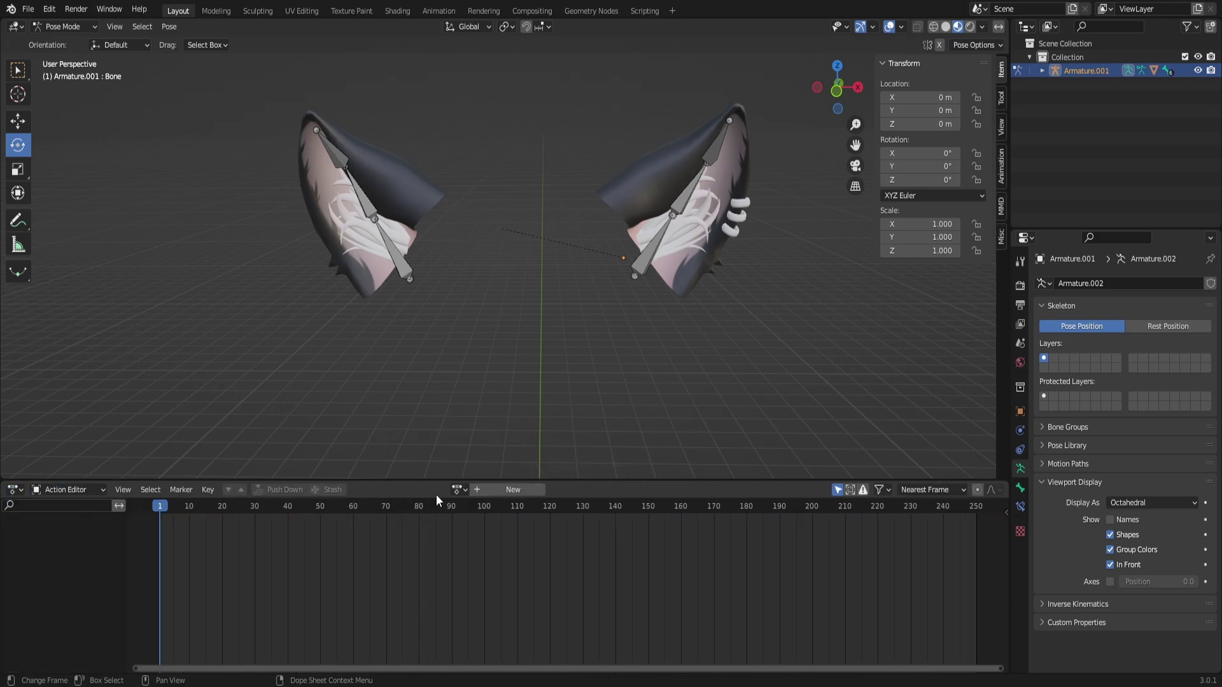
pyautogui.click(484, 494)
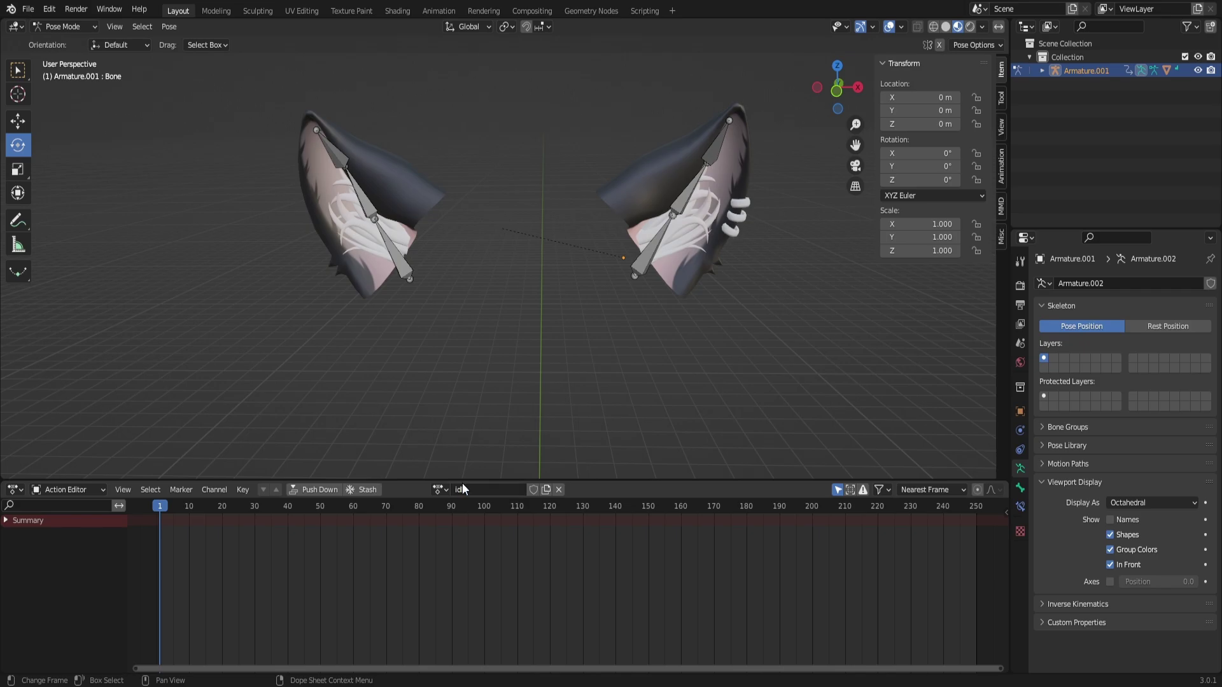
pyautogui.write('idle')
pyautogui.press('Return')
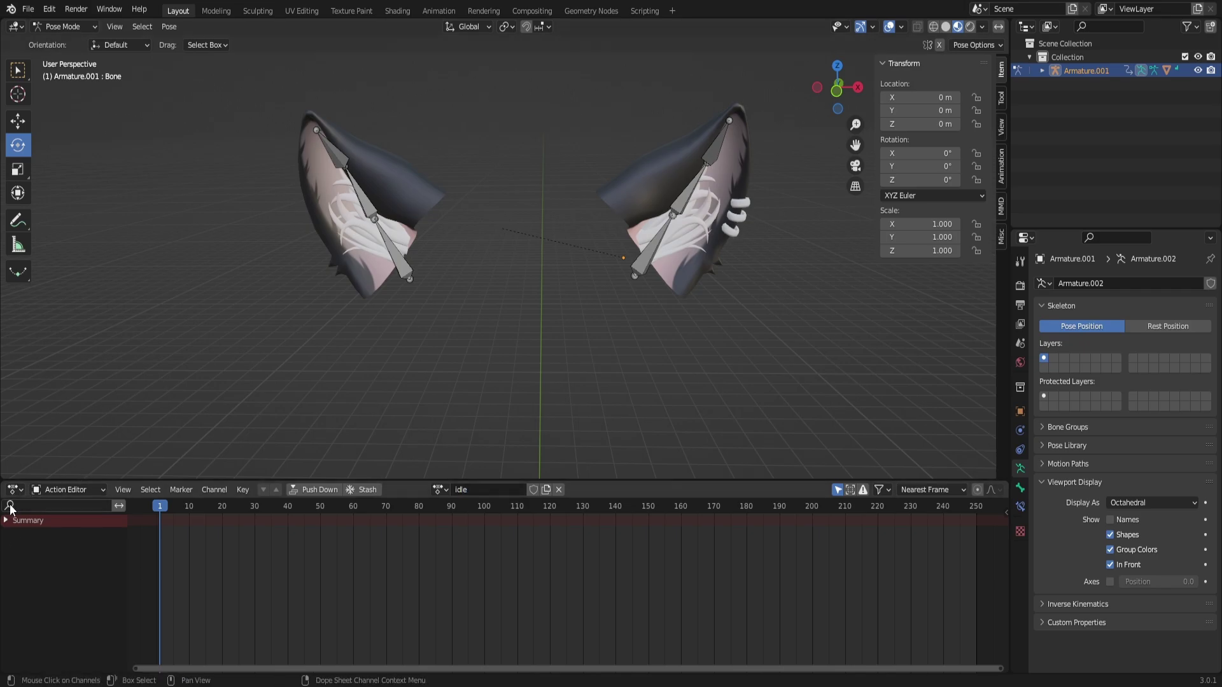
# - Return to the Timeline editor with Auto Keying enabled and the end frame set to 100
pyautogui.click(11, 493)
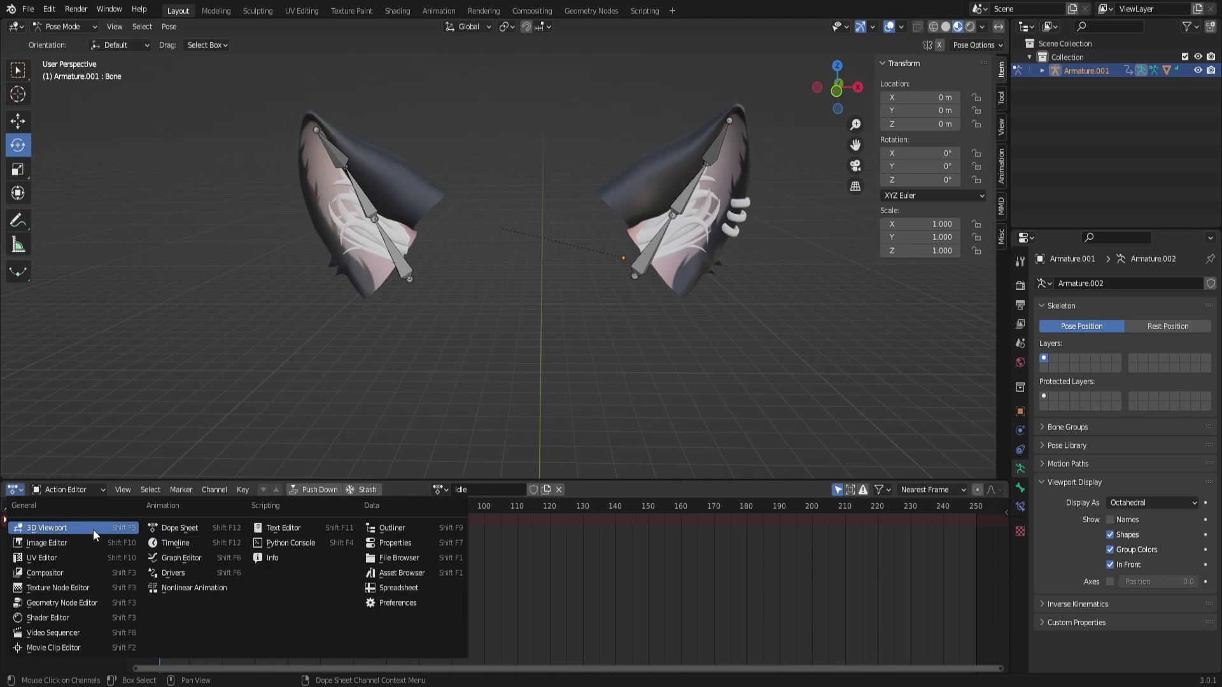
pyautogui.click(195, 545)
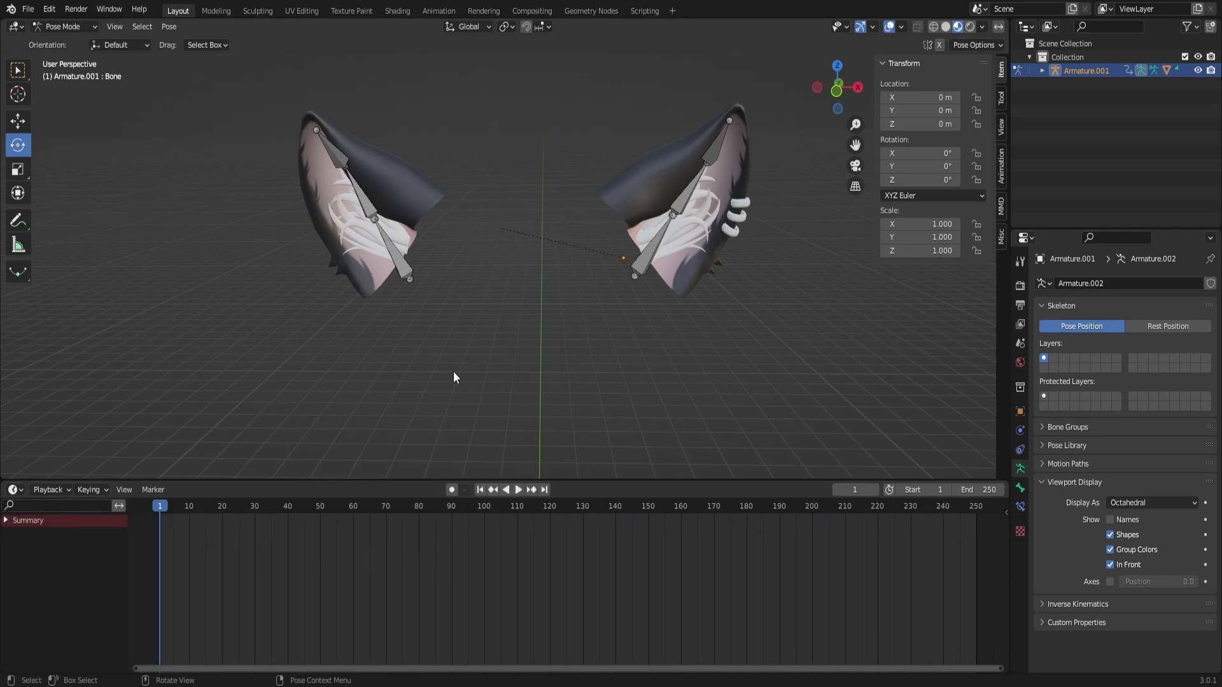
pyautogui.click(451, 490)
pyautogui.moveTo(445, 482); pyautogui.dragTo(408, 551)
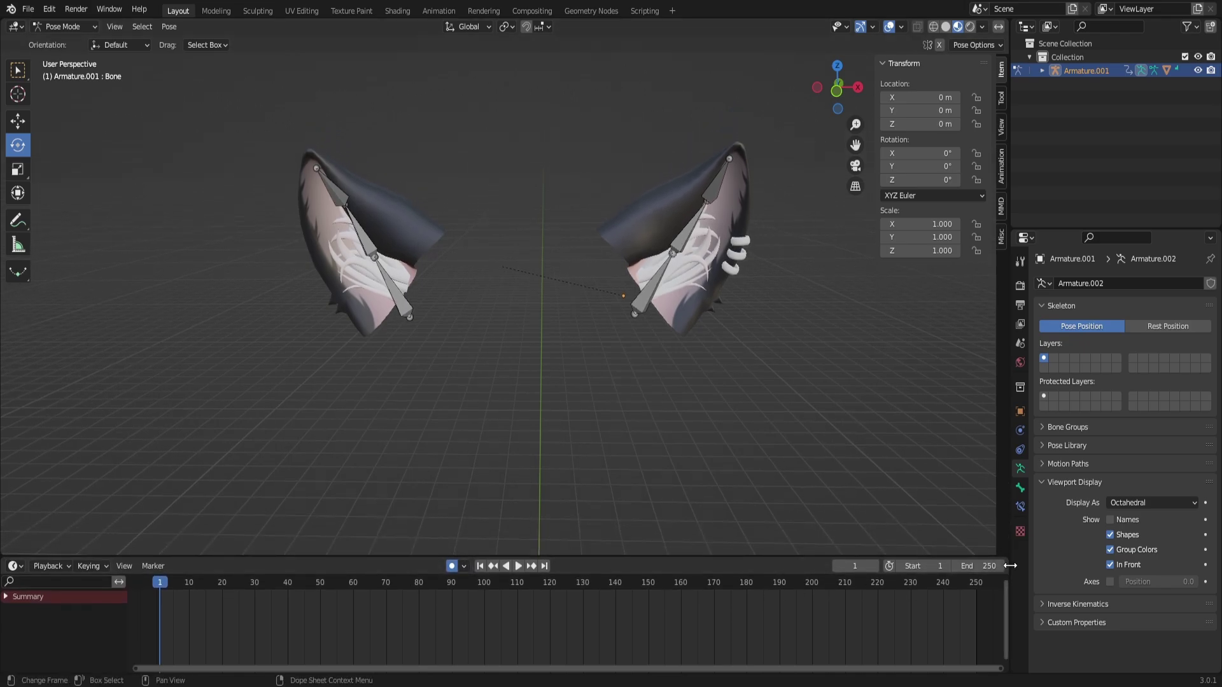
pyautogui.moveTo(981, 567); pyautogui.dragTo(884, 566)
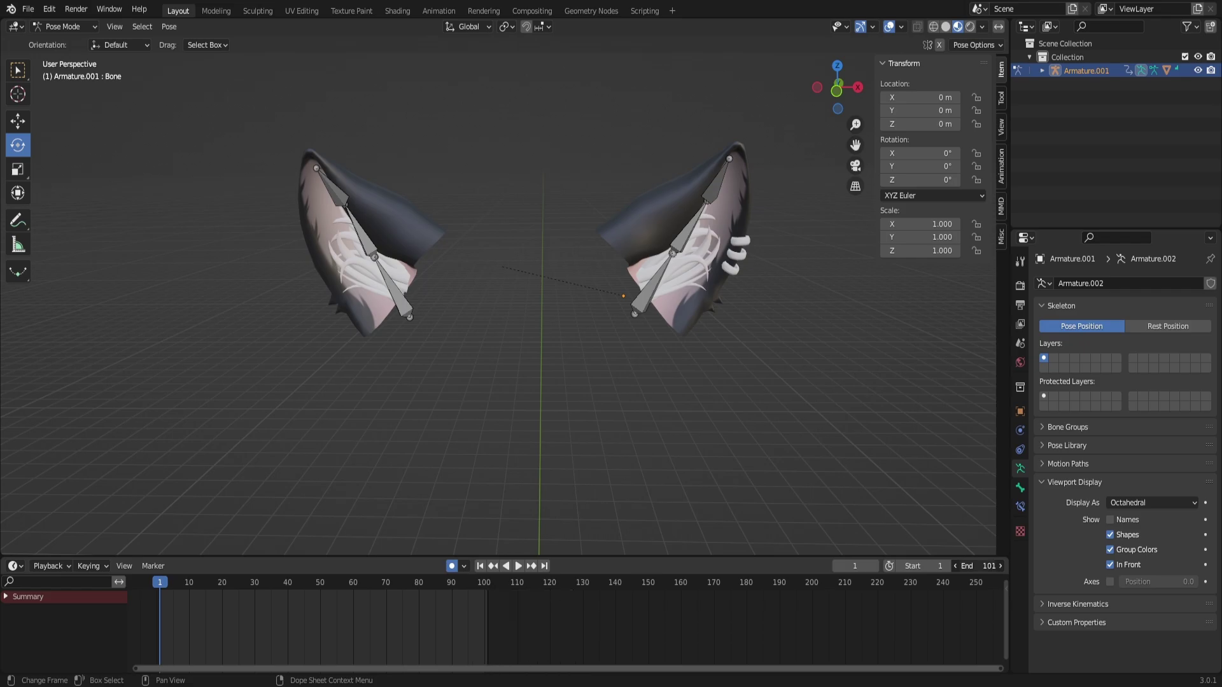
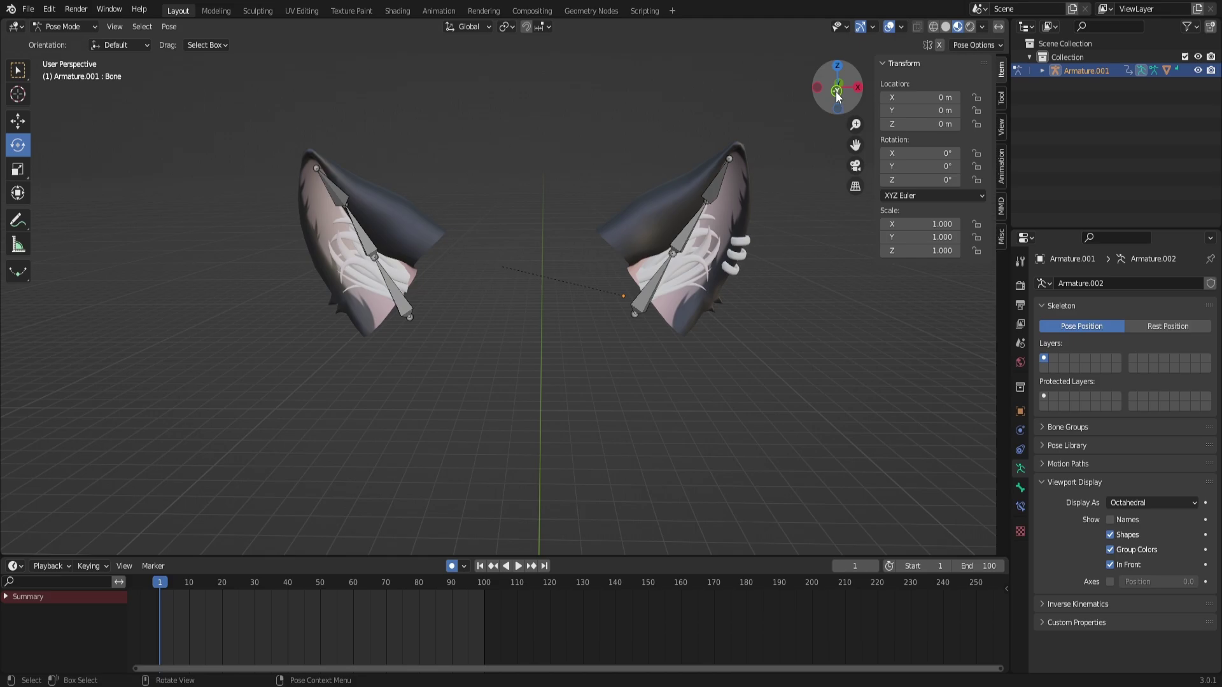
# - Key frame 1 with the ringless ear's middle bone rotated to about 9.5°, -9.2°, -19.4° and its tip bone to about -1.5°, -1.9°, -6.2°
pyautogui.moveTo(837, 96)
pyautogui.mouseDown()
pyautogui.moveTo(904, 98)
pyautogui.moveTo(848, 96)
pyautogui.mouseUp()
pyautogui.click(374, 260)
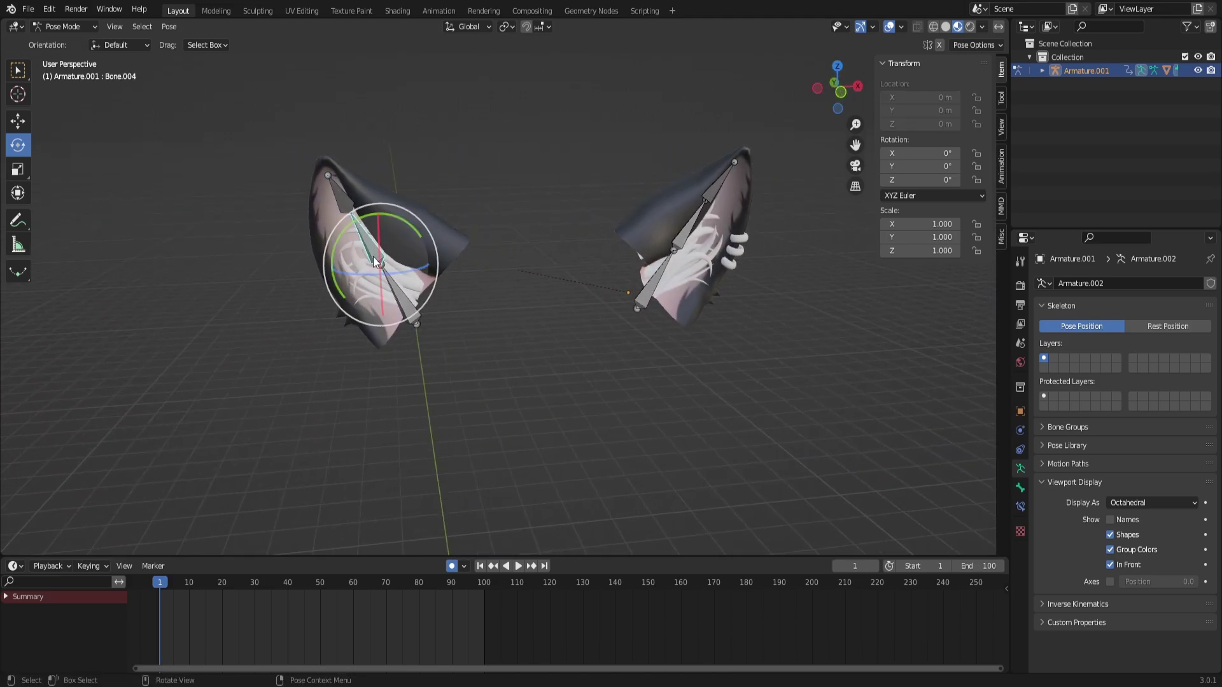
pyautogui.moveTo(377, 247); pyautogui.dragTo(365, 211)
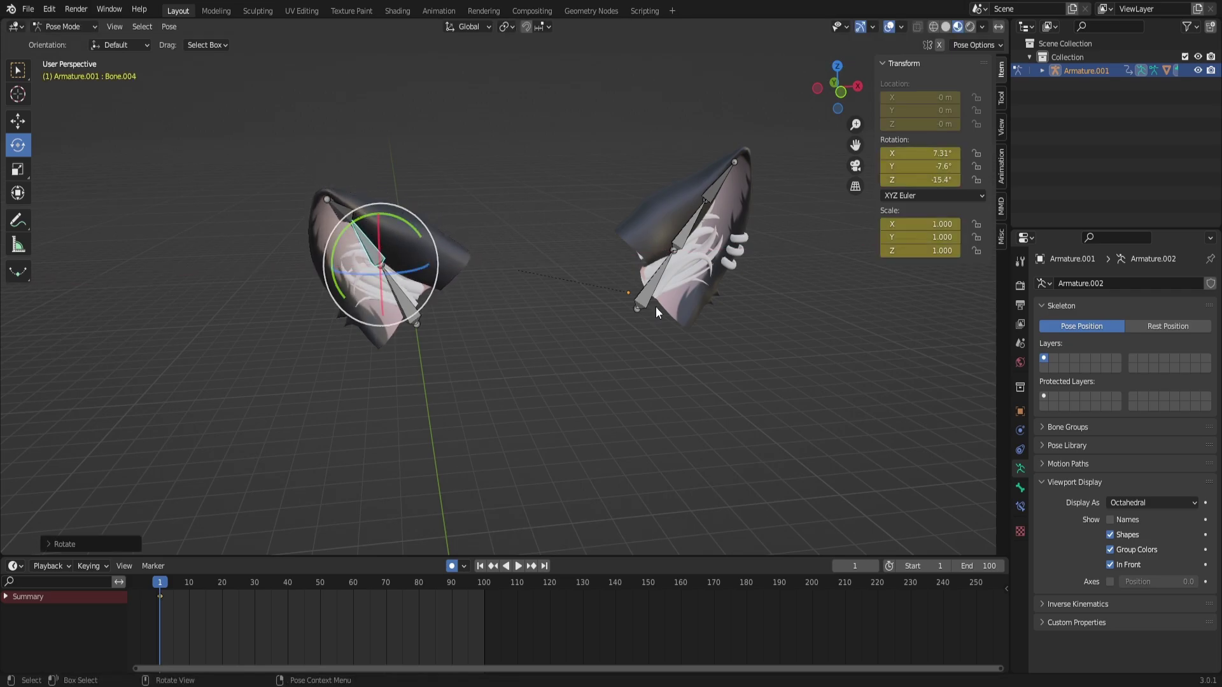
pyautogui.moveTo(846, 95); pyautogui.dragTo(385, 83)
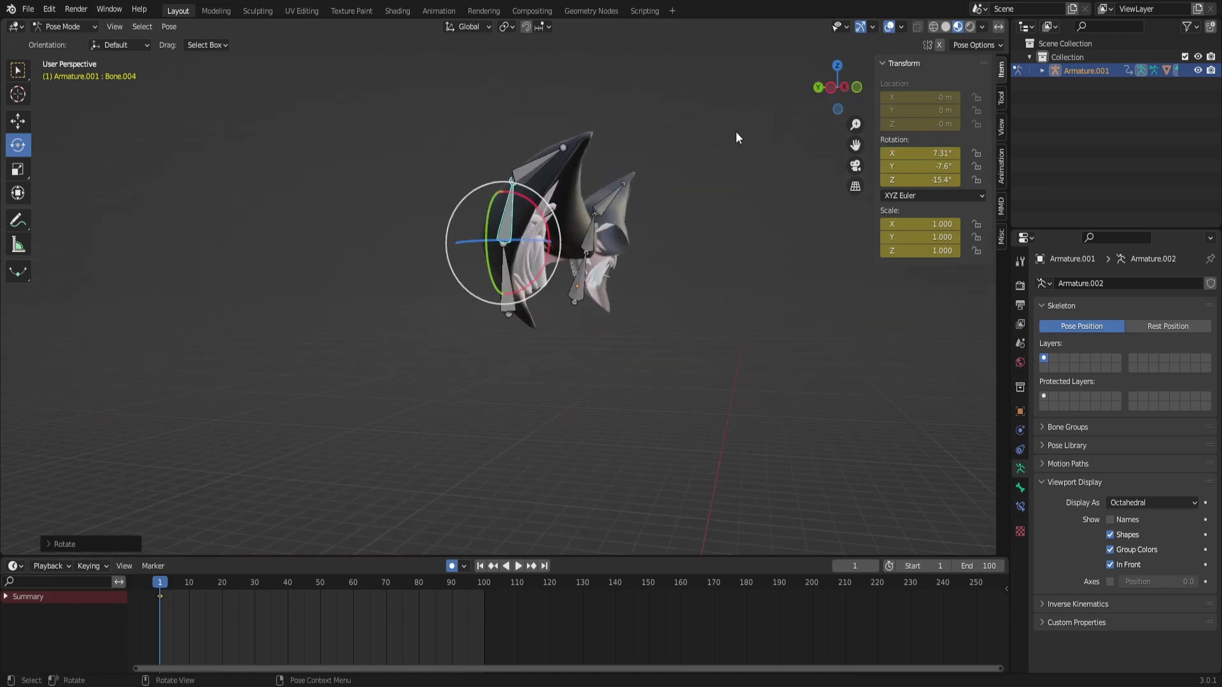
pyautogui.scroll(4, 736, 137)
pyautogui.moveTo(857, 141); pyautogui.dragTo(524, 282)
pyautogui.click(562, 166)
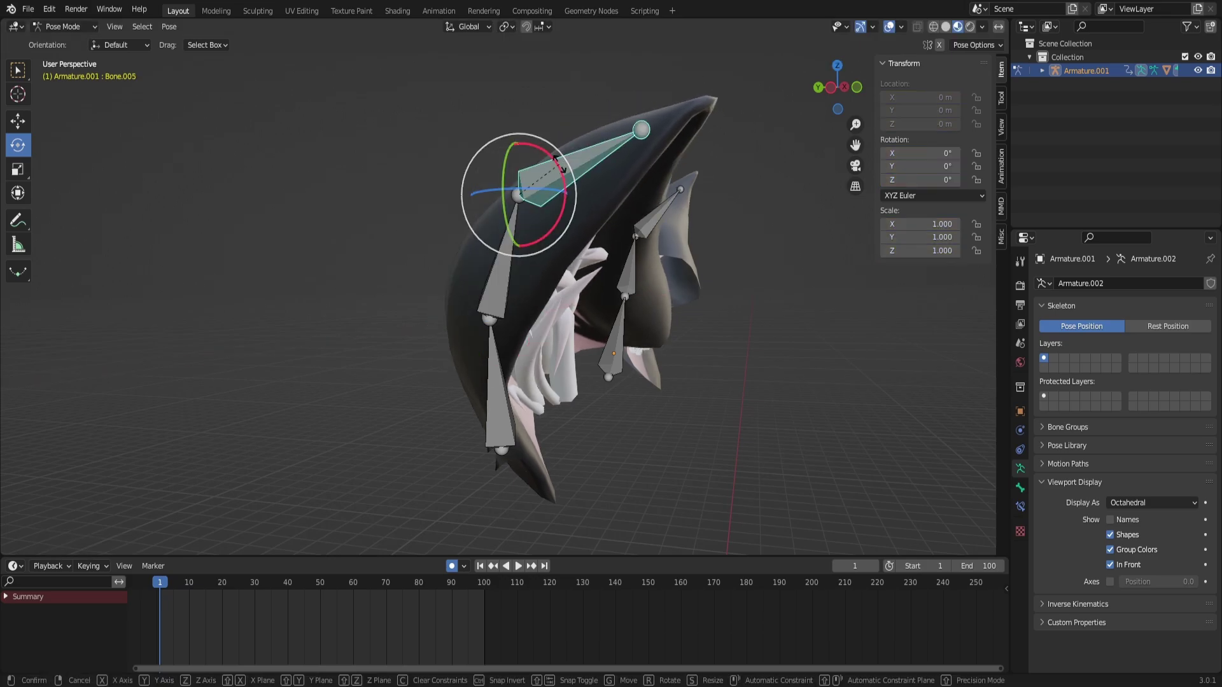
pyautogui.moveTo(562, 166); pyautogui.dragTo(564, 163)
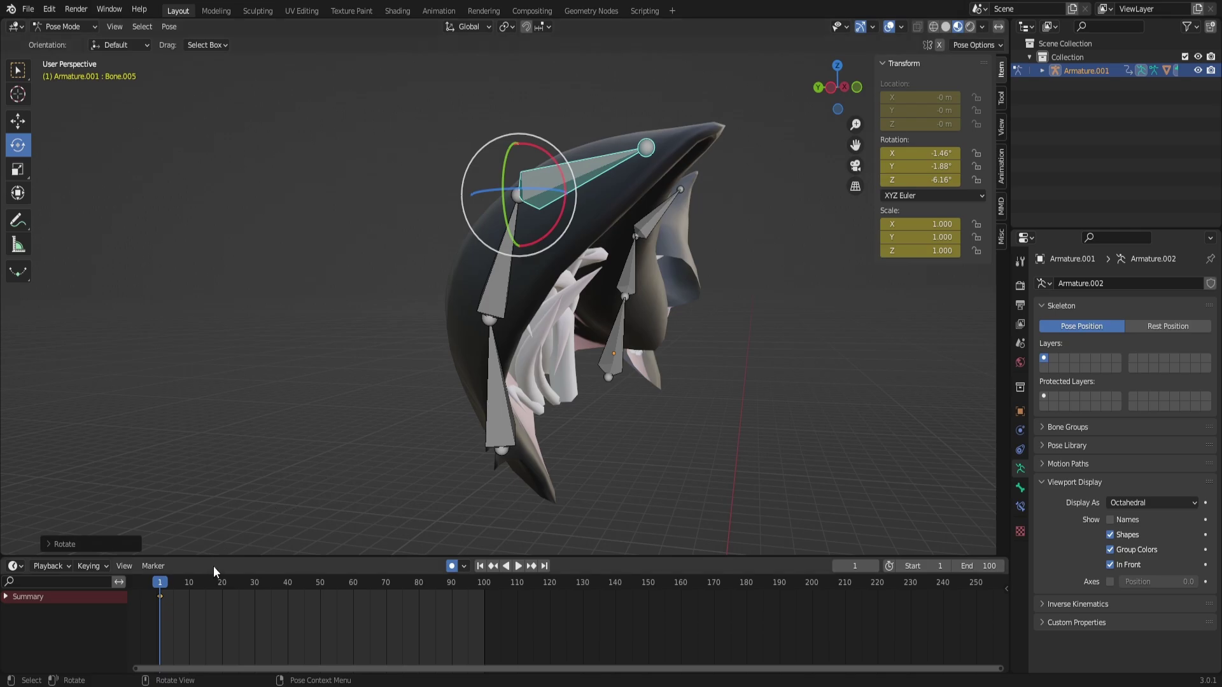
pyautogui.moveTo(859, 89); pyautogui.dragTo(800, 91)
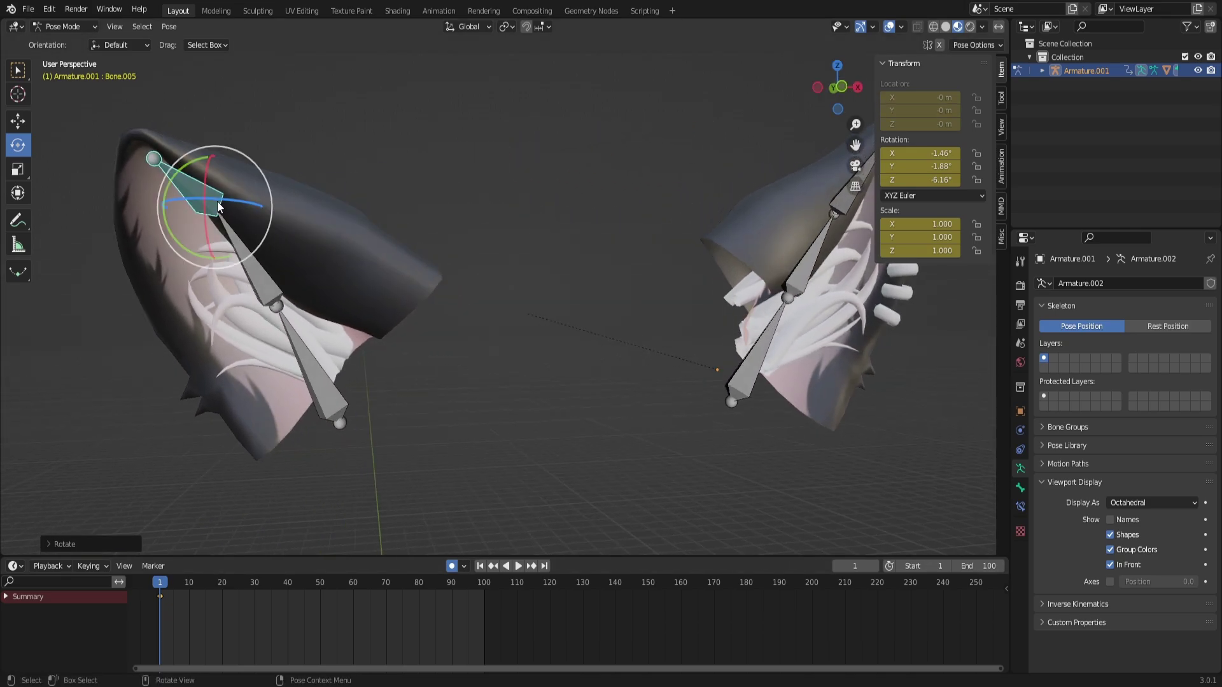
pyautogui.moveTo(214, 205); pyautogui.dragTo(208, 203)
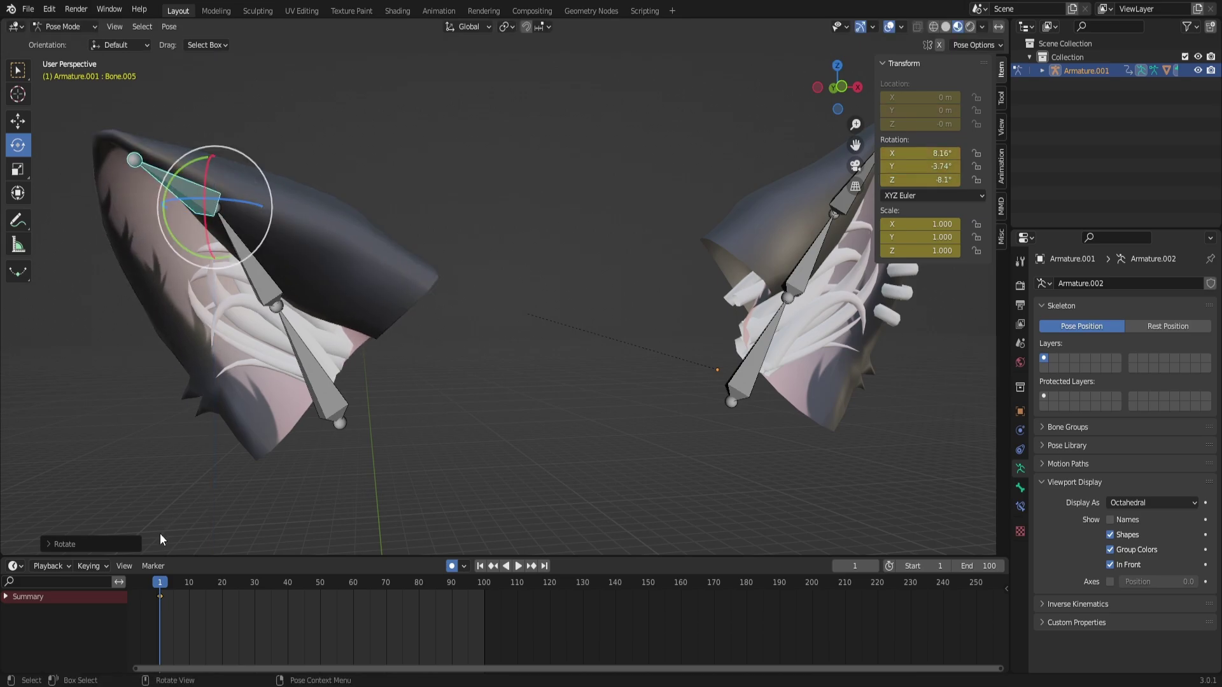
pyautogui.click(149, 658)
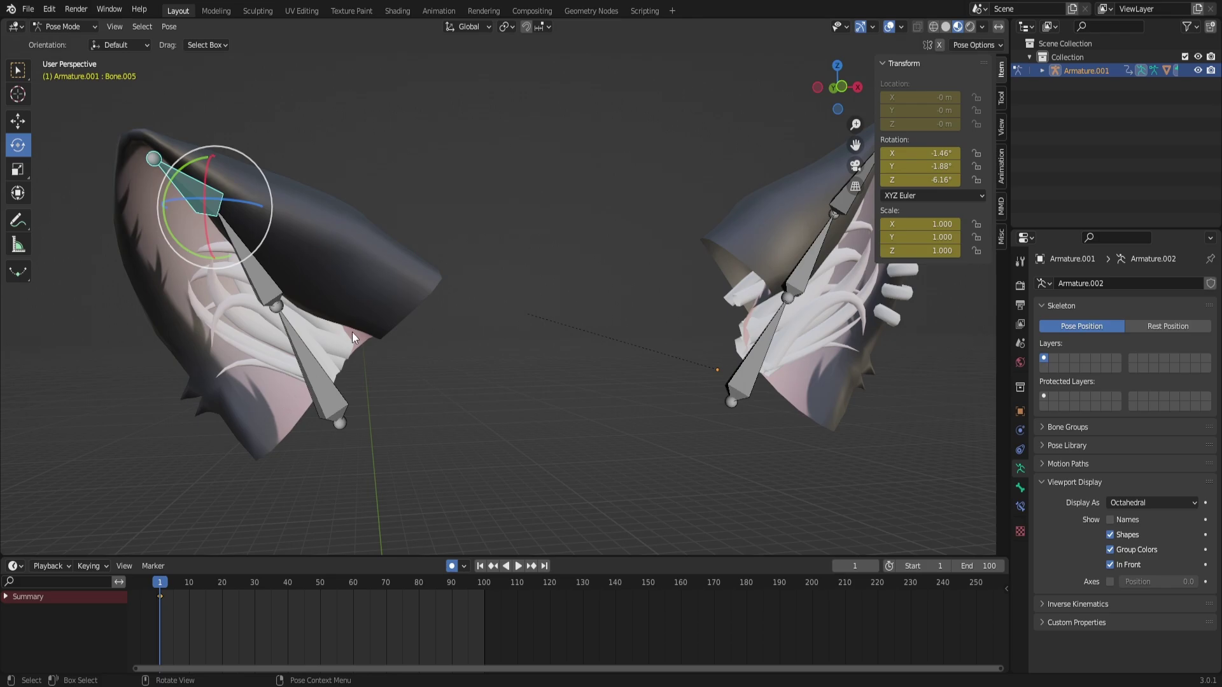
# - Move the timeline playhead to frame 50
pyautogui.moveTo(192, 577); pyautogui.dragTo(158, 583)
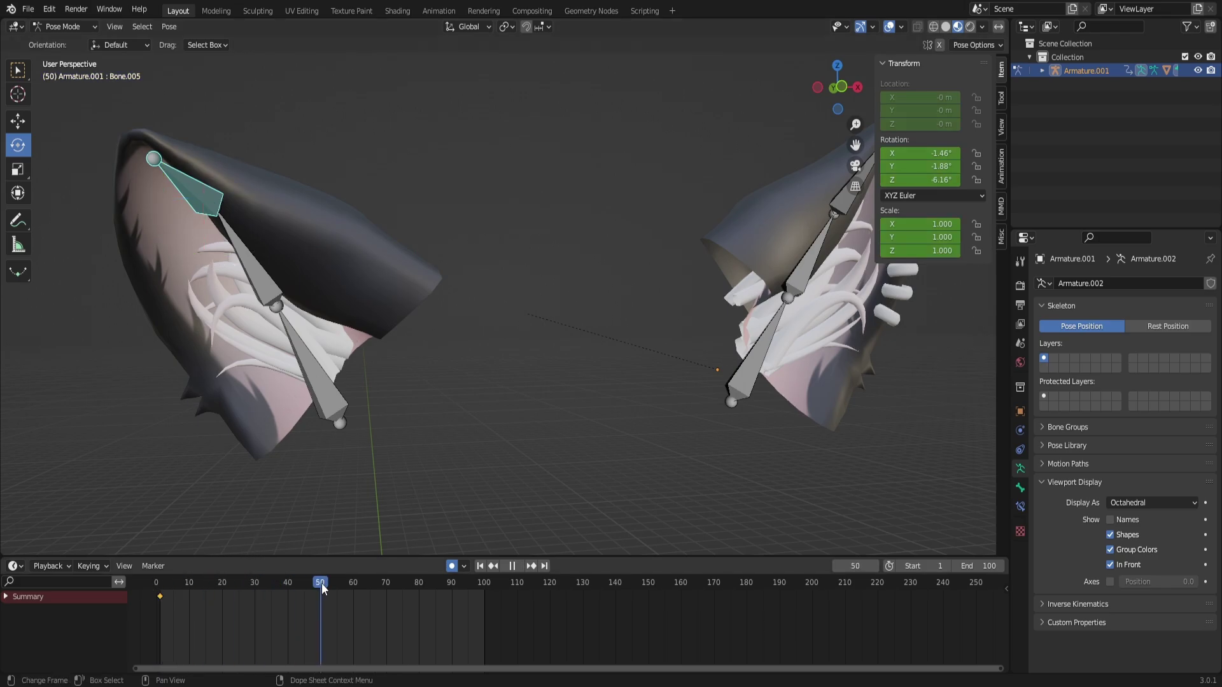
pyautogui.moveTo(322, 583); pyautogui.dragTo(318, 597)
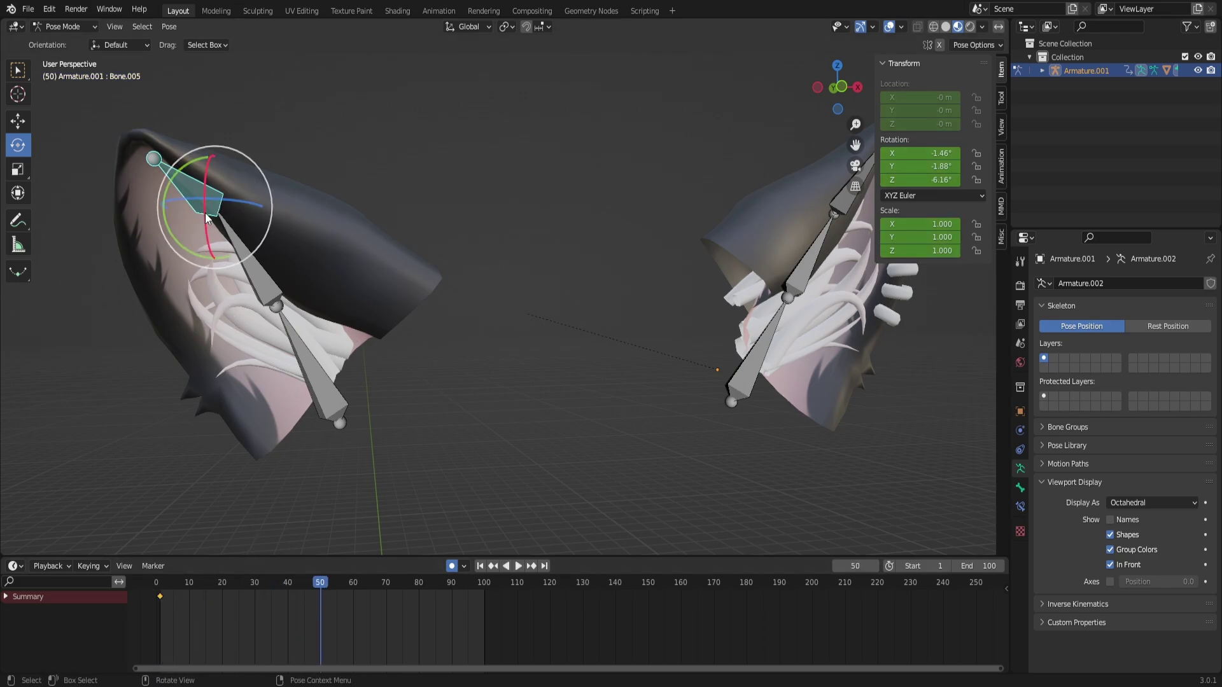
pyautogui.moveTo(205, 218)
pyautogui.mouseDown()
pyautogui.moveTo(209, 201)
pyautogui.moveTo(217, 209)
pyautogui.mouseUp()
pyautogui.hotkey('ctrl', 'z')
pyautogui.moveTo(840, 88); pyautogui.dragTo(834, 87)
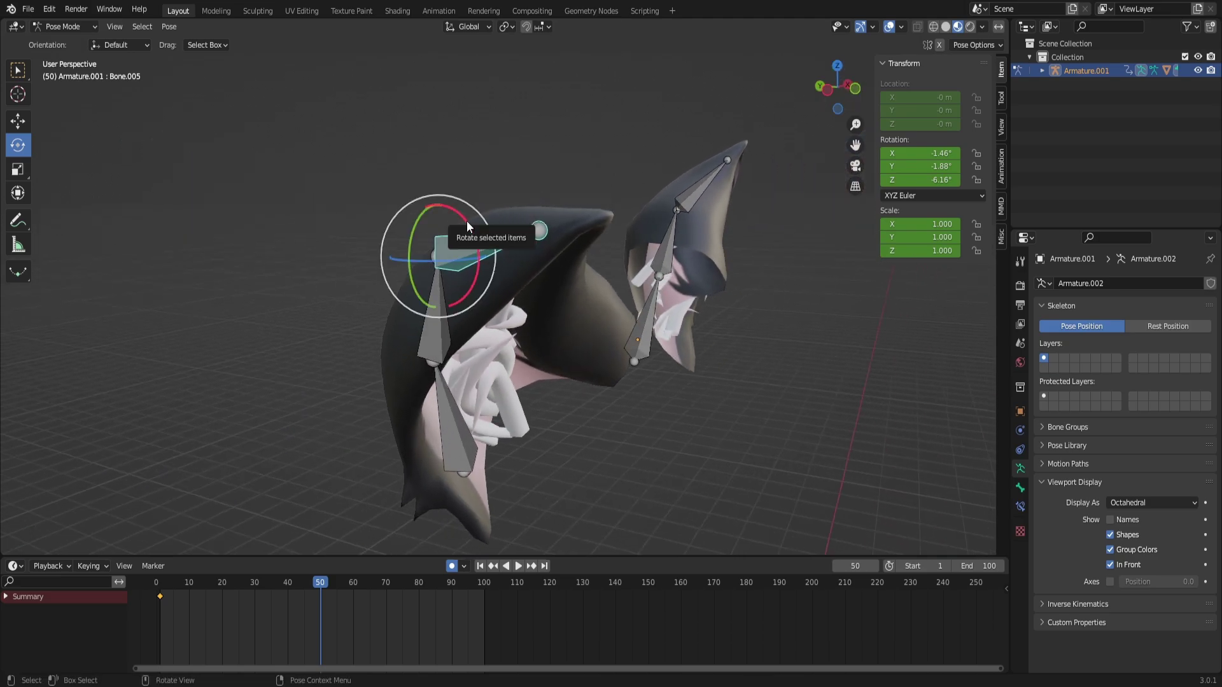
pyautogui.moveTo(467, 221); pyautogui.dragTo(445, 207)
pyautogui.hotkey('ctrl', 'z')
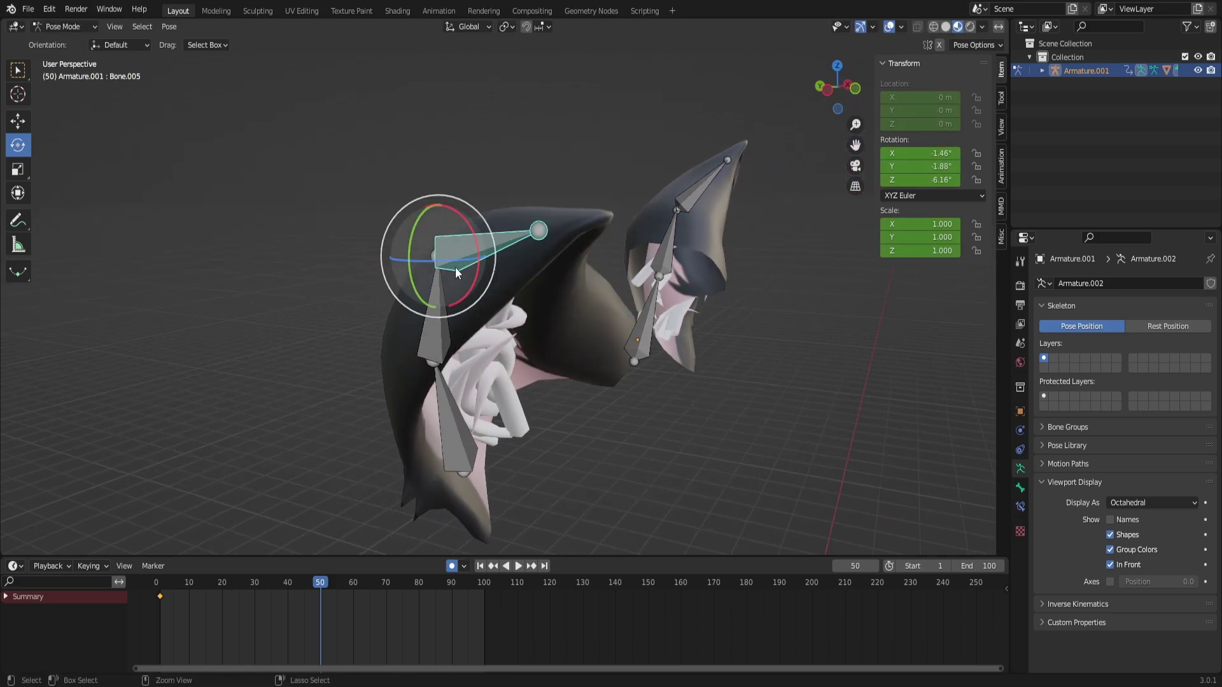
# - At frame 50, straighten the ear without rings by rotating its middle bone back and its tip bone to about 1.9°, 1.9°, 6.9°
pyautogui.click(444, 345)
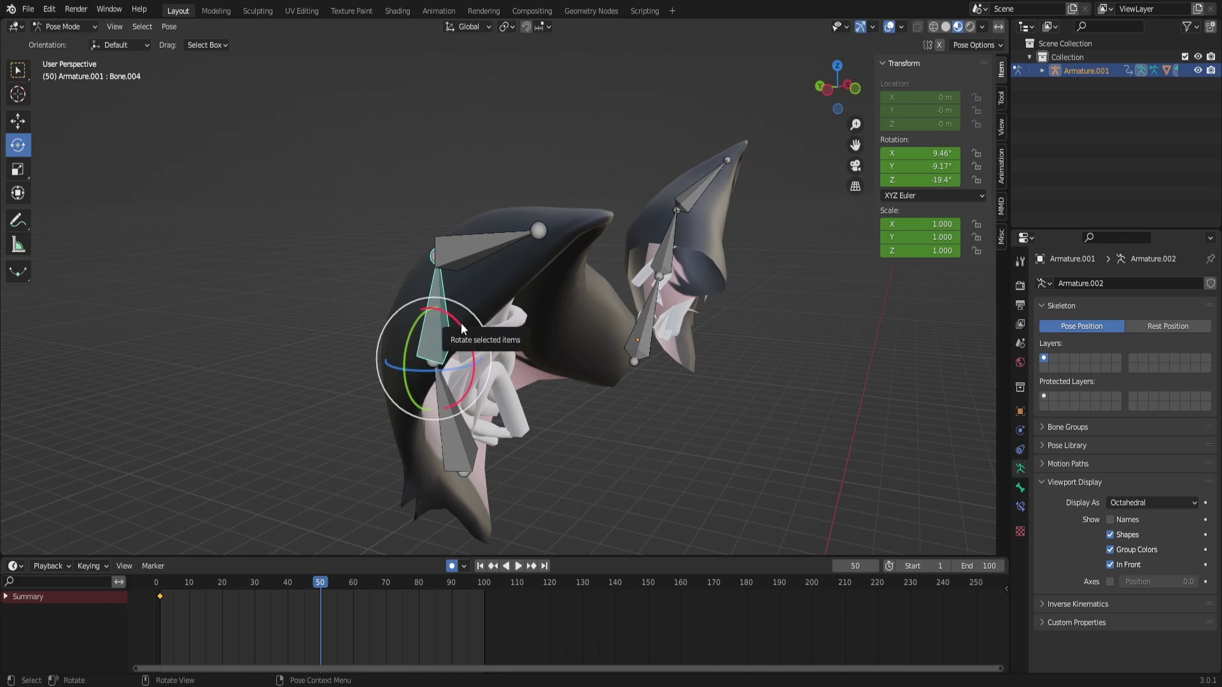
pyautogui.moveTo(462, 328); pyautogui.dragTo(453, 222)
pyautogui.click(443, 220)
pyautogui.moveTo(853, 84)
pyautogui.mouseDown()
pyautogui.moveTo(786, 89)
pyautogui.moveTo(878, 89)
pyautogui.moveTo(827, 89)
pyautogui.moveTo(839, 89)
pyautogui.mouseUp()
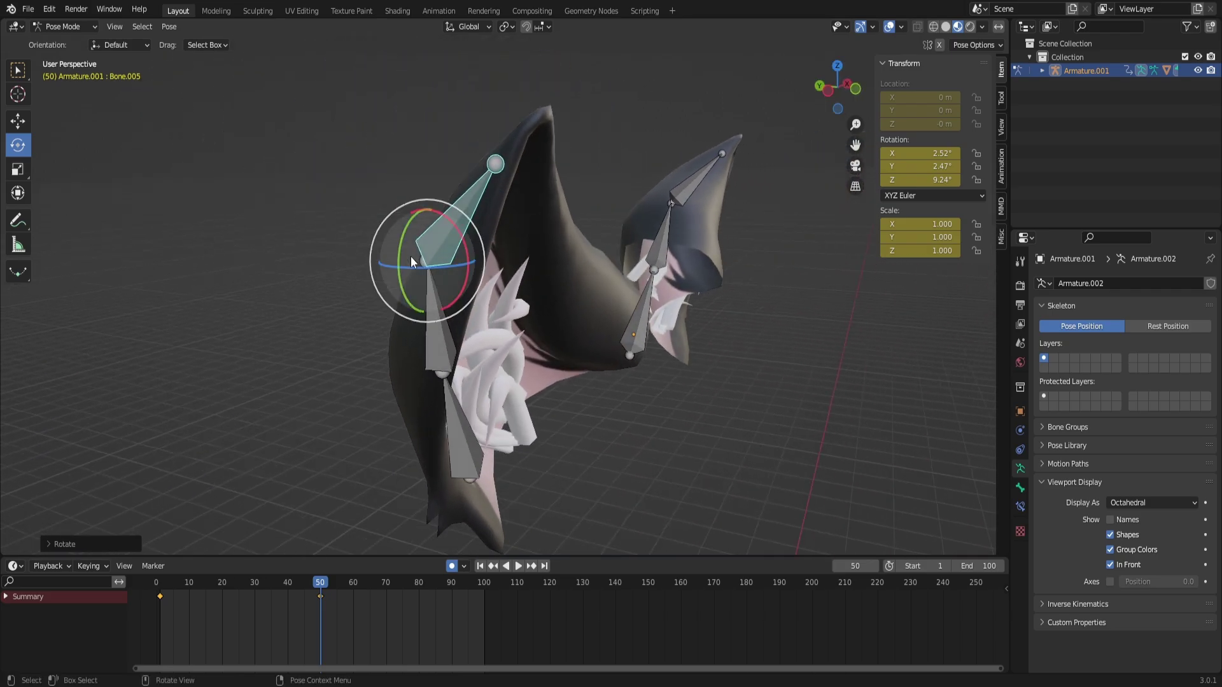
pyautogui.moveTo(453, 227); pyautogui.dragTo(462, 221)
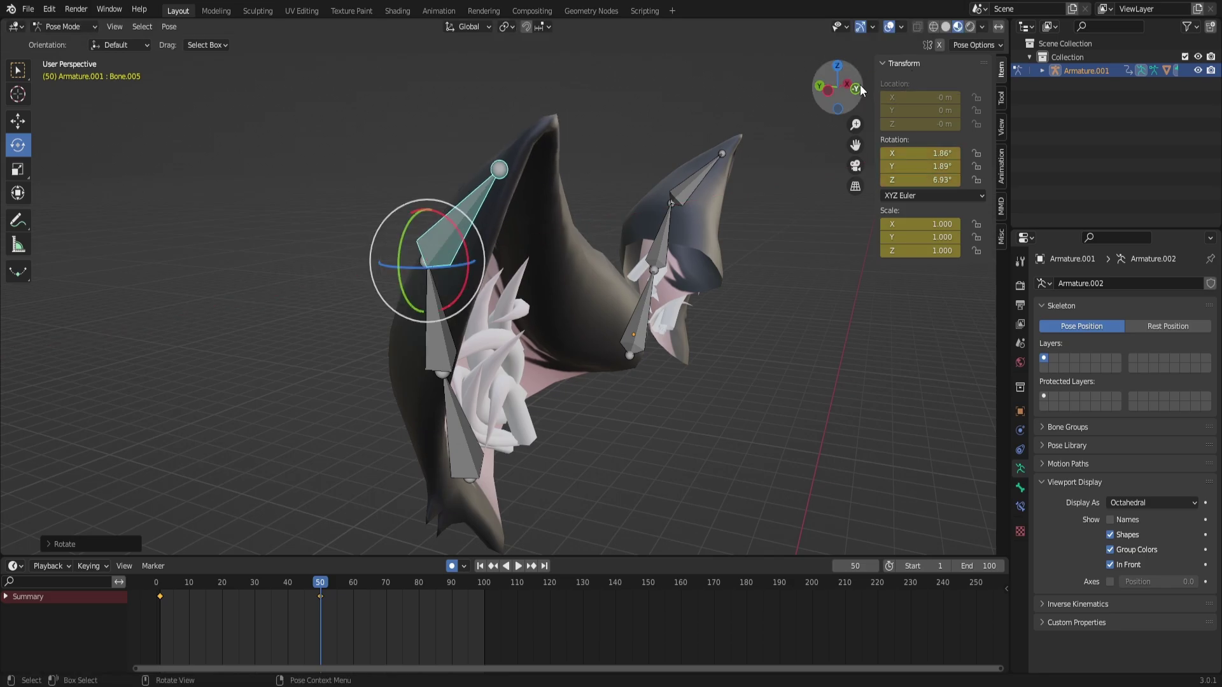
# - Play and scrub the ringless ear's animation between frames 1 and 50 to check its motion
pyautogui.moveTo(860, 89); pyautogui.dragTo(820, 90)
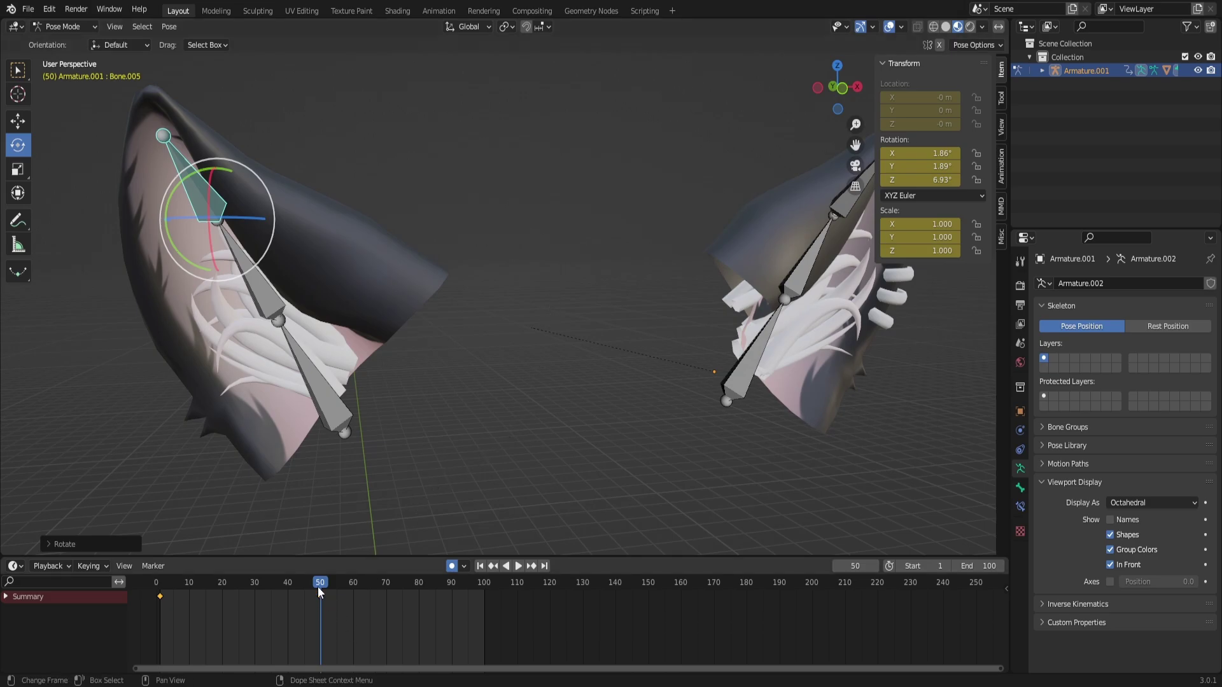
pyautogui.moveTo(320, 592); pyautogui.dragTo(158, 596)
pyautogui.click(254, 581)
pyautogui.press('space')
pyautogui.press('space')
pyautogui.click(157, 584)
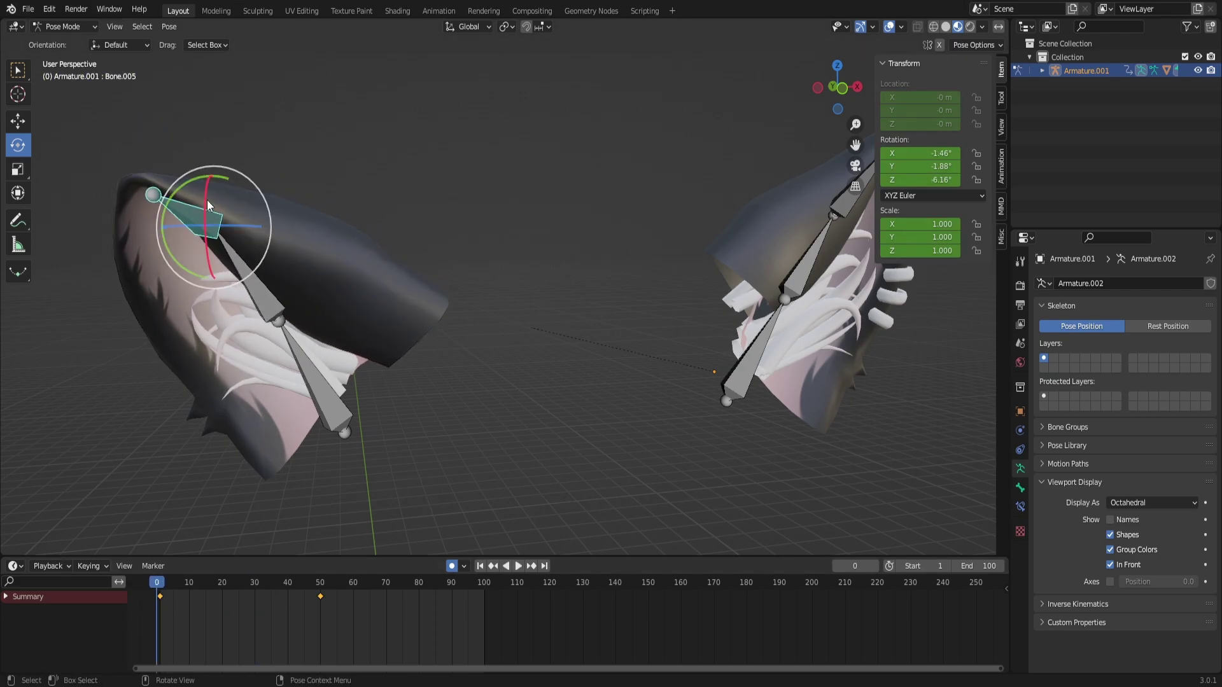
# - At frame 1, rotate the ringless ear's tip bone further down and preview the motion
pyautogui.click(160, 583)
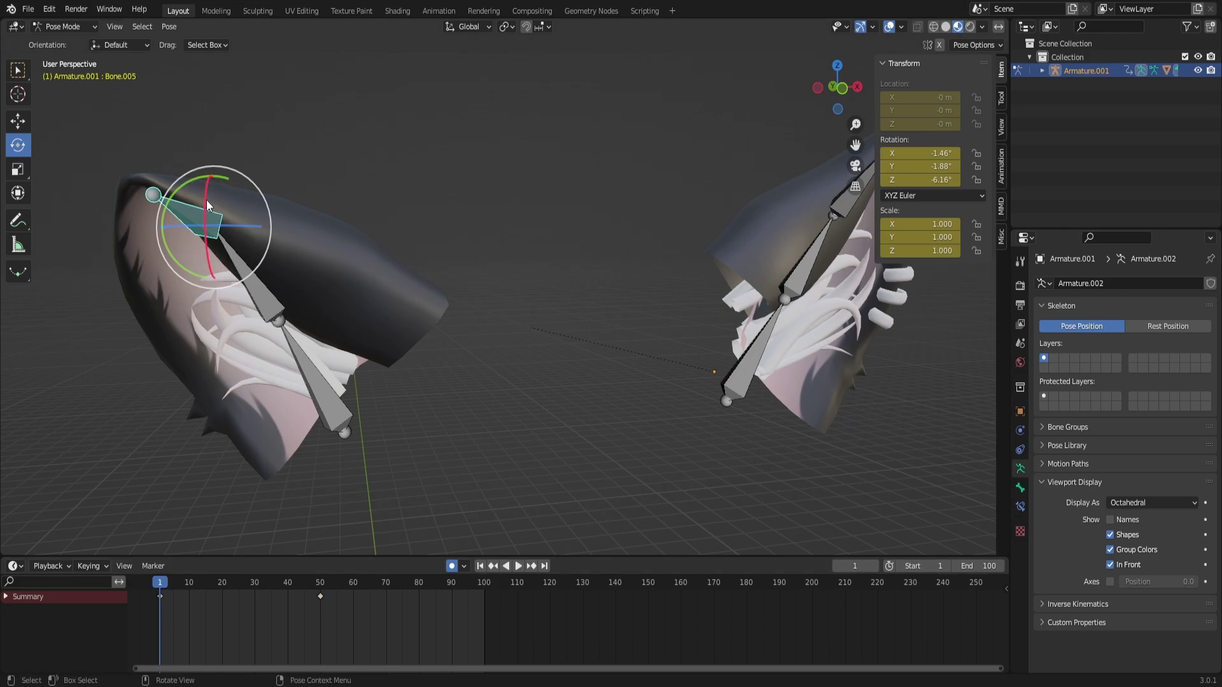
pyautogui.moveTo(207, 205)
pyautogui.mouseDown()
pyautogui.moveTo(230, 230)
pyautogui.moveTo(211, 219)
pyautogui.mouseUp()
pyautogui.press('space')
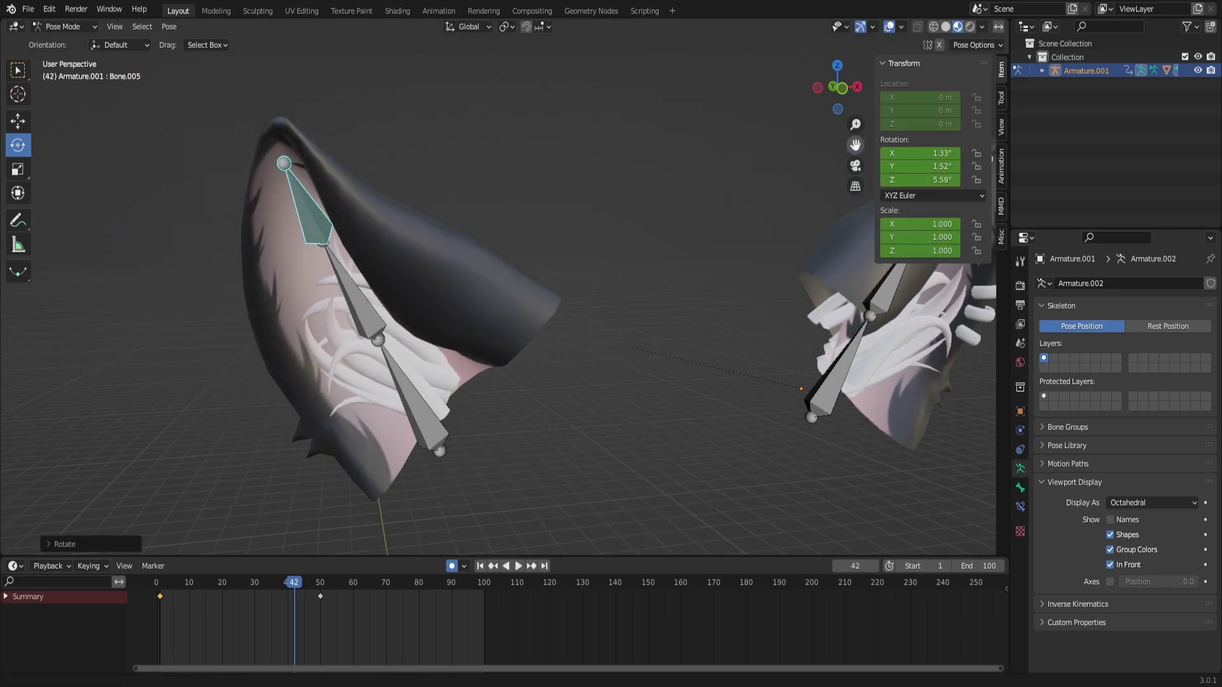
pyautogui.press('space')
pyautogui.moveTo(319, 582); pyautogui.dragTo(199, 609)
pyautogui.moveTo(252, 194); pyautogui.dragTo(494, 437)
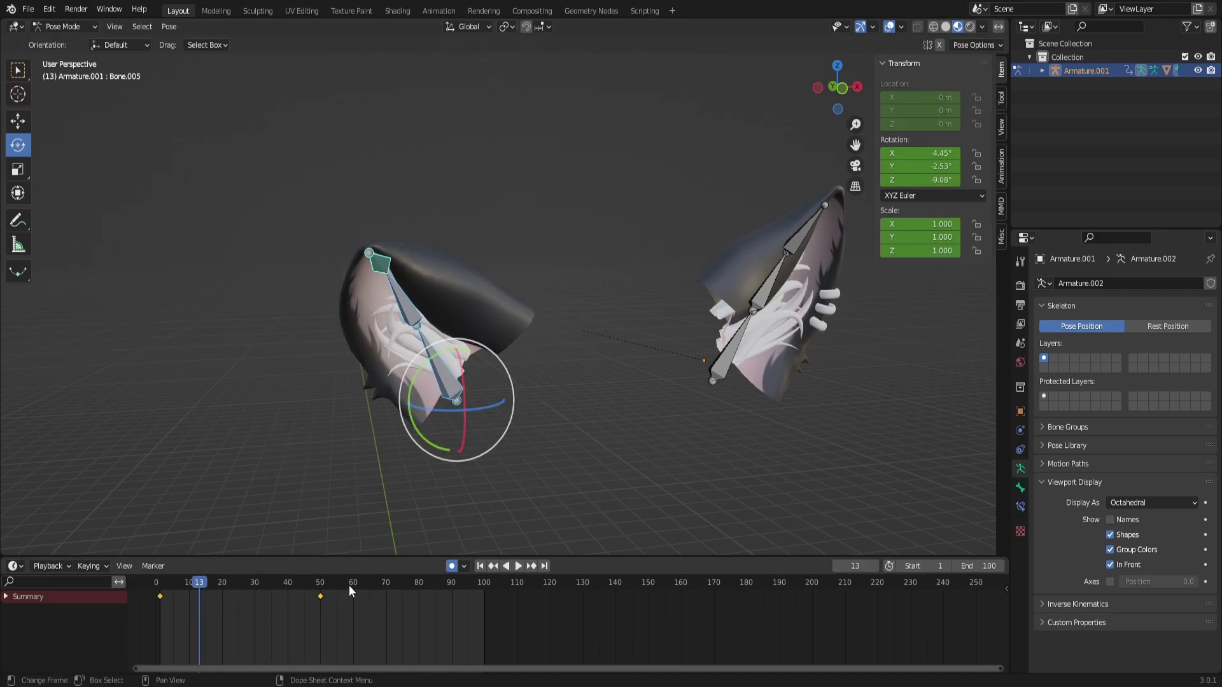
# - Copy the frame 1 keyframes of all the ringless ear's bones to frame 100 and preview the loop
pyautogui.click(612, 295)
pyautogui.keyDown('shift'); pyautogui.moveTo(533, 400); pyautogui.dragTo(398, 384, button='middle'); pyautogui.keyUp('shift')
pyautogui.scroll(1, 398, 385)
pyautogui.click(206, 305)
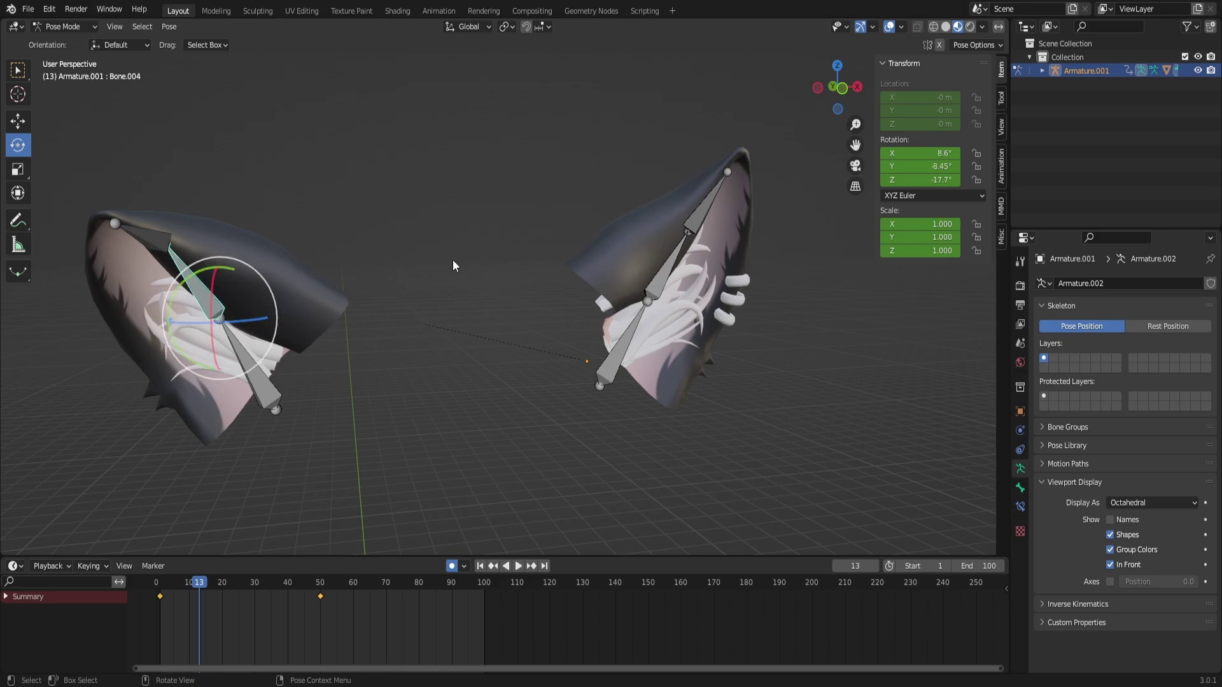
pyautogui.moveTo(167, 584); pyautogui.dragTo(160, 589)
pyautogui.press('a')
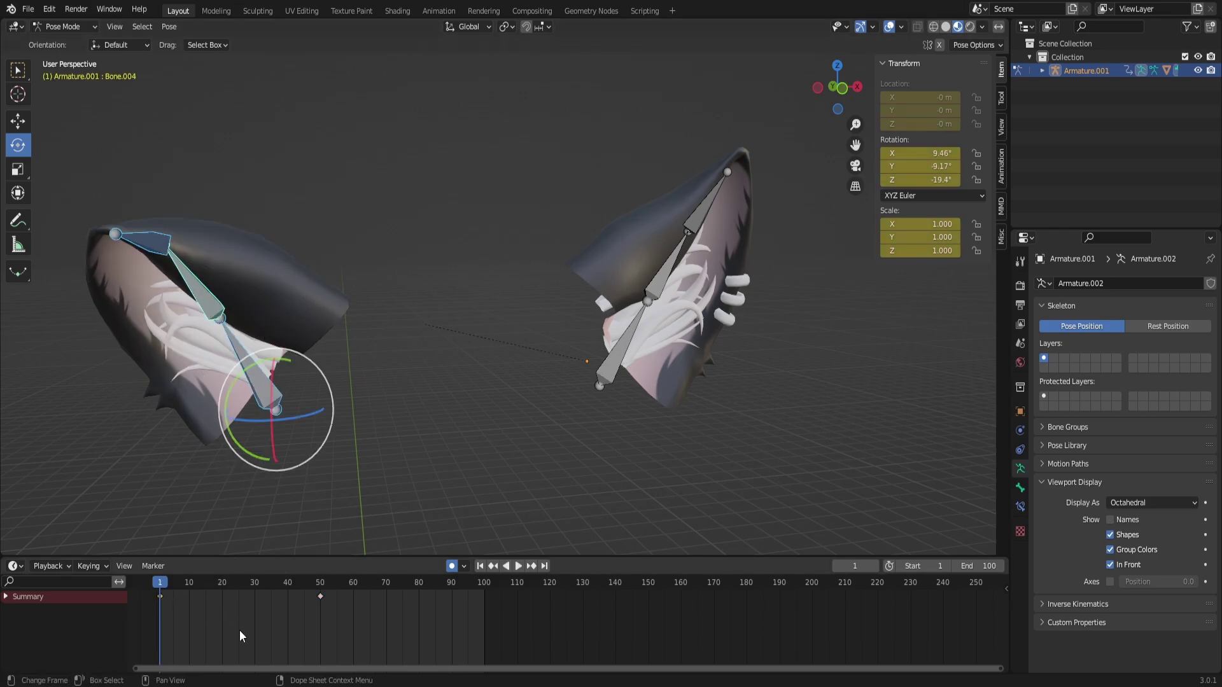
pyautogui.click(392, 430)
pyautogui.click(207, 296)
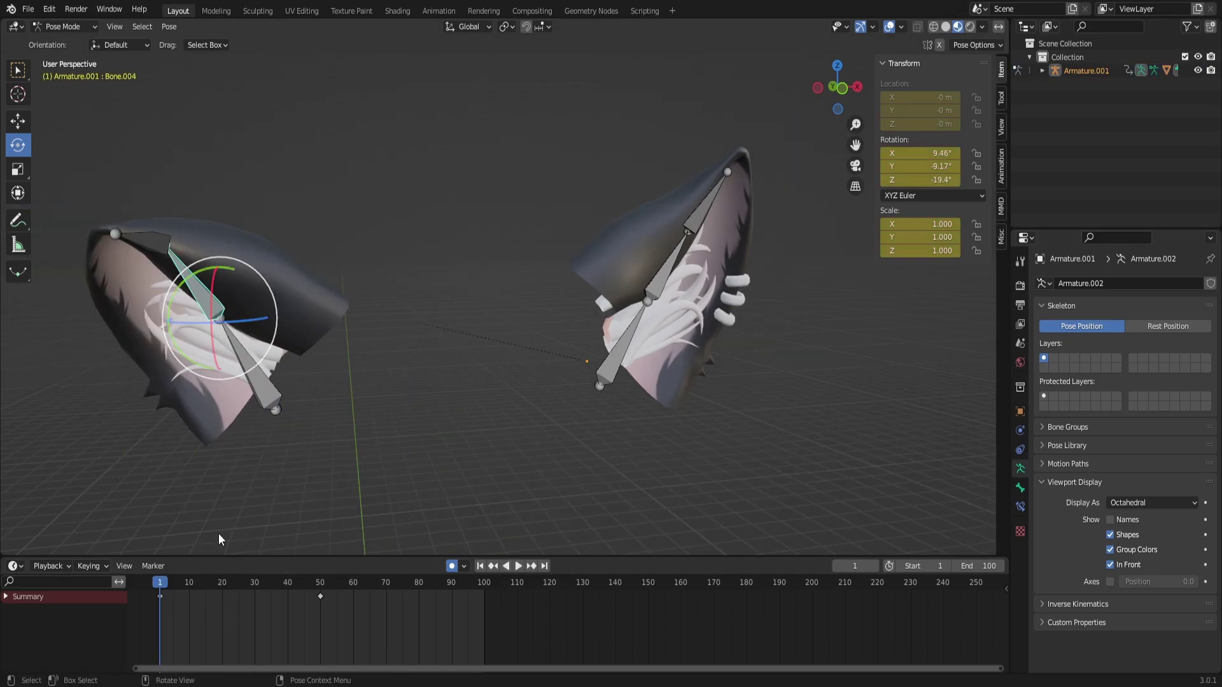
pyautogui.press('space')
pyautogui.press('space')
pyautogui.press('a')
pyautogui.hotkey('ctrl', 'v')
pyautogui.moveTo(471, 582); pyautogui.dragTo(159, 585)
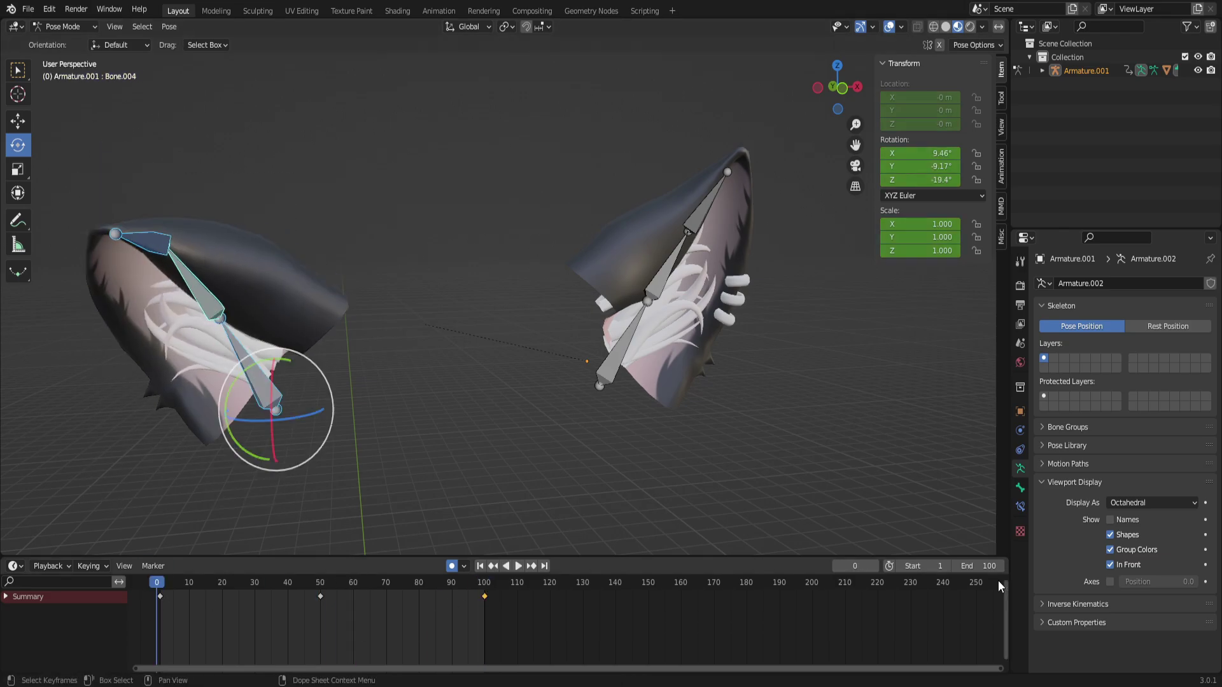
pyautogui.press('space')
pyautogui.press('space')
# - Try to paste the copied keyframes onto the three bones of the ear with rings
pyautogui.click(480, 381)
pyautogui.click(151, 243)
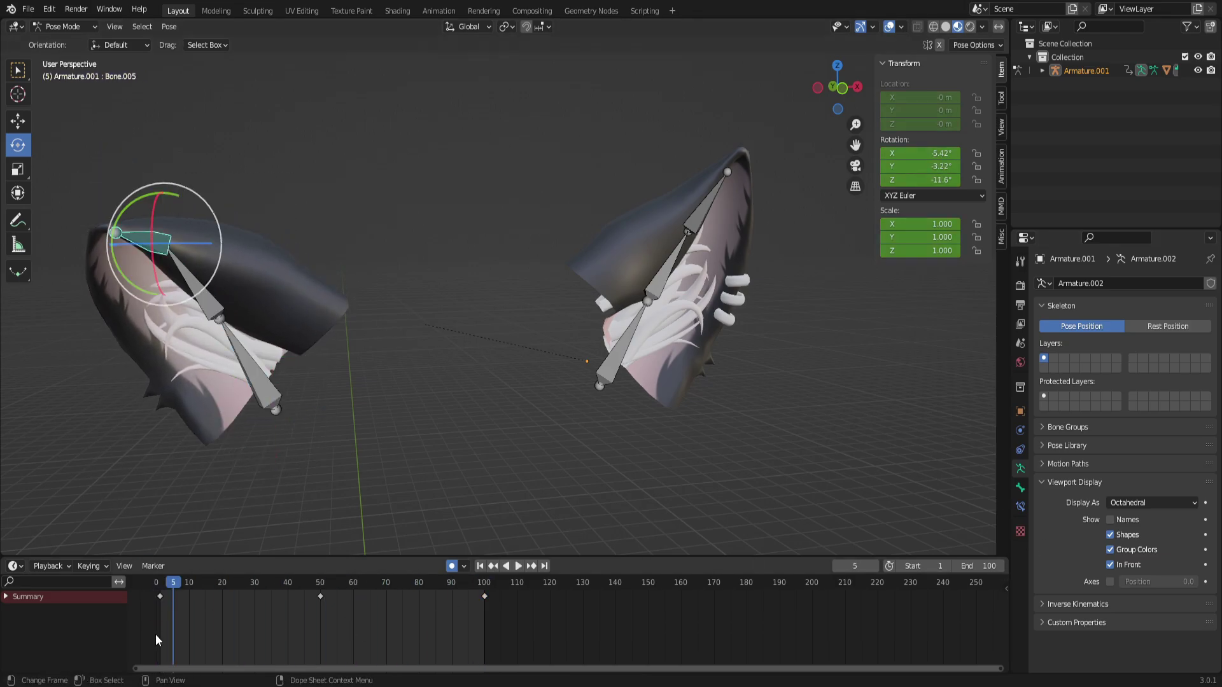
pyautogui.click(621, 347)
pyautogui.keyDown('shift'); pyautogui.click(667, 267); pyautogui.keyUp('shift')
pyautogui.keyDown('shift'); pyautogui.click(705, 202); pyautogui.keyUp('shift')
pyautogui.hotkey('ctrl', 'v')
pyautogui.click(484, 439)
# - Key frame 1 with the ringed ear's middle bone rotated to about 13°, 9.9°, -4.8° and its tip bone to about 9.2°, -5.3°, -3.8°
pyautogui.scroll(1, 831, 163)
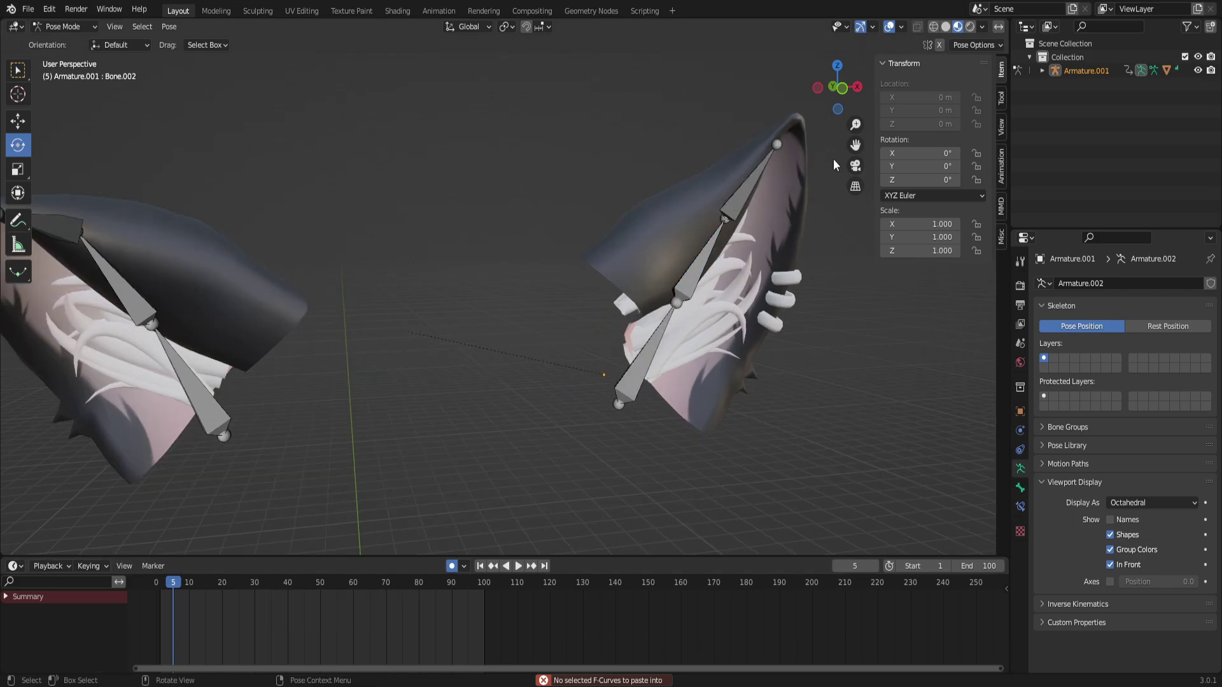
pyautogui.keyDown('shift'); pyautogui.moveTo(832, 164); pyautogui.dragTo(742, 140, button='middle'); pyautogui.keyUp('shift')
pyautogui.moveTo(848, 103); pyautogui.dragTo(815, 103)
pyautogui.click(553, 346)
pyautogui.moveTo(178, 582); pyautogui.dragTo(159, 582)
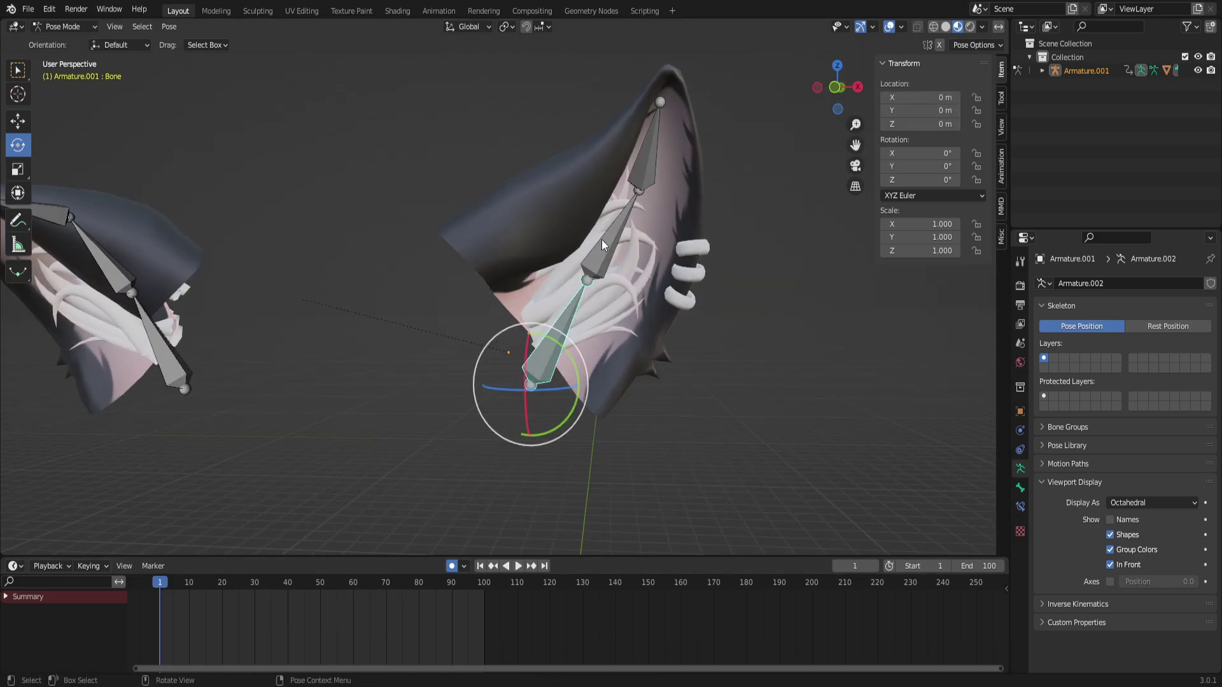
pyautogui.click(603, 245)
pyautogui.moveTo(586, 245); pyautogui.dragTo(626, 233)
pyautogui.click(648, 170)
pyautogui.click(288, 582)
pyautogui.moveTo(175, 582); pyautogui.dragTo(159, 598)
pyautogui.moveTo(639, 193); pyautogui.dragTo(640, 175)
# - Key the ringed ear's middle bone at about -0.7°, 9.5°, 0.3° on frame 40 and move that keyframe to frame 50
pyautogui.click(605, 261)
pyautogui.click(287, 582)
pyautogui.moveTo(608, 258); pyautogui.dragTo(620, 253)
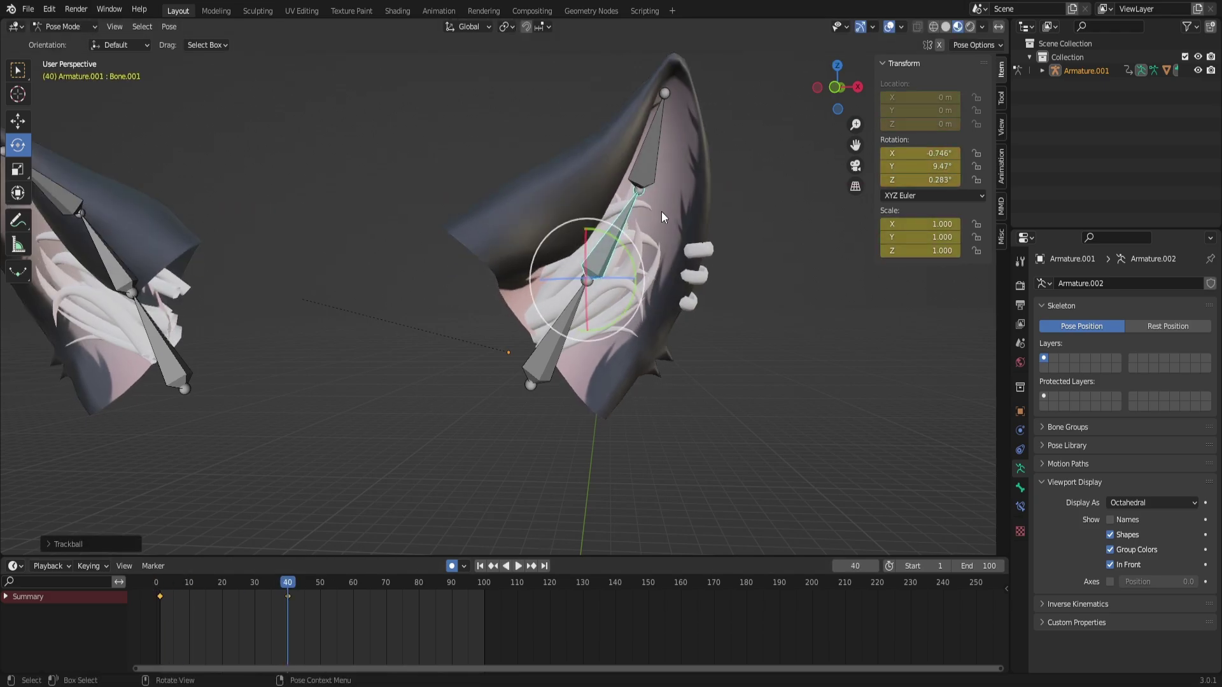
pyautogui.scroll(-1, 660, 216)
pyautogui.moveTo(838, 87); pyautogui.dragTo(849, 87)
pyautogui.click(230, 258)
pyautogui.moveTo(285, 583); pyautogui.dragTo(320, 597)
# - At frame 50, rotate the ringed ear's tip bone to about -11.7°, -1.9°, 11.1° and play the animation
pyautogui.click(680, 246)
pyautogui.click(709, 194)
pyautogui.hotkey('shift', 'Left')
pyautogui.press('space')
pyautogui.press('space')
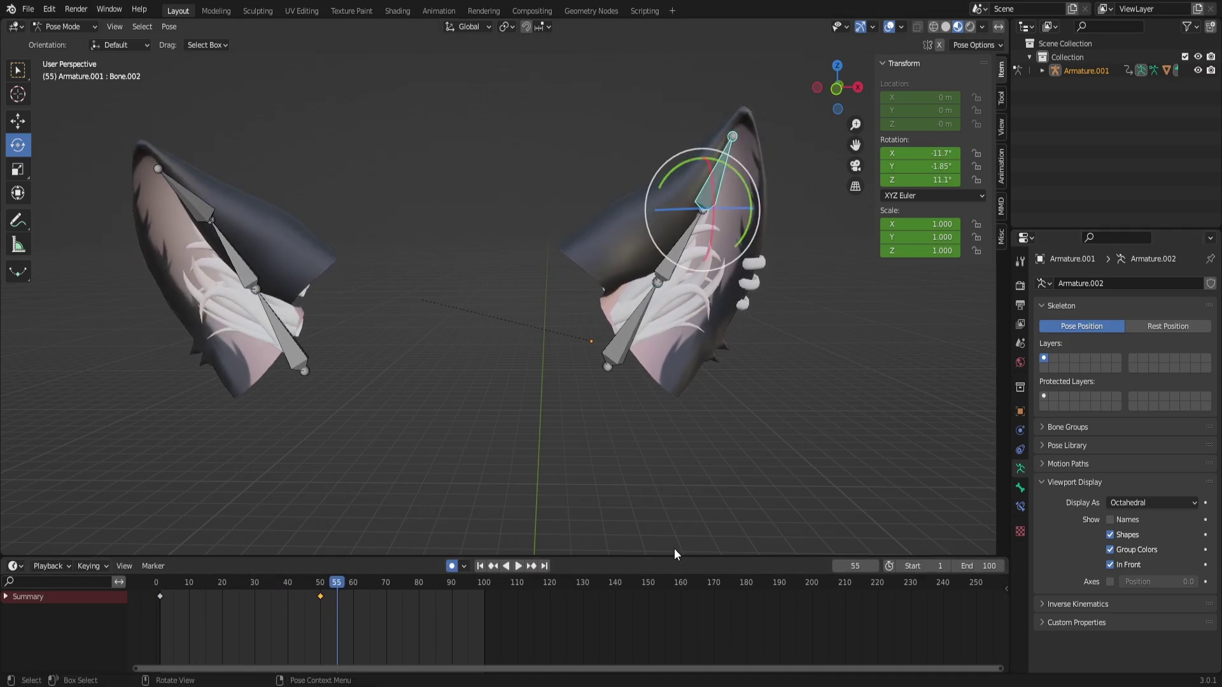
pyautogui.click(317, 583)
pyautogui.press('space')
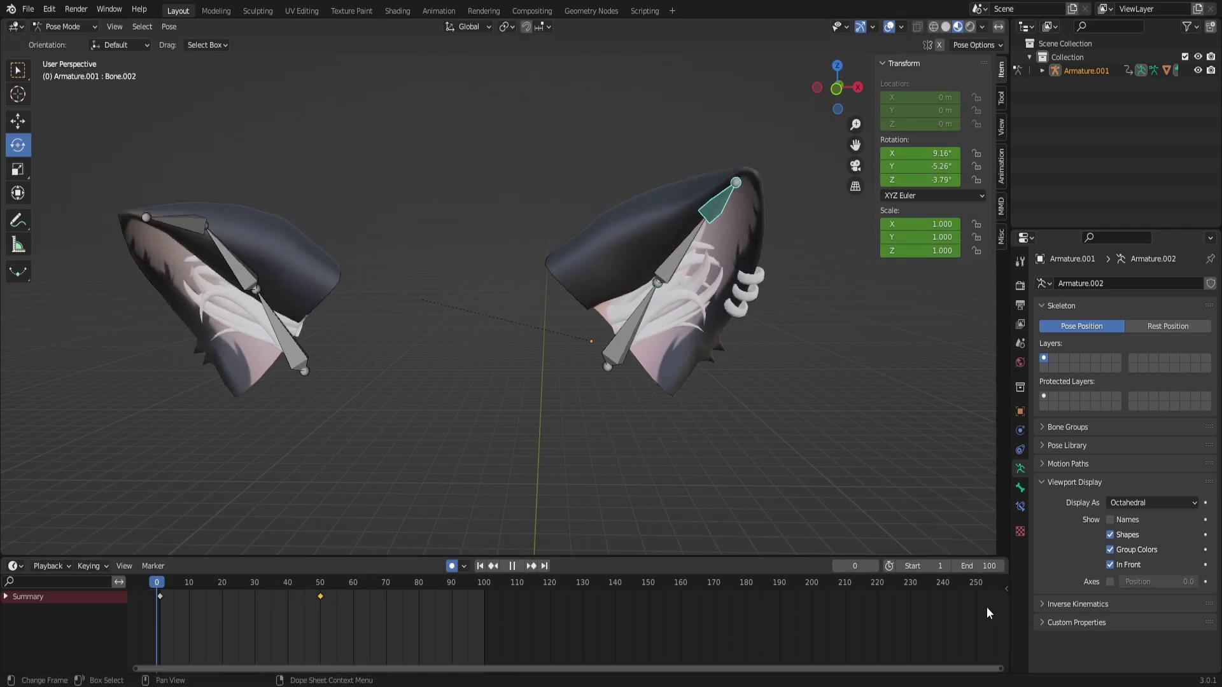
pyautogui.press('space')
# - At frame 1, rotate the ringed ear's middle bone further outward to about 8.2°, 16.1°, -4.8°
pyautogui.click(676, 252)
pyautogui.moveTo(349, 585); pyautogui.dragTo(160, 584)
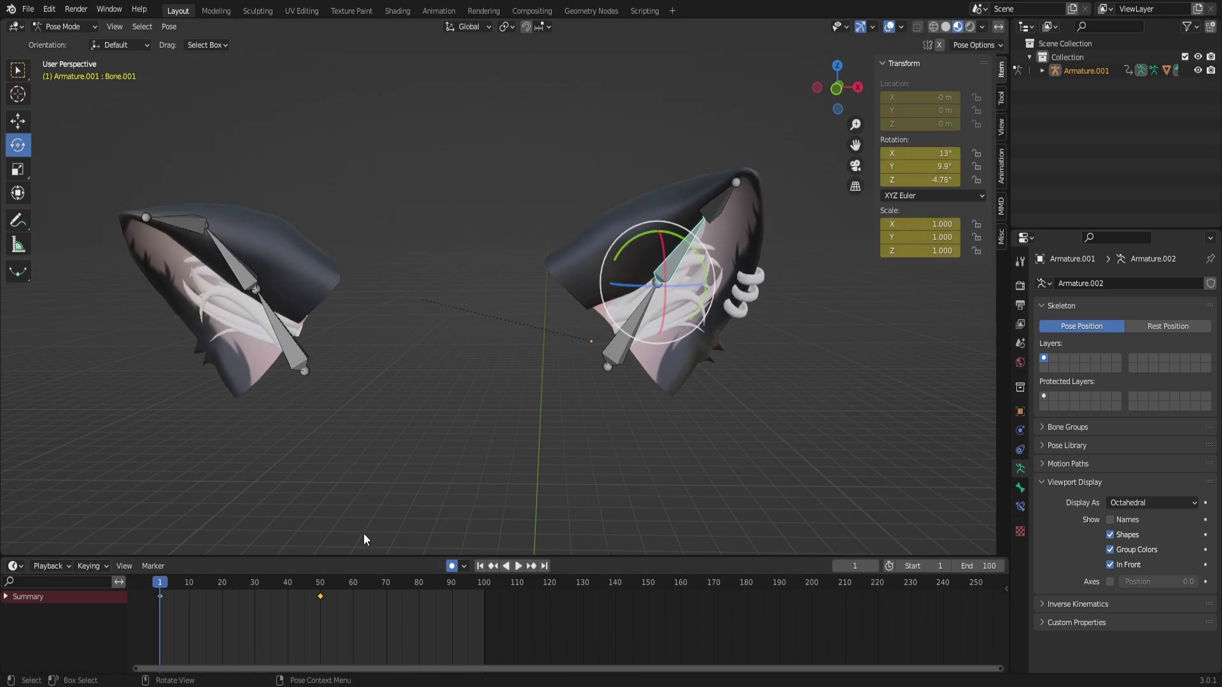
pyautogui.moveTo(628, 286); pyautogui.dragTo(639, 289)
pyautogui.press('space')
pyautogui.press('space')
pyautogui.click(480, 432)
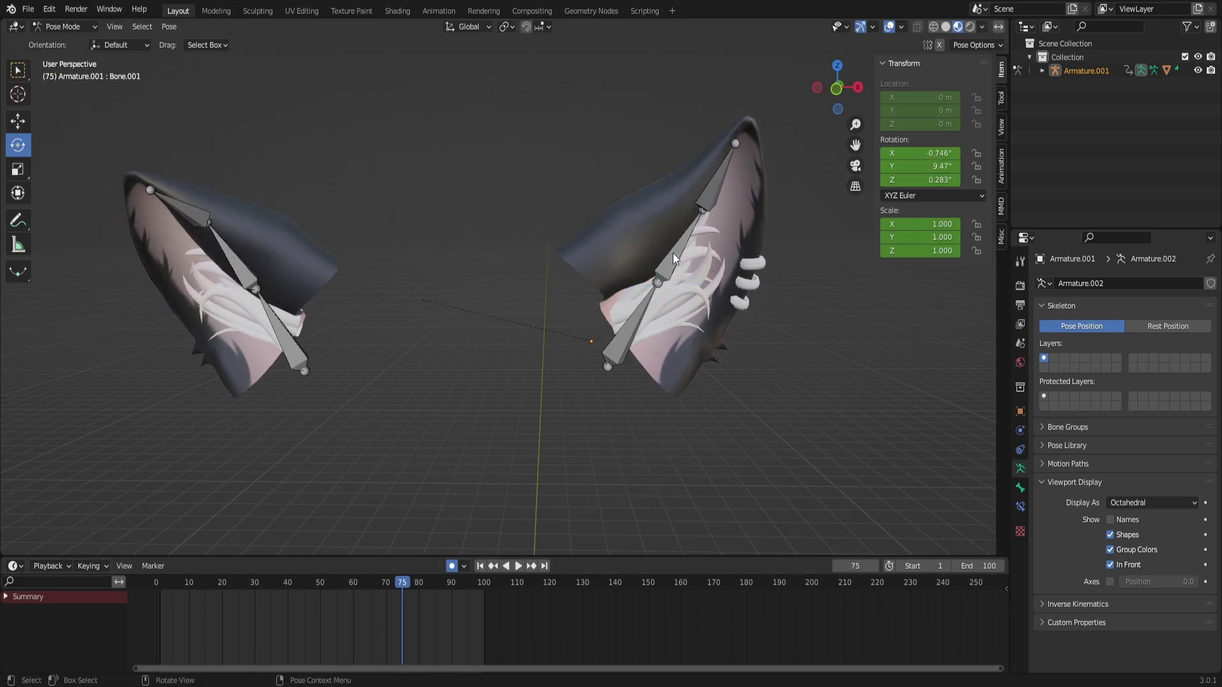
pyautogui.click(674, 257)
pyautogui.hotkey('ctrl', 'z')
pyautogui.click(684, 248)
pyautogui.moveTo(175, 583); pyautogui.dragTo(160, 583)
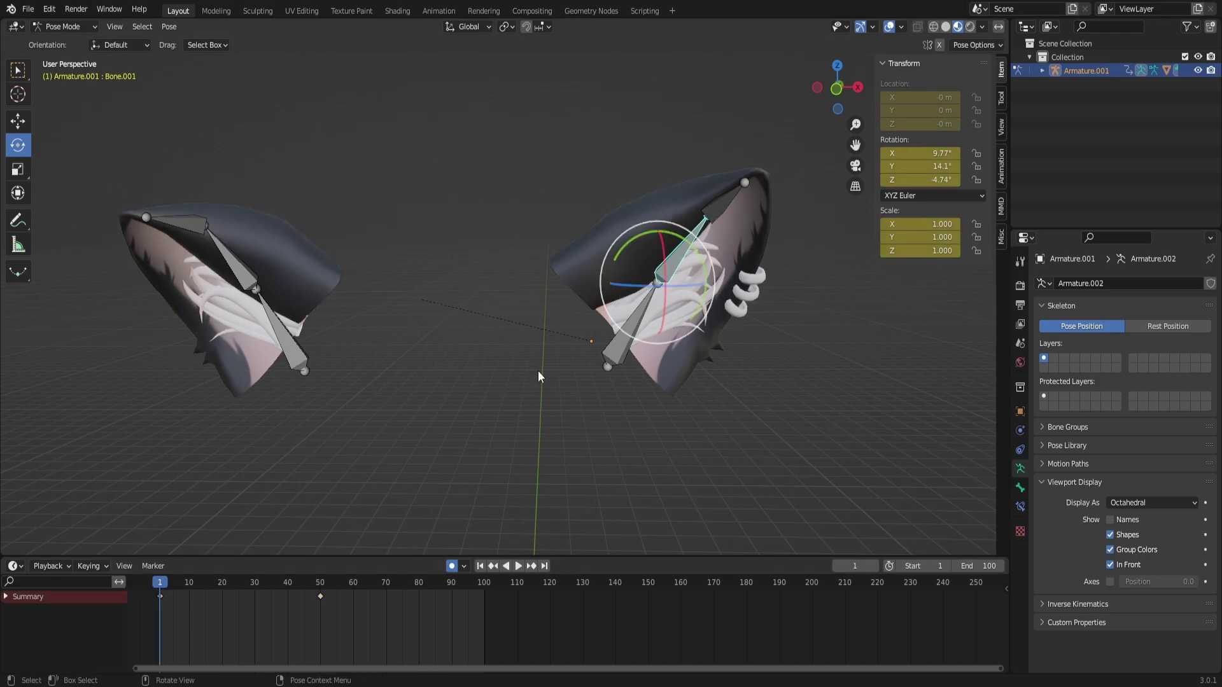
pyautogui.click(637, 288)
# - At frame 1, bend the ringed ear's tip bone further down to match the other ear, previewing the motion between adjustments
pyautogui.click(721, 204)
pyautogui.moveTo(717, 190); pyautogui.dragTo(717, 204)
pyautogui.press('space')
pyautogui.press('space')
pyautogui.moveTo(328, 582); pyautogui.dragTo(159, 584)
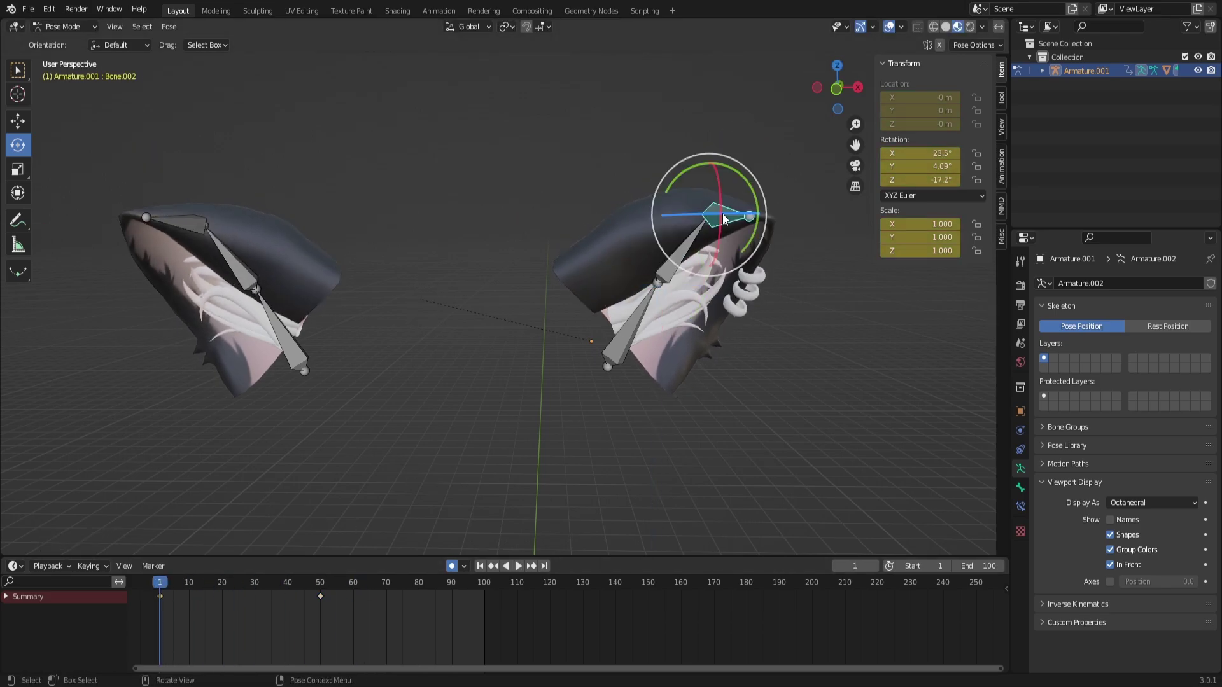
pyautogui.moveTo(712, 197); pyautogui.dragTo(726, 223)
pyautogui.click(470, 272)
# - Copy the ringed ear's frame 1 keyframes to frame 100, play the loop with both ears, and return to frame 1
pyautogui.moveTo(161, 583); pyautogui.dragTo(287, 582)
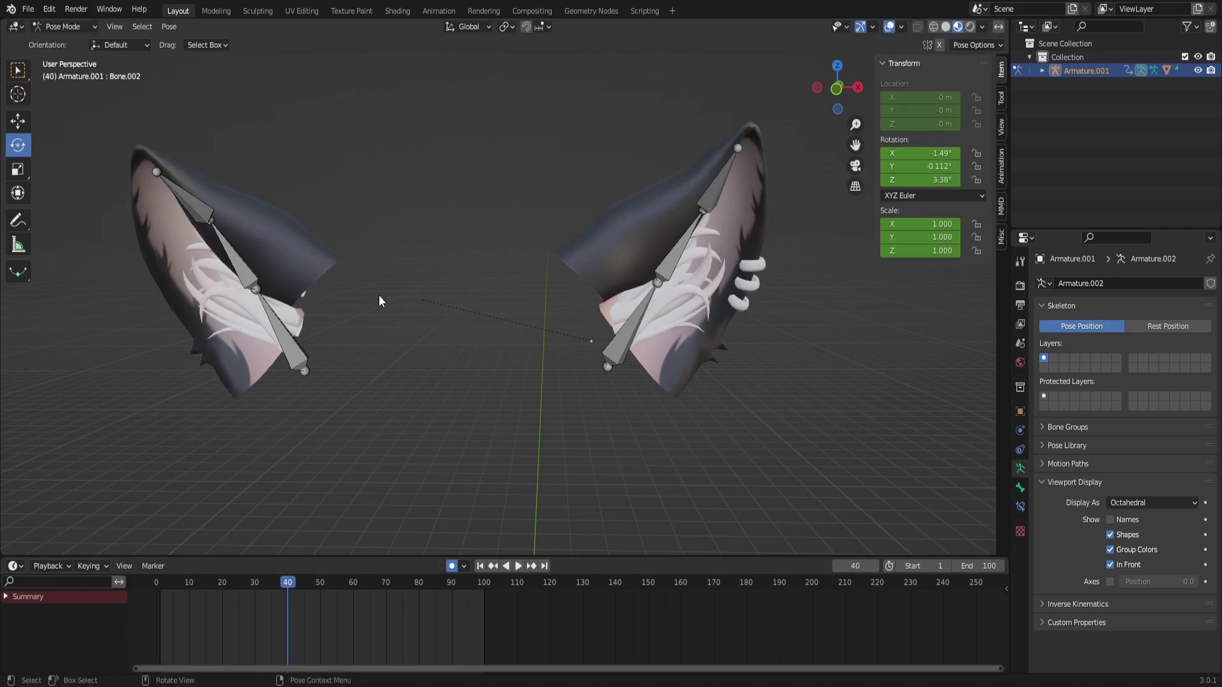
pyautogui.click(484, 583)
pyautogui.hotkey('ctrl', 'v')
pyautogui.press('space')
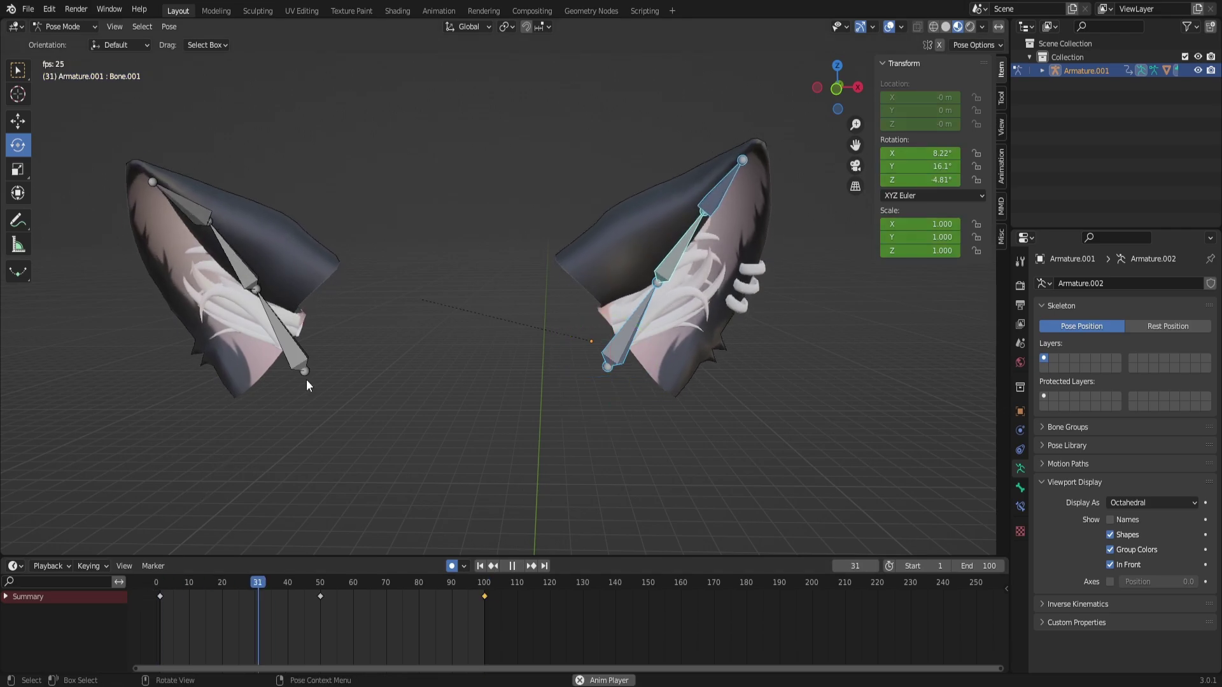
pyautogui.click(341, 405)
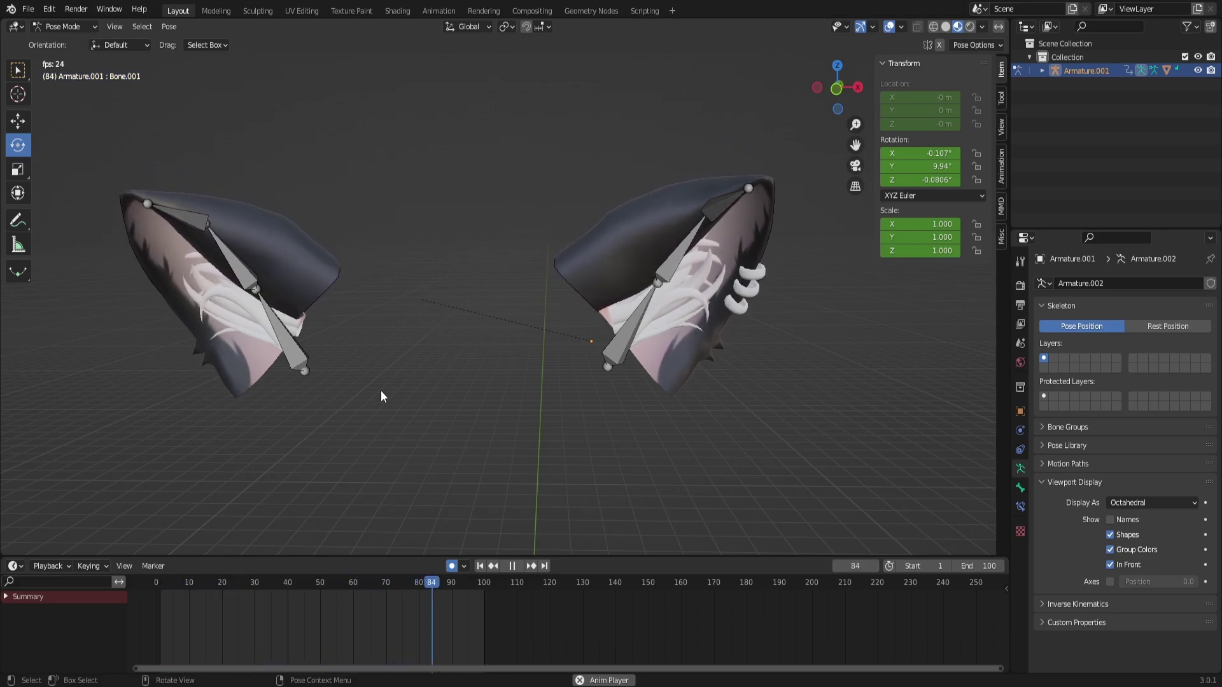
pyautogui.press('space')
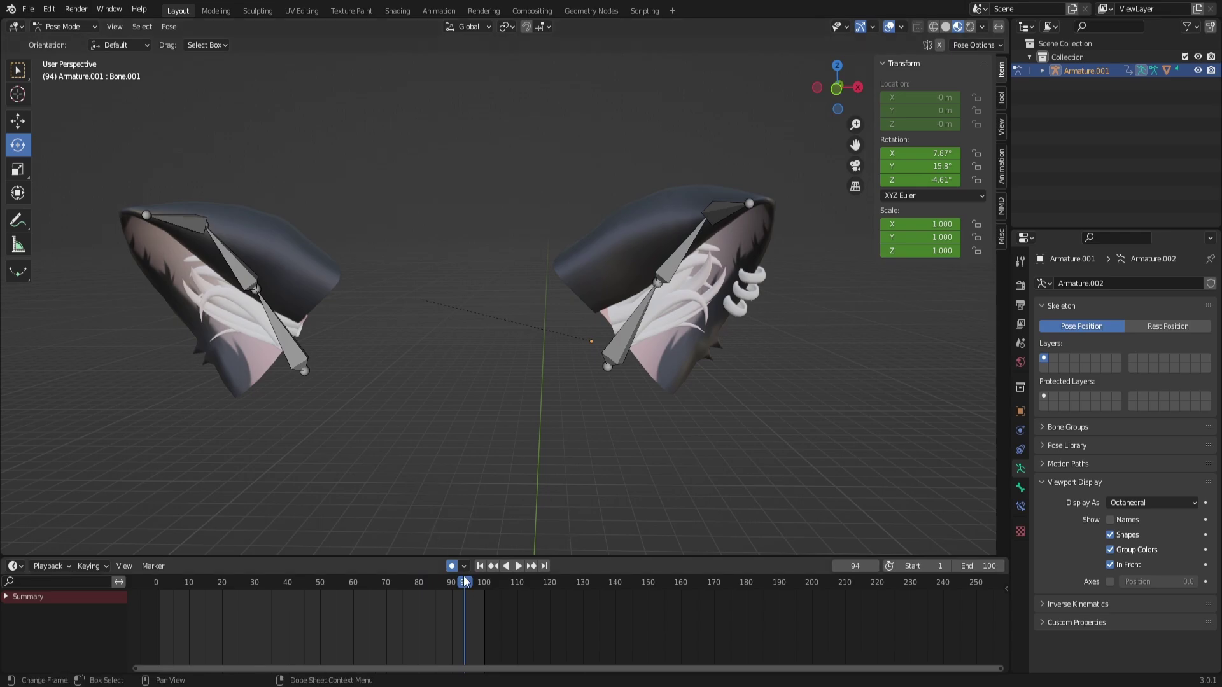
pyautogui.press('space')
pyautogui.moveTo(465, 580); pyautogui.dragTo(175, 577)
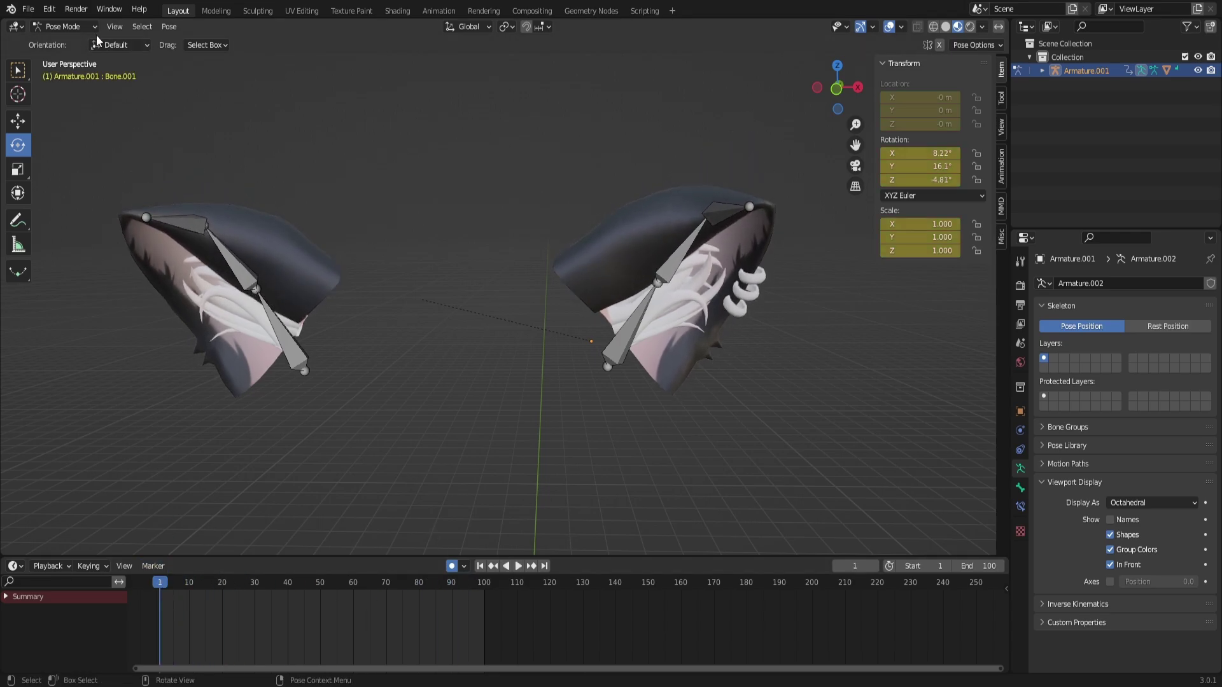
# - Start saving the project under a new name, creating and opening a folder called CatEars beside CatTail and WolfEars
pyautogui.click(25, 8)
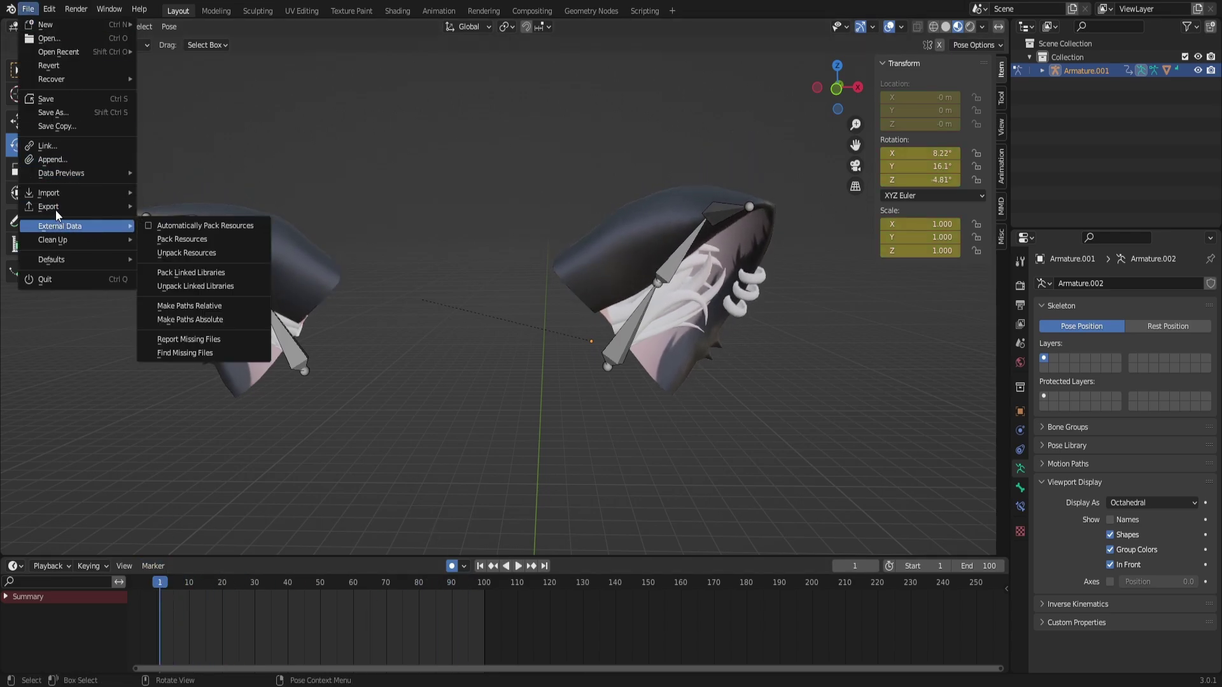
pyautogui.press('Escape')
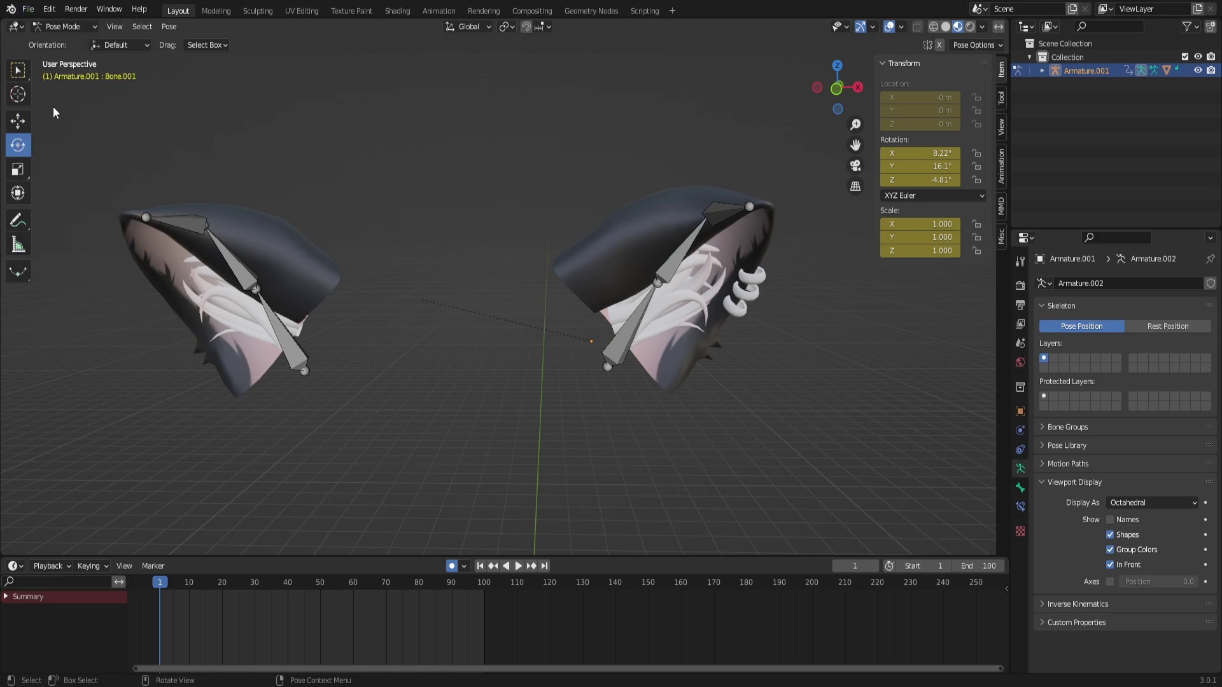
pyautogui.hotkey('ctrl', 'shift', 's')
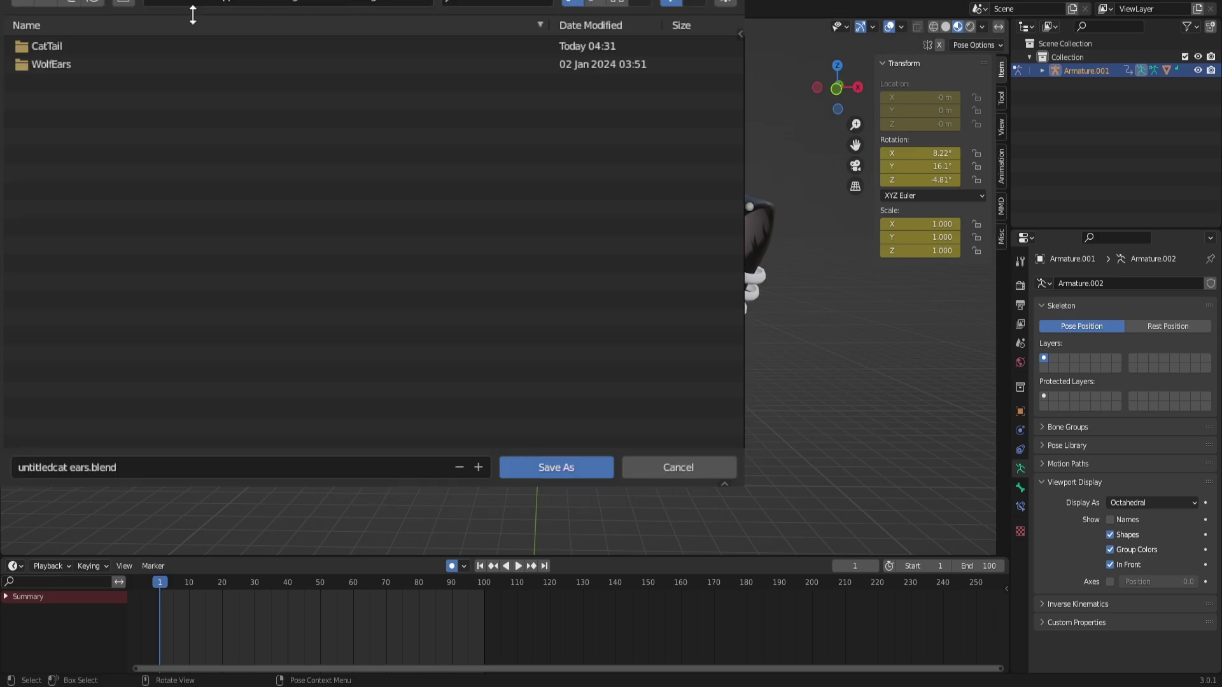
pyautogui.click(125, 2)
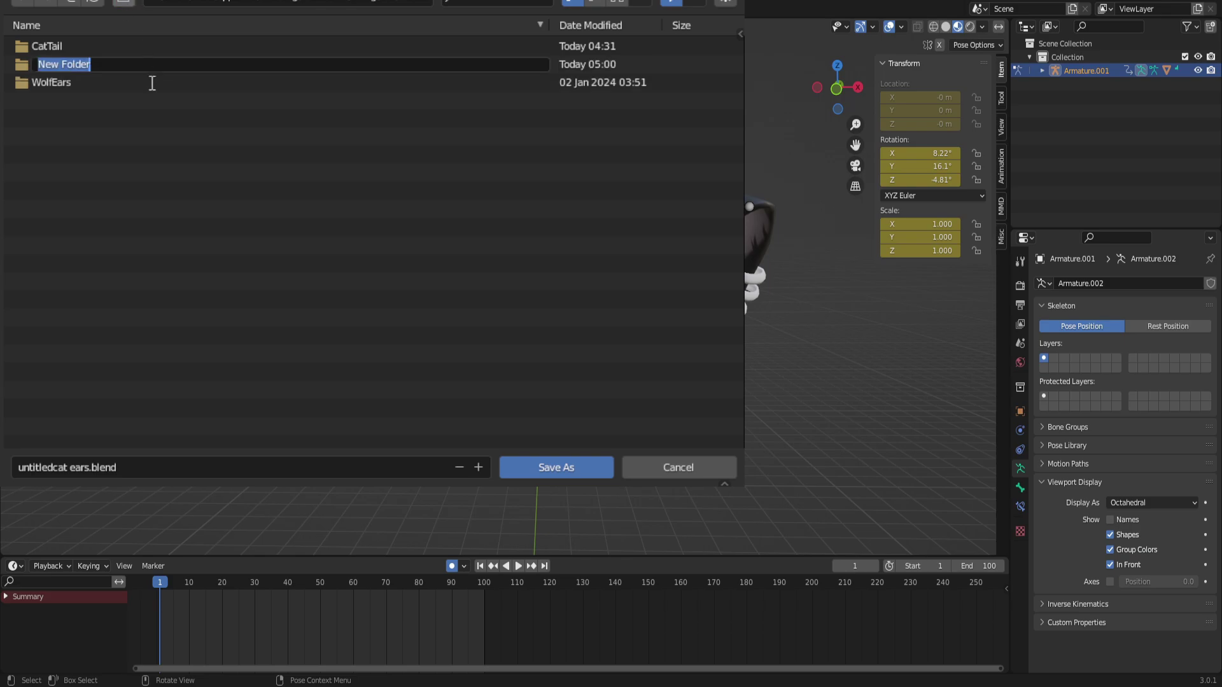
pyautogui.write('C')
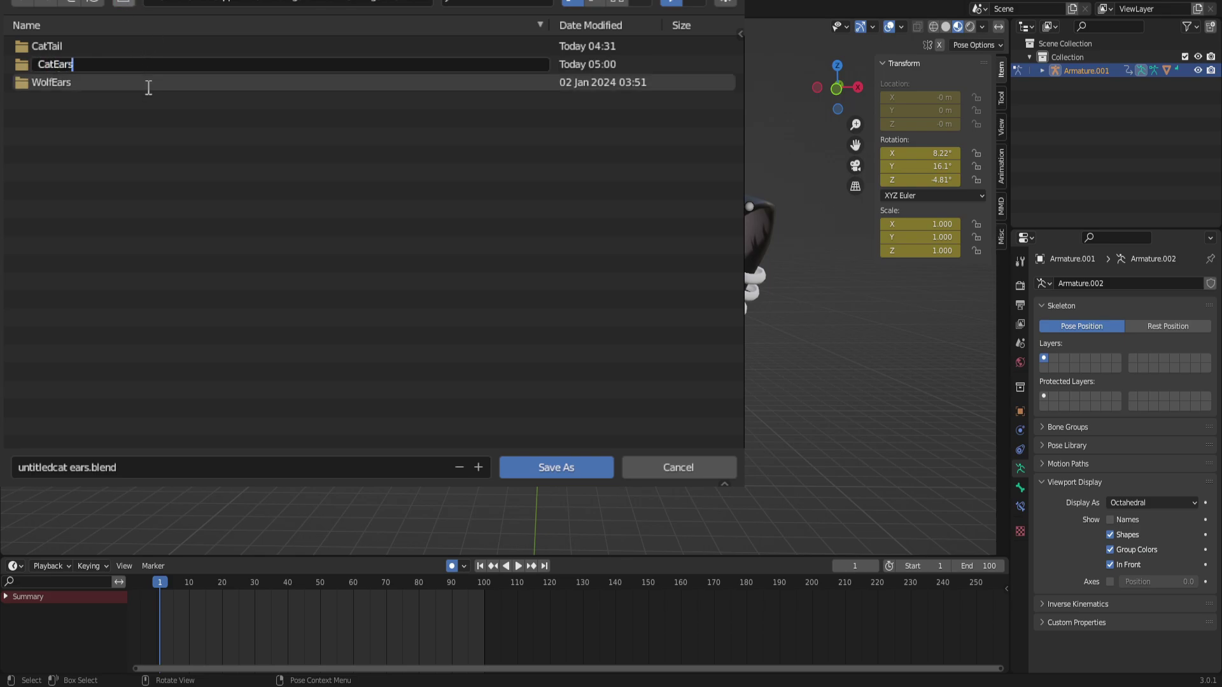
pyautogui.write('atEars')
pyautogui.press('Return')
pyautogui.doubleClick(66, 46)
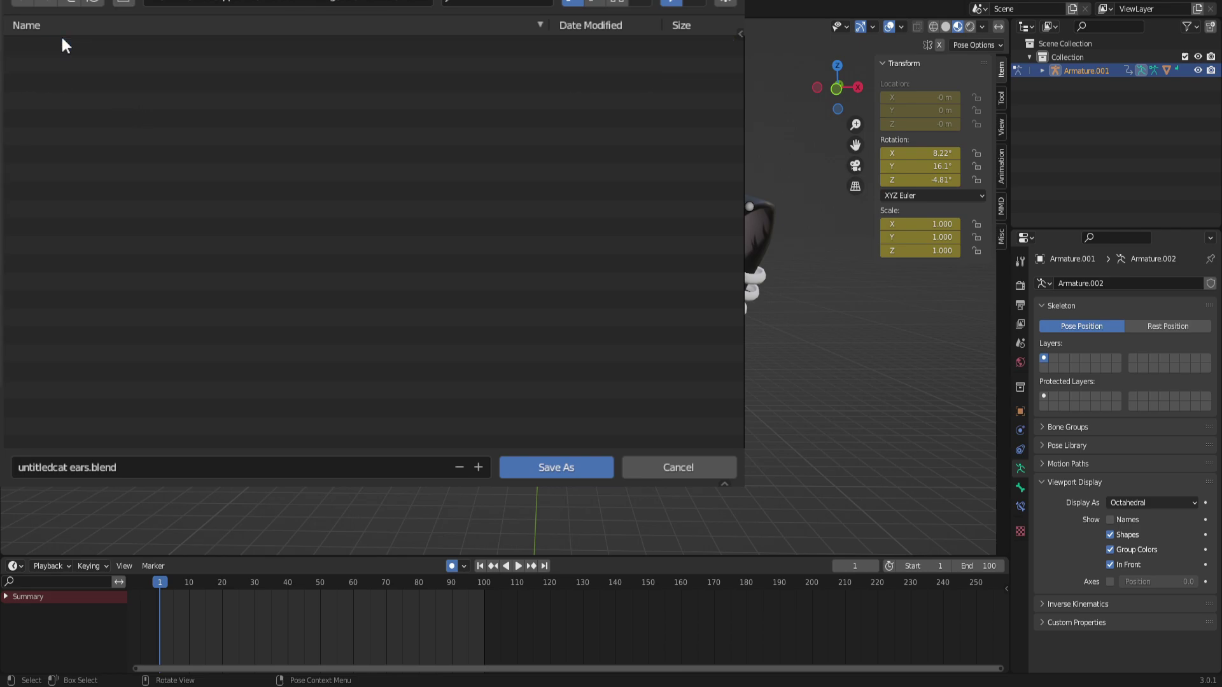
# - Name the project file Ears.blend and save it in the new folder
pyautogui.click(93, 470)
pyautogui.click(93, 469)
pyautogui.moveTo(90, 468); pyautogui.dragTo(17, 468)
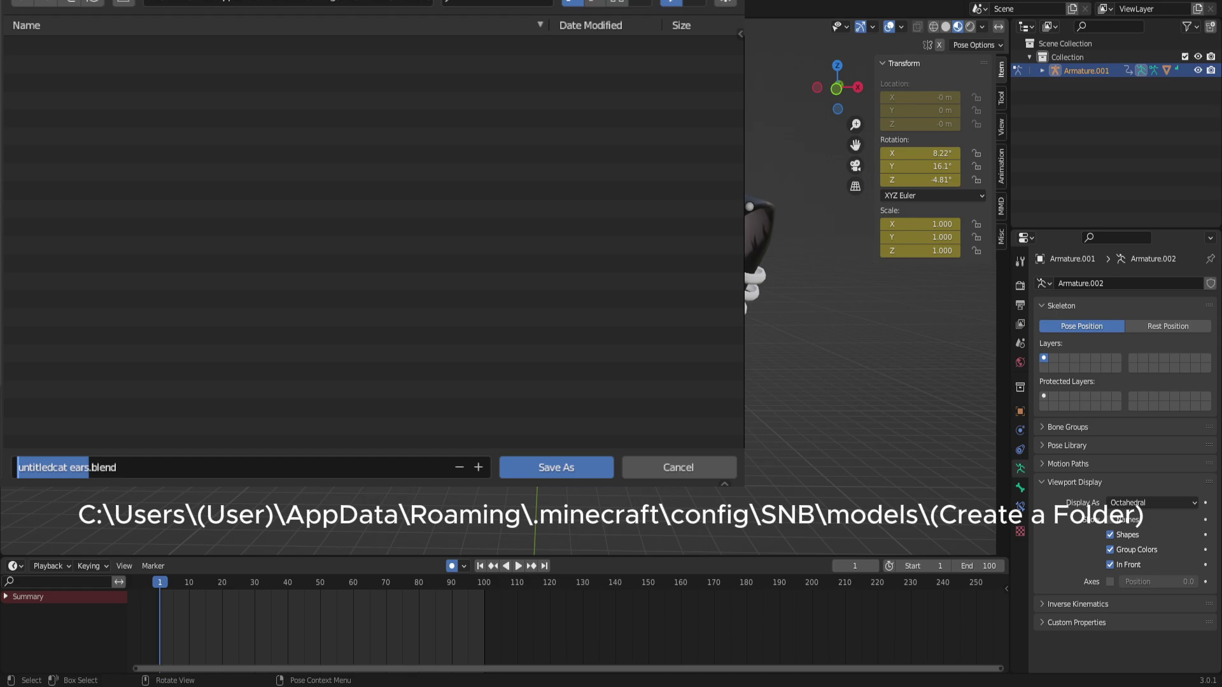
pyautogui.write('Era')
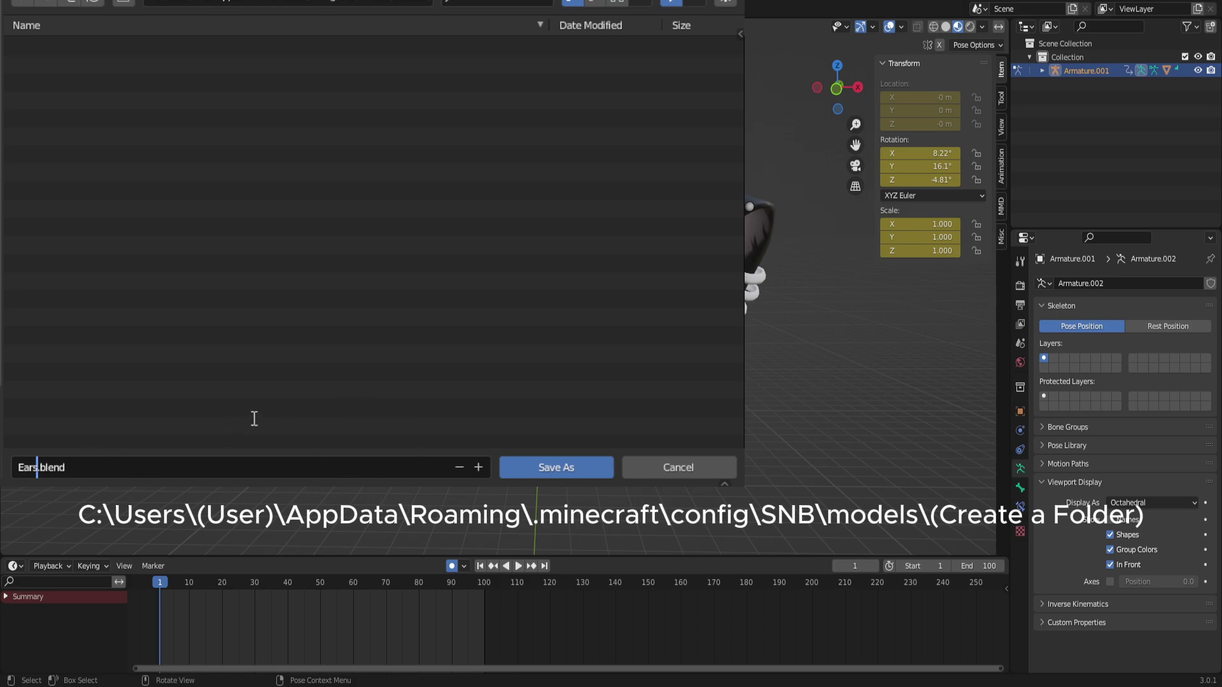
pyautogui.click(568, 473)
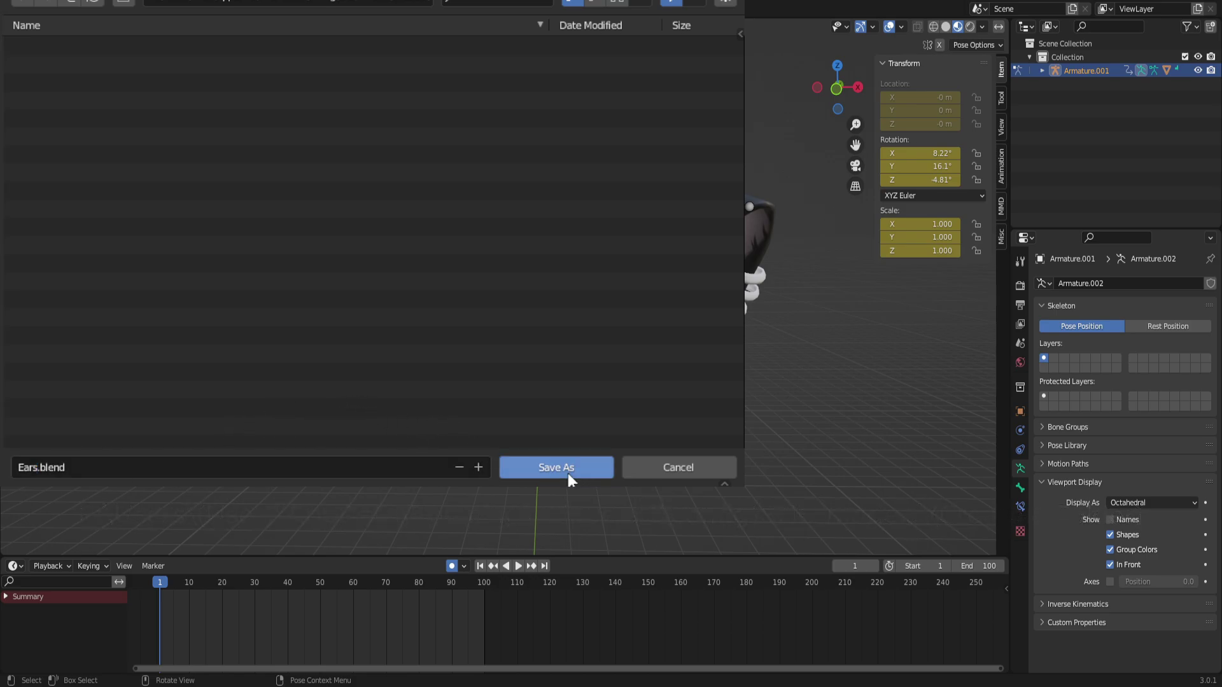
pyautogui.click(565, 469)
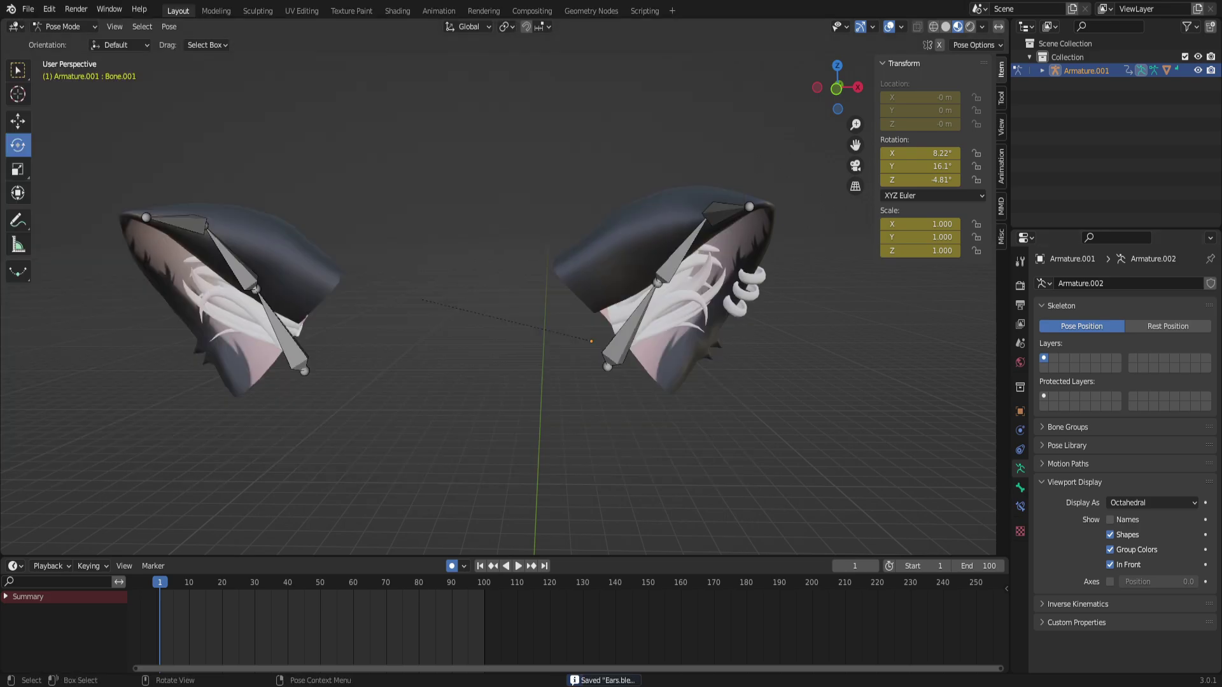
# - Export the ears as Blockbuster OBJ with geometry and keyframes included, naming the file model.bobj
pyautogui.click(28, 8)
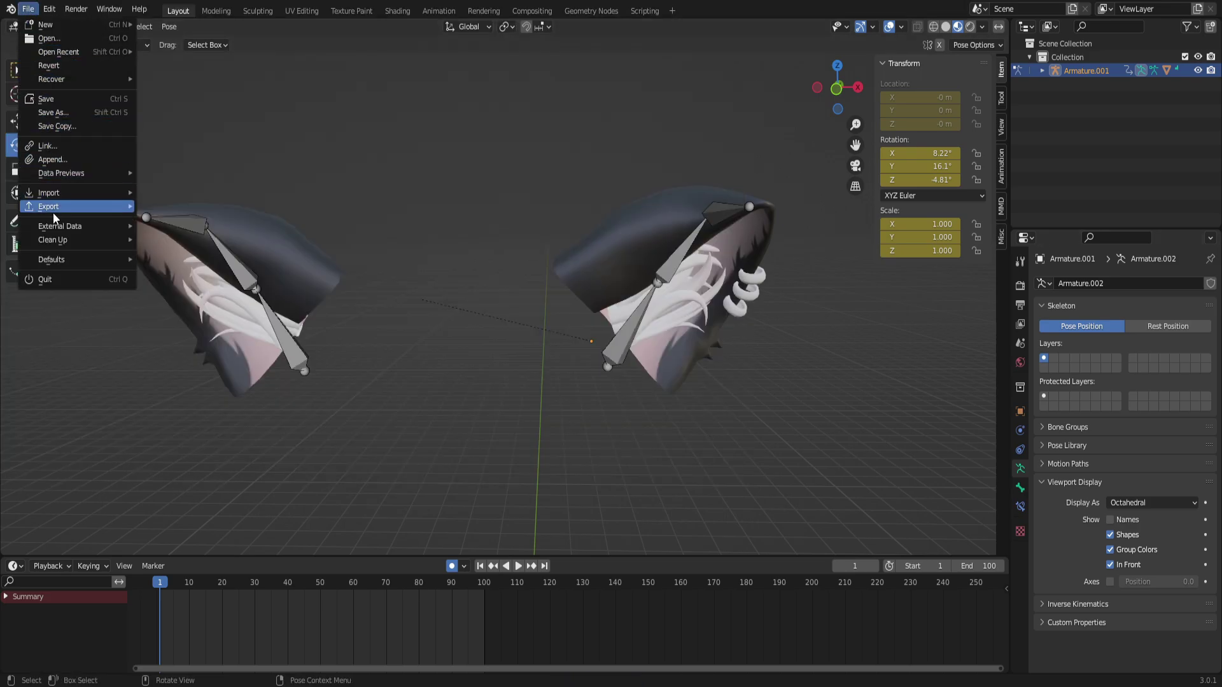
pyautogui.moveTo(56, 212)
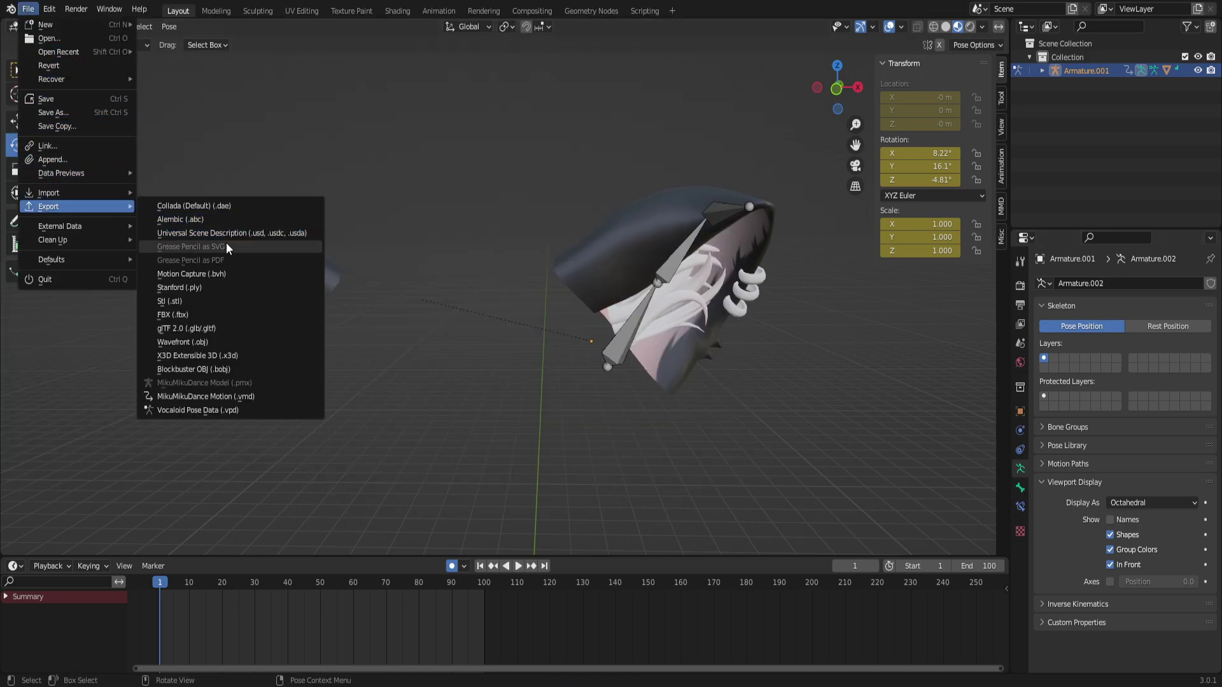
pyautogui.click(199, 371)
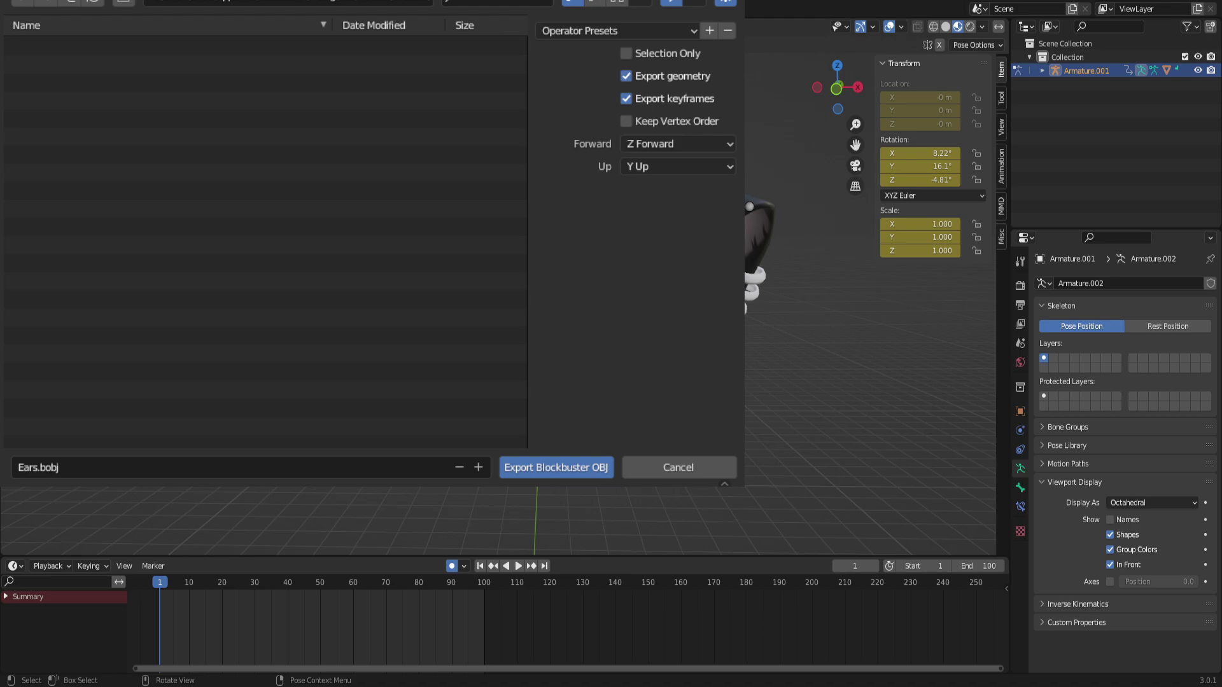
pyautogui.click(28, 468)
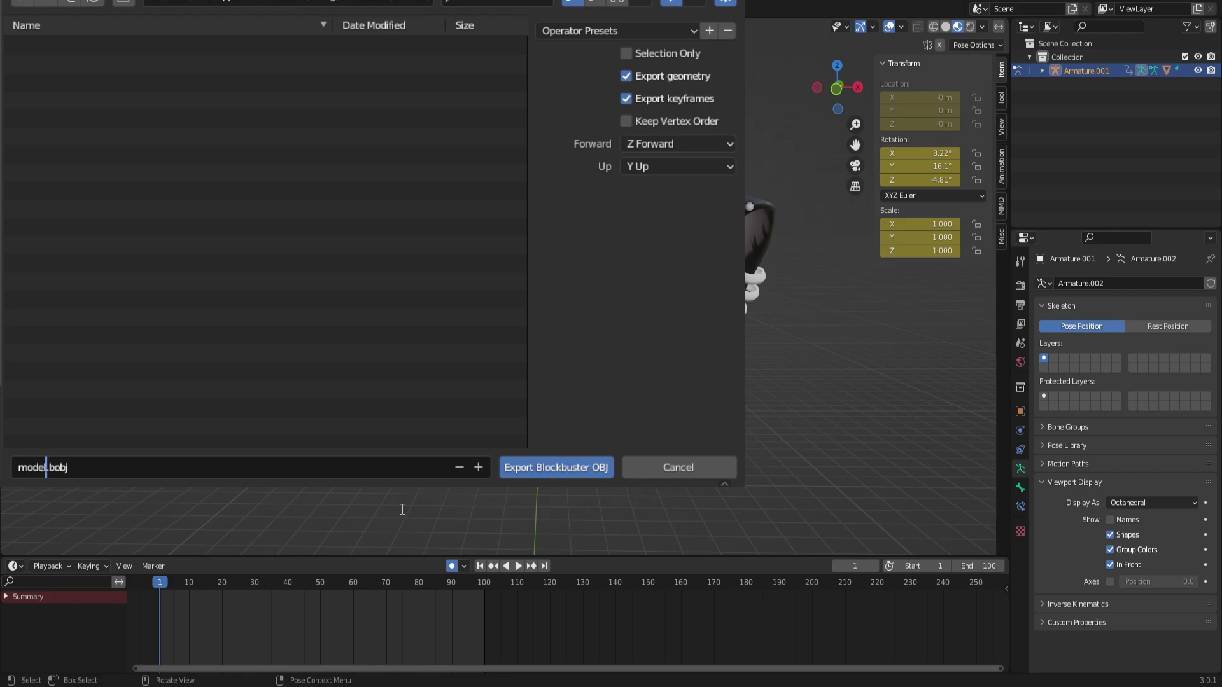
pyautogui.click(252, 243)
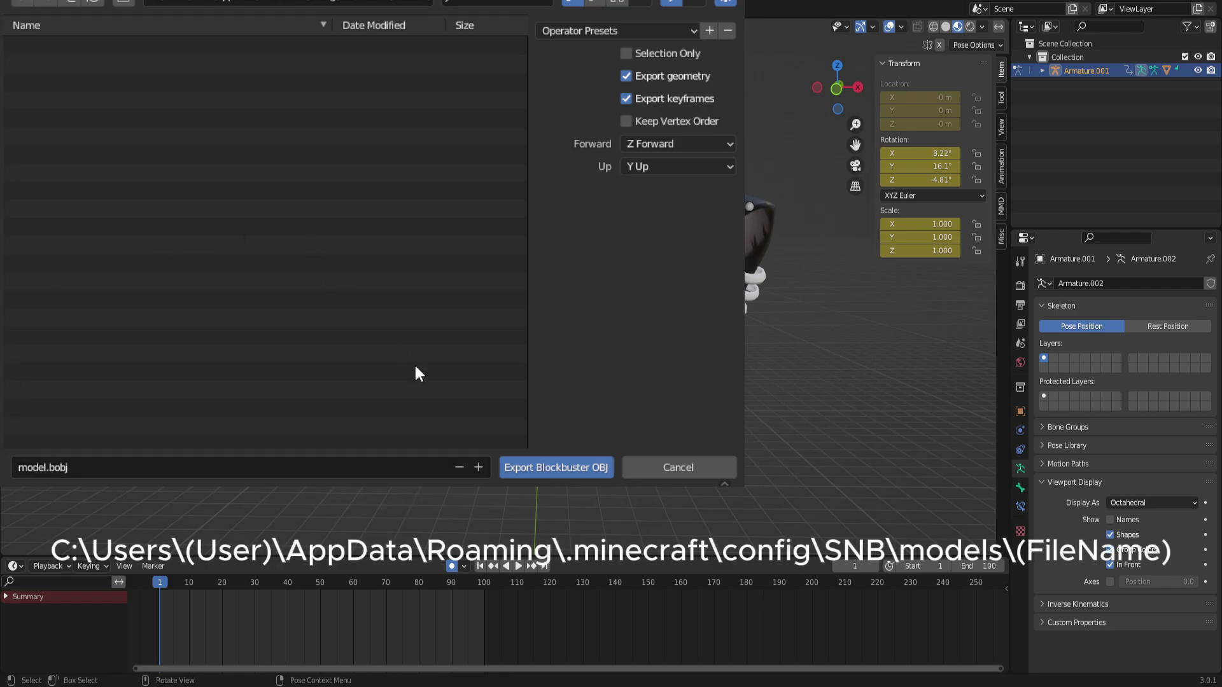
# - Export the rigged model as a Blockbuster OBJ file named model.bobj
pyautogui.click(571, 474)
pyautogui.click(555, 467)
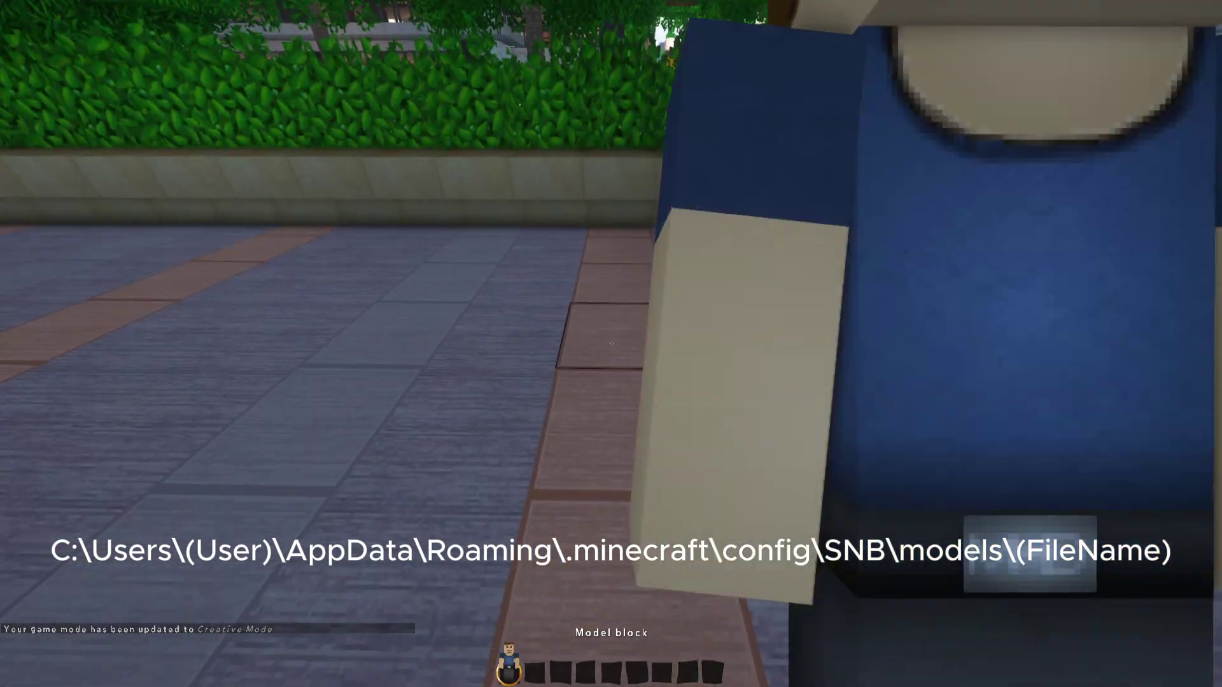
# - Switch to Minecraft, place a model block on the path and choose the Alex 3D morph for it
pyautogui.rightClick(611, 344)
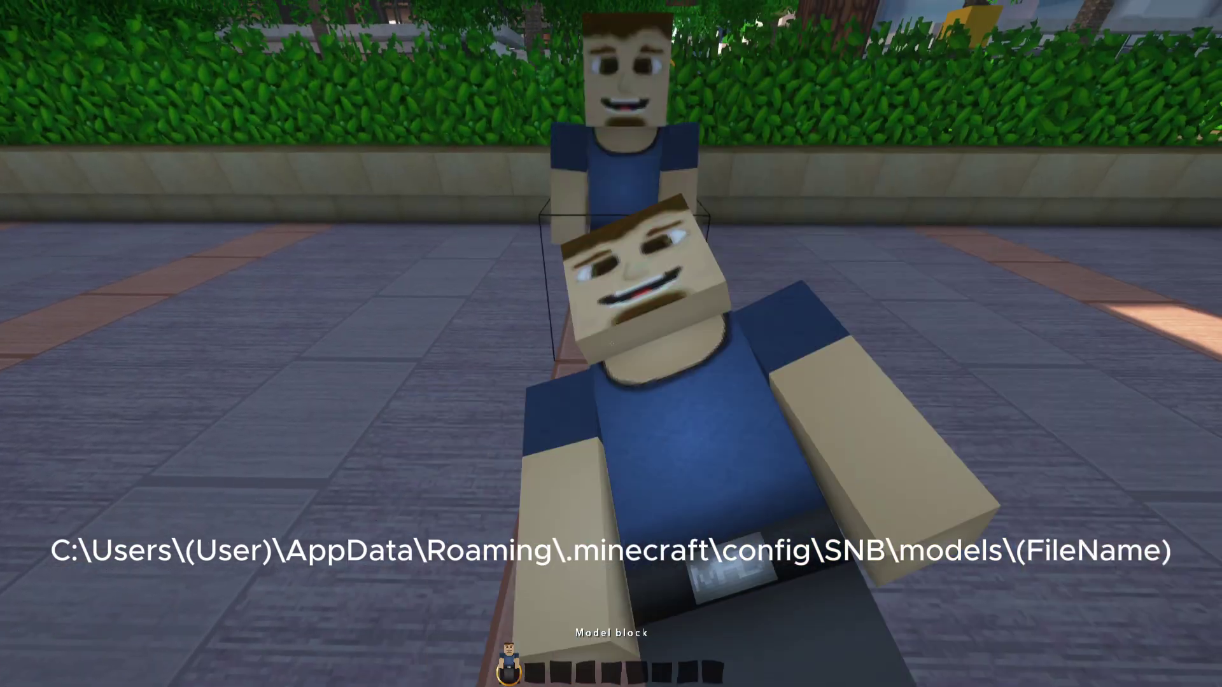
pyautogui.scroll(-1, 612, 344)
pyautogui.rightClick(611, 343)
pyautogui.click(89, 32)
pyautogui.scroll(-10, 396, 295)
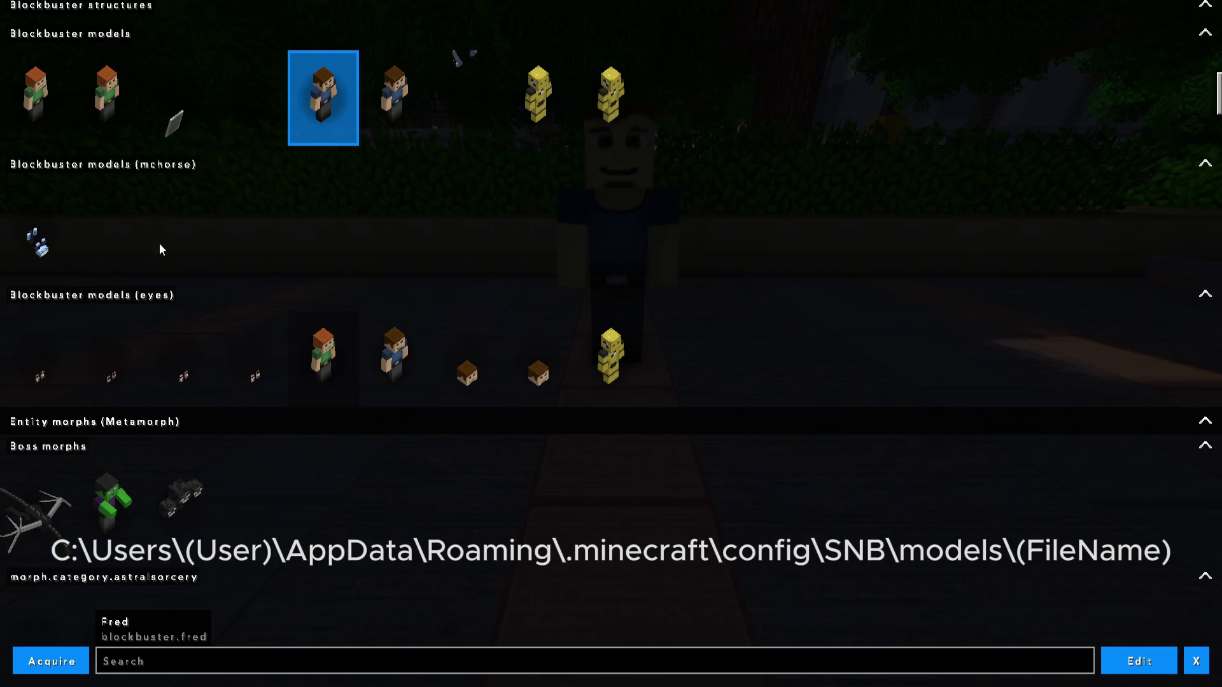
pyautogui.scroll(3, 129, 215)
pyautogui.click(136, 277)
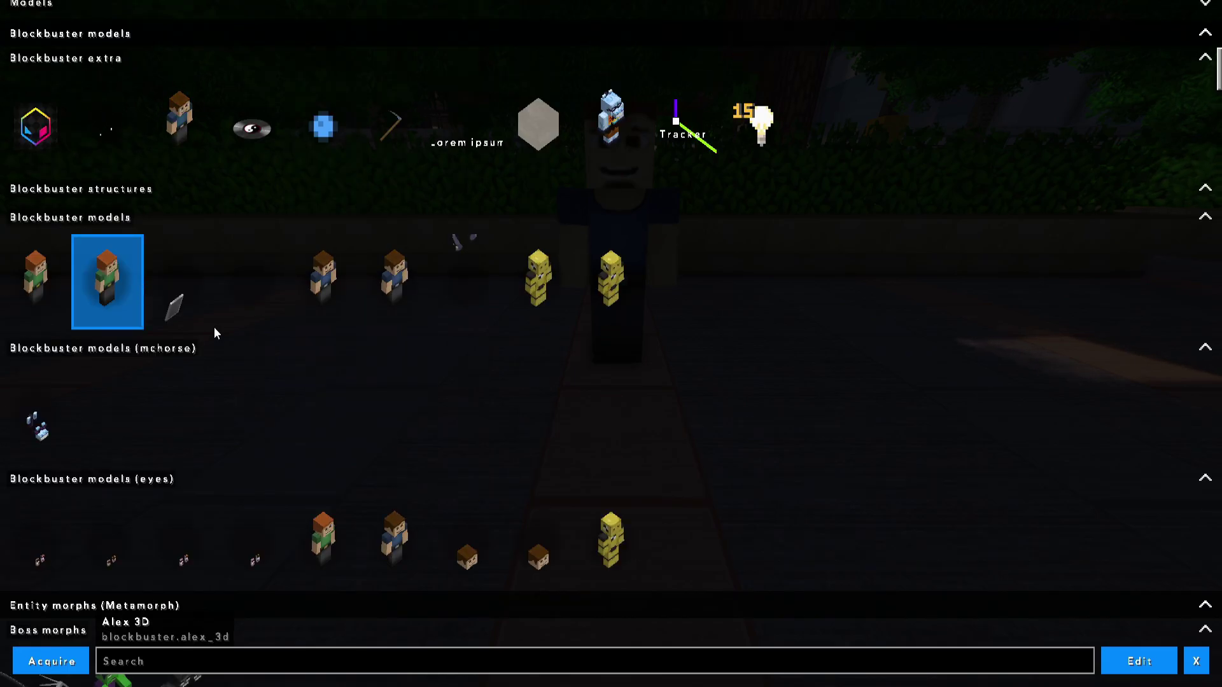
# - Edit the Alex 3D morph and set its skin to Spirit2.png from the Spirit folder
pyautogui.click(1169, 660)
pyautogui.click(1185, 675)
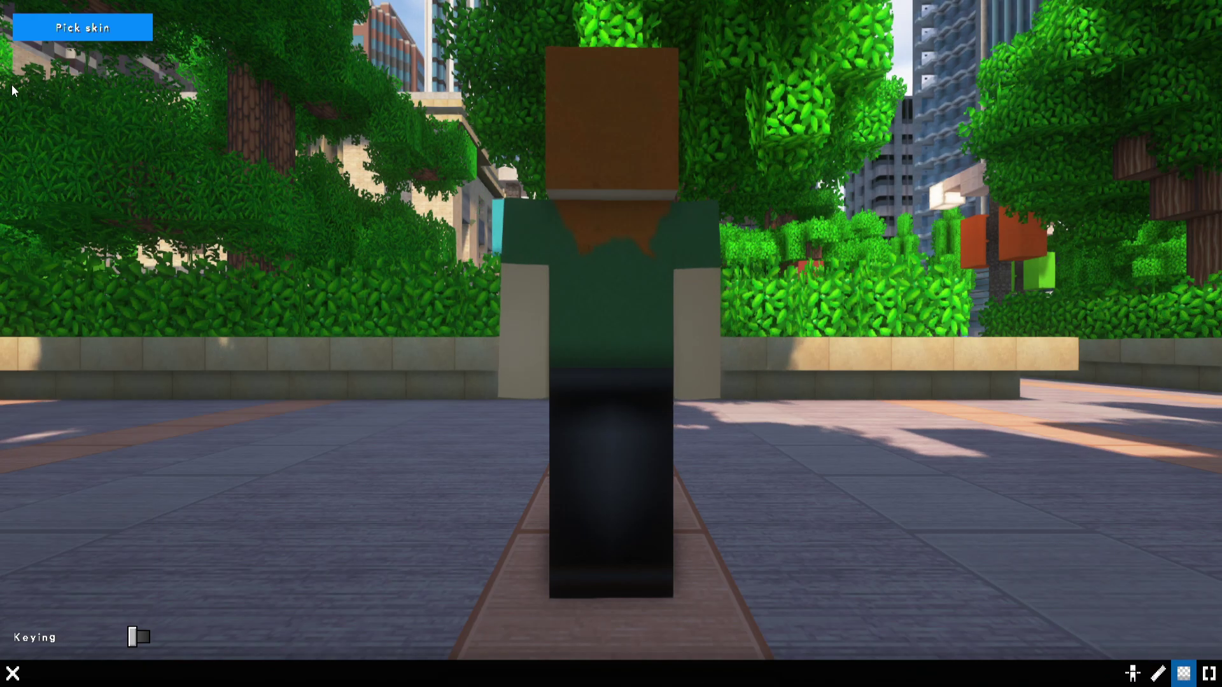
pyautogui.click(49, 37)
pyautogui.click(79, 99)
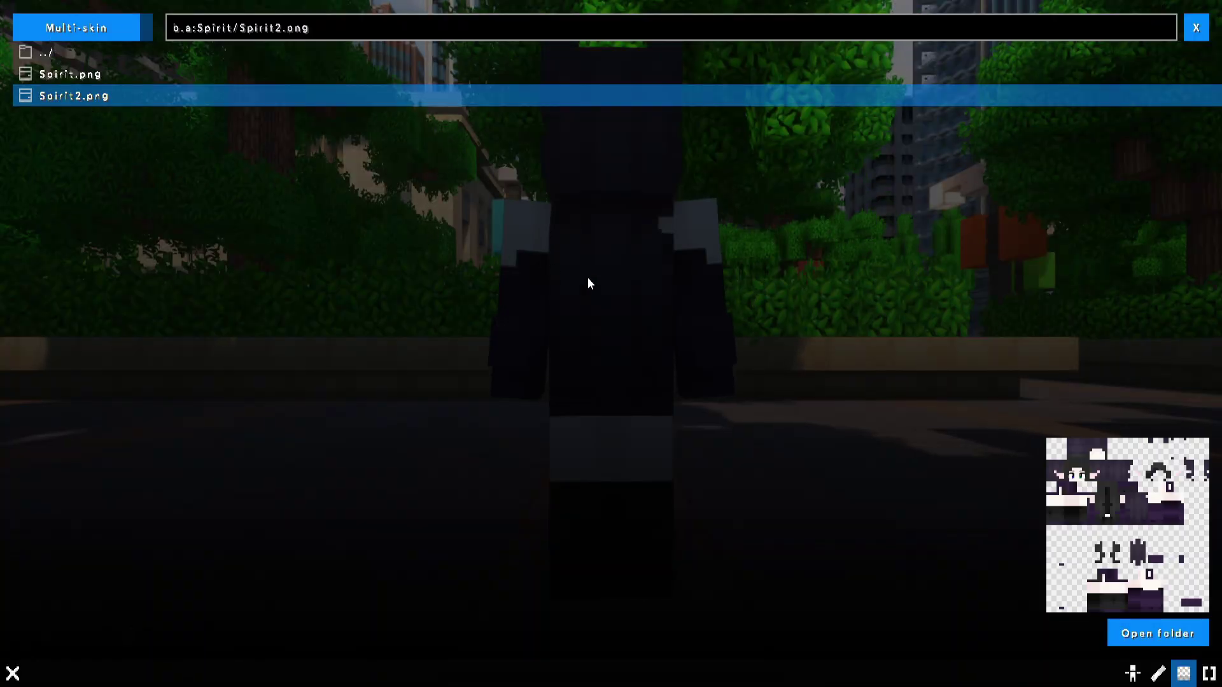
pyautogui.press('Escape')
pyautogui.moveTo(621, 300)
pyautogui.mouseDown()
pyautogui.moveTo(351, 342)
pyautogui.moveTo(385, 317)
pyautogui.moveTo(826, 419)
pyautogui.mouseUp()
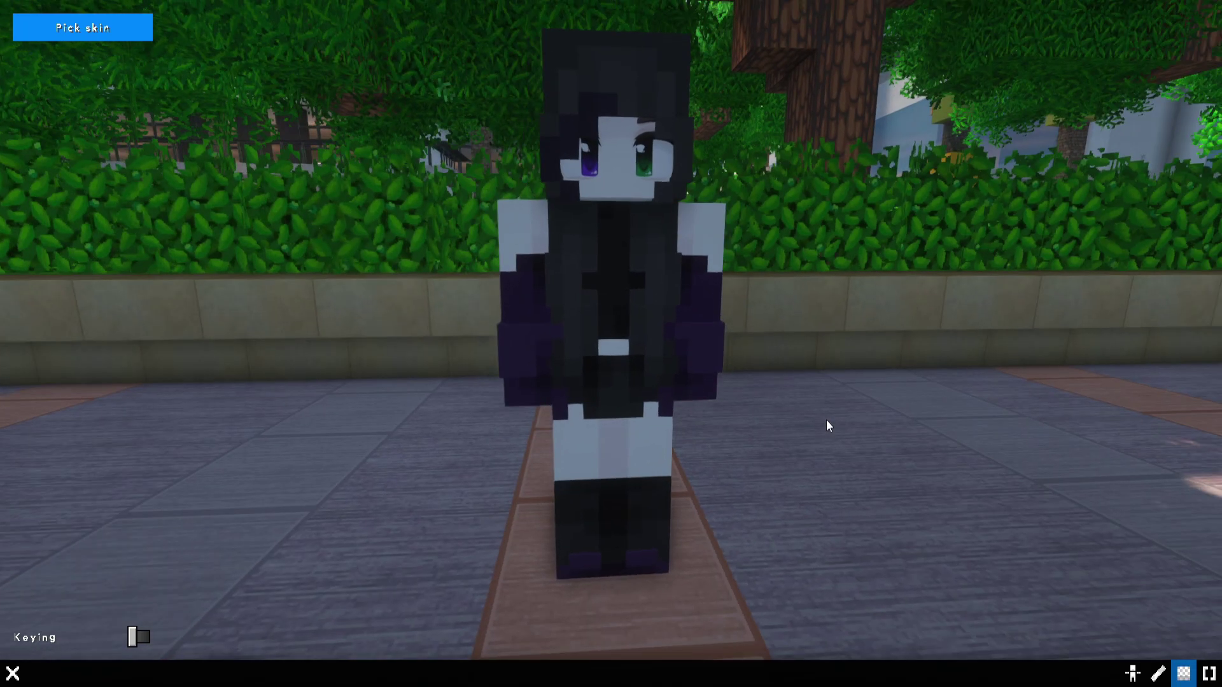
# - Add a body part attached to the head limb and assign it the CatEars user model
pyautogui.click(1159, 673)
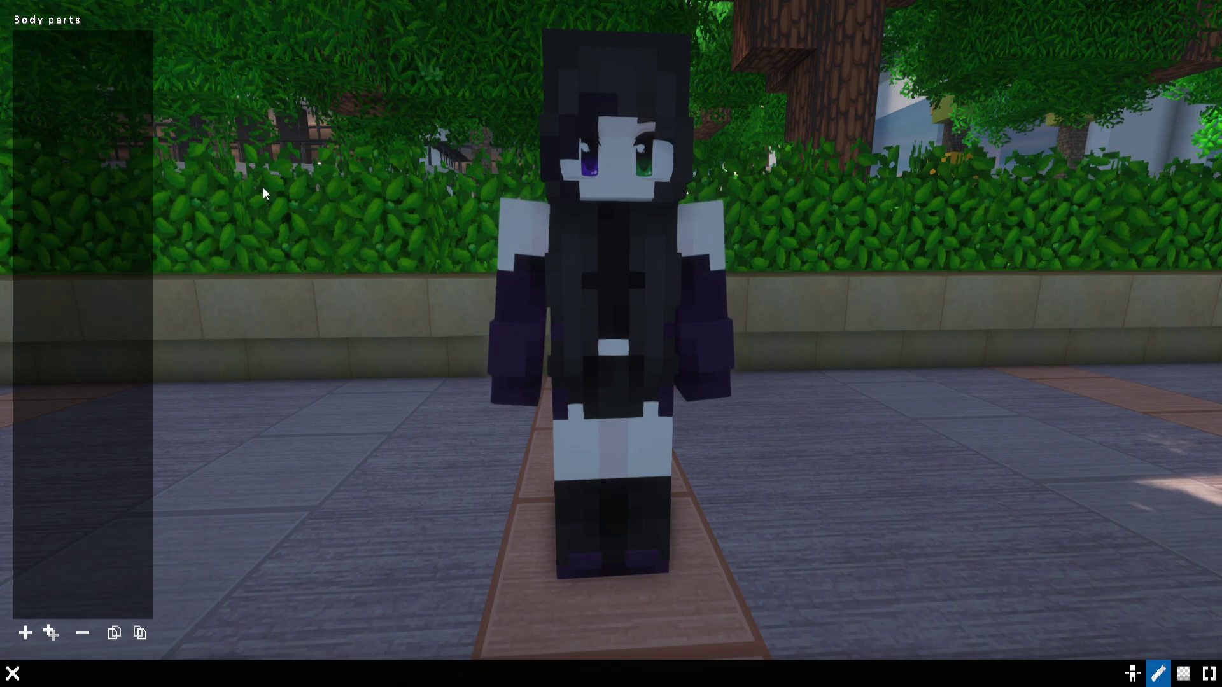
pyautogui.click(25, 632)
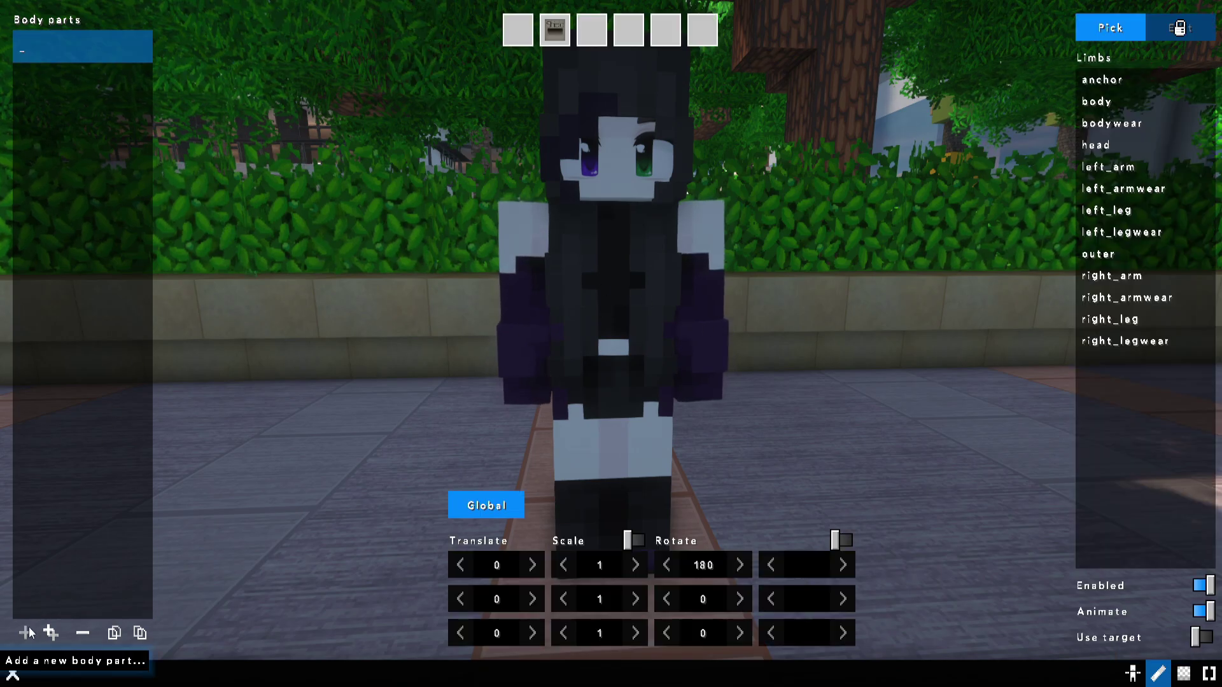
pyautogui.click(1118, 147)
pyautogui.click(1115, 32)
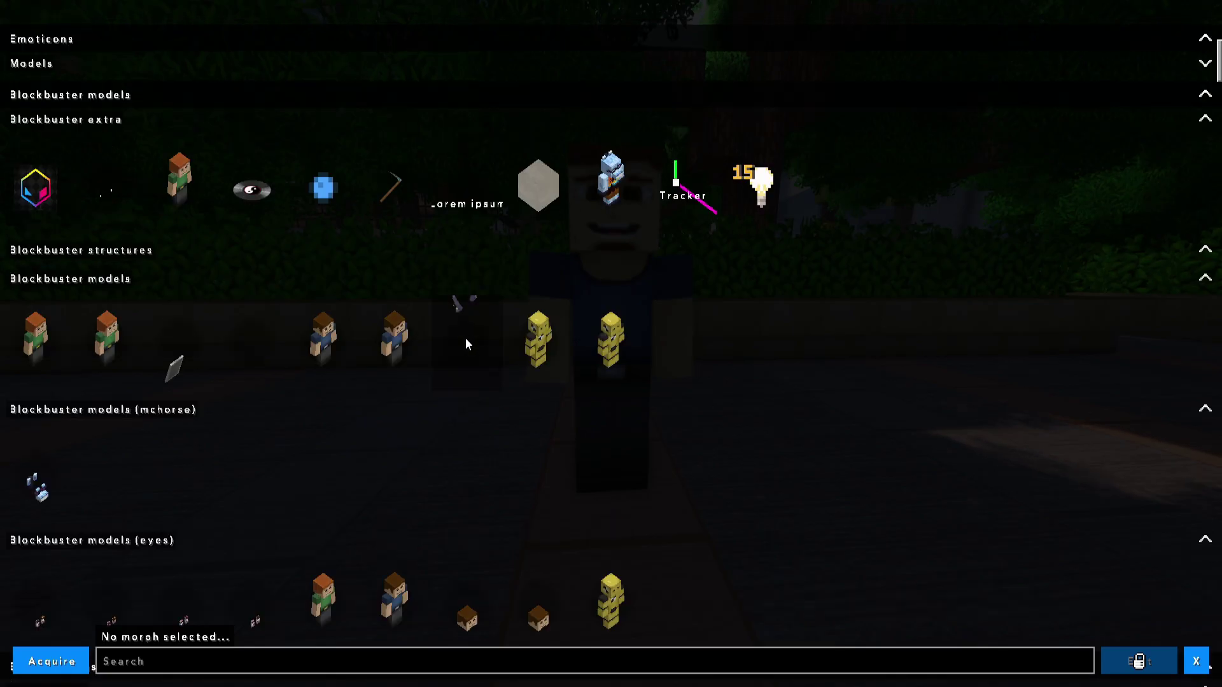
pyautogui.scroll(5, 458, 346)
pyautogui.click(109, 278)
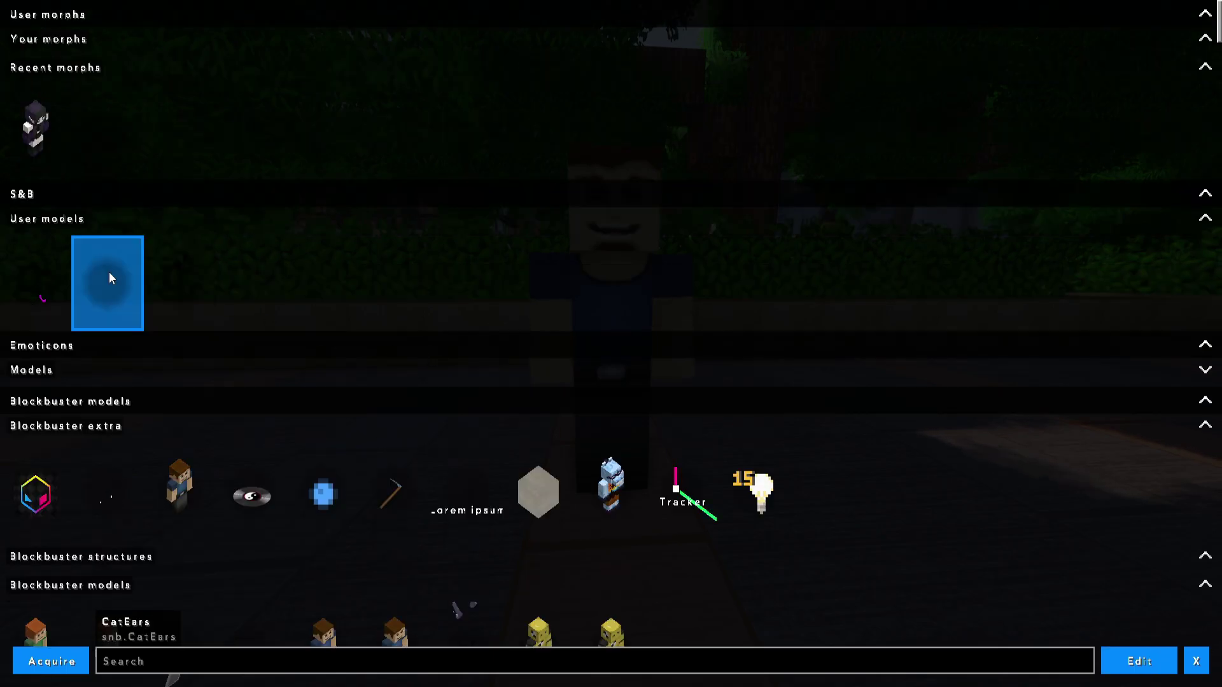
# - Edit the CatEars morph and set the Ear.001 mesh's texture to Black.png
pyautogui.click(1138, 662)
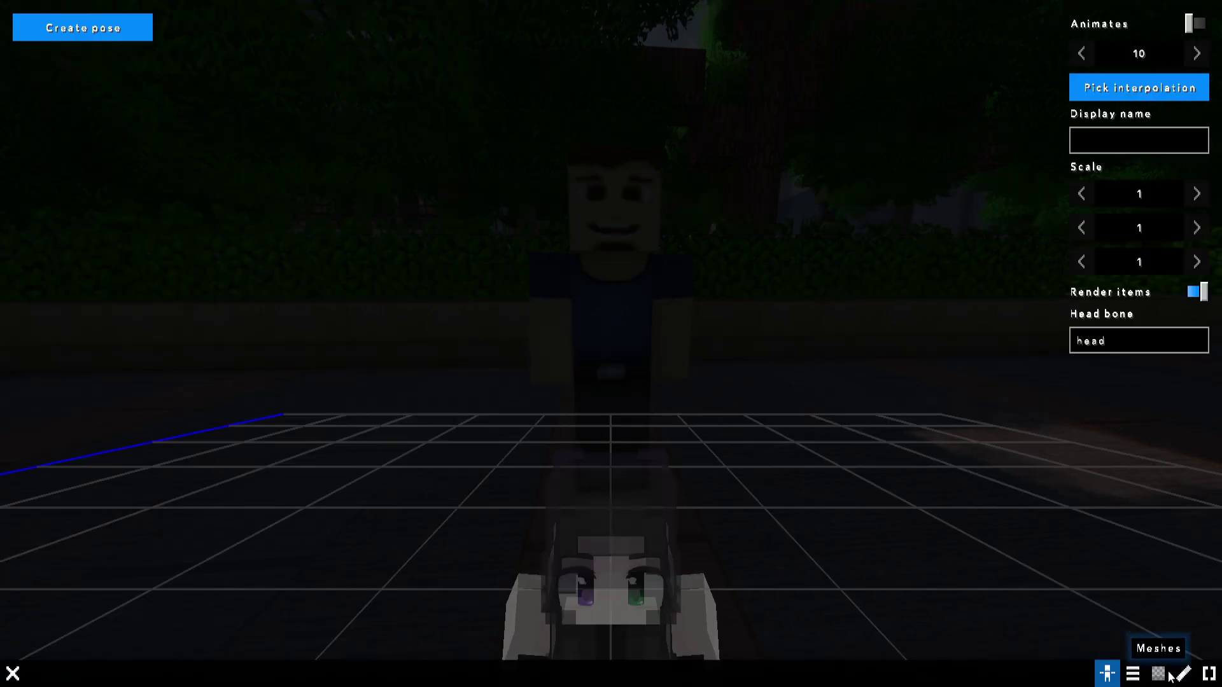
pyautogui.click(1158, 673)
pyautogui.click(97, 46)
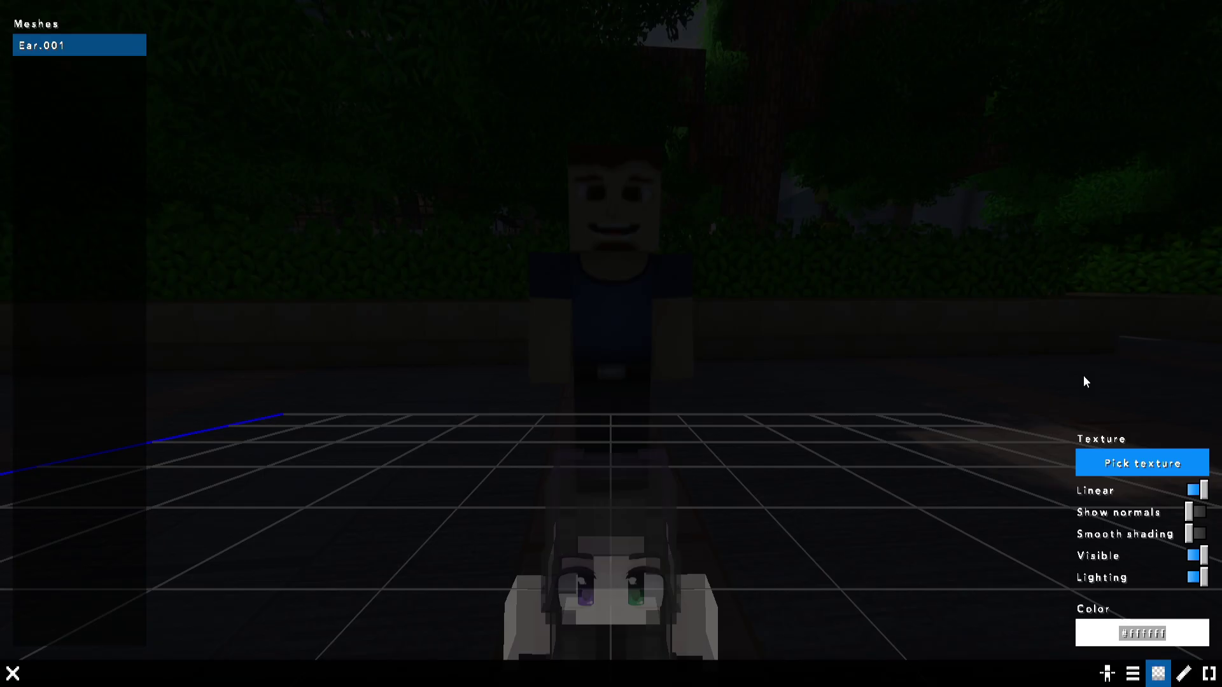
pyautogui.click(1147, 458)
pyautogui.click(76, 101)
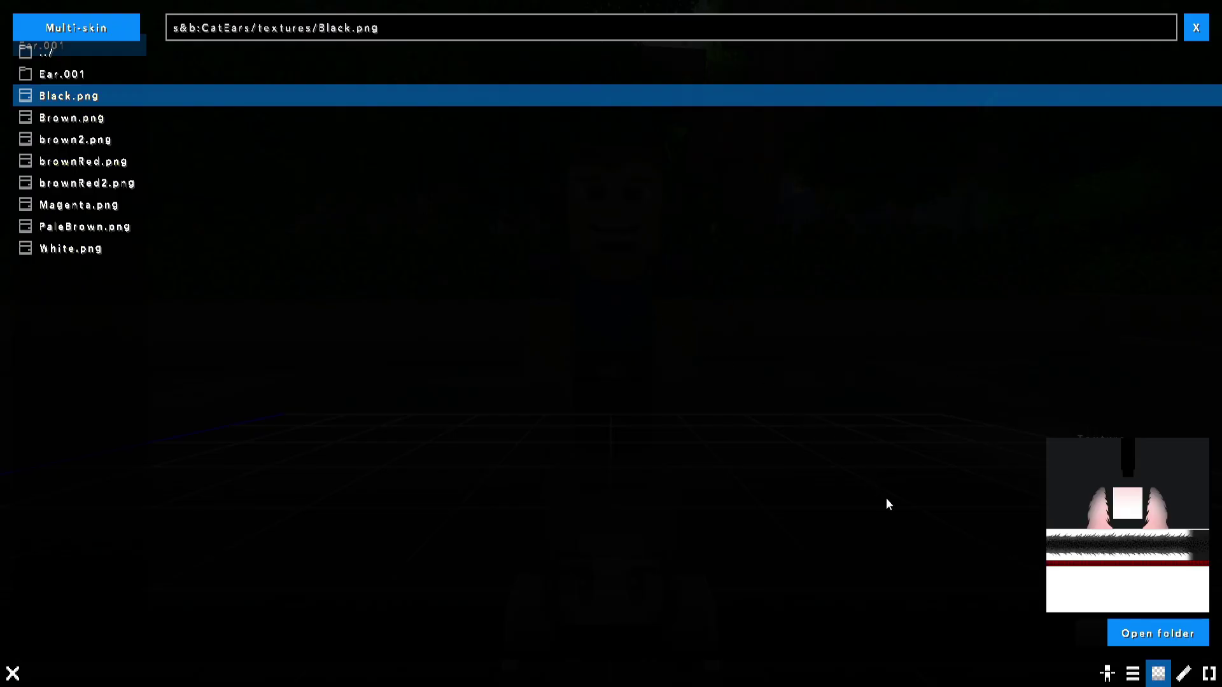
pyautogui.press('Escape')
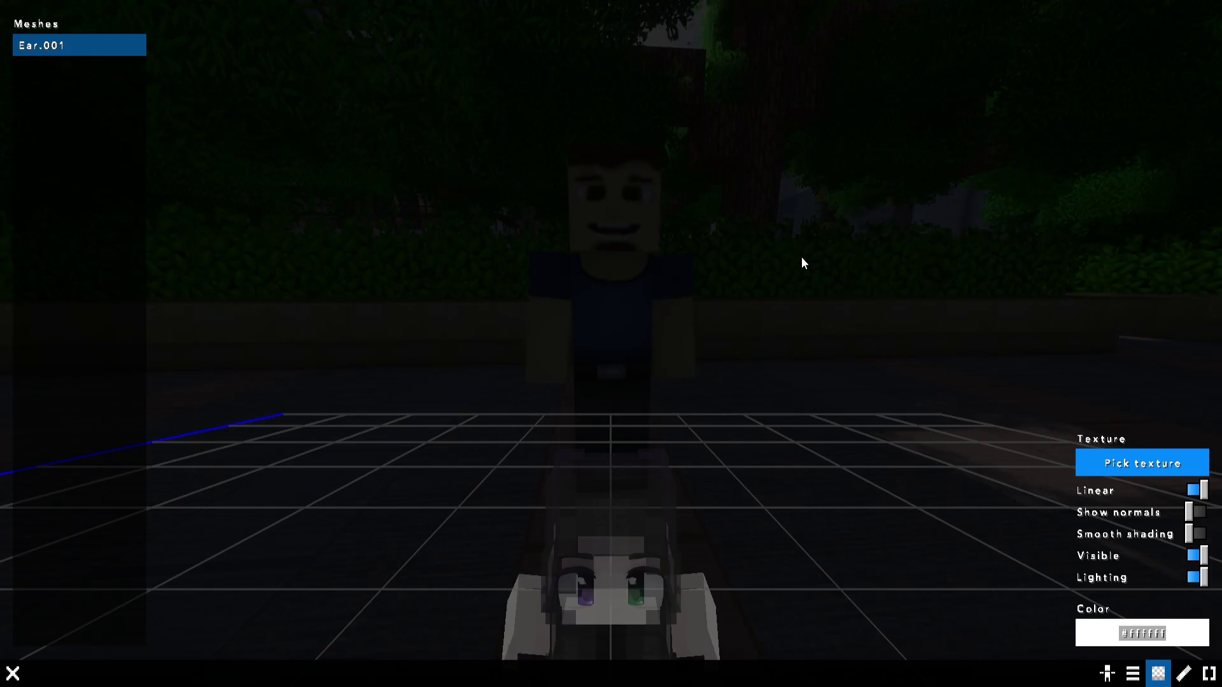
pyautogui.moveTo(764, 253); pyautogui.dragTo(768, 294, button='middle')
pyautogui.press('Escape')
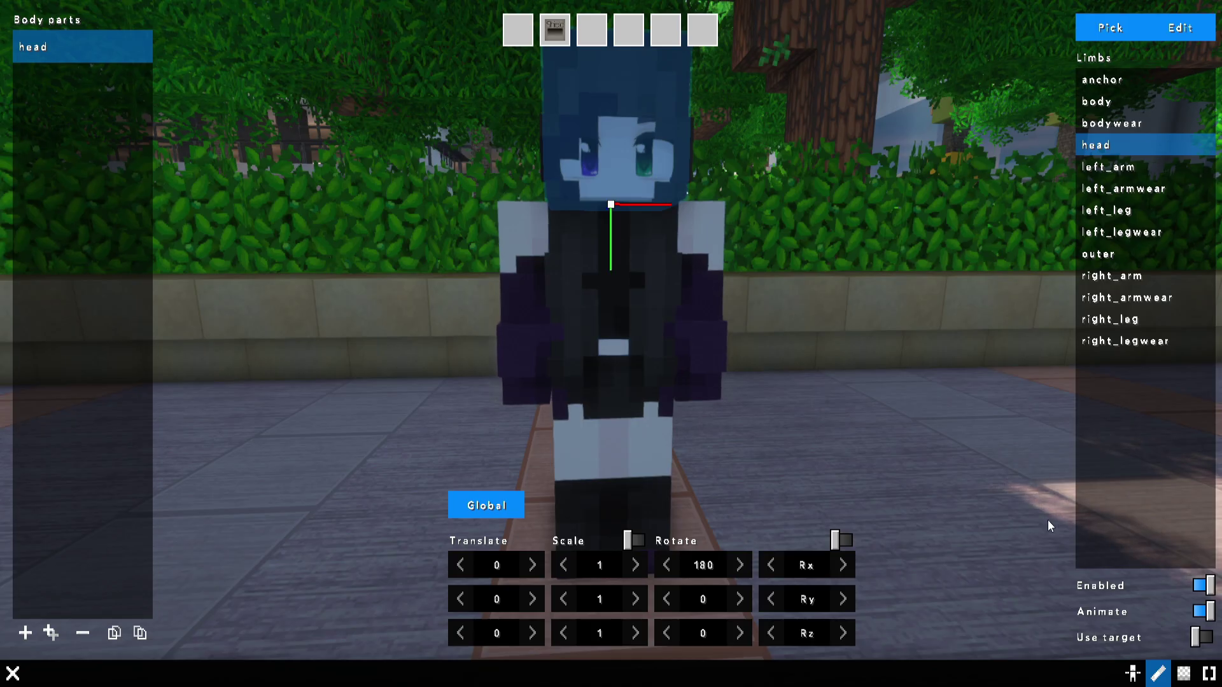
# - Set the ears' Y translation to 4.344 and their scale to 0.5 on all three axes
pyautogui.moveTo(550, 593); pyautogui.dragTo(720, 570)
pyautogui.moveTo(857, 548); pyautogui.dragTo(708, 480)
pyautogui.scroll(-4, 690, 448)
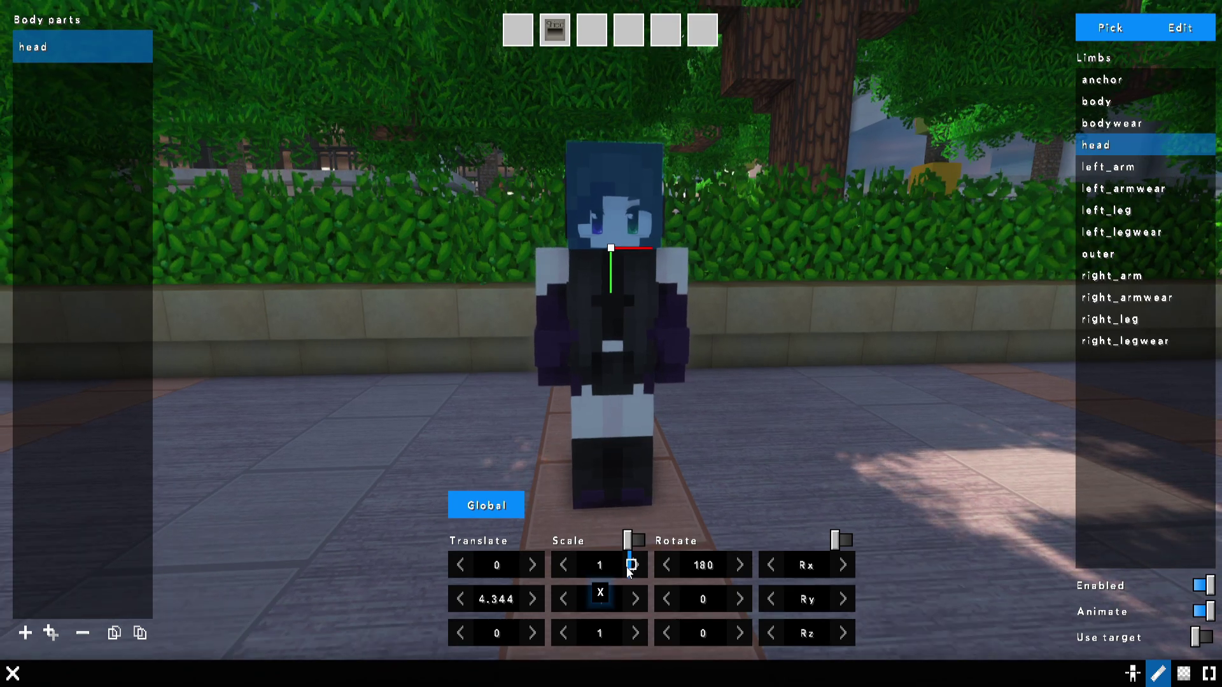
pyautogui.moveTo(635, 566); pyautogui.dragTo(632, 599)
pyautogui.scroll(-1, 632, 600)
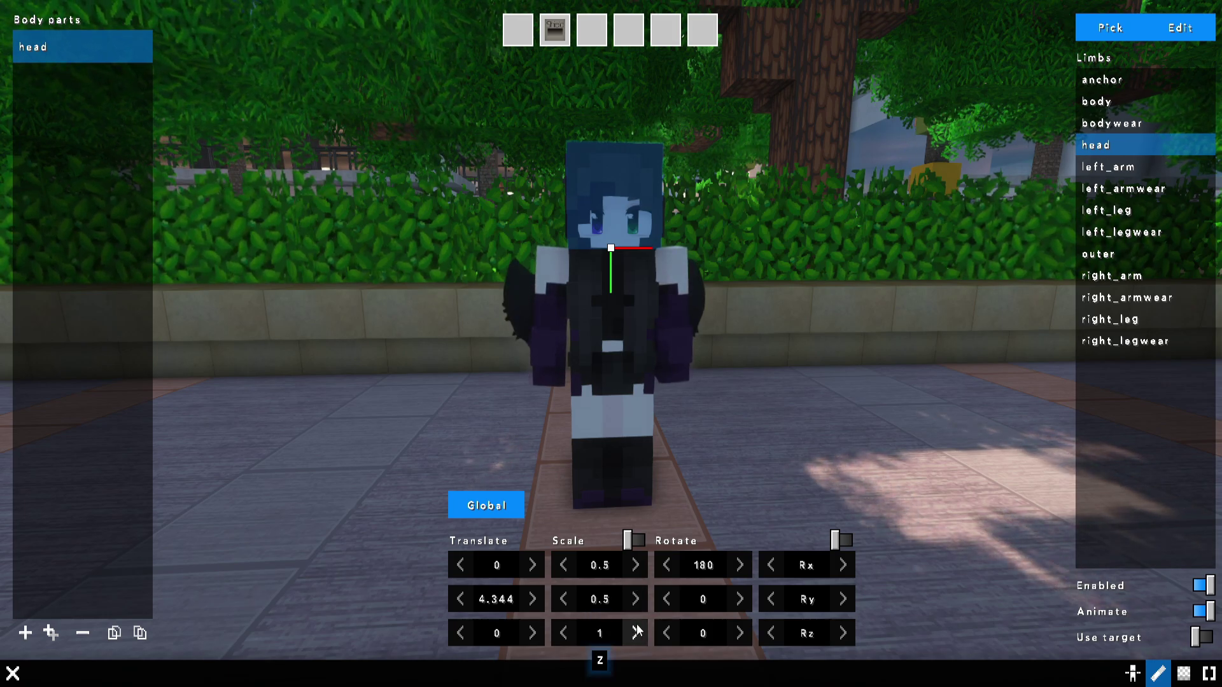
pyautogui.scroll(-3, 634, 629)
pyautogui.scroll(1, 633, 630)
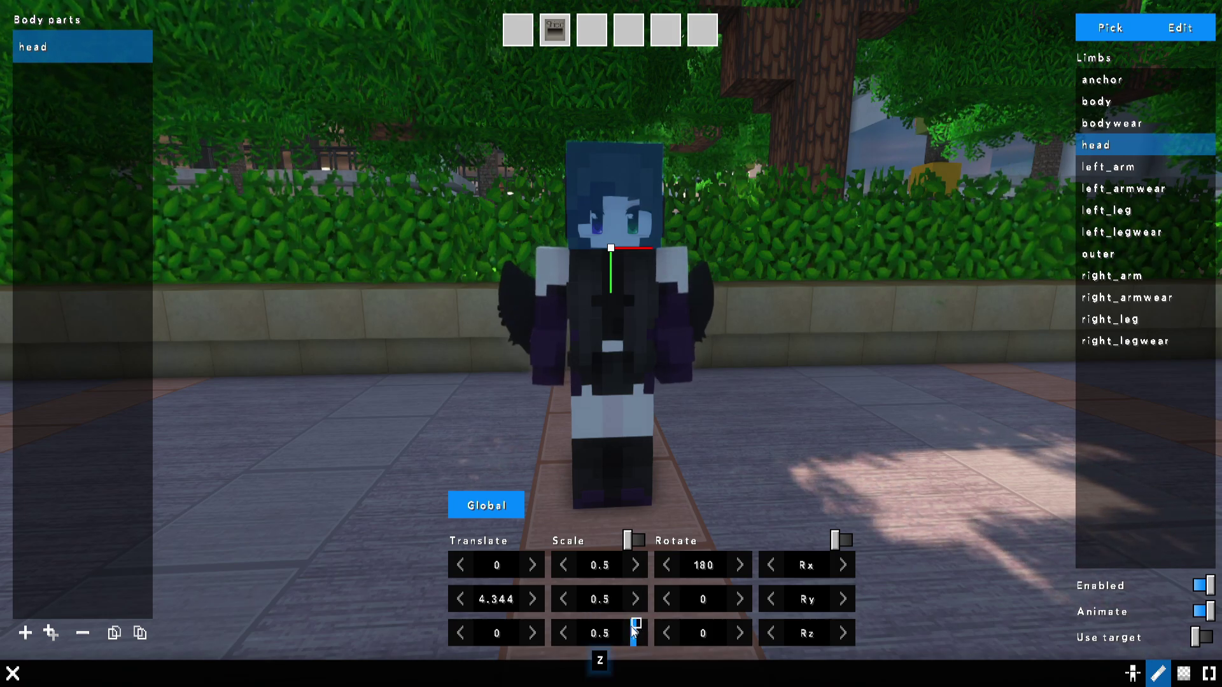
# - Set the ears' scale to 0.3 on all three axes and lower their Y translation to 1.75
pyautogui.click(610, 566)
pyautogui.press('BackSpace')
pyautogui.write('3')
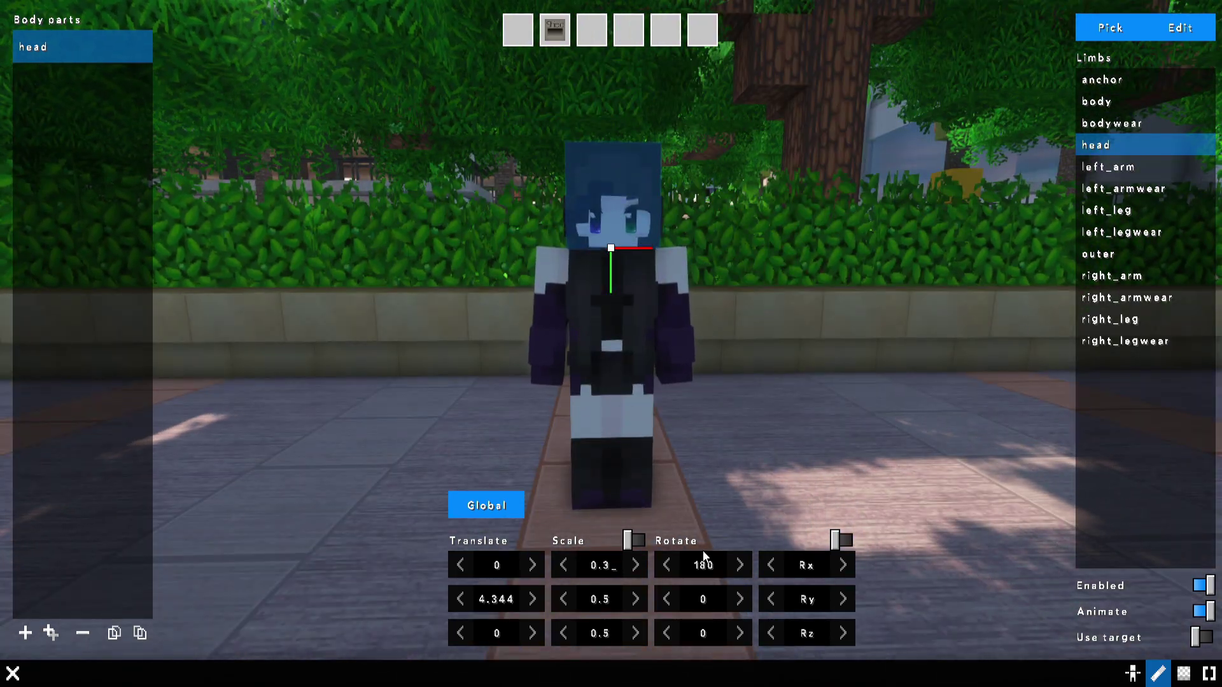
pyautogui.moveTo(703, 552); pyautogui.dragTo(621, 621)
pyautogui.click(612, 597)
pyautogui.press('BackSpace')
pyautogui.write('3')
pyautogui.moveTo(496, 599); pyautogui.dragTo(379, 582)
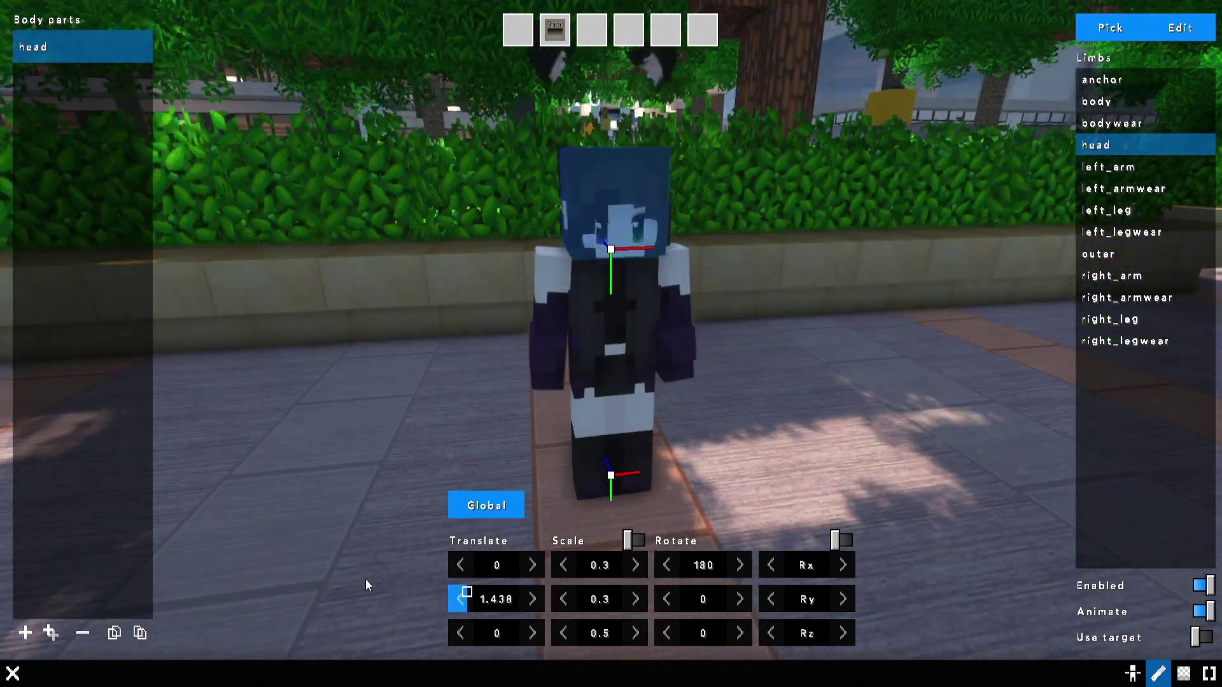
pyautogui.click(612, 640)
pyautogui.press('BackSpace')
pyautogui.write('3')
# - Reduce the ears' scale to 0.2 on the X, Y and Z axes
pyautogui.click(610, 565)
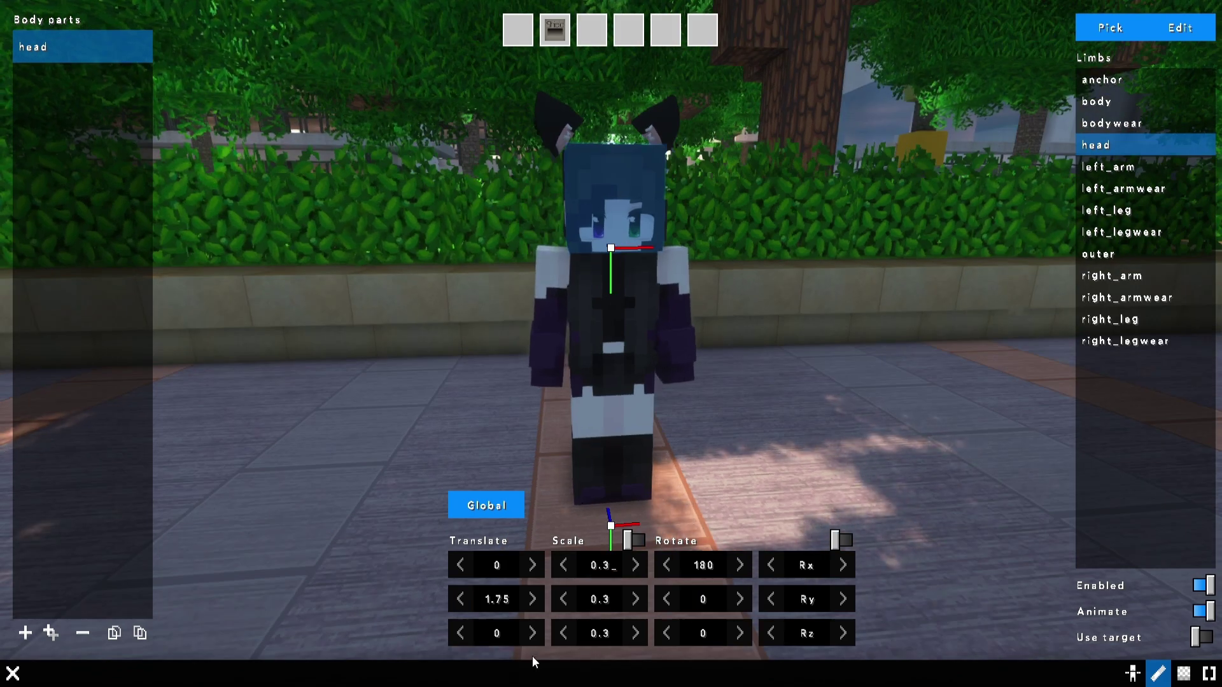
pyautogui.press('BackSpace')
pyautogui.write('2')
pyautogui.click(614, 604)
pyautogui.press('BackSpace')
pyautogui.write('2')
pyautogui.click(615, 632)
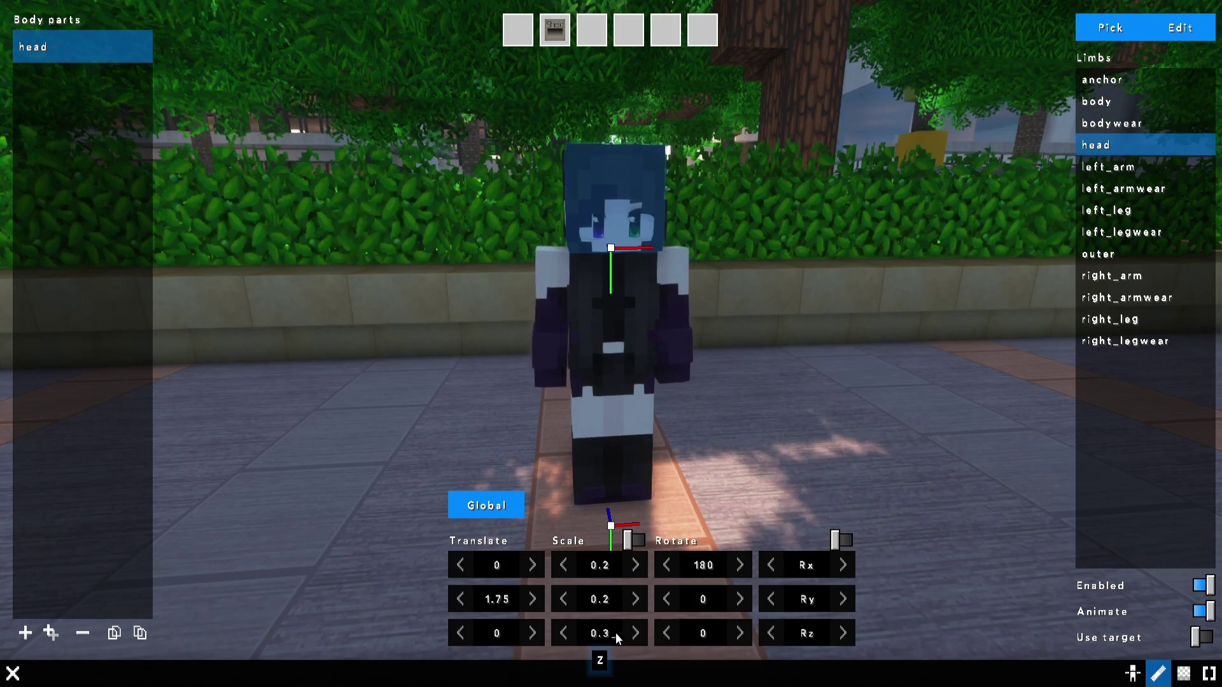
pyautogui.press('BackSpace')
pyautogui.write('2')
# - Set the ears' Y rotation to 180 and adjust their translation to Y 1.125 and Z -0.062
pyautogui.click(703, 599)
pyautogui.press('BackSpace')
pyautogui.write('180')
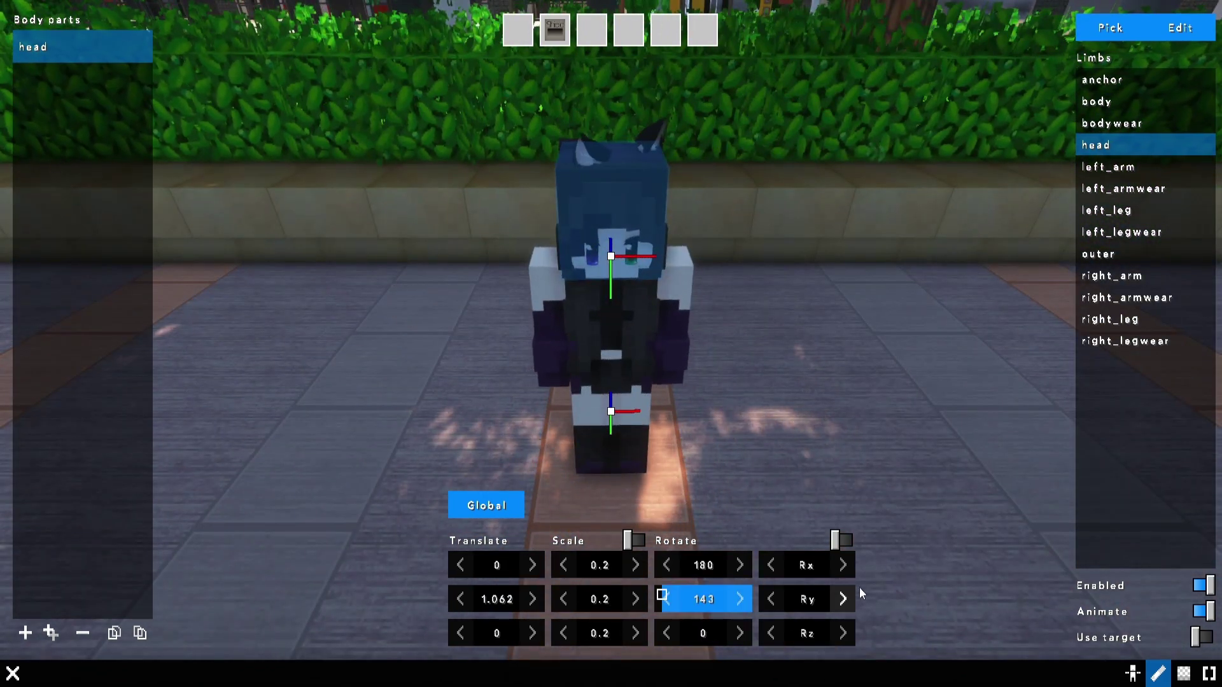
pyautogui.press('Return')
pyautogui.moveTo(530, 633); pyautogui.dragTo(535, 605)
pyautogui.moveTo(649, 160); pyautogui.dragTo(662, 255, button='middle')
pyautogui.scroll(3, 663, 255)
pyautogui.scroll(-3, 662, 254)
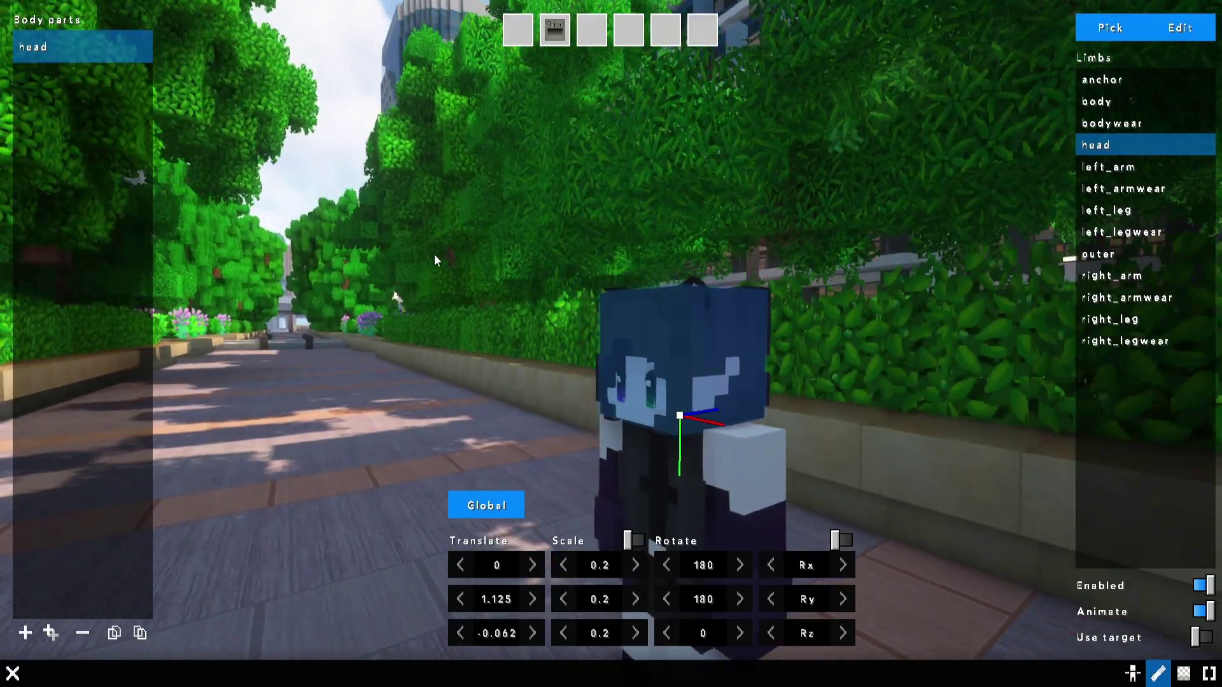
# - Enlarge the ears slightly by setting their scale to 0.22 on all three axes
pyautogui.scroll(3, 686, 246)
pyautogui.click(612, 566)
pyautogui.write('22')
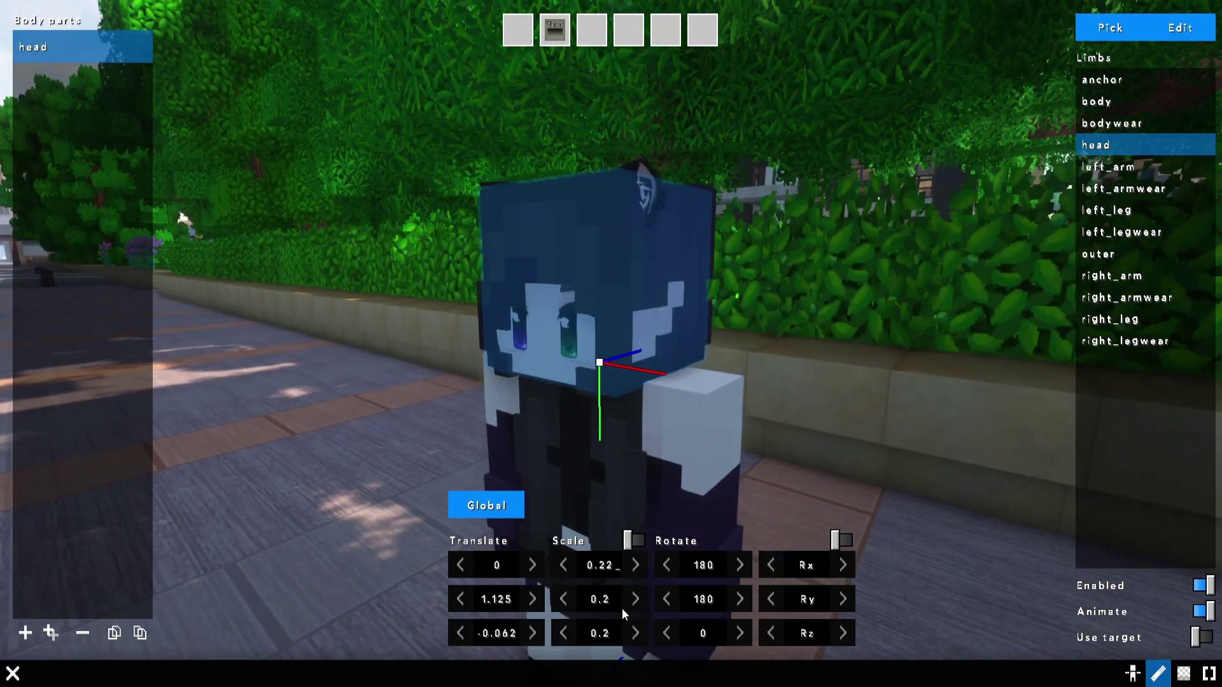
pyautogui.click(620, 606)
pyautogui.write('2')
pyautogui.click(609, 634)
pyautogui.write('2')
# - Set the ears' Y translation to 1.27 and close the morph editor
pyautogui.moveTo(533, 593); pyautogui.dragTo(544, 594)
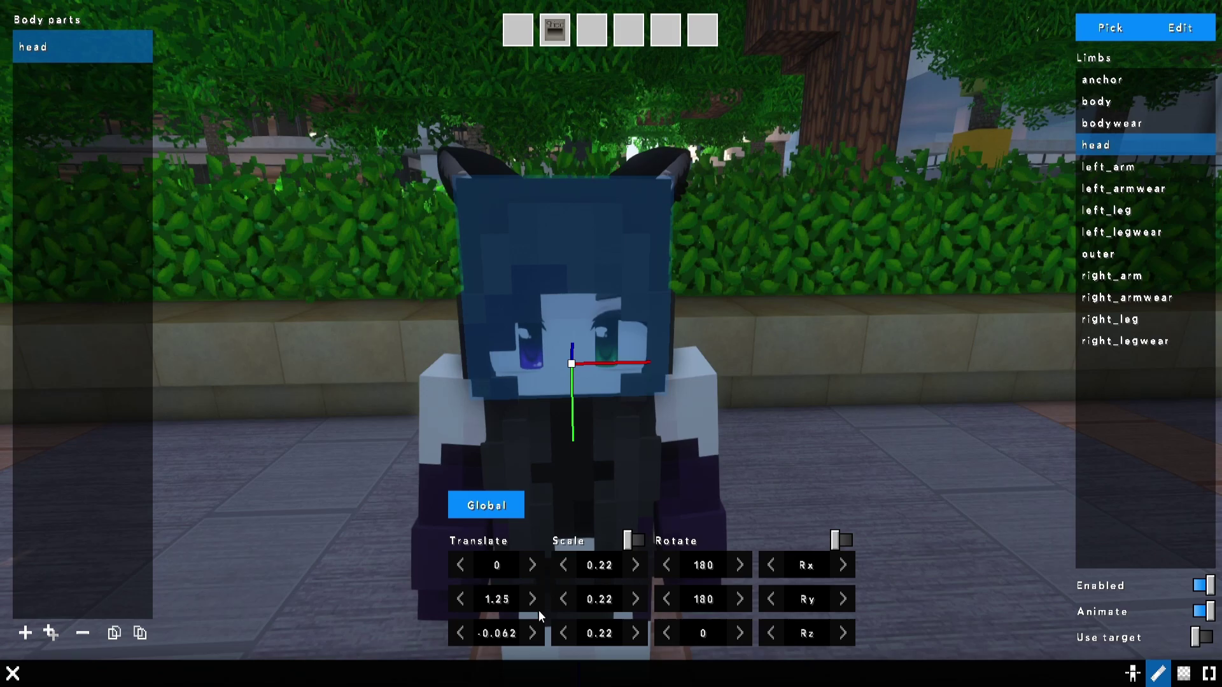
pyautogui.click(515, 601)
pyautogui.press('BackSpace')
pyautogui.write('7')
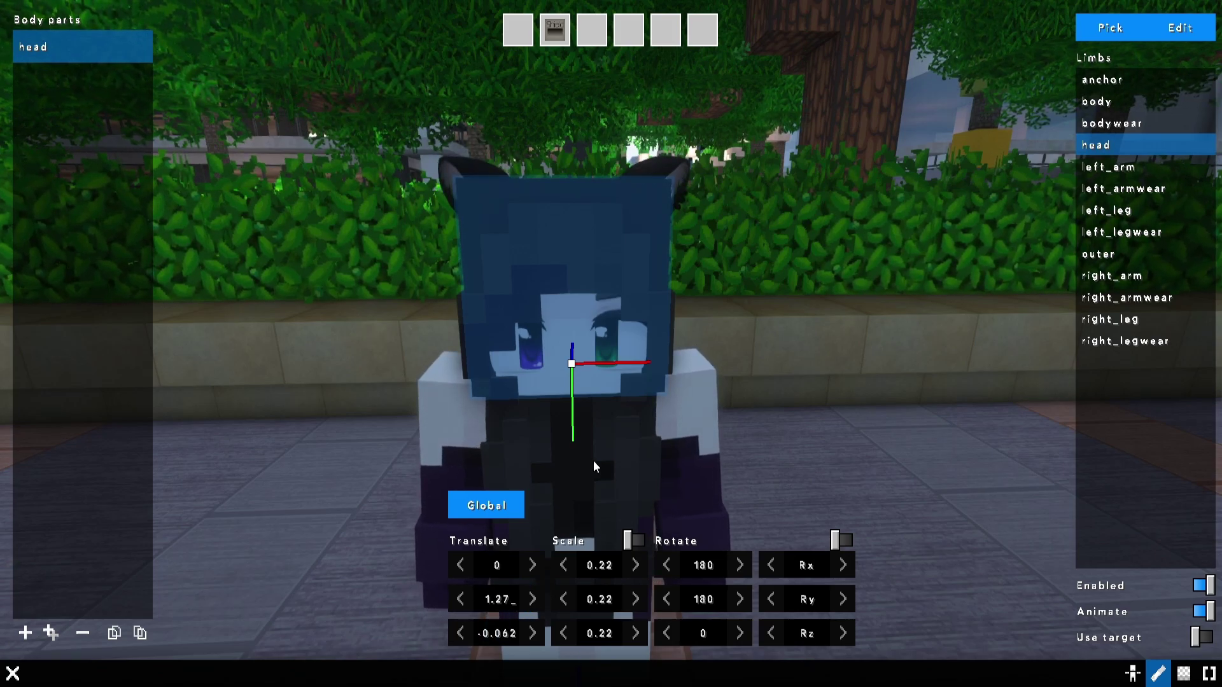
pyautogui.moveTo(655, 410); pyautogui.dragTo(644, 376)
pyautogui.press('Escape')
pyautogui.press('Escape')
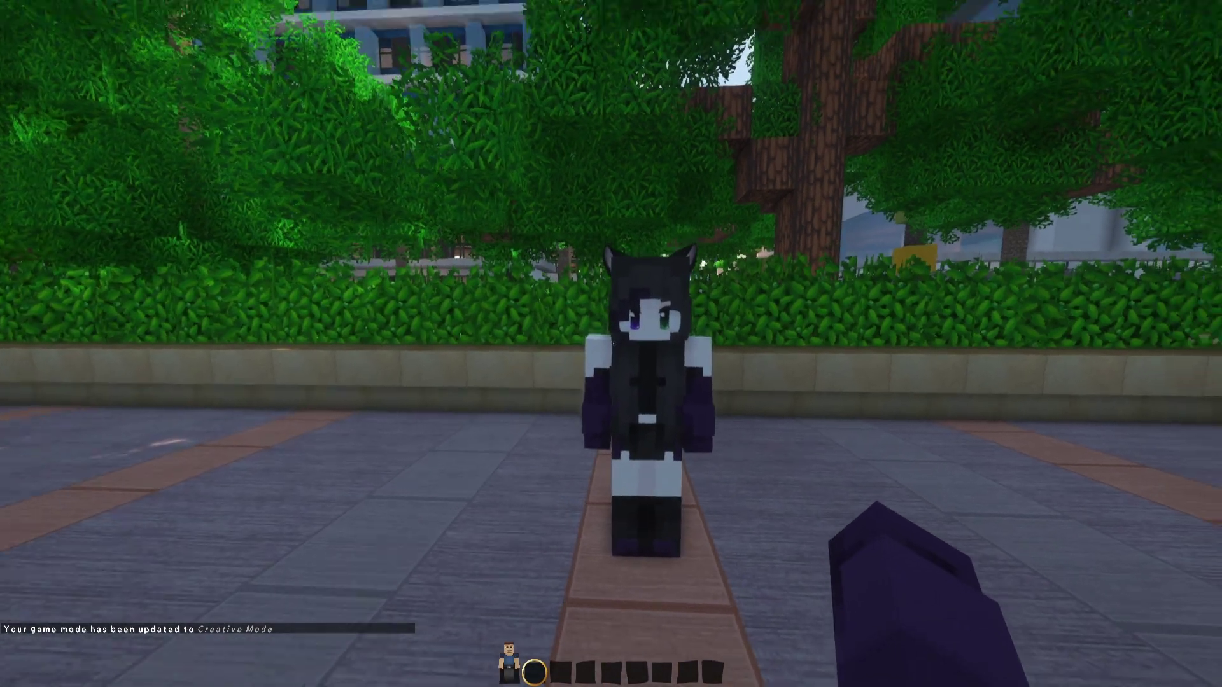
# - Examine the fit of the ears on the placed character up close, and check the player in third-person view
pyautogui.press('c')
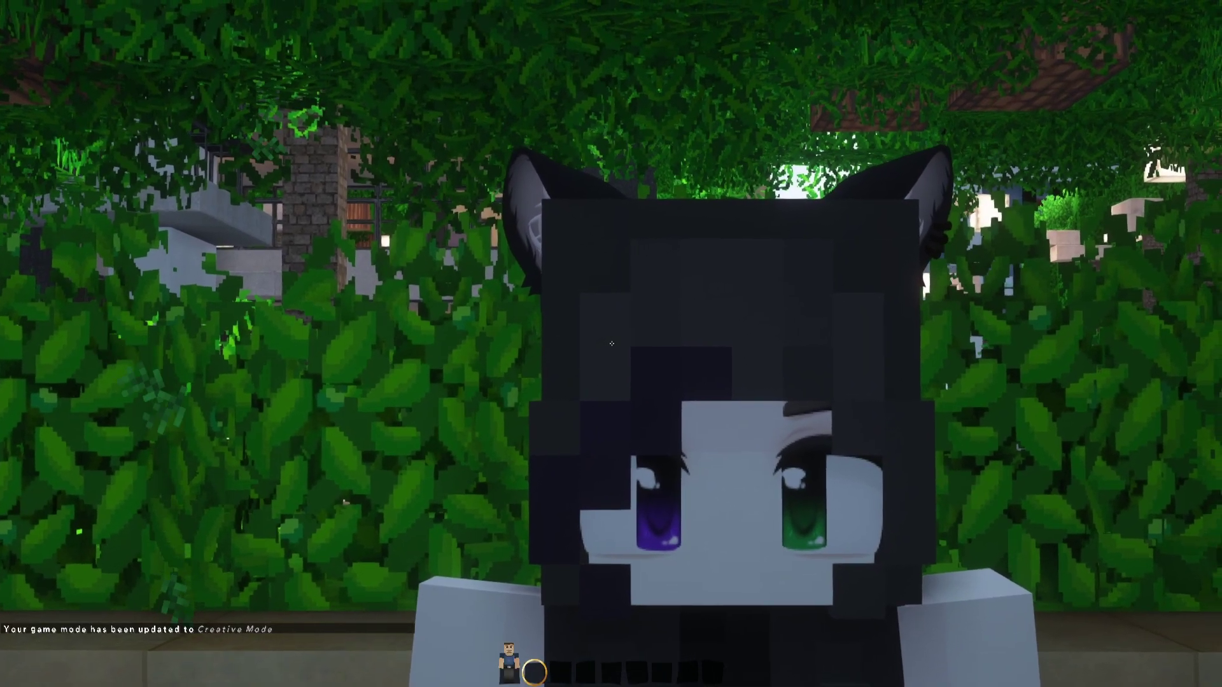
pyautogui.press('c')
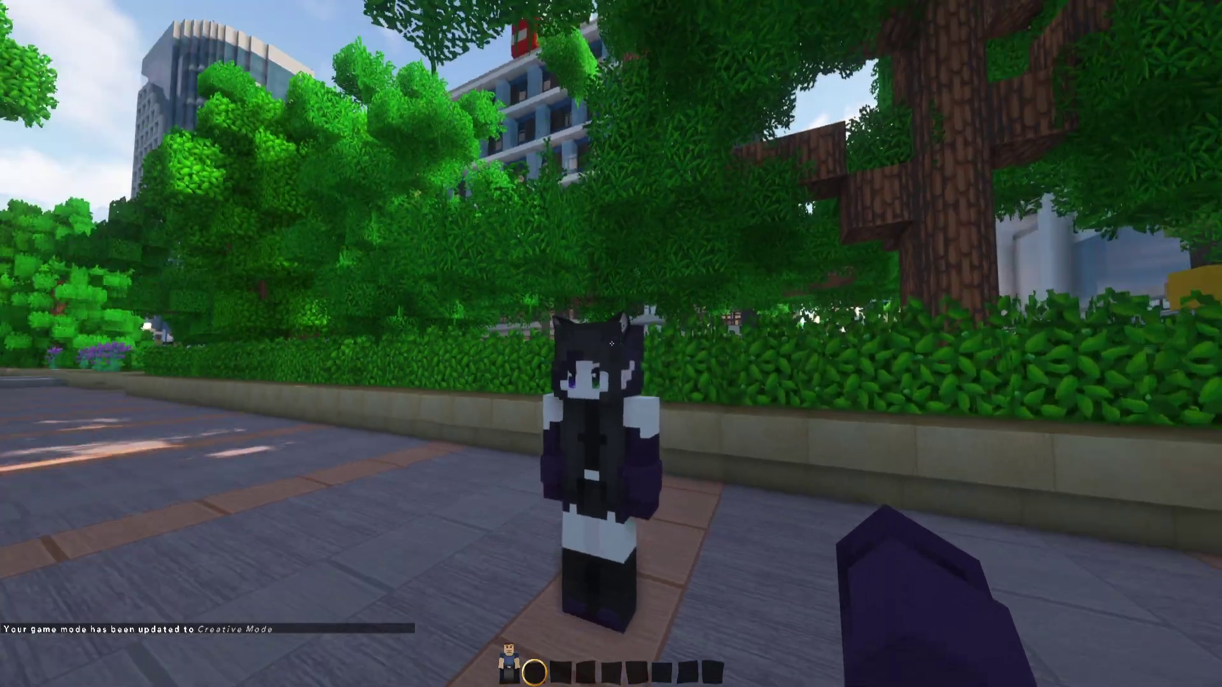
pyautogui.press('c')
pyautogui.press('F1')
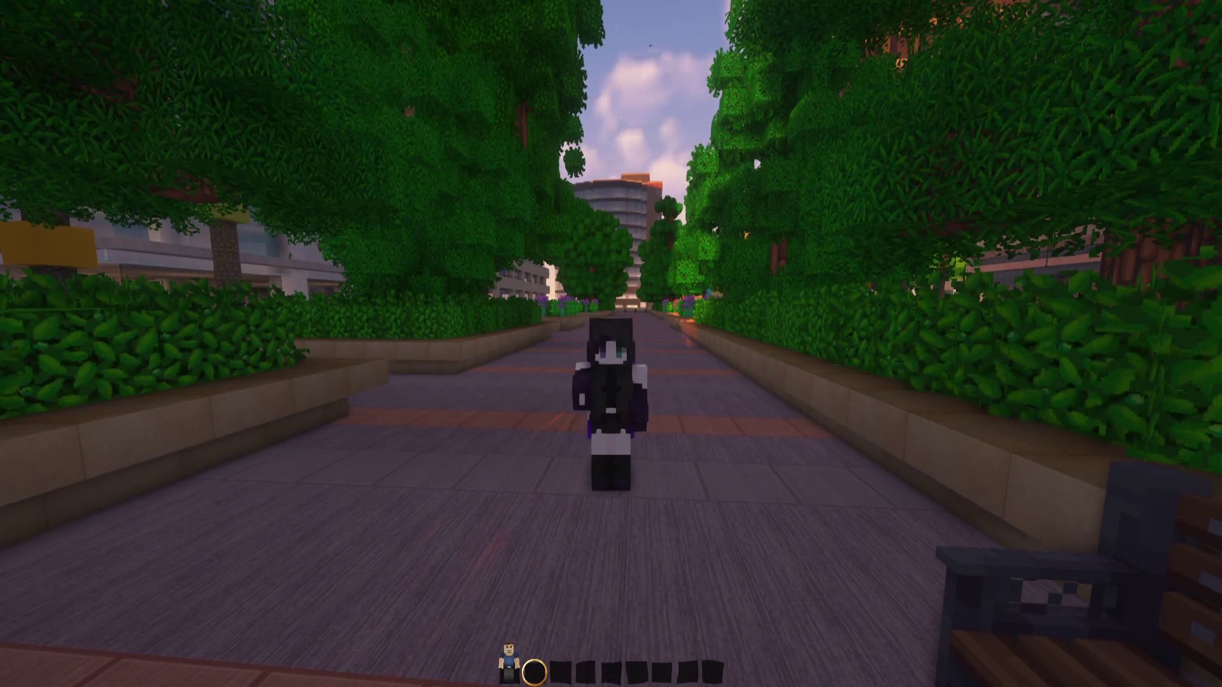
pyautogui.press('F5')
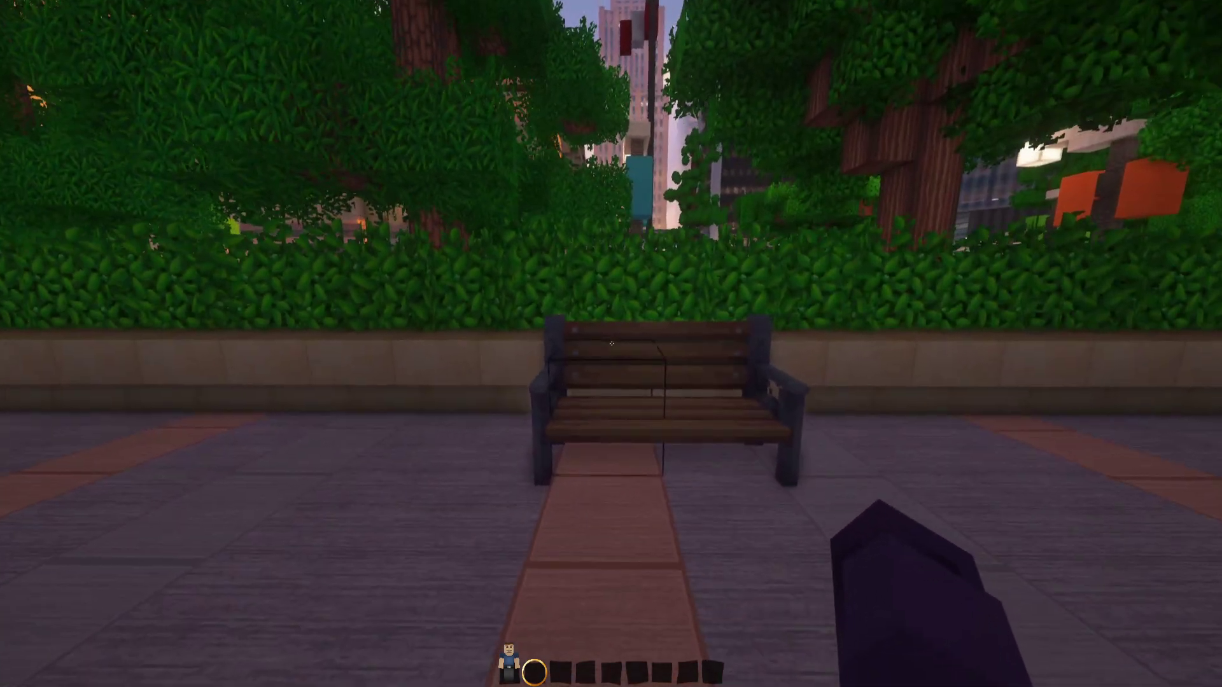
# - Create a new Blockbuster scene named Short
pyautogui.press('0')
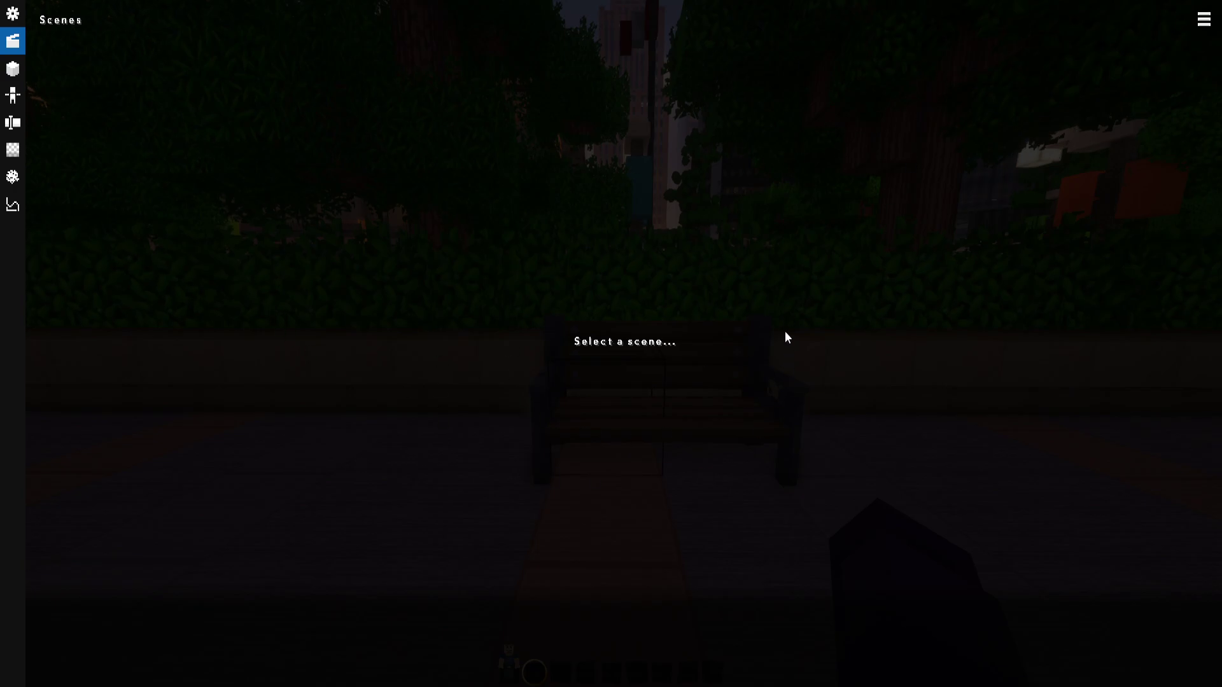
pyautogui.click(1204, 21)
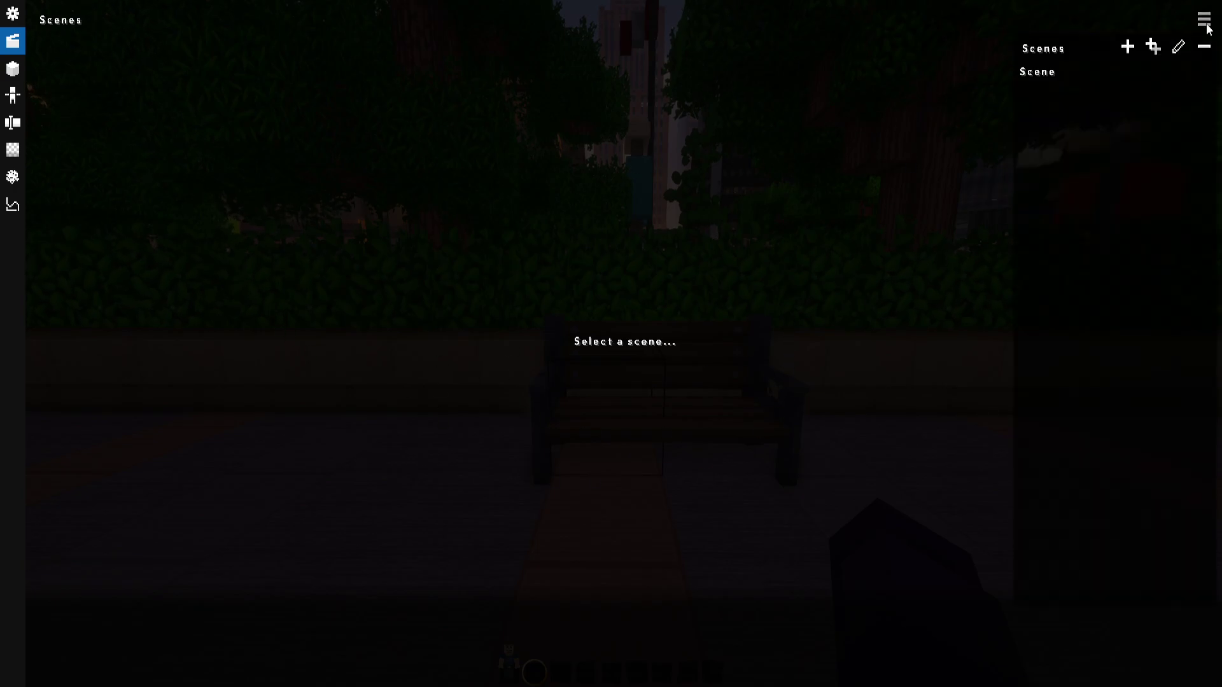
pyautogui.click(1125, 47)
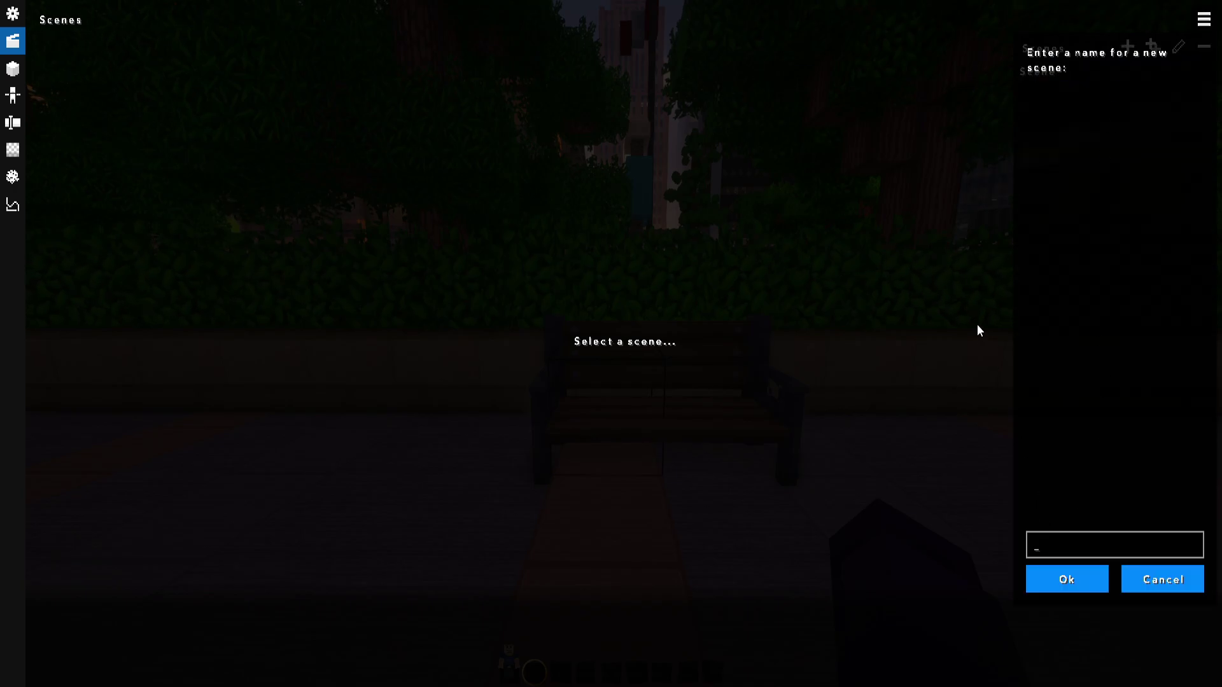
pyautogui.write('Short')
pyautogui.press('Return')
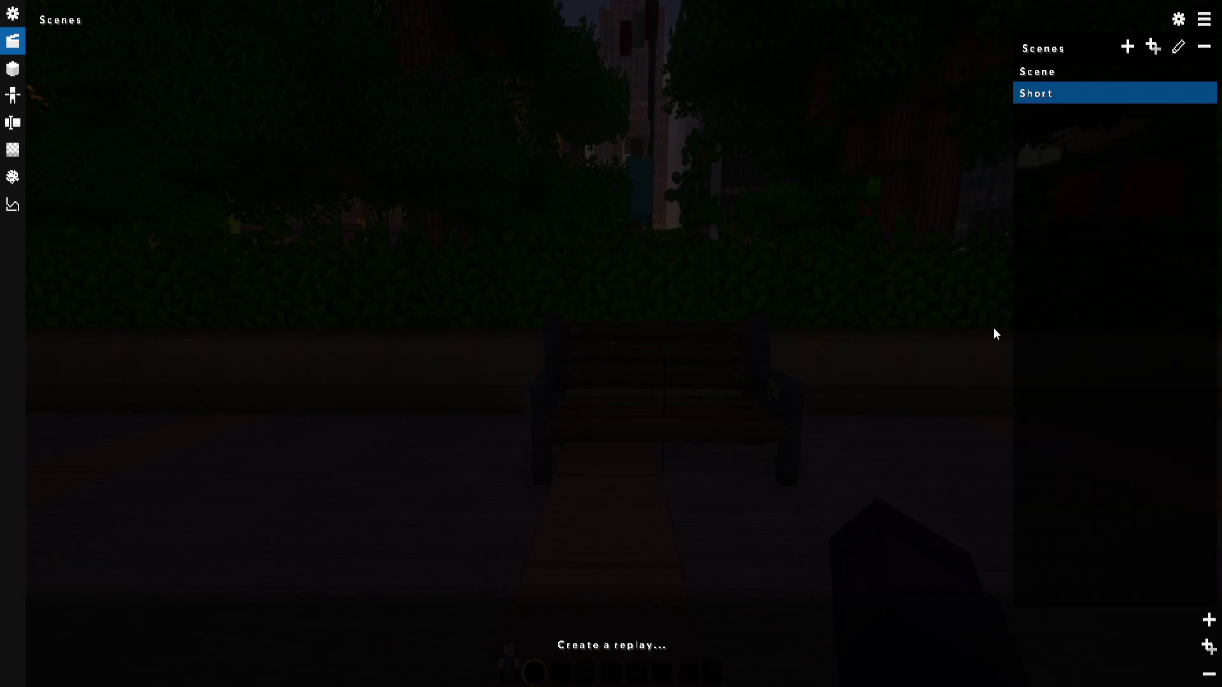
# - Add a first replay to the Short scene and assign it the Alex 3D Blockbuster model
pyautogui.click(1203, 20)
pyautogui.click(1208, 620)
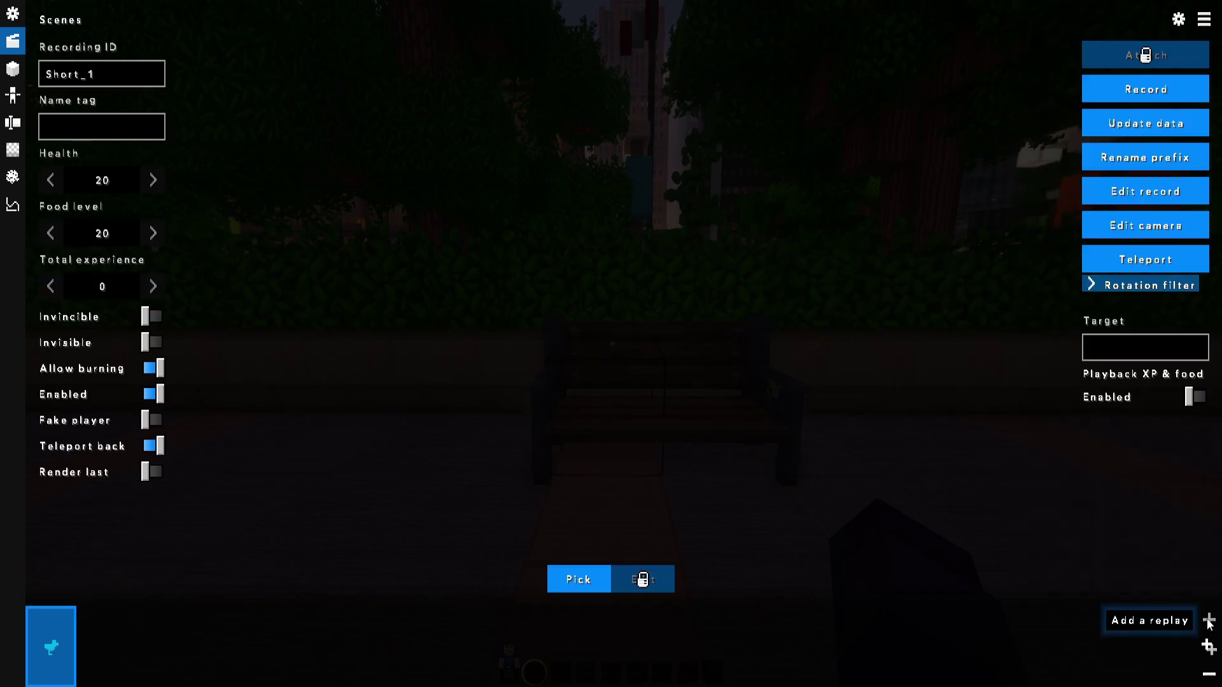
pyautogui.click(576, 585)
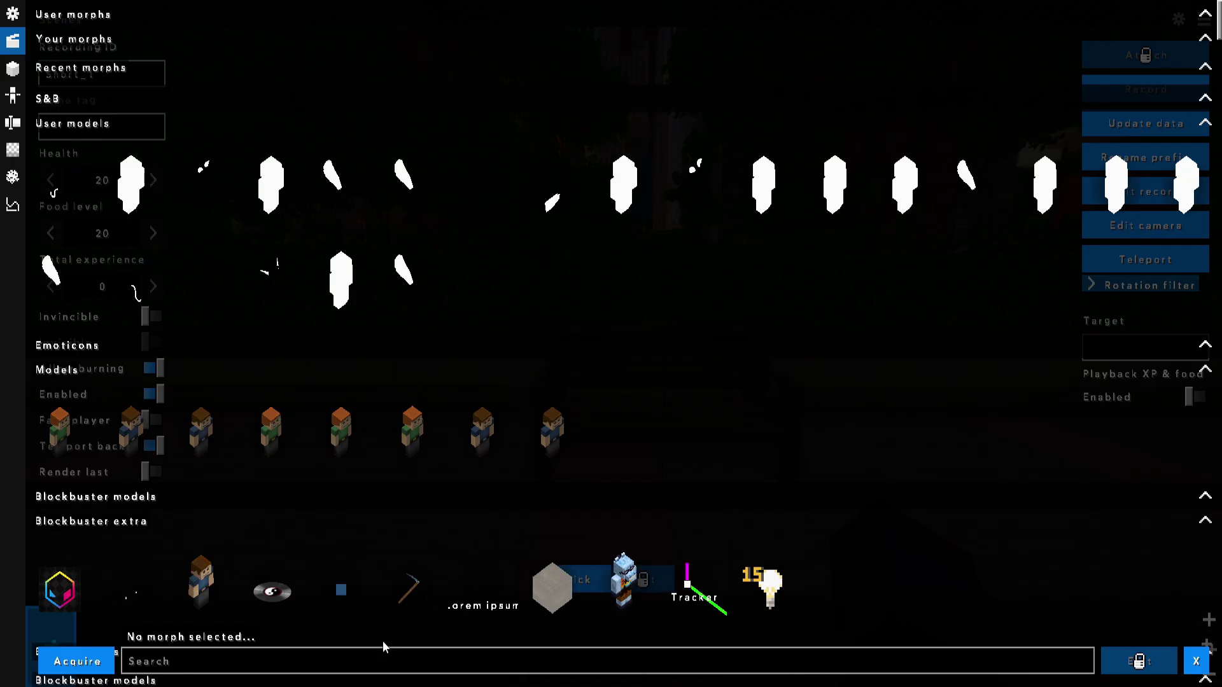
pyautogui.scroll(-5, 424, 579)
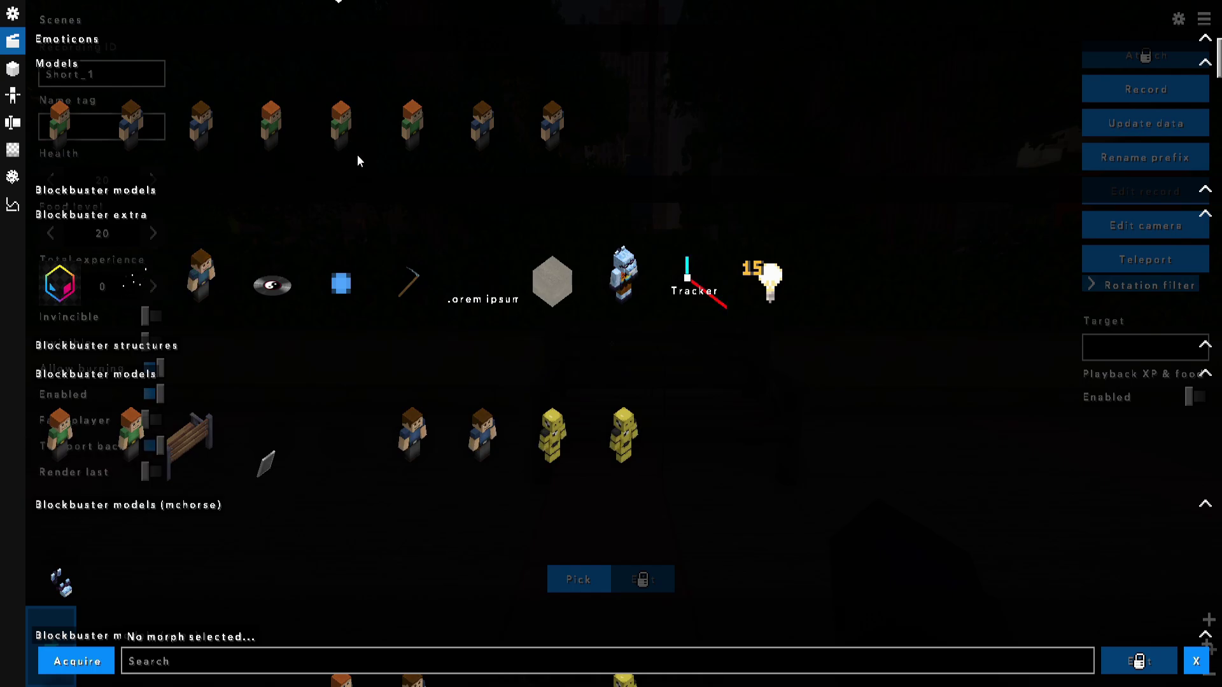
pyautogui.click(124, 453)
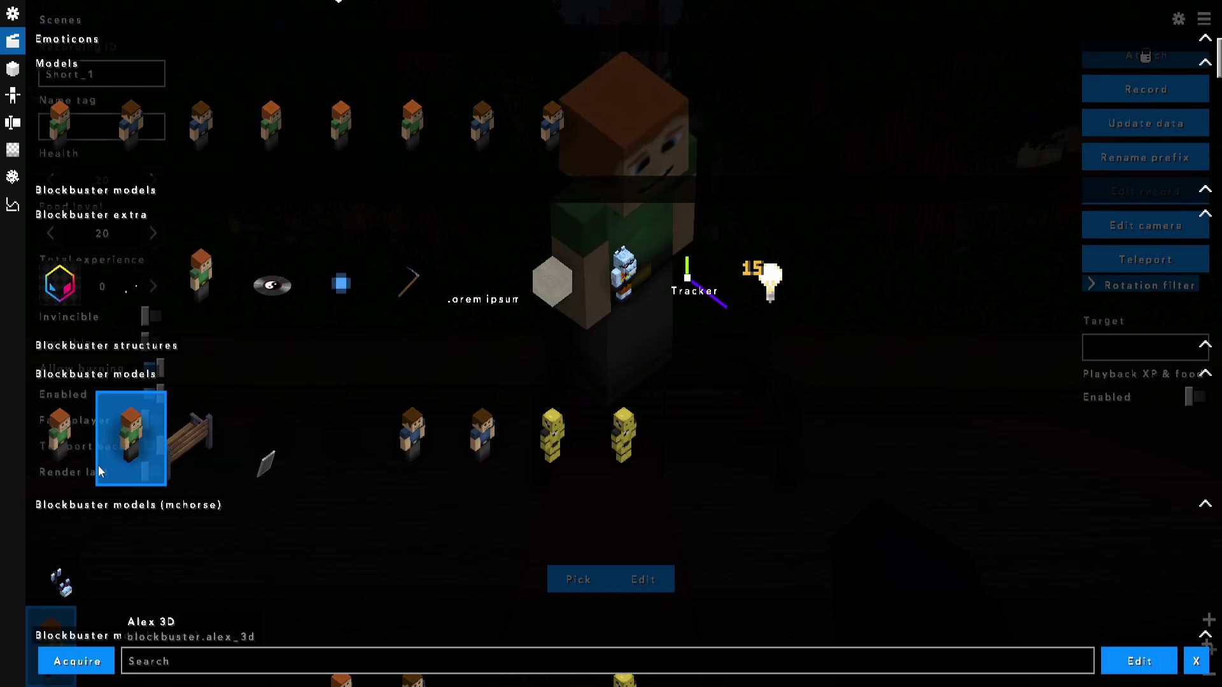
# - Give the first replay's Alex 3D model the Girl.png skin from the b.a/People folder and close the morph editor
pyautogui.click(1139, 662)
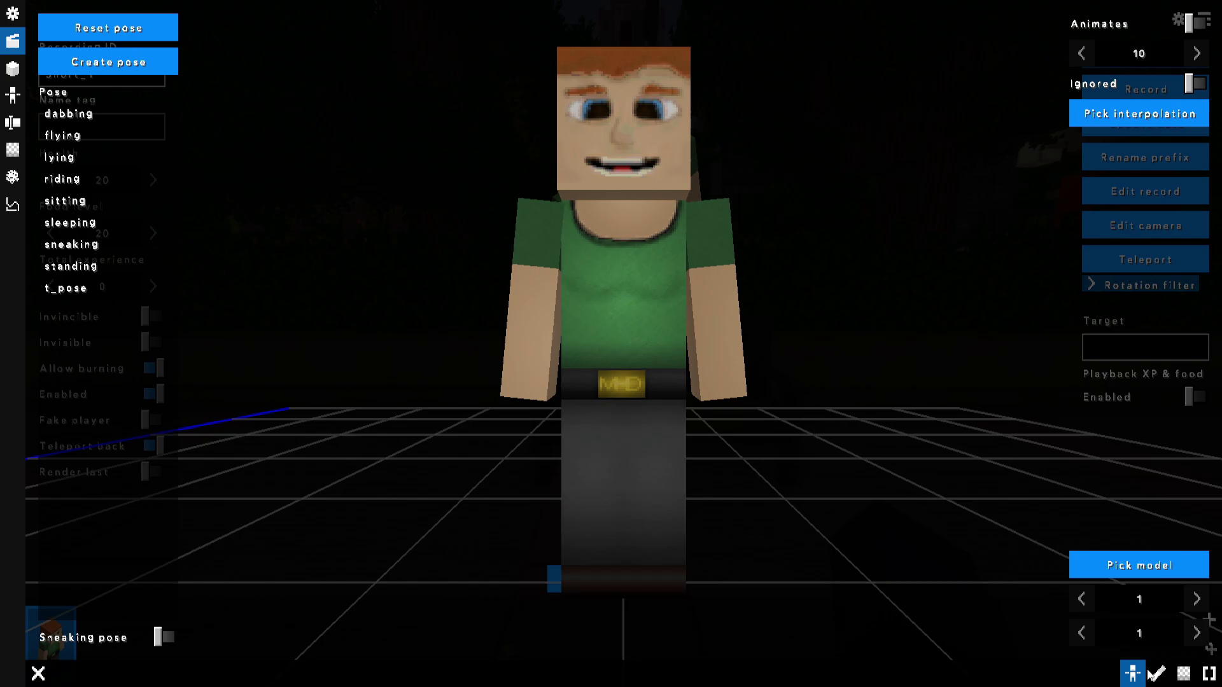
pyautogui.click(1185, 670)
pyautogui.click(121, 31)
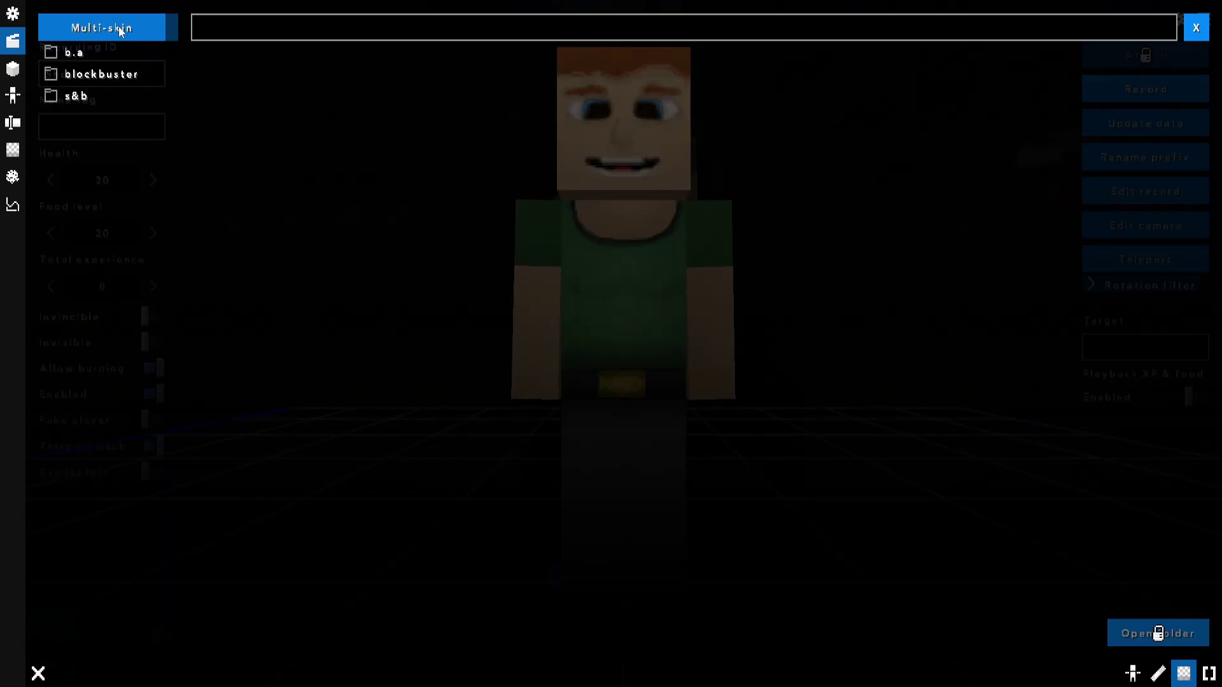
pyautogui.click(112, 53)
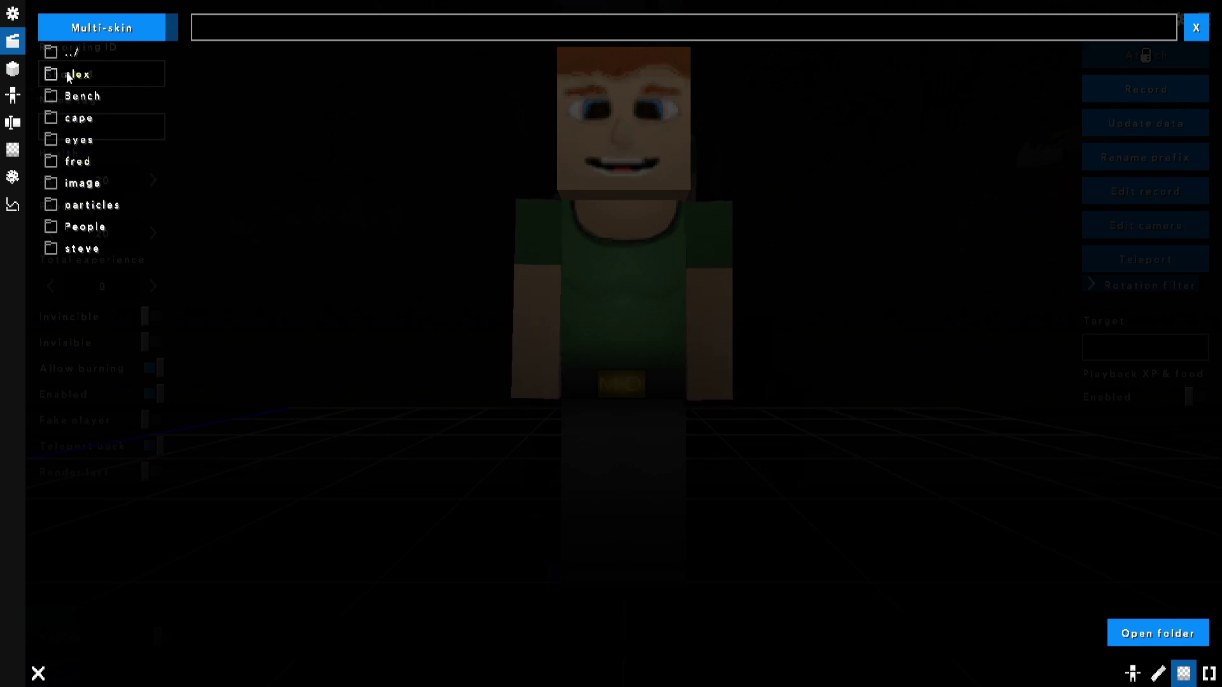
pyautogui.click(94, 226)
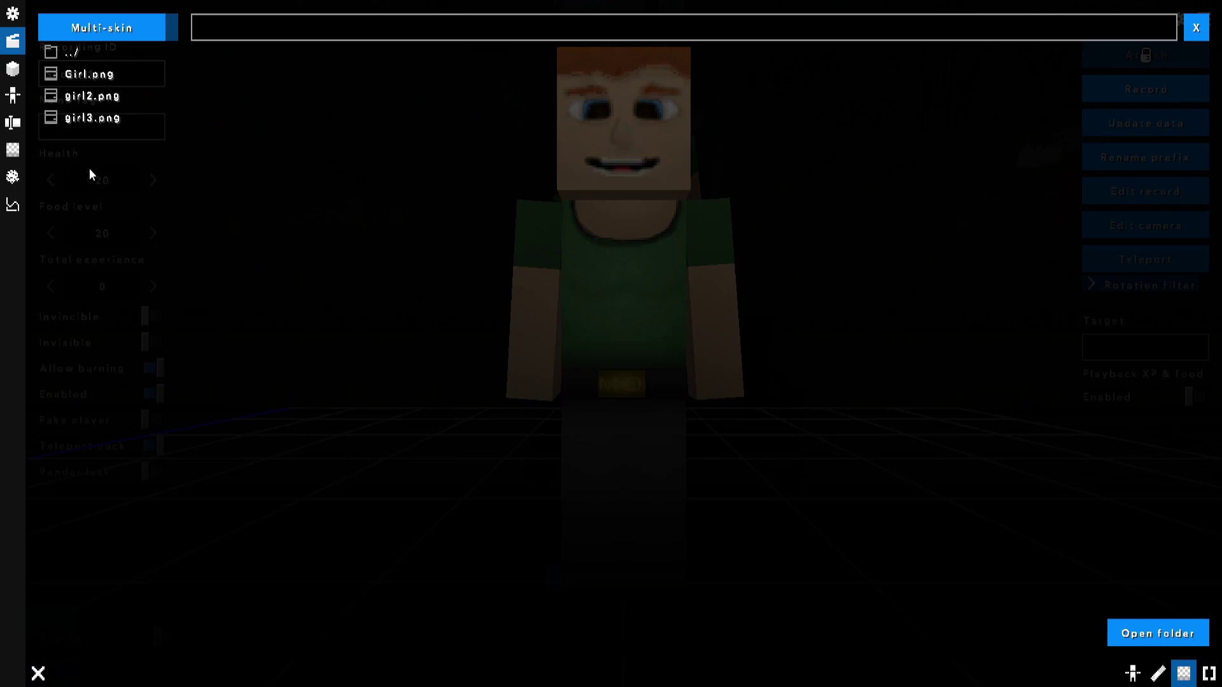
pyautogui.click(93, 75)
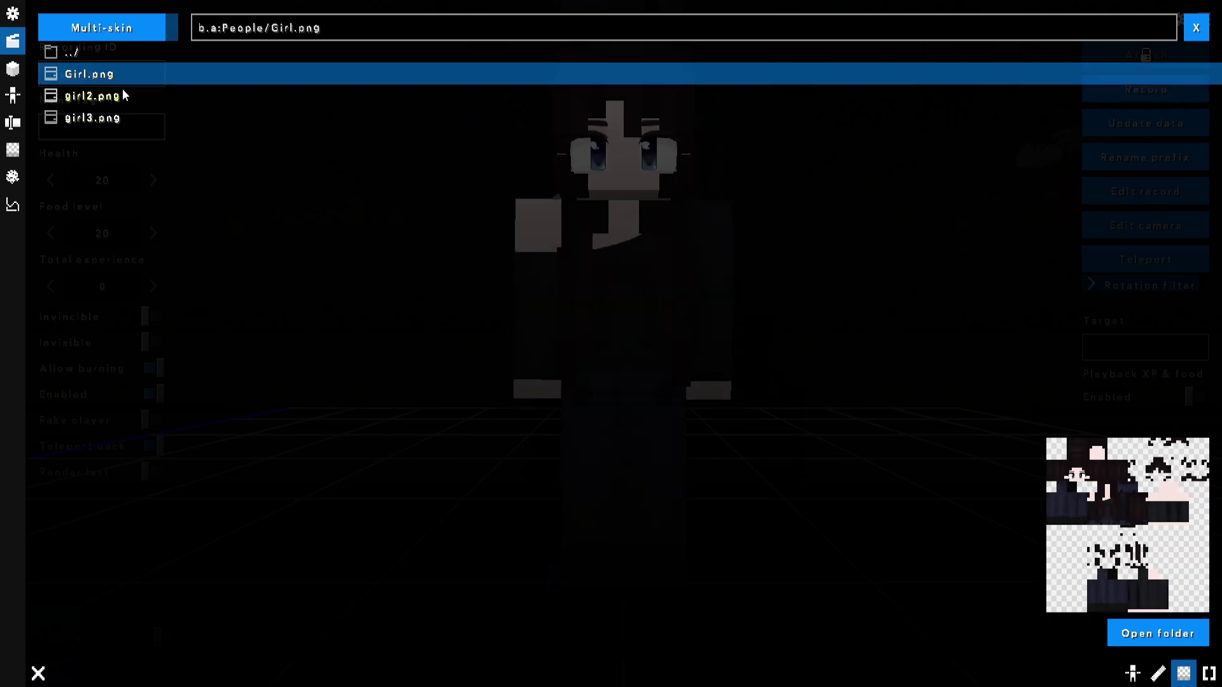
pyautogui.press('Escape')
pyautogui.moveTo(602, 444); pyautogui.dragTo(637, 456)
pyautogui.press('Escape')
pyautogui.press('Escape')
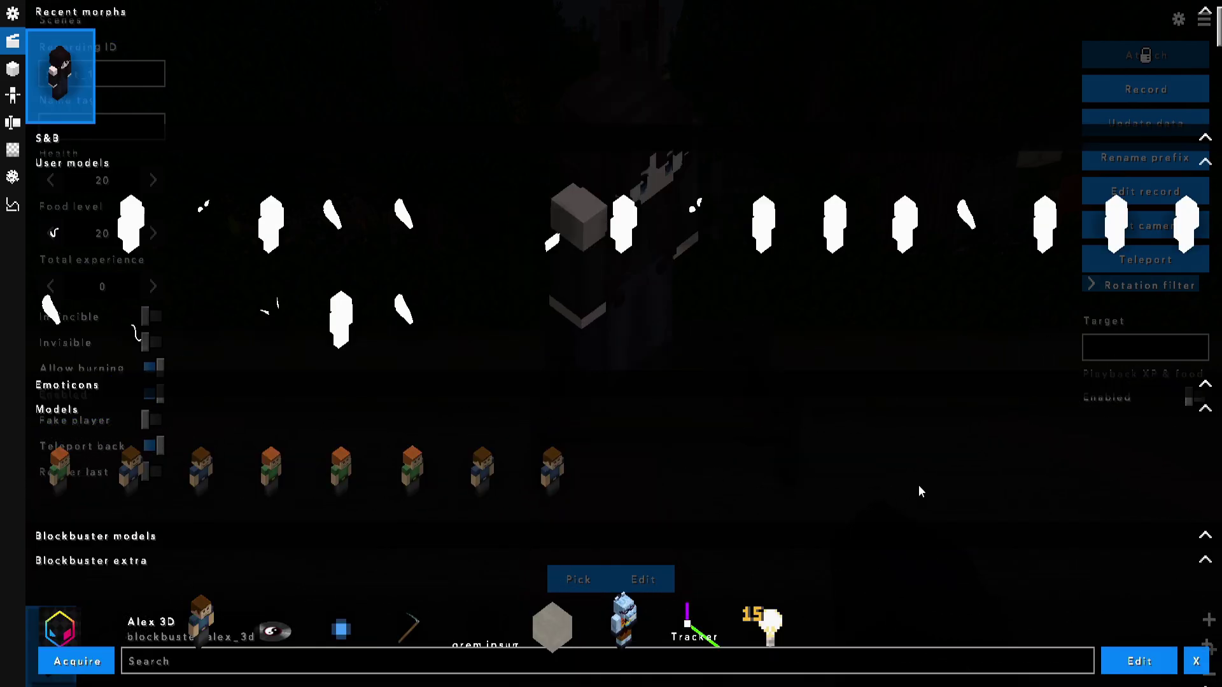
# - Add a second replay to the scene and assign it the recently used girl morph
pyautogui.click(1208, 620)
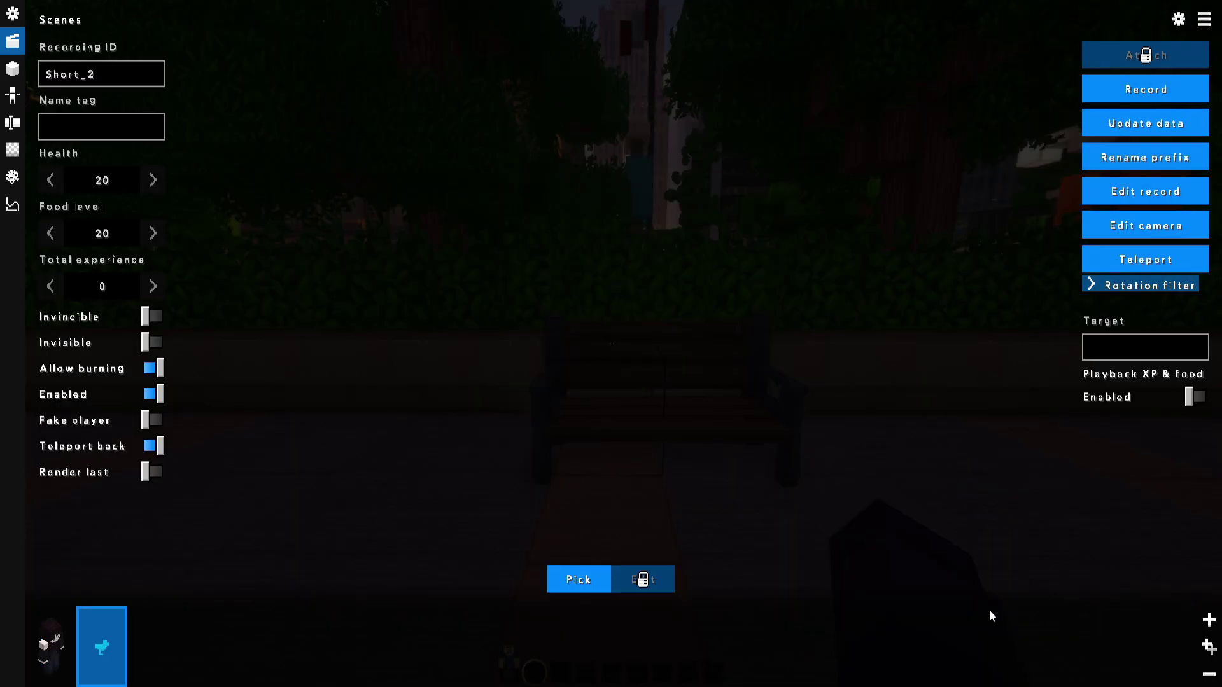
pyautogui.click(585, 587)
pyautogui.click(73, 162)
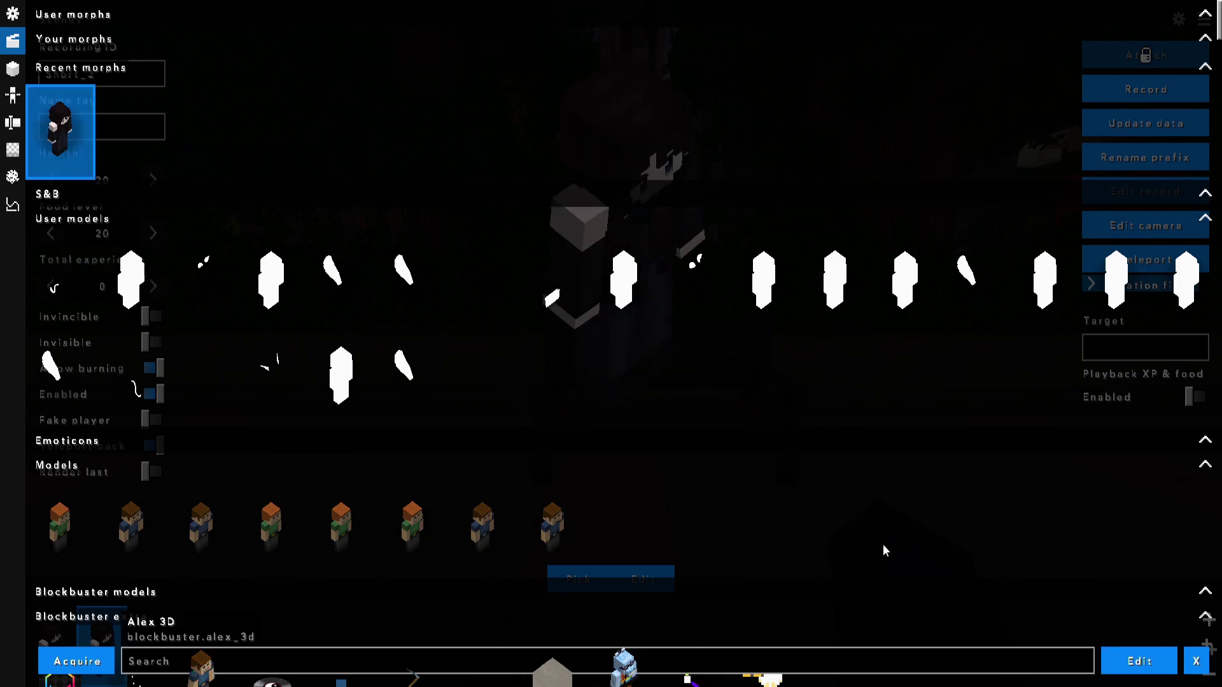
# - Change the second replay's skin to girl2.png from the People folder and return to the scene
pyautogui.click(1139, 662)
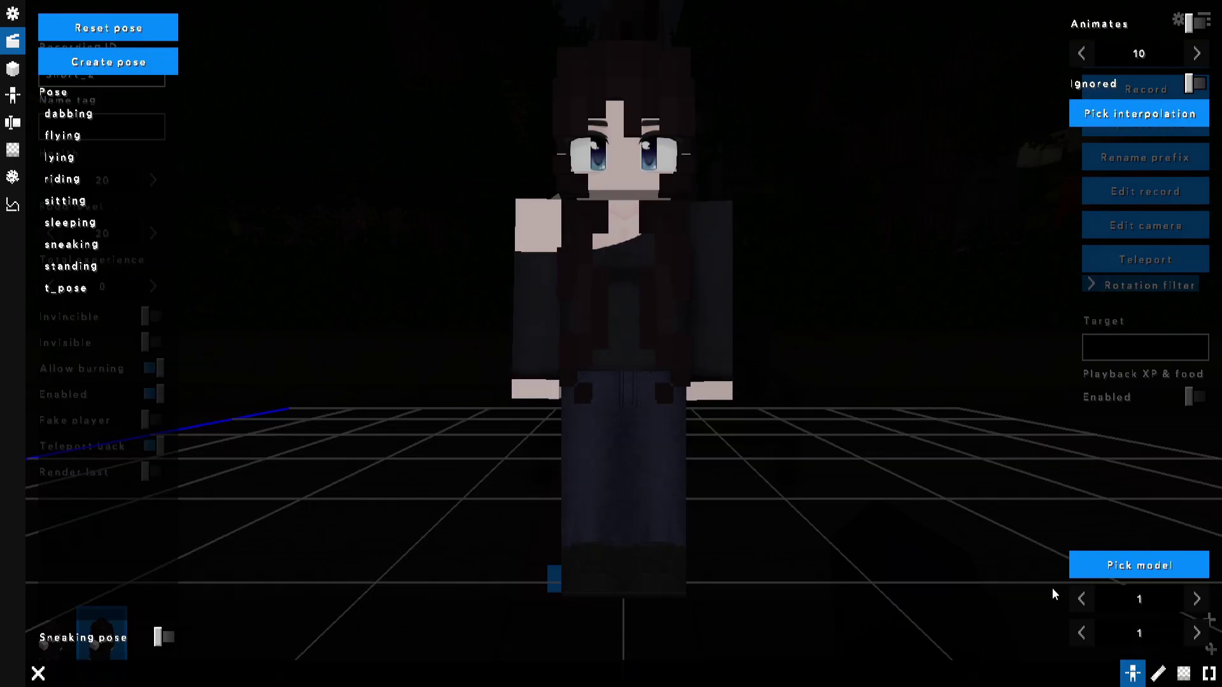
pyautogui.click(1182, 676)
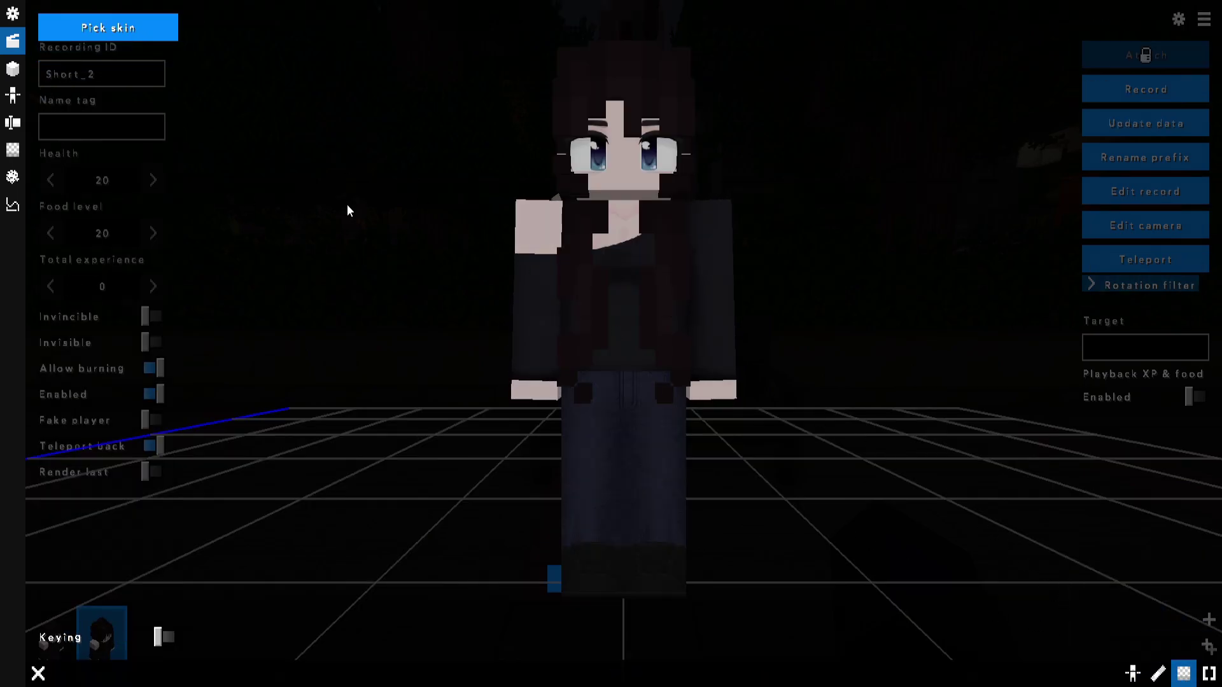
pyautogui.click(136, 28)
pyautogui.click(106, 116)
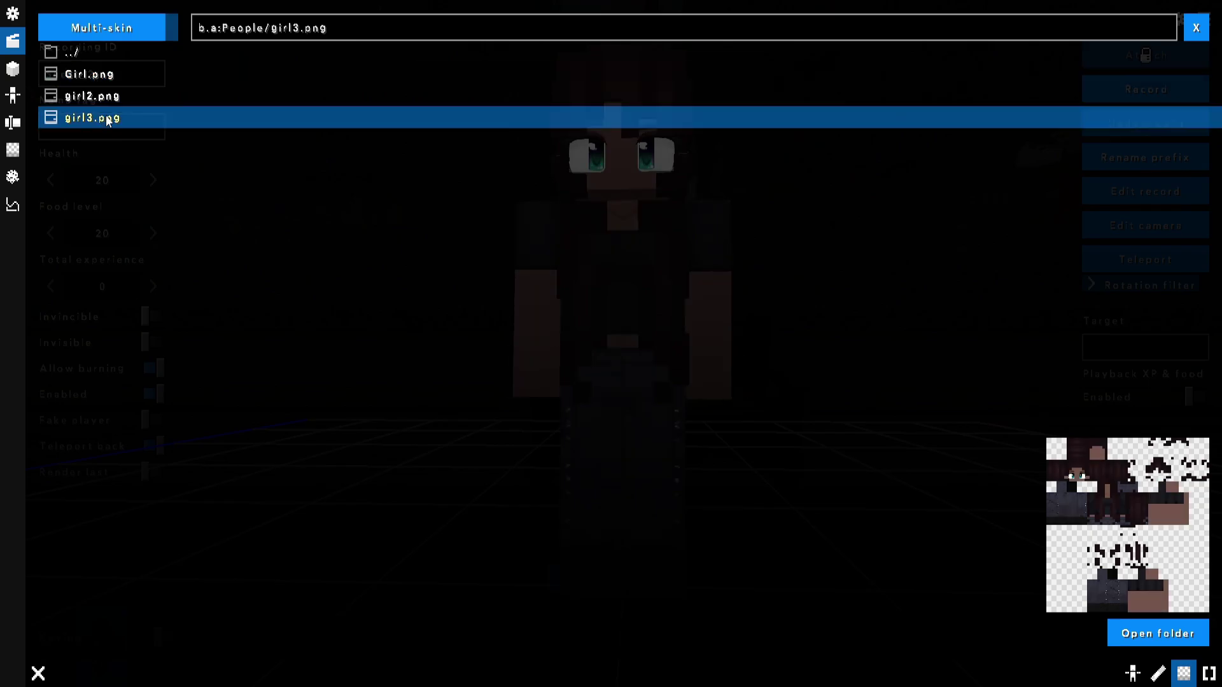
pyautogui.click(82, 99)
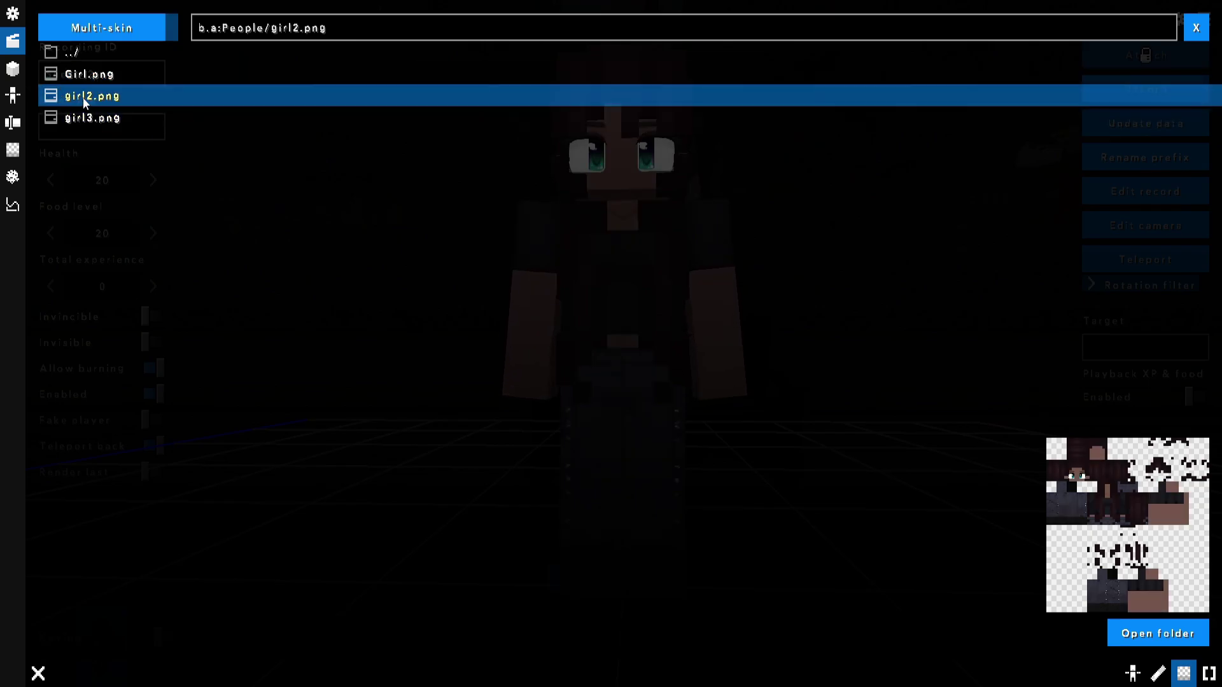
pyautogui.press('Escape')
pyautogui.moveTo(354, 186); pyautogui.dragTo(439, 205)
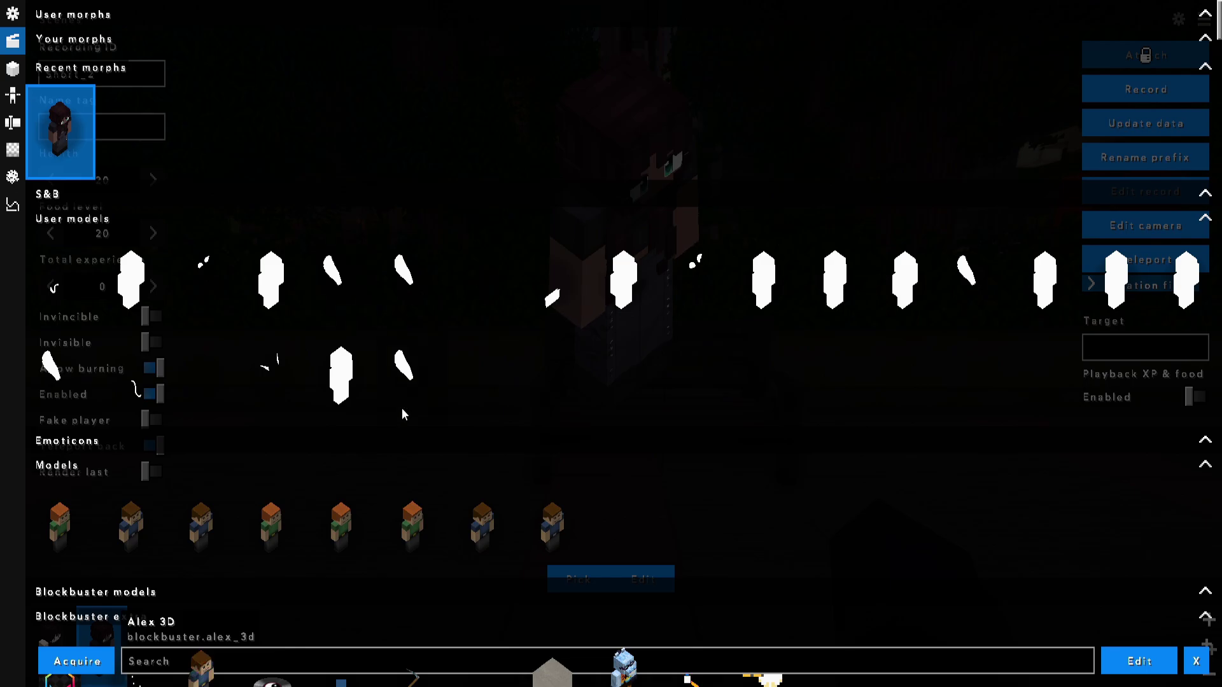
pyautogui.press('Escape')
# - Request recording prompts for replays Short_1 and Short_2, and leave the scene manager
pyautogui.click(53, 637)
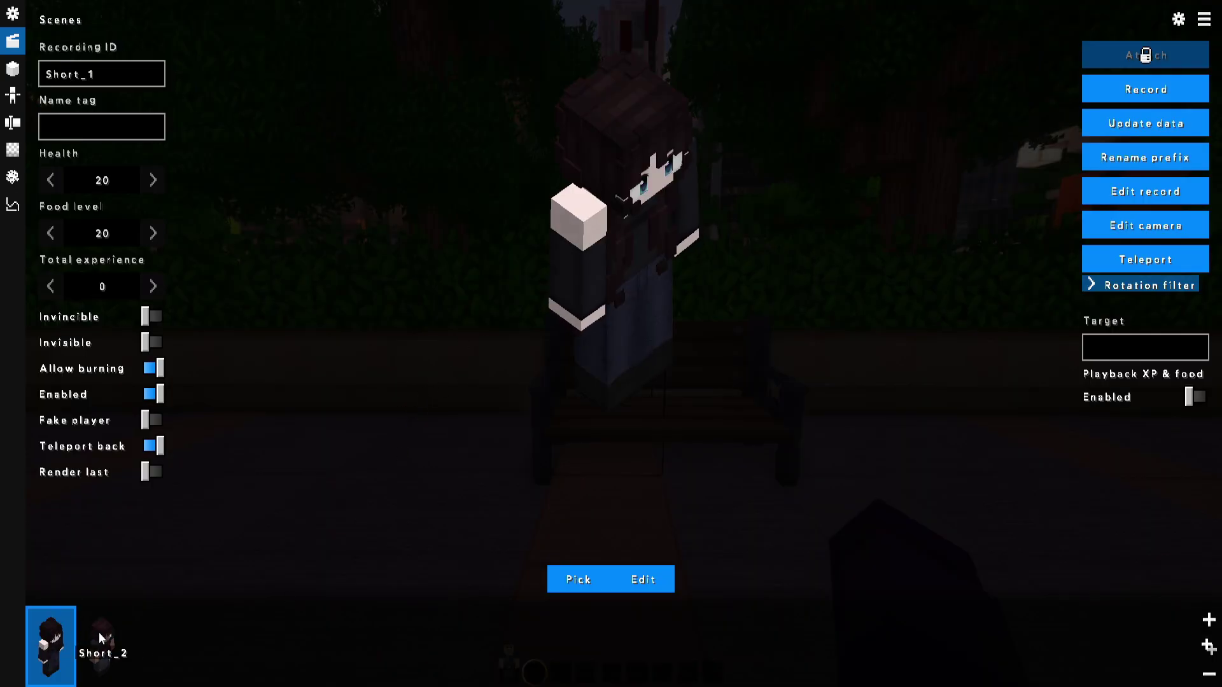
pyautogui.click(101, 636)
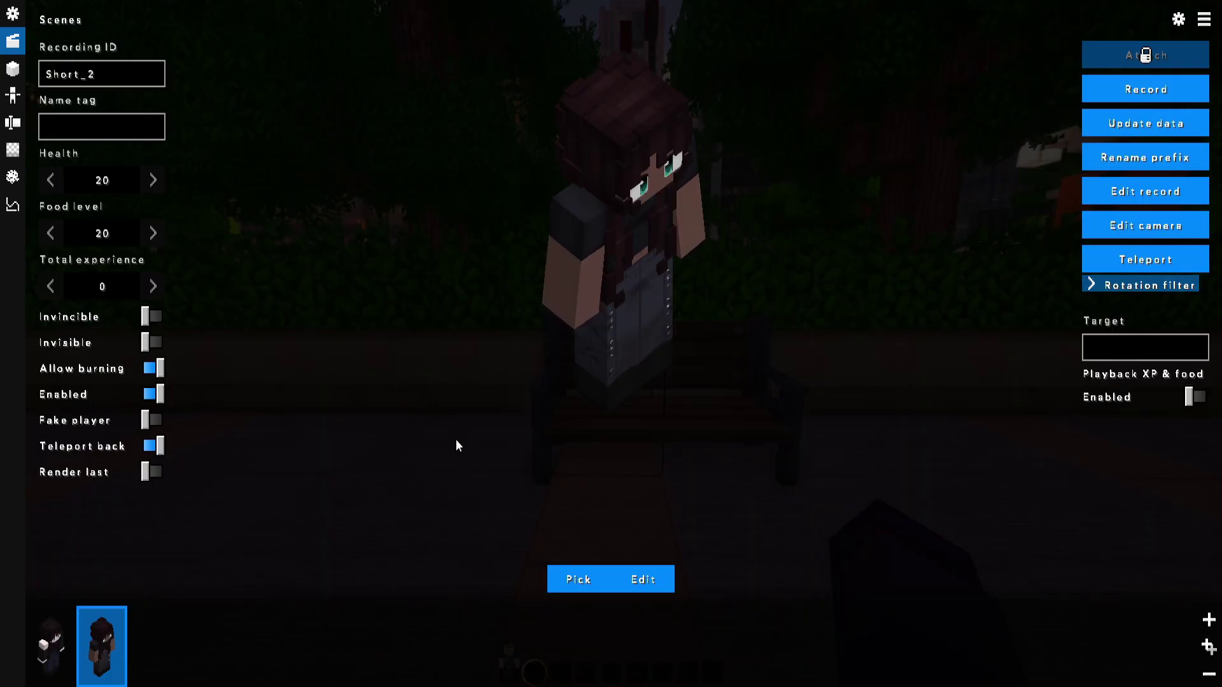
pyautogui.click(50, 636)
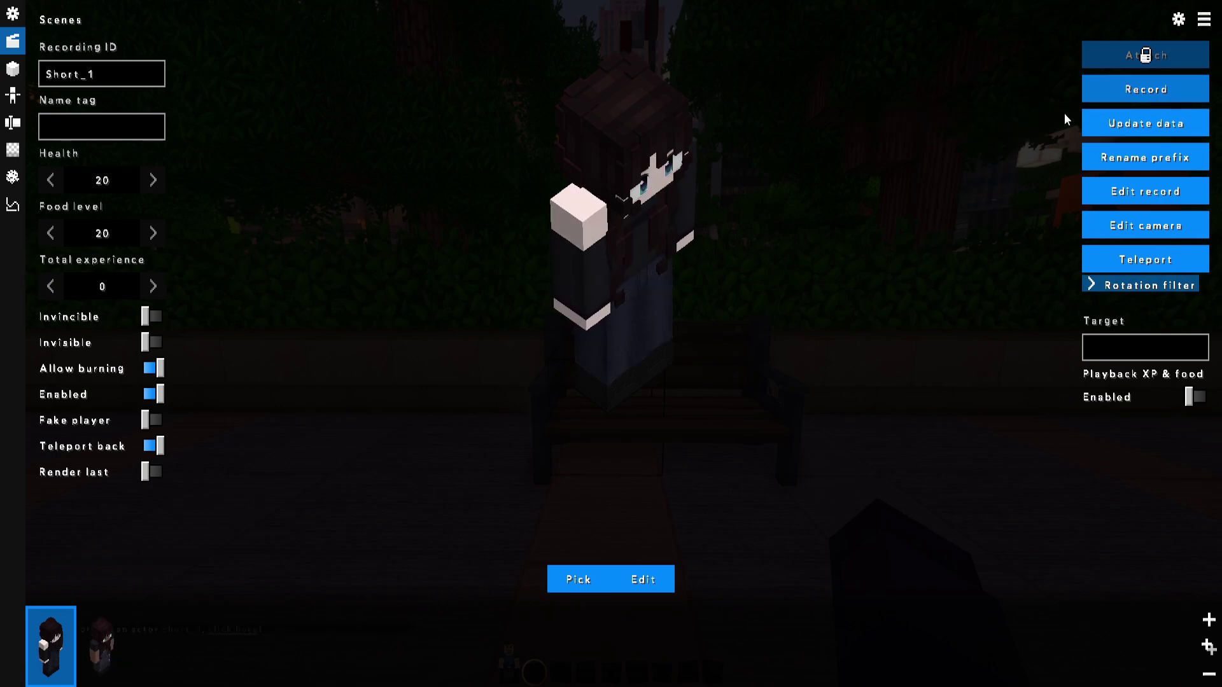
pyautogui.click(100, 635)
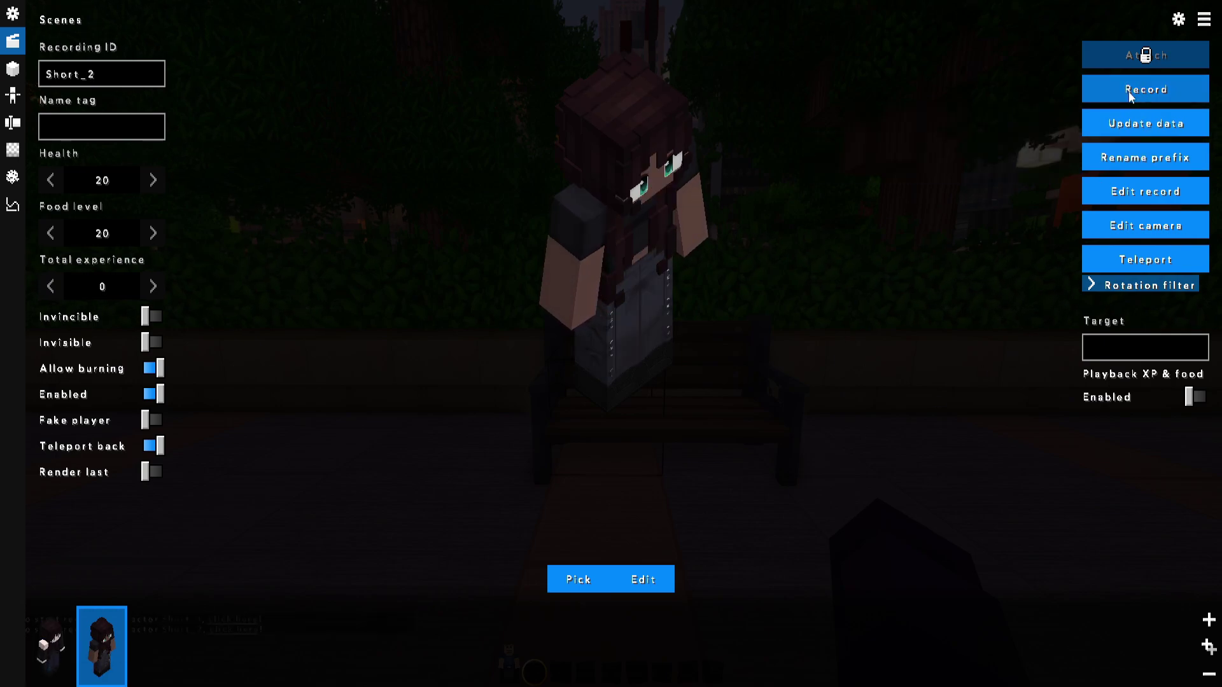
pyautogui.press('Escape')
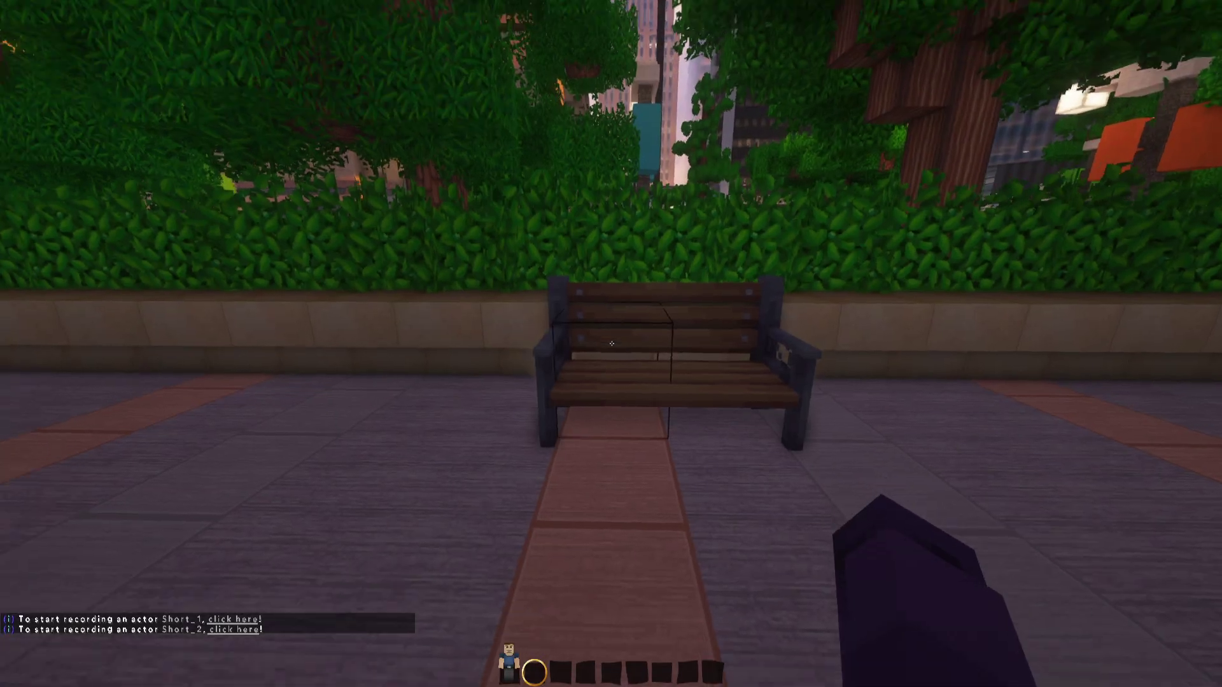
# - Walk to the bench, sit on it, and check the seated player from behind and from the front
pyautogui.press('w')
pyautogui.press('w')
pyautogui.rightClick(611, 343)
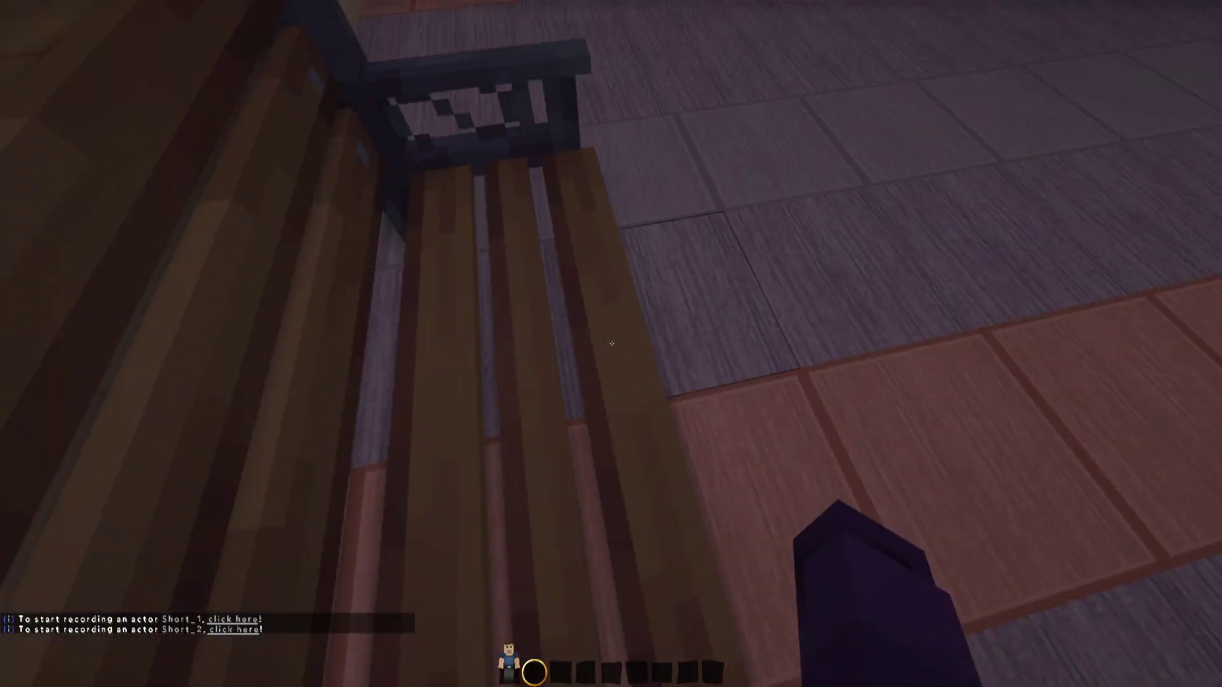
pyautogui.press('F5')
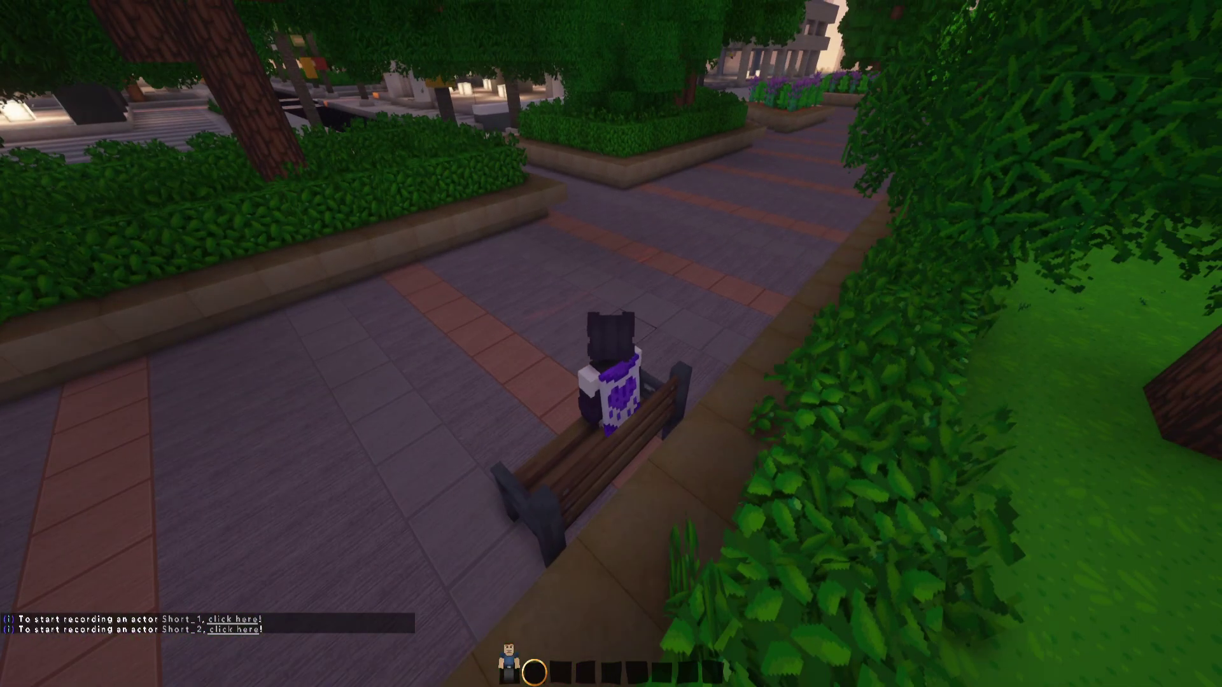
pyautogui.press('F5')
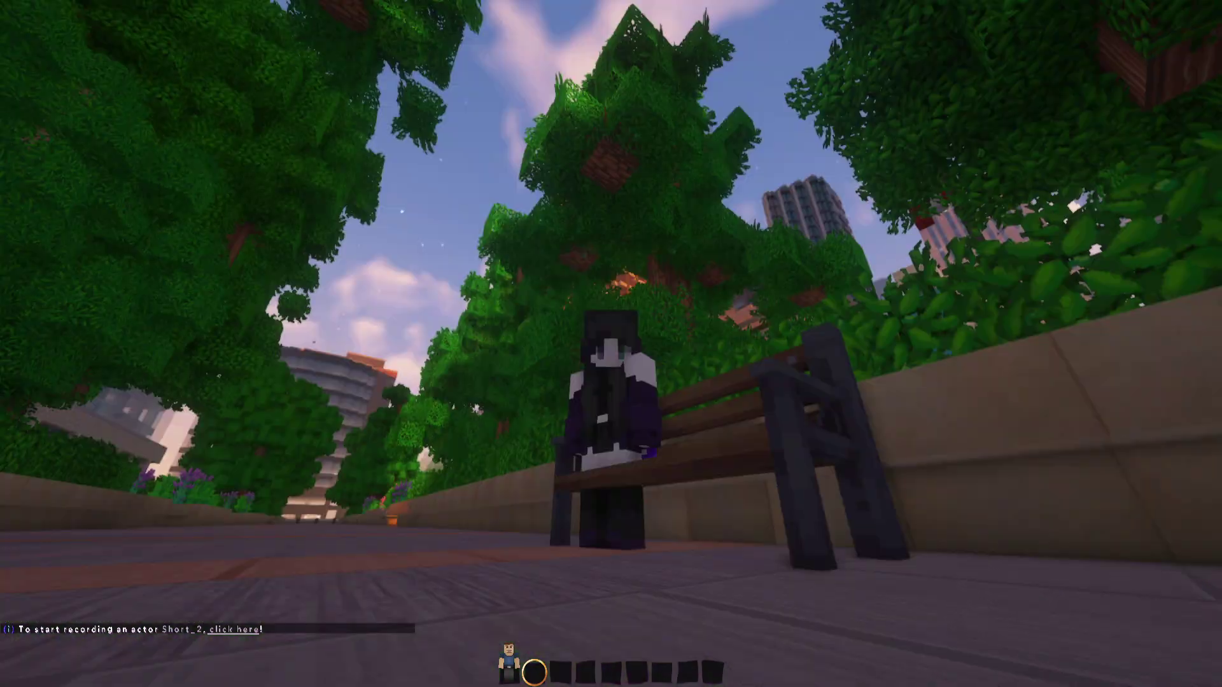
pyautogui.press('F5')
# - Start recording actor Short_1 from the chat prompt and perform the seated take on the bench
pyautogui.press('t')
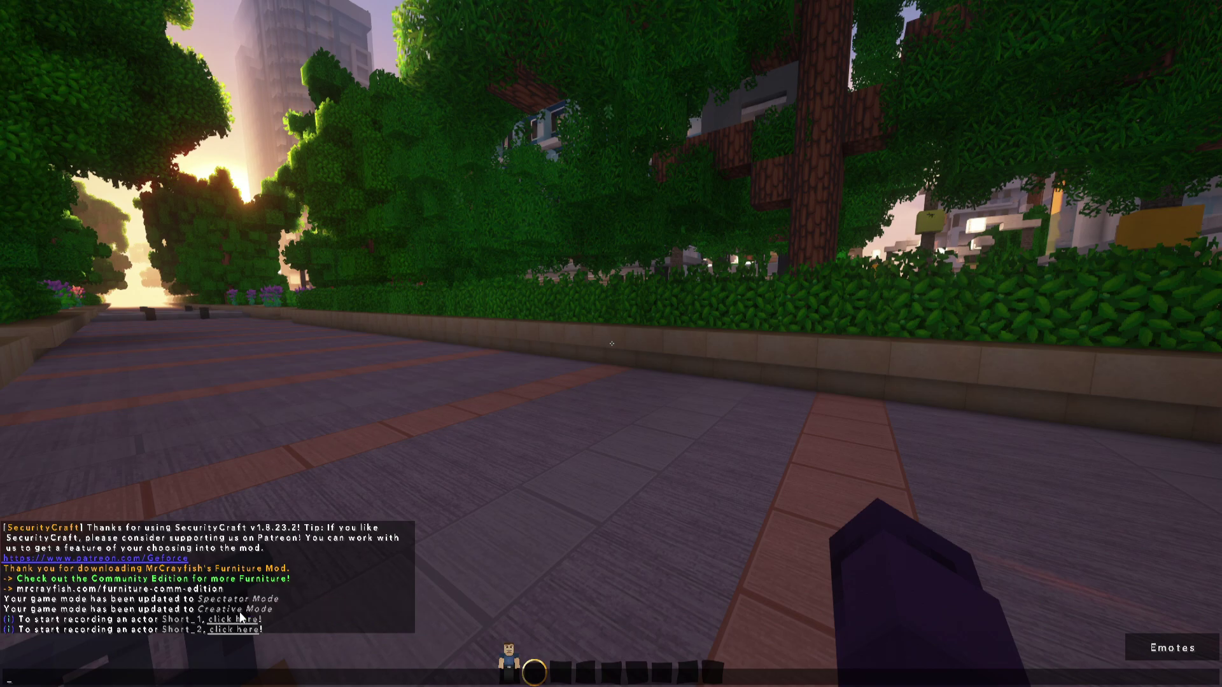
pyautogui.press('Escape')
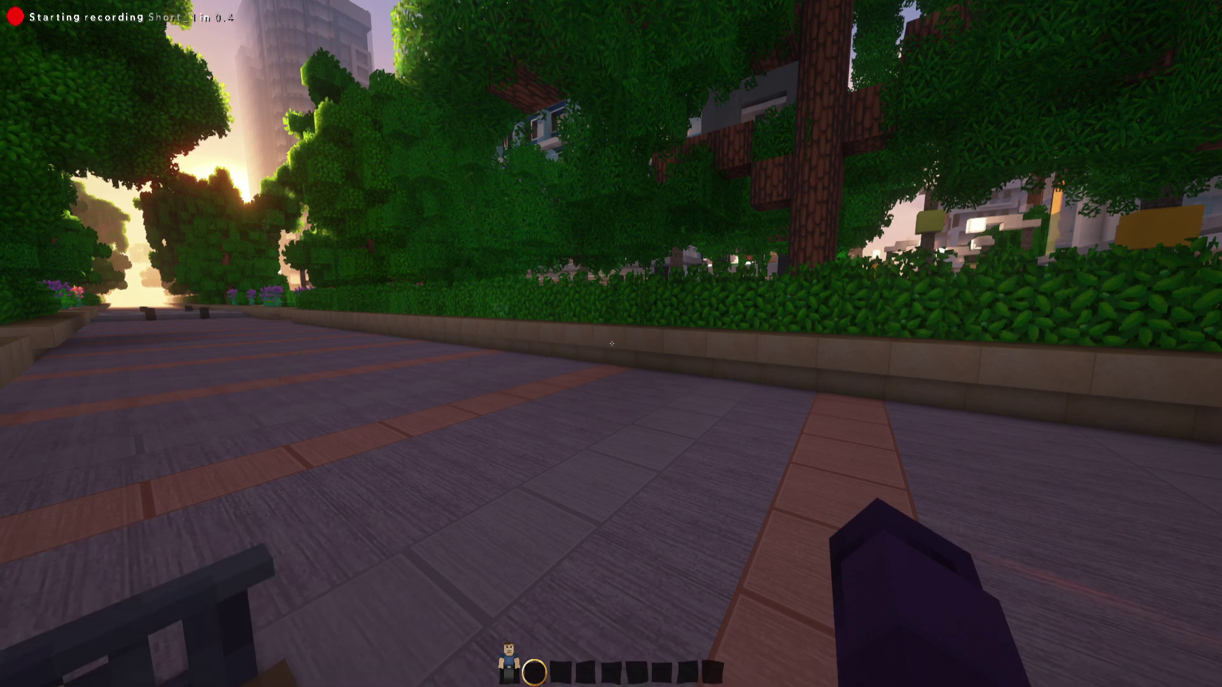
pyautogui.press('F5')
pyautogui.press('F5')
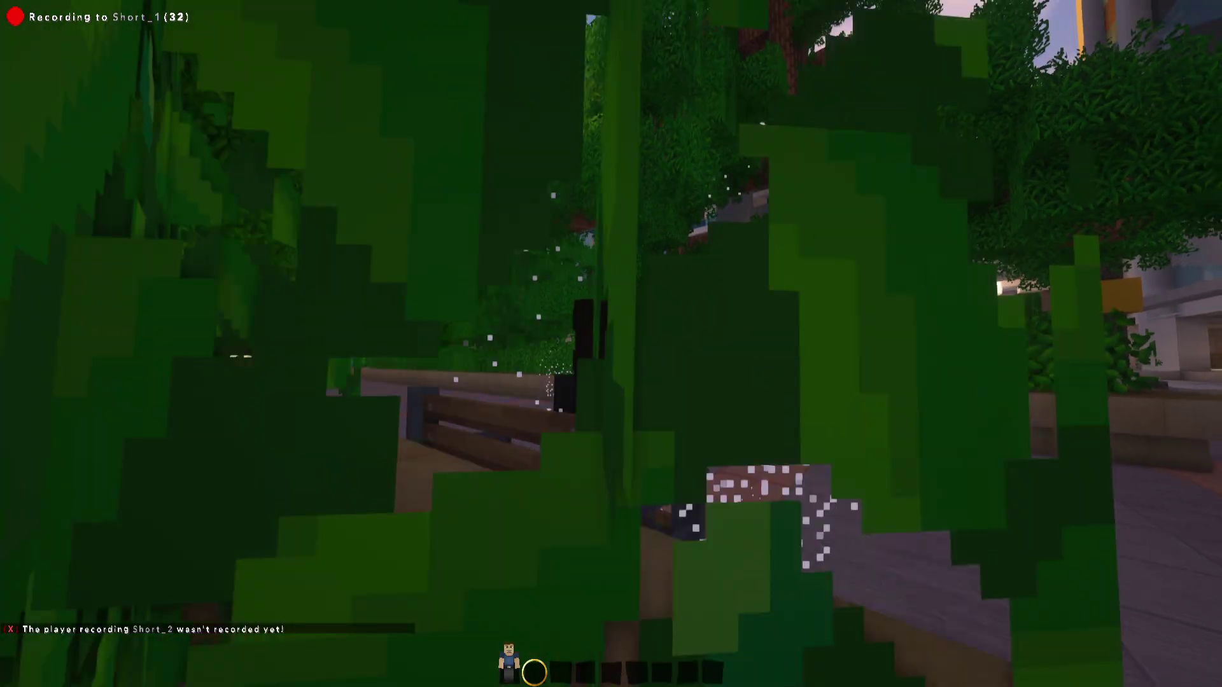
pyautogui.press('F5')
pyautogui.press('F5')
pyautogui.press('F5')
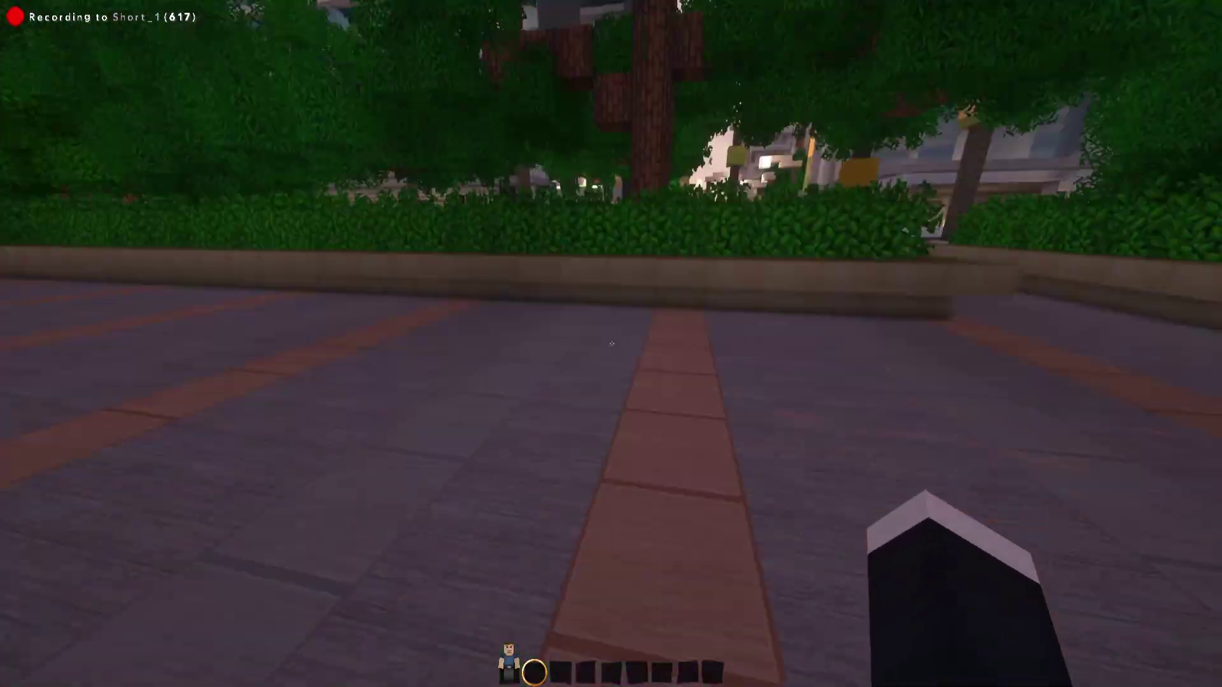
pyautogui.press('F5')
pyautogui.press('F5')
# - End the Short_1 recording and check the seated player from the front
pyautogui.press('t')
pyautogui.press('Escape')
pyautogui.press('F5')
pyautogui.press('F5')
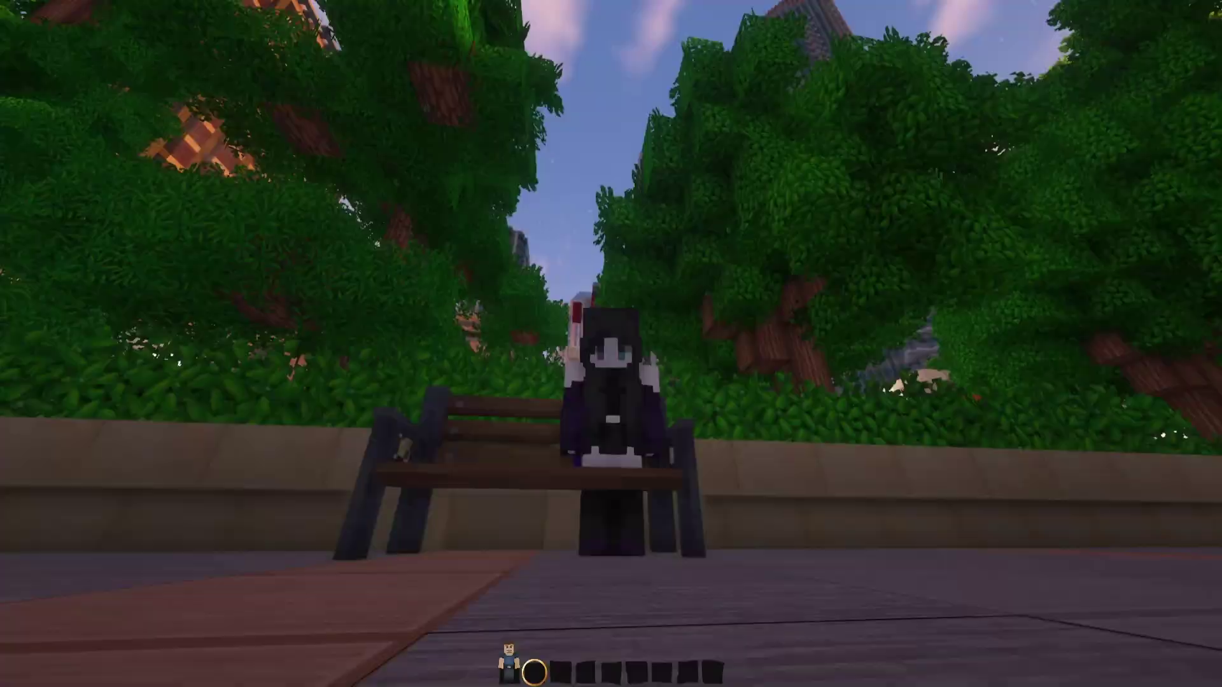
pyautogui.press('F5')
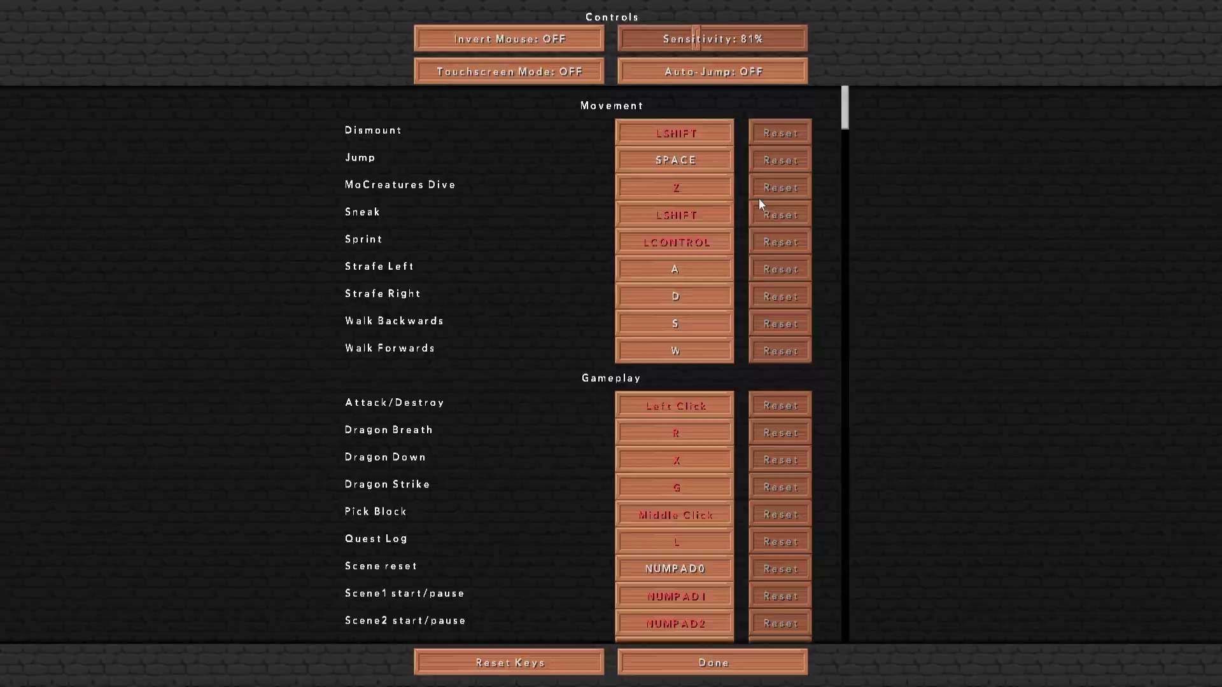
# - Check the Camera Editor key binding in the Aperture section of the control settings
pyautogui.scroll(-10, 758, 197)
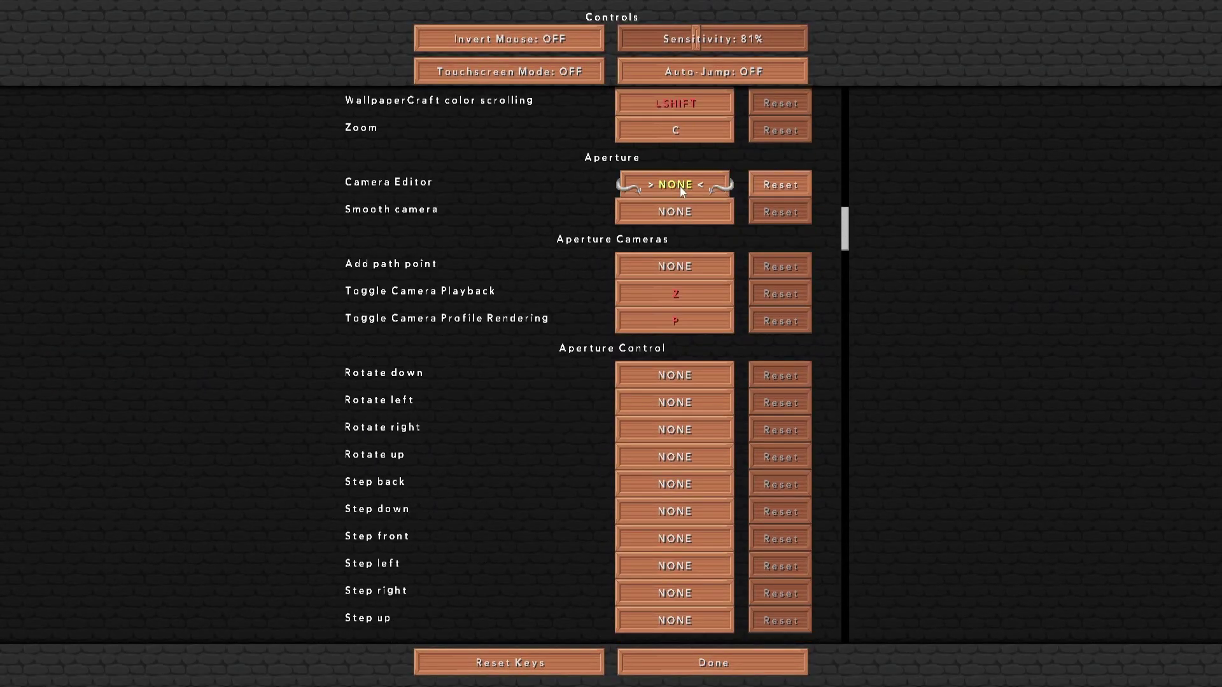
pyautogui.scroll(10, 853, 280)
pyautogui.click(663, 659)
pyautogui.press('Escape')
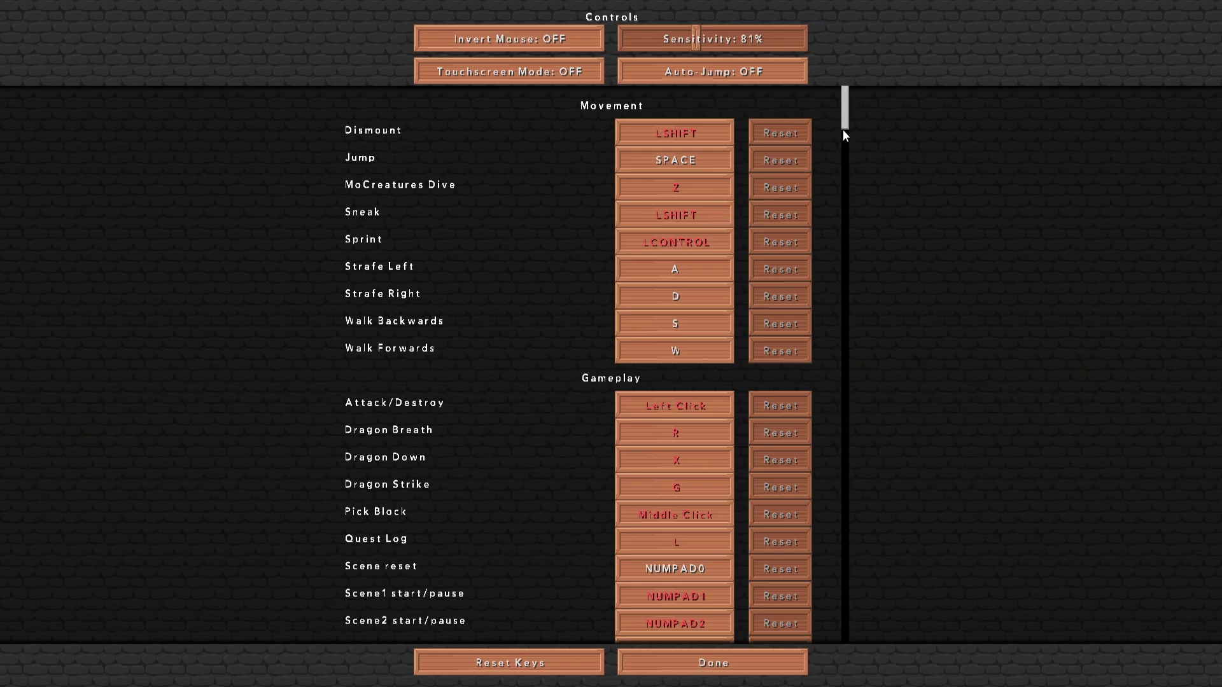
pyautogui.scroll(-10, 674, 295)
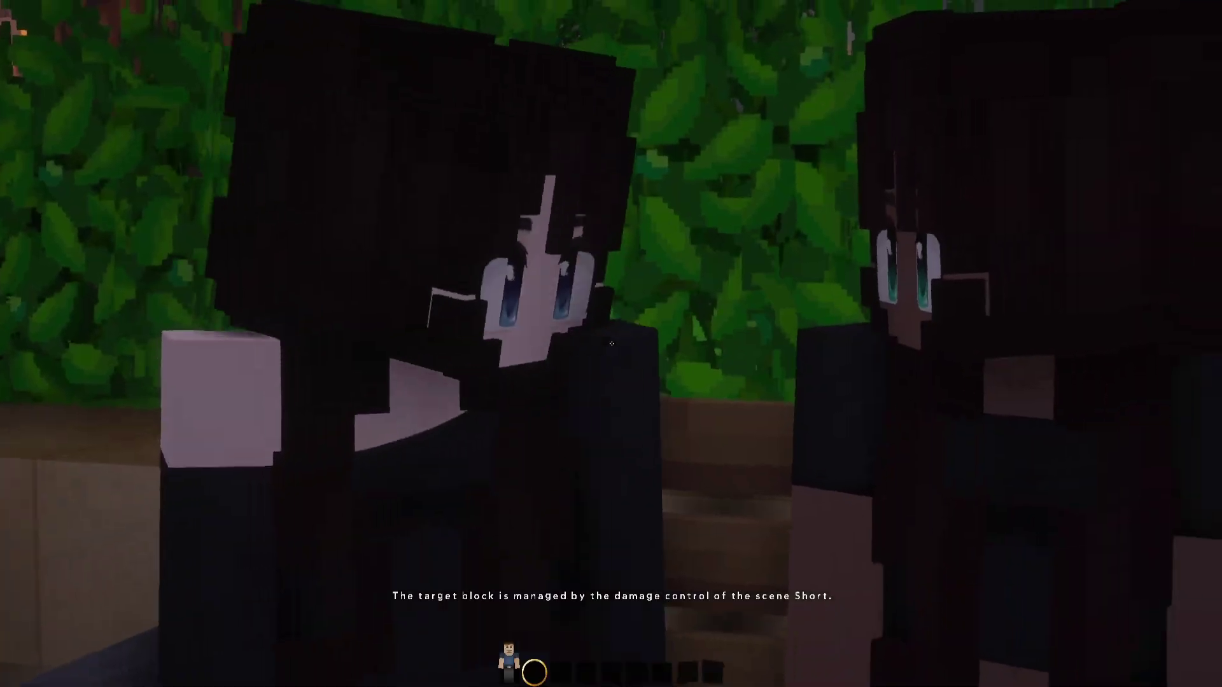
# - Give the Short_2 replay's actor the sitting pose as a custom pose and raise its anchor vertically
pyautogui.press('0')
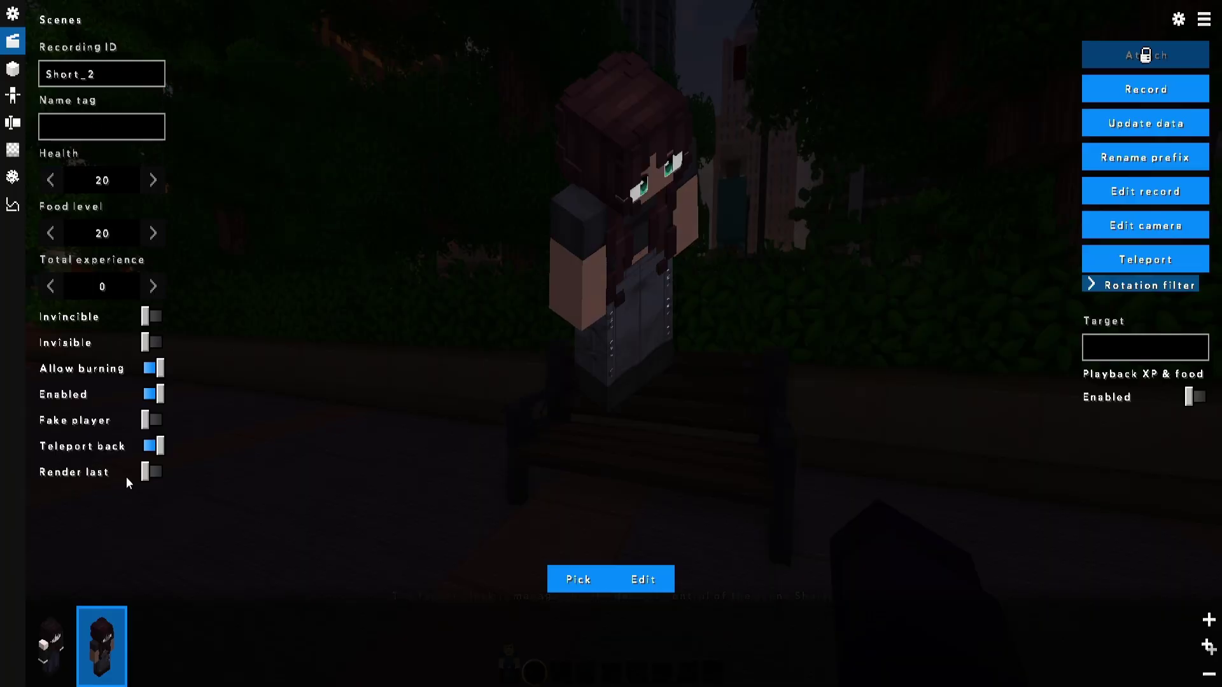
pyautogui.click(628, 575)
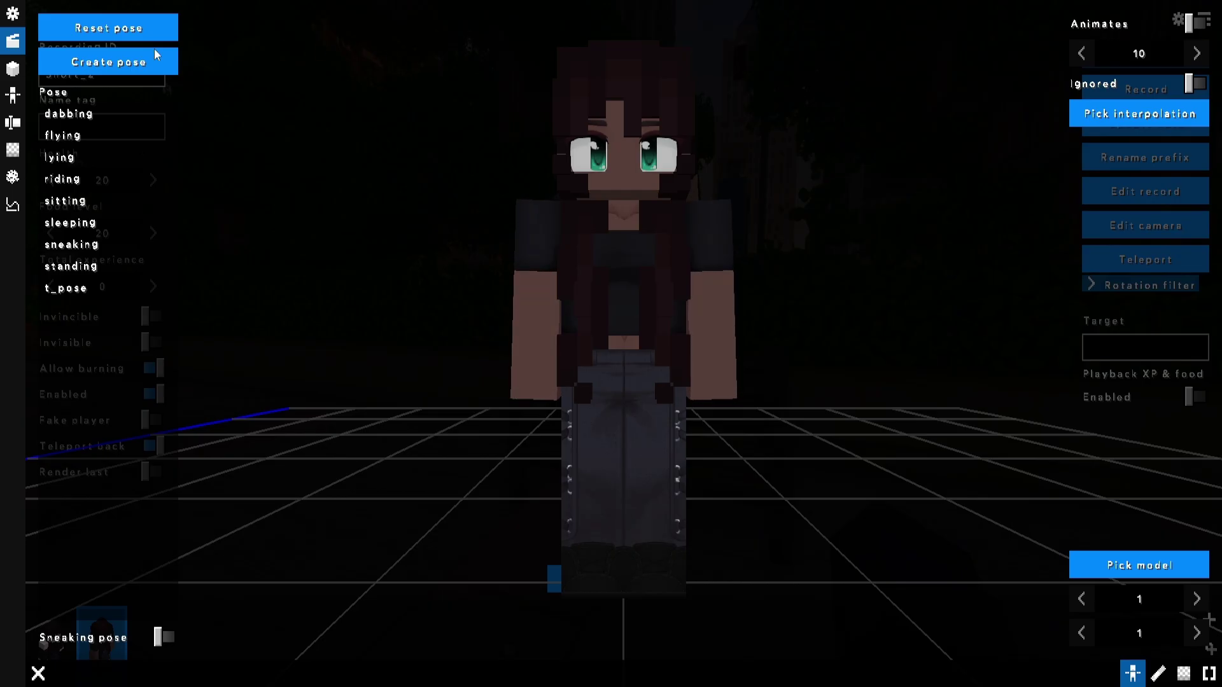
pyautogui.click(93, 54)
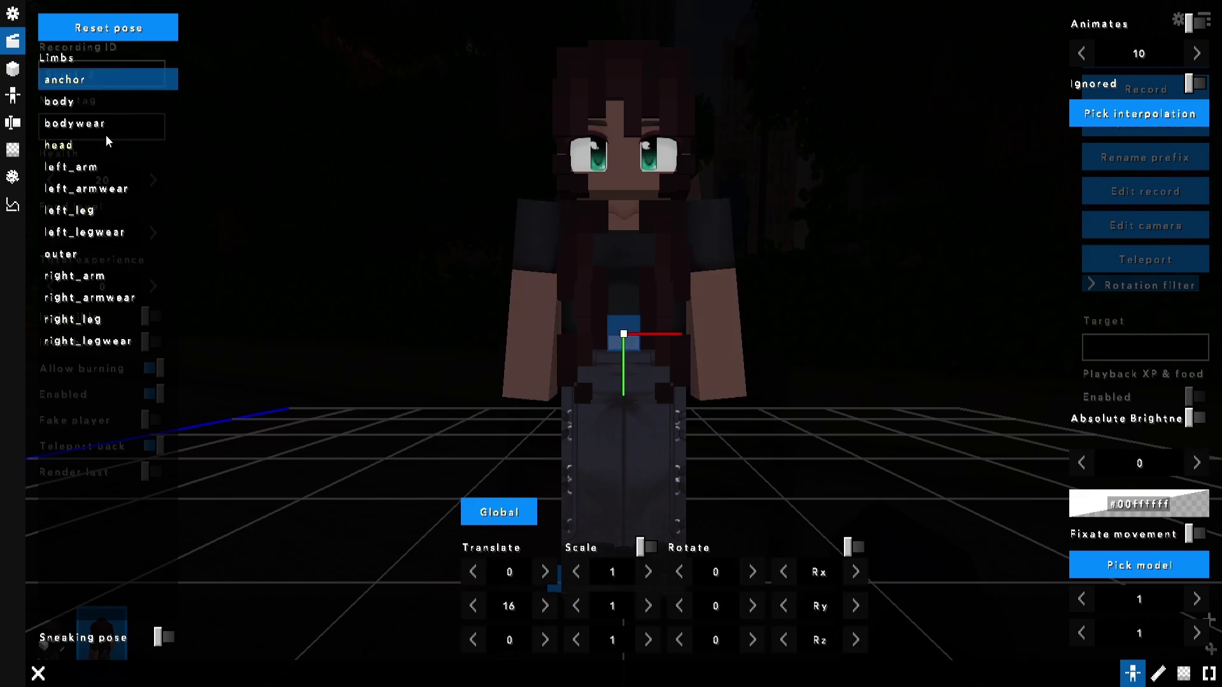
pyautogui.click(104, 25)
pyautogui.click(65, 200)
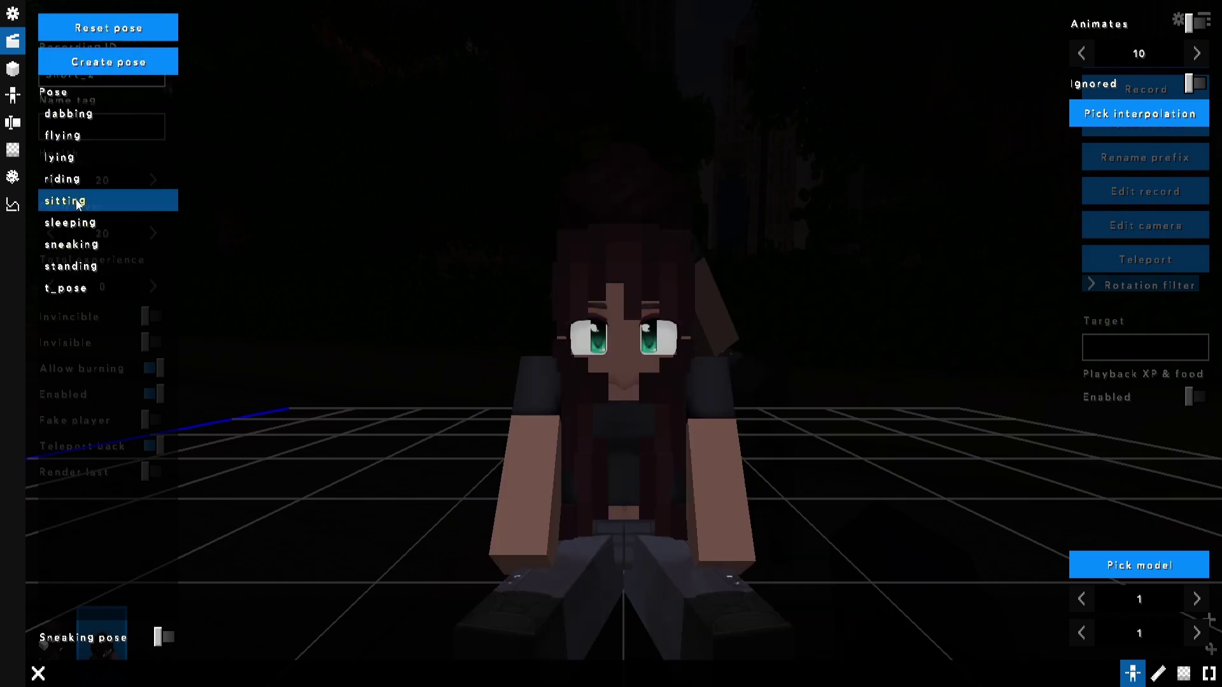
pyautogui.click(107, 63)
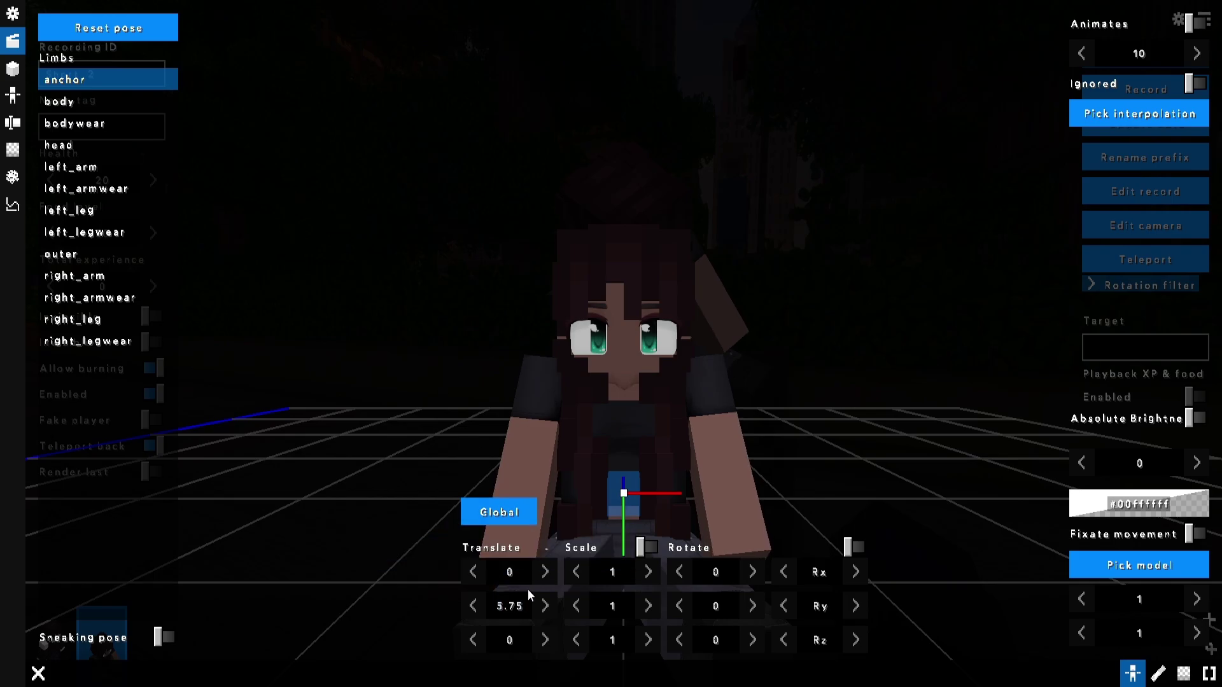
pyautogui.moveTo(528, 589); pyautogui.dragTo(776, 642)
pyautogui.press('Escape')
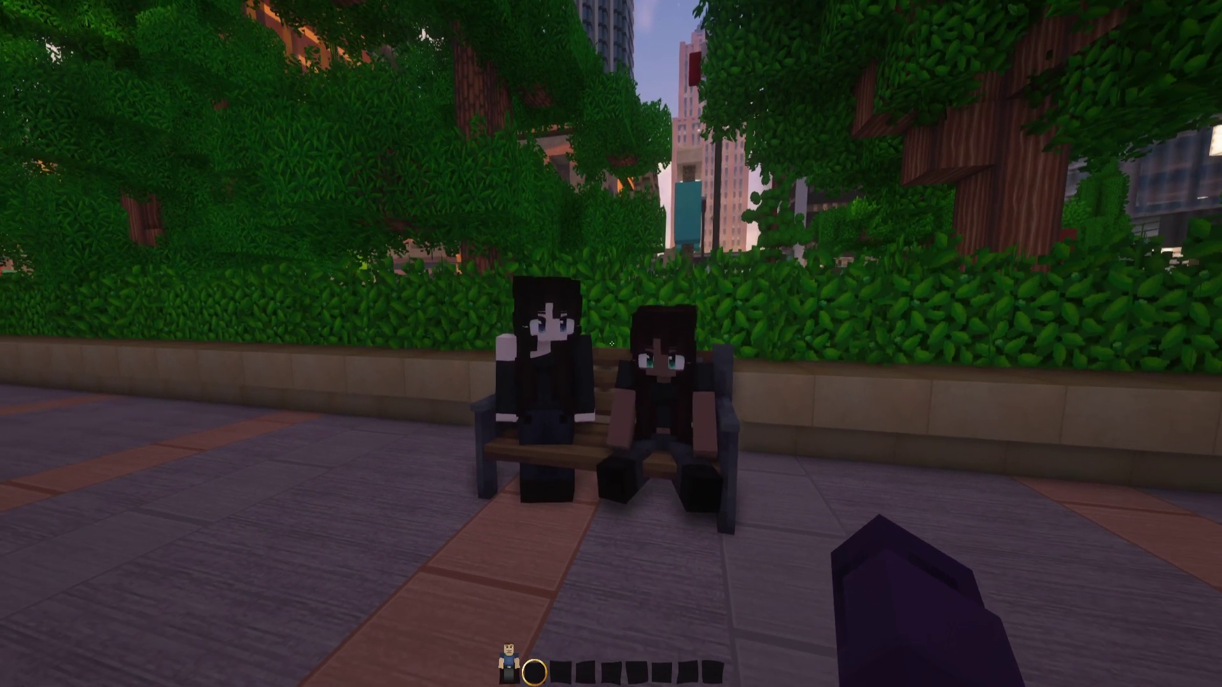
# - Check the actors on the bench and raise the Short_2 actor's anchor further
pyautogui.press('0')
pyautogui.press('0')
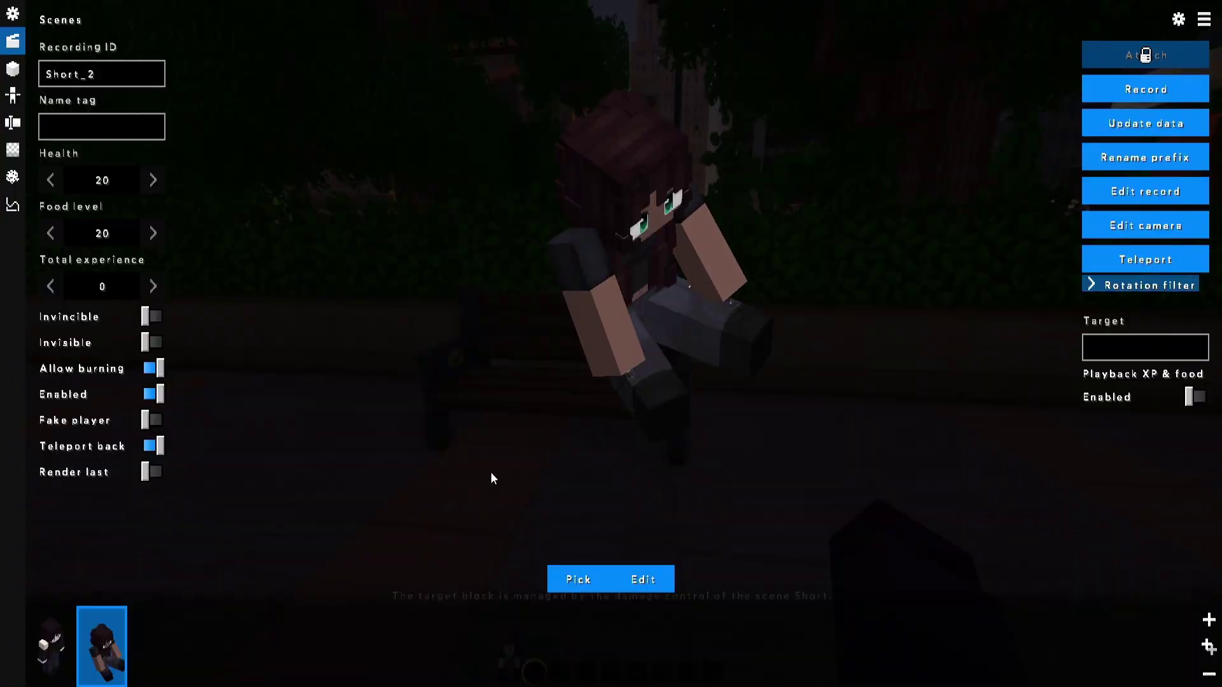
pyautogui.click(615, 578)
pyautogui.moveTo(551, 606); pyautogui.dragTo(655, 611)
pyautogui.press('Escape')
pyautogui.press('Escape')
pyautogui.press('Escape')
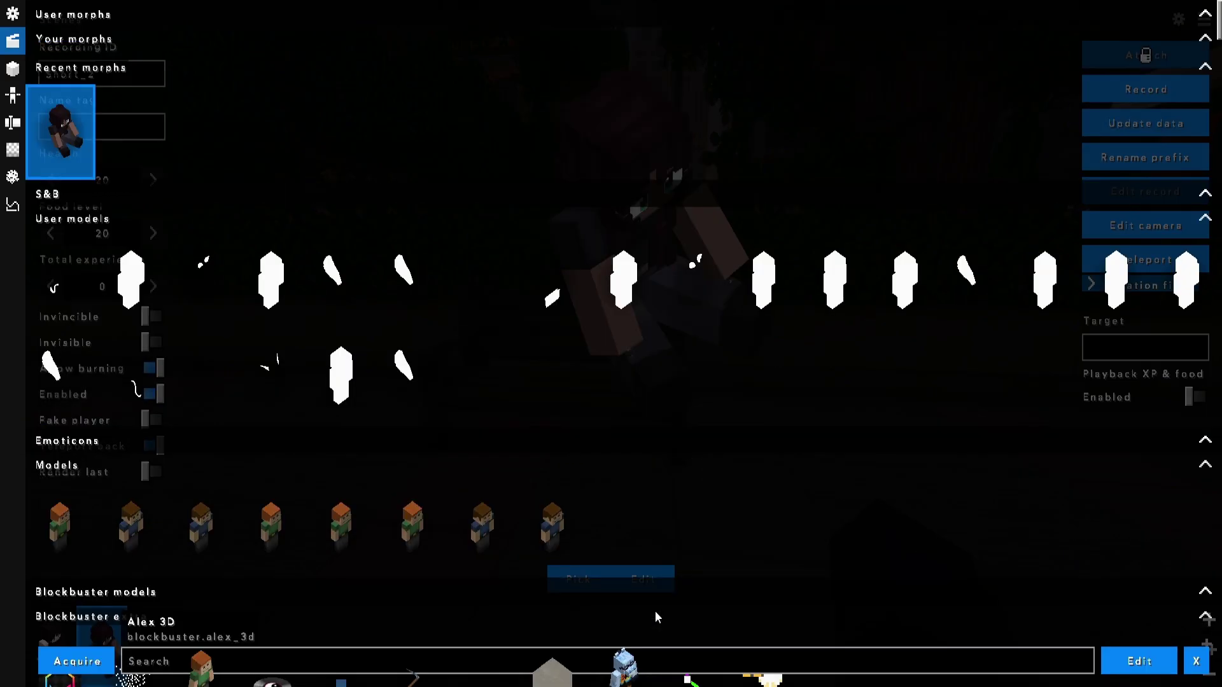
# - Inspect the Short_2 actor's seat height up close and set its anchor's vertical translation to 14.531
pyautogui.press('ctrl')
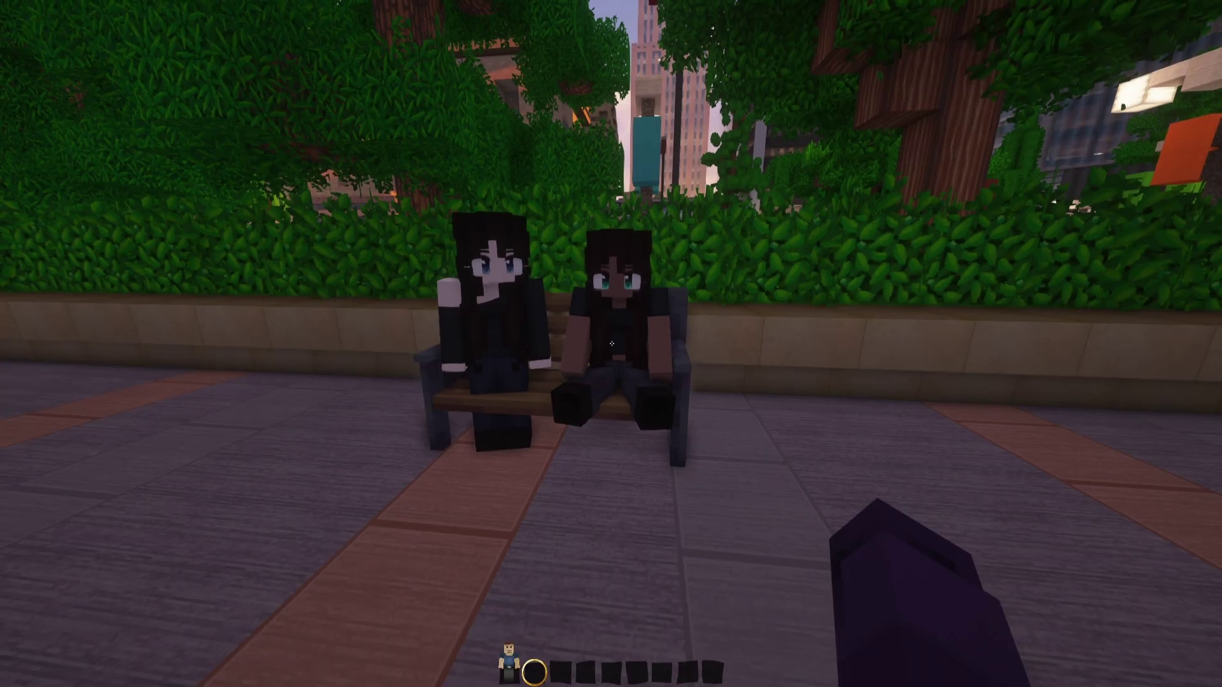
pyautogui.press('c')
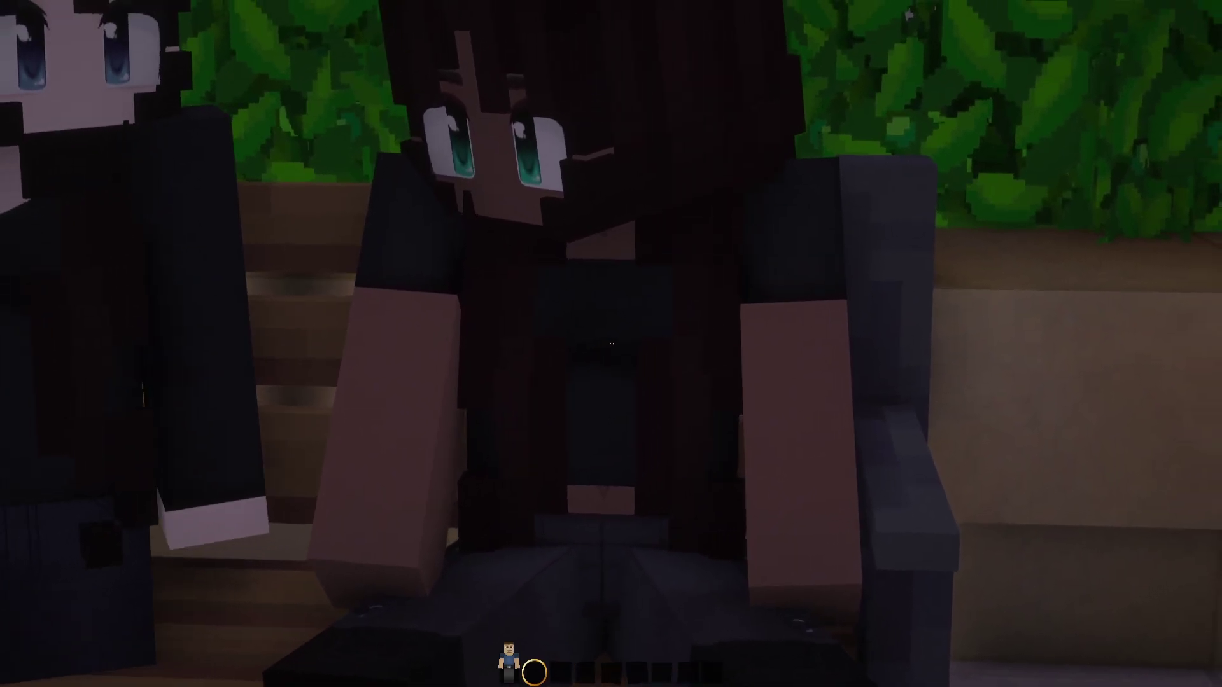
pyautogui.press('w')
pyautogui.press('d')
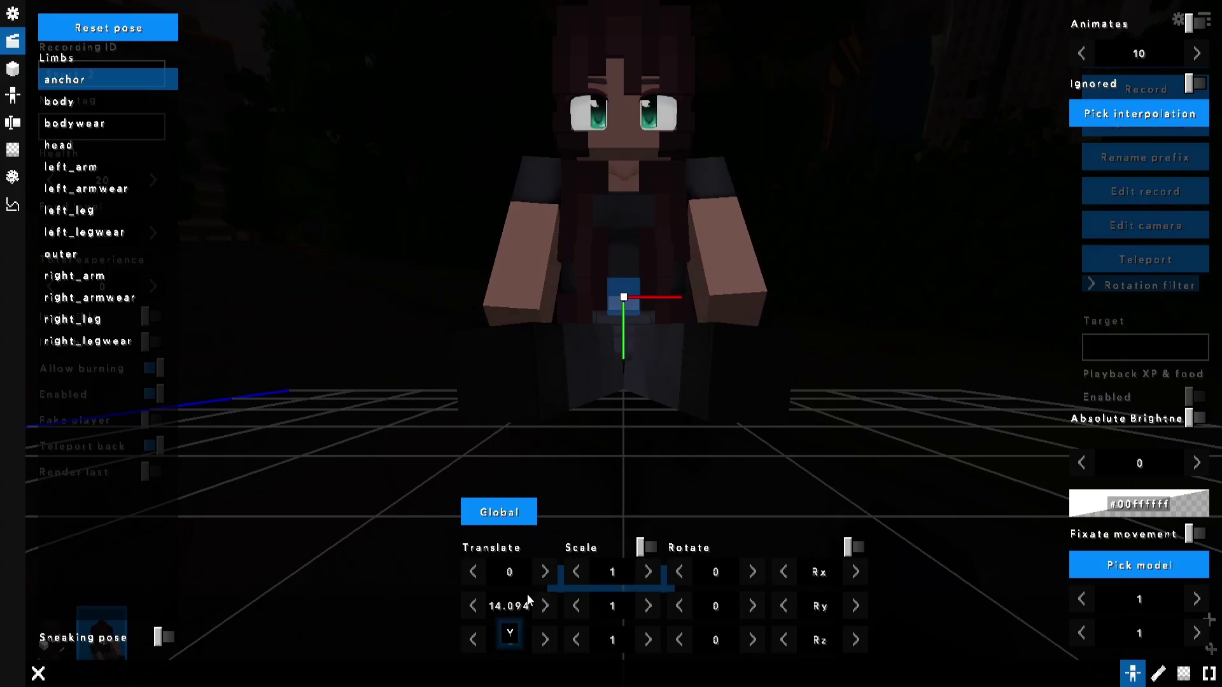
pyautogui.moveTo(528, 599); pyautogui.dragTo(572, 606)
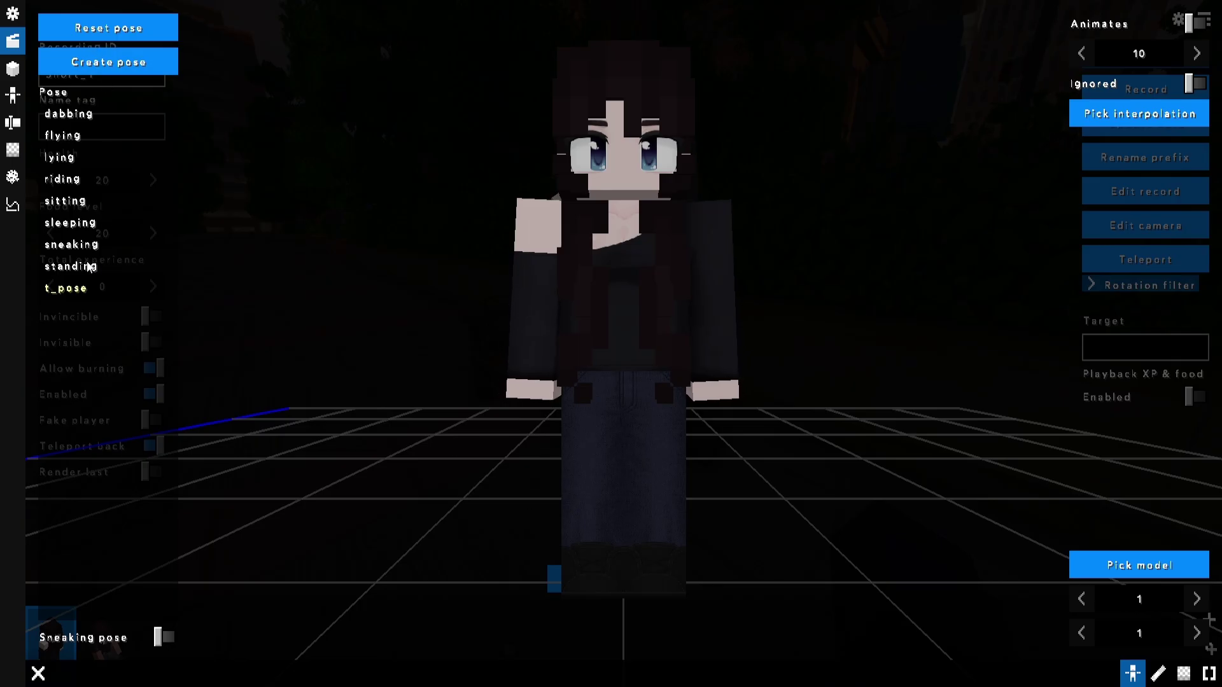
# - Put the Short_1 actor in the sitting pose, raise its anchor, and check both actors on the bench
pyautogui.click(79, 199)
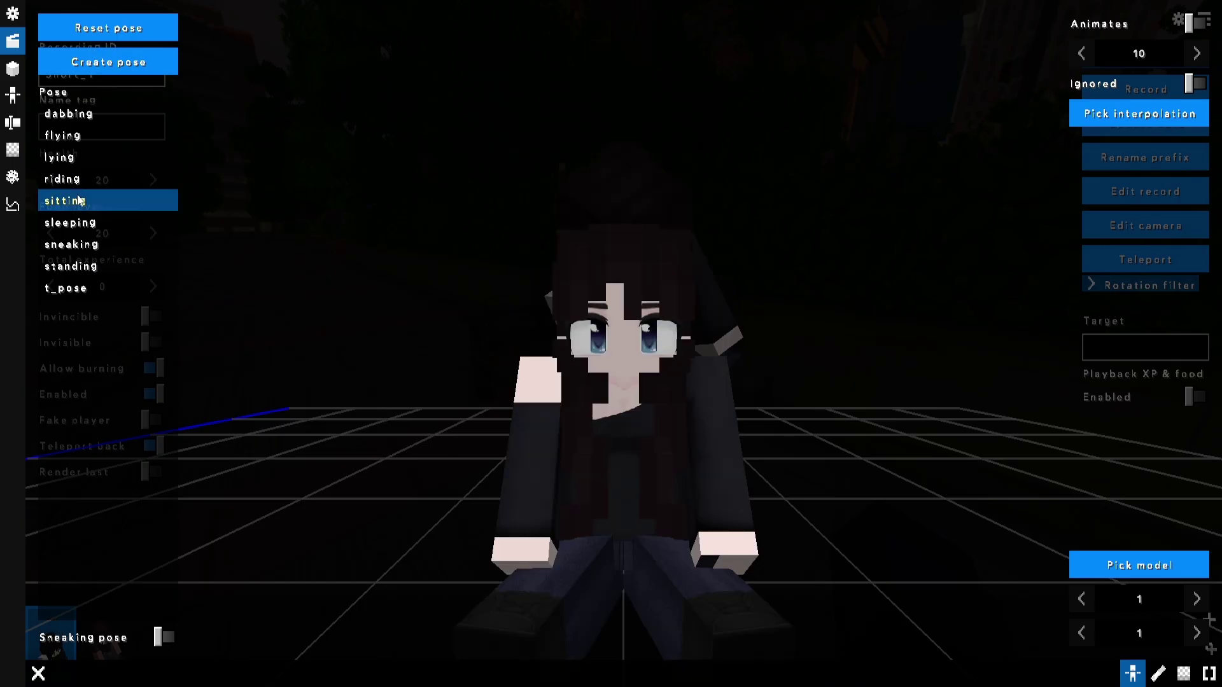
pyautogui.click(96, 61)
pyautogui.moveTo(472, 608); pyautogui.dragTo(784, 604)
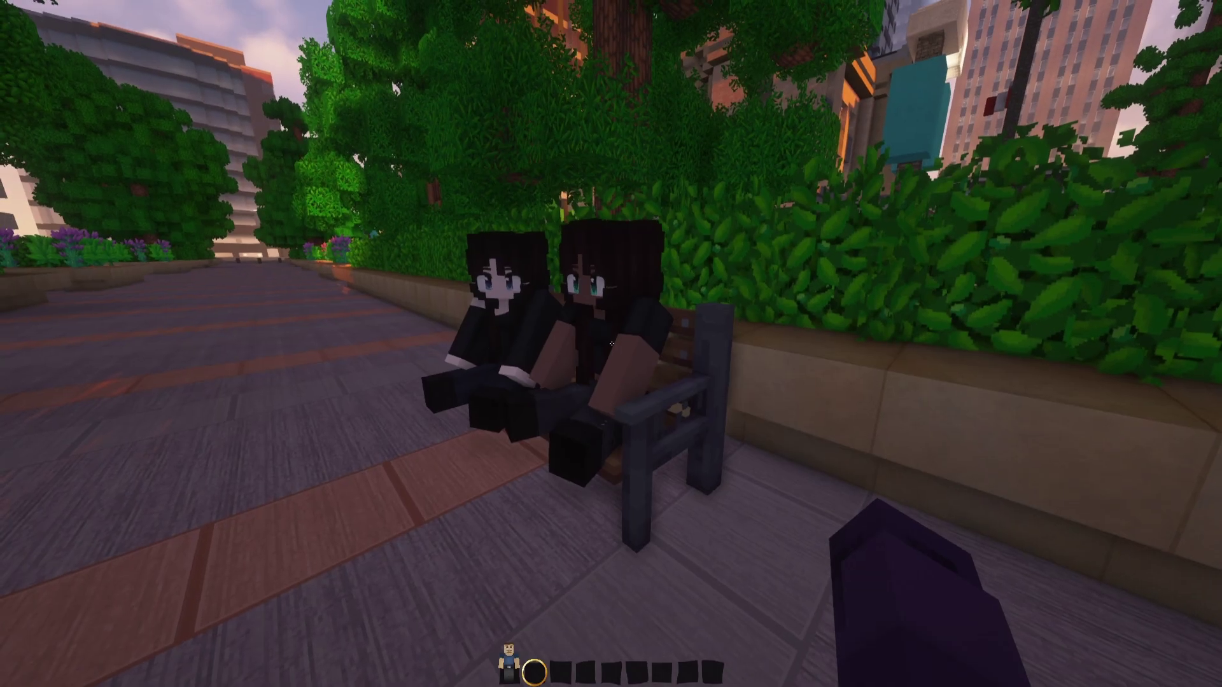
pyautogui.press('a')
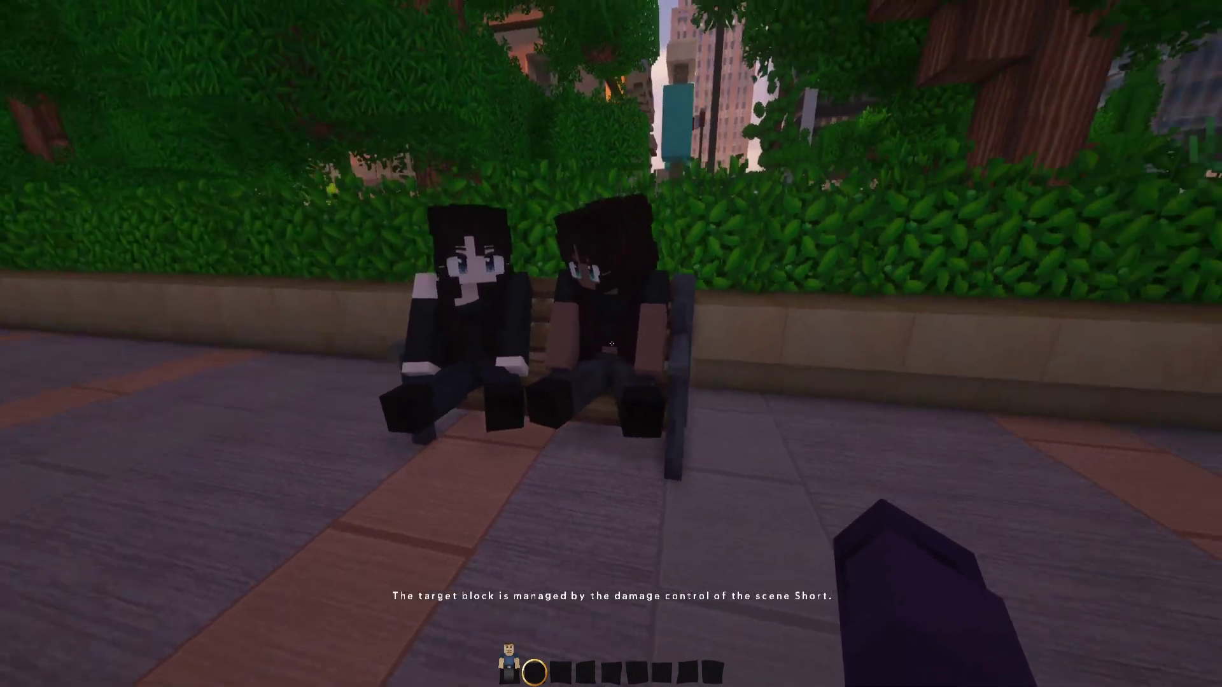
pyautogui.press('s')
pyautogui.press('c')
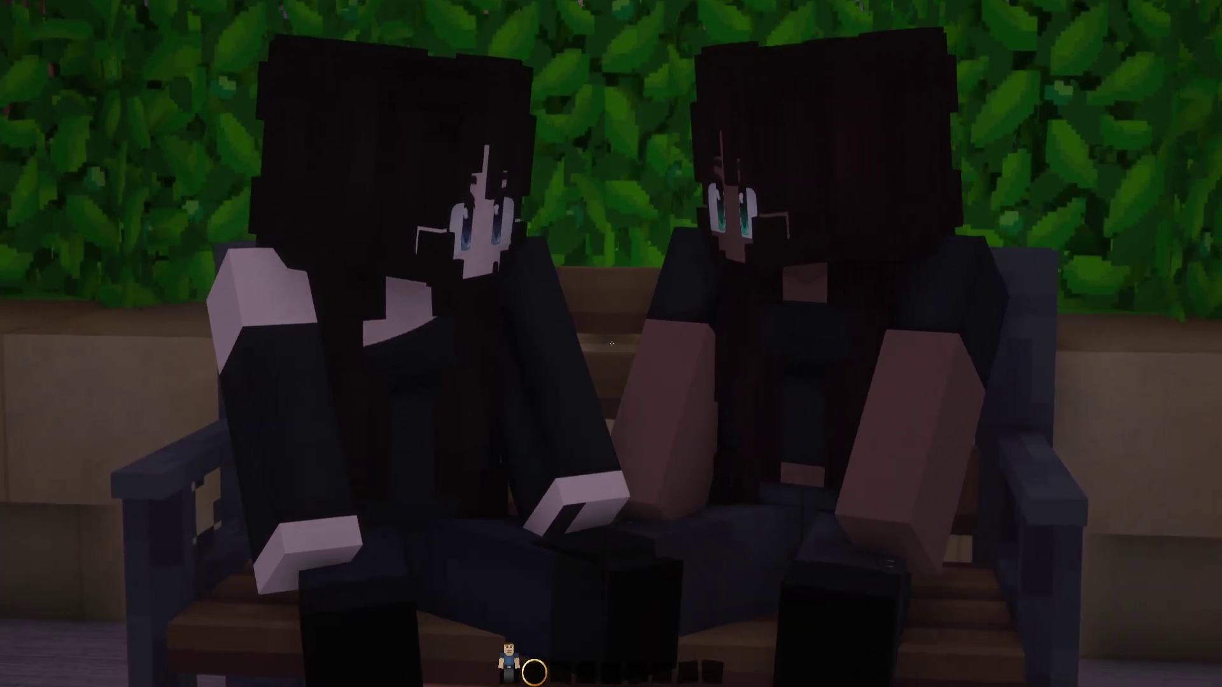
pyautogui.press('d')
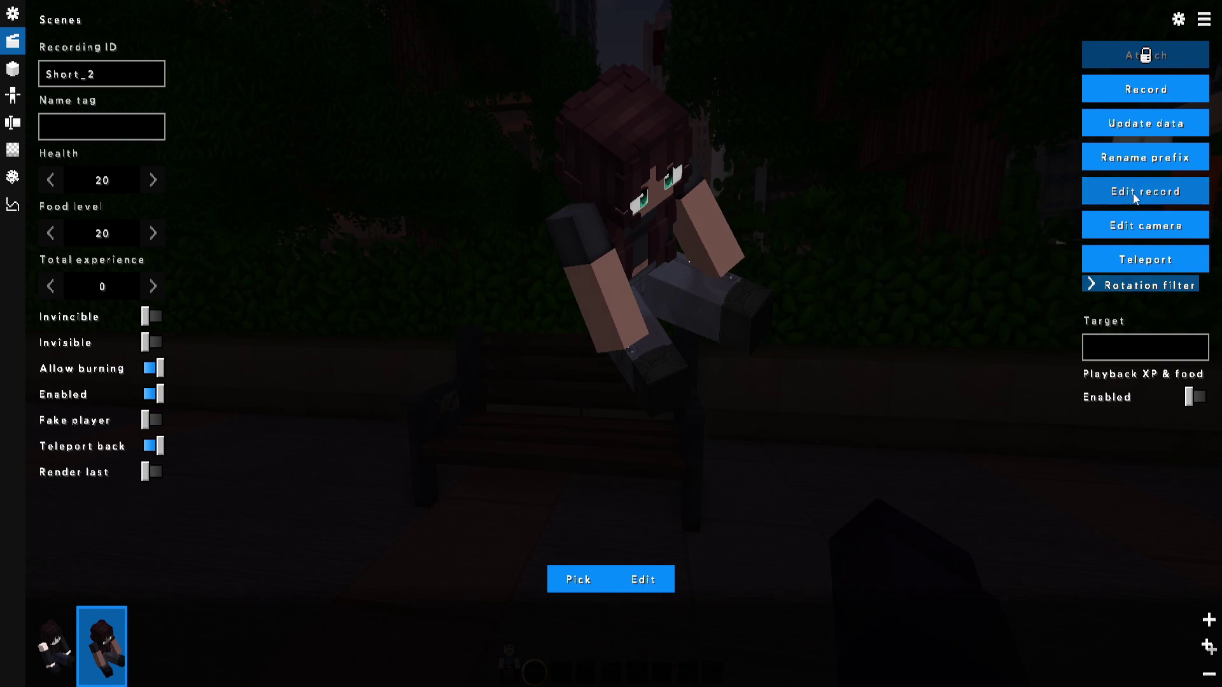
# - Open the Short_2 recording for editing and add a Morph action at tick 155
pyautogui.click(1132, 193)
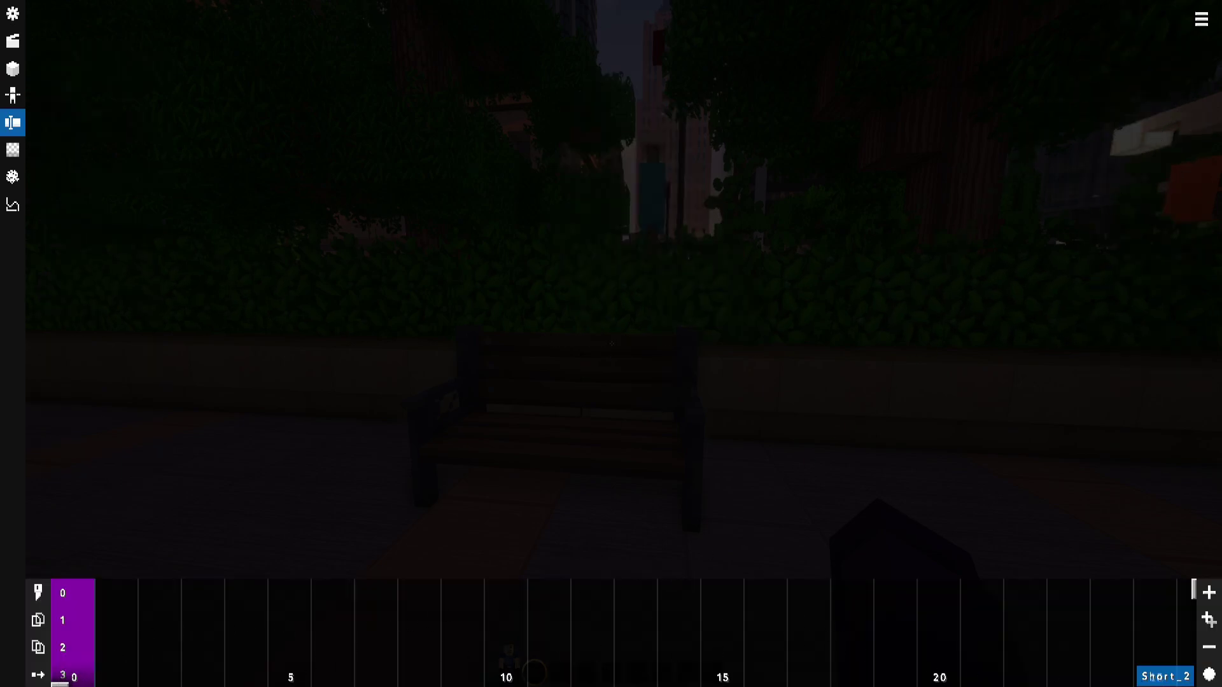
pyautogui.moveTo(60, 684); pyautogui.dragTo(272, 679)
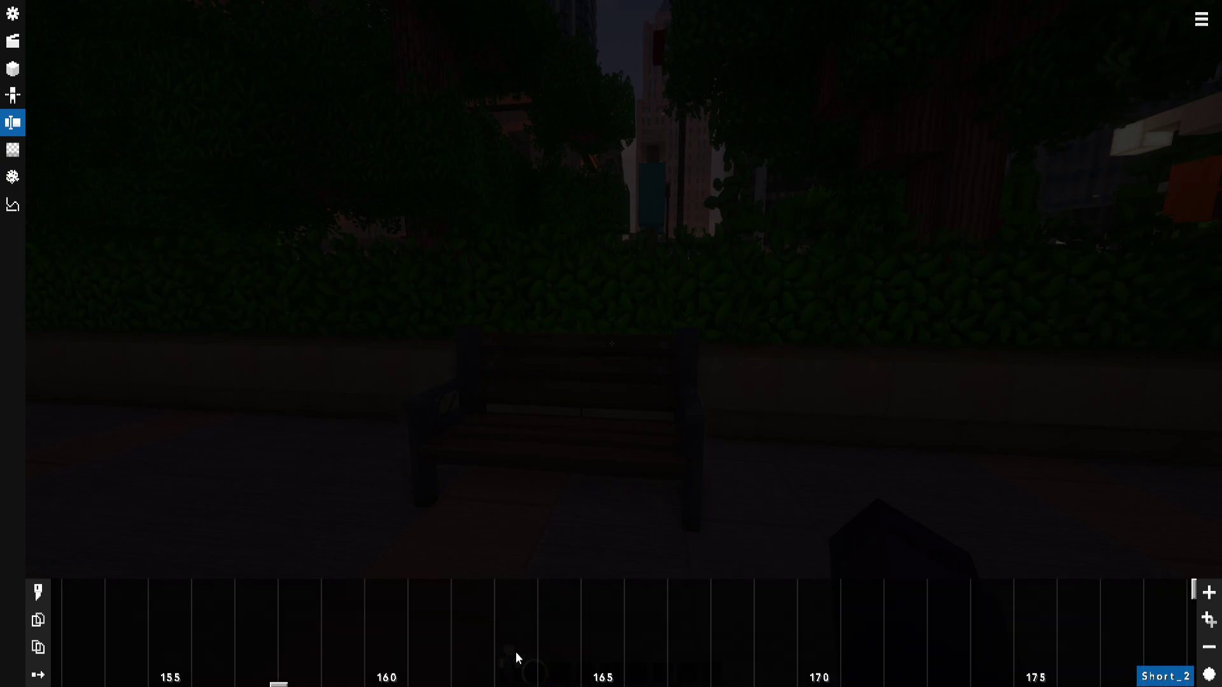
pyautogui.click(1200, 600)
pyautogui.scroll(-5, 1113, 655)
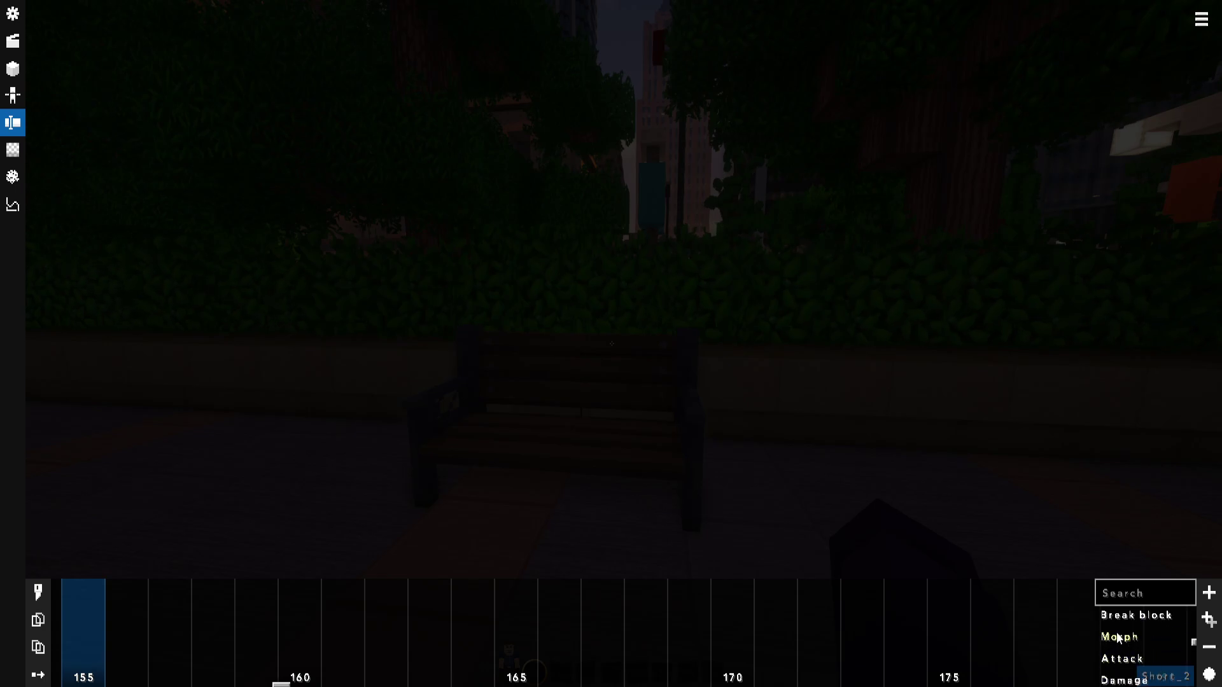
pyautogui.click(1118, 638)
# - Assign the recently used seated Short_2 morph to the tick 155 action and open it for editing
pyautogui.click(616, 21)
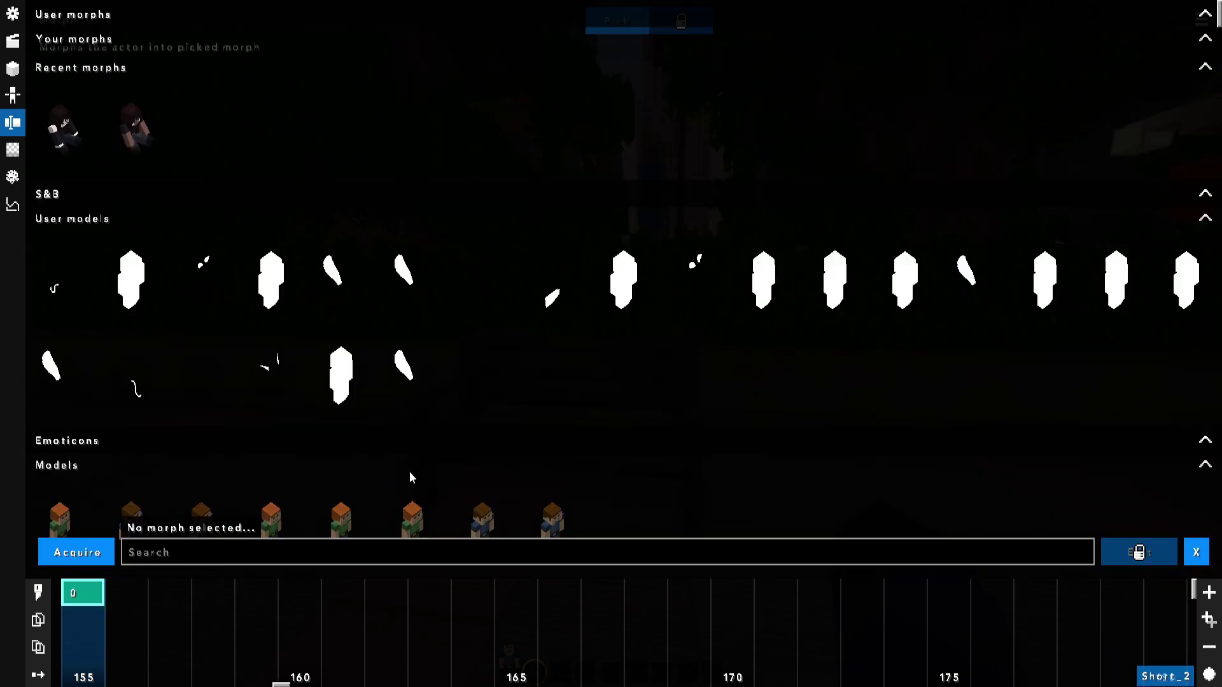
pyautogui.scroll(-5, 412, 477)
pyautogui.scroll(5, 422, 453)
pyautogui.click(132, 132)
pyautogui.click(1137, 552)
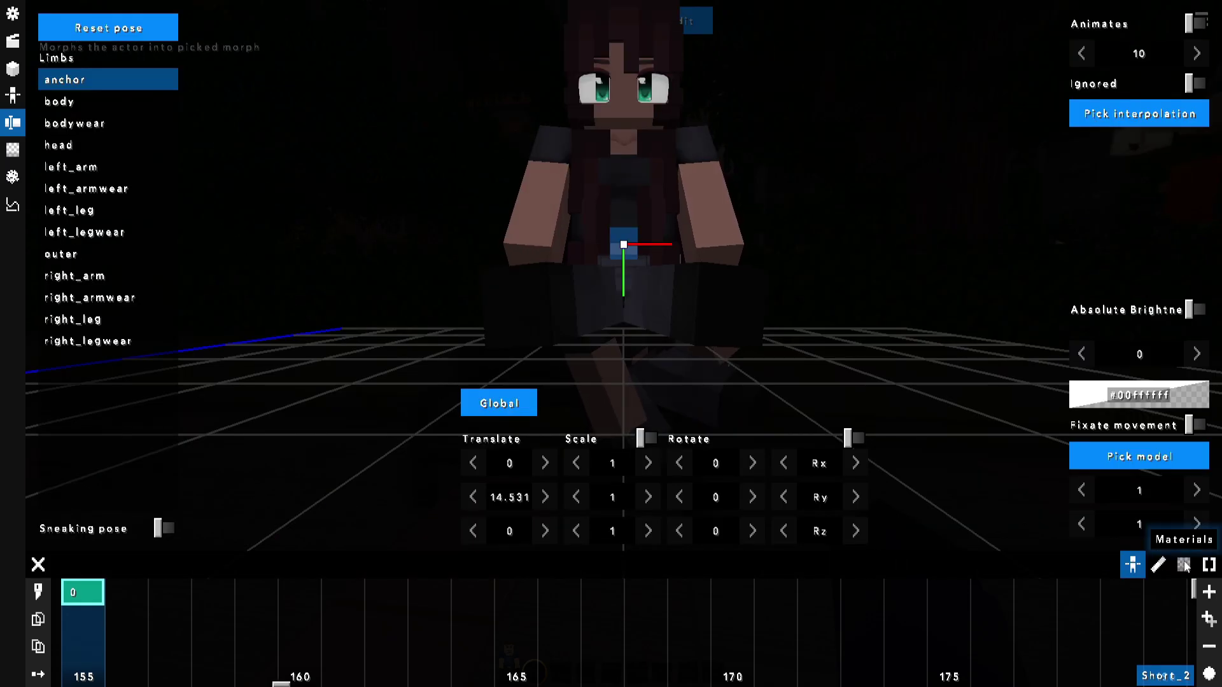
# - Choose girl3.png from the People folder as the morph's texture and return to the tick 155 action
pyautogui.click(1183, 564)
pyautogui.click(137, 29)
pyautogui.click(93, 119)
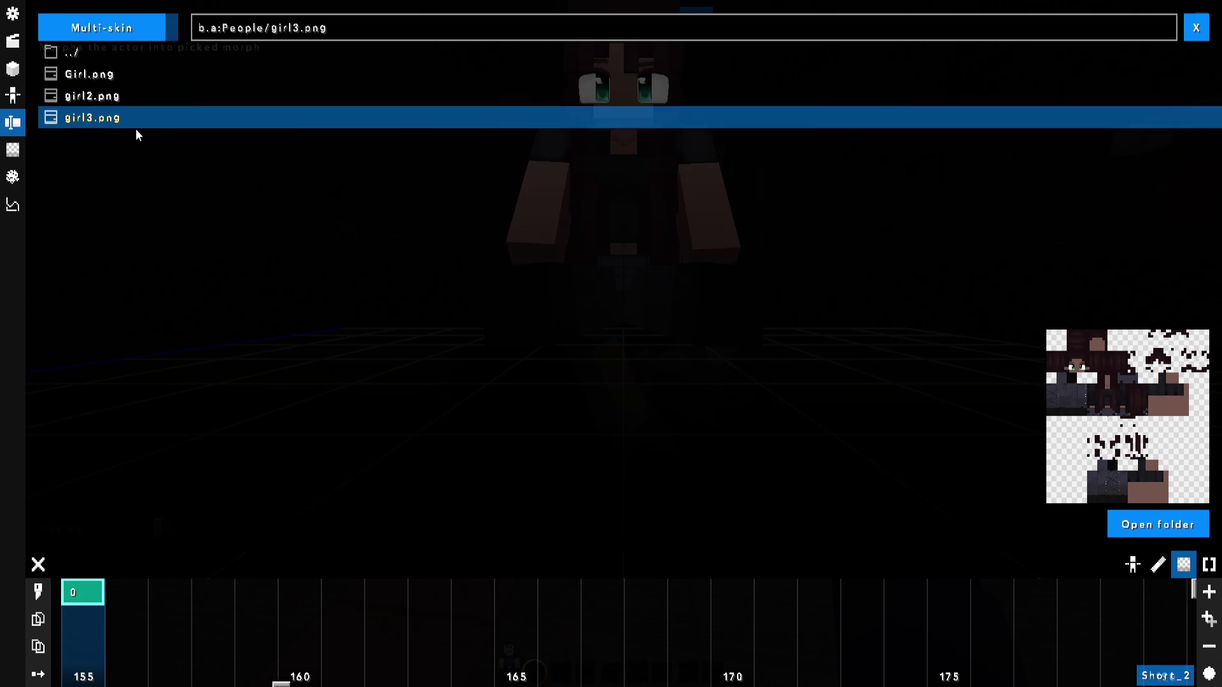
pyautogui.press('Escape')
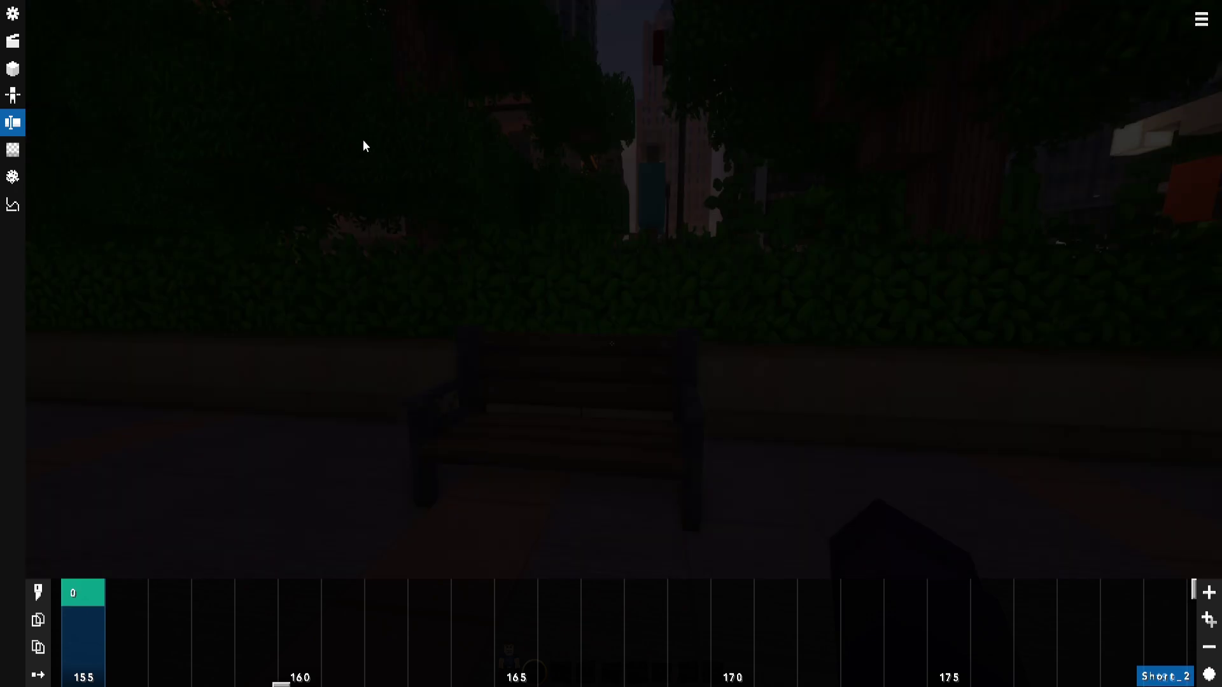
pyautogui.click(73, 594)
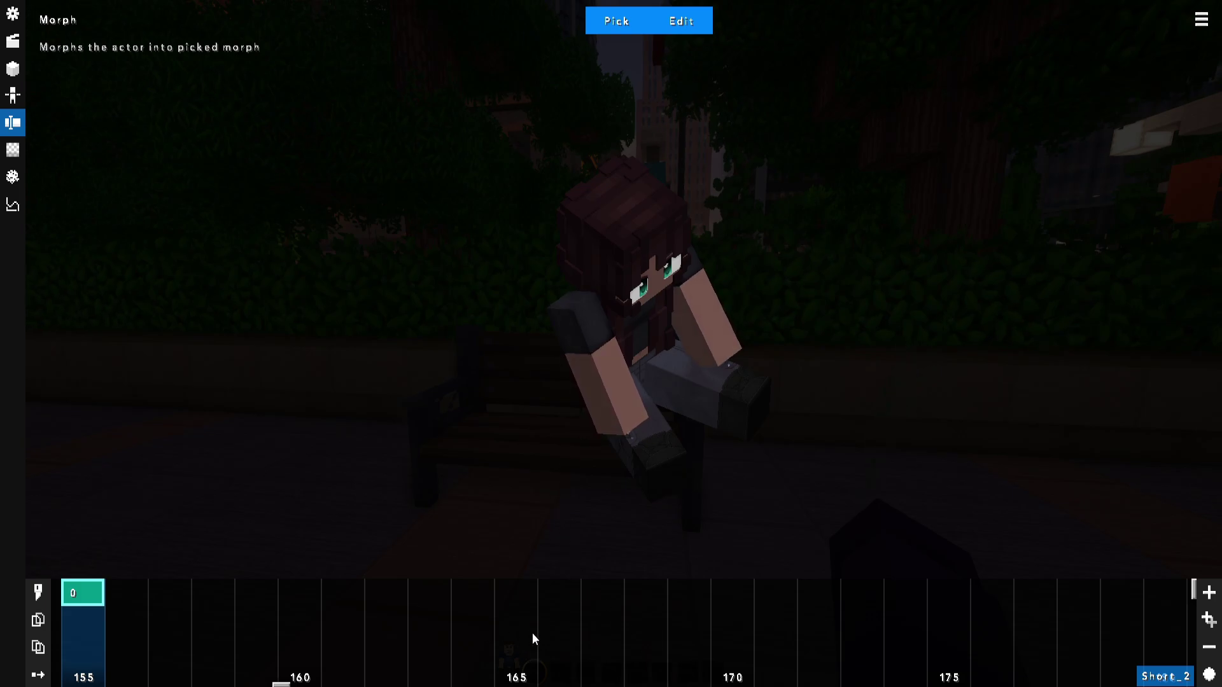
# - Add a second Morph action at tick 170 and assign the recently used seated Short_2 morph
pyautogui.click(735, 618)
pyautogui.click(1209, 593)
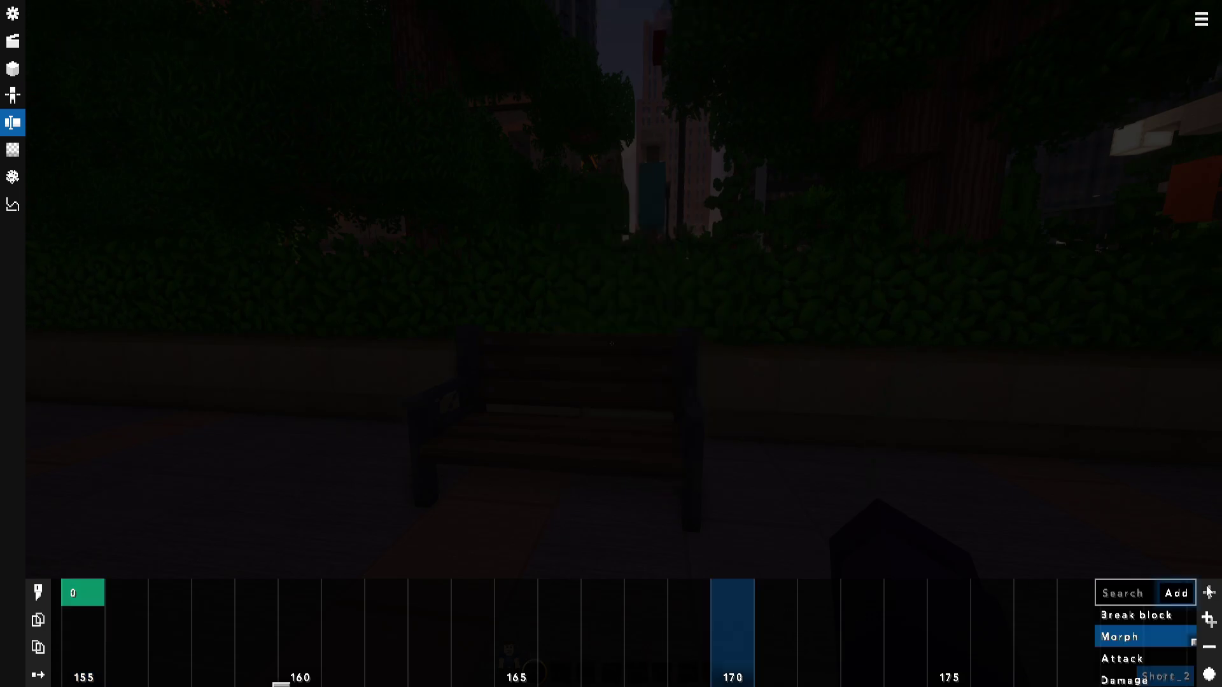
pyautogui.click(1123, 637)
pyautogui.click(616, 21)
pyautogui.click(123, 170)
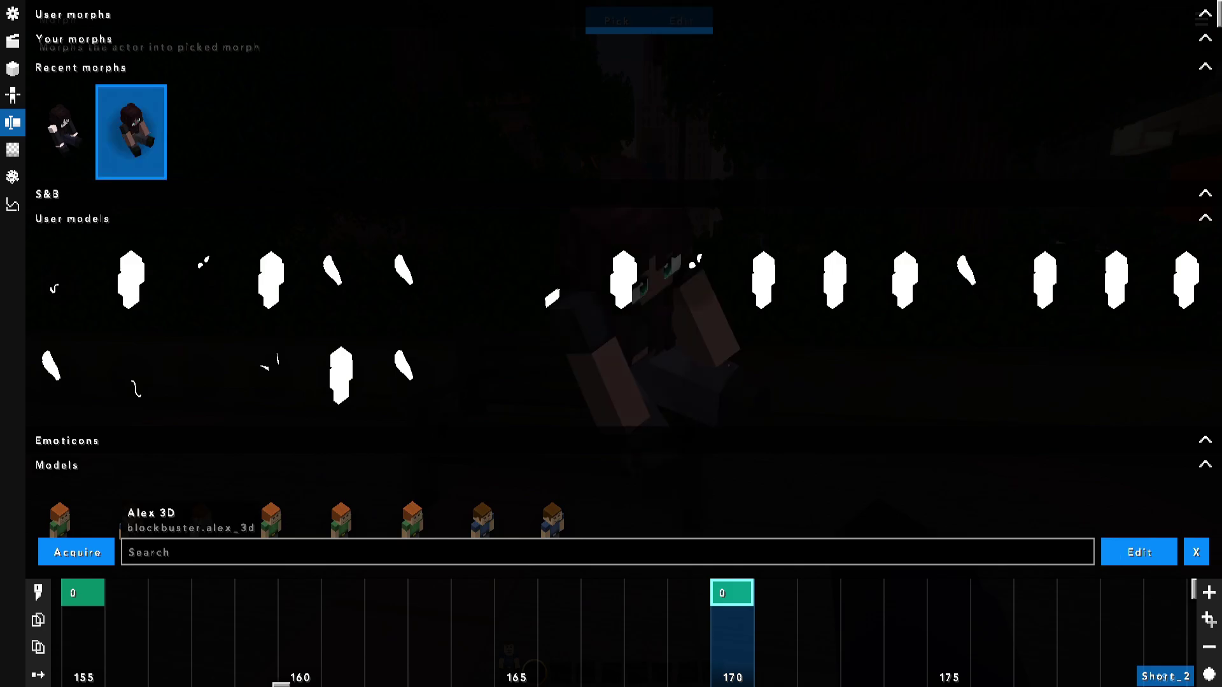
# - Inspect the left_arm limb in the tick 170 morph's pose, and remove that action from the recording
pyautogui.click(1139, 553)
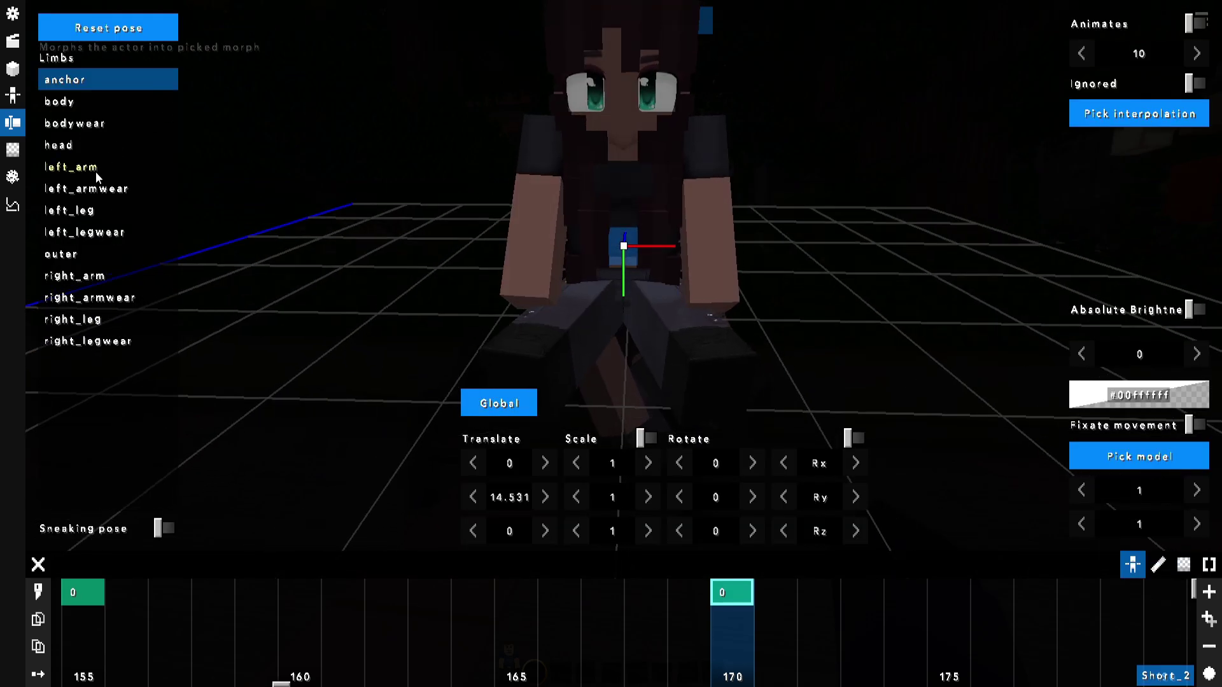
pyautogui.click(68, 174)
pyautogui.moveTo(444, 158); pyautogui.dragTo(523, 162)
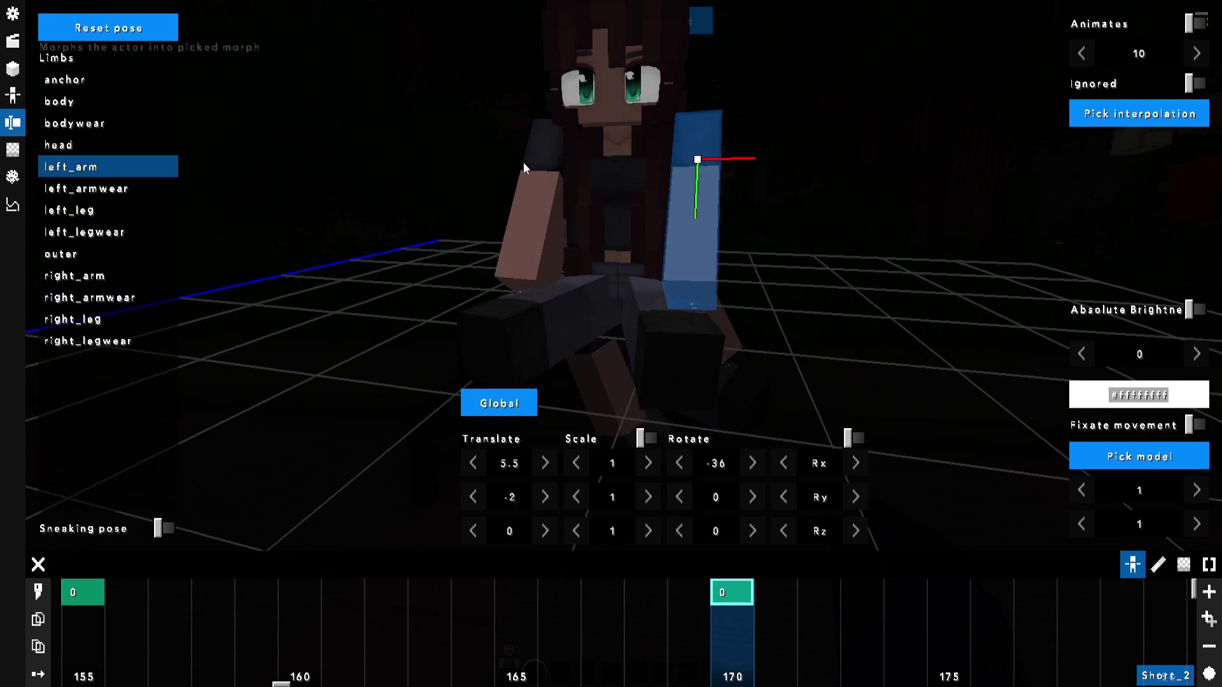
pyautogui.moveTo(523, 162); pyautogui.dragTo(532, 197, button='middle')
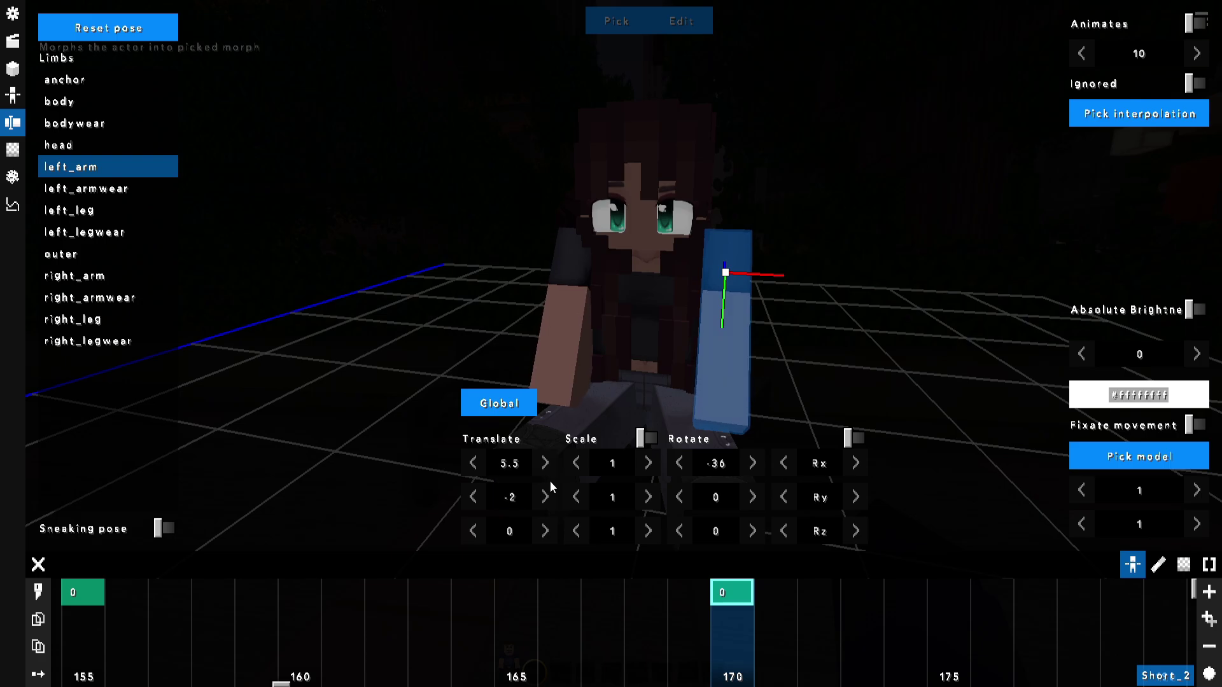
pyautogui.press('Escape')
pyautogui.click(726, 592)
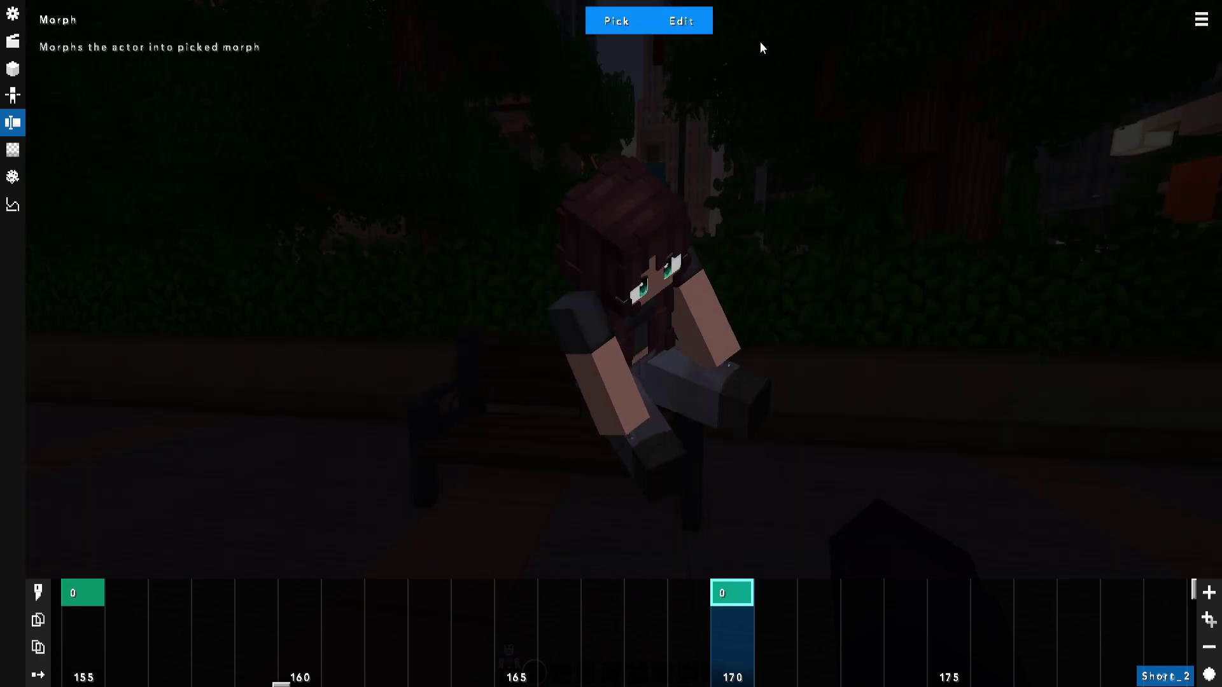
pyautogui.click(1207, 648)
# - Check the pose of the morph assigned to the tick 155 action
pyautogui.click(93, 593)
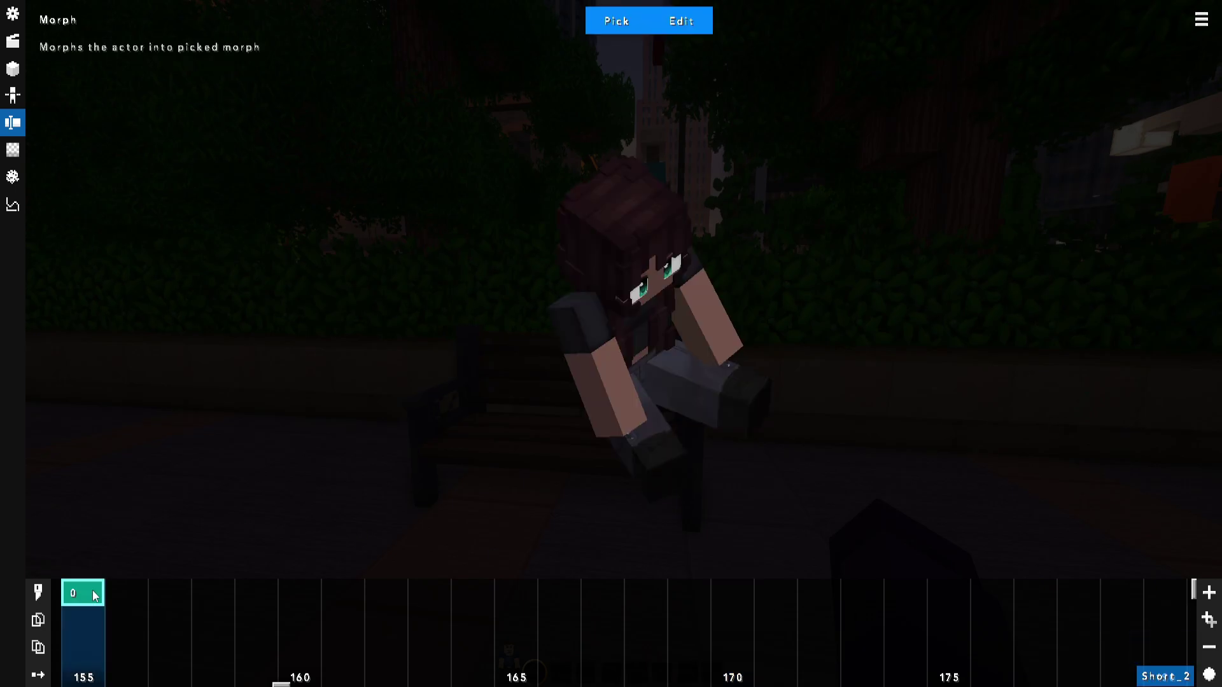
pyautogui.click(697, 19)
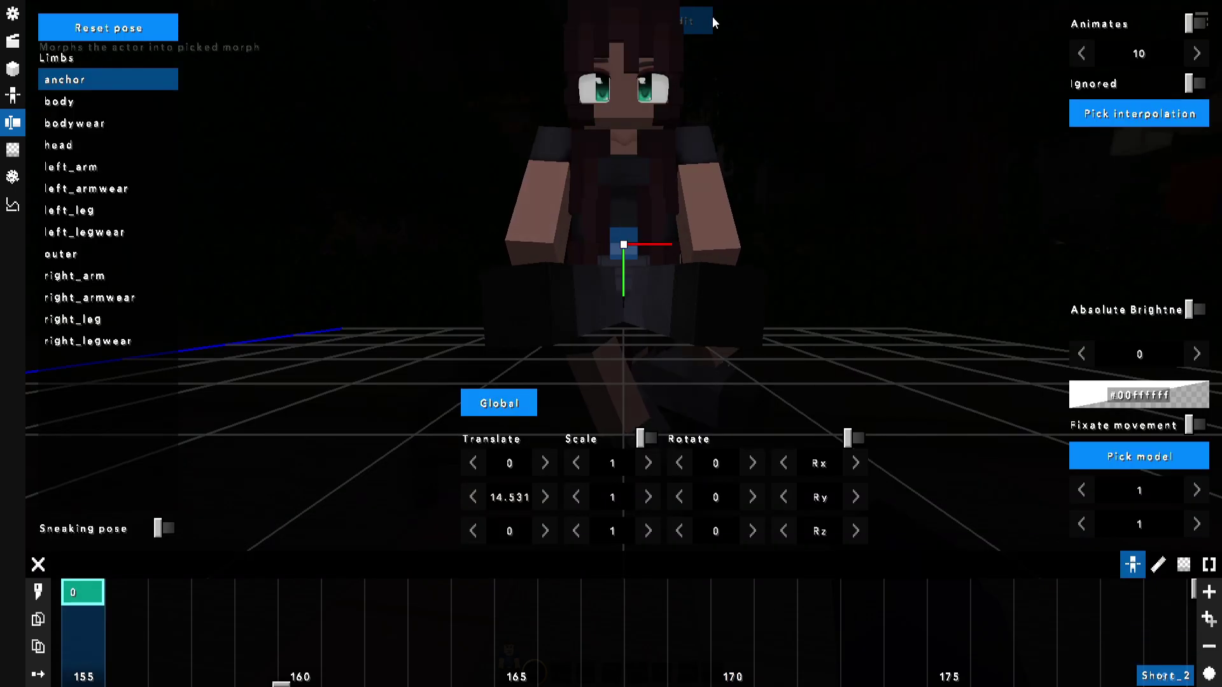
pyautogui.press('Escape')
# - Add a Morph action at tick 170, assign the recently used brown-haired seated Short_2 morph, and open it for editing
pyautogui.click(738, 617)
pyautogui.click(1209, 592)
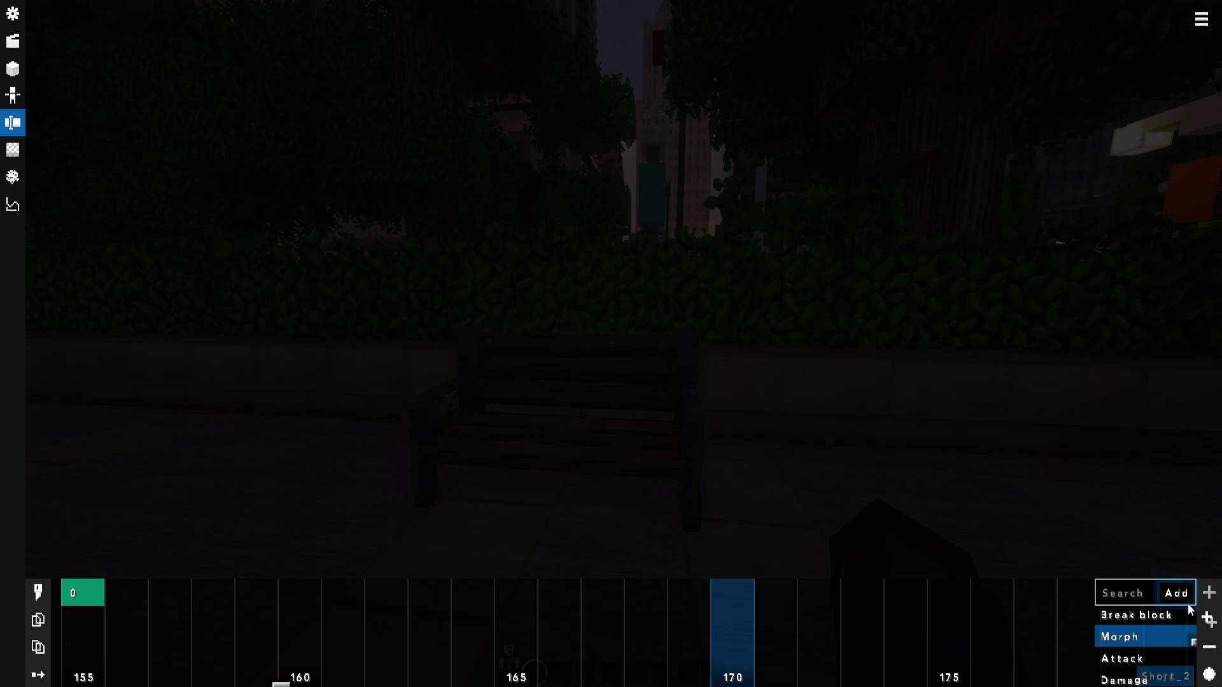
pyautogui.click(1119, 637)
pyautogui.click(599, 21)
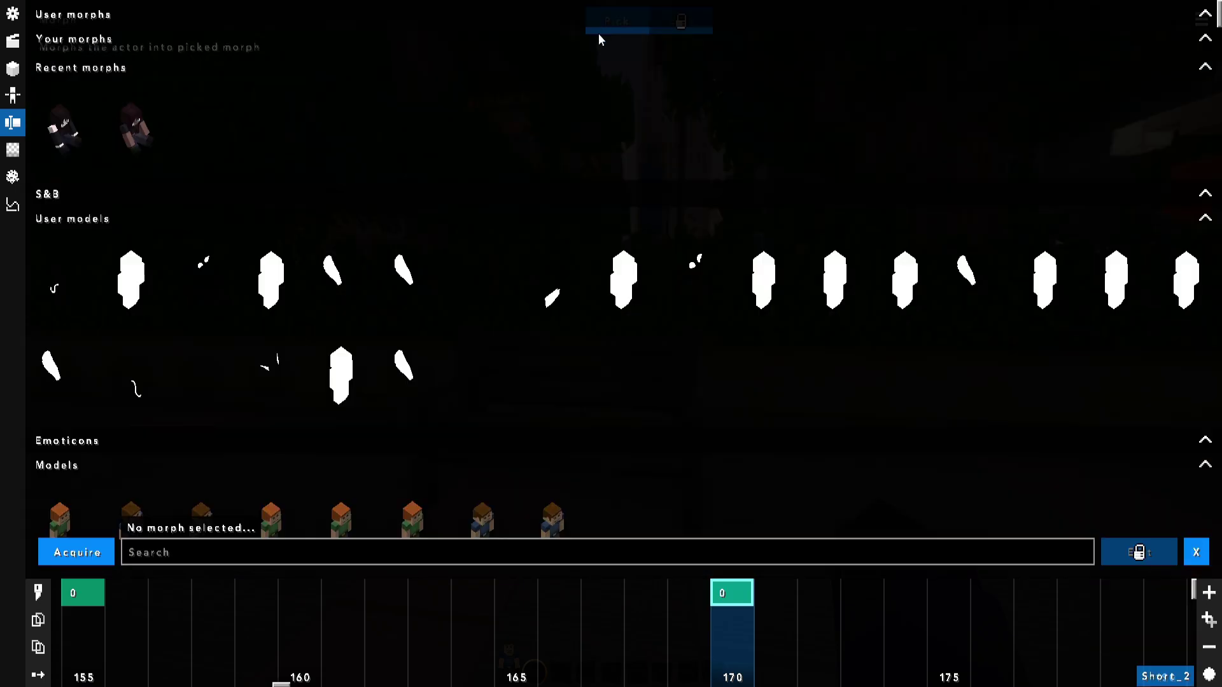
pyautogui.click(157, 139)
pyautogui.click(1115, 551)
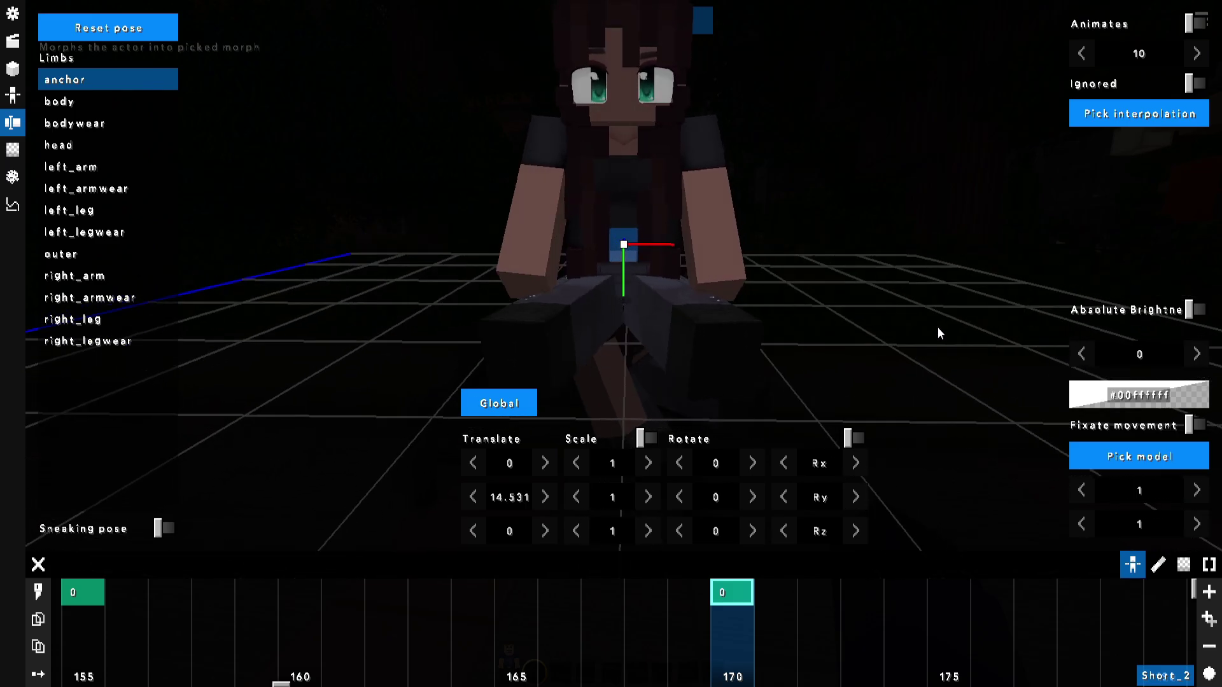
# - Raise the left_arm limb of the tick 170 morph by rotating it to X -151, Y 12, Z -29
pyautogui.click(86, 166)
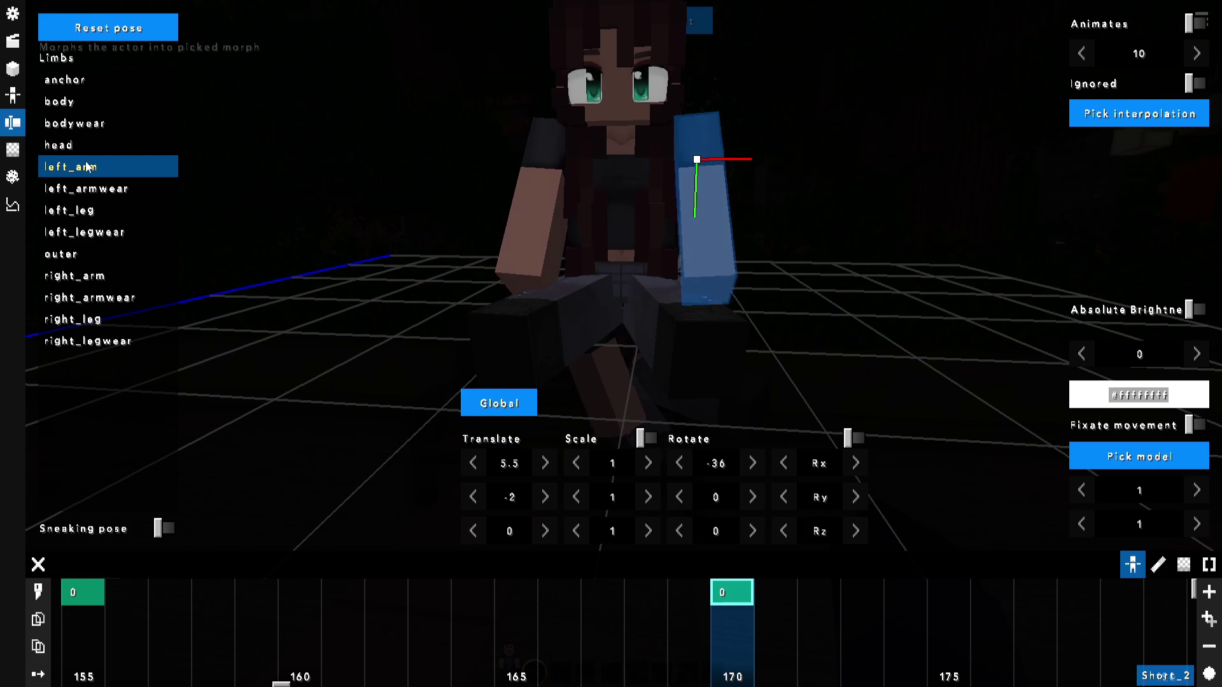
pyautogui.click(90, 278)
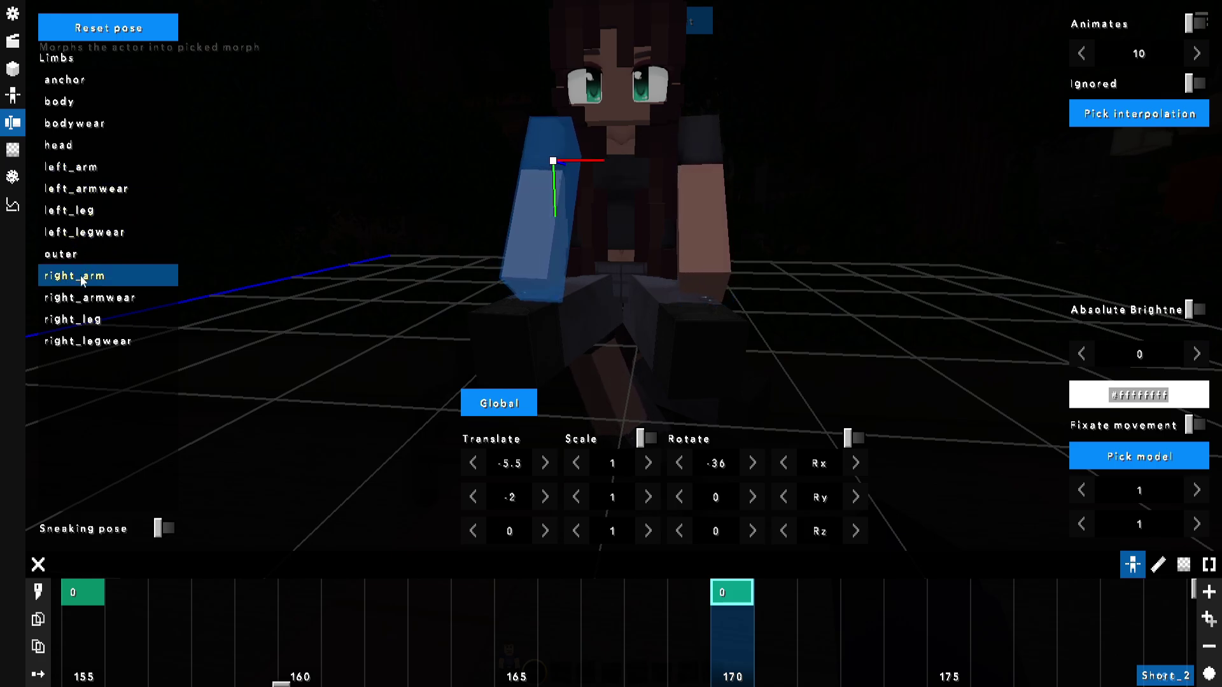
pyautogui.click(84, 167)
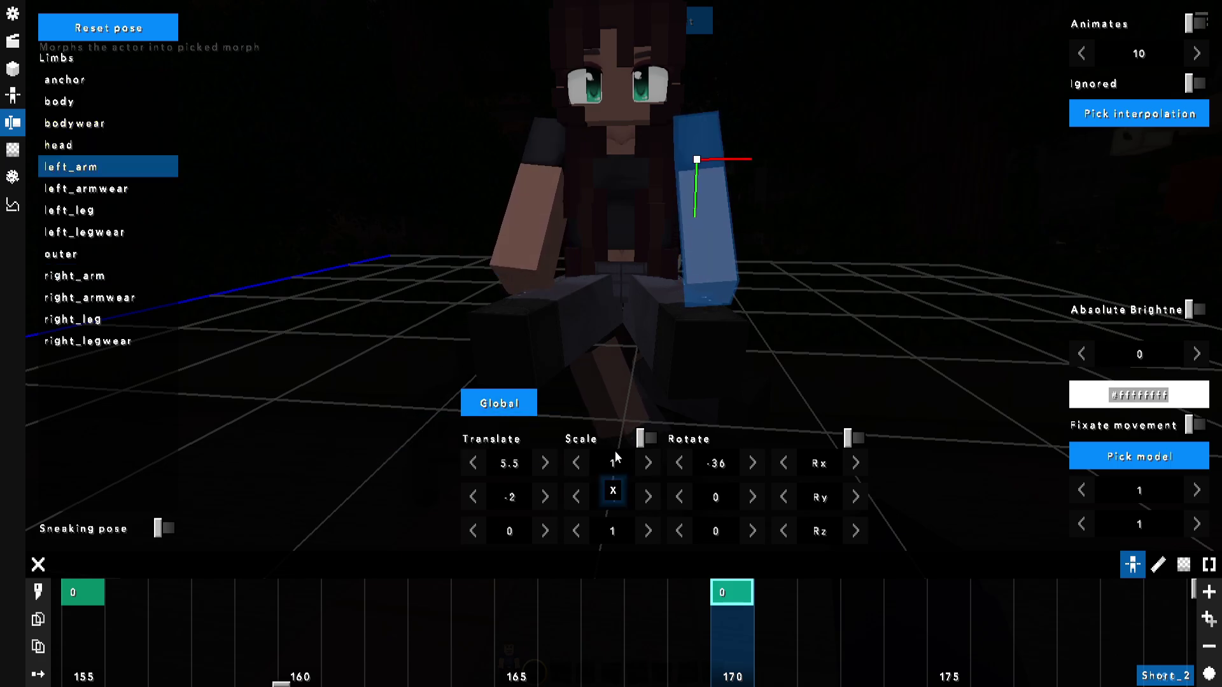
pyautogui.moveTo(689, 467); pyautogui.dragTo(568, 463)
pyautogui.moveTo(710, 502); pyautogui.dragTo(664, 532)
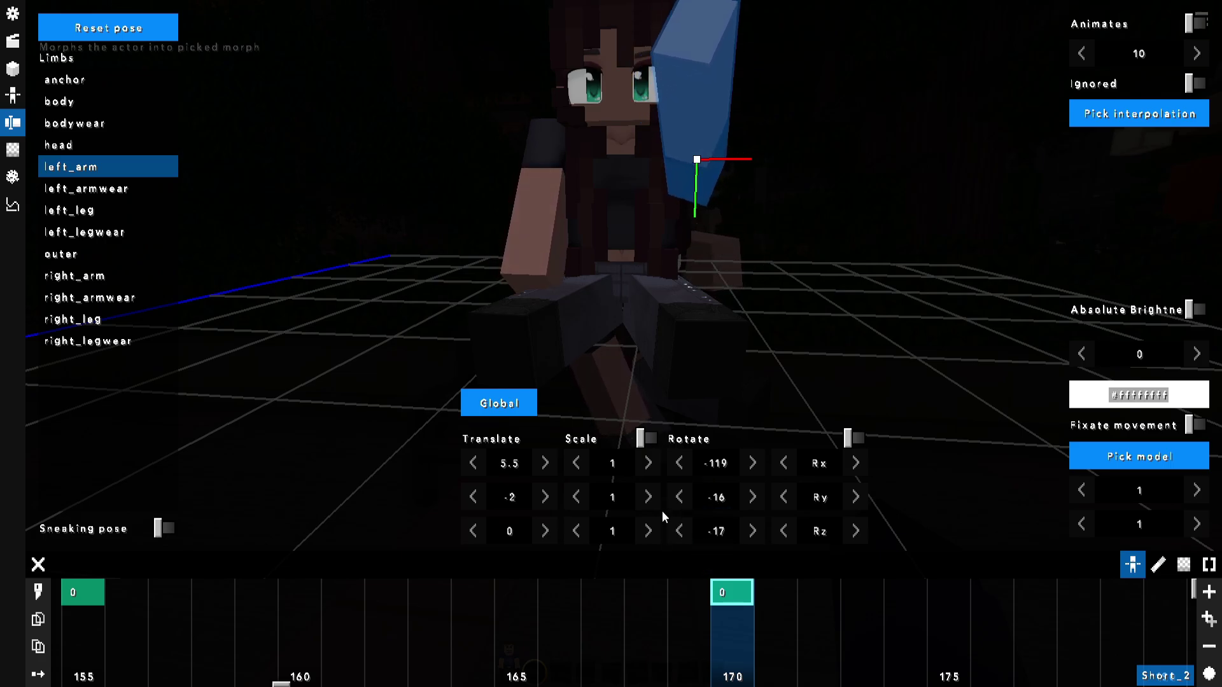
pyautogui.moveTo(693, 463); pyautogui.dragTo(650, 496)
pyautogui.moveTo(679, 531); pyautogui.dragTo(750, 506)
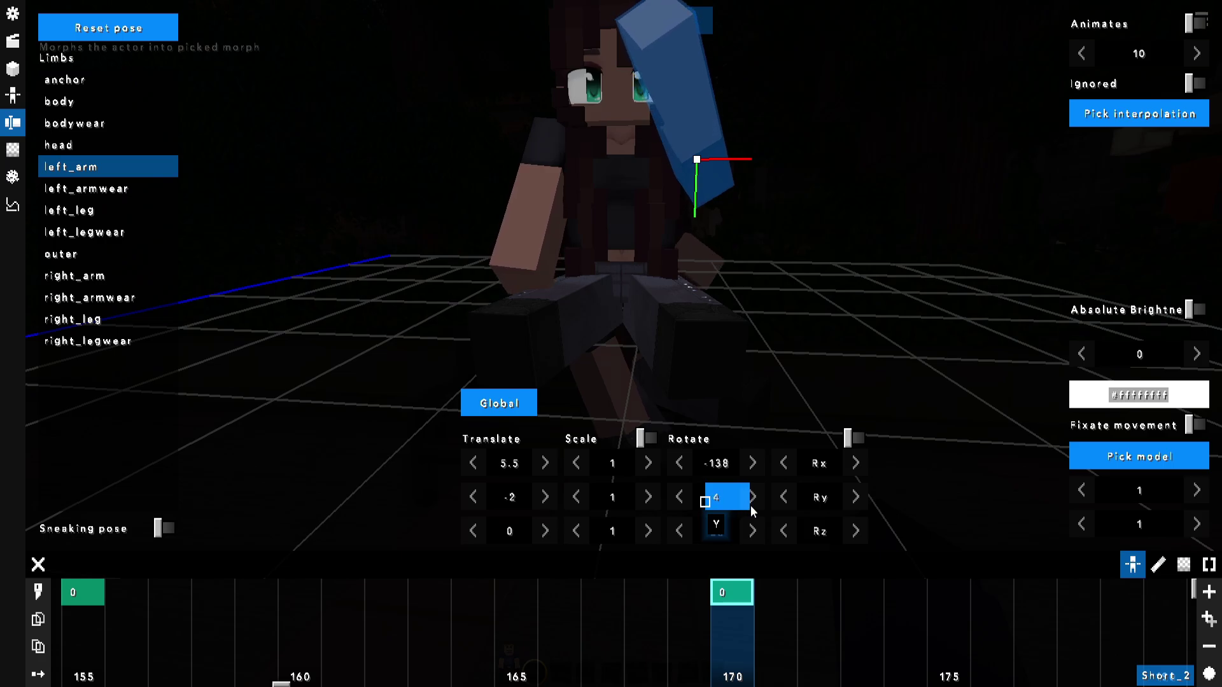
pyautogui.moveTo(700, 462); pyautogui.dragTo(622, 523)
# - Refine the raised left_arm's rotation to X -154, Y -18, Z -4 so the hand sits beside the head
pyautogui.moveTo(665, 165); pyautogui.dragTo(654, 227, button='middle')
pyautogui.scroll(3, 655, 228)
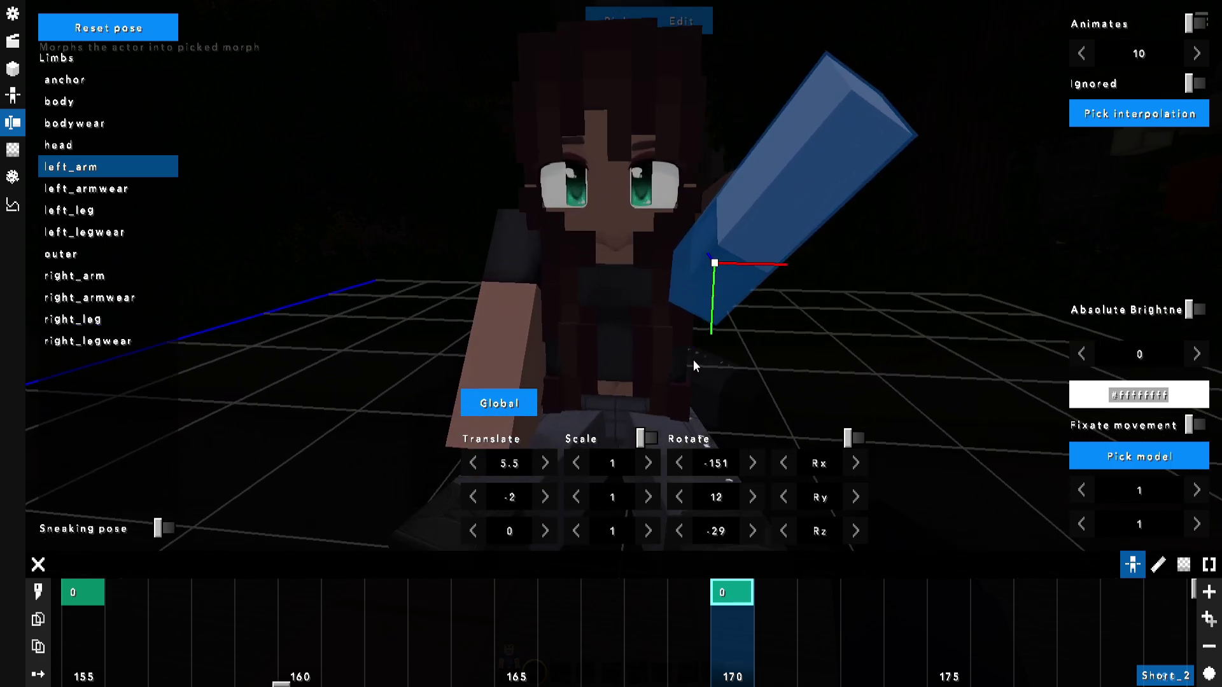
pyautogui.moveTo(759, 245); pyautogui.dragTo(772, 254)
pyautogui.moveTo(771, 254); pyautogui.dragTo(758, 273, button='middle')
pyautogui.moveTo(738, 498); pyautogui.dragTo(700, 494)
pyautogui.moveTo(753, 523); pyautogui.dragTo(789, 525)
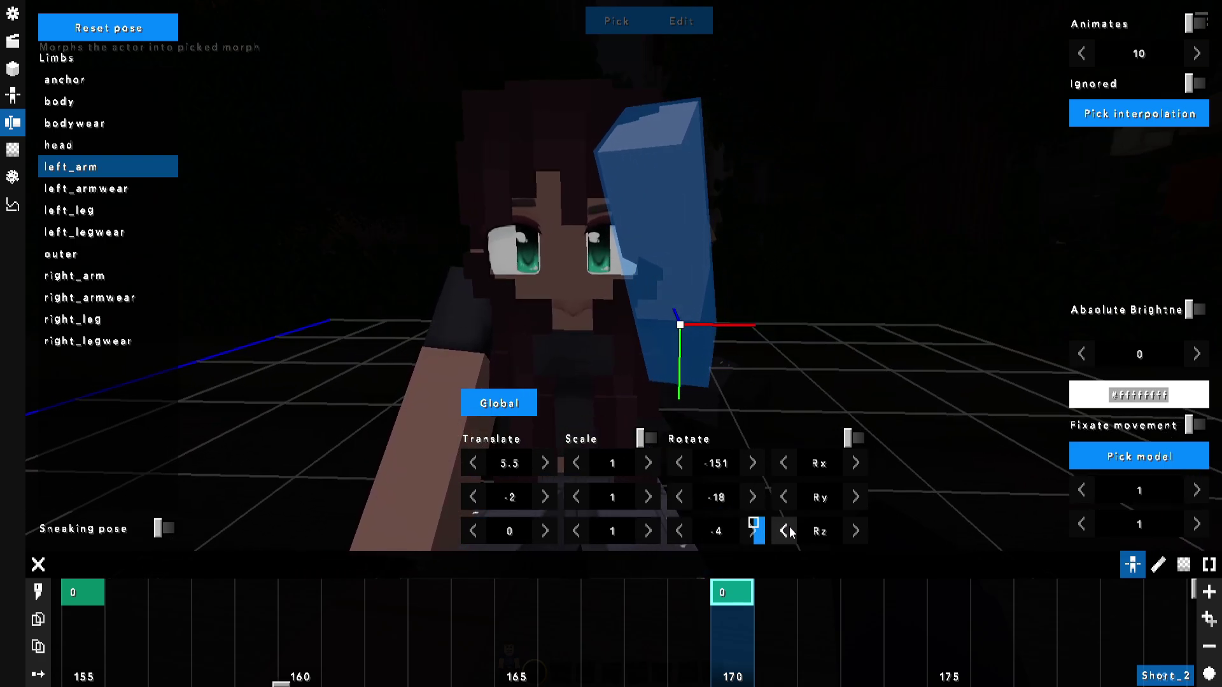
pyautogui.moveTo(747, 463)
pyautogui.mouseDown()
pyautogui.moveTo(773, 466)
pyautogui.moveTo(741, 472)
pyautogui.mouseUp()
# - Enable animation on the tick 170 morph with a duration of 16 and Back In/out interpolation
pyautogui.click(1189, 28)
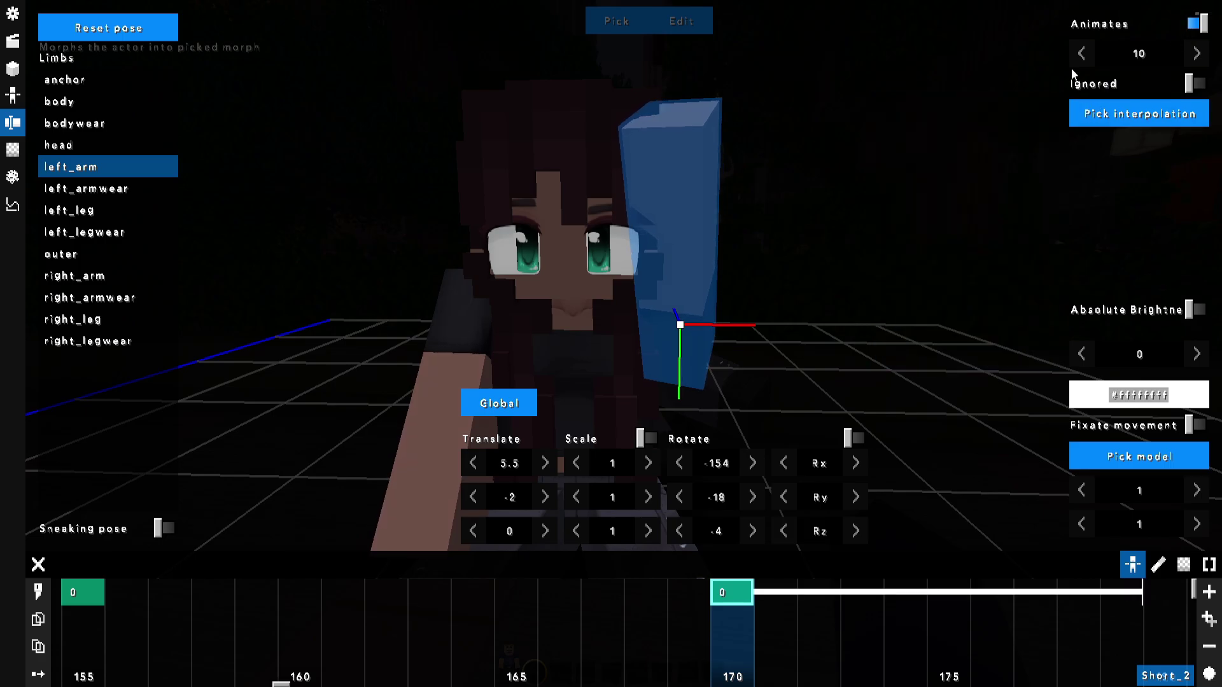
pyautogui.moveTo(1086, 56); pyautogui.dragTo(1091, 56)
pyautogui.click(1132, 113)
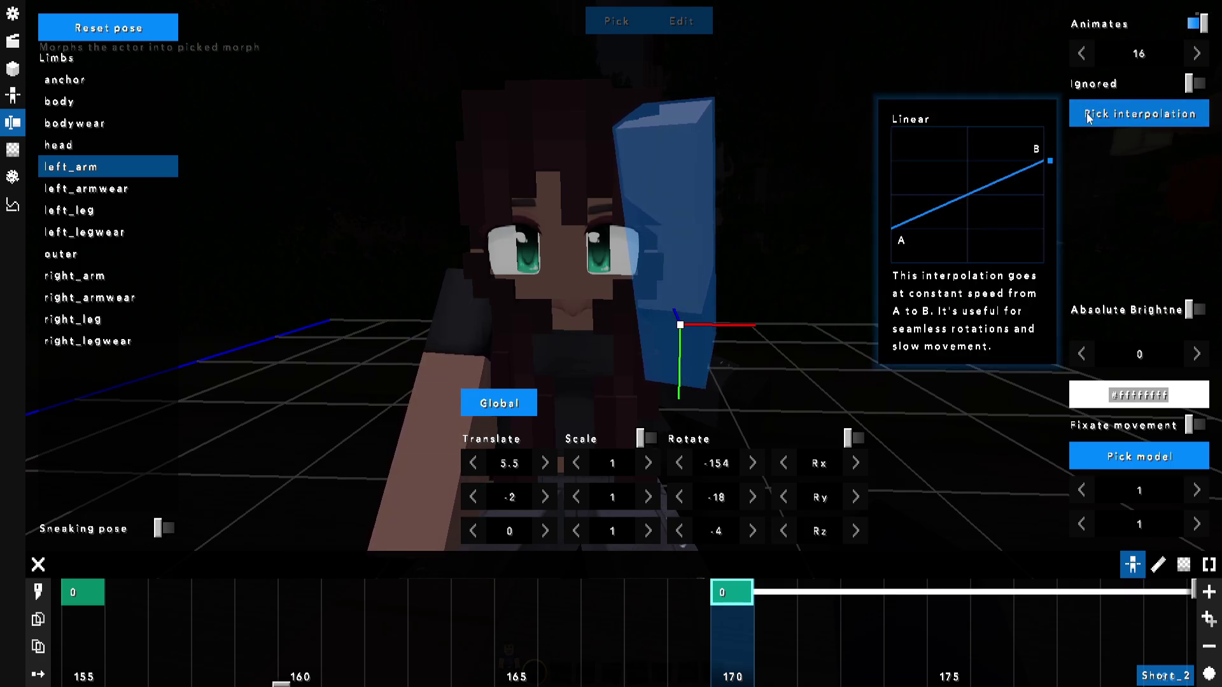
pyautogui.scroll(-4, 1120, 148)
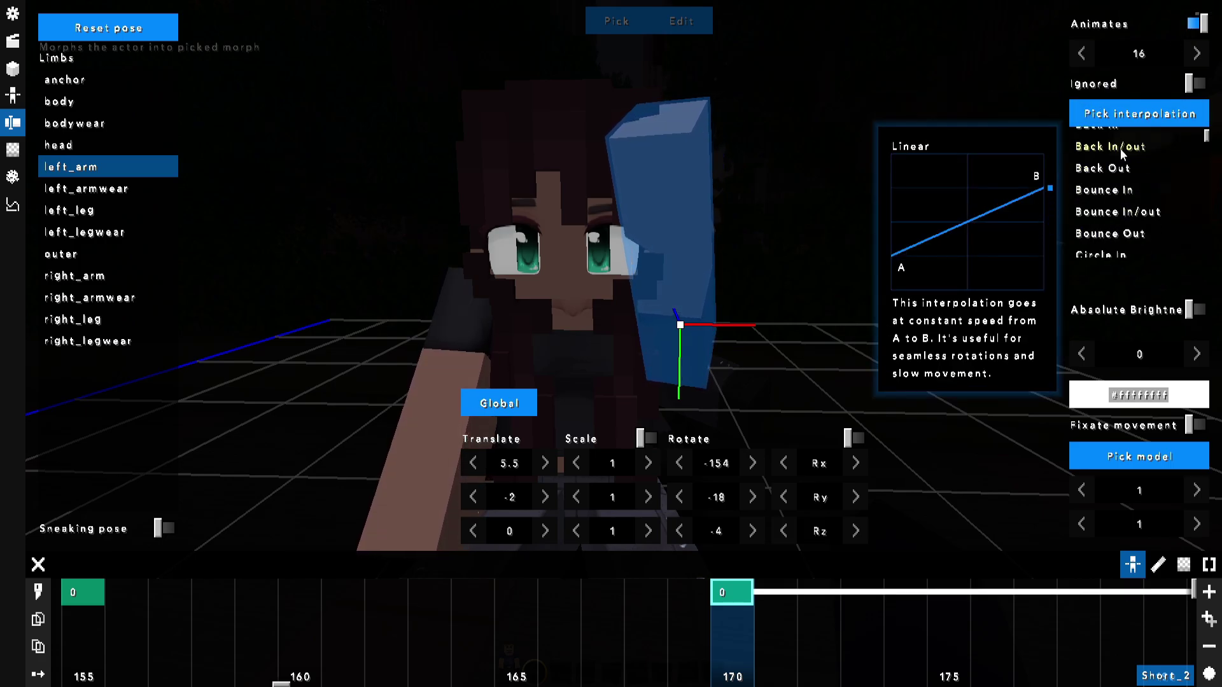
pyautogui.moveTo(1208, 151)
pyautogui.mouseDown()
pyautogui.moveTo(1187, 255)
pyautogui.moveTo(1189, 135)
pyautogui.mouseUp()
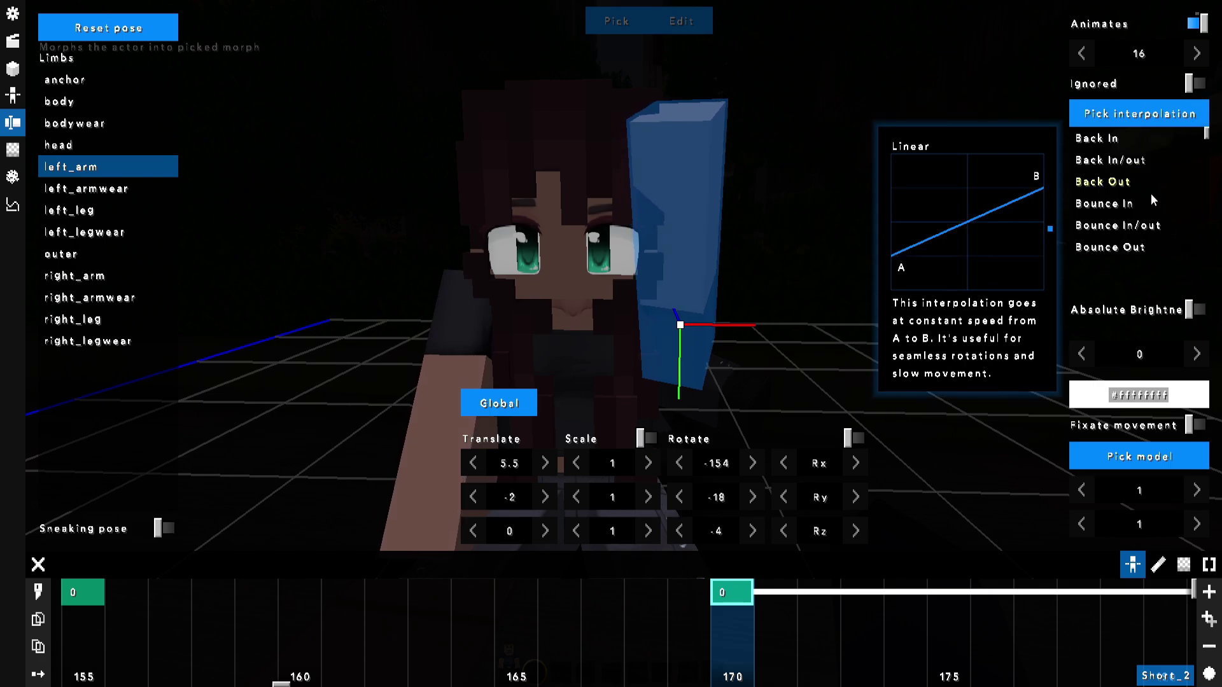
pyautogui.click(1137, 163)
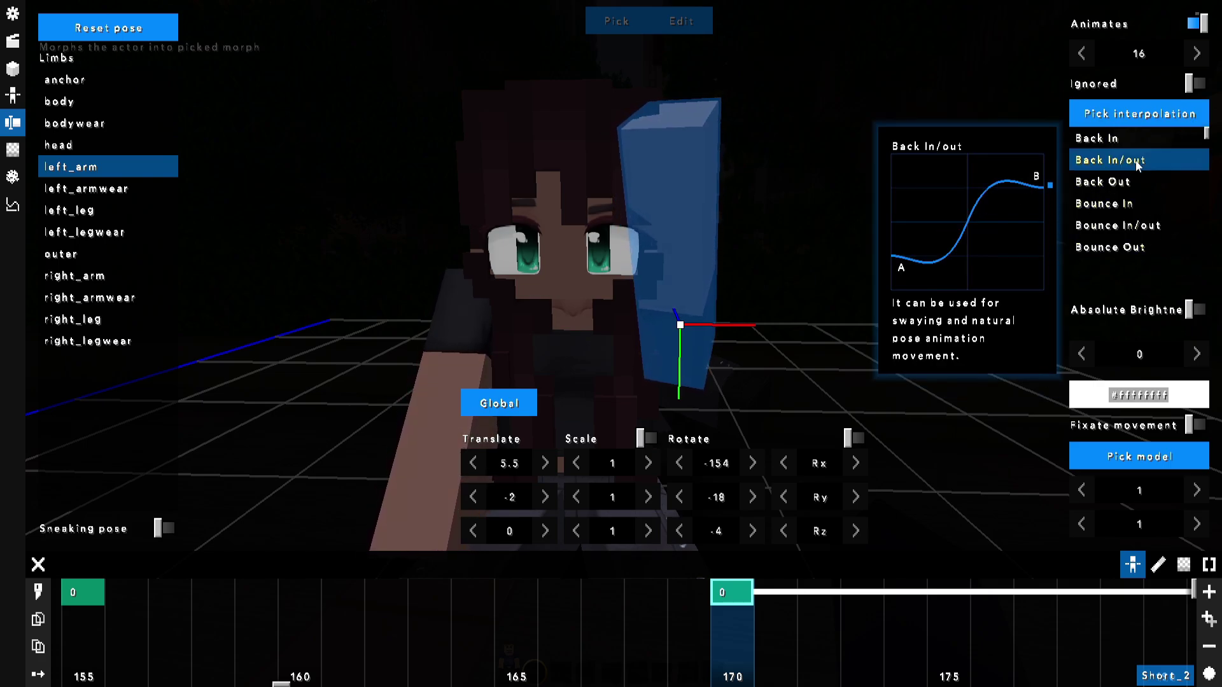
# - Compare the Bounce In and Back In interpolation curves and return to Back In/out
pyautogui.click(1107, 203)
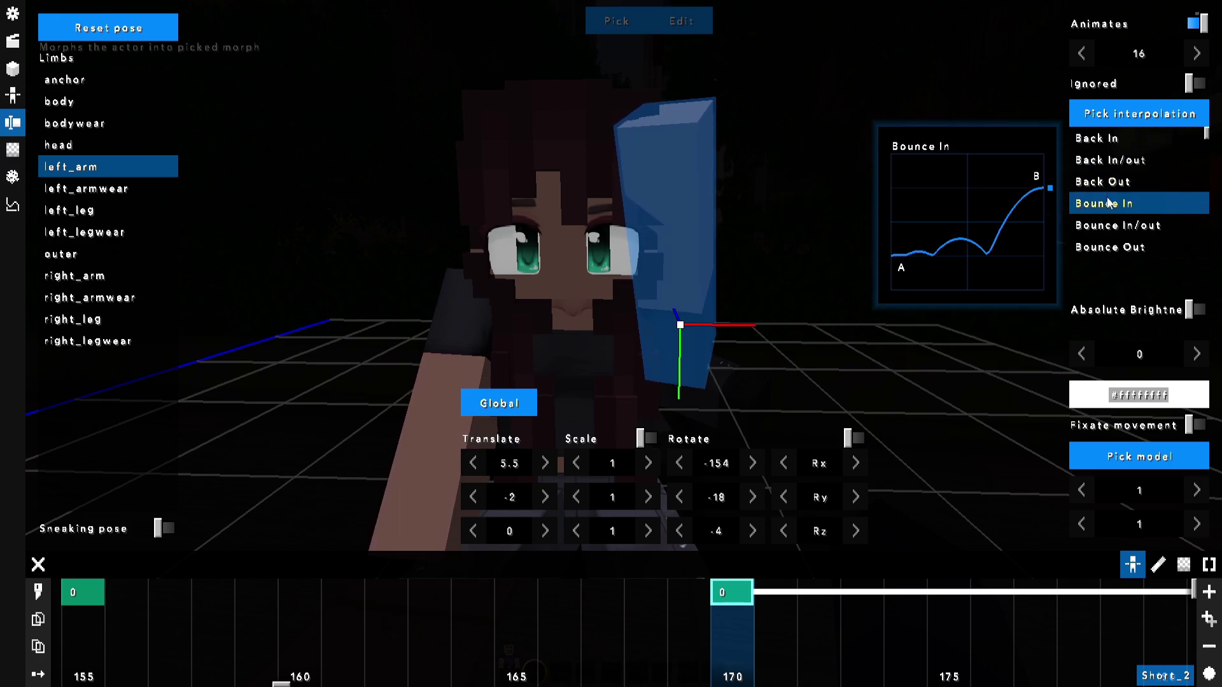
pyautogui.click(1107, 161)
pyautogui.click(1101, 139)
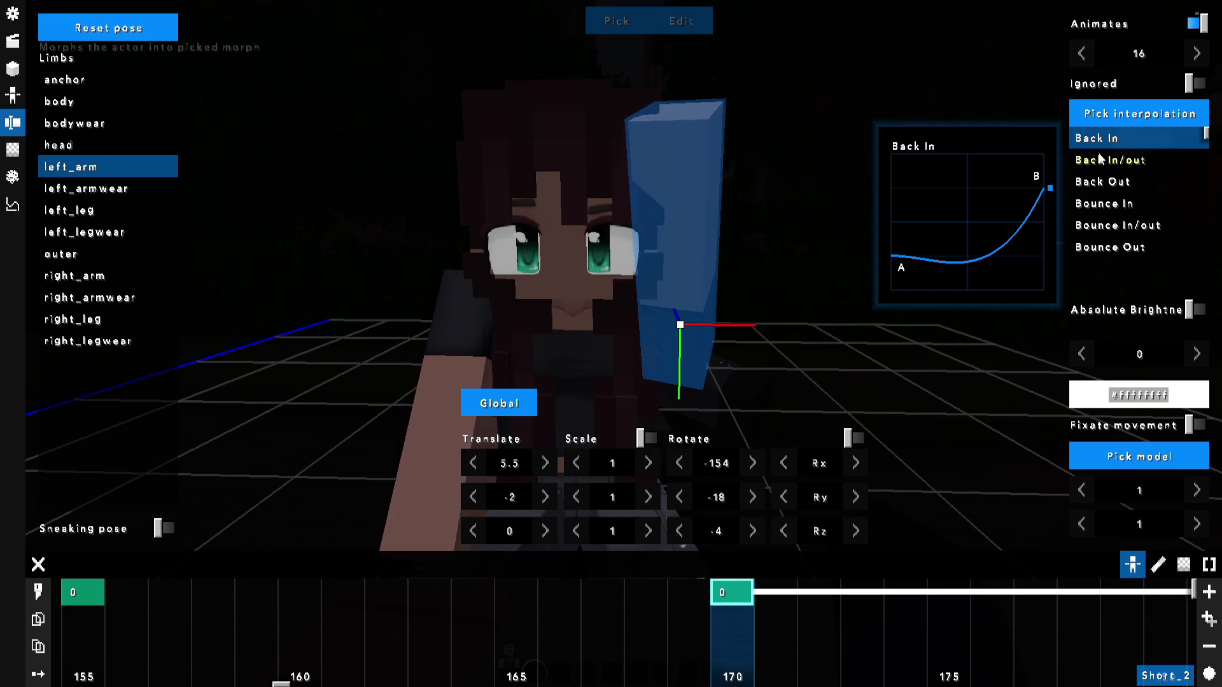
pyautogui.click(1101, 159)
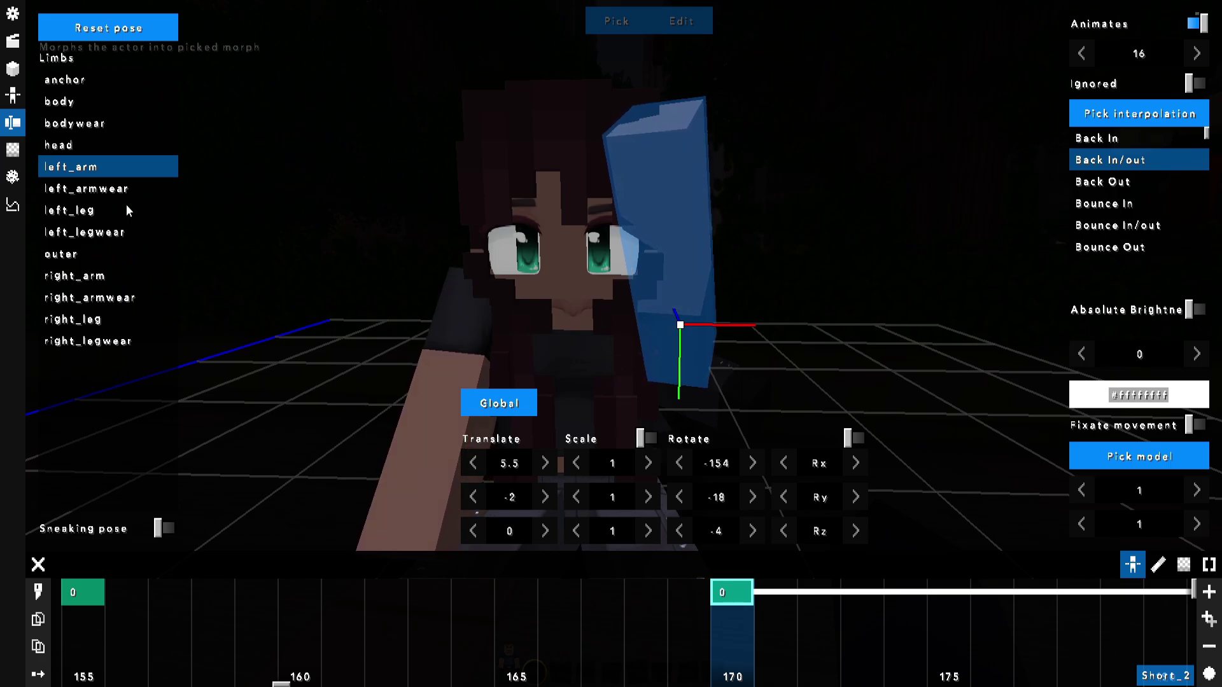
# - Tilt the head to rotation X 8, Y -6, Z 6, and readjust the left_arm's rotation around it with X at -139
pyautogui.click(70, 144)
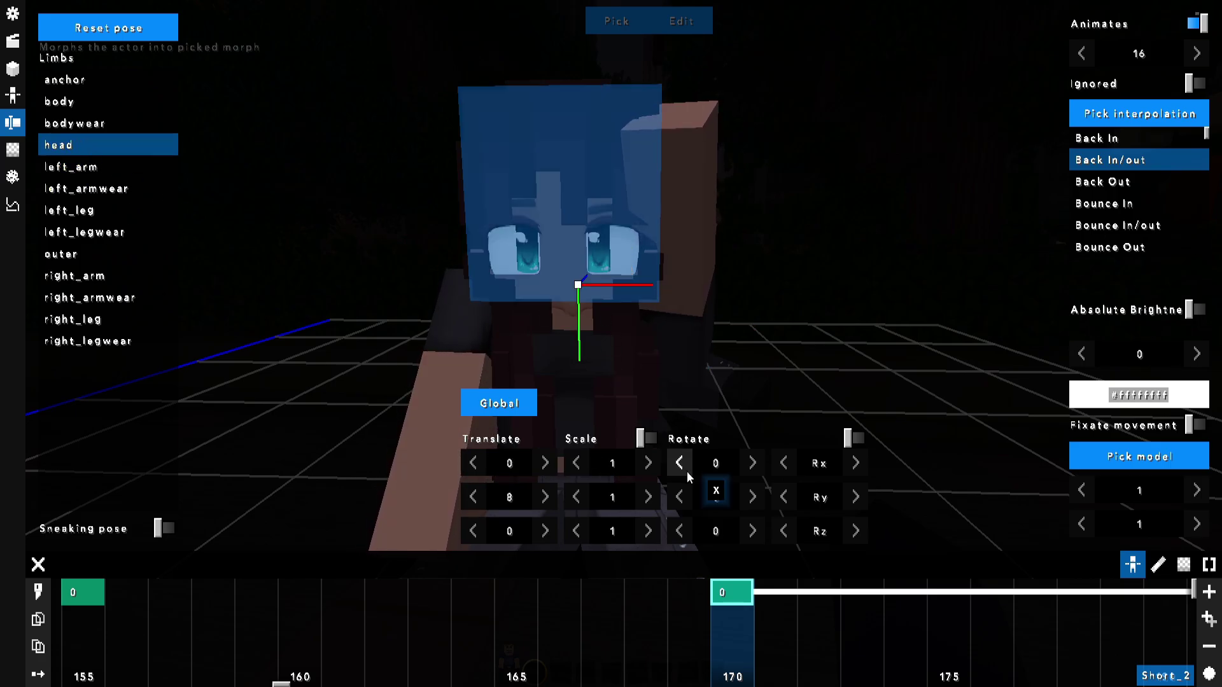
pyautogui.moveTo(685, 472); pyautogui.dragTo(702, 518)
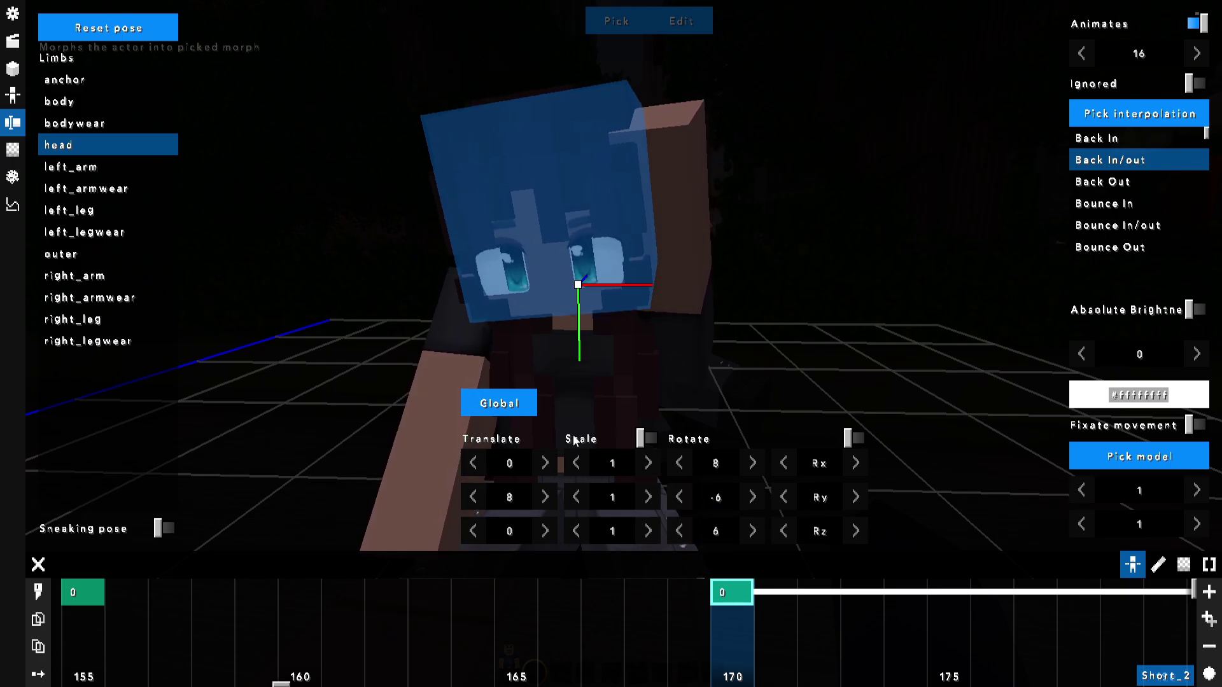
pyautogui.click(84, 277)
pyautogui.click(83, 168)
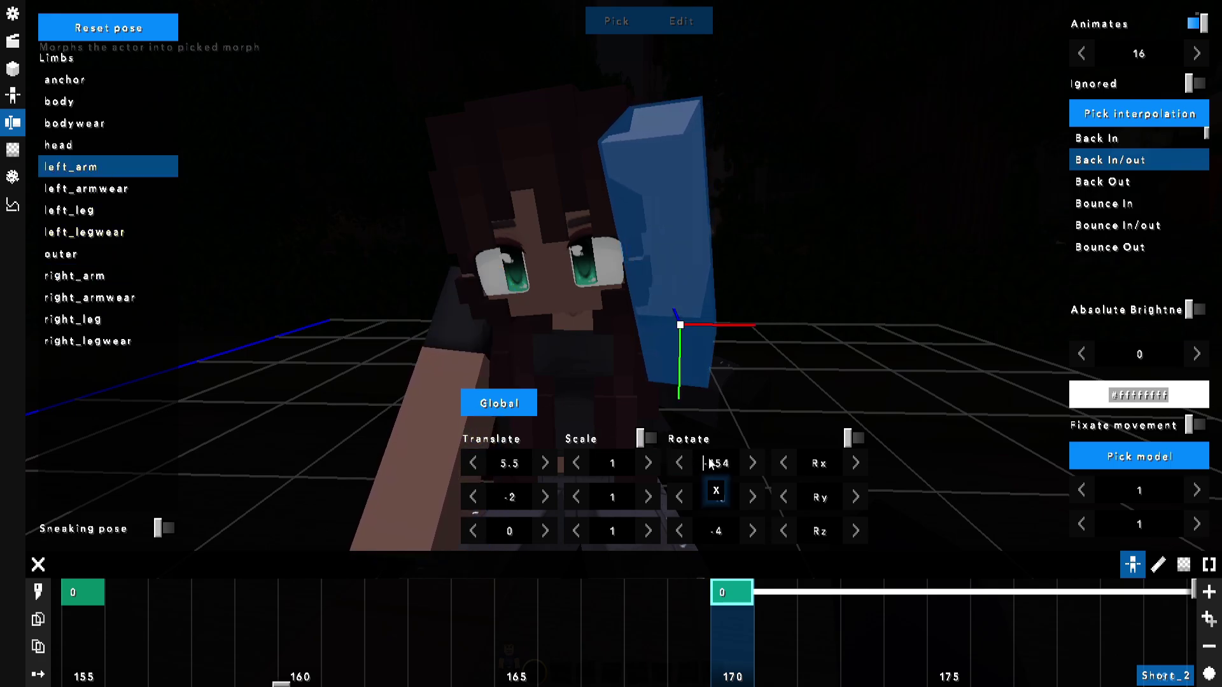
pyautogui.moveTo(708, 458); pyautogui.dragTo(709, 491)
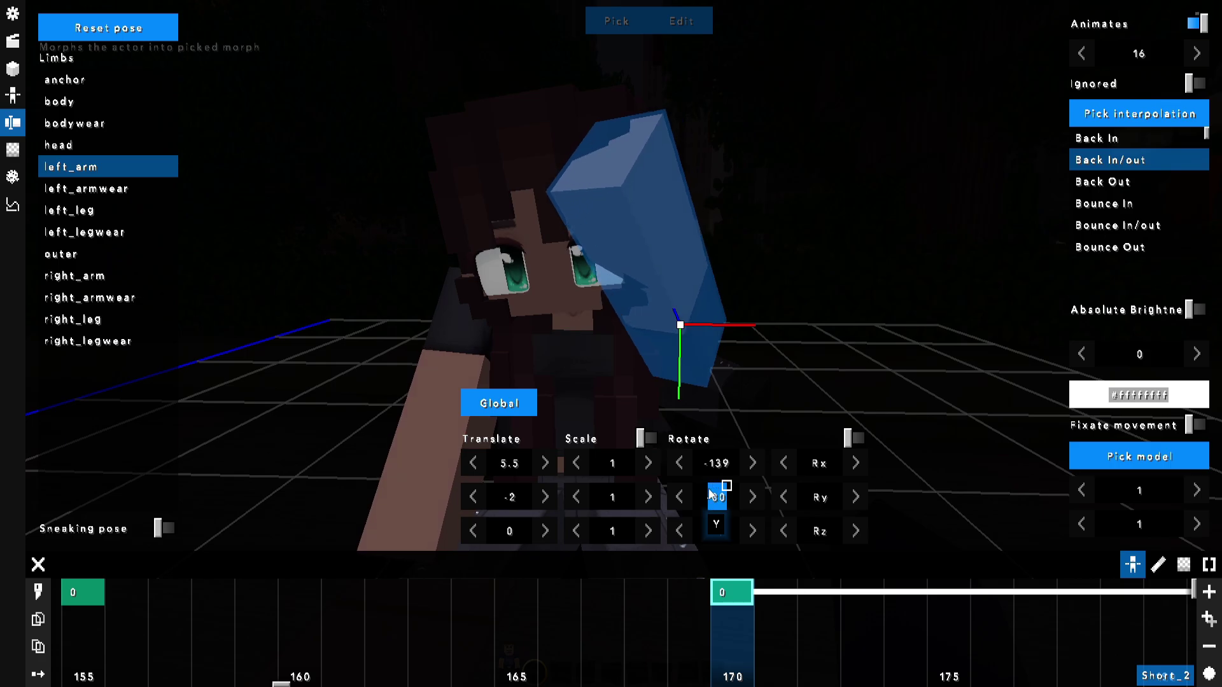
pyautogui.moveTo(716, 537); pyautogui.dragTo(694, 531)
pyautogui.moveTo(635, 280); pyautogui.dragTo(681, 278)
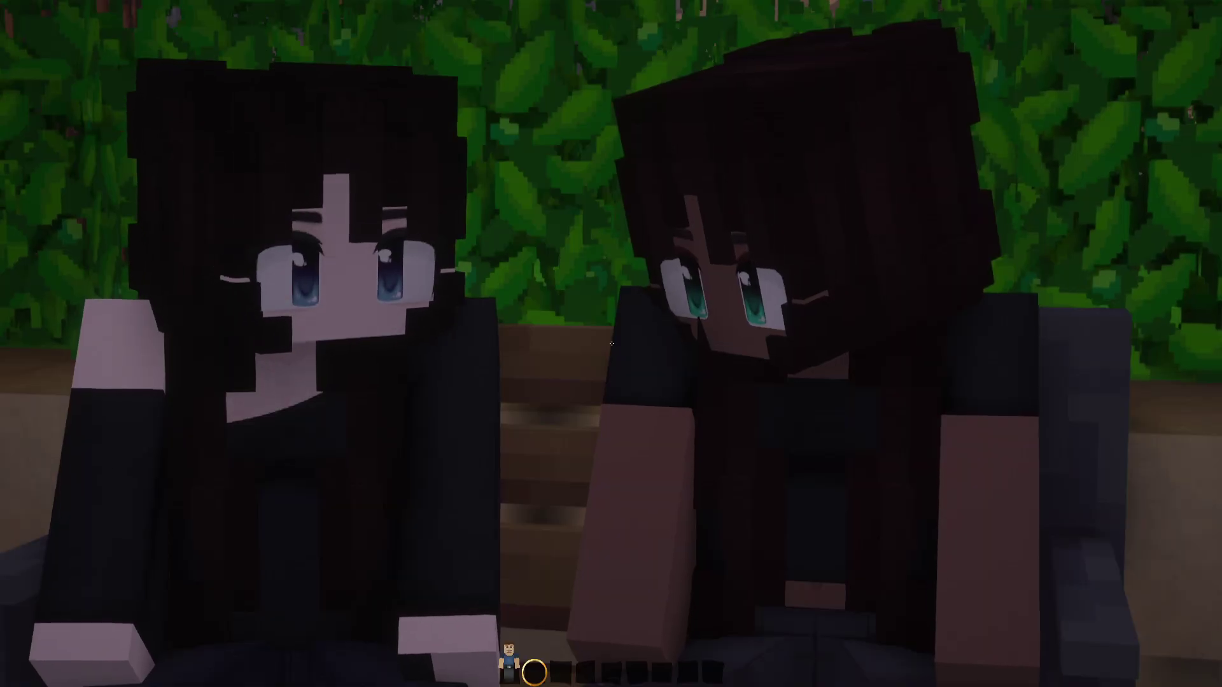
# - Reopen the recording editor after the scene preview and move the animated tick 170 morph action to tick 215
pyautogui.press('F1')
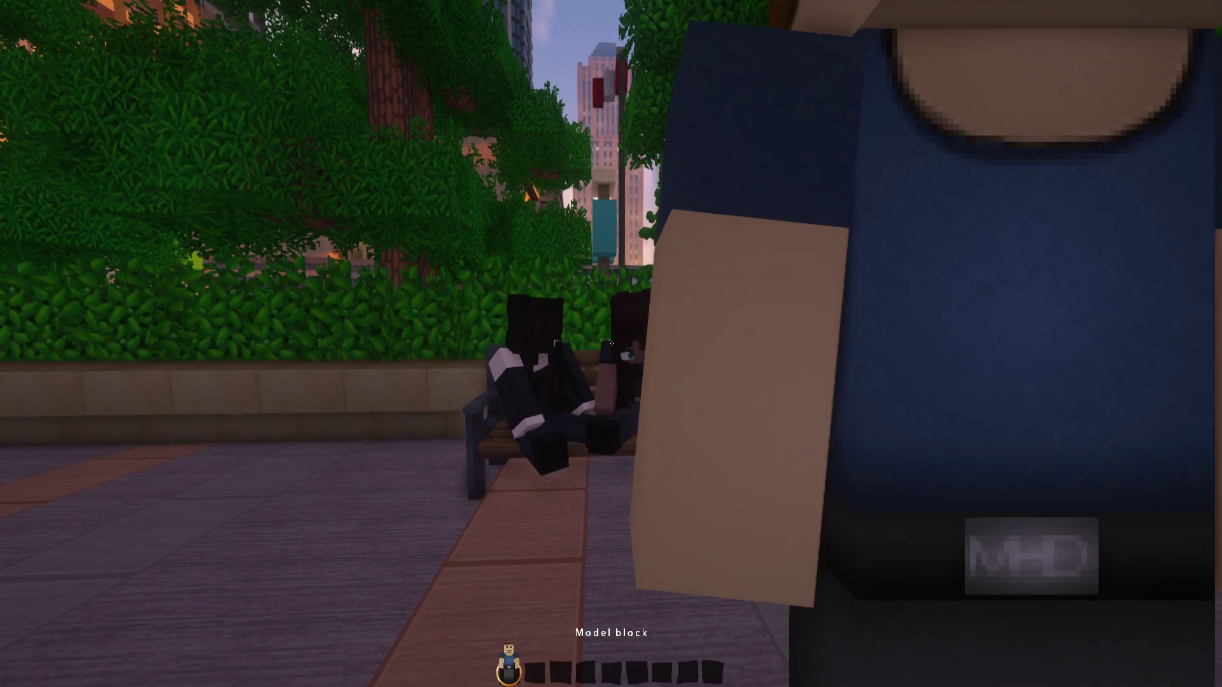
pyautogui.scroll(-2, 611, 344)
pyautogui.press('0')
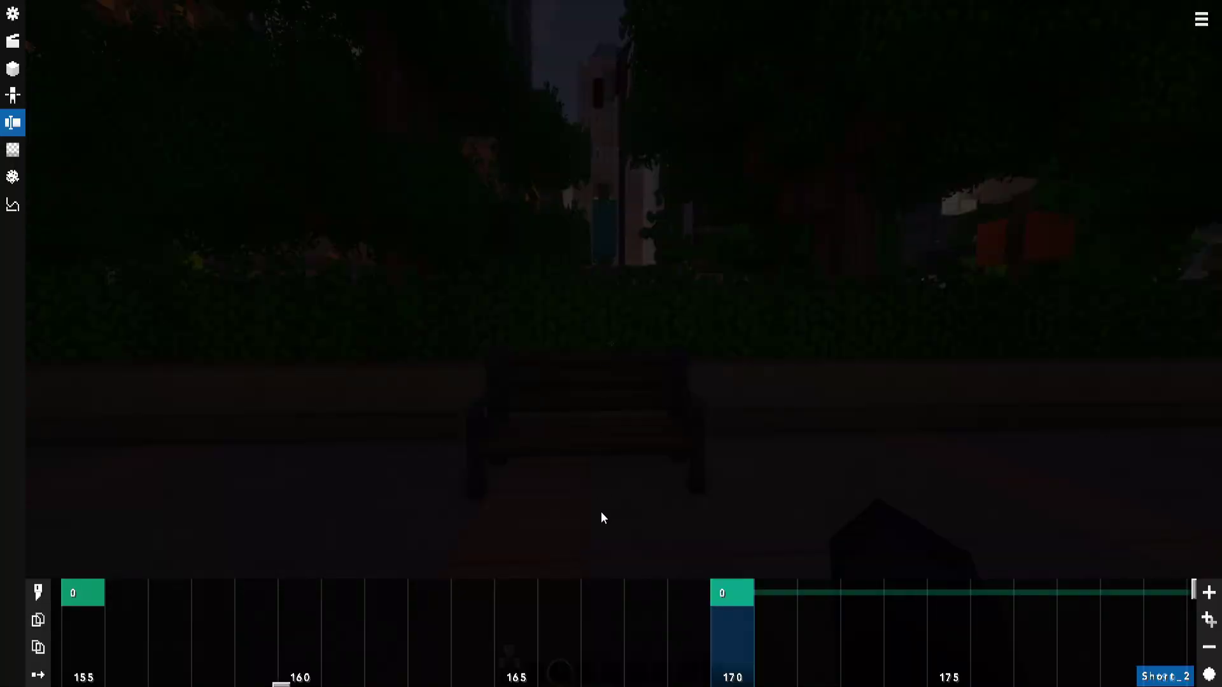
pyautogui.scroll(-8, 796, 613)
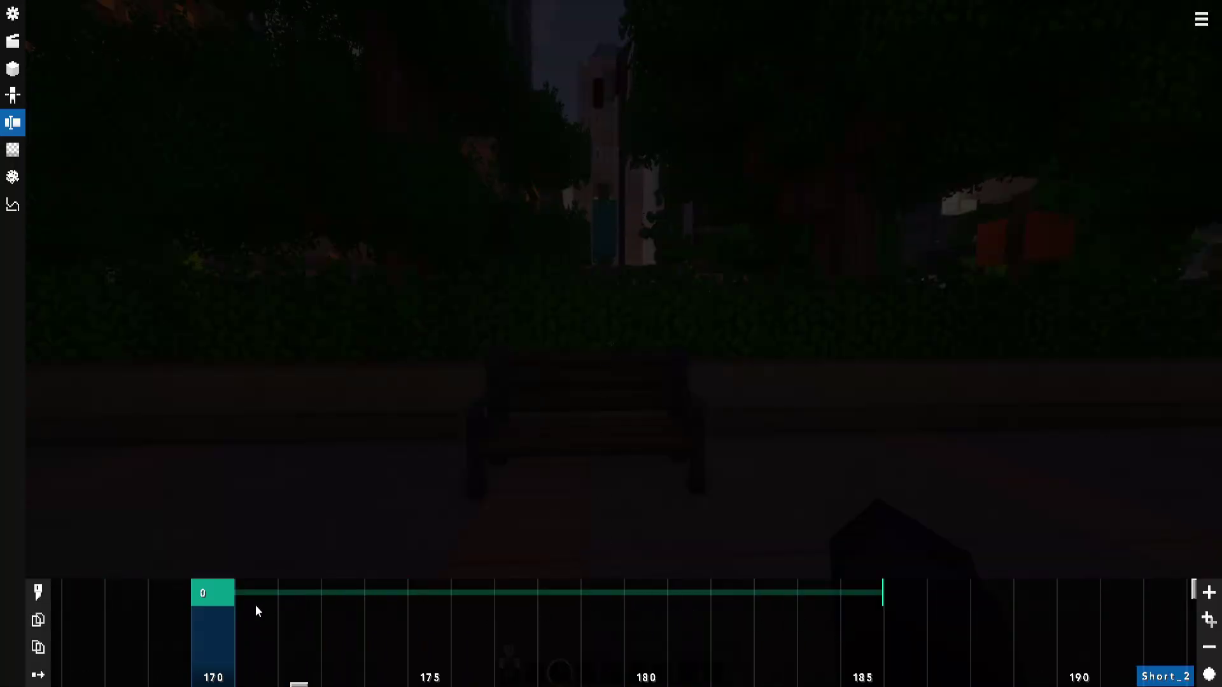
pyautogui.click(260, 606)
pyautogui.moveTo(260, 605); pyautogui.dragTo(875, 627)
pyautogui.scroll(12, 742, 680)
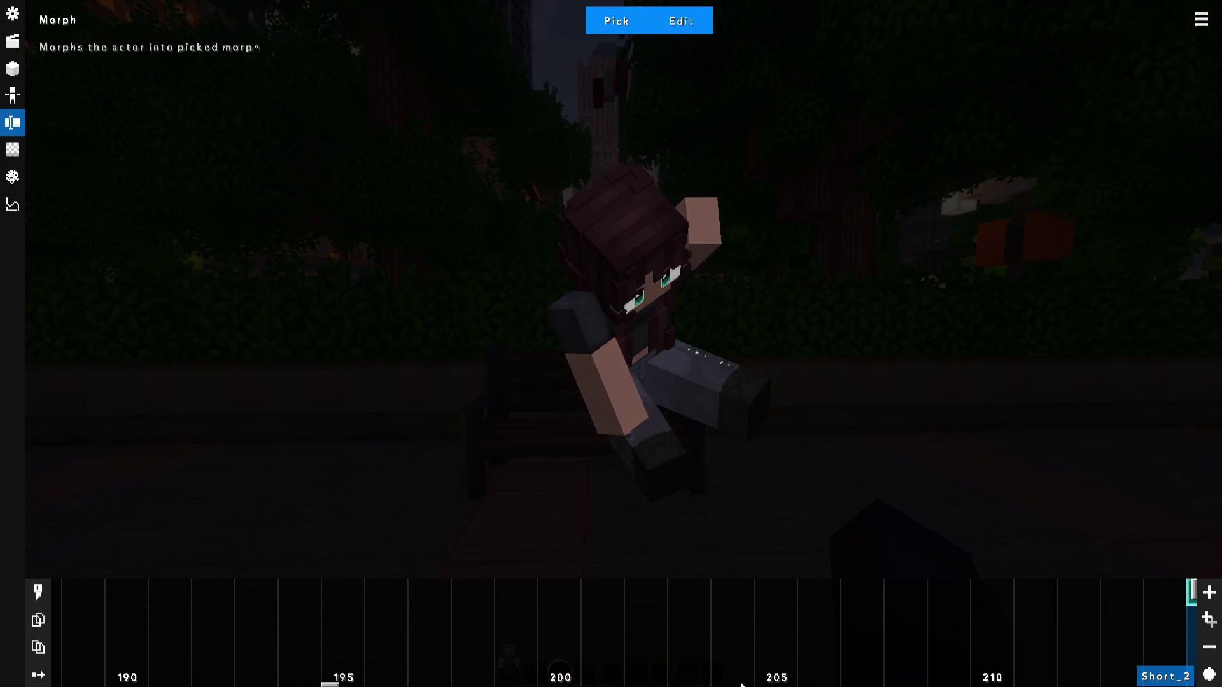
# - Move the initial seated morph action from tick 155 to tick 201 and return to the scene
pyautogui.scroll(15, 685, 611)
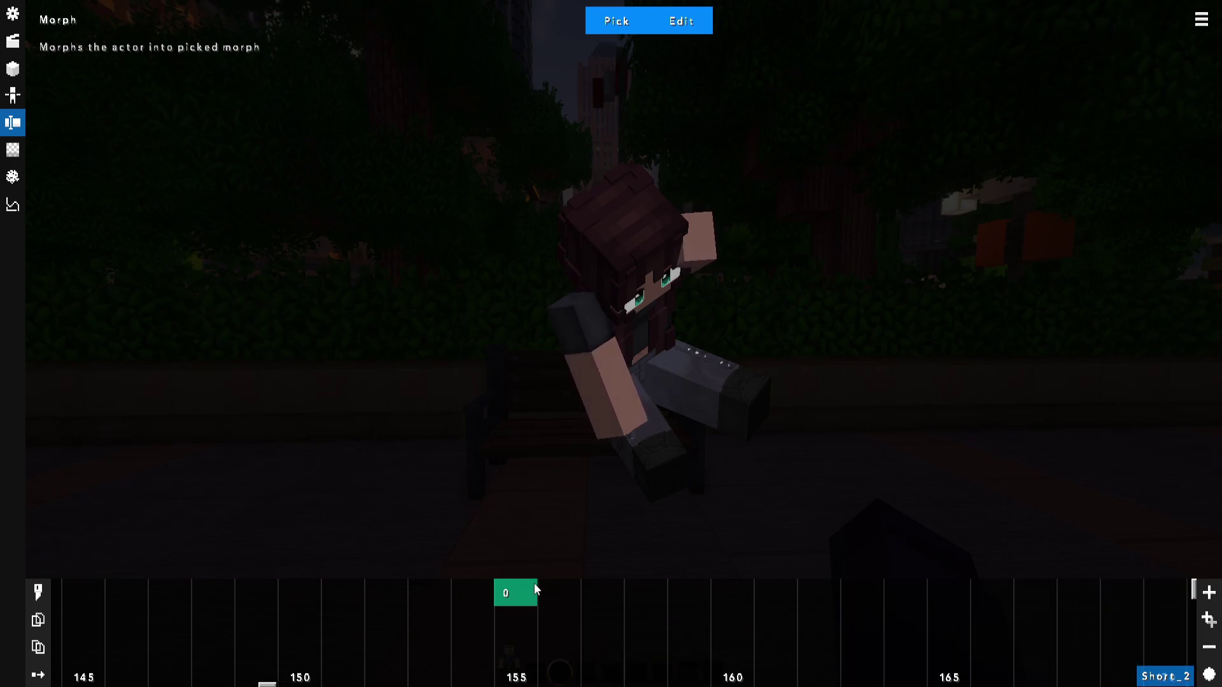
pyautogui.scroll(-20, 559, 585)
pyautogui.moveTo(535, 583); pyautogui.dragTo(323, 590)
pyautogui.scroll(2, 644, 594)
pyautogui.scroll(2, 529, 593)
pyautogui.scroll(-1, 255, 593)
pyautogui.press('Escape')
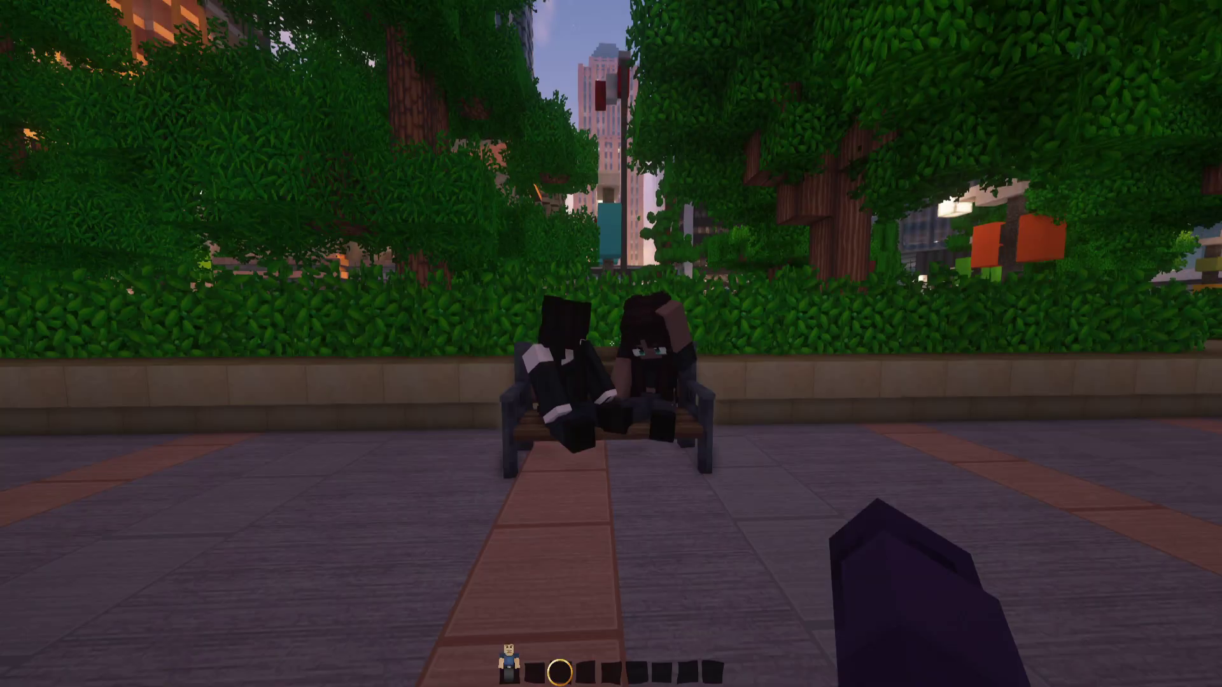
# - Reopen the recording editor and move the animated arm-raise morph action from tick 215 to tick 275
pyautogui.press('0')
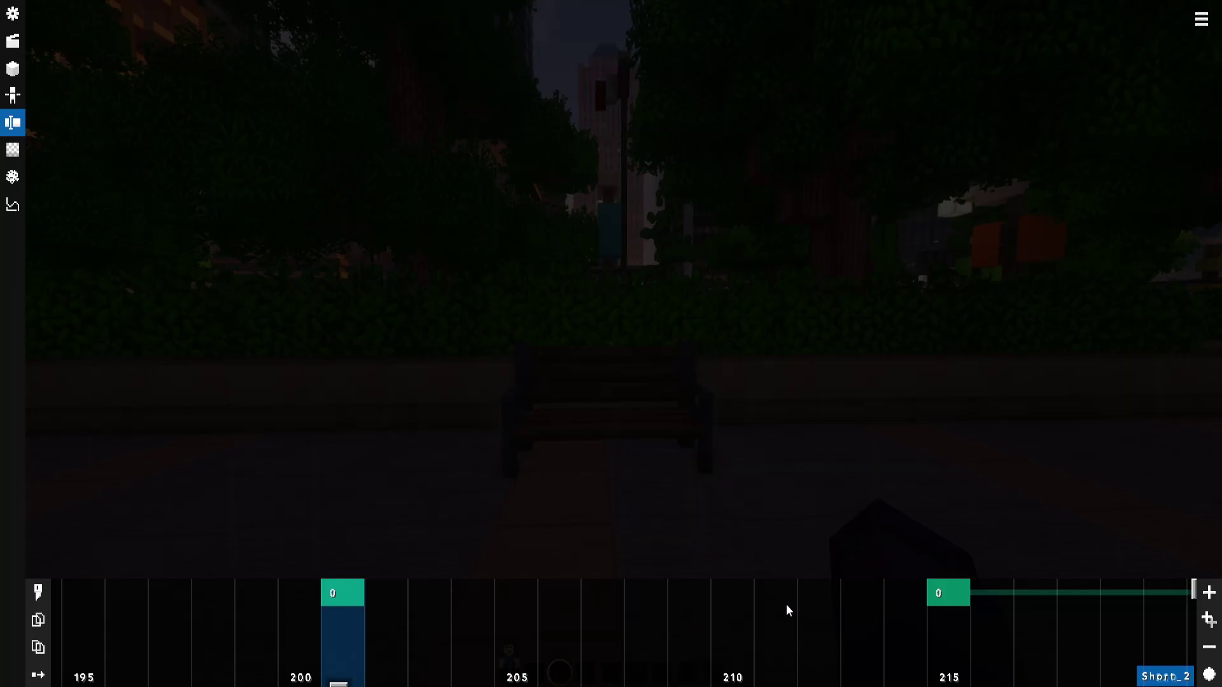
pyautogui.hscroll(2, 785, 605)
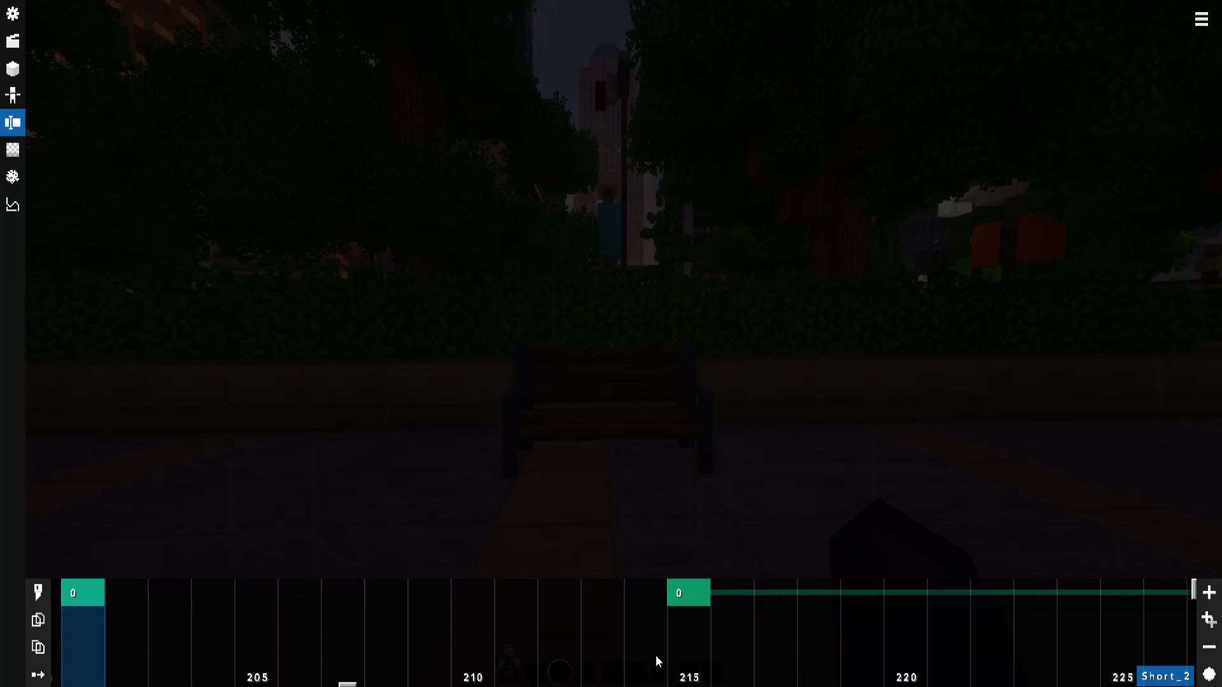
pyautogui.moveTo(706, 593); pyautogui.dragTo(505, 583)
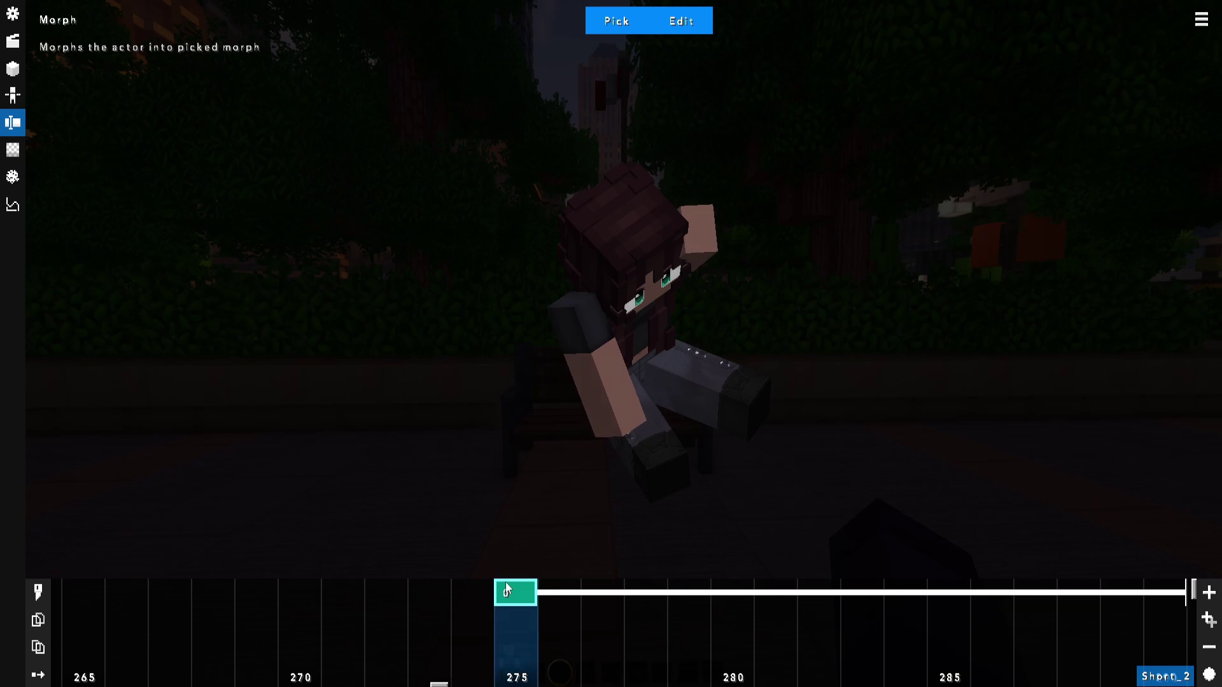
pyautogui.scroll(4, 506, 583)
pyautogui.scroll(10, 505, 582)
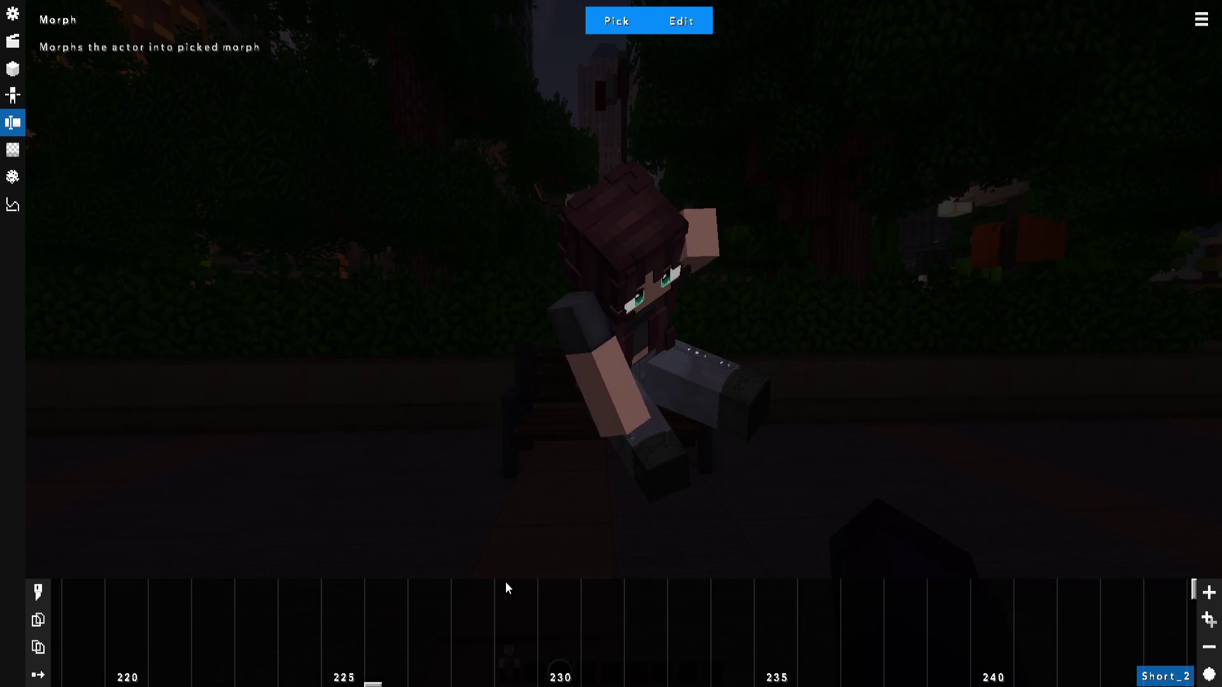
# - Return to the scene and zoom in on the two seated actors to preview the arm-raise animation
pyautogui.press('Escape')
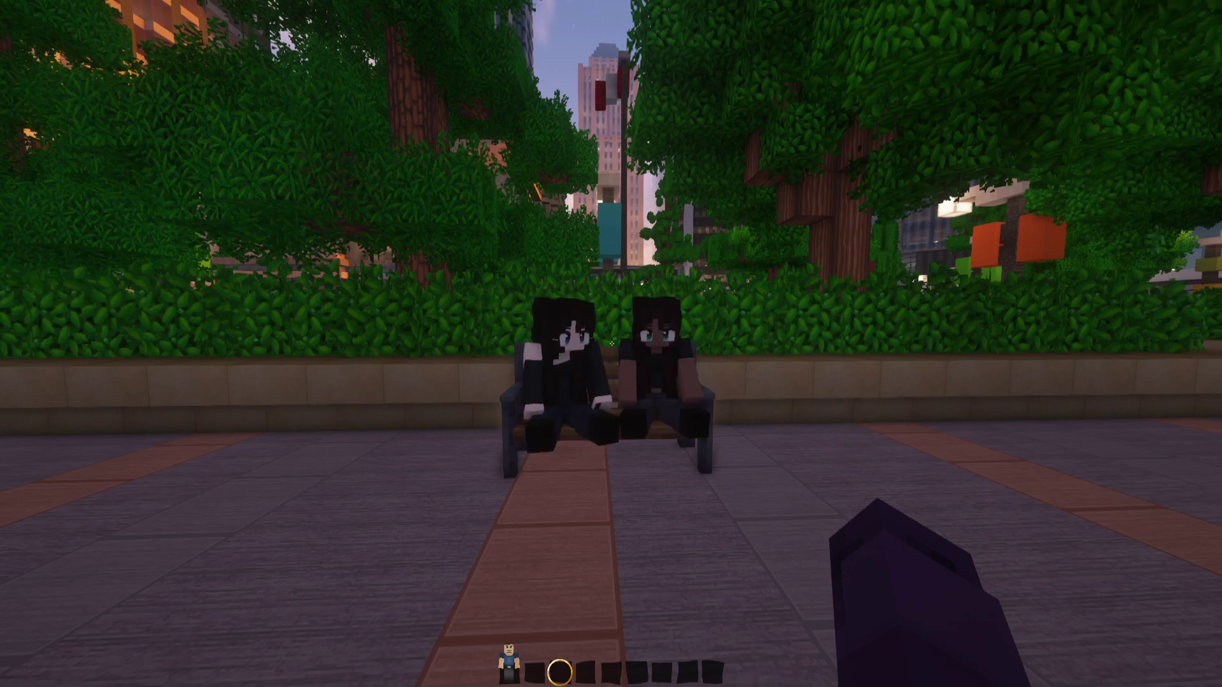
pyautogui.press('a')
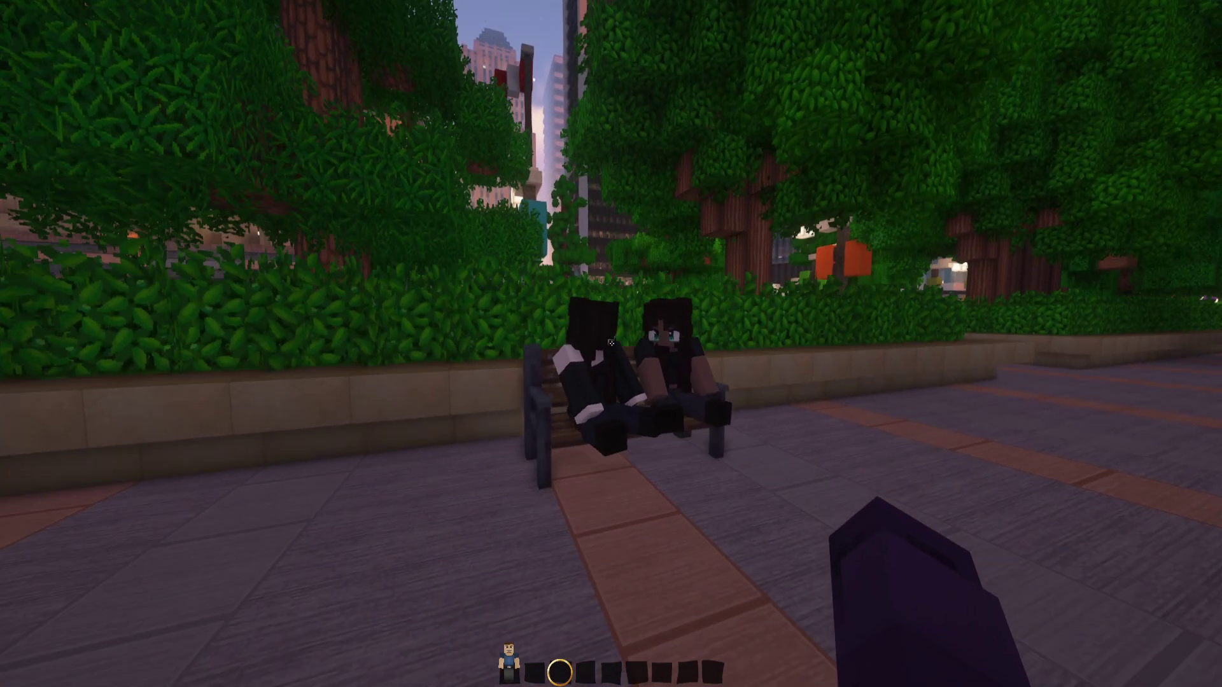
pyautogui.press('c')
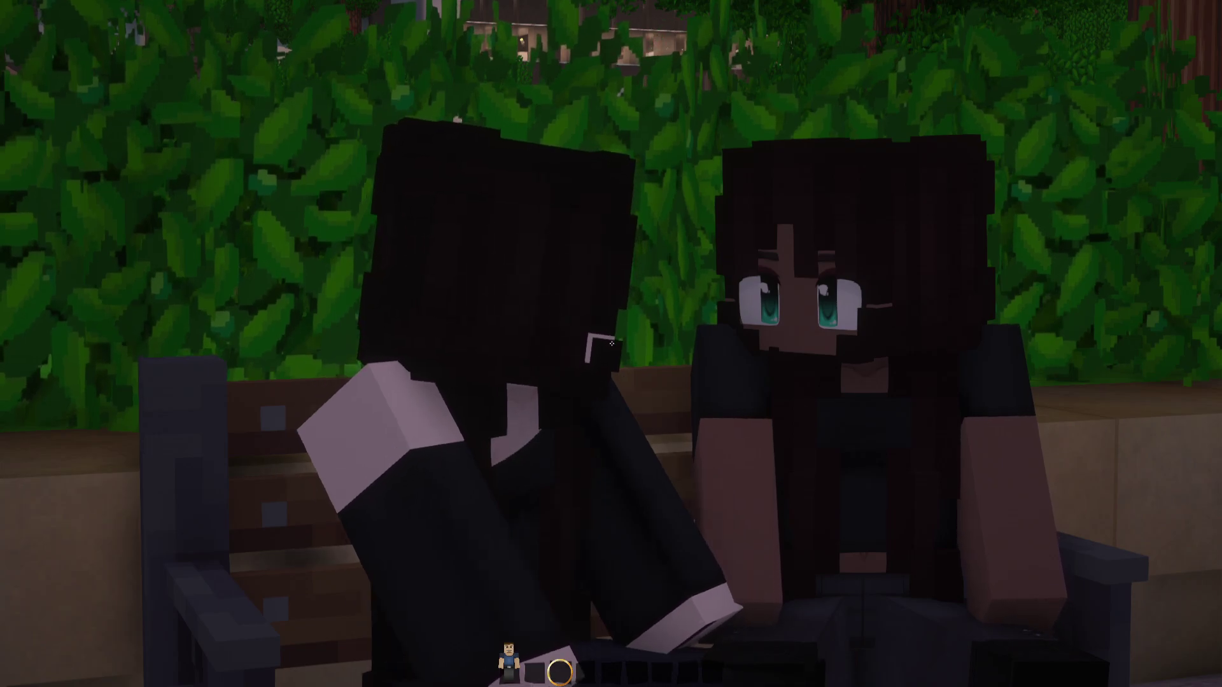
pyautogui.press('F1')
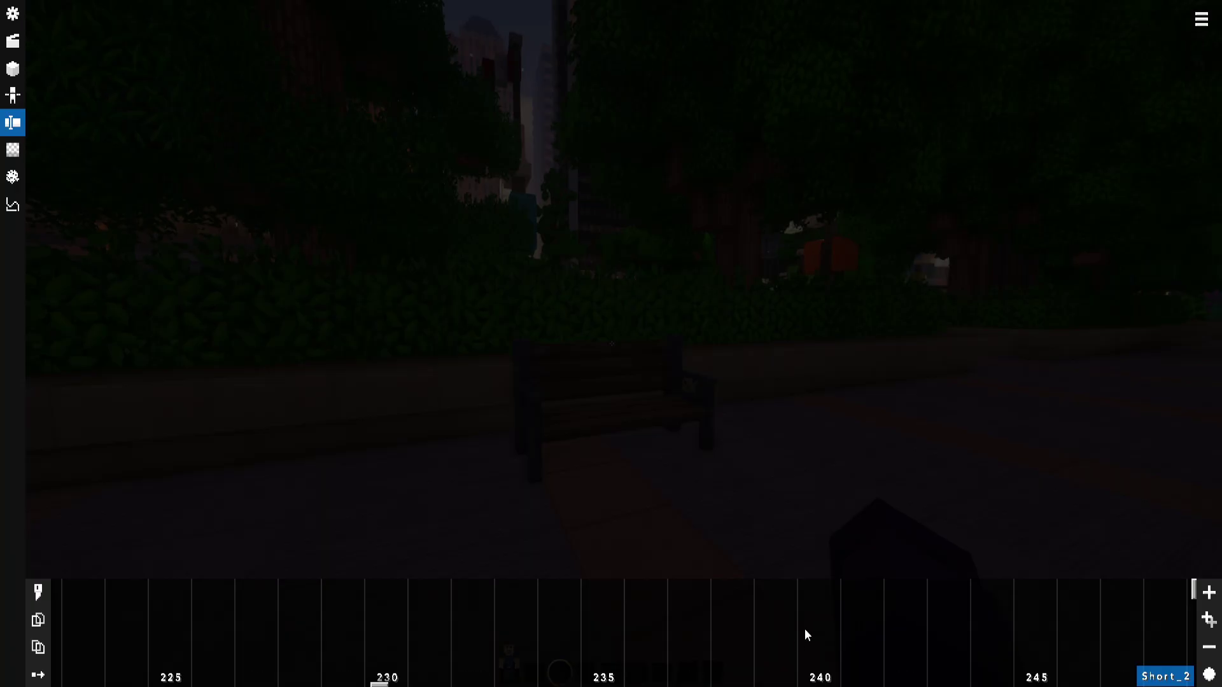
# - Reopen the recording editor, add a Morph action at tick 291 and pick the arm-raised actor from the recent morphs
pyautogui.scroll(-20, 805, 630)
pyautogui.scroll(1, 582, 612)
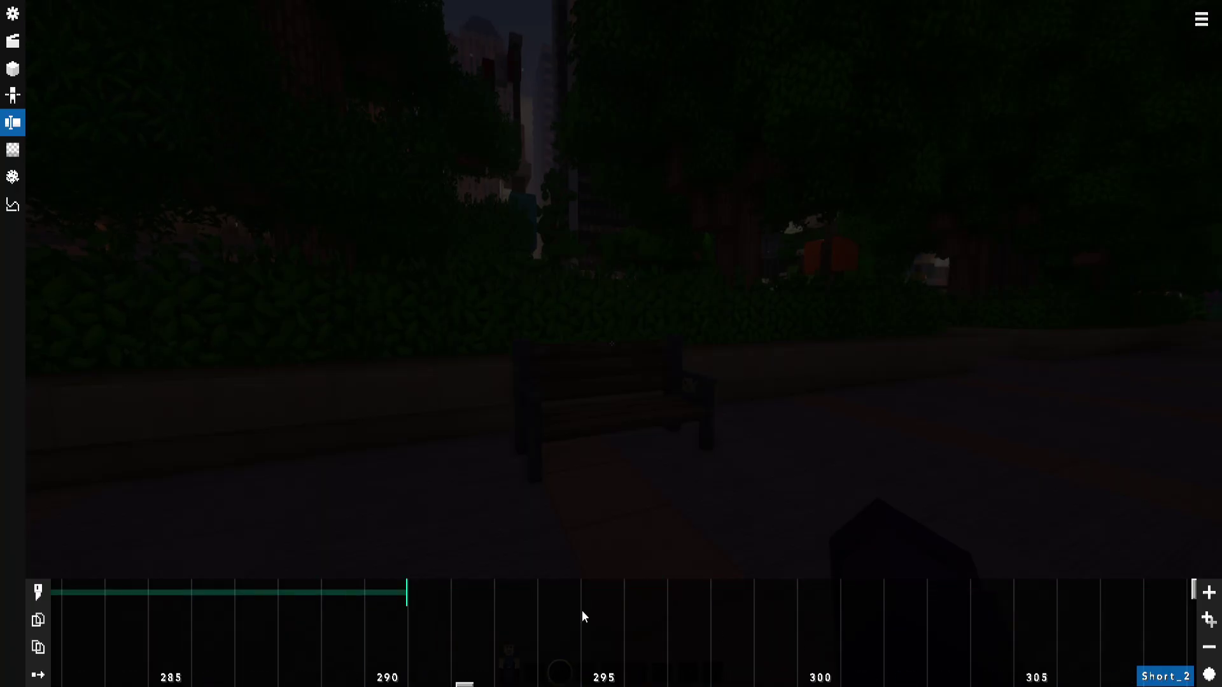
pyautogui.click(430, 596)
pyautogui.click(1209, 594)
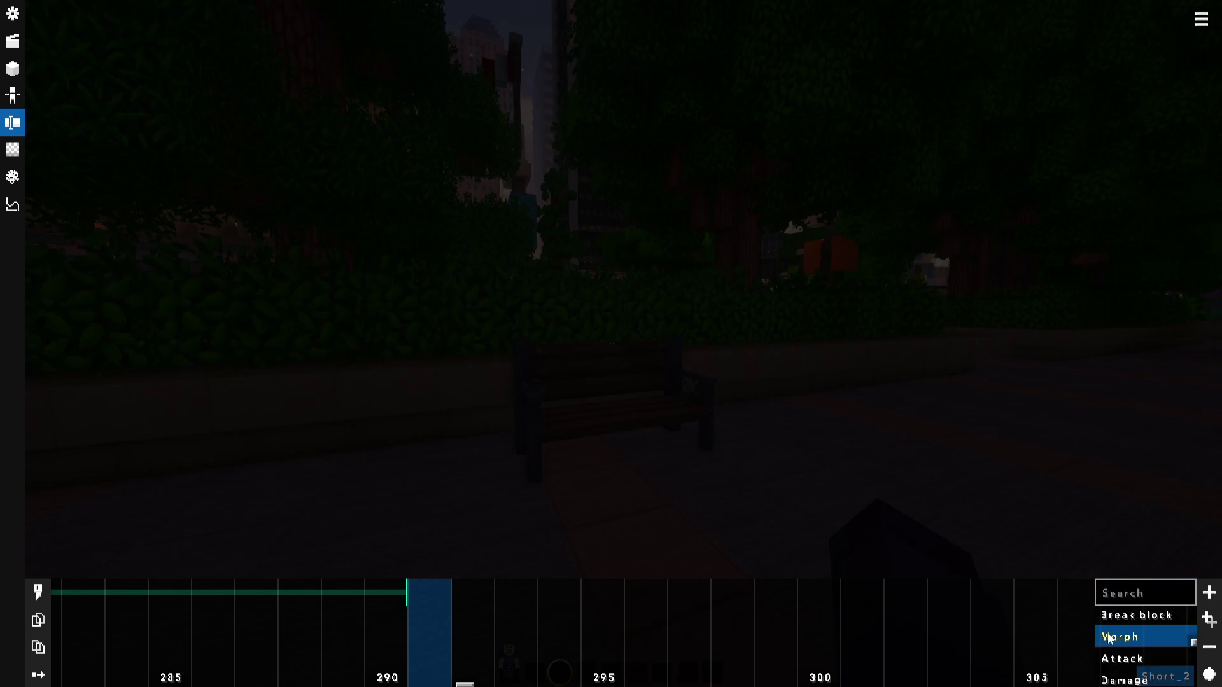
pyautogui.click(1120, 636)
pyautogui.click(616, 26)
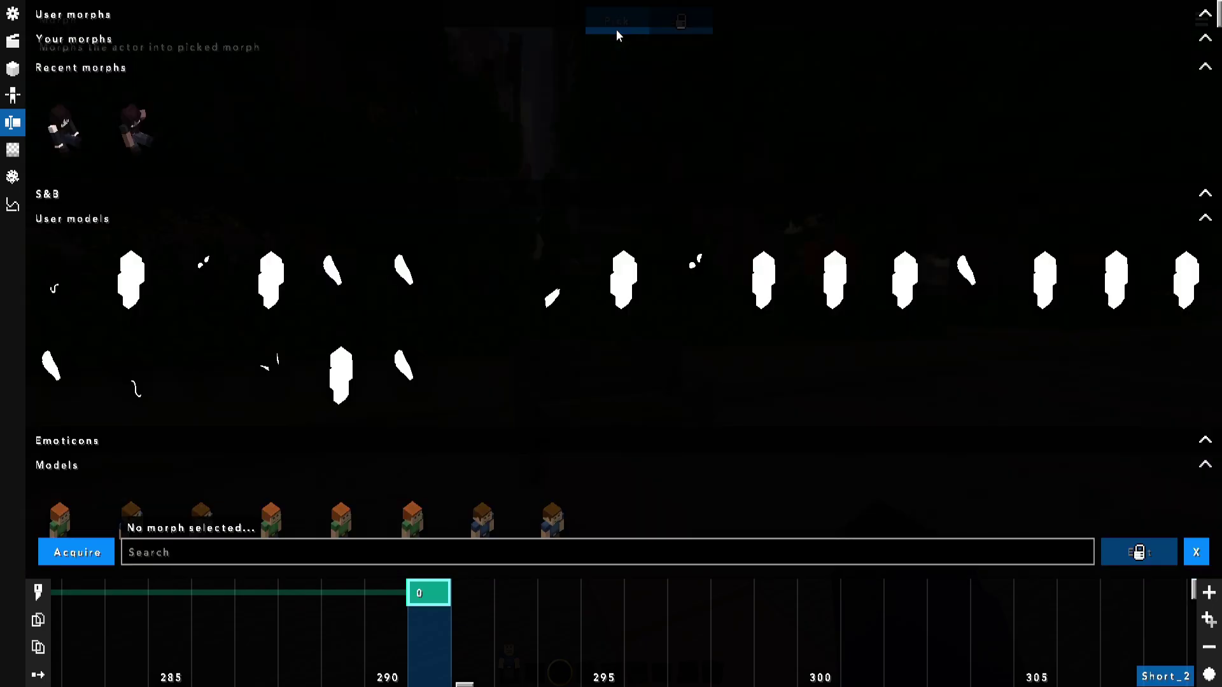
pyautogui.click(124, 140)
# - Edit the new morph's pose and reset the left_arm's rotation to 0 on X, Y and Z
pyautogui.click(1156, 543)
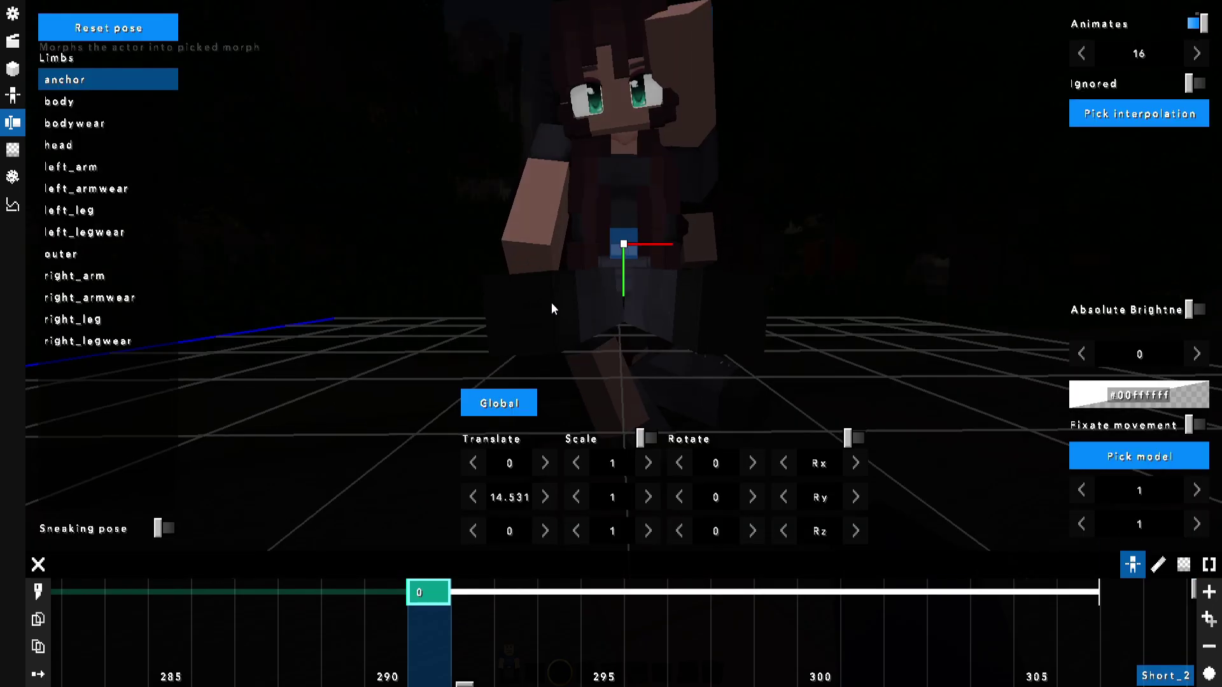
pyautogui.moveTo(551, 303); pyautogui.dragTo(509, 208)
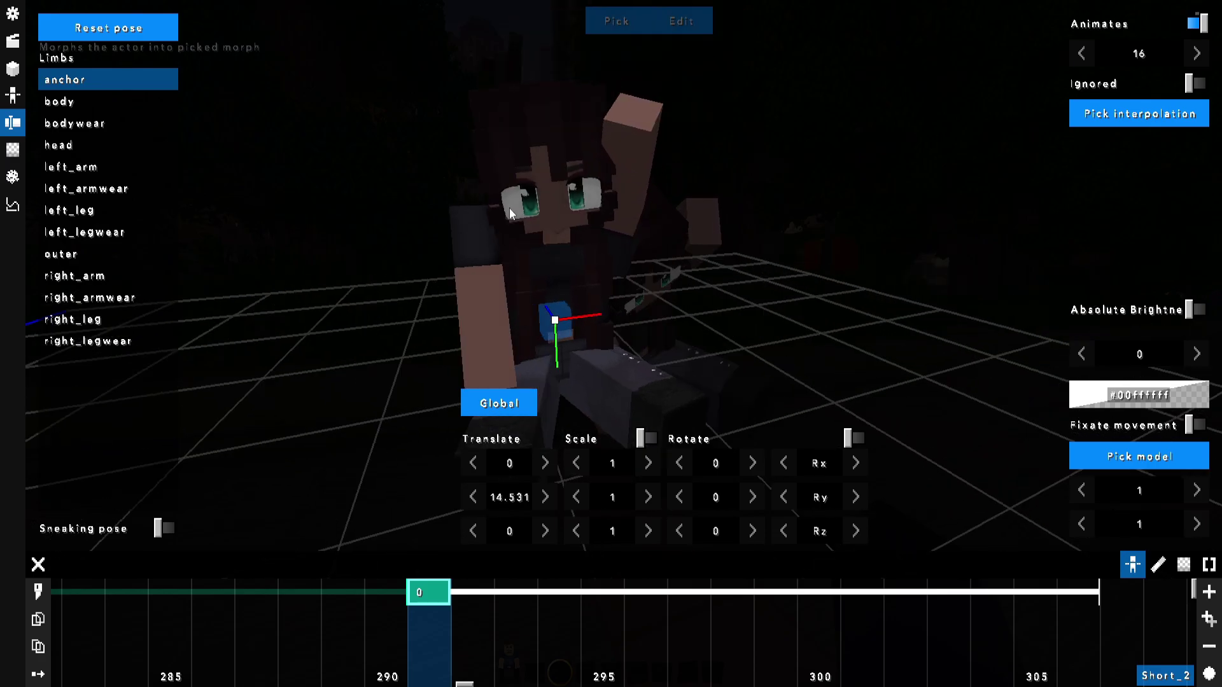
pyautogui.click(103, 168)
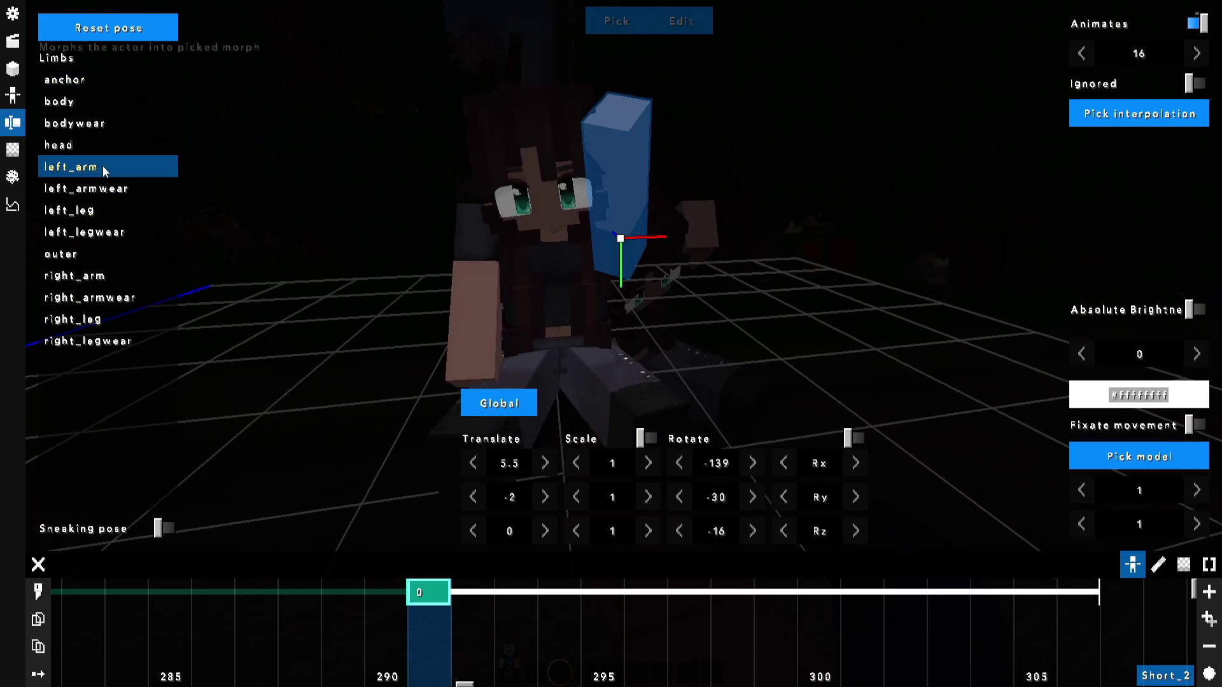
pyautogui.click(725, 463)
pyautogui.press('Delete')
pyautogui.press('Delete')
pyautogui.press('Delete')
pyautogui.press('Delete')
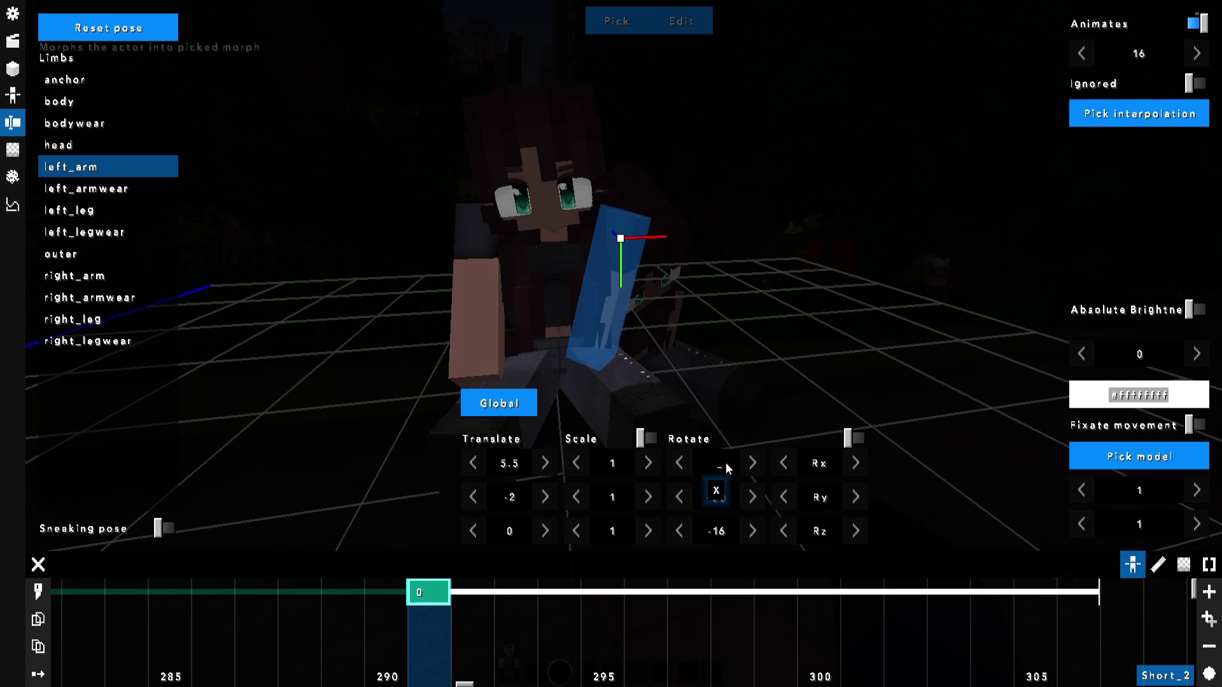
pyautogui.click(731, 494)
pyautogui.write('0')
pyautogui.click(724, 532)
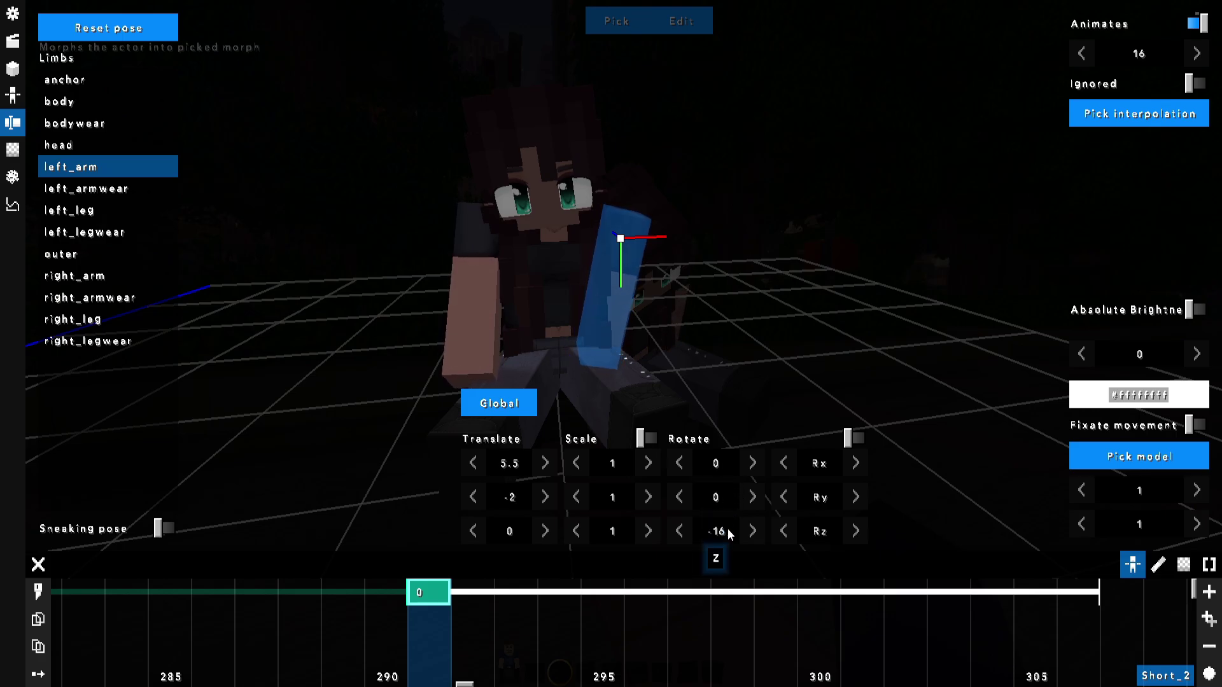
pyautogui.click(728, 535)
pyautogui.press('BackSpace')
pyautogui.press('BackSpace')
pyautogui.press('BackSpace')
pyautogui.write('0')
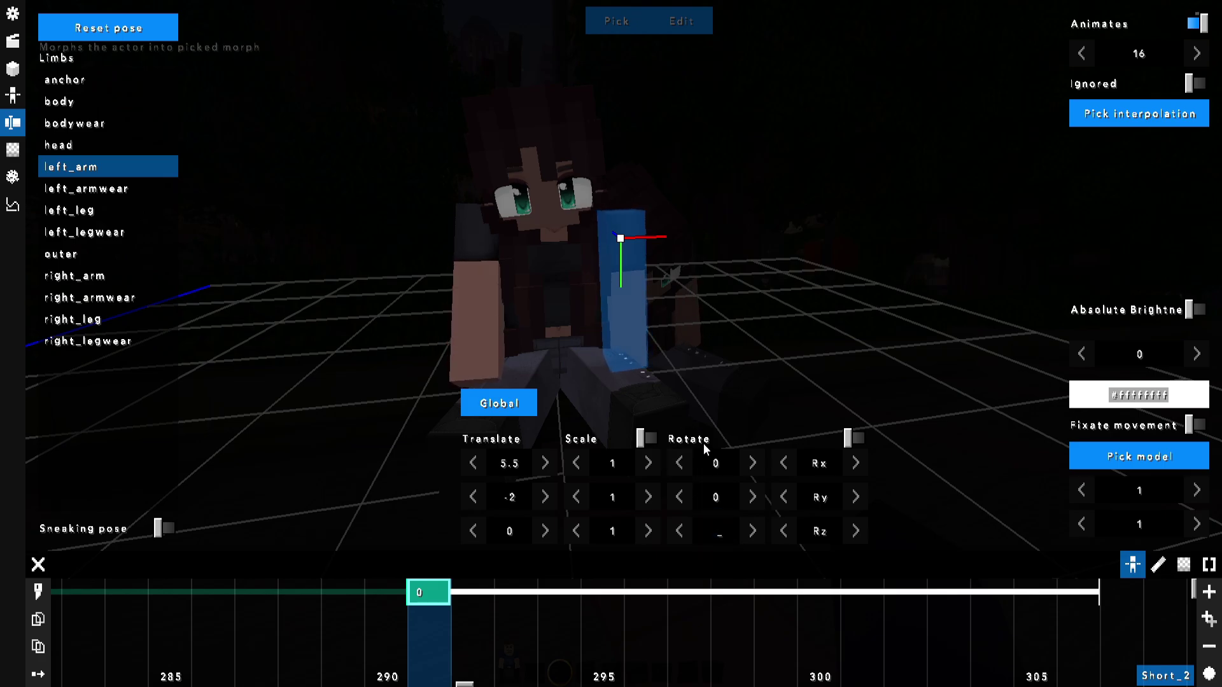
# - Rotate the left_arm forward to X -47 so it rests towards the lap, and readjust the head's rotation
pyautogui.moveTo(704, 444); pyautogui.dragTo(614, 476)
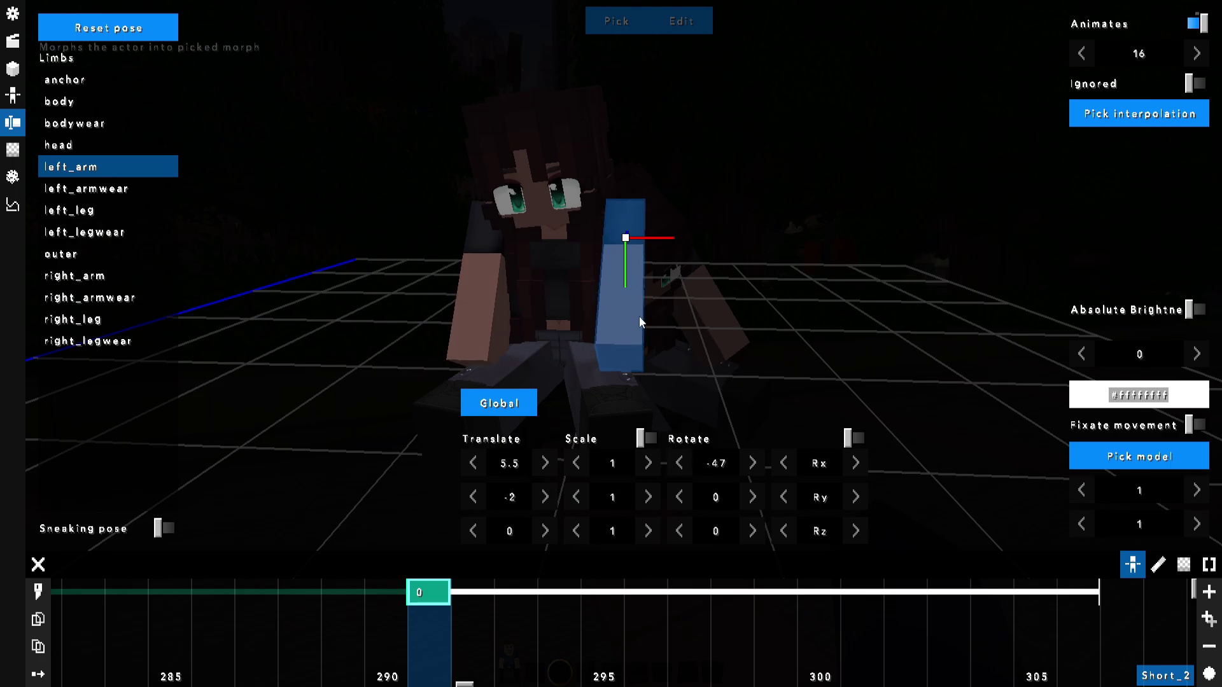
pyautogui.moveTo(639, 316); pyautogui.dragTo(521, 315)
pyautogui.click(64, 146)
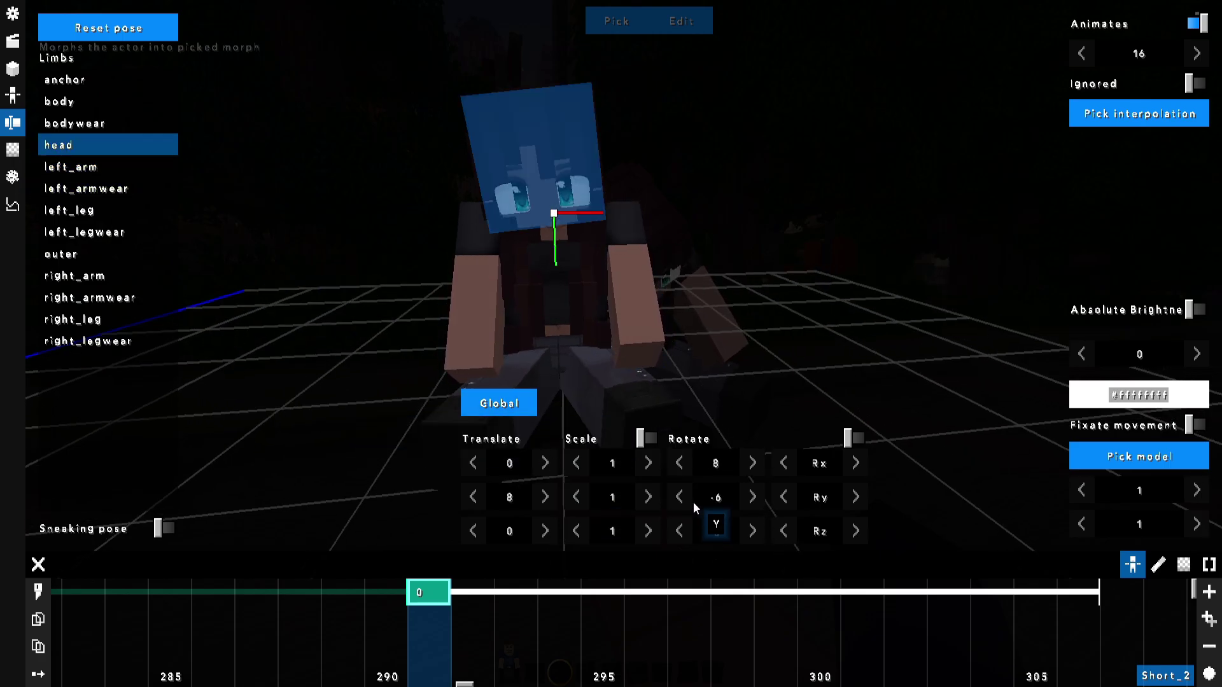
pyautogui.moveTo(693, 502); pyautogui.dragTo(682, 532)
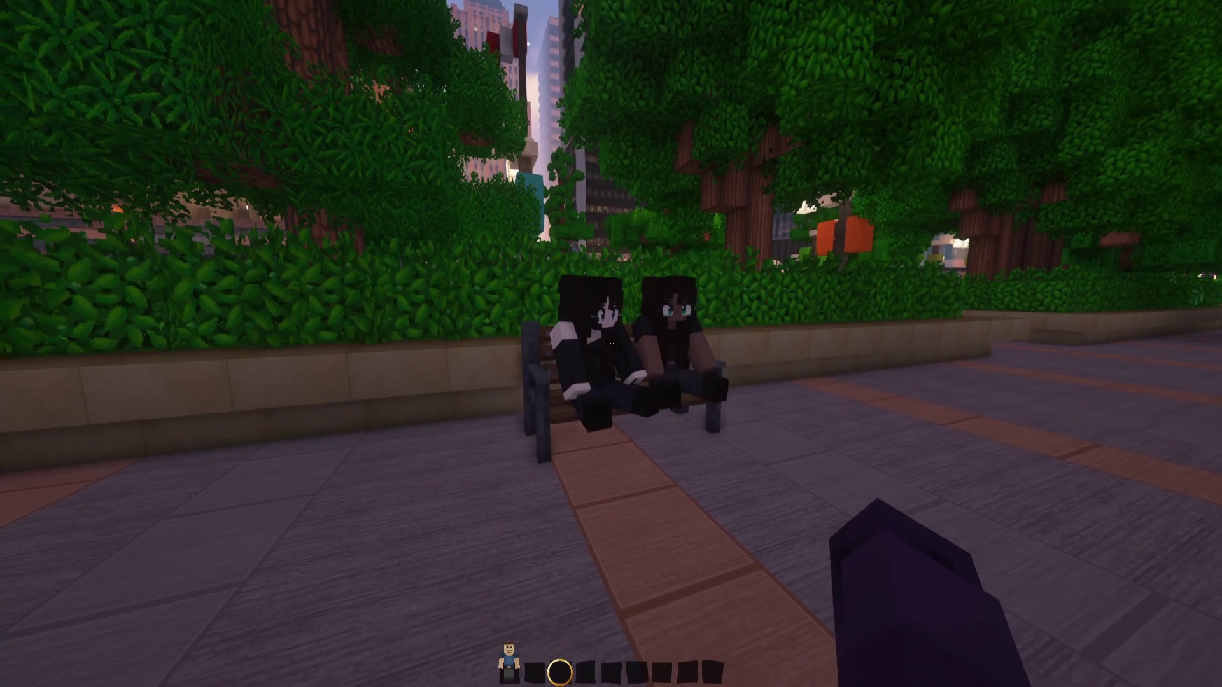
# - Preview the scene up close, and move the tick 291 arm-lowering morph action to tick 305 in the recording editor
pyautogui.press('c')
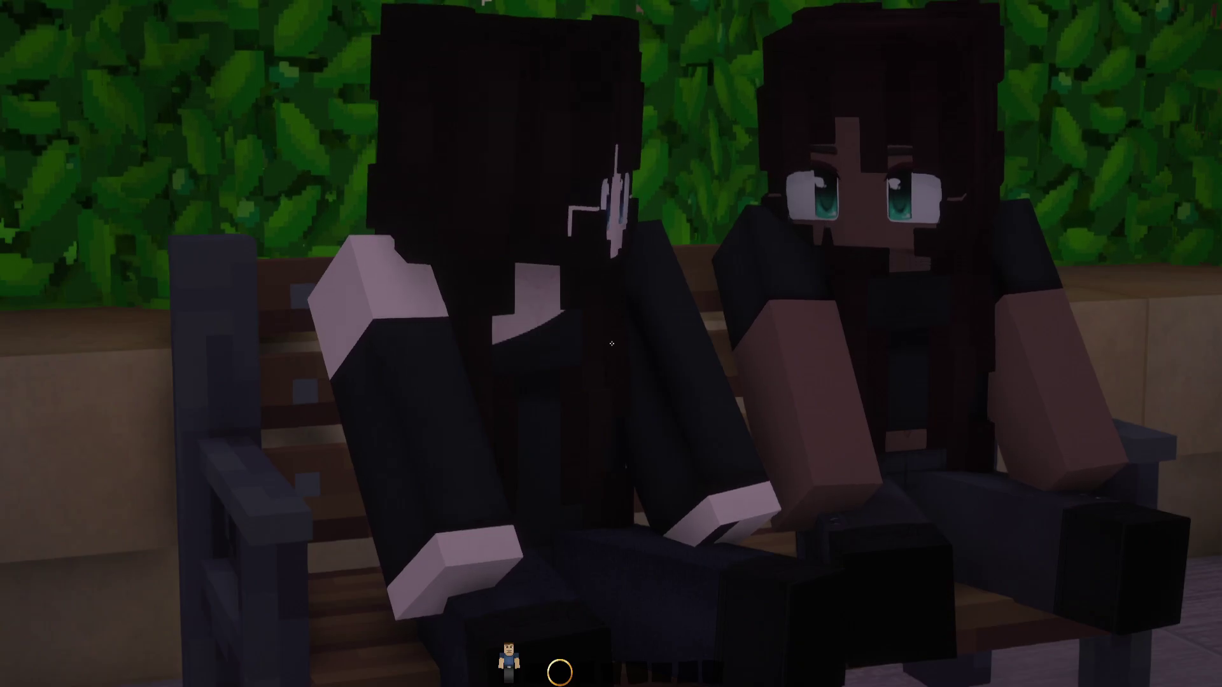
pyautogui.press('F1')
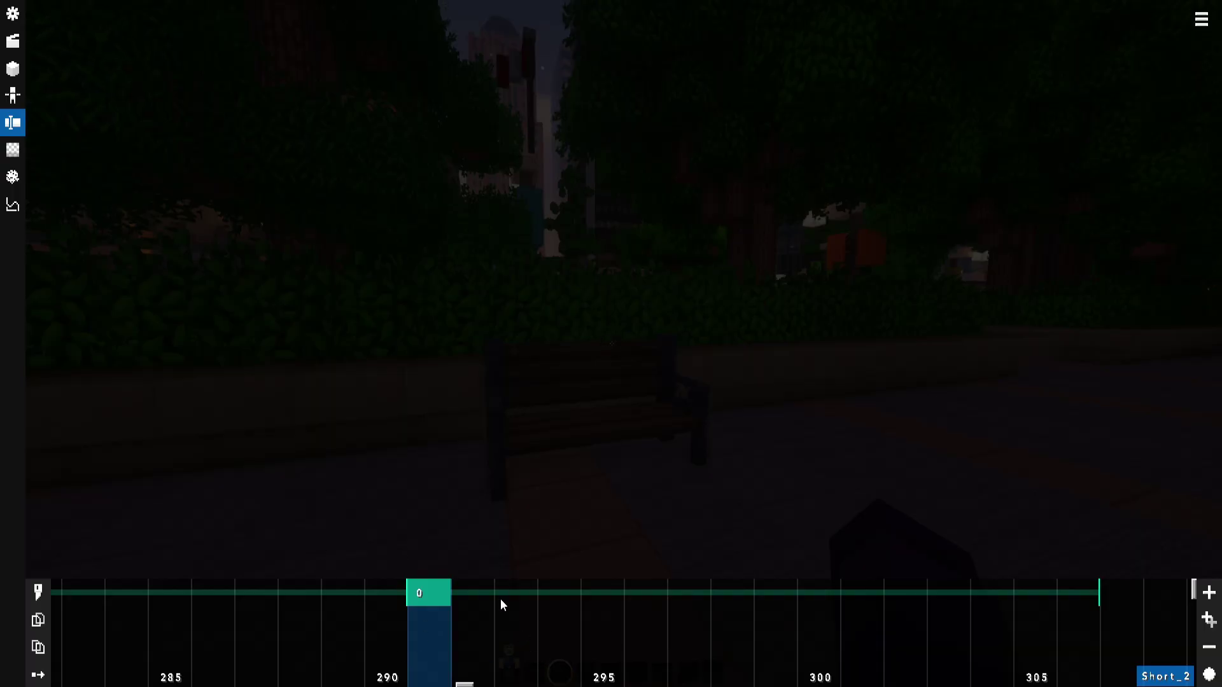
pyautogui.moveTo(431, 596); pyautogui.dragTo(1079, 598)
pyautogui.scroll(-2, 1068, 597)
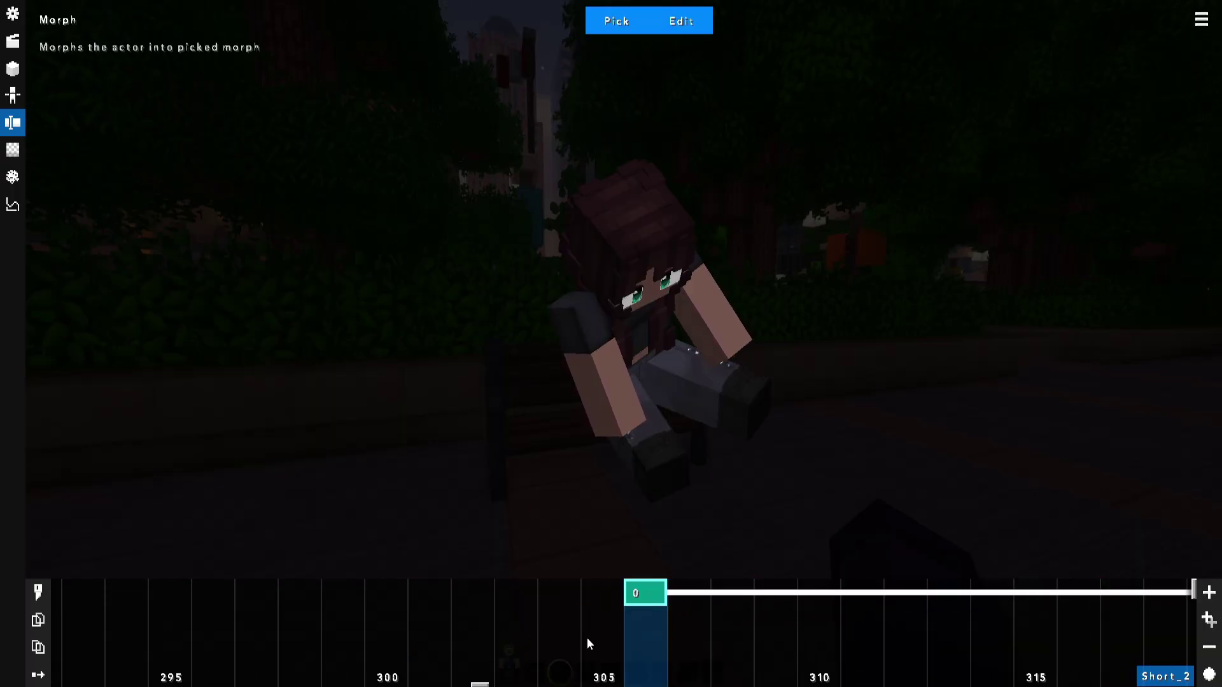
pyautogui.moveTo(618, 594); pyautogui.dragTo(594, 594)
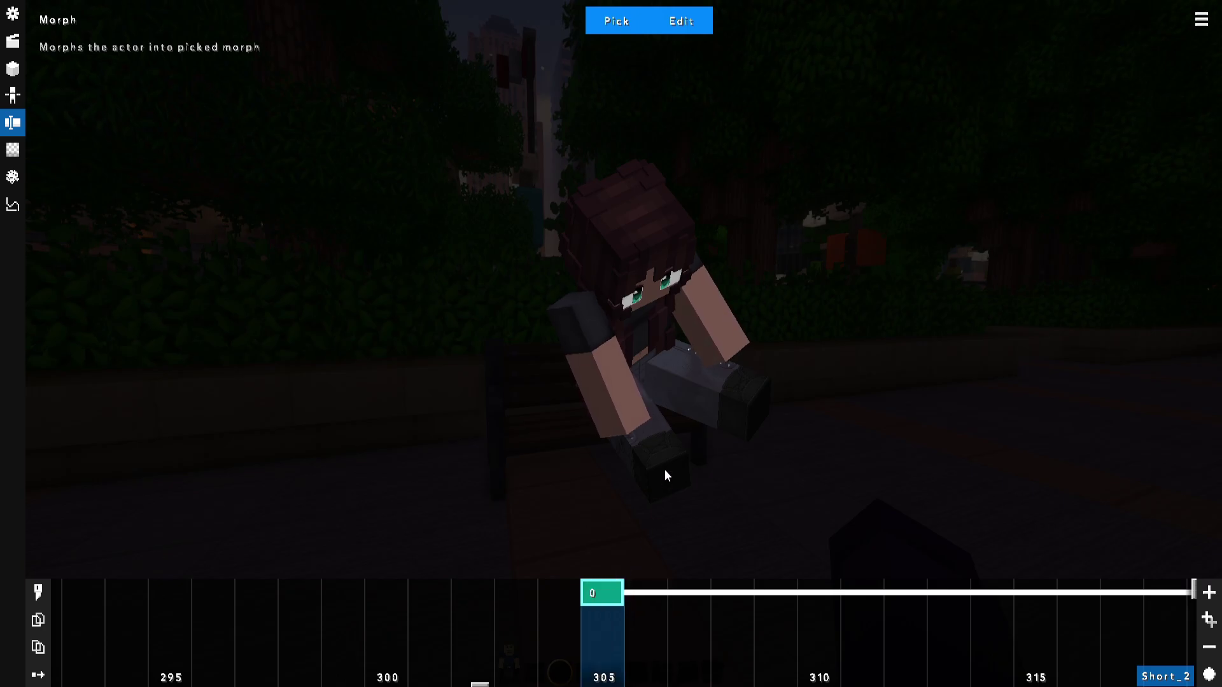
# - Edit the tick 305 morph action and set its animation interpolation to Sine In/out
pyautogui.scroll(-2, 617, 594)
pyautogui.click(700, 25)
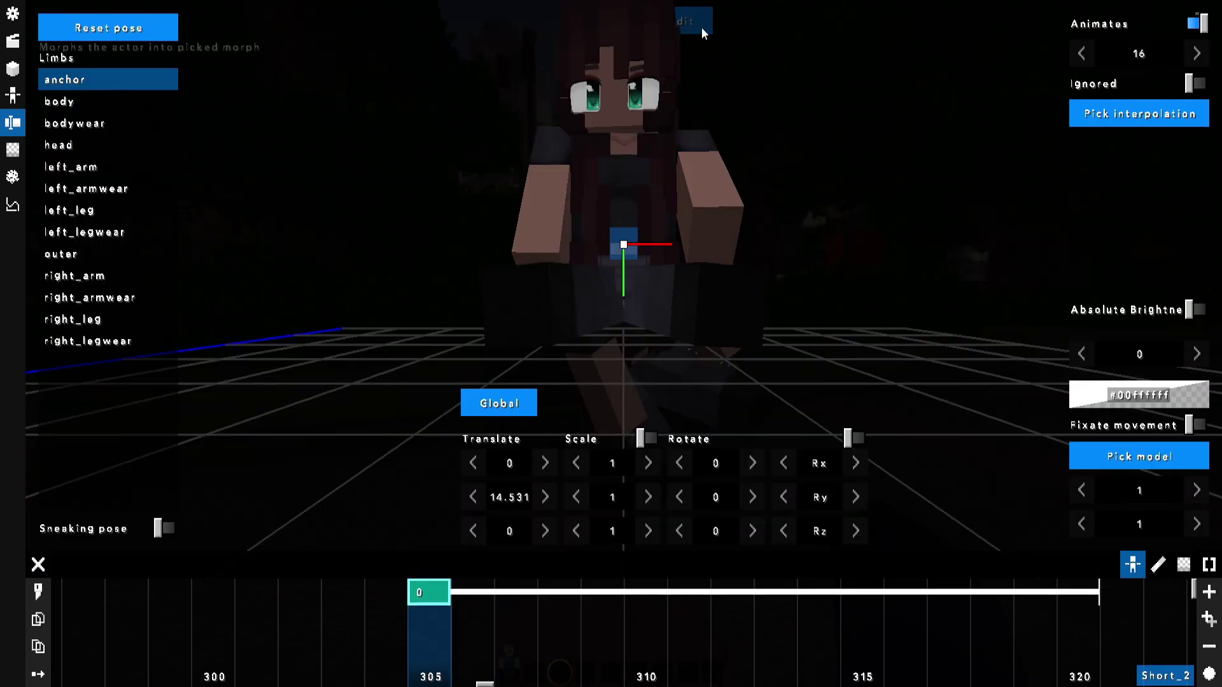
pyautogui.click(1128, 118)
pyautogui.click(1130, 189)
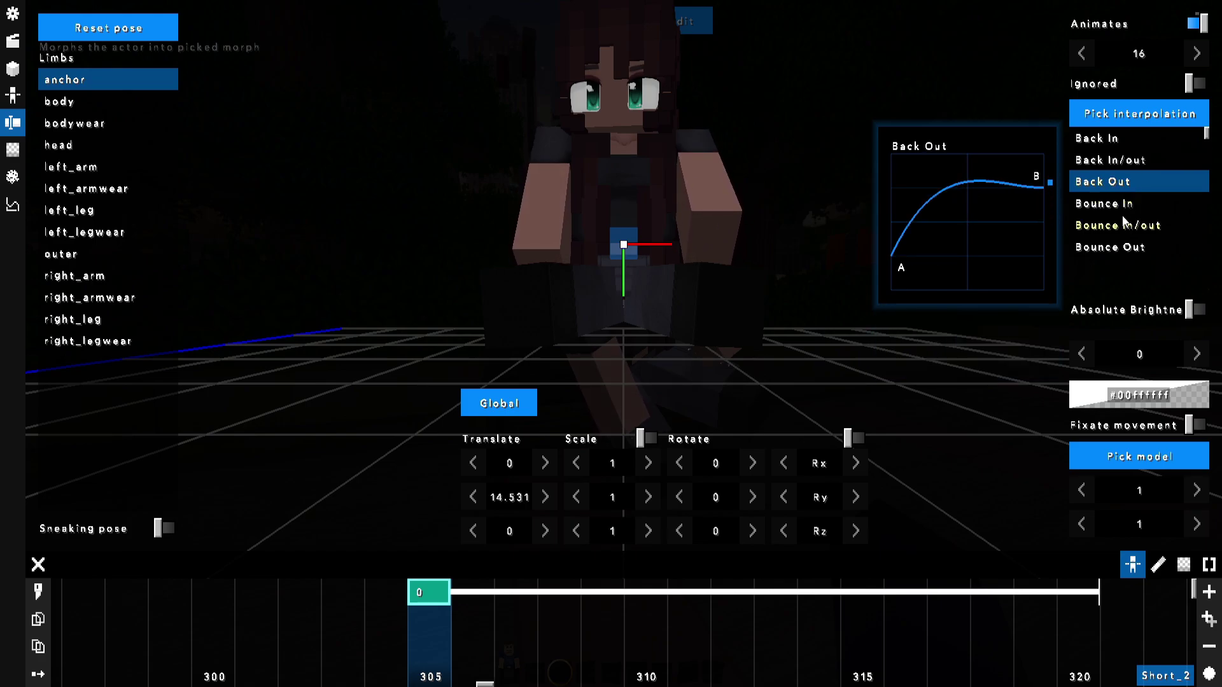
pyautogui.scroll(-5, 1123, 213)
pyautogui.scroll(-6, 1120, 214)
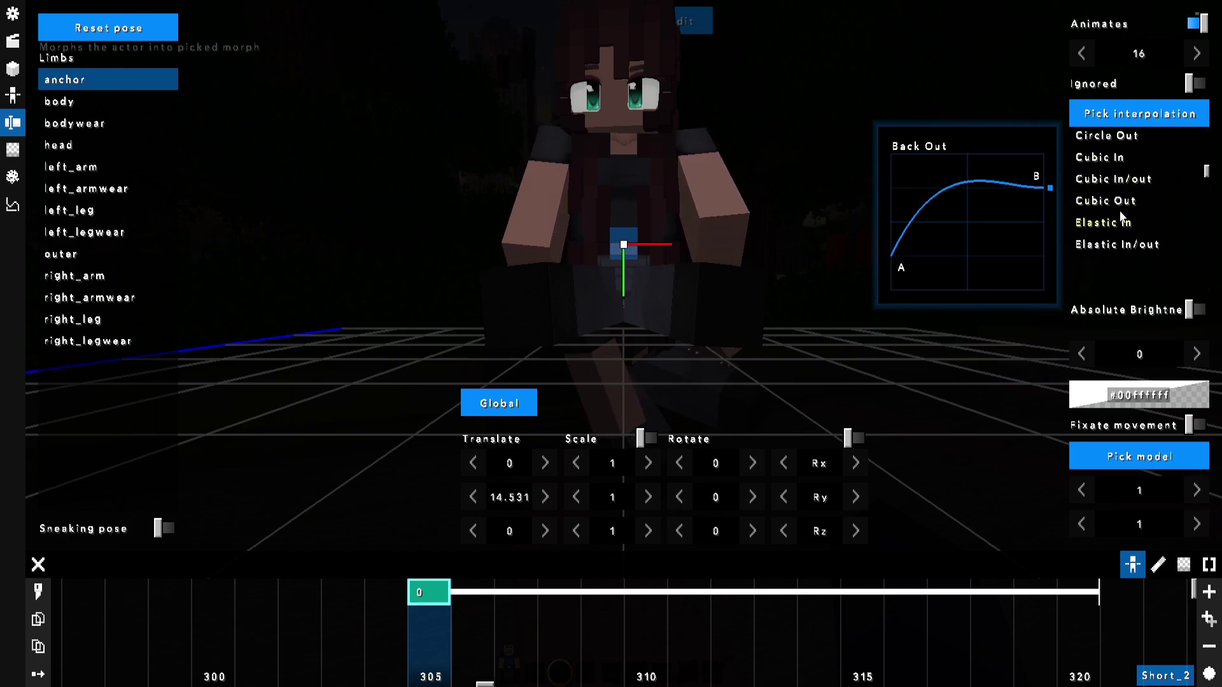
pyautogui.scroll(-5, 1124, 216)
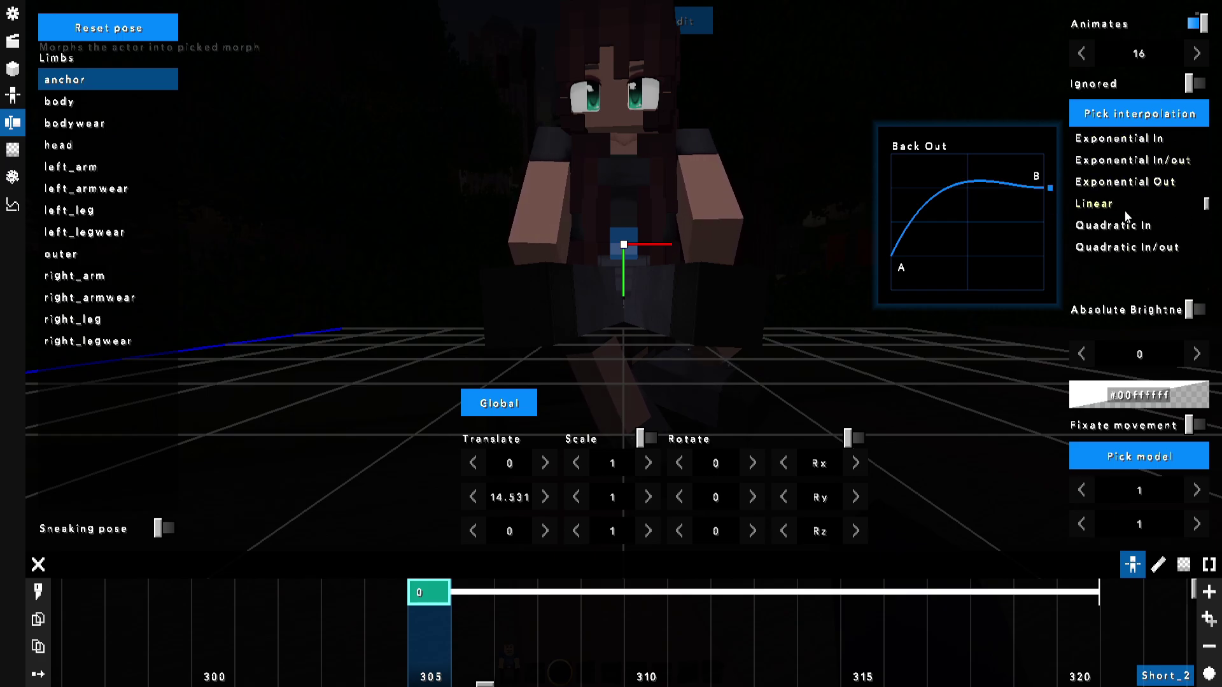
pyautogui.click(1122, 194)
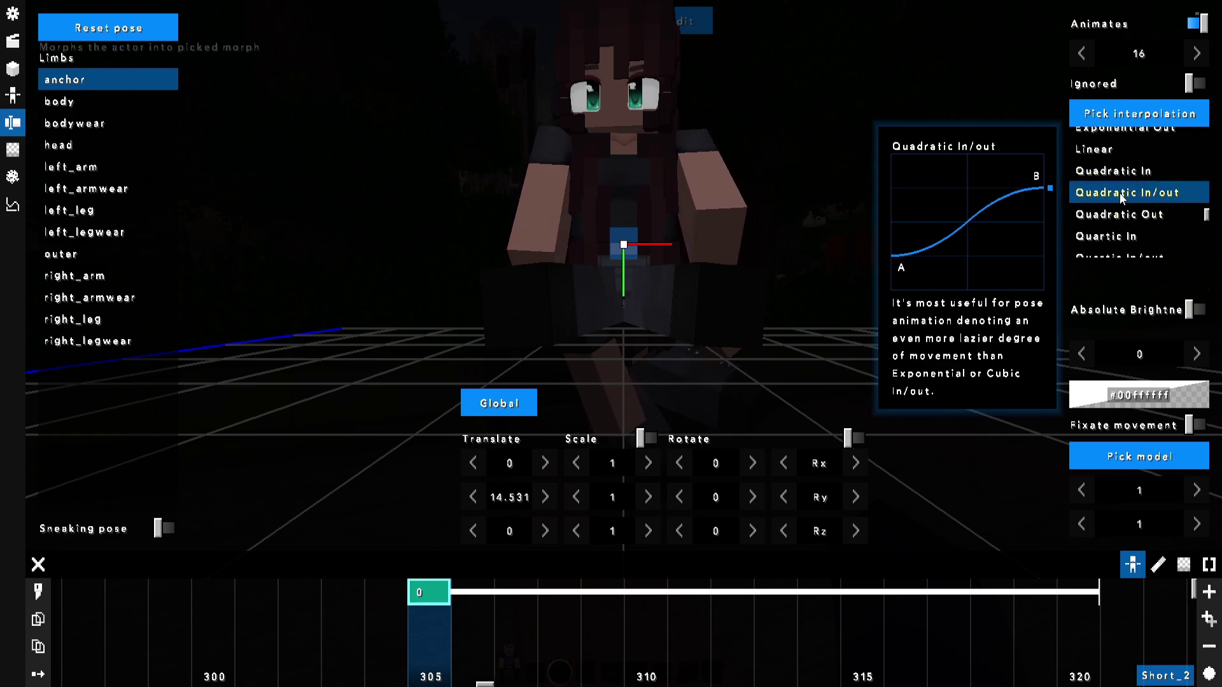
pyautogui.scroll(-5, 1121, 198)
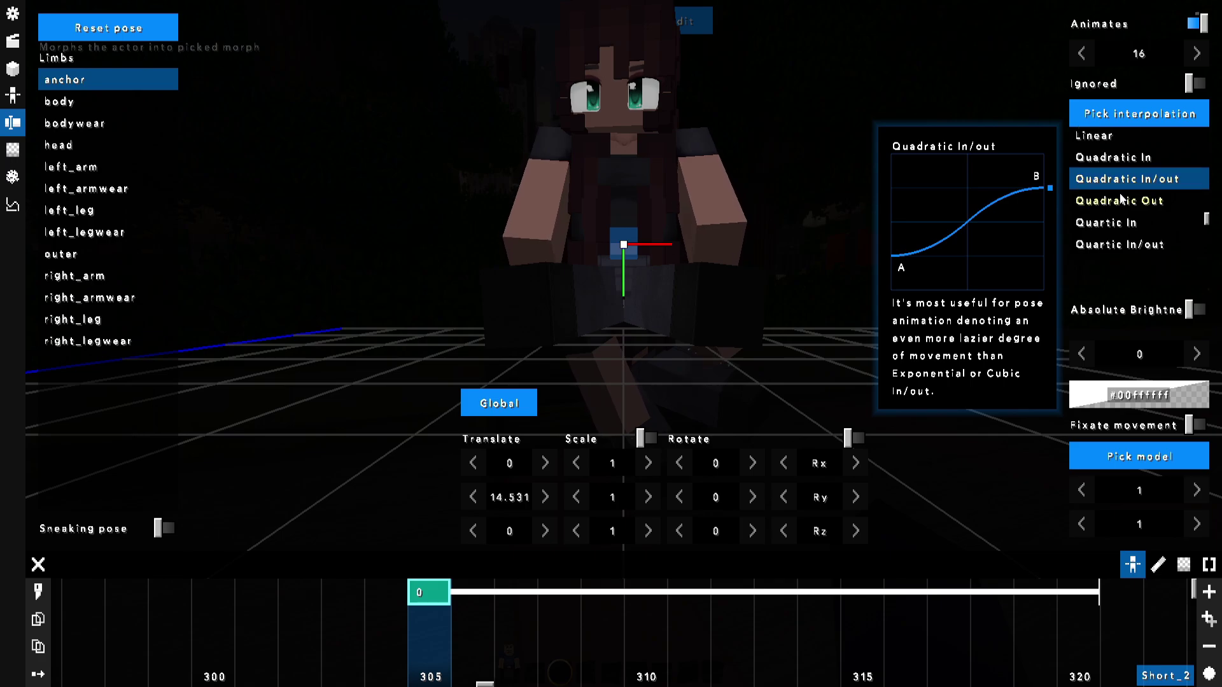
pyautogui.click(1120, 239)
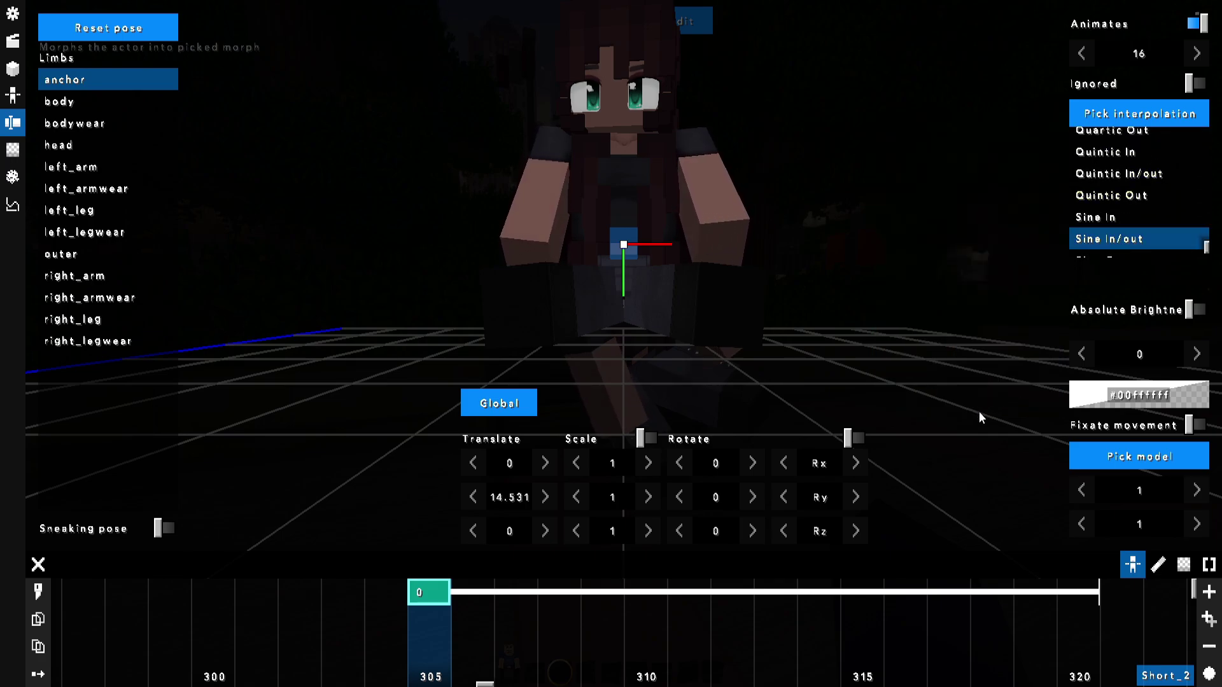
# - Return to the scene and preview the actors' arm movement up close without the interface
pyautogui.press('Escape')
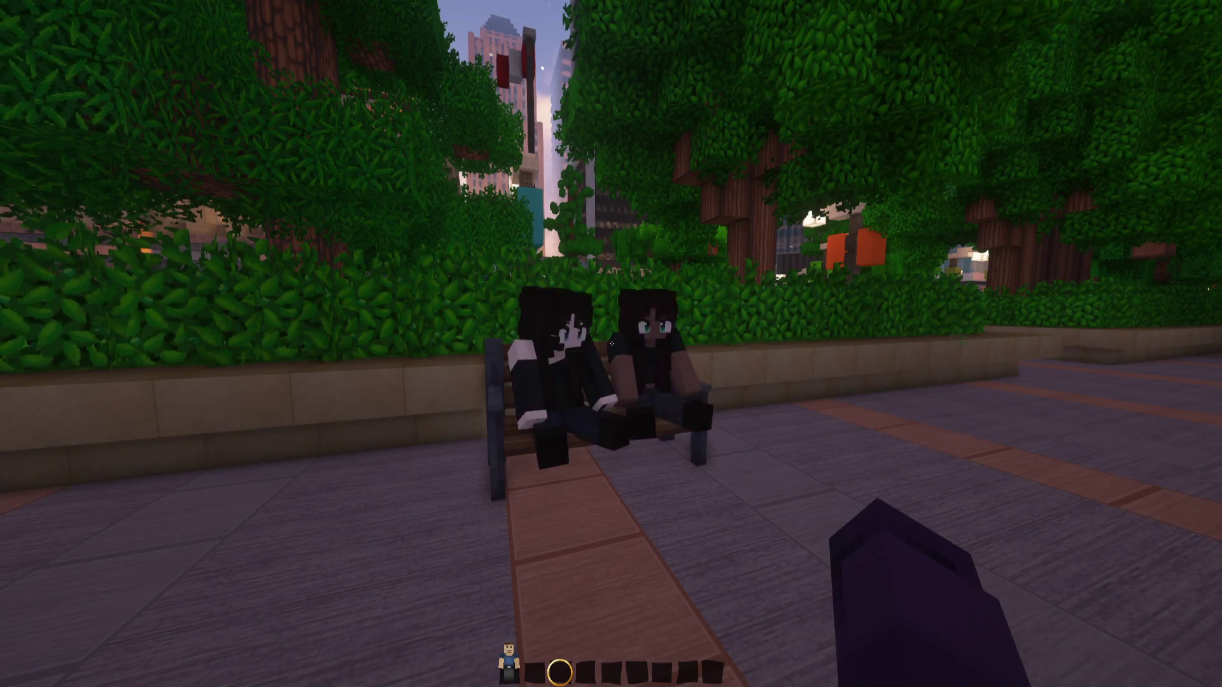
pyautogui.press('c')
pyautogui.press('F1')
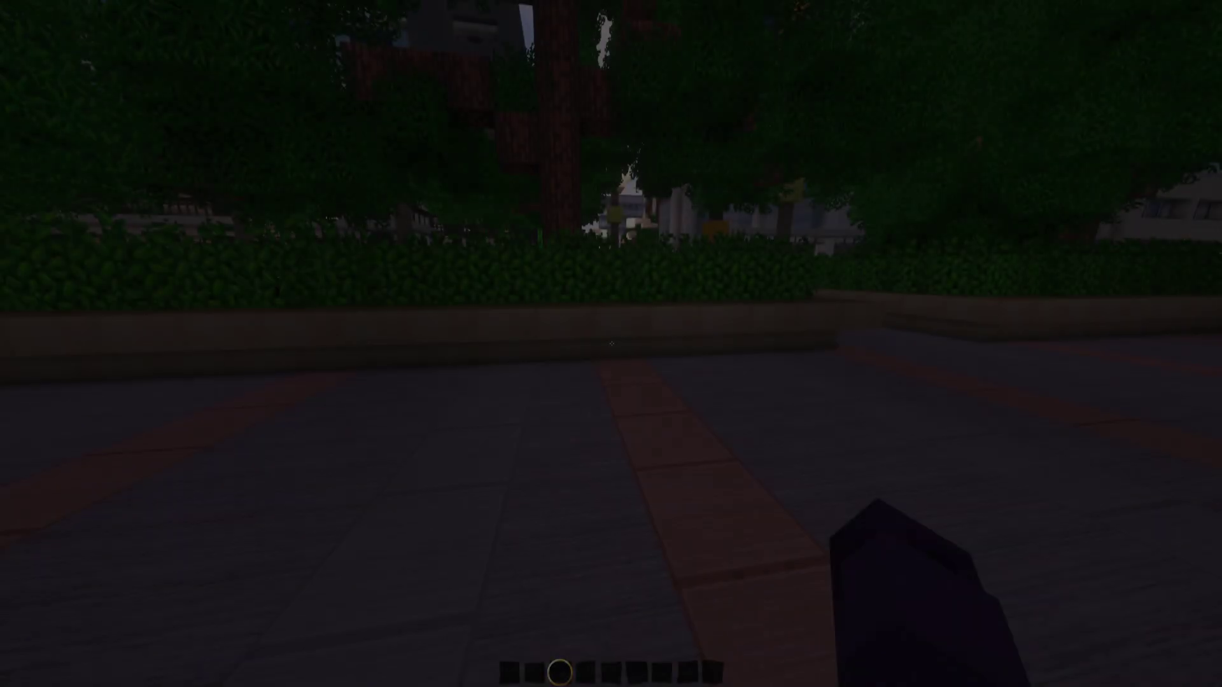
# - Open the video recording configuration and go to the Encoding section of its mod options
pyautogui.press('F4')
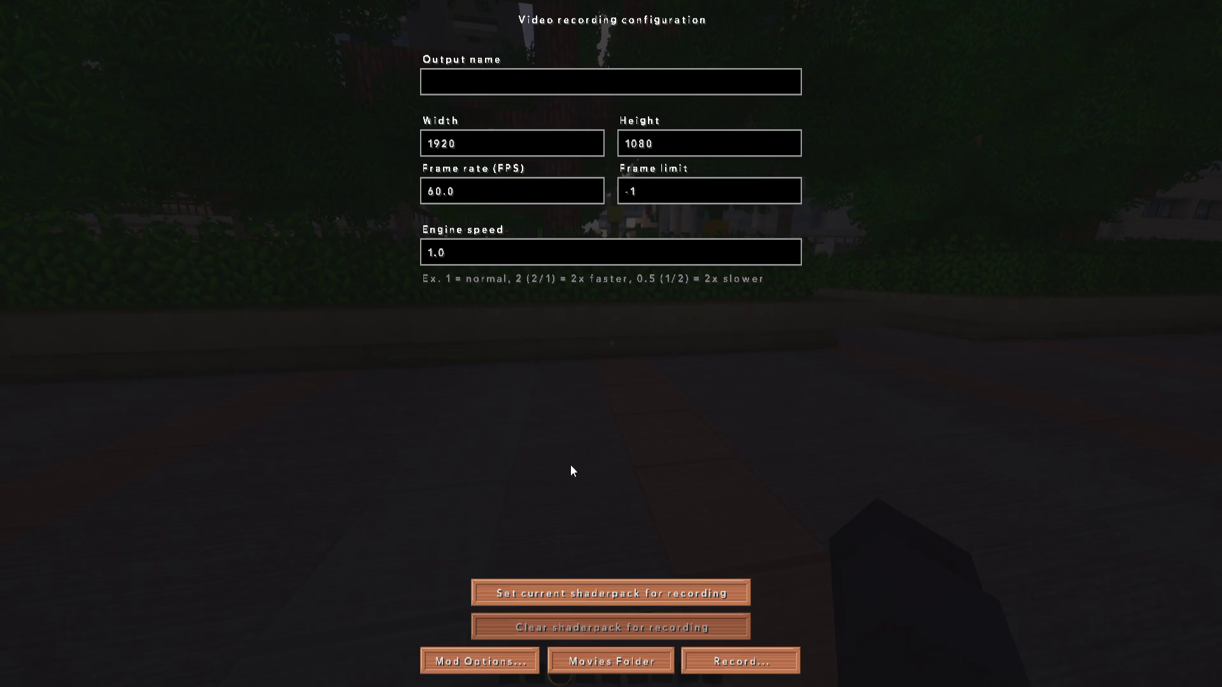
pyautogui.click(468, 666)
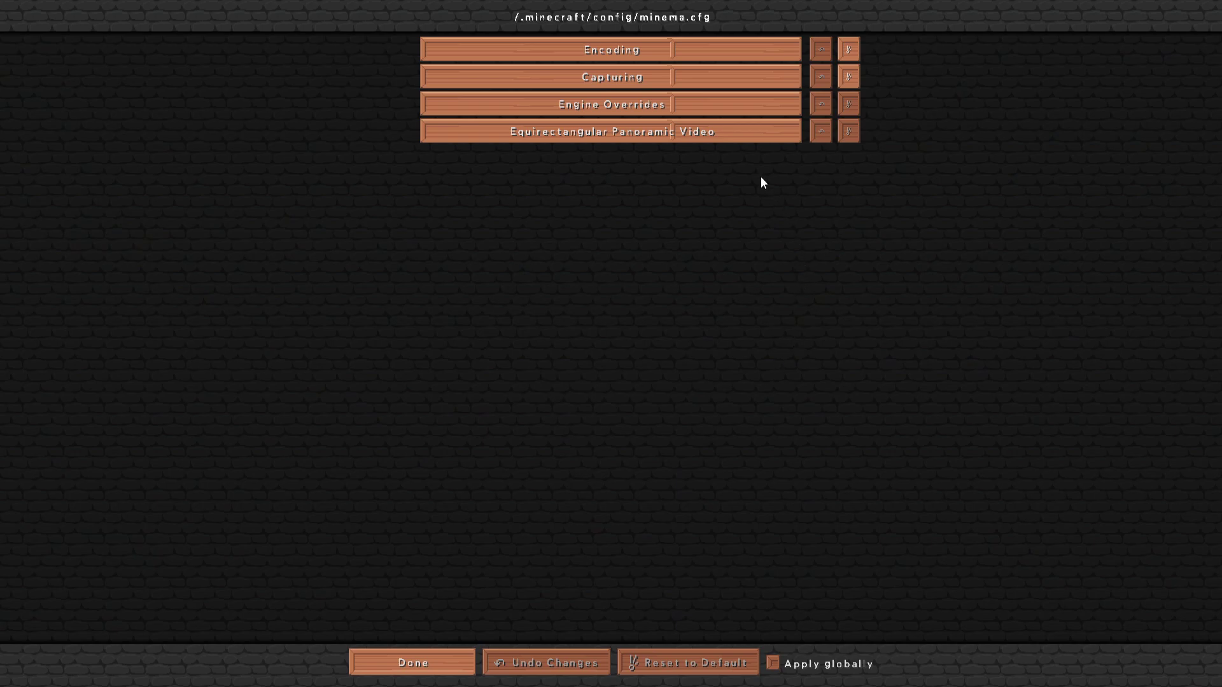
pyautogui.click(657, 63)
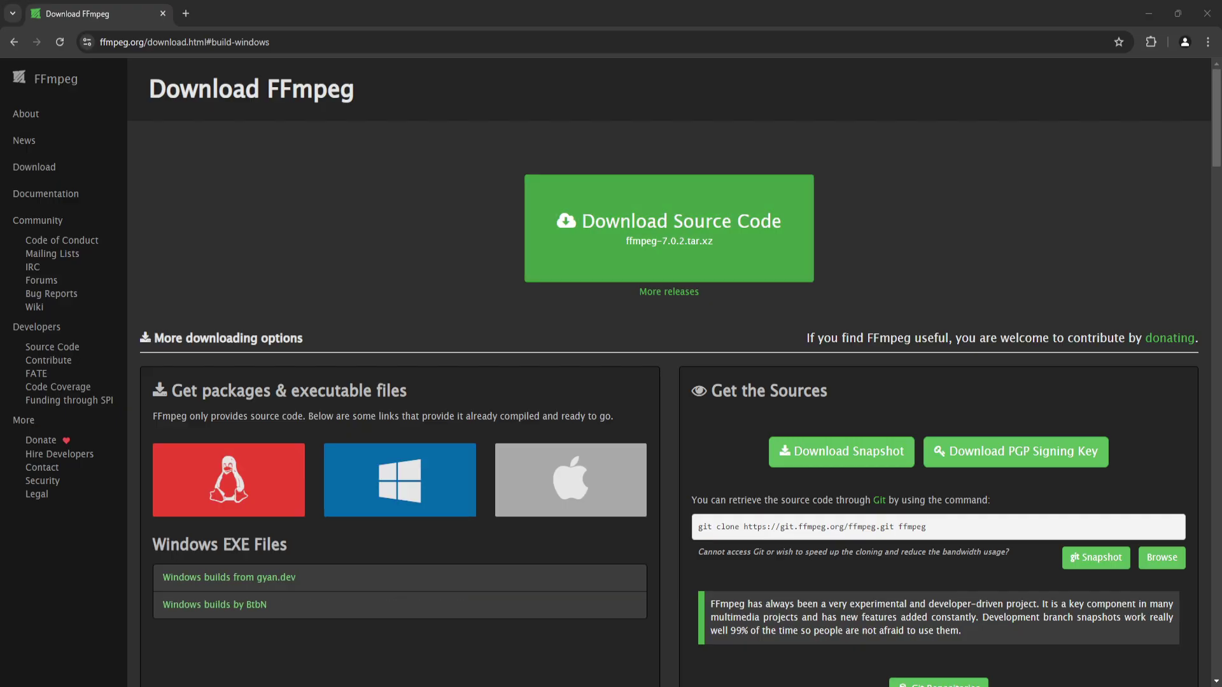
# - Switch to the FFmpeg download page in the browser and examine the builds offered for each operating system
pyautogui.click(403, 302)
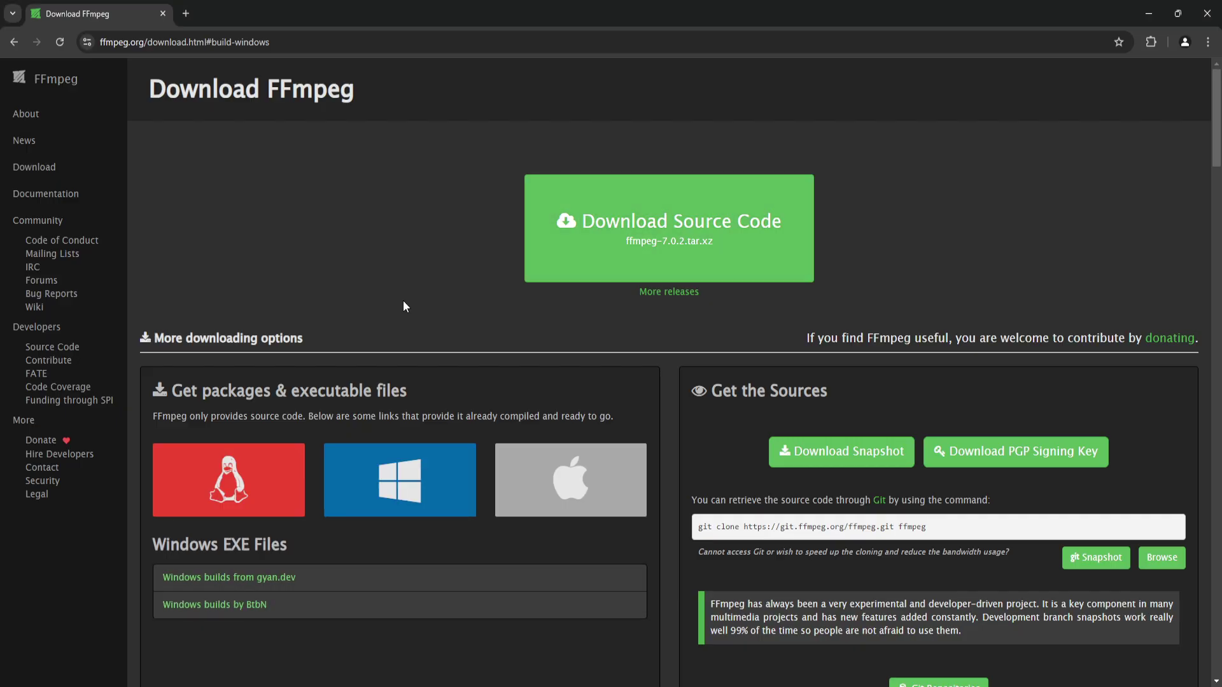
pyautogui.moveTo(571, 480)
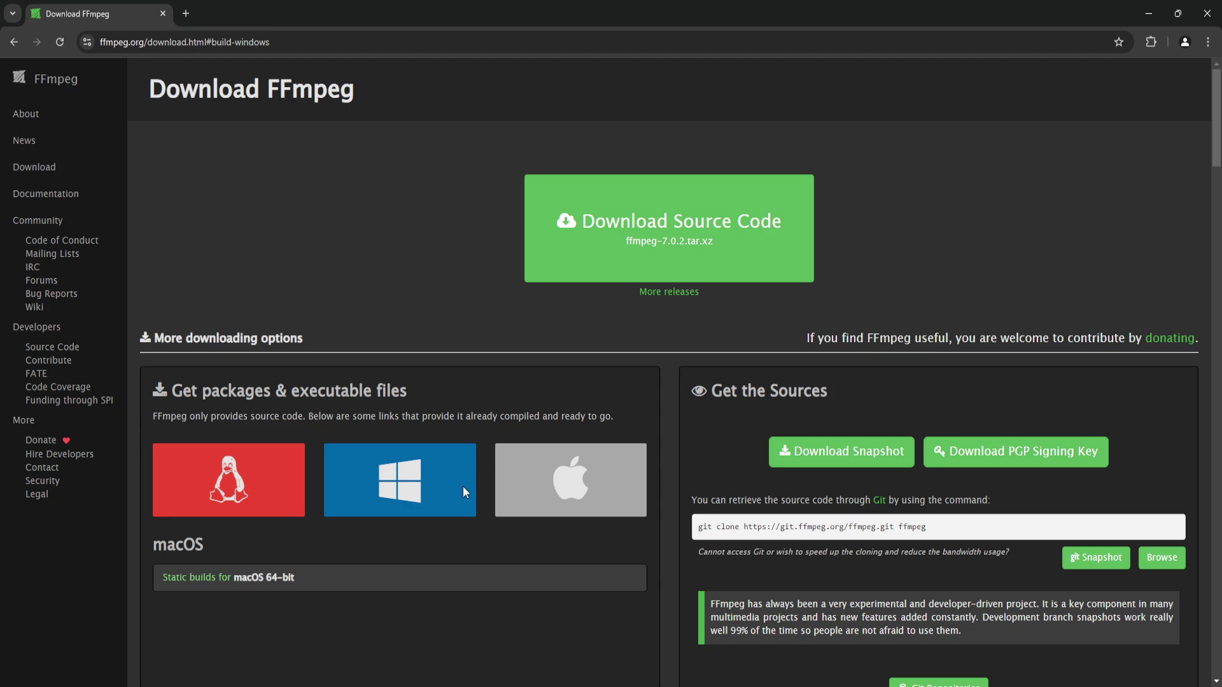
pyautogui.moveTo(228, 479)
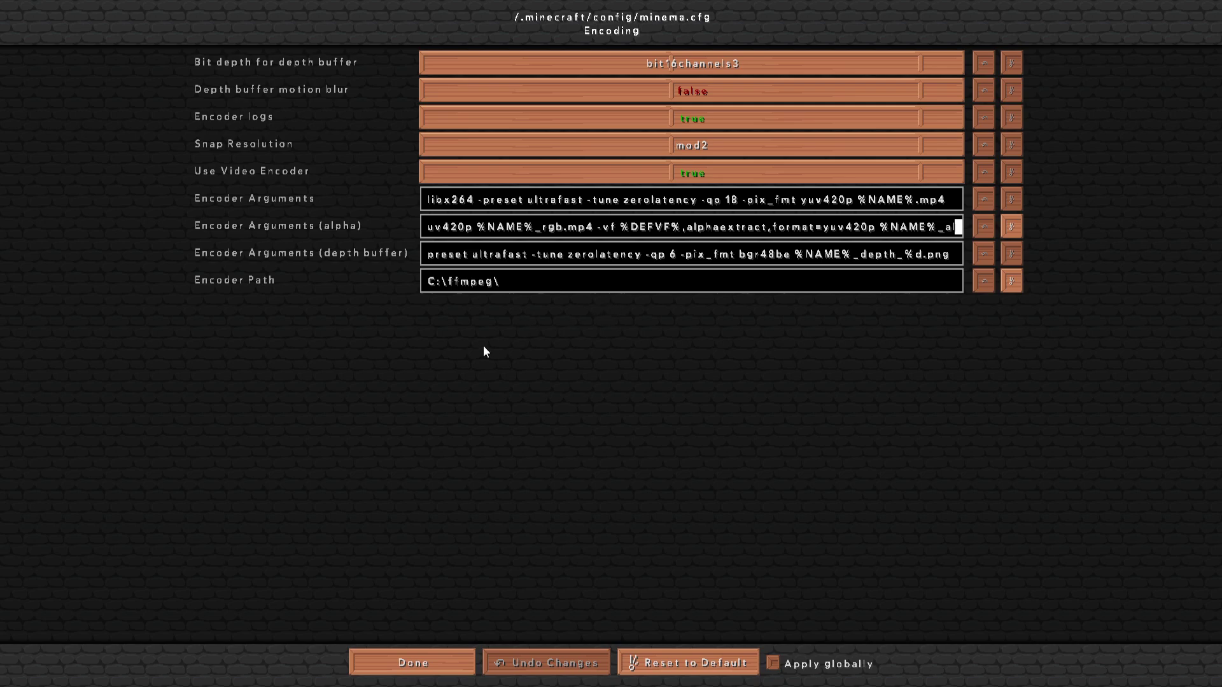
# - Leave the Encoding settings and open the Capturing section of the Minema configuration
pyautogui.click(414, 670)
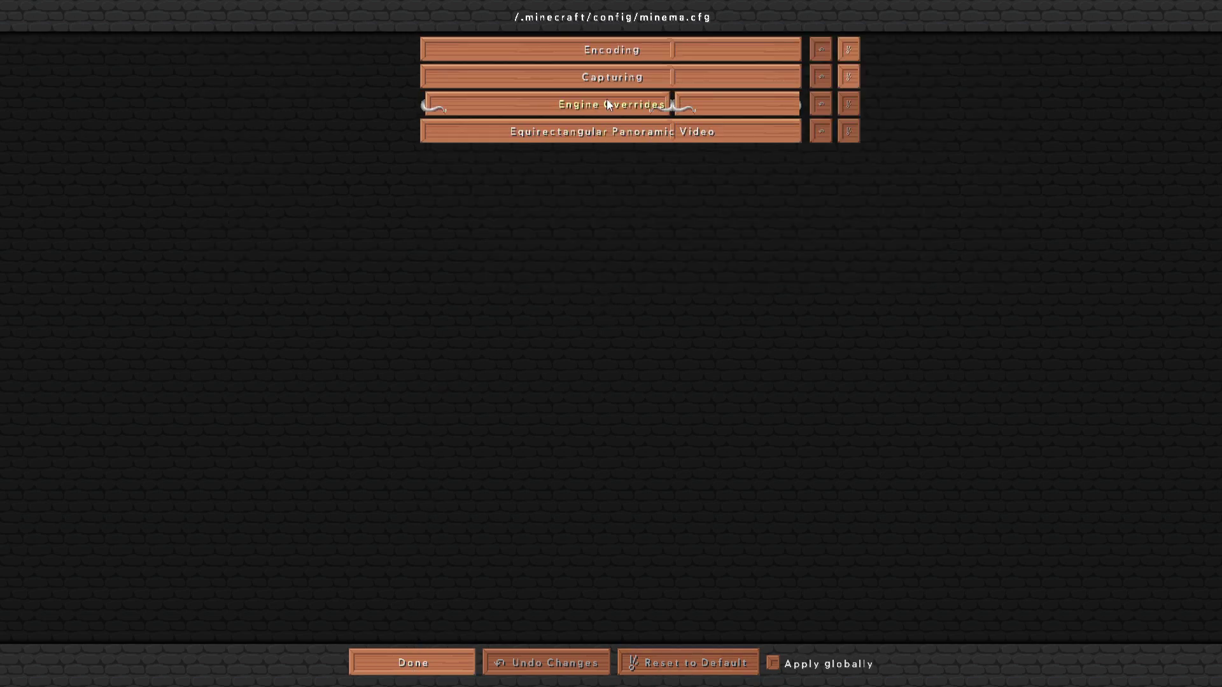
pyautogui.click(606, 79)
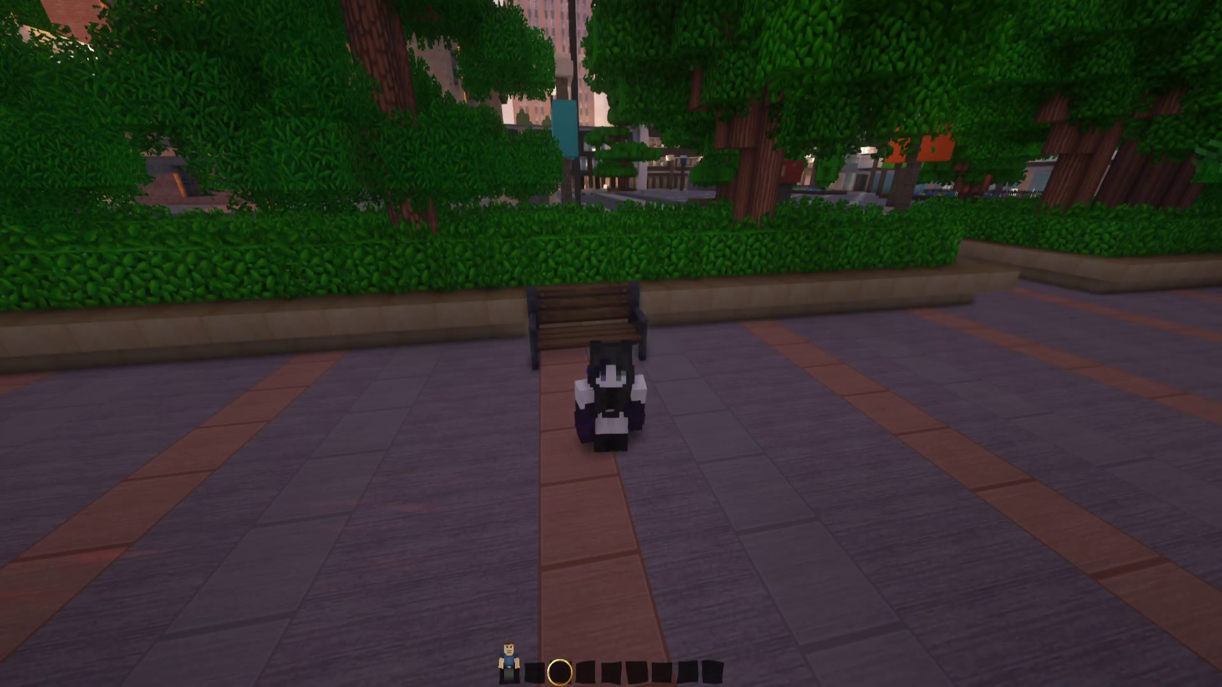
# - Return to first-person view facing the bench and open the camera editor
pyautogui.press('F5')
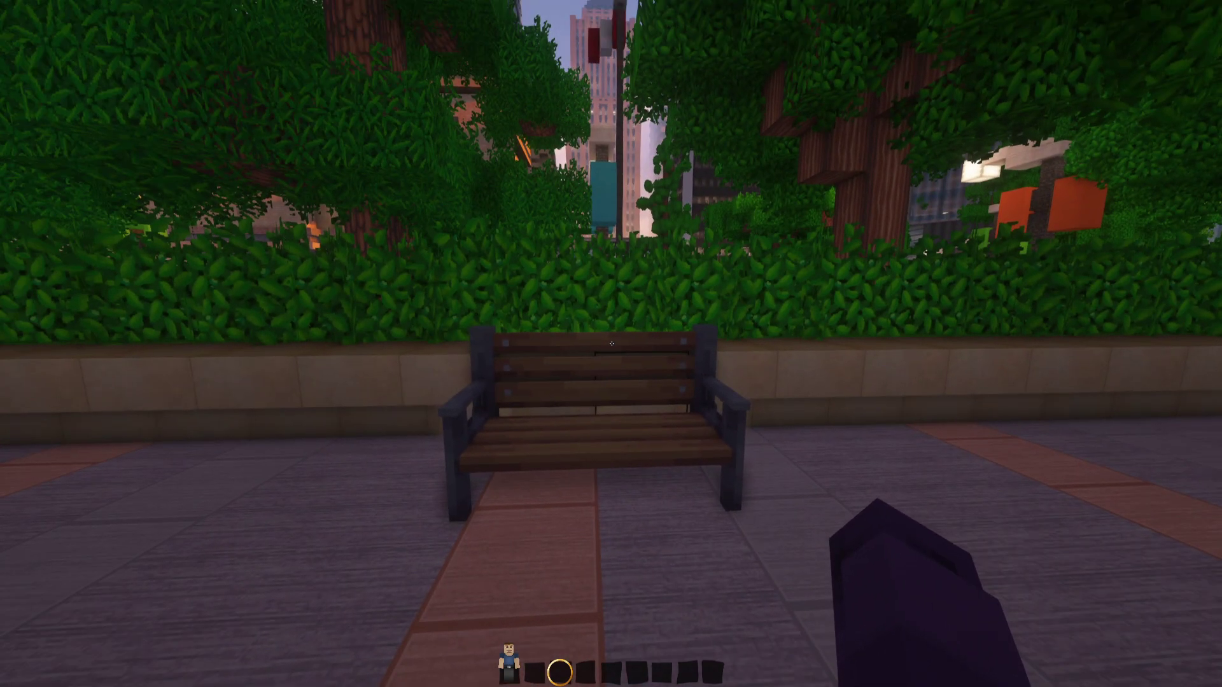
pyautogui.press('ctrl')
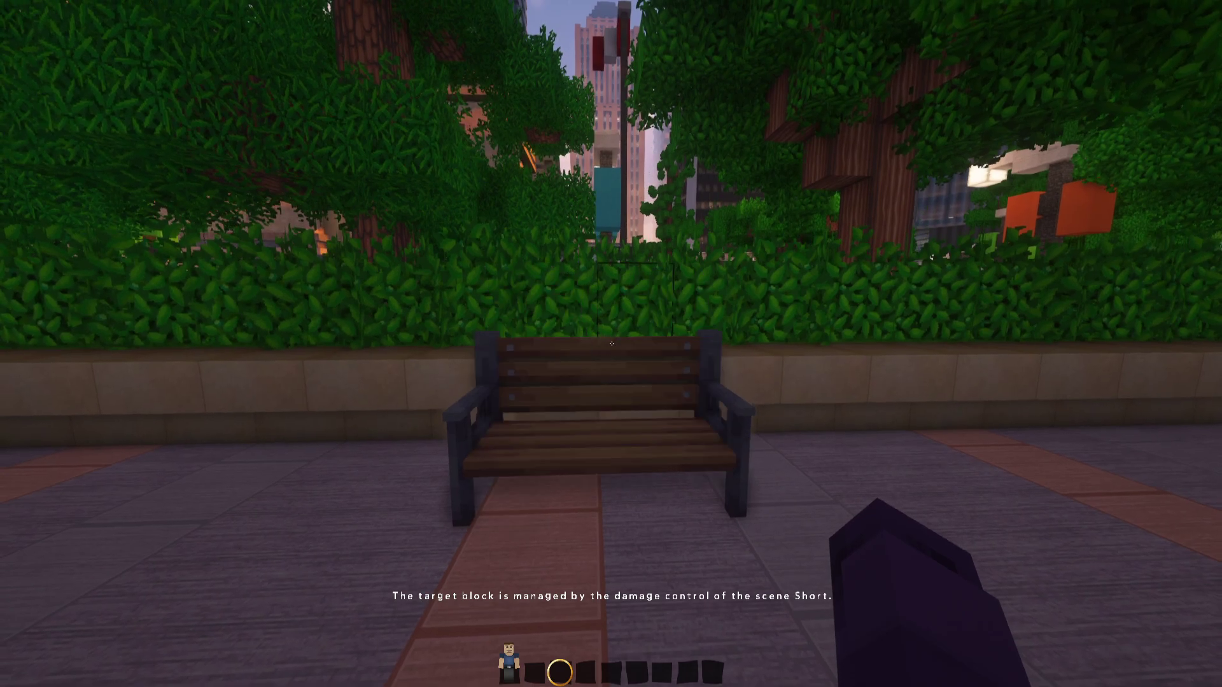
pyautogui.press('c')
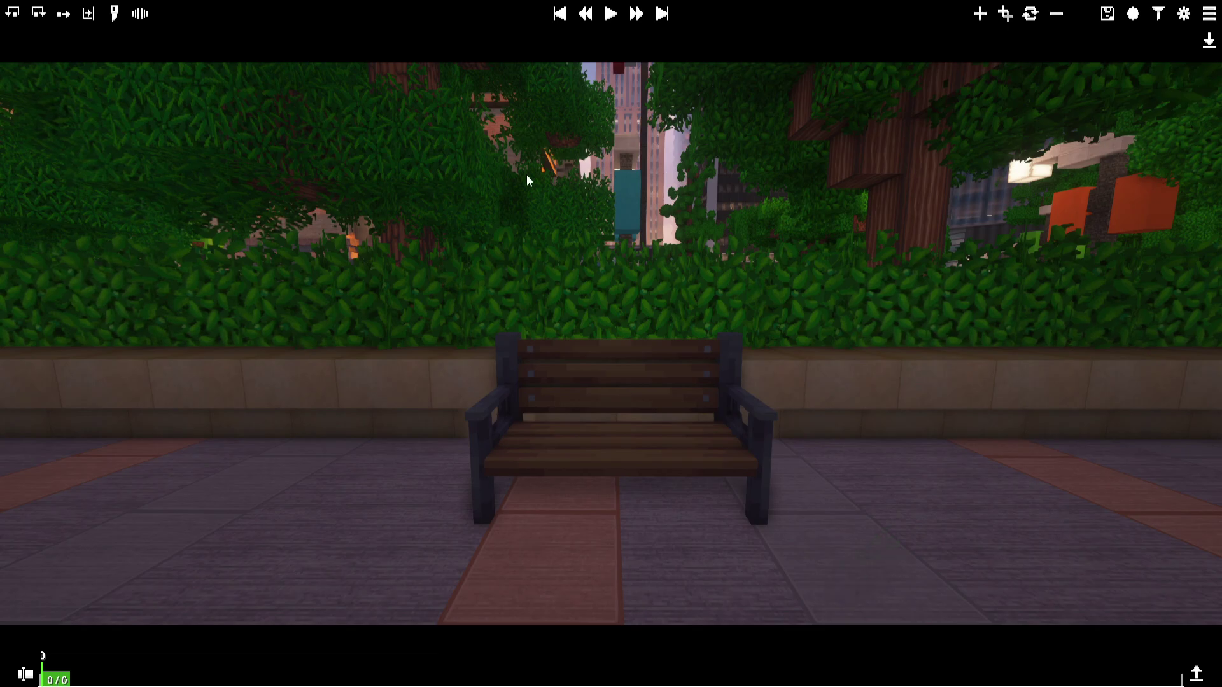
# - Create a new camera profile named Short and close the profile list
pyautogui.click(1203, 23)
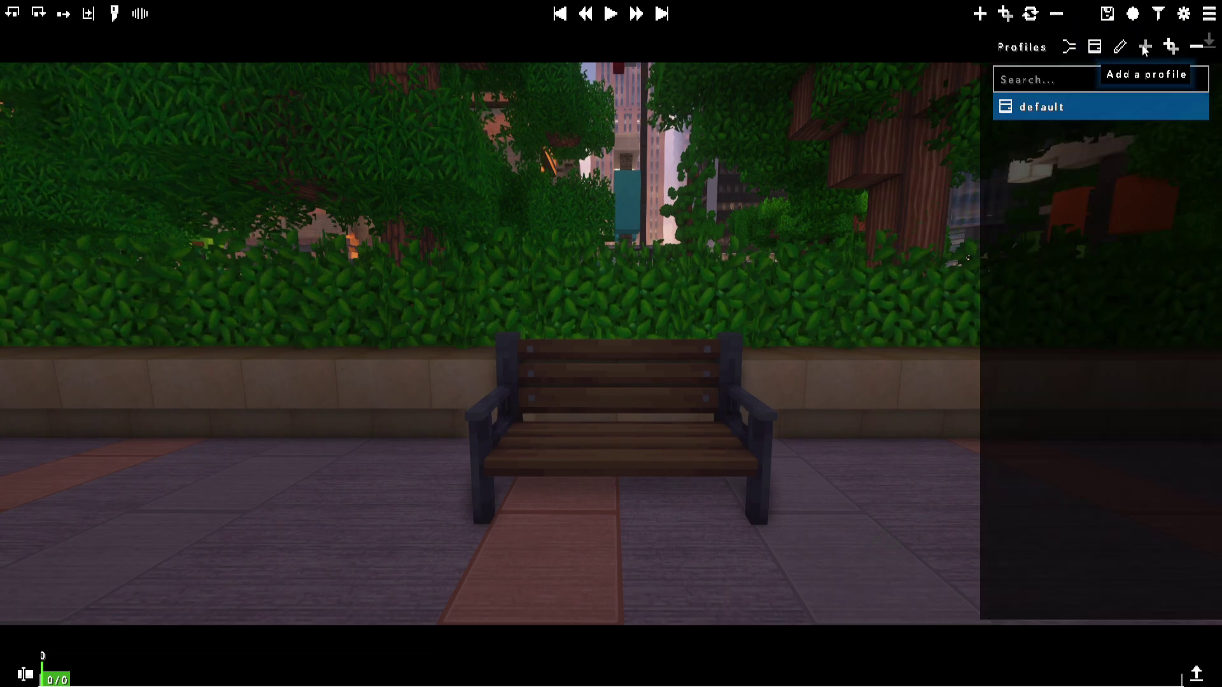
pyautogui.click(1144, 46)
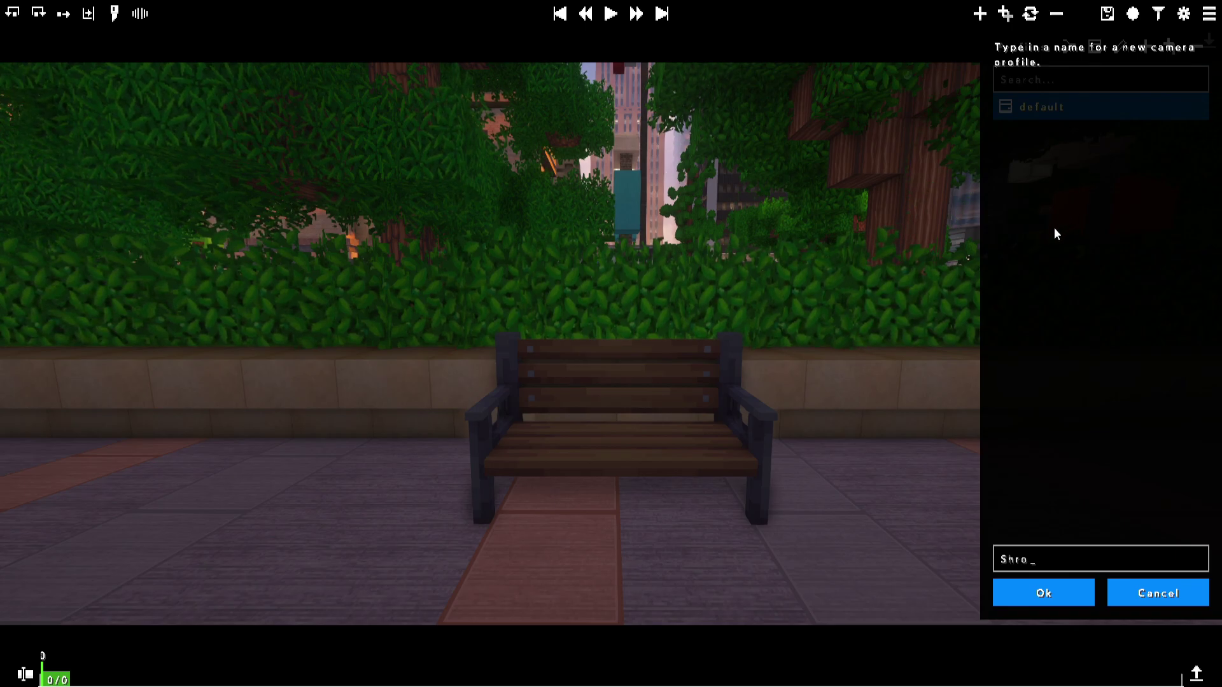
pyautogui.write('Short')
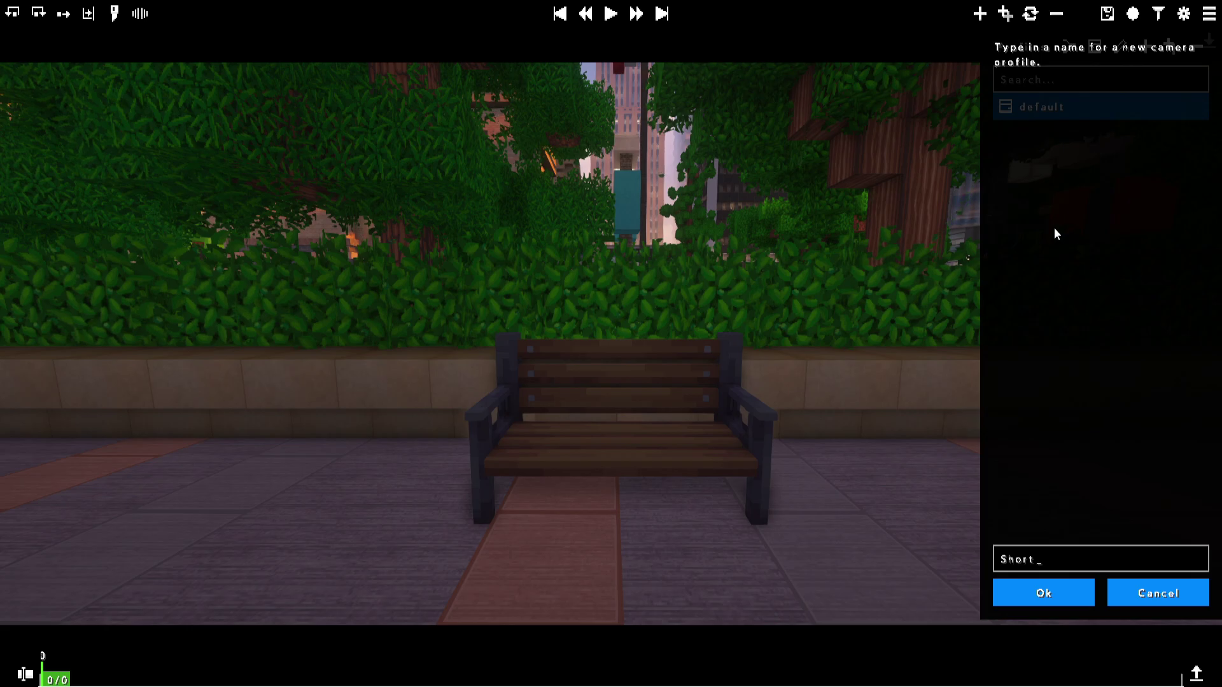
pyautogui.press('Return')
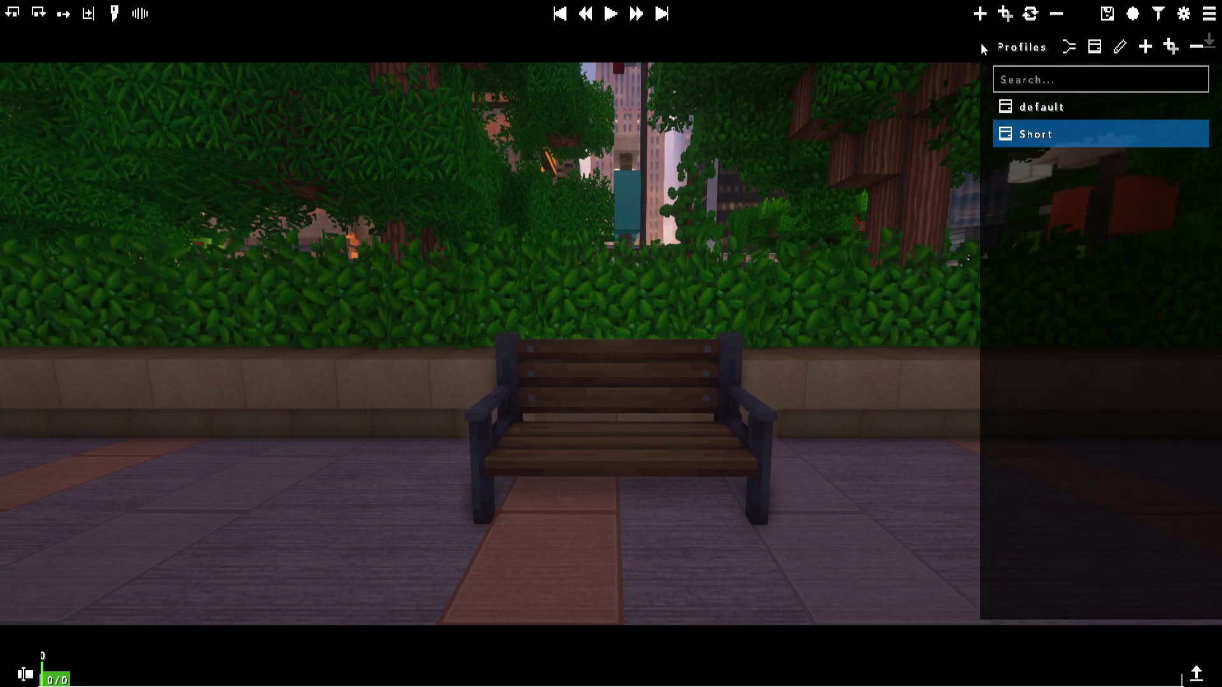
pyautogui.click(1208, 40)
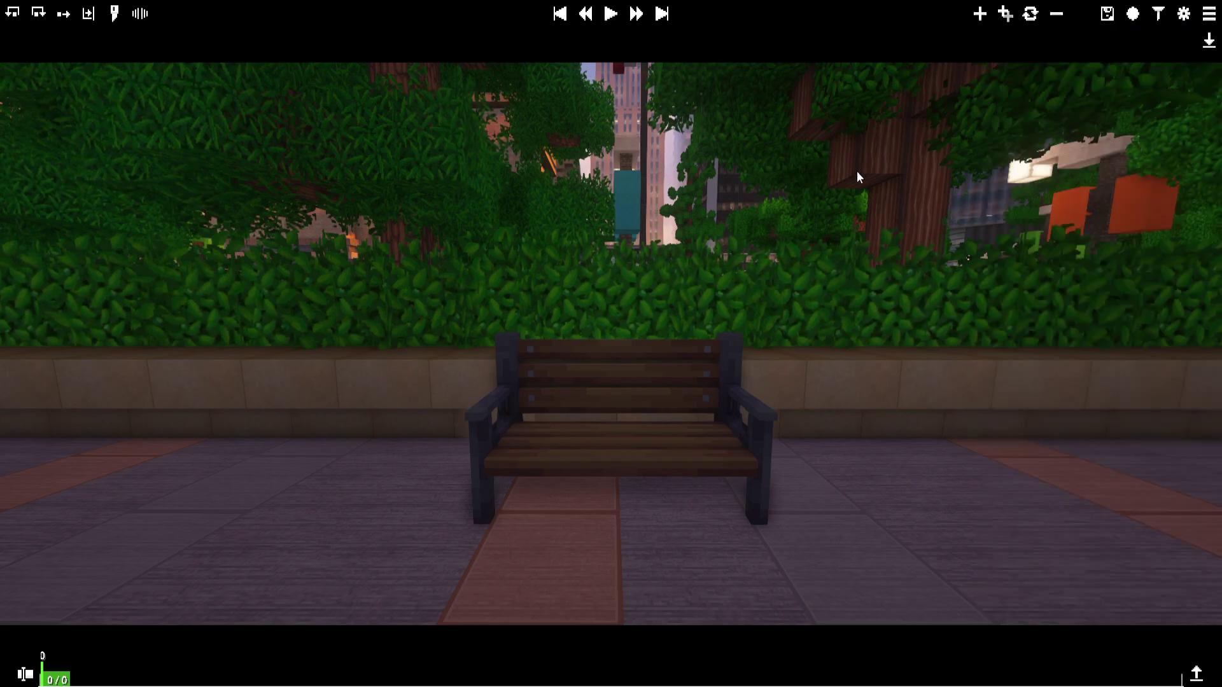
# - Add a Path clip to the camera profile and set its first point's FOV to 64.5
pyautogui.click(986, 20)
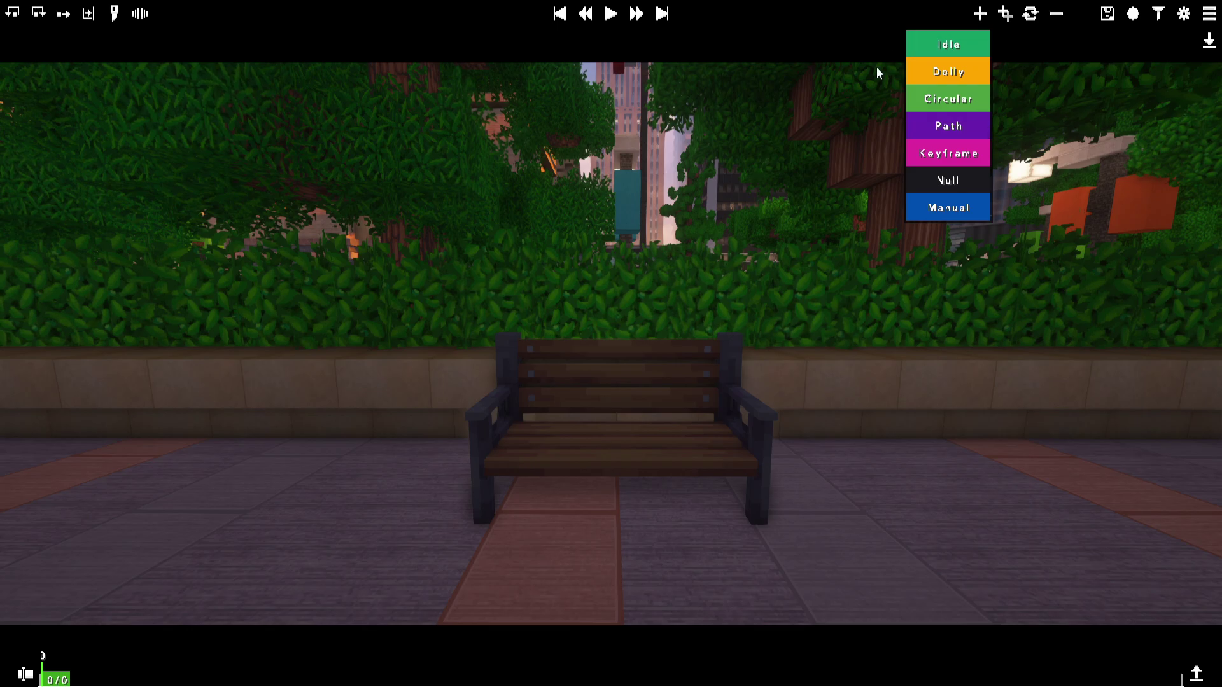
pyautogui.click(964, 124)
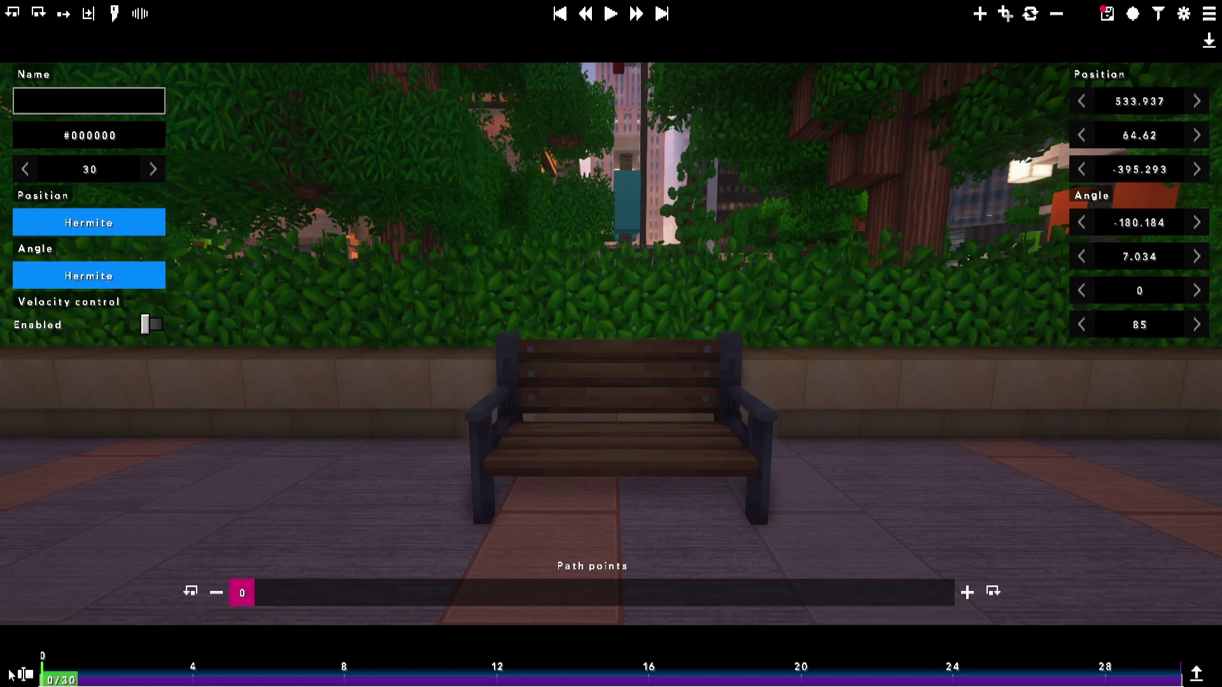
pyautogui.moveTo(1102, 331); pyautogui.dragTo(998, 332)
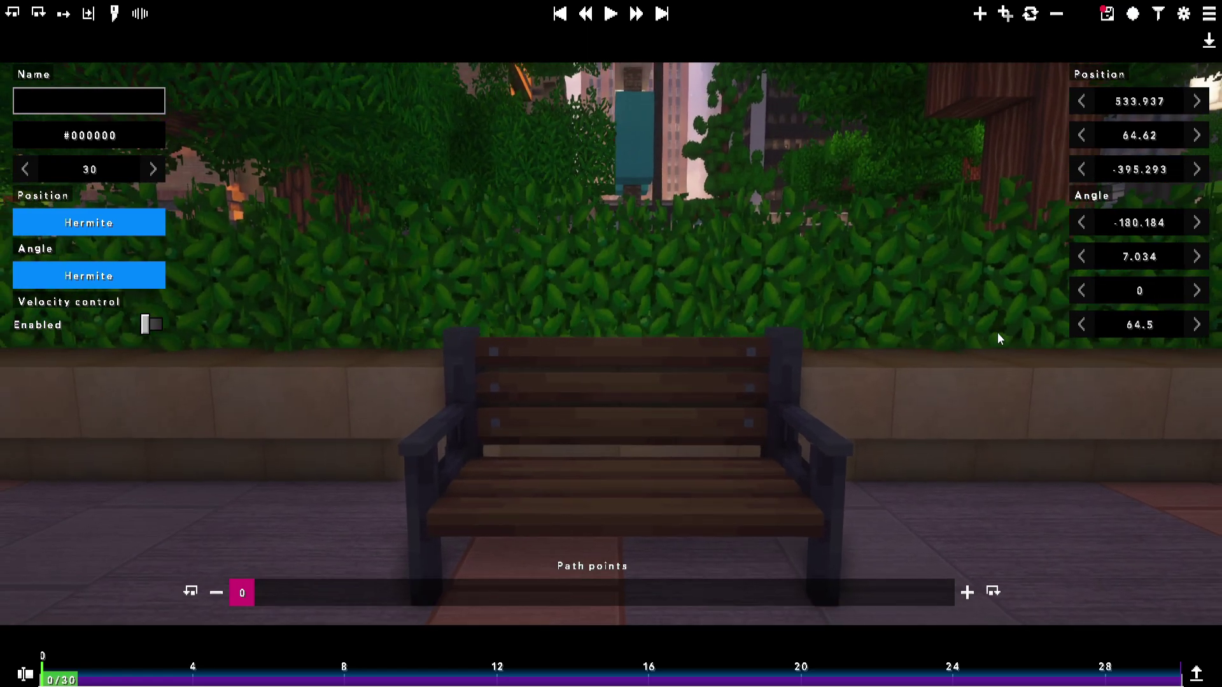
# - Leave the camera editor and reopen it from the Short_2 replay in the scene settings, at the start of the timeline
pyautogui.press('Escape')
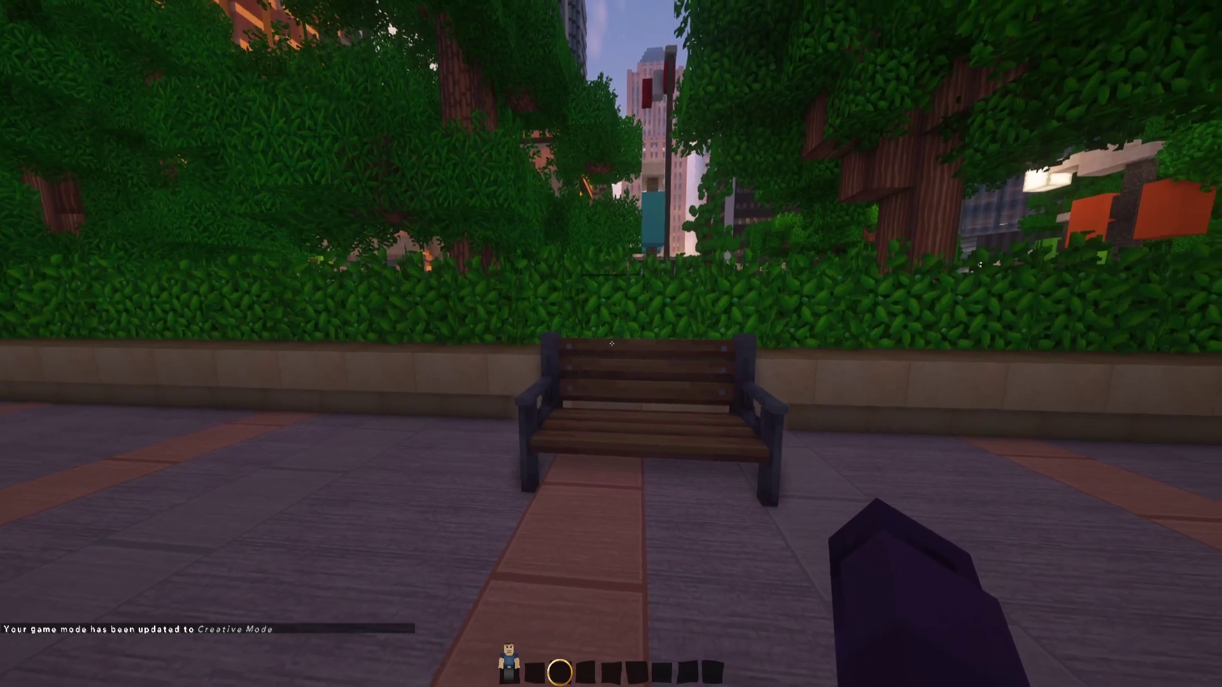
pyautogui.press('0')
pyautogui.click(12, 41)
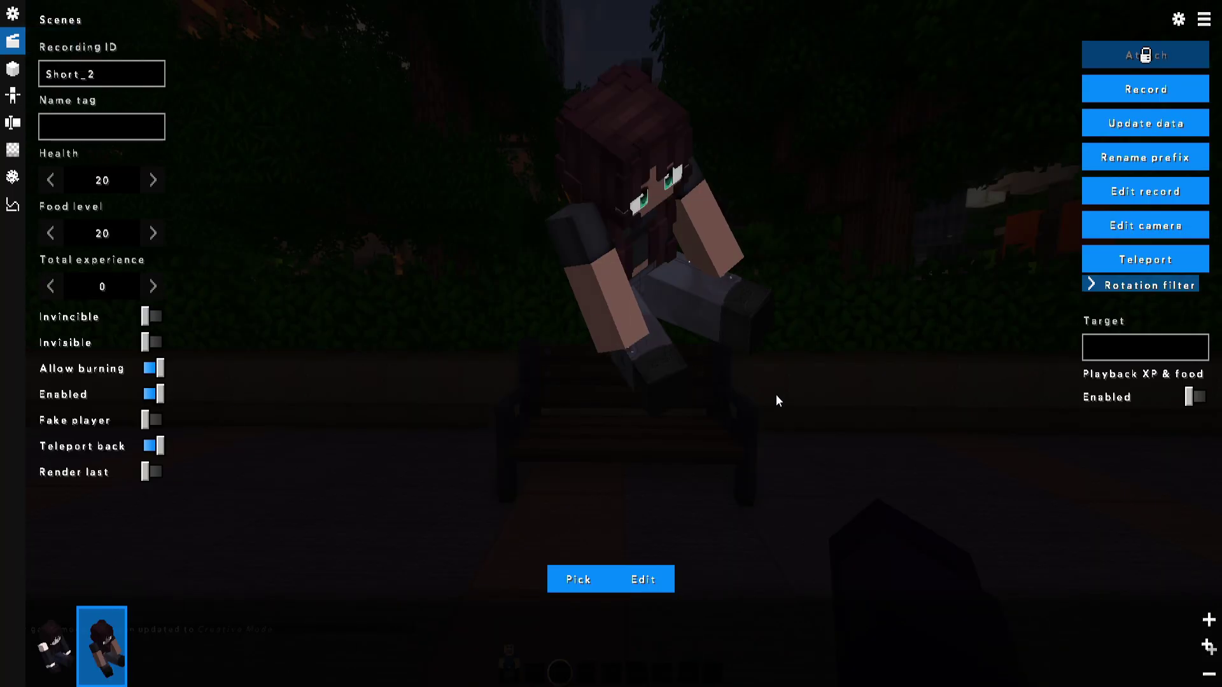
pyautogui.click(1153, 227)
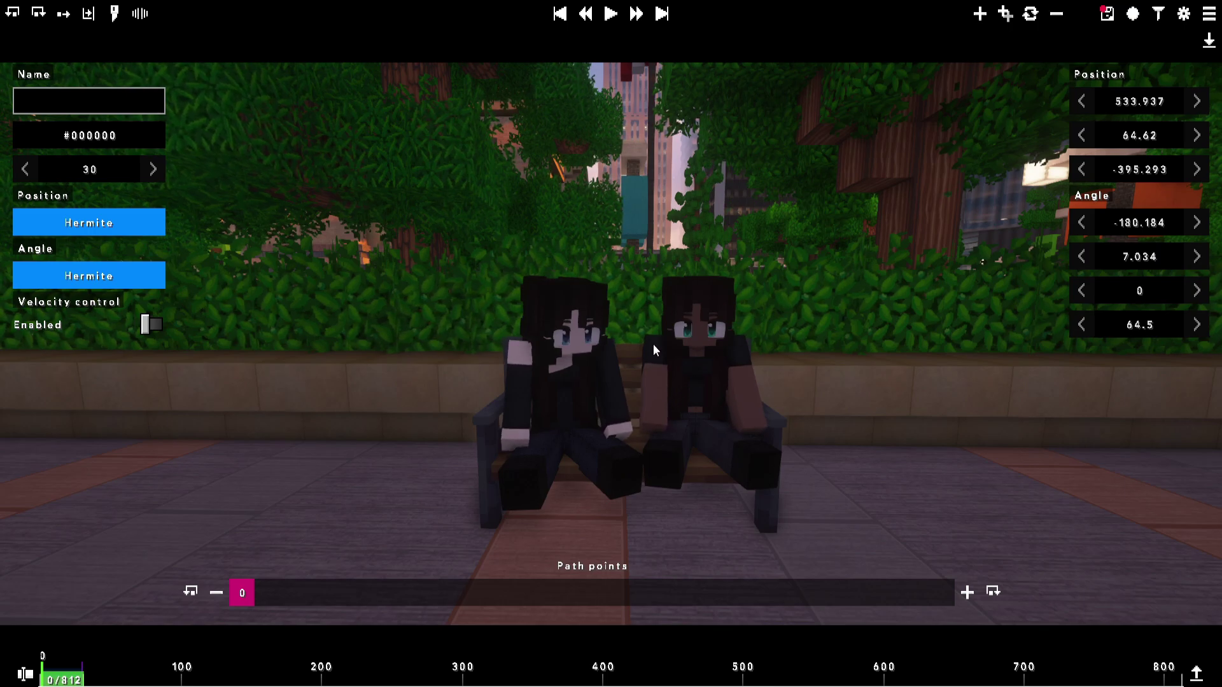
pyautogui.click(67, 673)
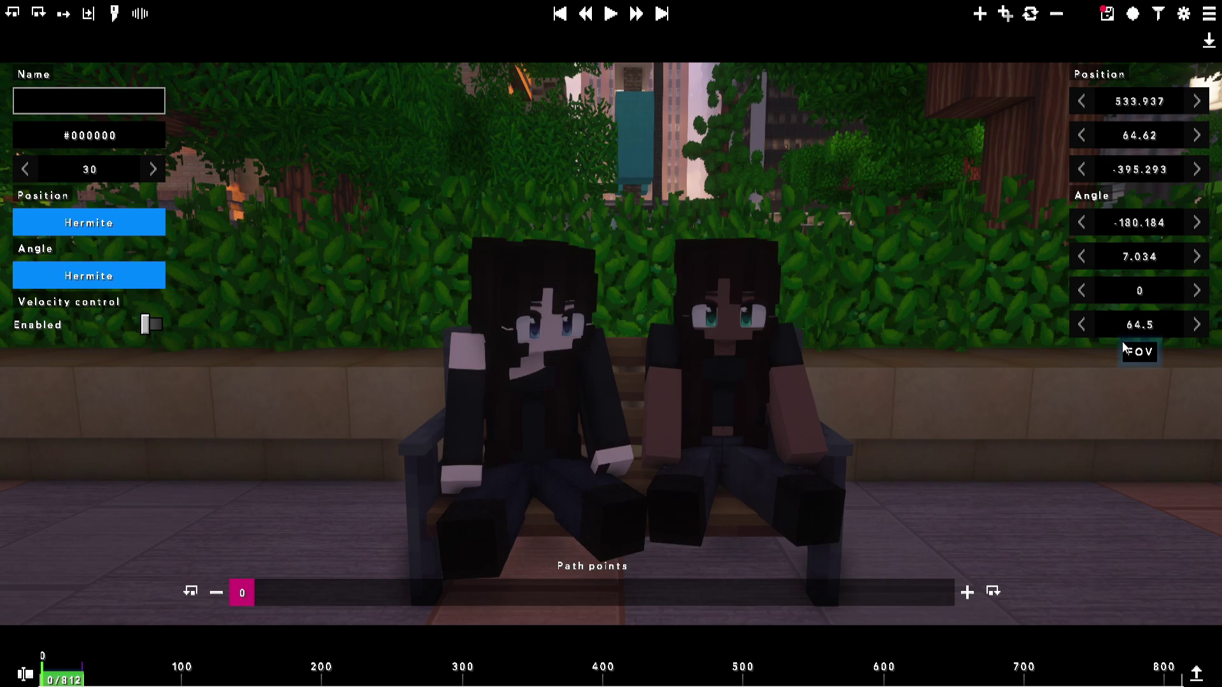
# - Frame path point 0 near the first actor with X 532.837, Y 64.22, Z -395.493, yaw -196.684, pitch -12.716 and FOV 39
pyautogui.moveTo(1082, 324); pyautogui.dragTo(1019, 330)
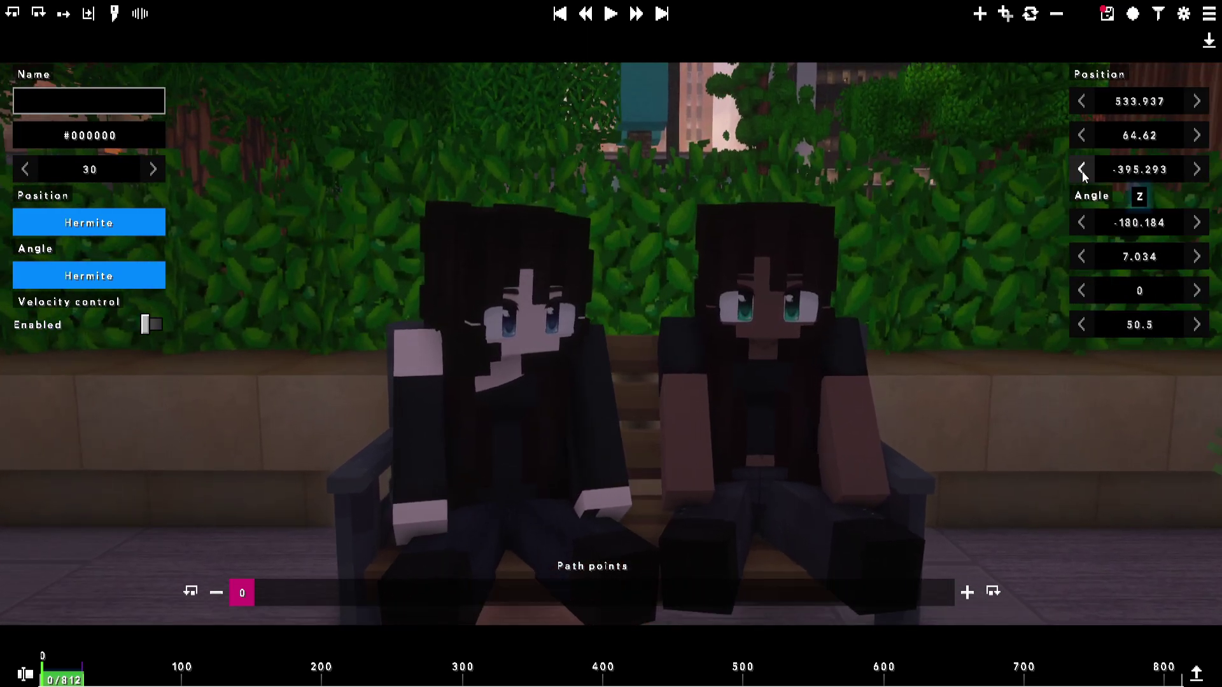
pyautogui.moveTo(1082, 171)
pyautogui.mouseDown()
pyautogui.moveTo(1071, 172)
pyautogui.moveTo(1091, 169)
pyautogui.mouseUp()
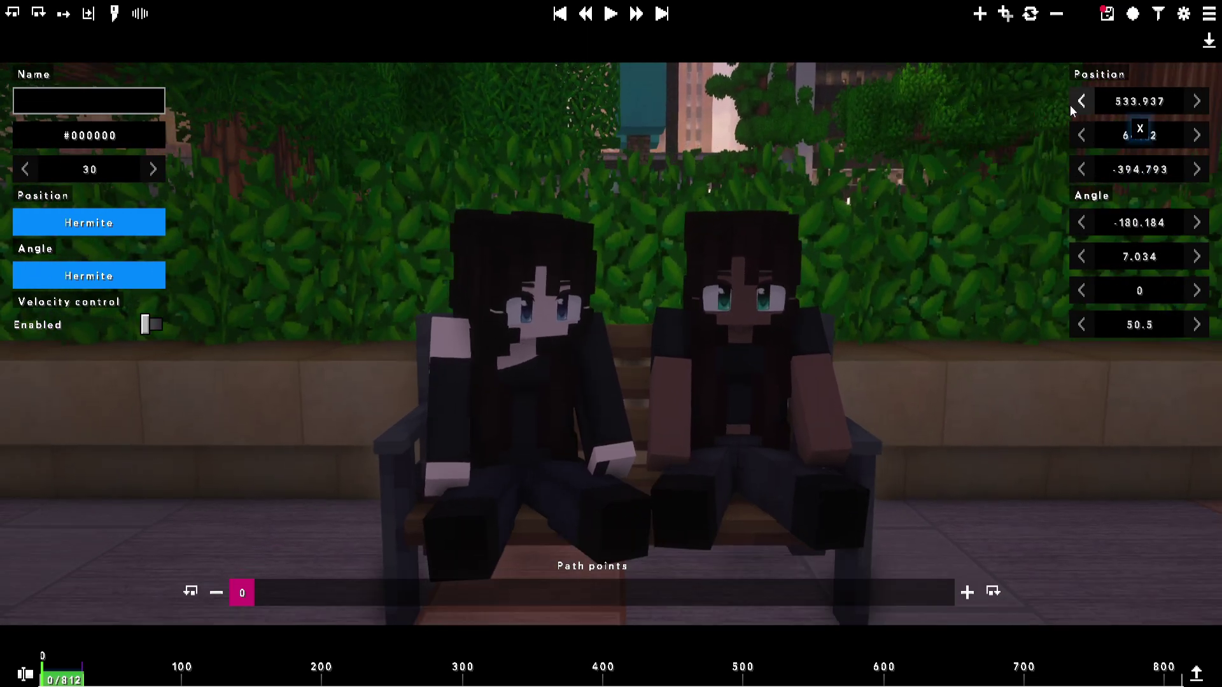
pyautogui.moveTo(1080, 105); pyautogui.dragTo(1070, 131)
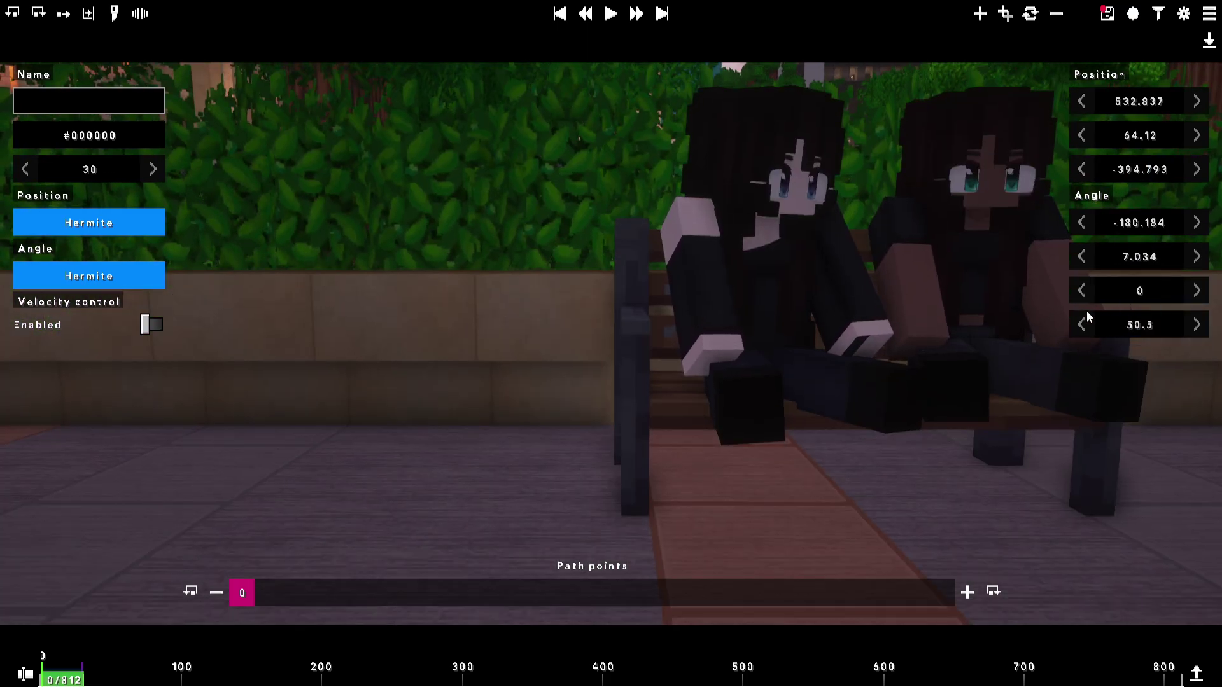
pyautogui.moveTo(1080, 258); pyautogui.dragTo(1071, 256)
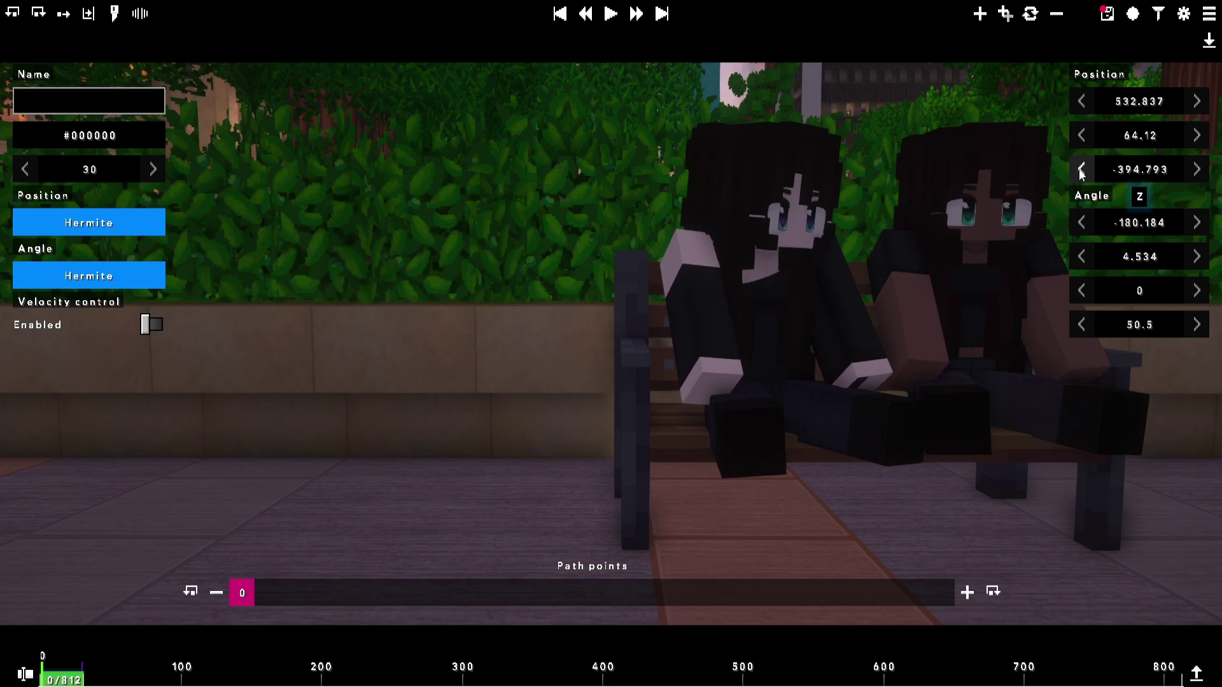
pyautogui.moveTo(1080, 171); pyautogui.dragTo(1069, 176)
pyautogui.moveTo(1083, 323); pyautogui.dragTo(1025, 297)
pyautogui.moveTo(1082, 252); pyautogui.dragTo(1055, 250)
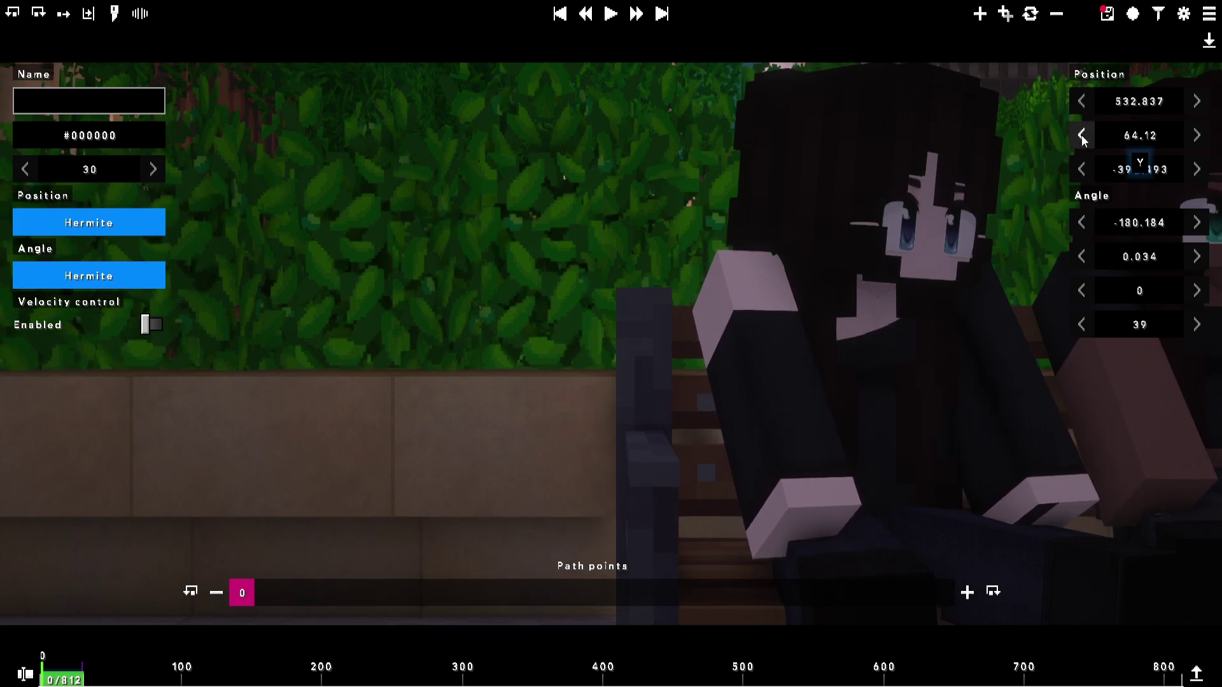
pyautogui.moveTo(1080, 134); pyautogui.dragTo(1087, 138)
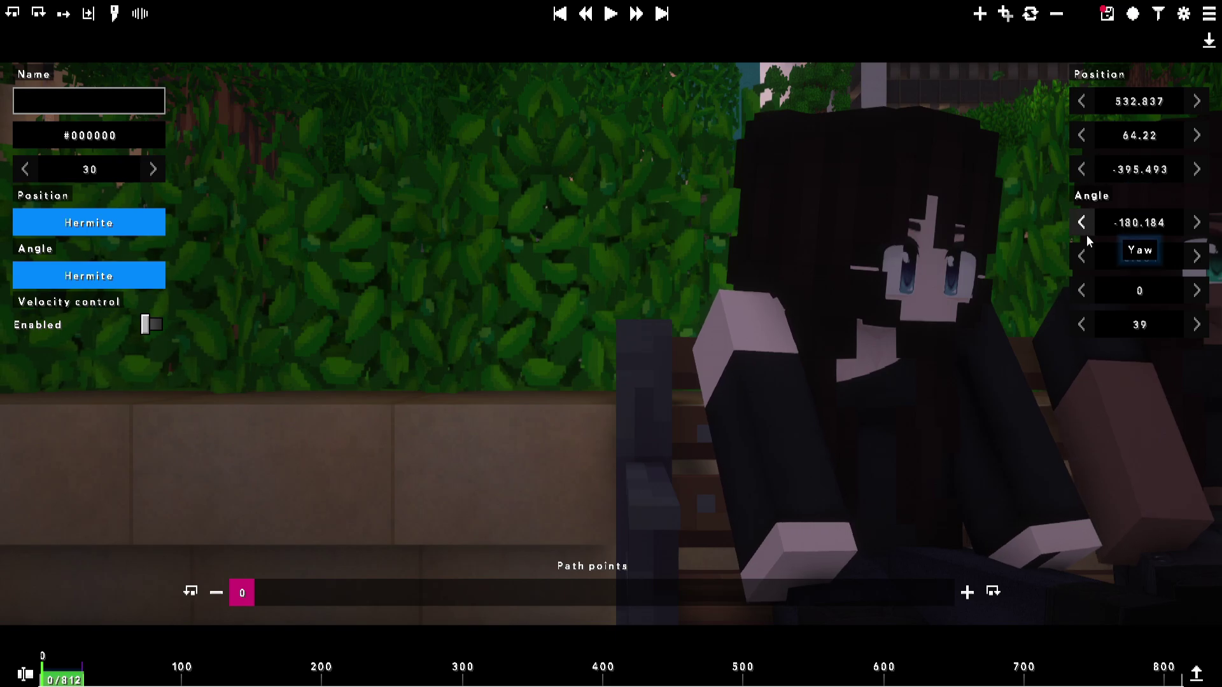
pyautogui.moveTo(1085, 252); pyautogui.dragTo(1107, 226)
# - Add a second path point framing both actors, with X 534.837, Z -396.093, yaw -200.684, pitch -4.966 and roll 2.25
pyautogui.click(966, 592)
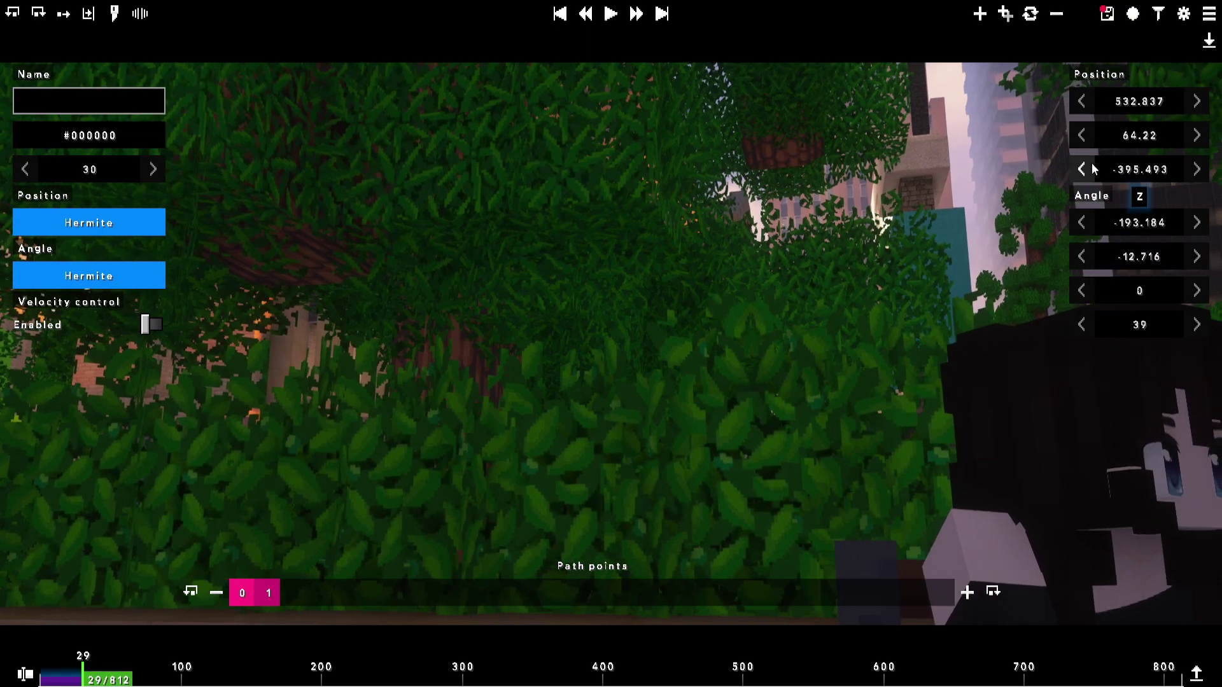
pyautogui.moveTo(1090, 164); pyautogui.dragTo(1083, 166)
pyautogui.moveTo(1089, 99); pyautogui.dragTo(1118, 106)
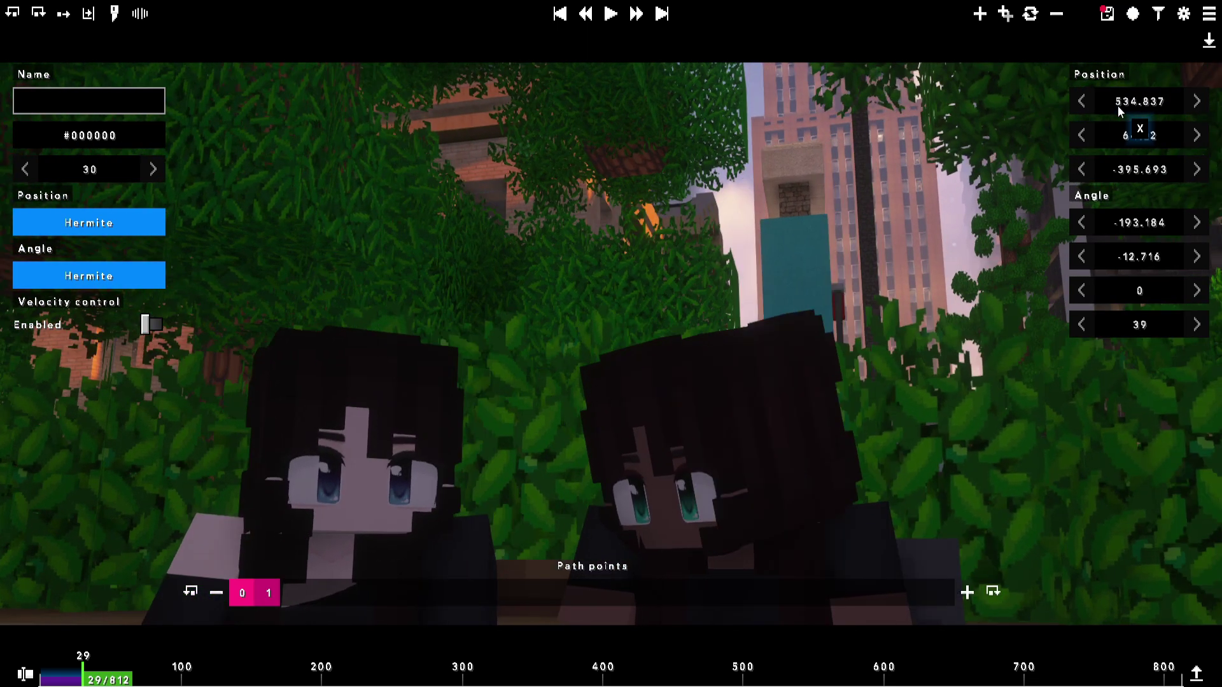
pyautogui.moveTo(1092, 254); pyautogui.dragTo(1129, 252)
pyautogui.moveTo(1101, 167); pyautogui.dragTo(1094, 167)
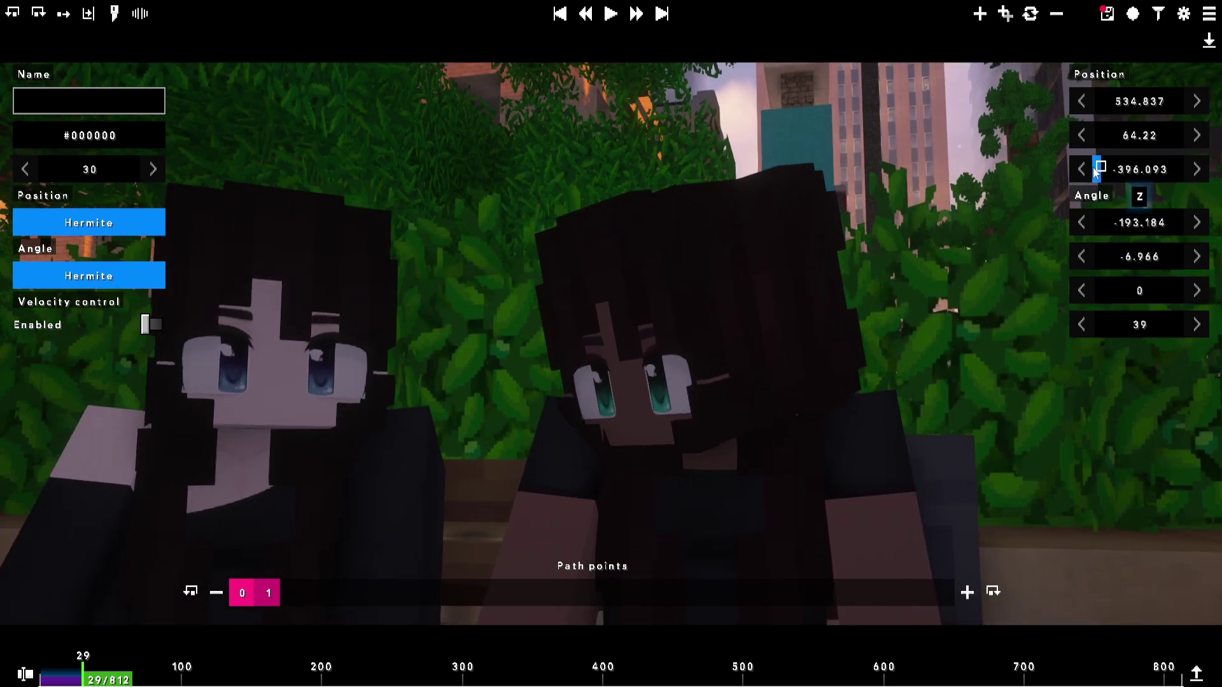
pyautogui.moveTo(1102, 220); pyautogui.dragTo(1108, 247)
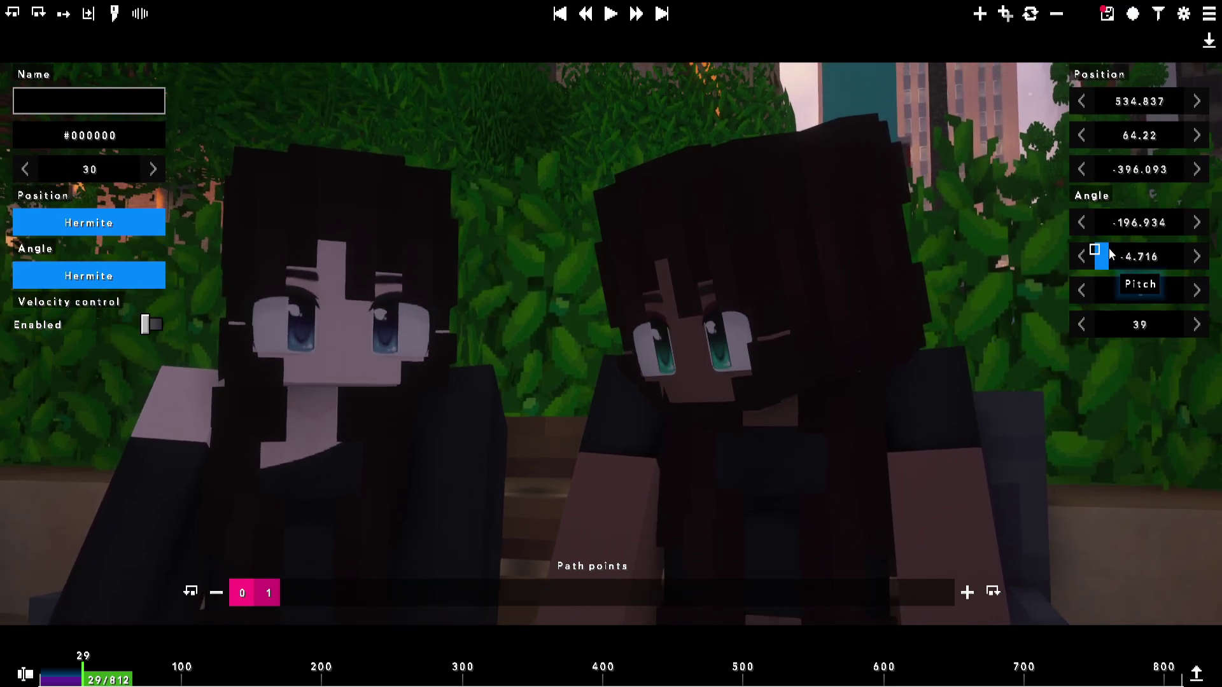
pyautogui.moveTo(1090, 288); pyautogui.dragTo(1106, 286)
pyautogui.moveTo(1098, 226); pyautogui.dragTo(1082, 224)
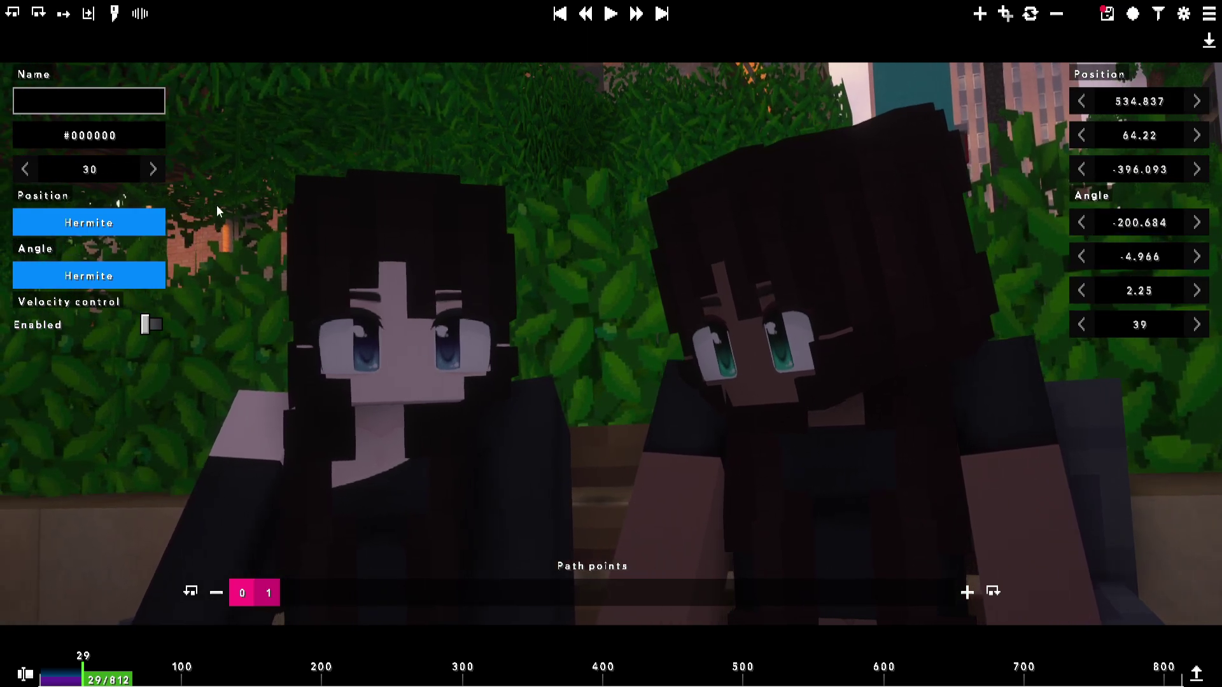
# - Lengthen the path clip to 128 ticks and play the camera movement from tick 0
pyautogui.moveTo(147, 165); pyautogui.dragTo(243, 191)
pyautogui.moveTo(83, 674); pyautogui.dragTo(24, 669)
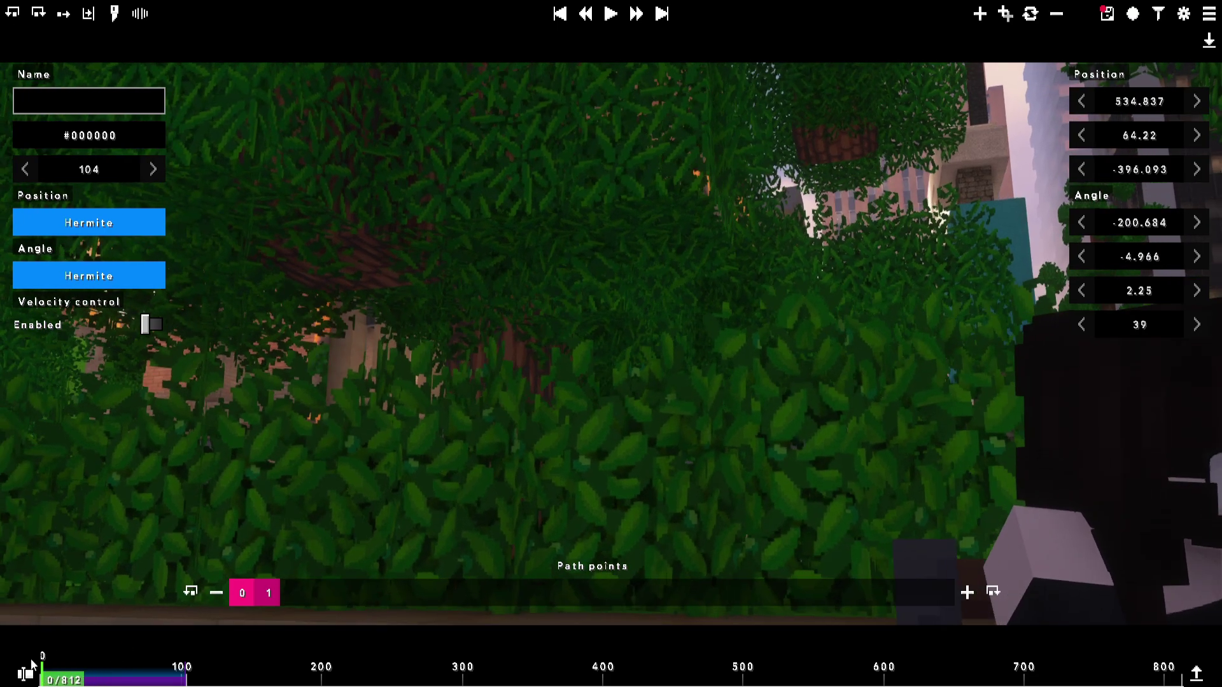
pyautogui.press('space')
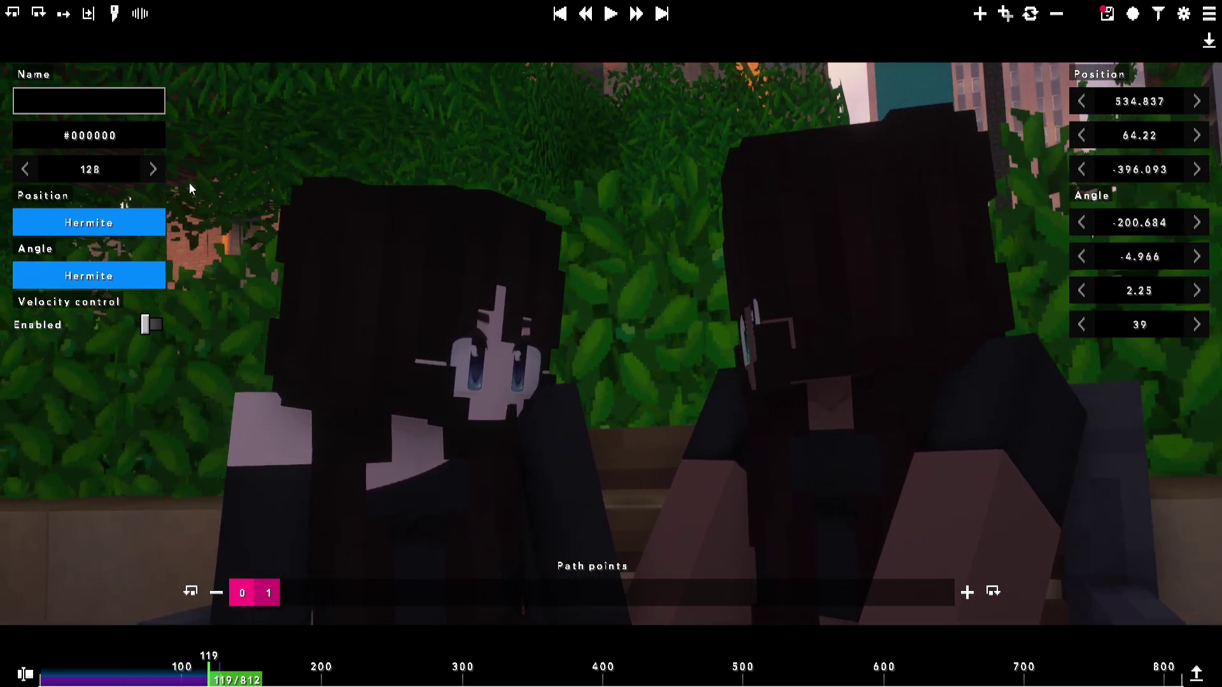
# - Set the path clip's position interpolation to Quadratic In/out
pyautogui.click(112, 224)
pyautogui.click(86, 222)
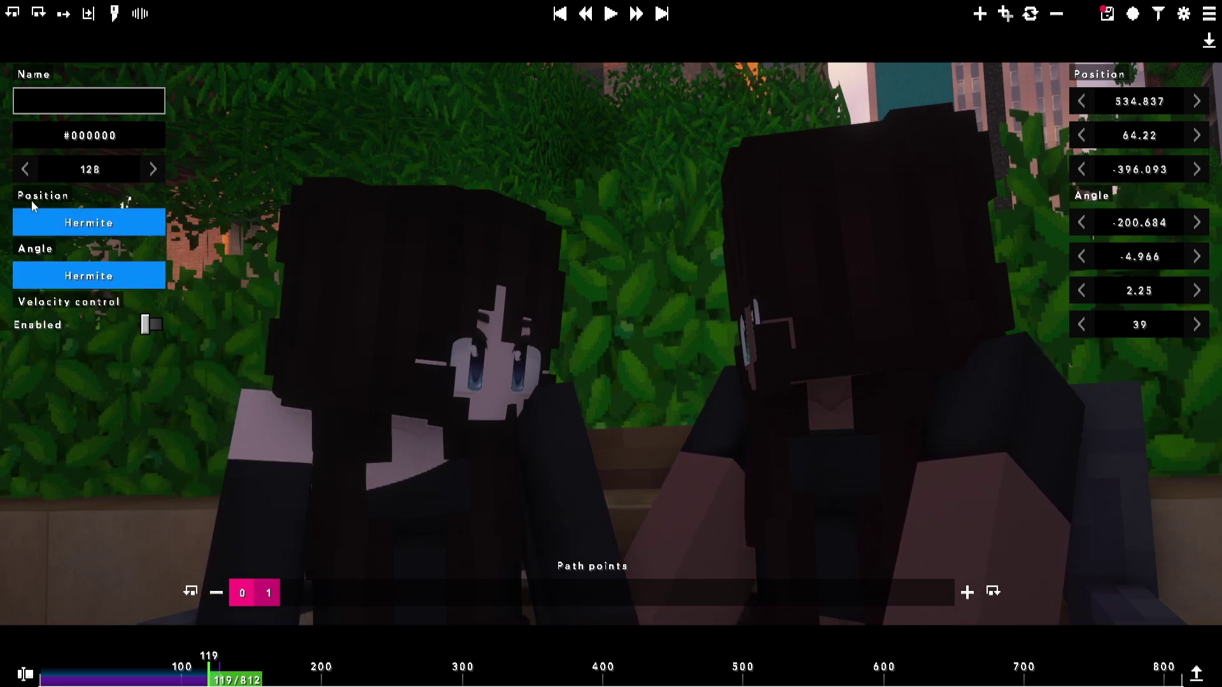
pyautogui.click(84, 224)
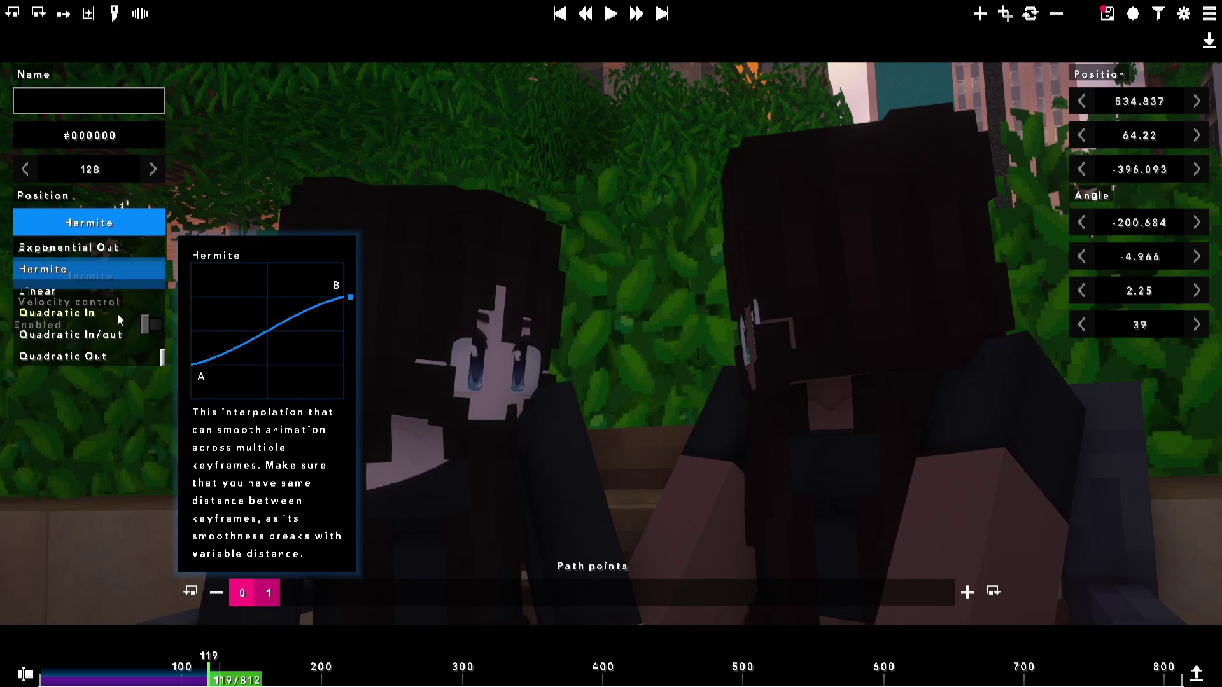
pyautogui.click(119, 336)
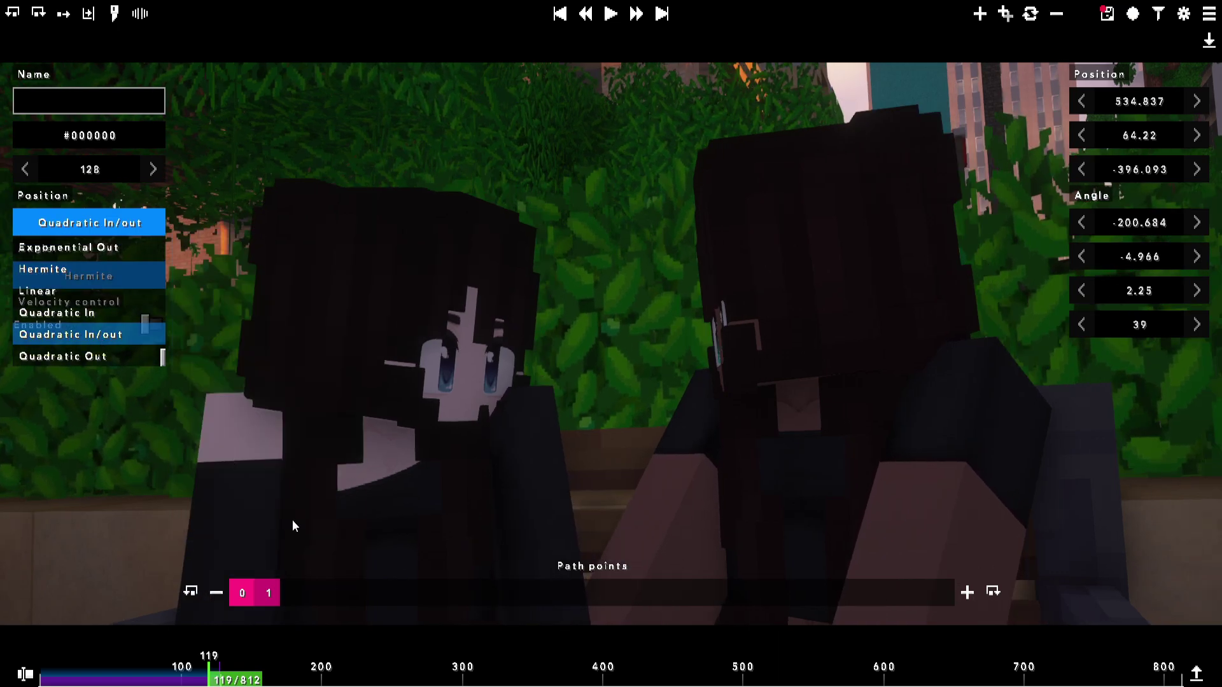
# - Play the camera path from its first point with the interface hidden
pyautogui.click(242, 594)
pyautogui.press('space')
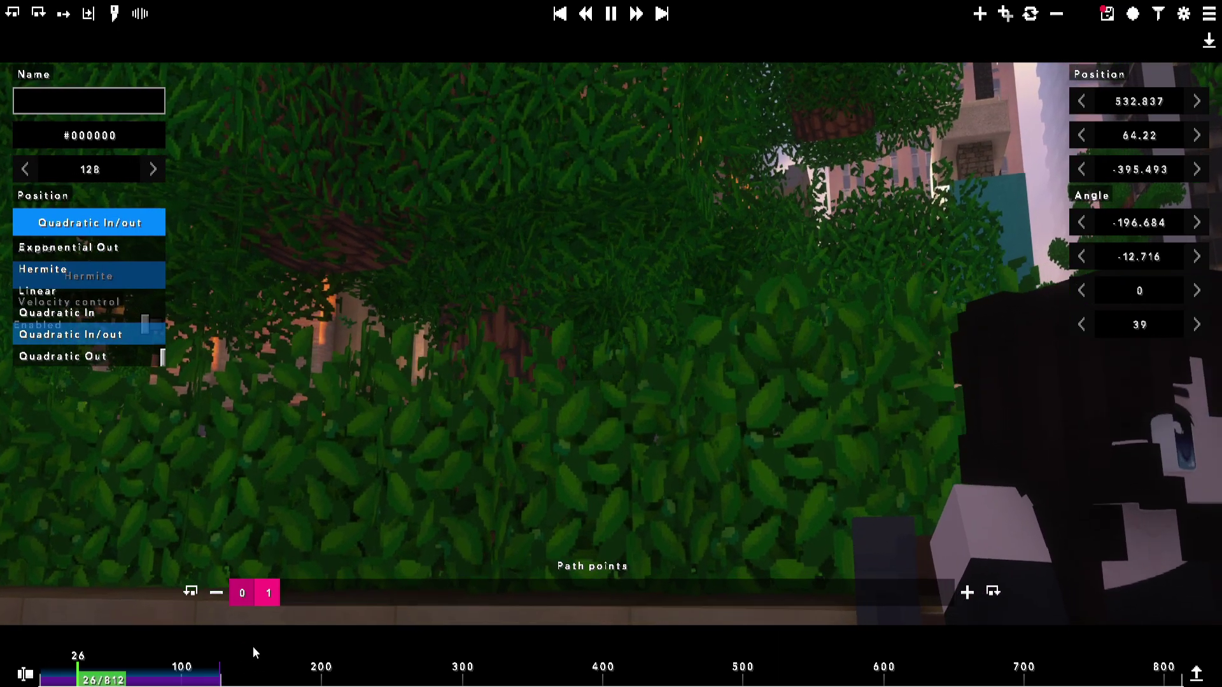
pyautogui.press('F1')
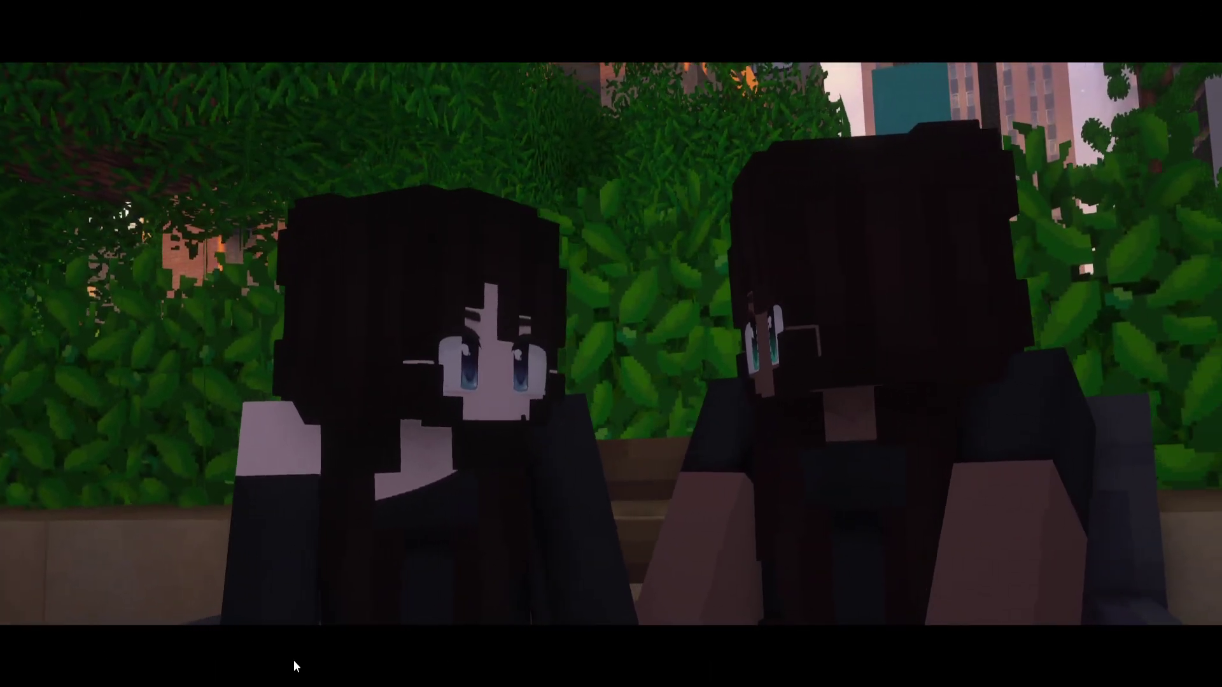
# - Add an idle clip filming both actors from the side, with X 535.137, Z -397.393, yaw -239.434, pitch 2.284, roll 0 and FOV 43
pyautogui.press('F1')
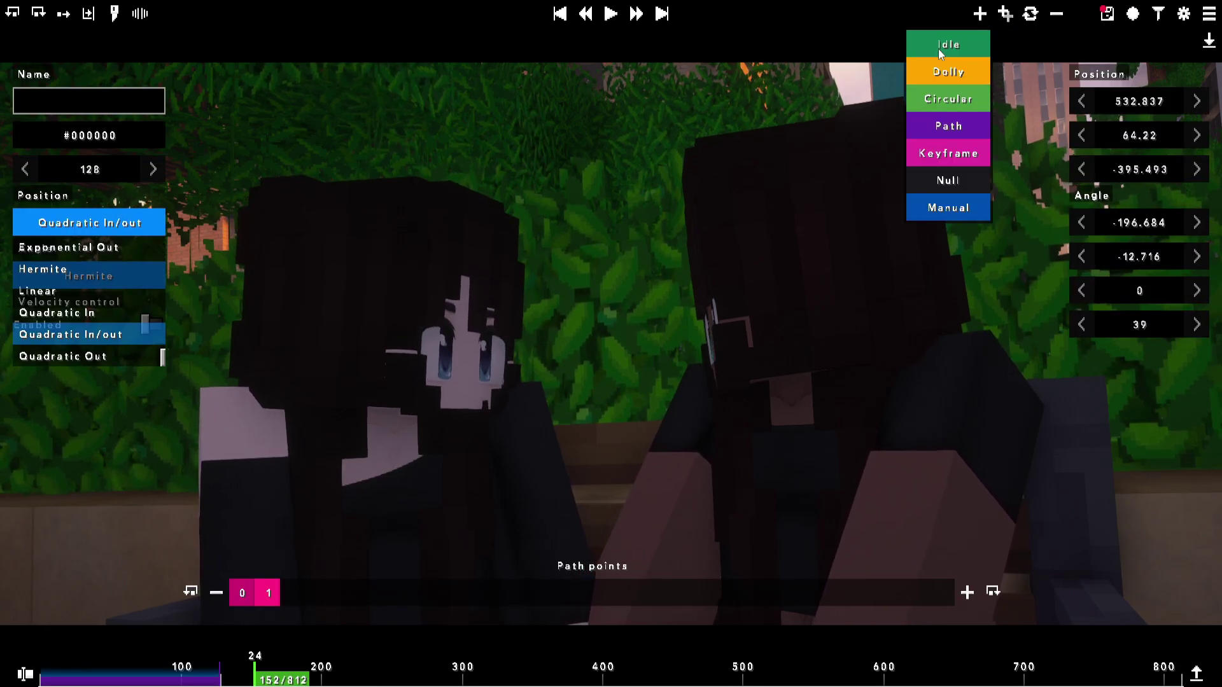
pyautogui.click(939, 51)
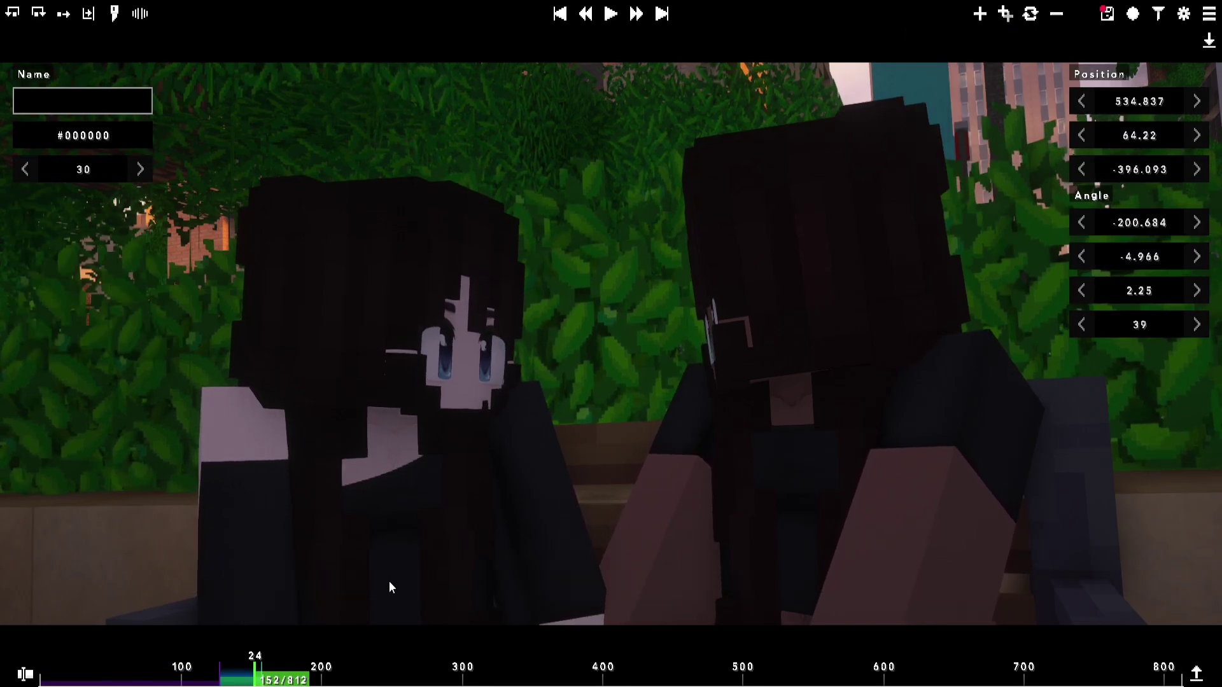
pyautogui.moveTo(1095, 326); pyautogui.dragTo(1103, 325)
pyautogui.moveTo(1092, 291); pyautogui.dragTo(1112, 256)
pyautogui.moveTo(1104, 101); pyautogui.dragTo(1111, 101)
pyautogui.moveTo(1103, 169); pyautogui.dragTo(1090, 169)
pyautogui.moveTo(1096, 136); pyautogui.dragTo(1103, 136)
pyautogui.moveTo(1089, 170); pyautogui.dragTo(1079, 169)
pyautogui.moveTo(1100, 101); pyautogui.dragTo(1112, 101)
pyautogui.moveTo(1120, 222); pyautogui.dragTo(938, 222)
pyautogui.moveTo(1095, 256); pyautogui.dragTo(1114, 254)
# - Lengthen the first idle clip and play the transition from the path into it
pyautogui.press('space')
pyautogui.moveTo(119, 169); pyautogui.dragTo(163, 170)
pyautogui.click(224, 674)
pyautogui.press('space')
pyautogui.press('space')
# - Add an over-the-shoulder idle clip facing the other actor, with X 532.737, Y 64.42, Z -396.493, yaw -136.434 and pitch 4.284
pyautogui.click(980, 14)
pyautogui.click(940, 51)
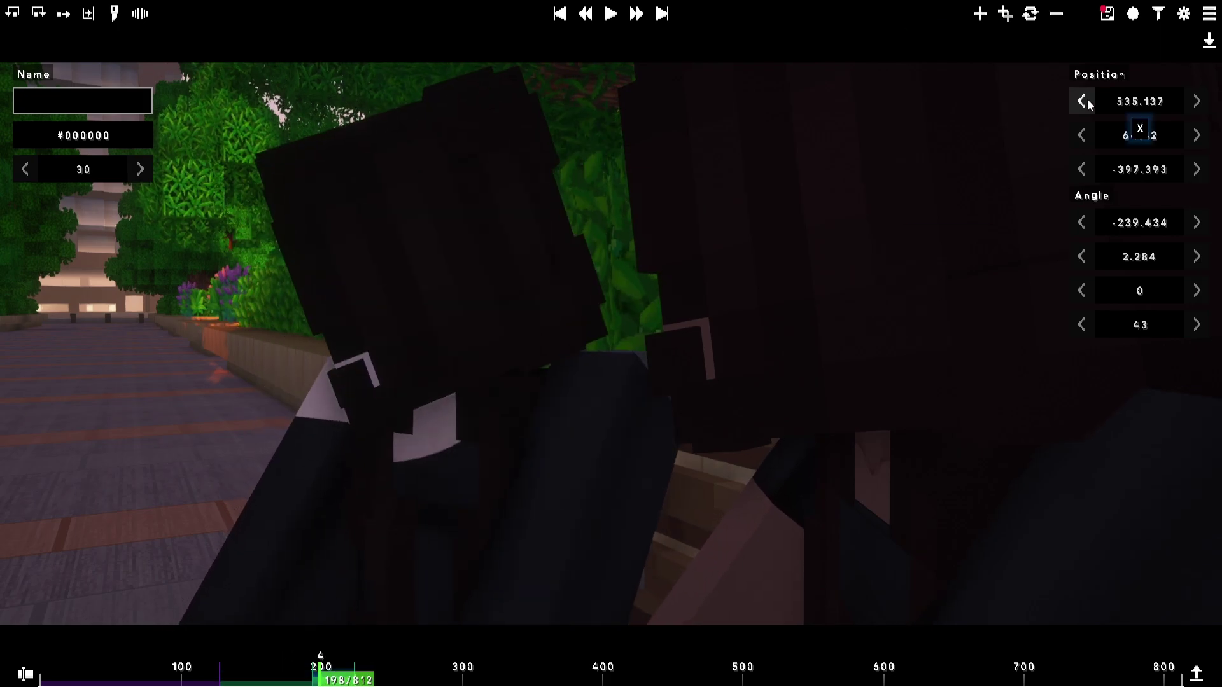
pyautogui.moveTo(1095, 101); pyautogui.dragTo(1096, 101)
pyautogui.moveTo(1133, 222); pyautogui.dragTo(570, 245)
pyautogui.moveTo(1123, 102); pyautogui.dragTo(1093, 101)
pyautogui.moveTo(1097, 169); pyautogui.dragTo(1105, 170)
pyautogui.moveTo(1108, 222); pyautogui.dragTo(921, 222)
pyautogui.moveTo(1100, 101); pyautogui.dragTo(1097, 101)
pyautogui.moveTo(1091, 171); pyautogui.dragTo(1096, 171)
pyautogui.moveTo(1095, 222); pyautogui.dragTo(1172, 222)
pyautogui.moveTo(1084, 253); pyautogui.dragTo(1106, 253)
# - Preview the over-the-shoulder idle shot and lengthen its clip
pyautogui.press('space')
pyautogui.press('space')
pyautogui.moveTo(81, 169); pyautogui.dragTo(141, 169)
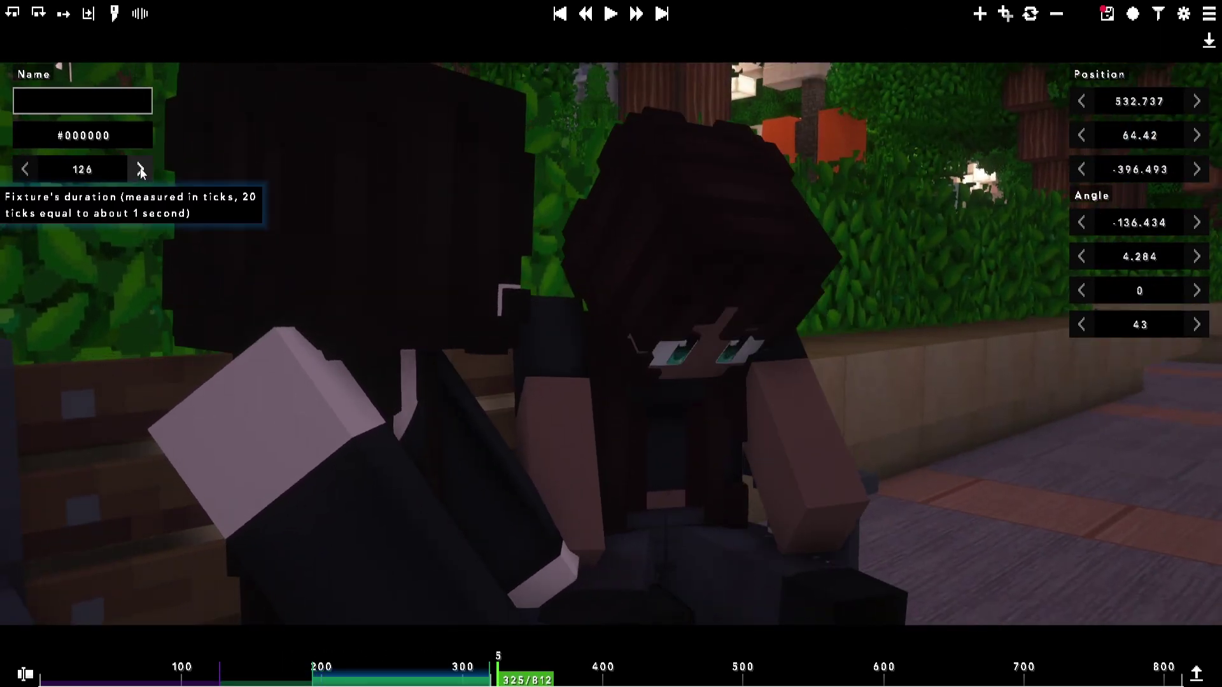
# - Add a path clip whose first point looks down on the bench from behind, with X 534.037, Y 66.02, Z -401.393, yaw -359.184, pitch 26.784, FOV 43.5
pyautogui.click(976, 13)
pyautogui.click(939, 79)
pyautogui.moveTo(567, 676); pyautogui.dragTo(560, 676)
pyautogui.moveTo(1093, 102); pyautogui.dragTo(1106, 105)
pyautogui.moveTo(1132, 222); pyautogui.dragTo(859, 222)
pyautogui.moveTo(1091, 135); pyautogui.dragTo(1099, 135)
pyautogui.moveTo(1077, 165)
pyautogui.mouseDown()
pyautogui.moveTo(1089, 175)
pyautogui.moveTo(1076, 173)
pyautogui.mouseUp()
pyautogui.moveTo(1145, 223); pyautogui.dragTo(842, 222)
pyautogui.moveTo(1089, 324); pyautogui.dragTo(1128, 325)
pyautogui.moveTo(1092, 256); pyautogui.dragTo(1120, 257)
pyautogui.moveTo(1093, 101); pyautogui.dragTo(1088, 101)
pyautogui.moveTo(1096, 171); pyautogui.dragTo(1069, 172)
pyautogui.moveTo(1086, 135); pyautogui.dragTo(1095, 135)
pyautogui.moveTo(1090, 222); pyautogui.dragTo(1085, 222)
pyautogui.moveTo(1089, 257); pyautogui.dragTo(1125, 257)
pyautogui.moveTo(1100, 322); pyautogui.dragTo(1061, 323)
# - Add a second path point closer behind the actors and set the path clip's duration to 119 ticks
pyautogui.click(967, 593)
pyautogui.moveTo(1096, 135); pyautogui.dragTo(1120, 169)
pyautogui.moveTo(154, 174); pyautogui.dragTo(210, 174)
# - Try Cubic In/out position interpolation on the behind-the-bench path clip and play the movement from its first point
pyautogui.click(89, 222)
pyautogui.scroll(3, 108, 280)
pyautogui.click(96, 296)
pyautogui.click(237, 597)
pyautogui.press('space')
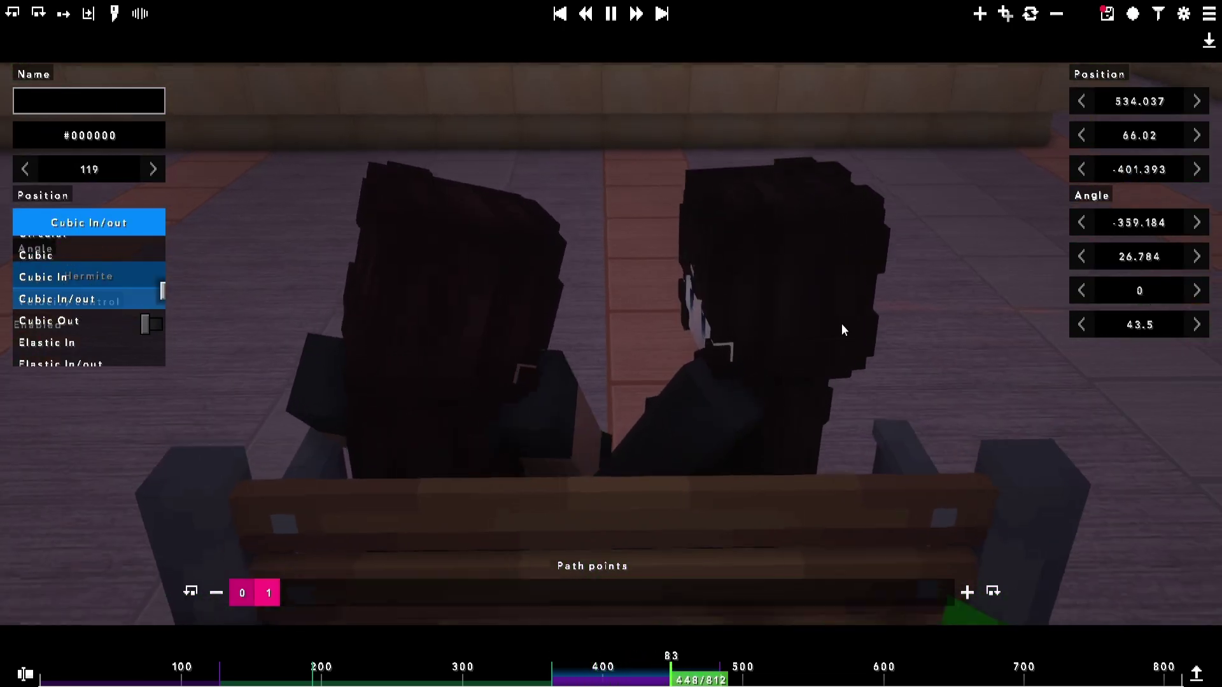
# - Set the behind-the-bench path's position interpolation to Quadratic In/out and play the whole camera sequence from the start
pyautogui.scroll(2, 95, 286)
pyautogui.click(89, 272)
pyautogui.scroll(-4, 93, 350)
pyautogui.click(70, 334)
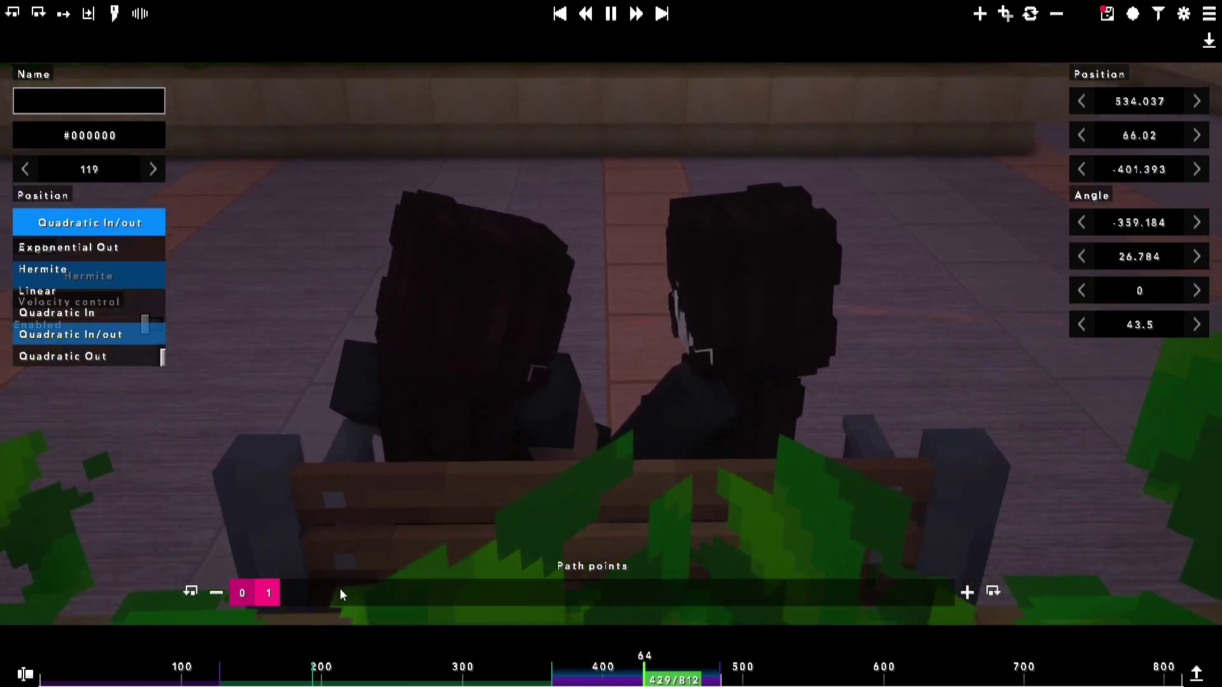
pyautogui.moveTo(144, 178); pyautogui.dragTo(149, 178)
pyautogui.moveTo(82, 665); pyautogui.dragTo(40, 649)
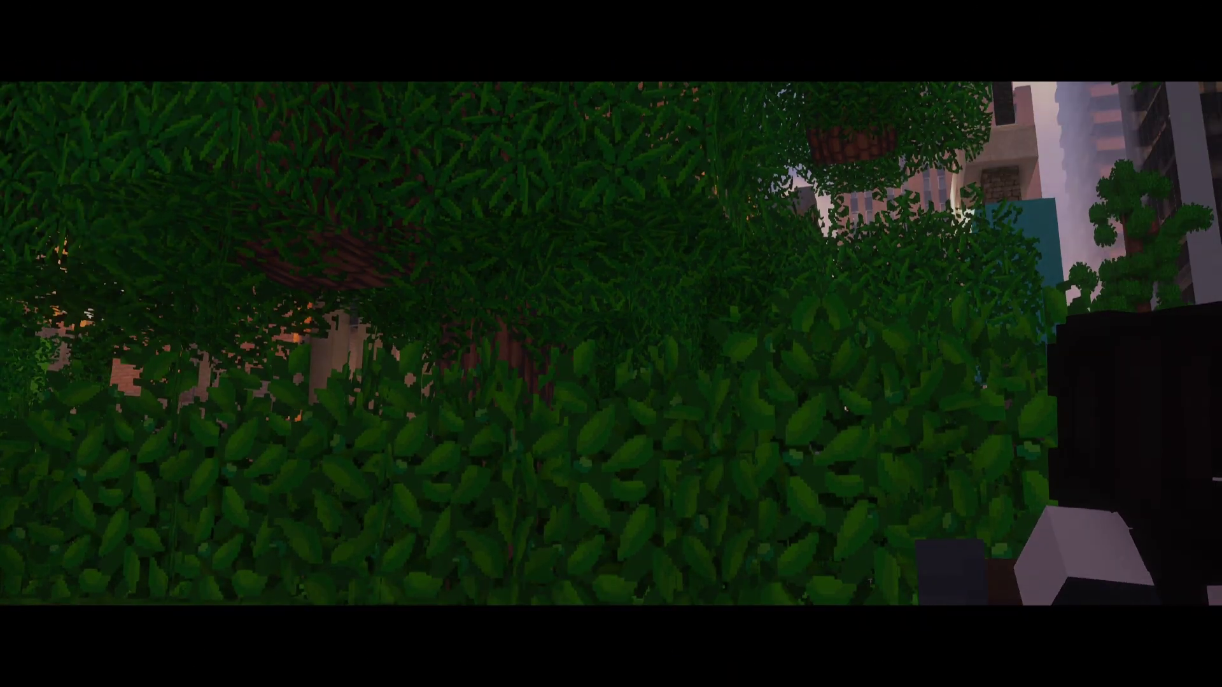
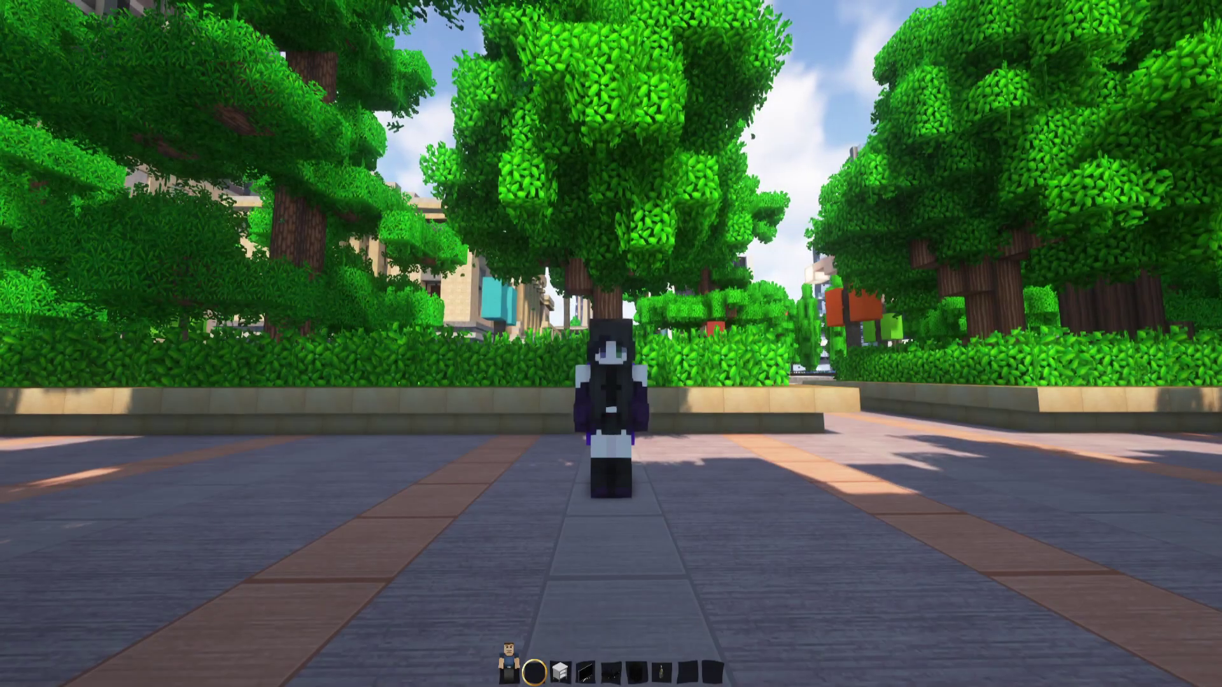
# - Switch to first-person view and place a row of three Modern TV Stand blocks on the pavement
pyautogui.press('F5')
pyautogui.scroll(-1, 611, 344)
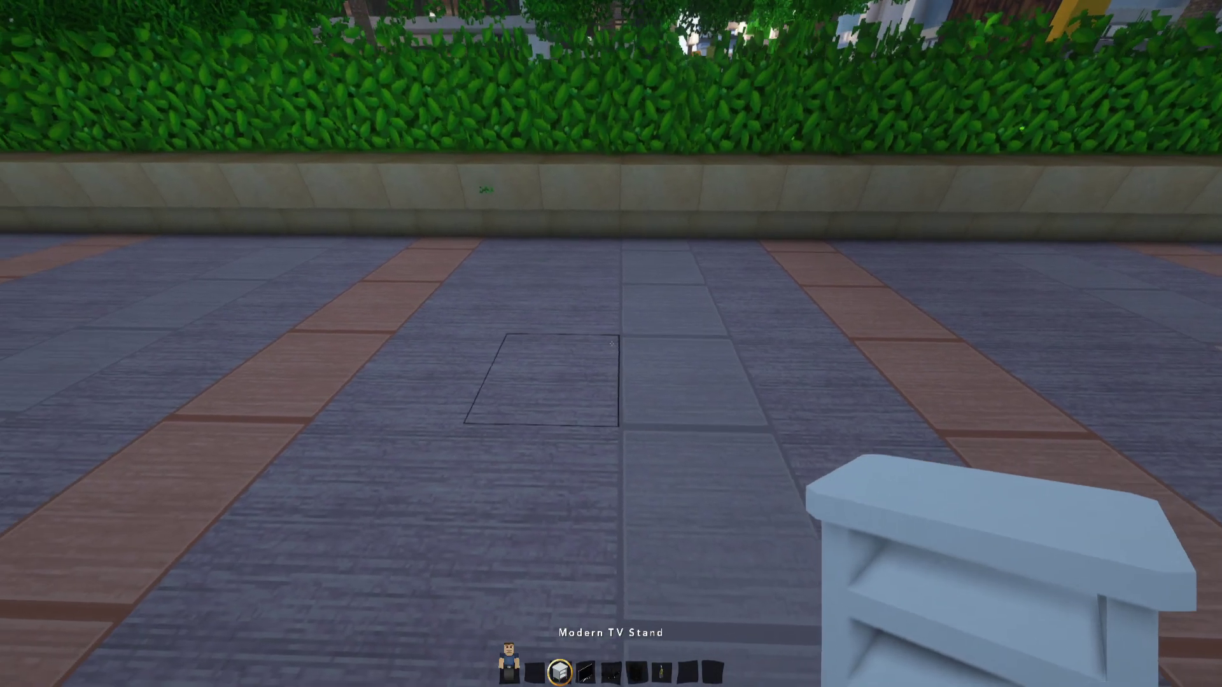
pyautogui.rightClick(611, 343)
pyautogui.rightClick(611, 343)
pyautogui.rightClick(611, 344)
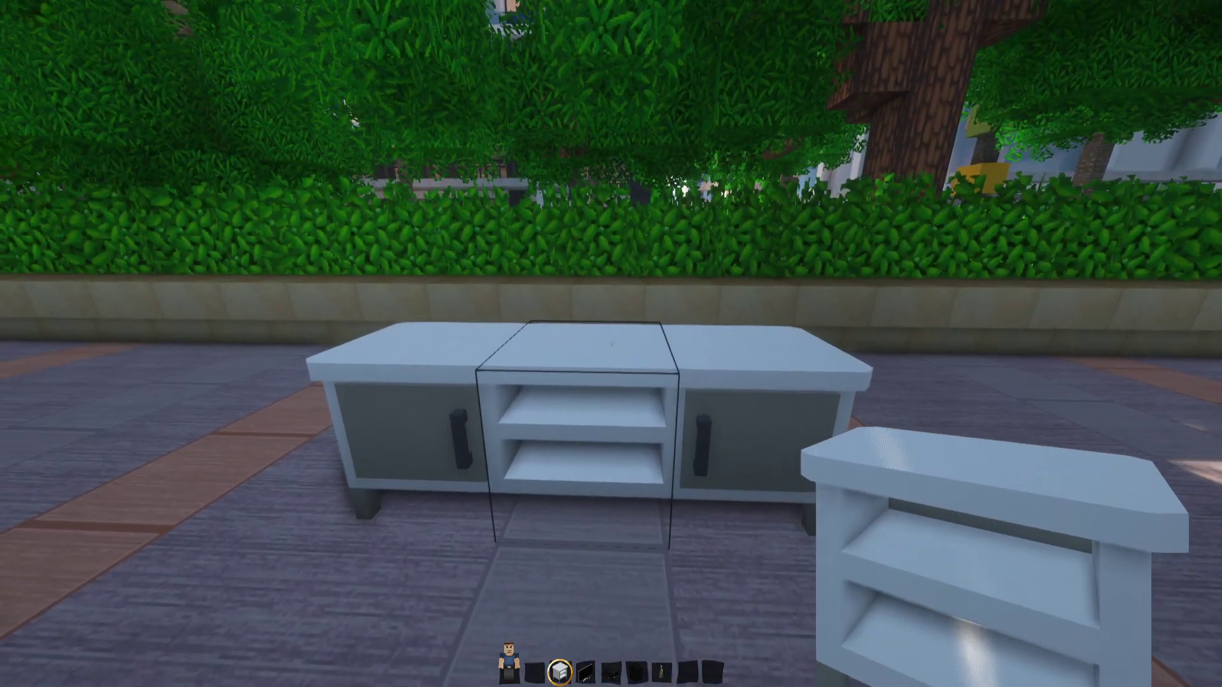
# - Place a TV, an LBOX Games Console, a speaker and a Tulip Vase as blocks around the TV stand
pyautogui.scroll(-1, 611, 343)
pyautogui.rightClick(611, 344)
pyautogui.scroll(-1, 611, 344)
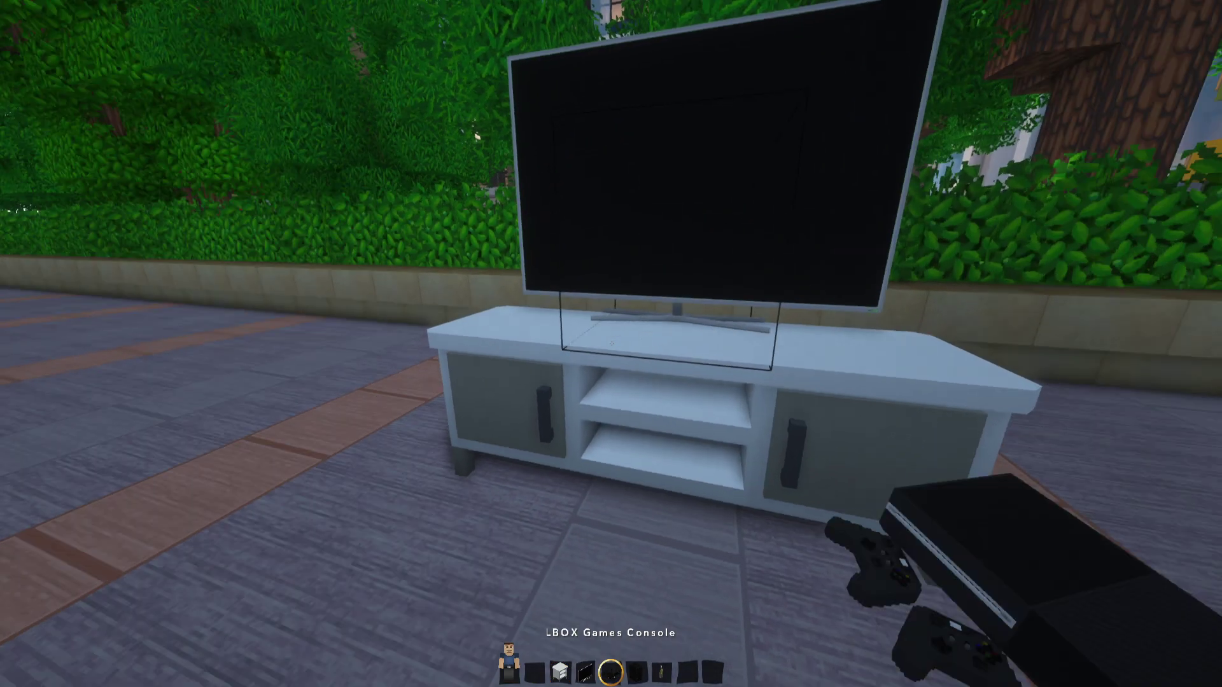
pyautogui.rightClick(611, 344)
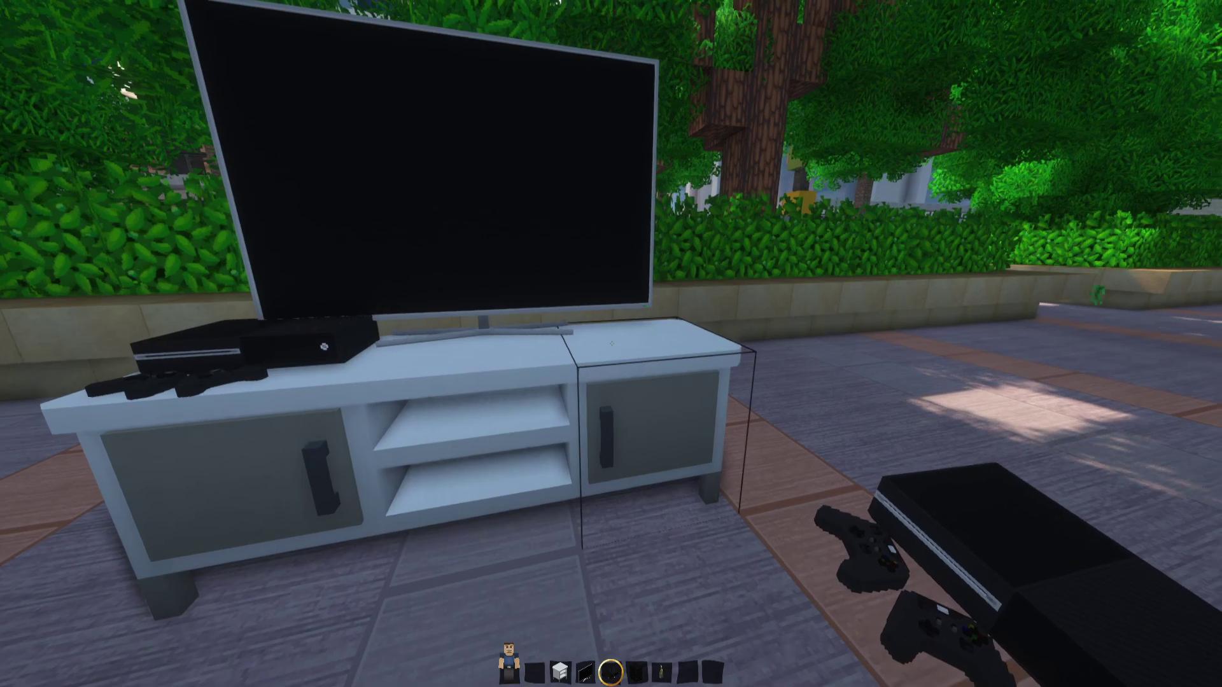
pyautogui.scroll(-1, 611, 343)
pyautogui.scroll(-1, 611, 343)
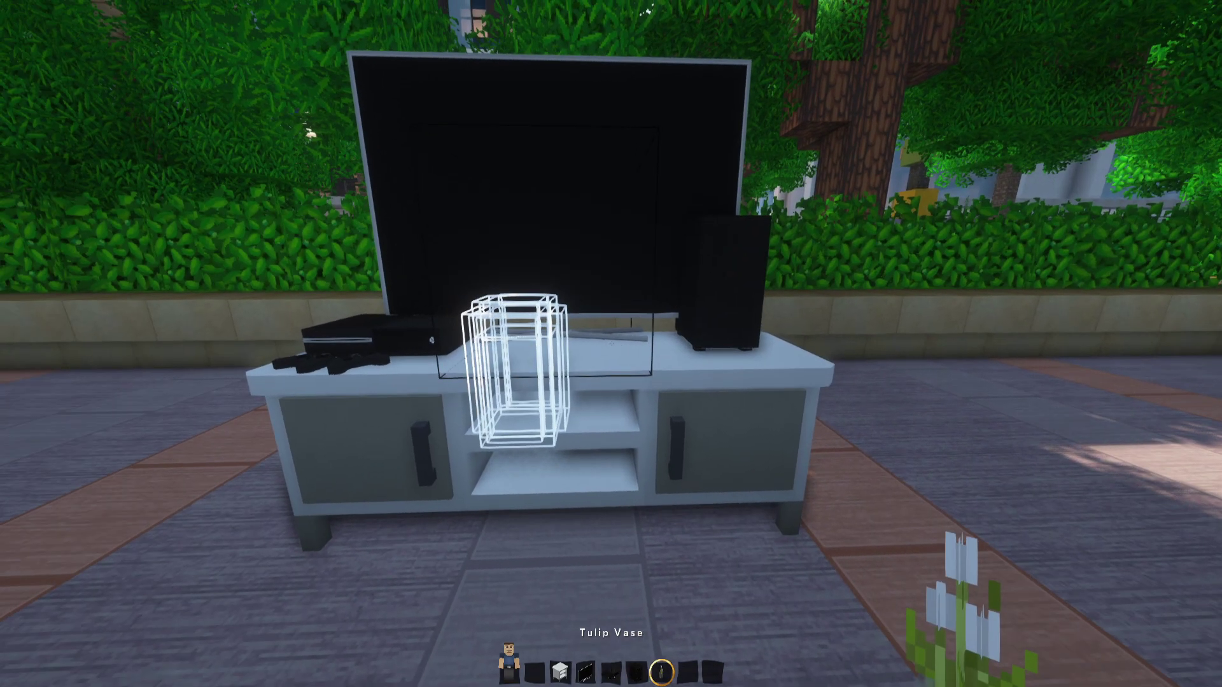
pyautogui.rightClick(611, 344)
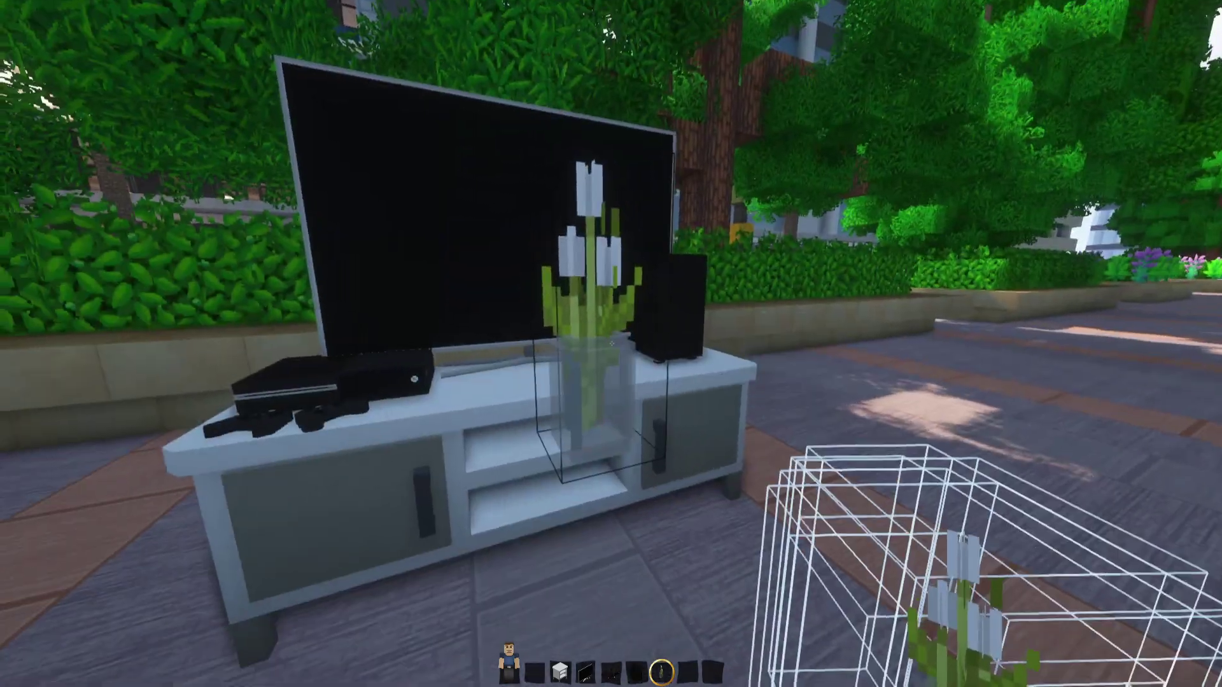
# - Break the vase, speaker, TV and games console blocks, keeping the TV stand
pyautogui.click(611, 344)
pyautogui.click(611, 344)
pyautogui.click(611, 344)
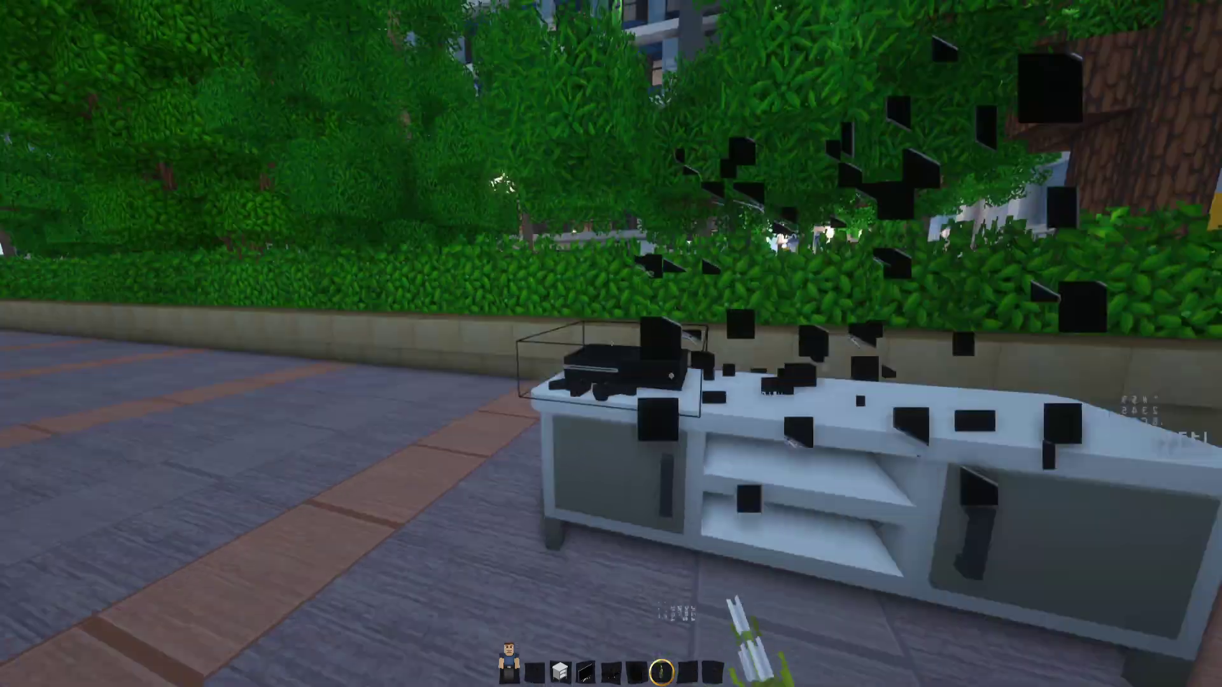
pyautogui.click(610, 344)
# - Place a Model block on the middle of the TV stand
pyautogui.scroll(1, 611, 343)
pyautogui.scroll(5, 611, 344)
pyautogui.rightClick(610, 344)
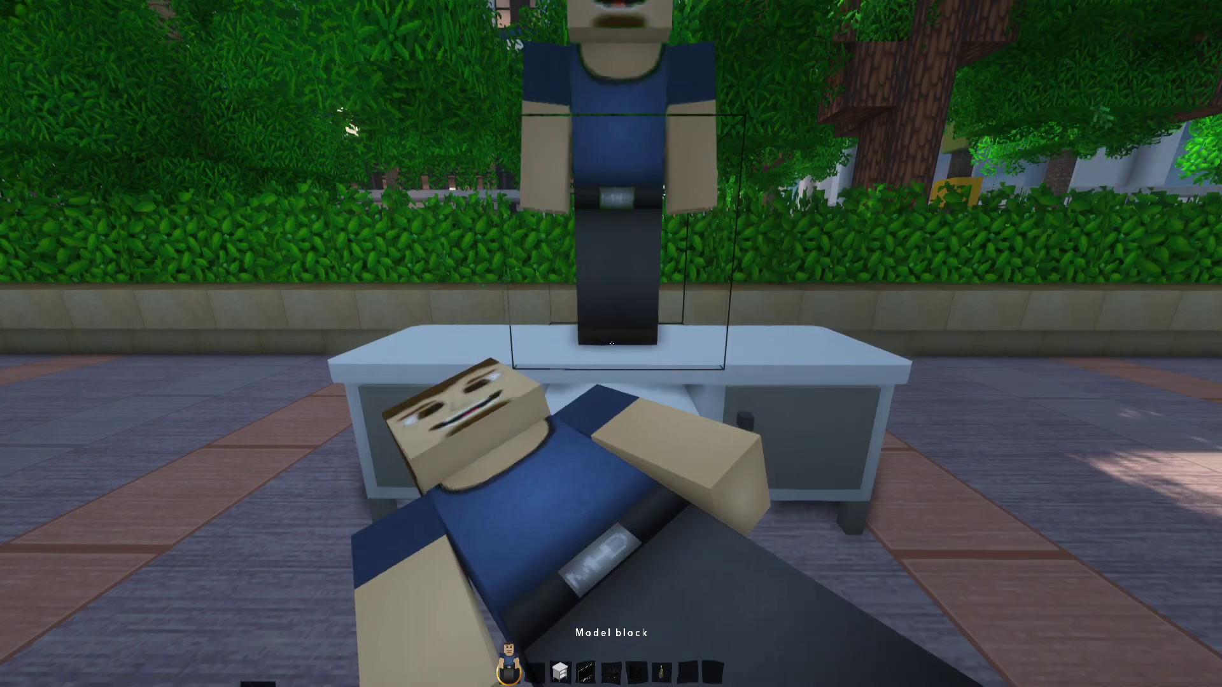
# - Set the model block's morph to the Blockbuster Empty model and open that morph for editing
pyautogui.scroll(-1, 610, 343)
pyautogui.rightClick(611, 344)
pyautogui.click(90, 30)
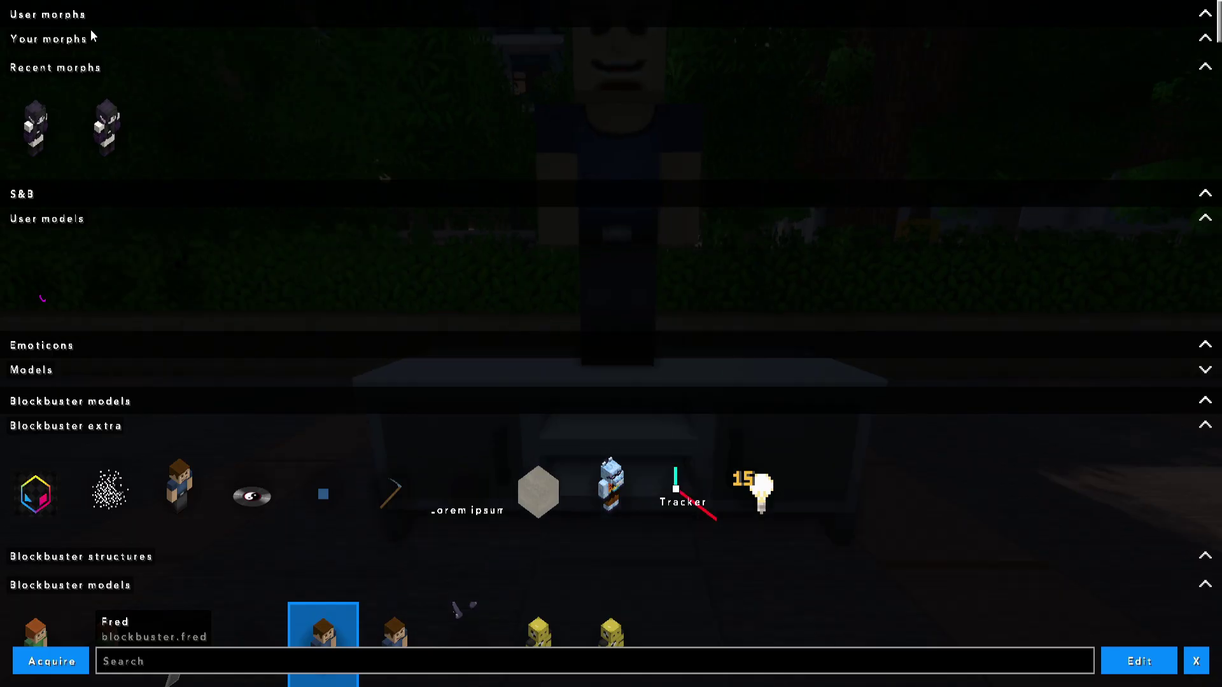
pyautogui.click(281, 658)
pyautogui.write('emp')
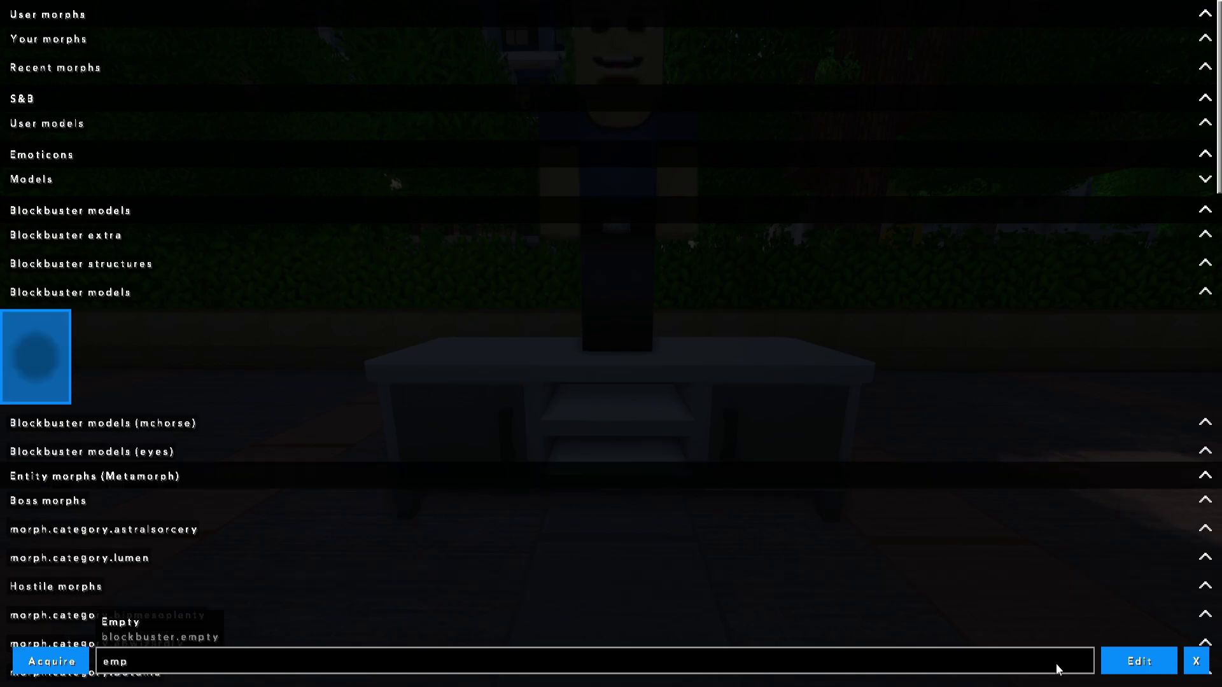
pyautogui.click(1114, 660)
pyautogui.moveTo(556, 448); pyautogui.dragTo(635, 402)
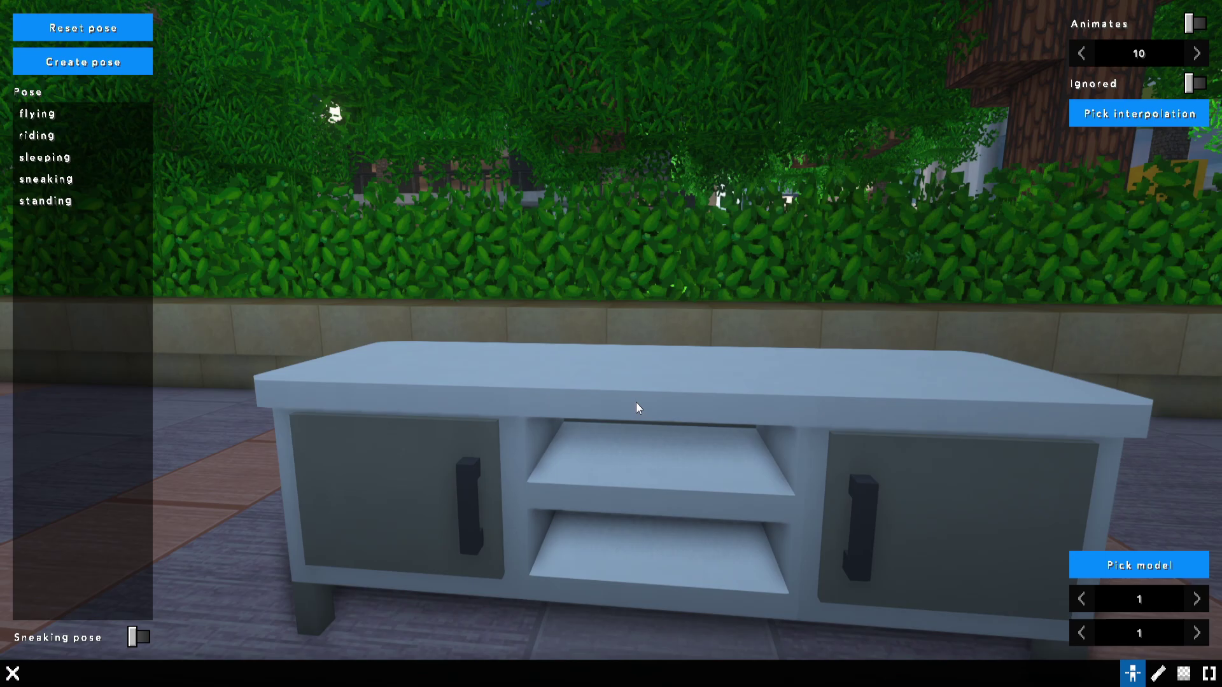
# - Add a body part to the Empty model's head limb using an item morph that holds the TV
pyautogui.click(1158, 674)
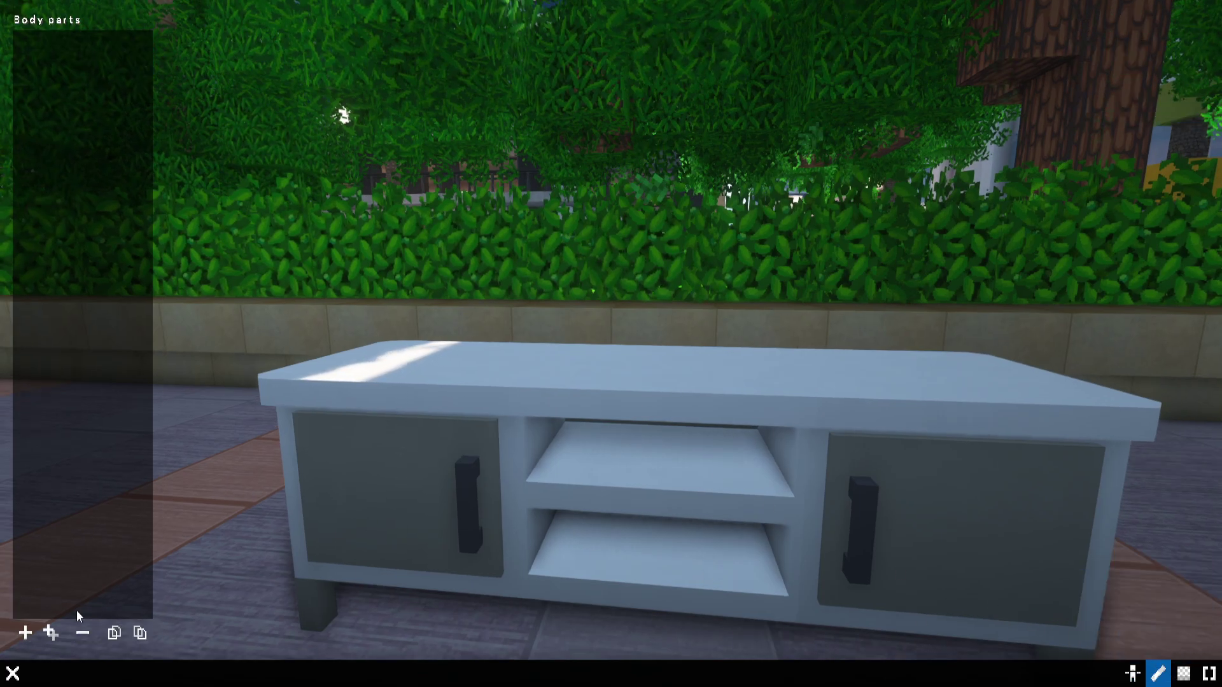
pyautogui.click(25, 641)
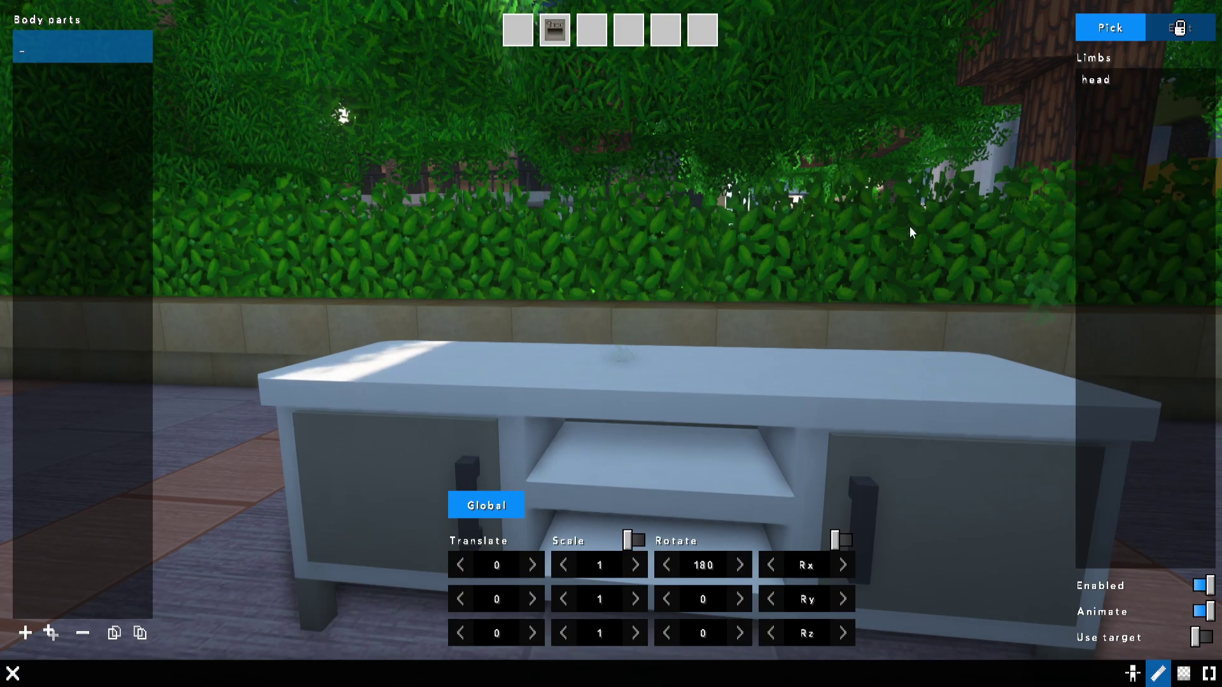
pyautogui.click(1111, 38)
pyautogui.scroll(-5, 287, 312)
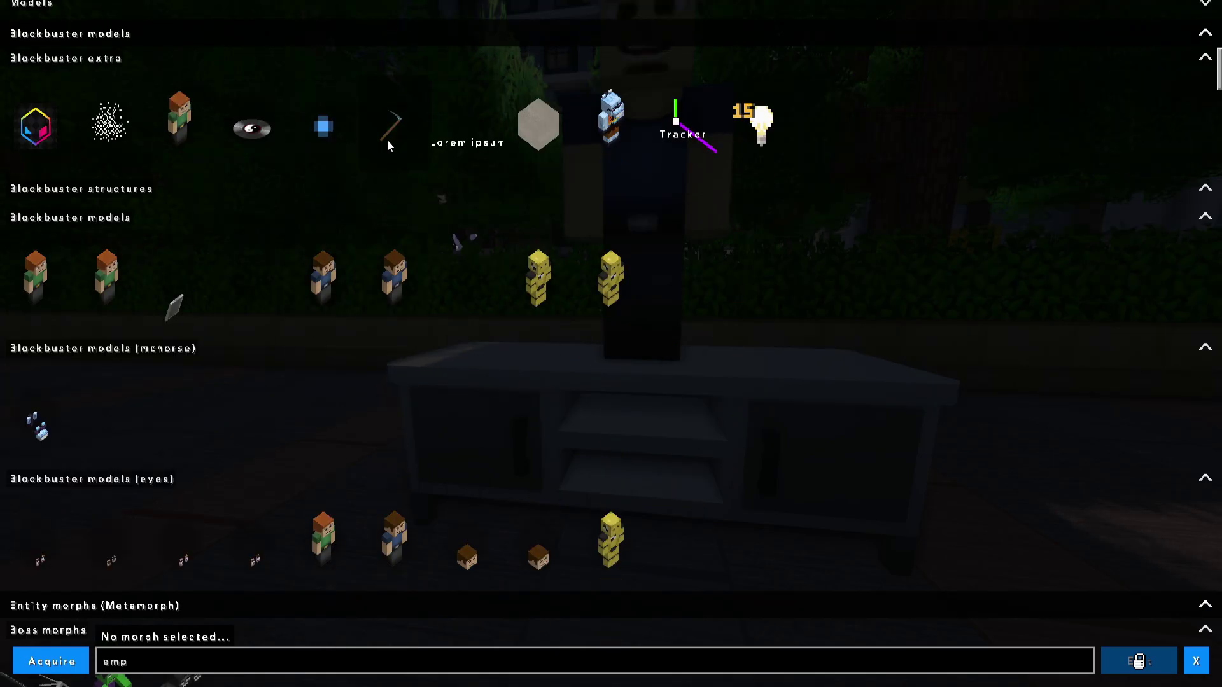
pyautogui.click(1130, 662)
pyautogui.click(617, 627)
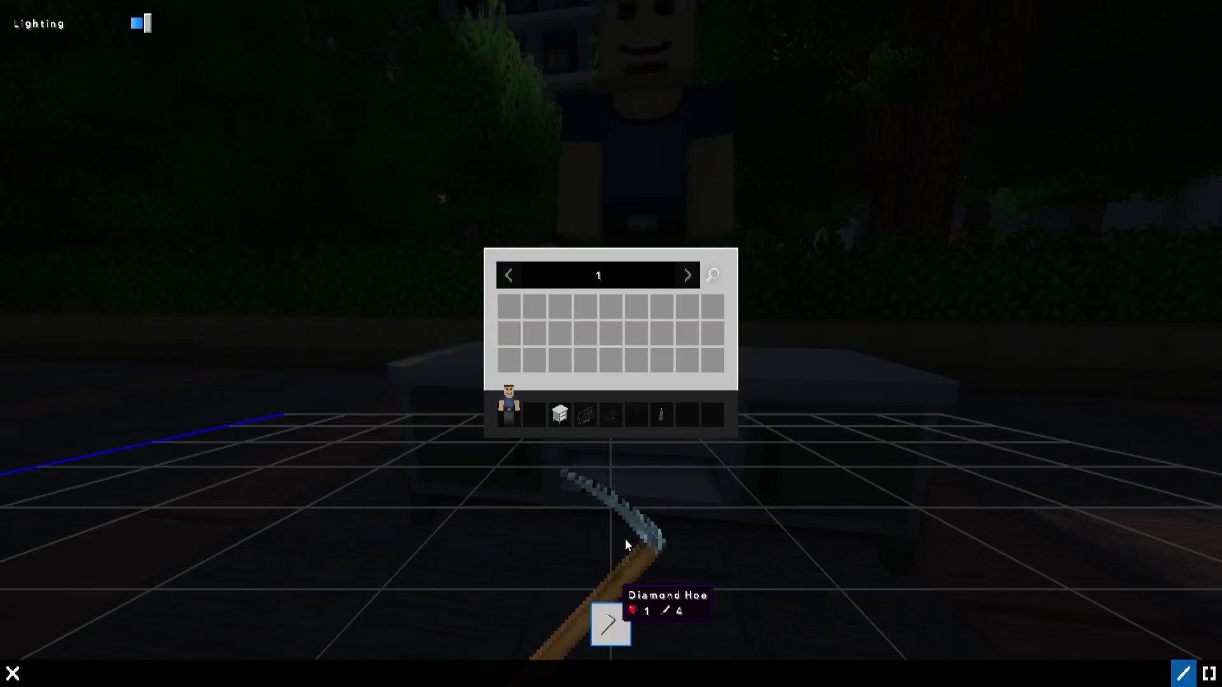
pyautogui.click(585, 415)
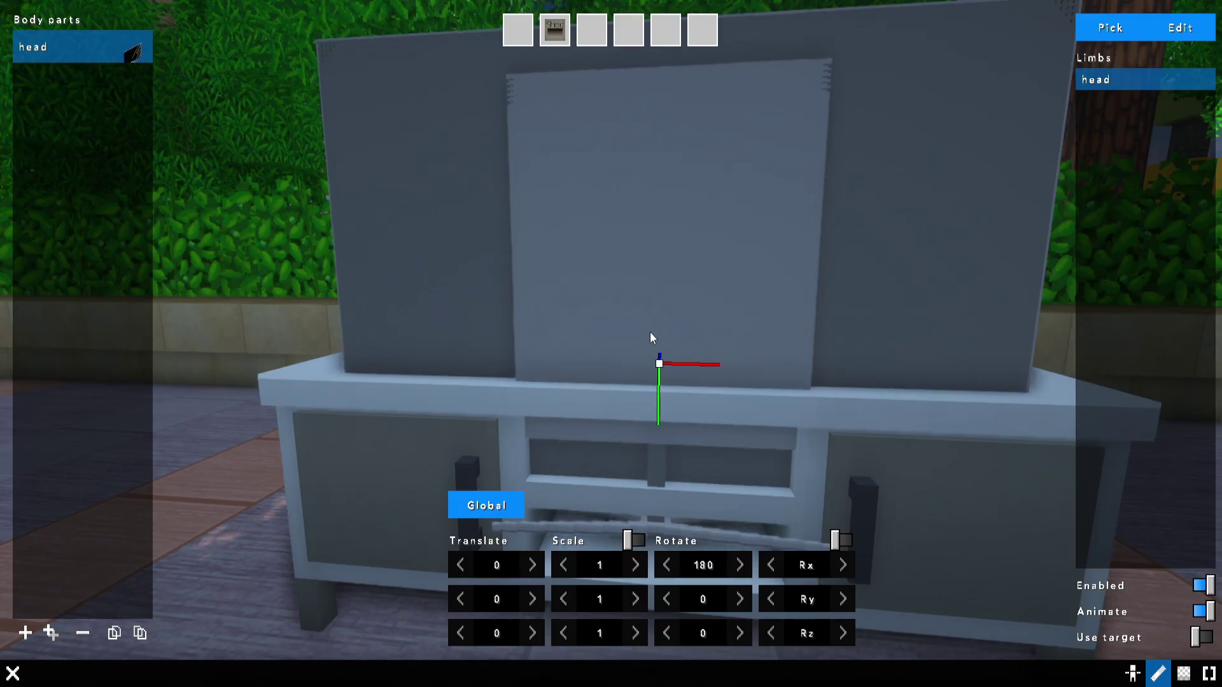
# - Turn the TV body part to a Y rotation of 180 and set its translation to Y -0.531 and Z -0.031
pyautogui.moveTo(650, 331); pyautogui.dragTo(753, 427)
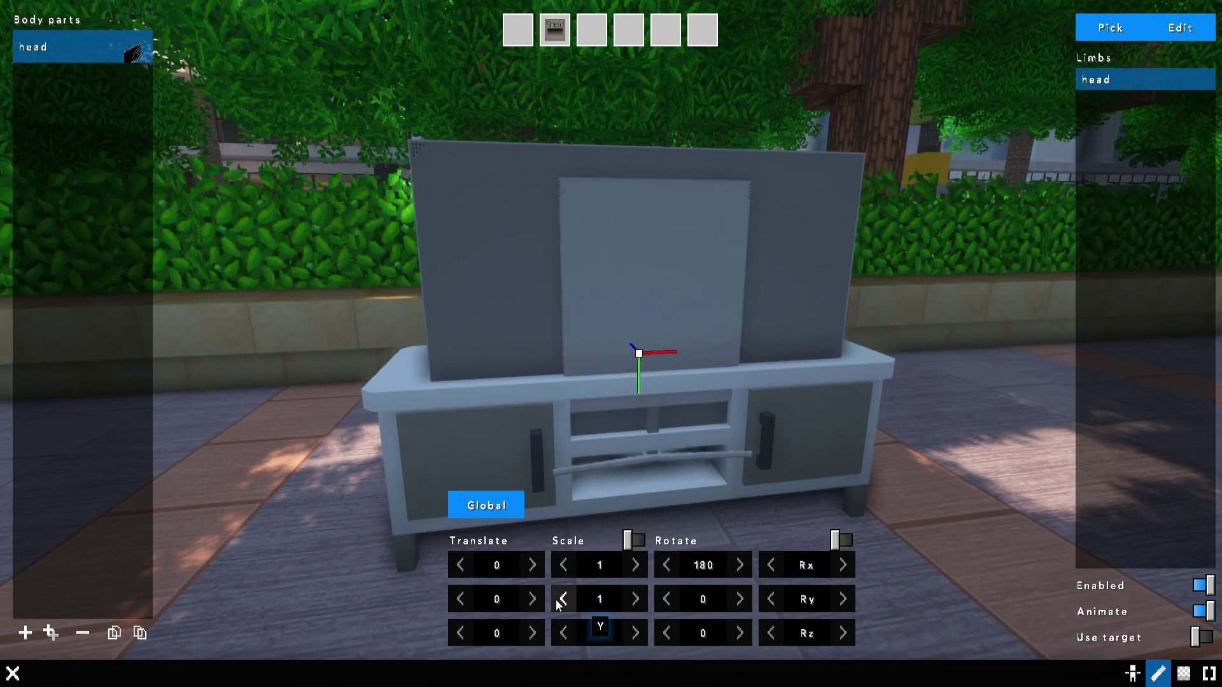
pyautogui.moveTo(517, 598); pyautogui.dragTo(502, 598)
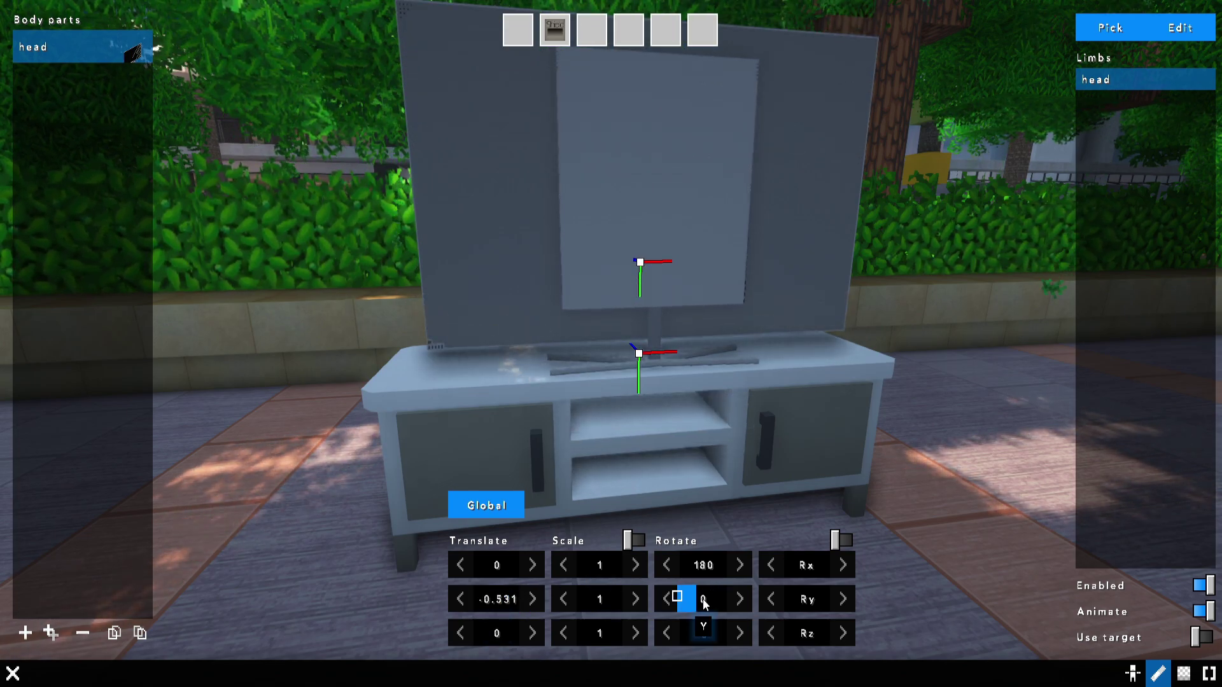
pyautogui.moveTo(706, 604); pyautogui.dragTo(910, 592)
pyautogui.moveTo(690, 375); pyautogui.dragTo(773, 358)
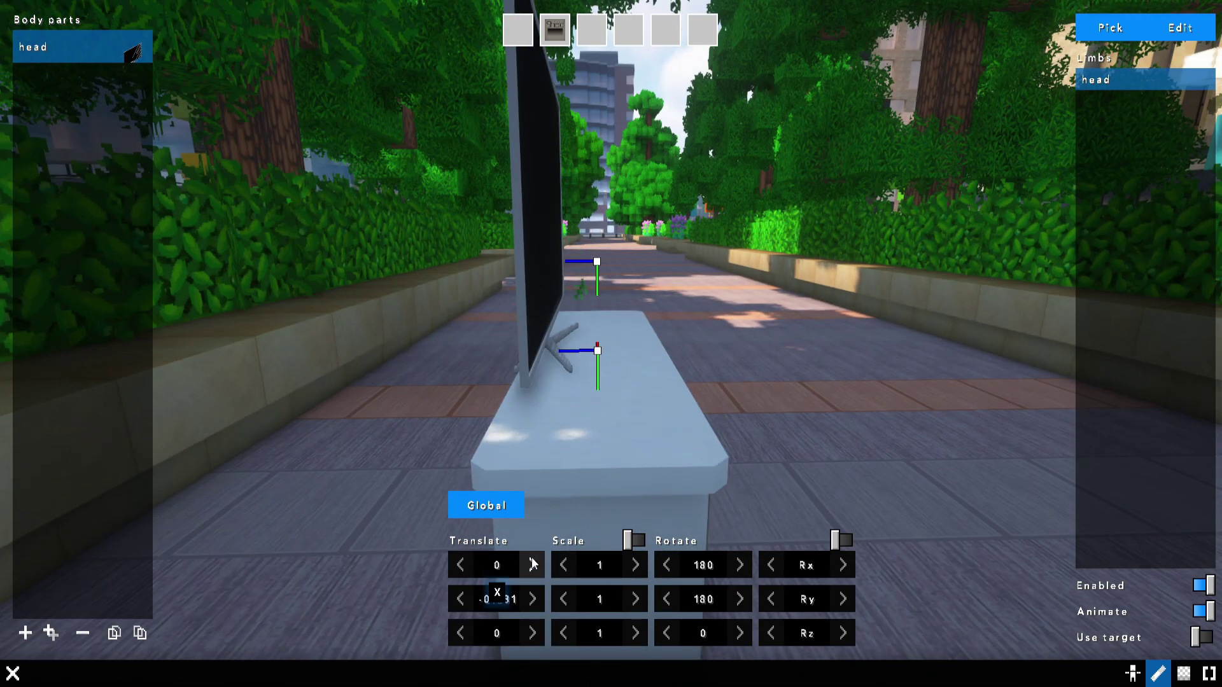
pyautogui.moveTo(532, 558); pyautogui.dragTo(525, 562)
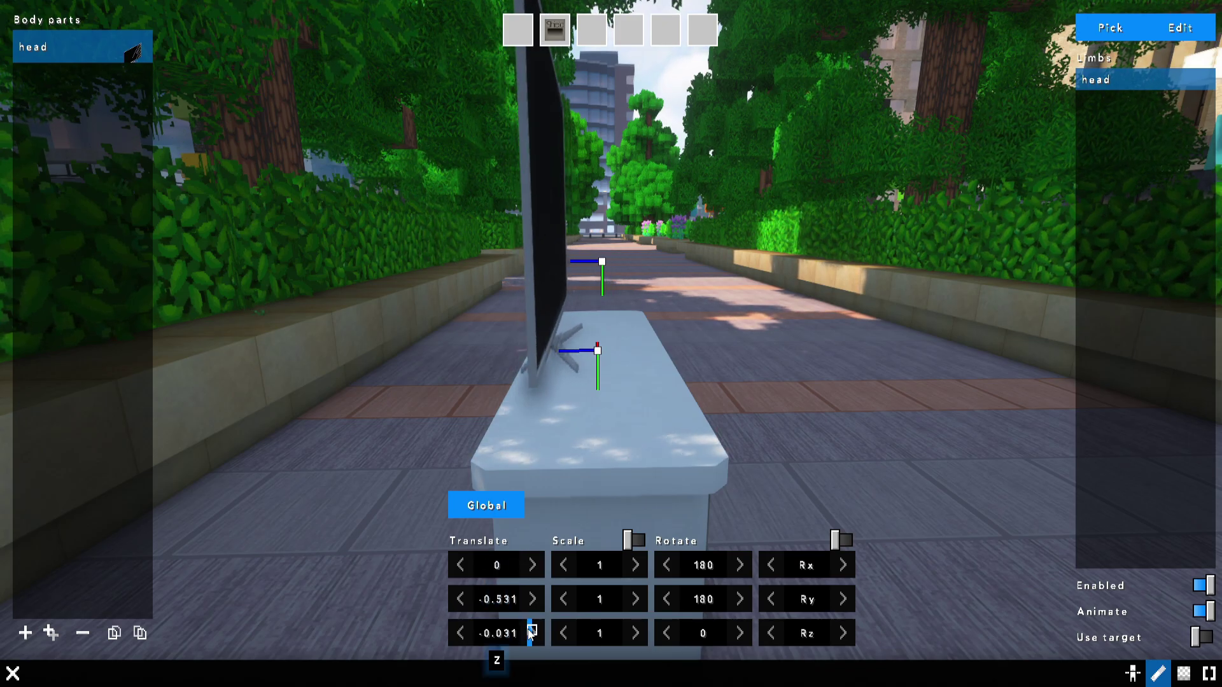
# - Fine-tune the TV's Y translation so its base rests on the stand's top
pyautogui.moveTo(663, 425); pyautogui.dragTo(525, 419)
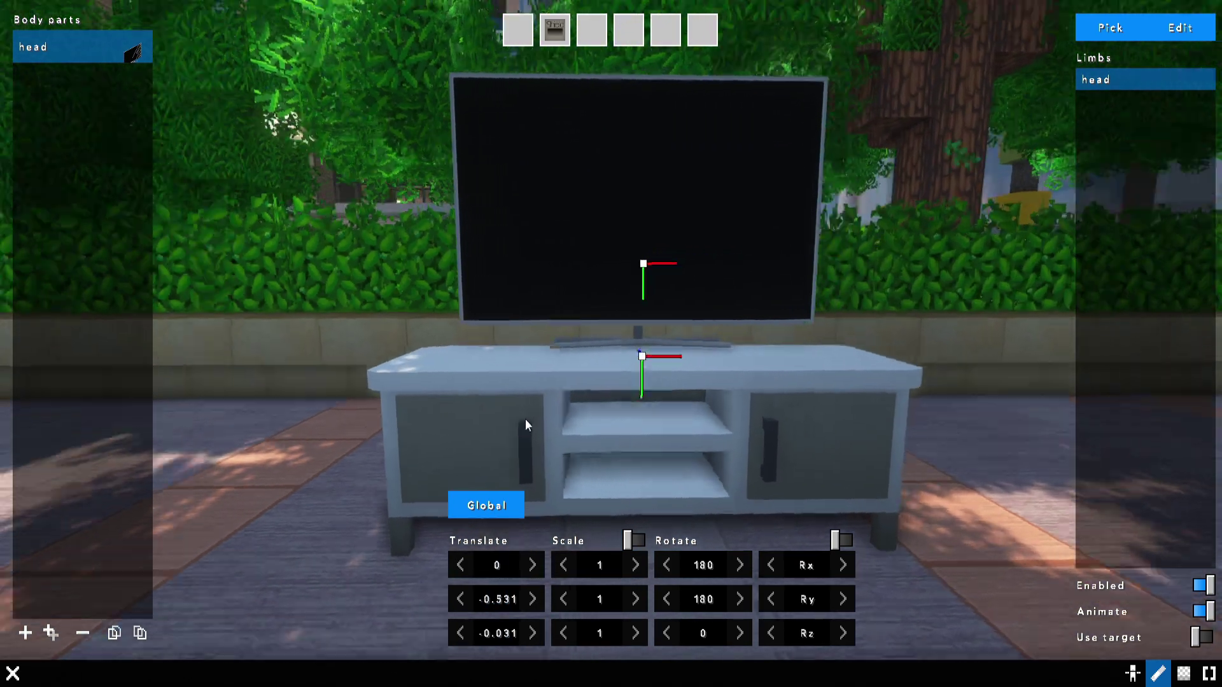
pyautogui.scroll(5, 525, 419)
pyautogui.click(513, 599)
pyautogui.press('BackSpace')
pyautogui.press('BackSpace')
pyautogui.write('125')
pyautogui.scroll(-3, 513, 420)
# - Add the LBOX Games Console as a head body part, then rotate and move it onto the left side of the stand
pyautogui.click(26, 632)
pyautogui.click(1110, 27)
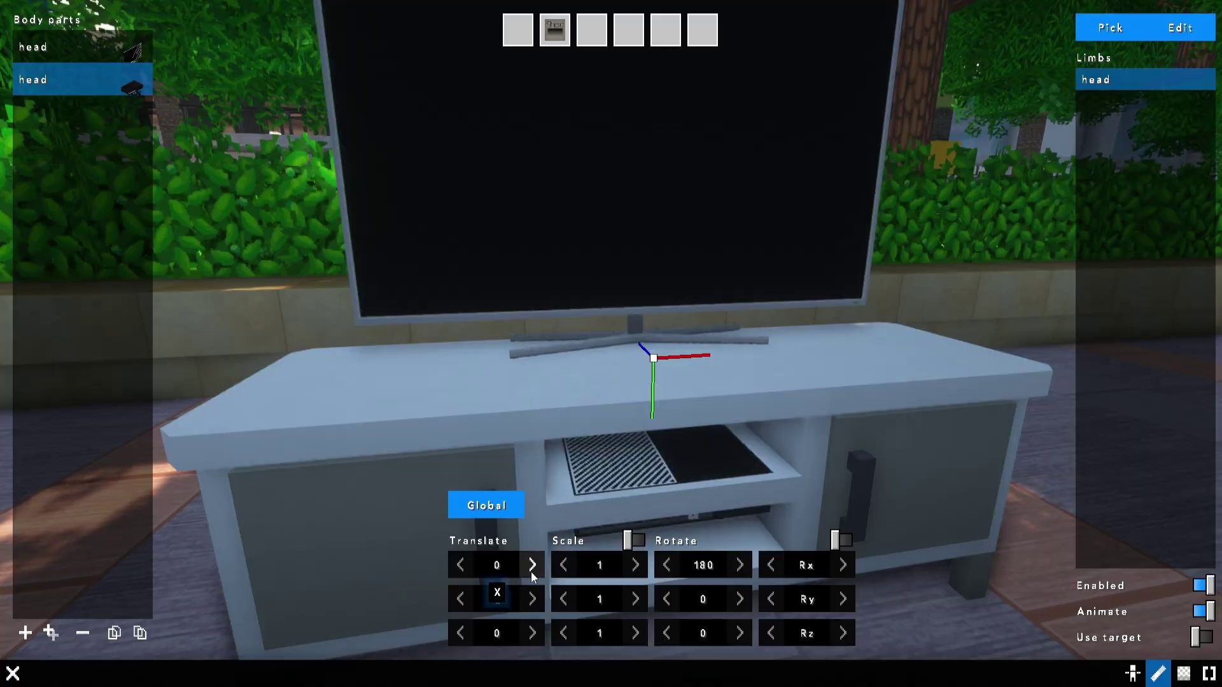
pyautogui.moveTo(703, 599); pyautogui.dragTo(731, 599)
pyautogui.moveTo(529, 572); pyautogui.dragTo(471, 567)
pyautogui.moveTo(471, 407); pyautogui.dragTo(700, 413)
pyautogui.moveTo(668, 599); pyautogui.dragTo(677, 595)
pyautogui.moveTo(509, 633); pyautogui.dragTo(501, 633)
pyautogui.moveTo(624, 446); pyautogui.dragTo(572, 420)
# - Add the speaker as a head body part at the stand's left end, with scale 0.75, X translation -1.344, Y translation -0.25 and Y rotation -180
pyautogui.click(26, 632)
pyautogui.click(1109, 27)
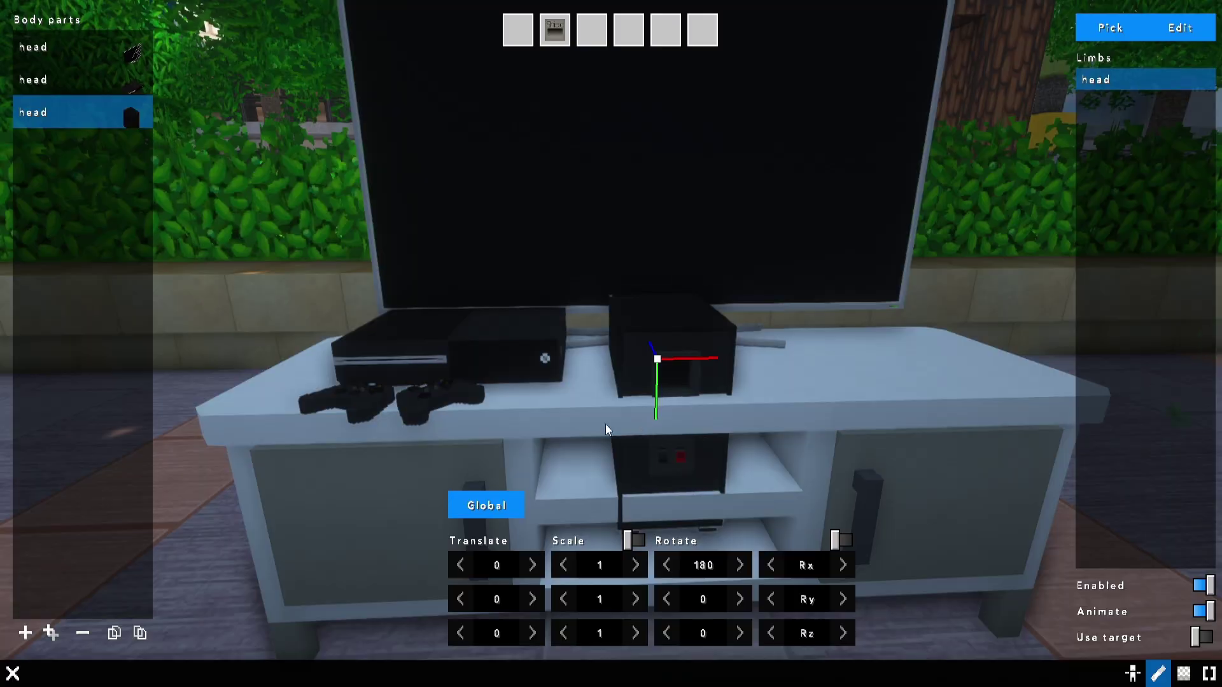
pyautogui.moveTo(509, 599); pyautogui.dragTo(471, 599)
pyautogui.moveTo(471, 408); pyautogui.dragTo(700, 407, button='middle')
pyautogui.moveTo(528, 567); pyautogui.dragTo(496, 565)
pyautogui.moveTo(509, 633); pyautogui.dragTo(530, 633)
pyautogui.moveTo(599, 565); pyautogui.dragTo(579, 565)
pyautogui.moveTo(526, 593); pyautogui.dragTo(543, 608)
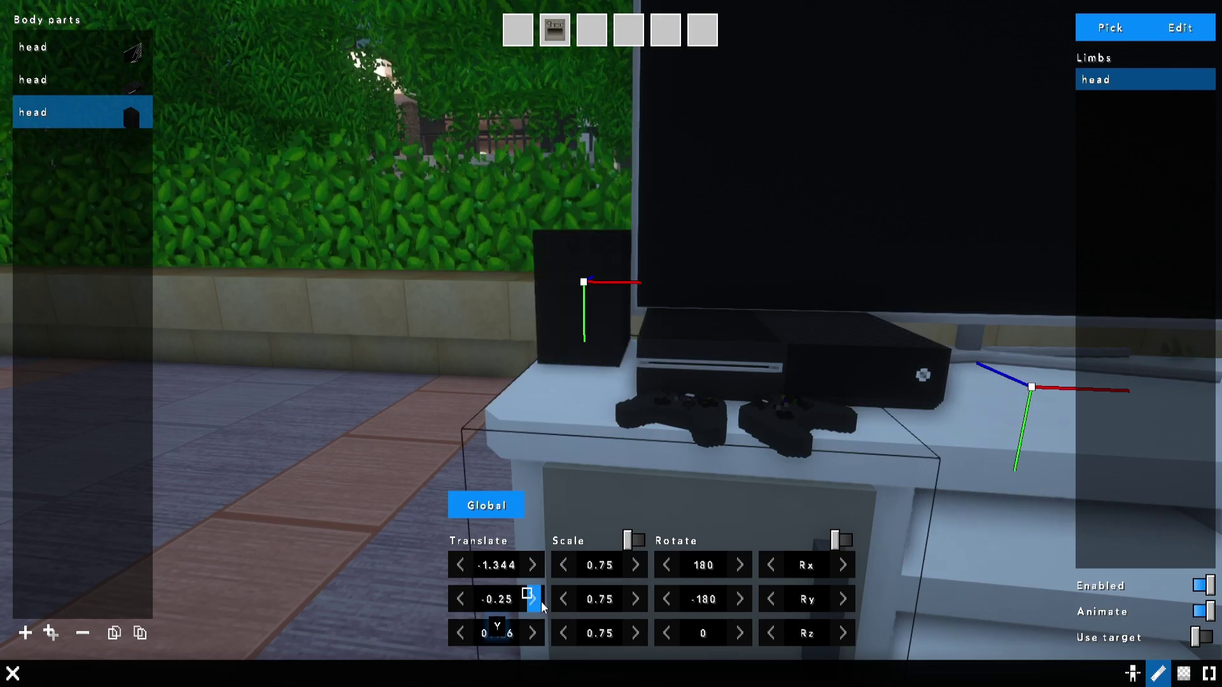
# - Fine-tune the left speaker's depth and Y rotation behind the games console
pyautogui.moveTo(573, 381); pyautogui.dragTo(585, 413)
pyautogui.moveTo(515, 633); pyautogui.dragTo(492, 633)
pyautogui.moveTo(724, 599); pyautogui.dragTo(710, 599)
pyautogui.moveTo(599, 413); pyautogui.dragTo(584, 374)
# - Duplicate the speaker body part and move the copy to the right end of the stand, beside the TV
pyautogui.click(51, 633)
pyautogui.moveTo(509, 565); pyautogui.dragTo(637, 565)
pyautogui.moveTo(700, 382); pyautogui.dragTo(446, 445, button='middle')
pyautogui.moveTo(528, 563); pyautogui.dragTo(530, 570)
pyautogui.moveTo(700, 414); pyautogui.dragTo(713, 363)
pyautogui.click(503, 564)
pyautogui.moveTo(508, 563); pyautogui.dragTo(493, 565)
pyautogui.moveTo(700, 362); pyautogui.dragTo(711, 435)
# - Add the Tulip Vase as an item body part and place it between the TV and the right speaker
pyautogui.click(26, 633)
pyautogui.click(1110, 27)
pyautogui.click(395, 123)
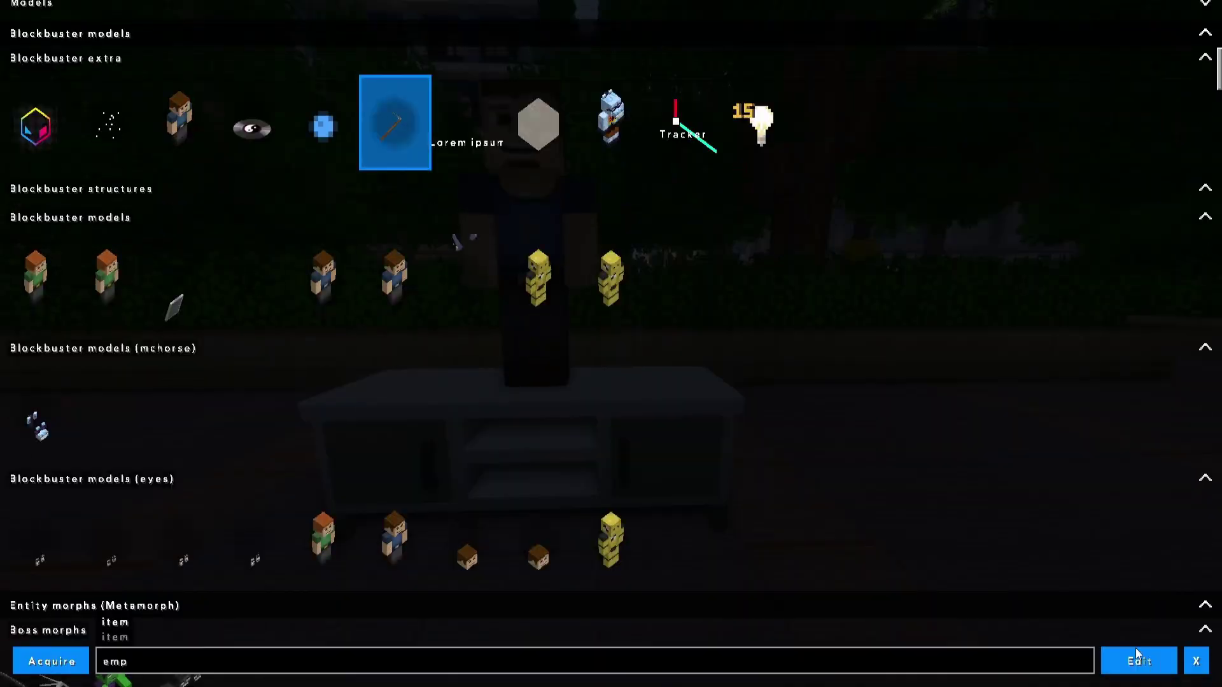
pyautogui.click(1138, 659)
pyautogui.moveTo(617, 630); pyautogui.dragTo(585, 630)
pyautogui.moveTo(520, 566); pyautogui.dragTo(573, 576)
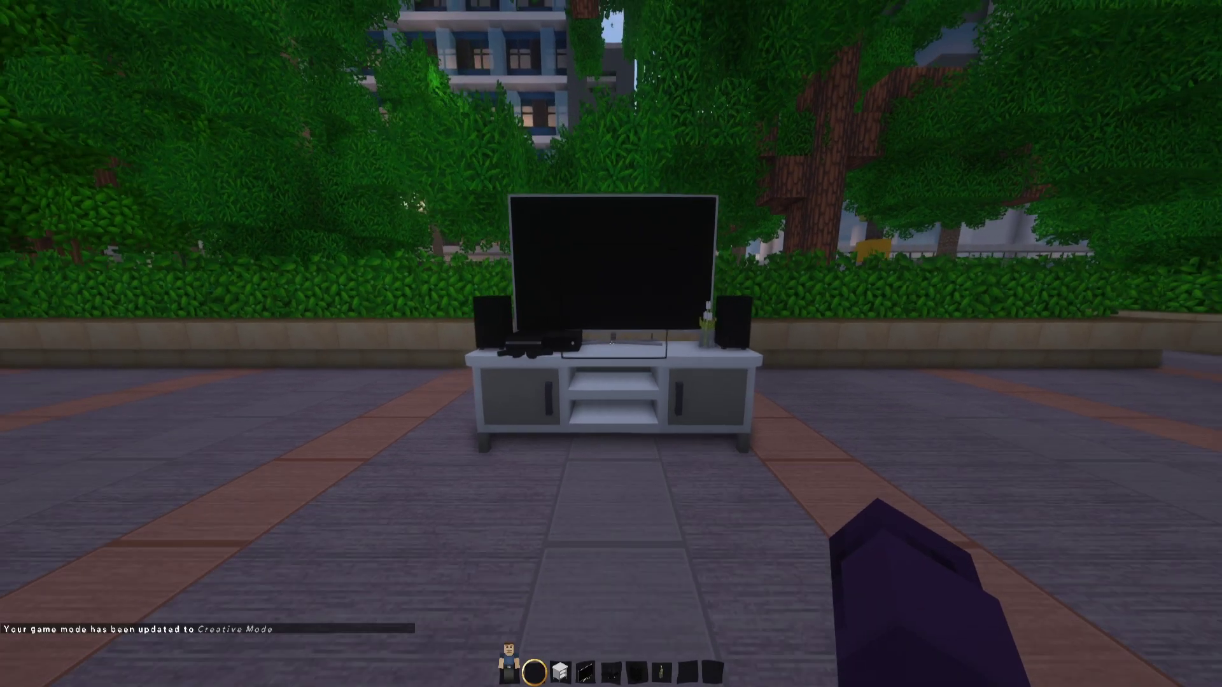
pyautogui.press('s')
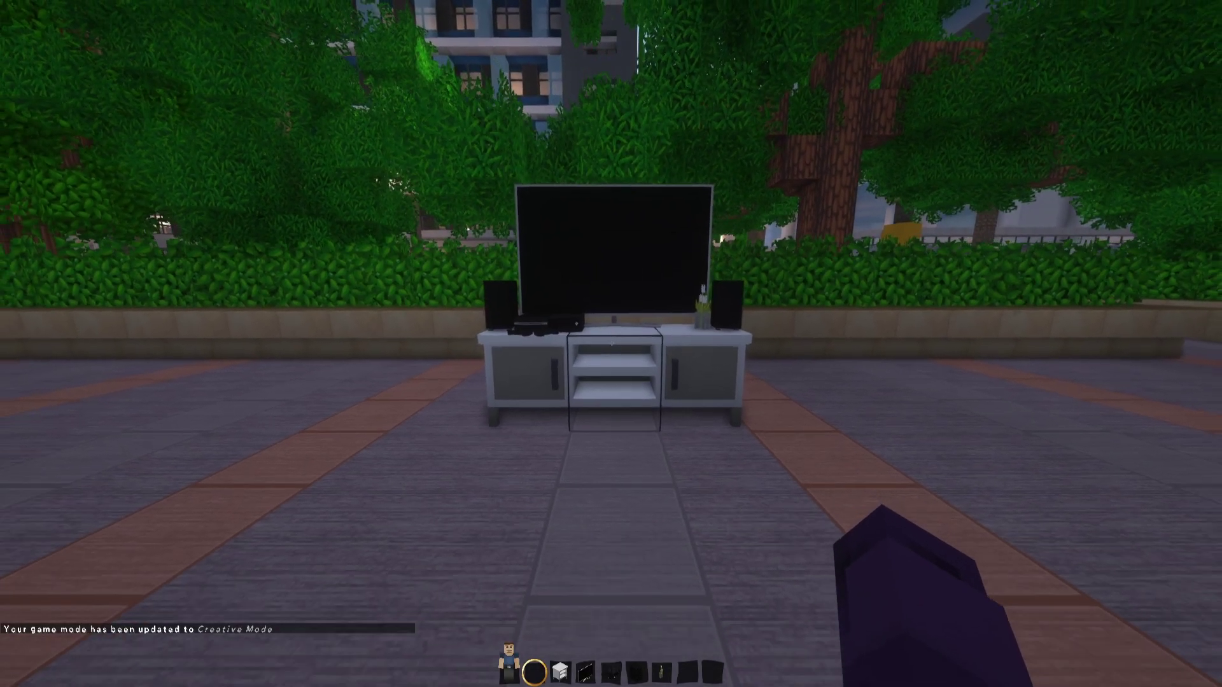
# - Place a new model block on the empty plaza paving in front of the hedge
pyautogui.press('c')
pyautogui.press('F1')
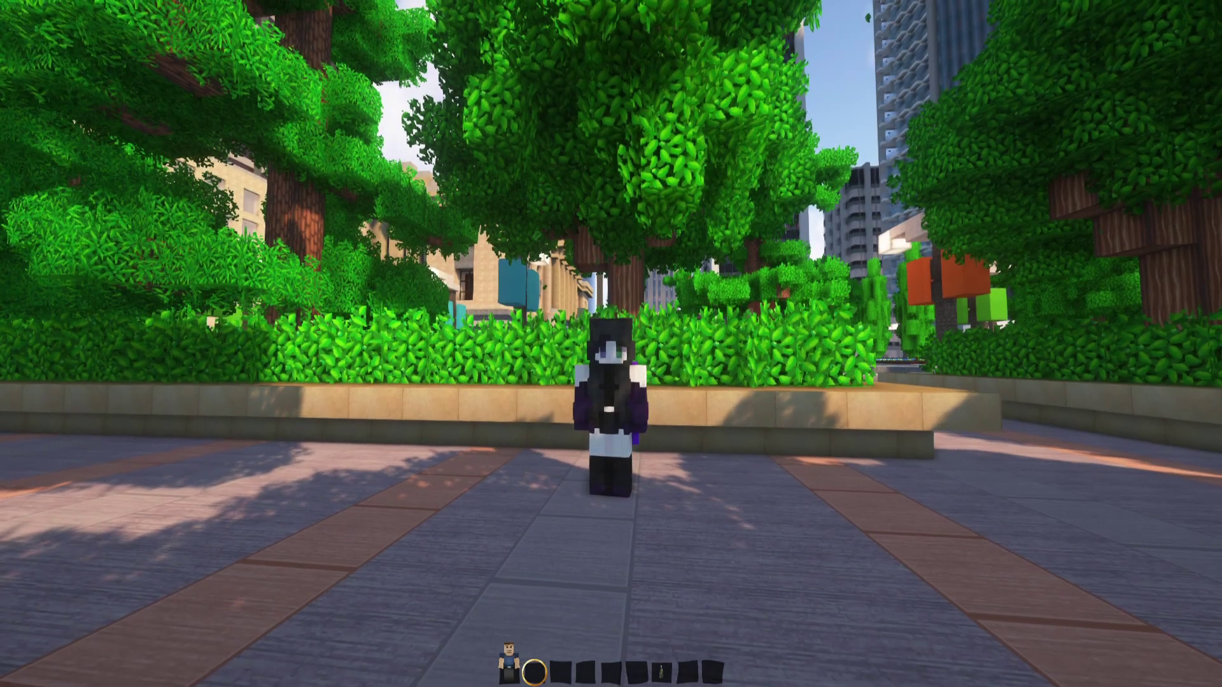
pyautogui.press('F5')
pyautogui.press('F5')
pyautogui.scroll(1, 611, 343)
pyautogui.rightClick(612, 343)
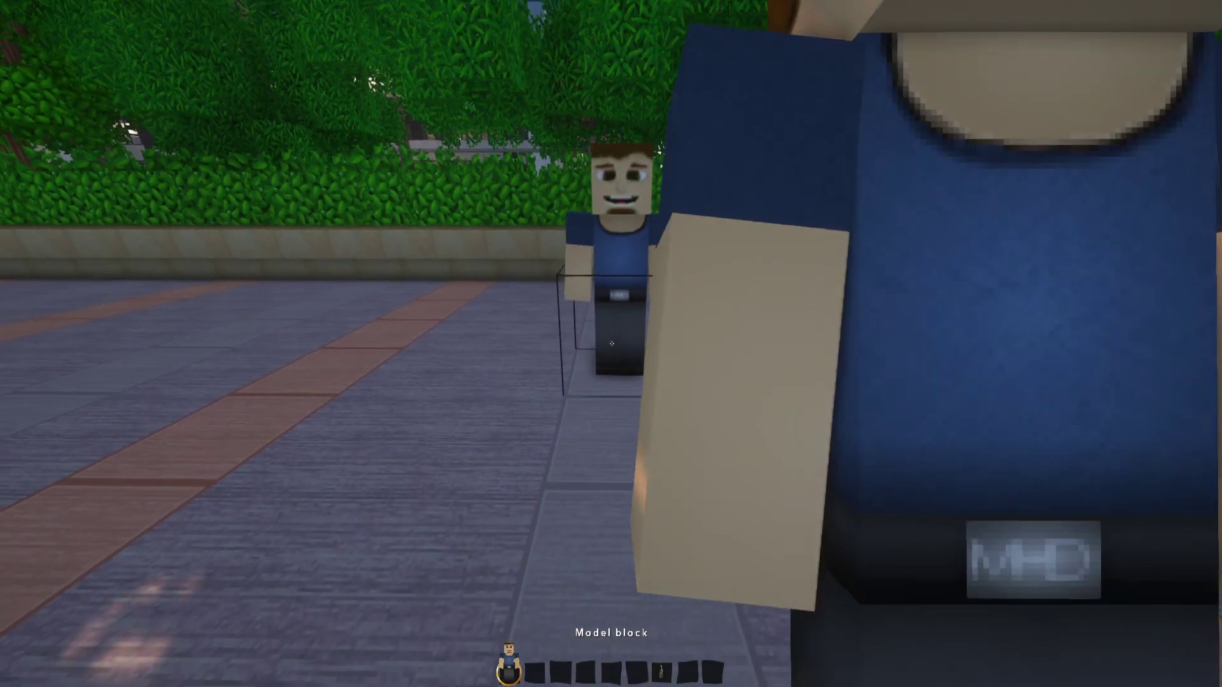
# - Set the new model block's morph to the Snowstorm emitter with the default_fire preset
pyautogui.scroll(-2, 611, 344)
pyautogui.rightClick(612, 344)
pyautogui.click(68, 29)
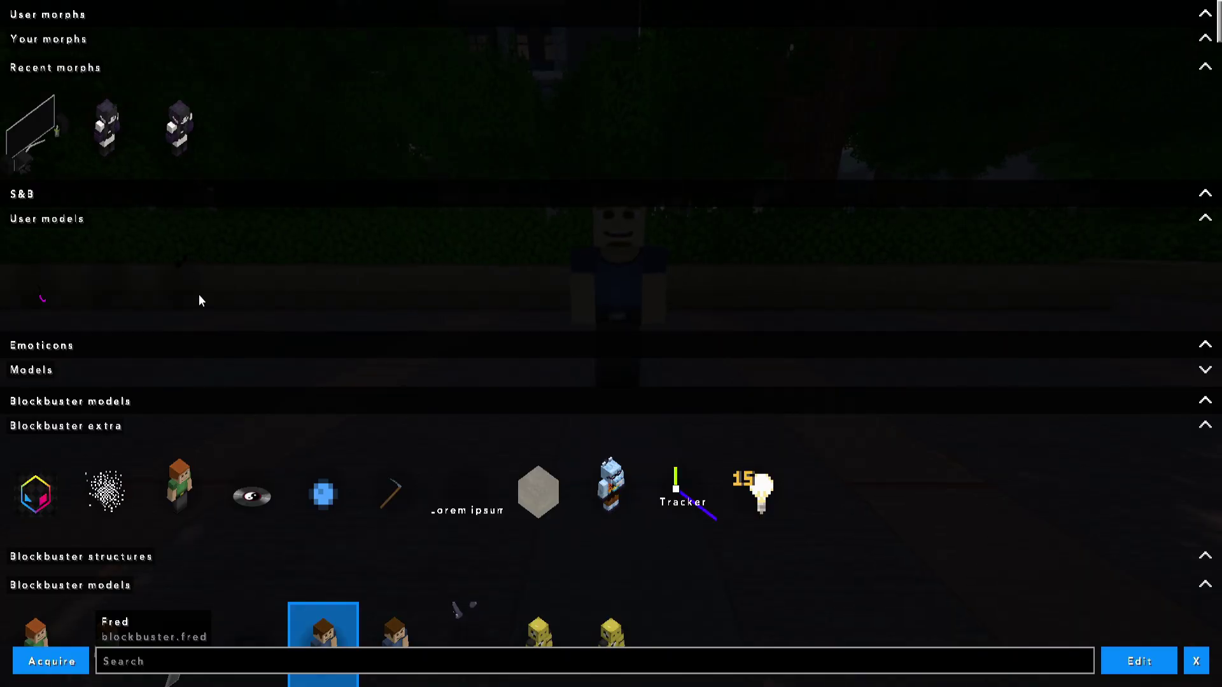
pyautogui.scroll(-4, 247, 414)
pyautogui.click(322, 245)
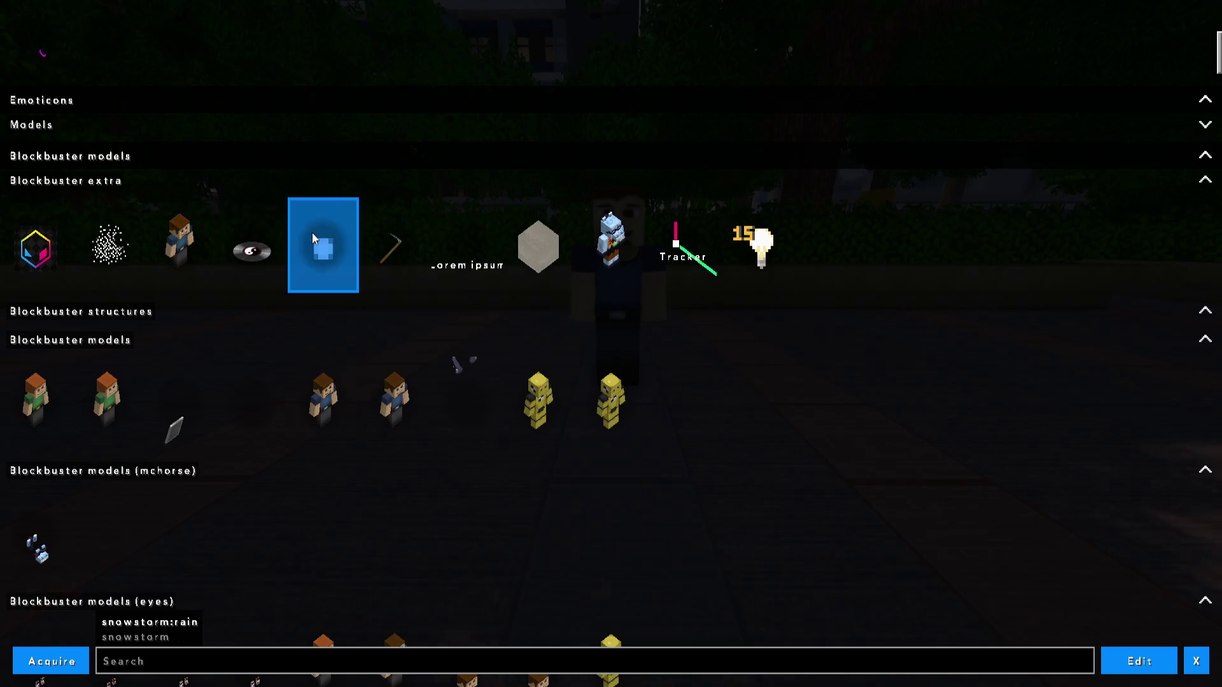
pyautogui.click(312, 232)
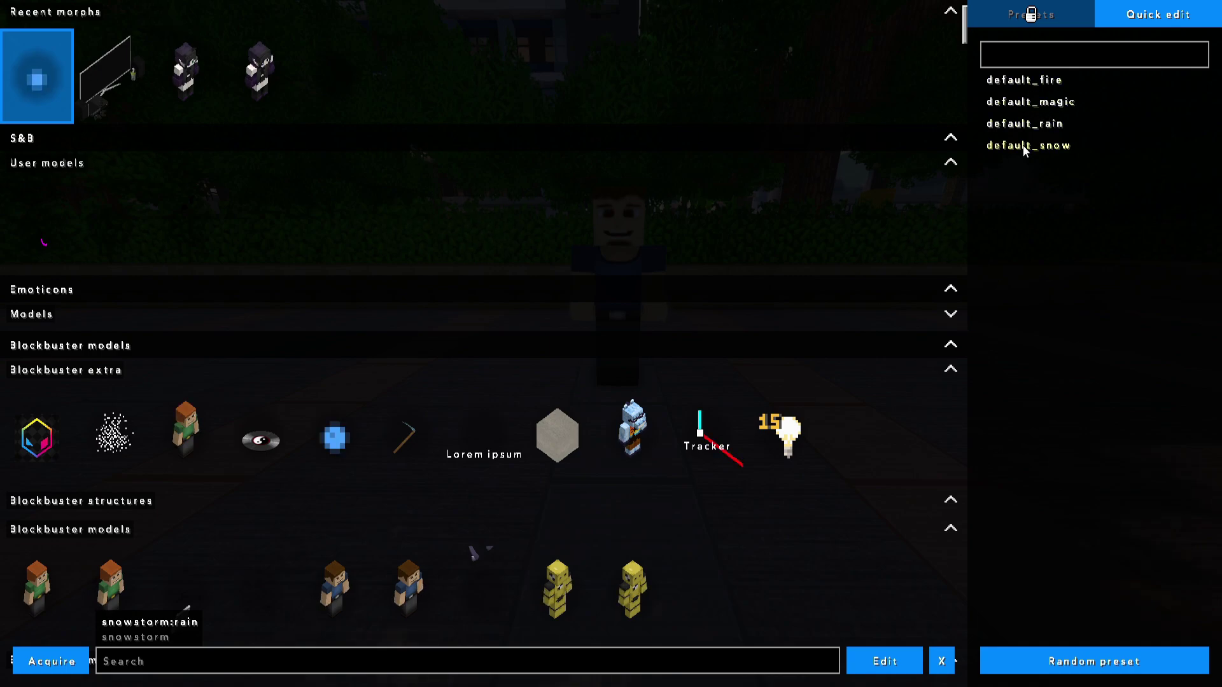
pyautogui.press('Escape')
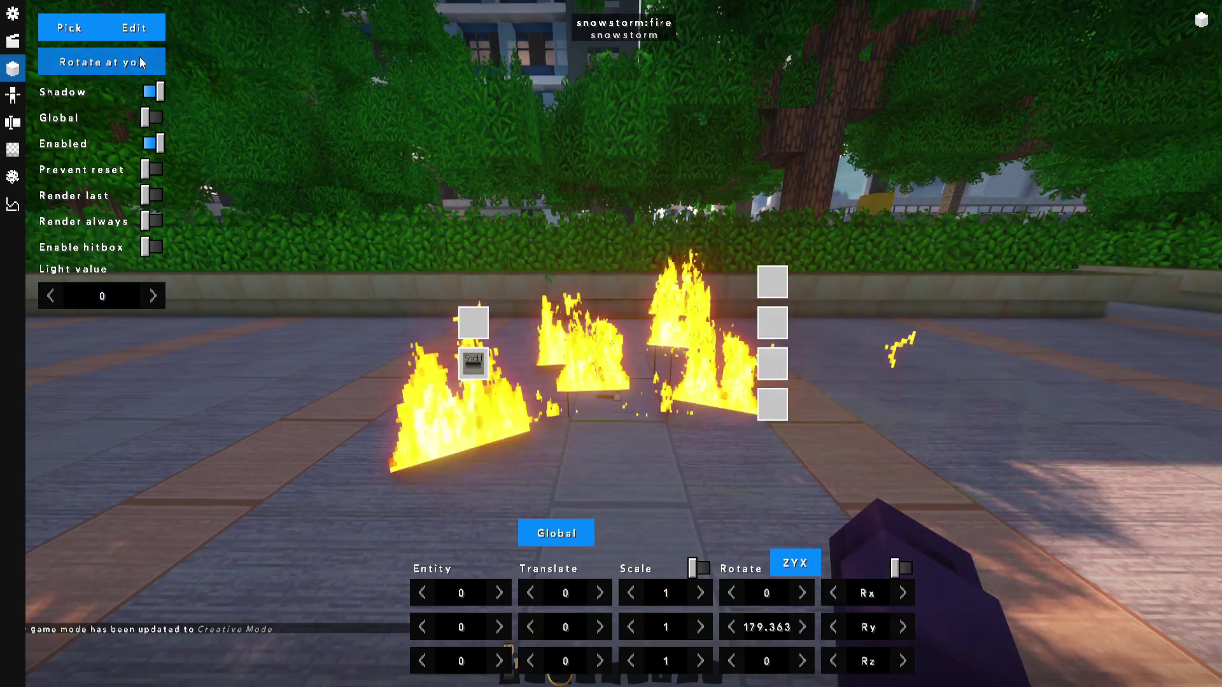
# - Switch the model block's Snowstorm emitter to the default_magic preset
pyautogui.click(139, 29)
pyautogui.press('Escape')
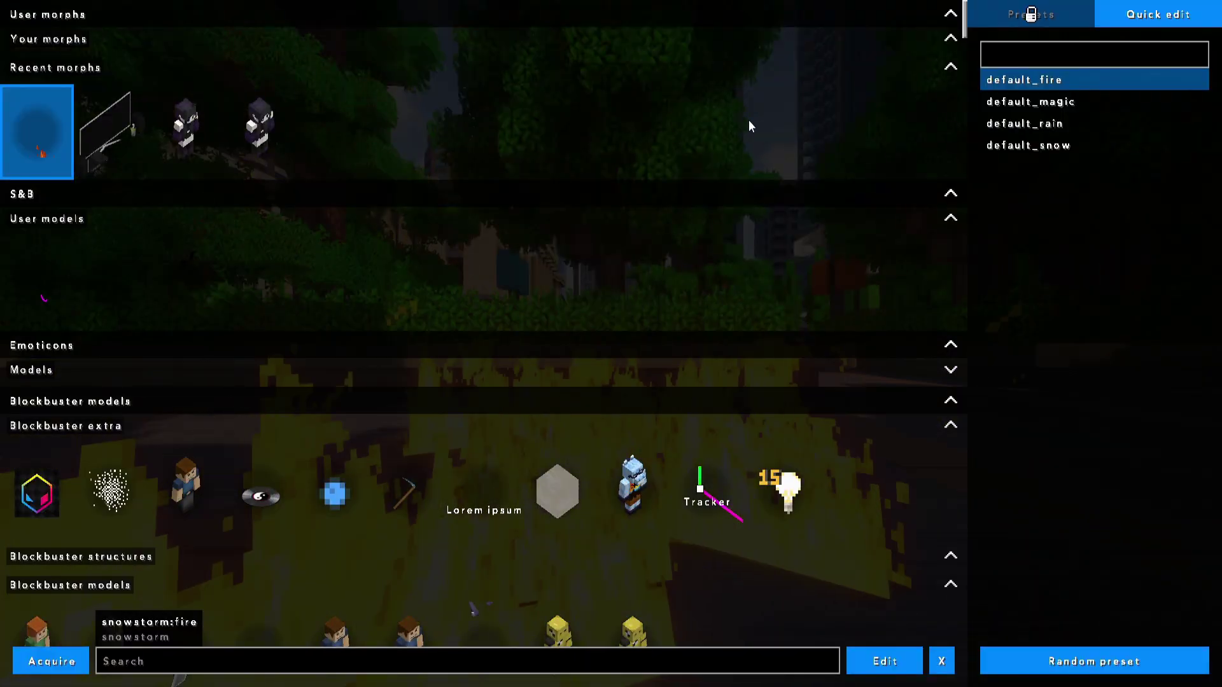
pyautogui.click(1074, 102)
pyautogui.press('Escape')
pyautogui.press('Escape')
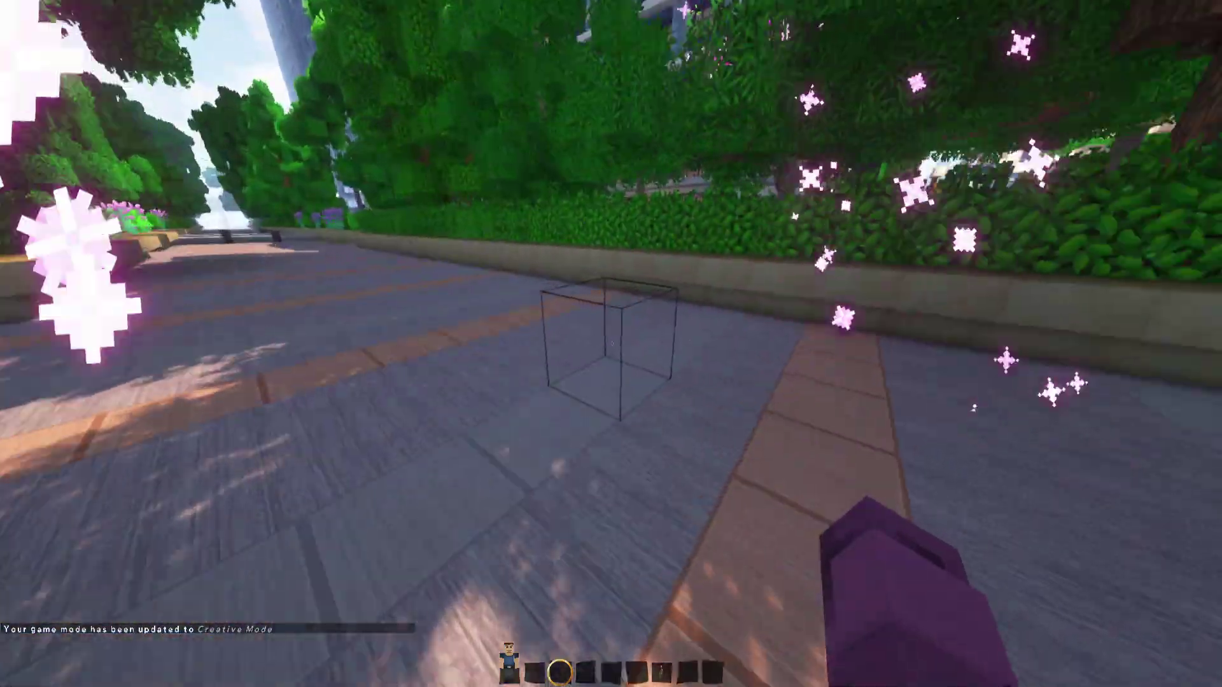
# - Switch the Snowstorm emitter to the default_rain preset and inspect the rain in first and third person
pyautogui.rightClick(611, 343)
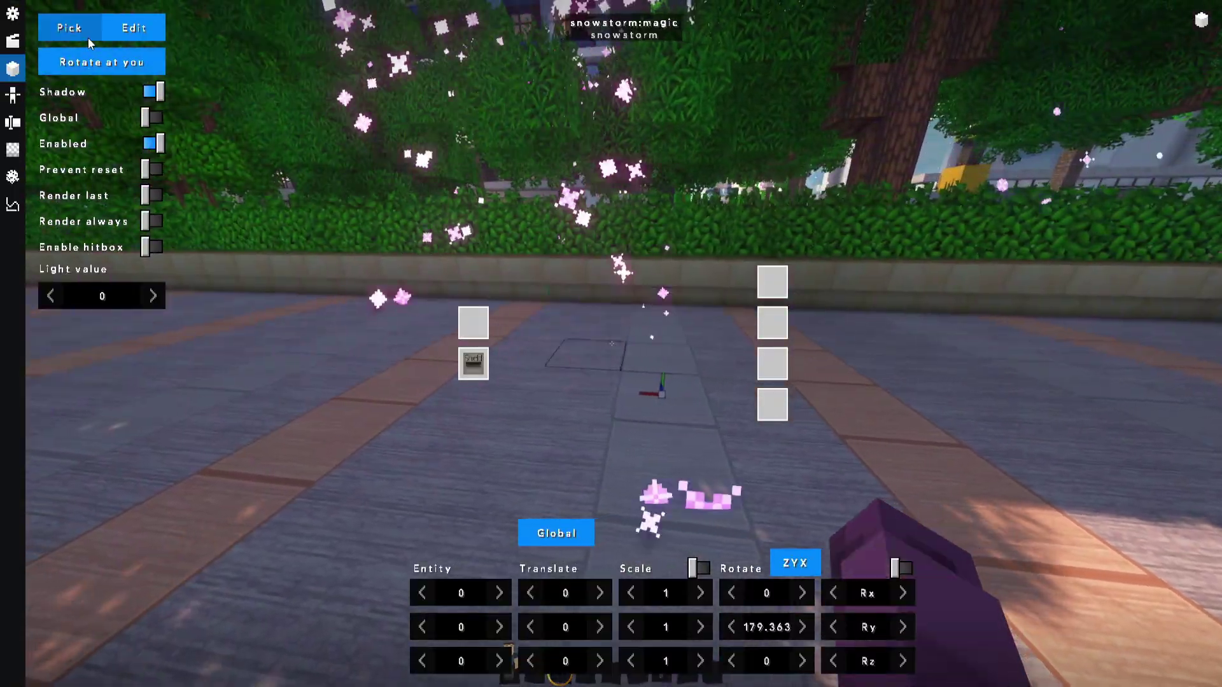
pyautogui.click(87, 37)
pyautogui.press('Escape')
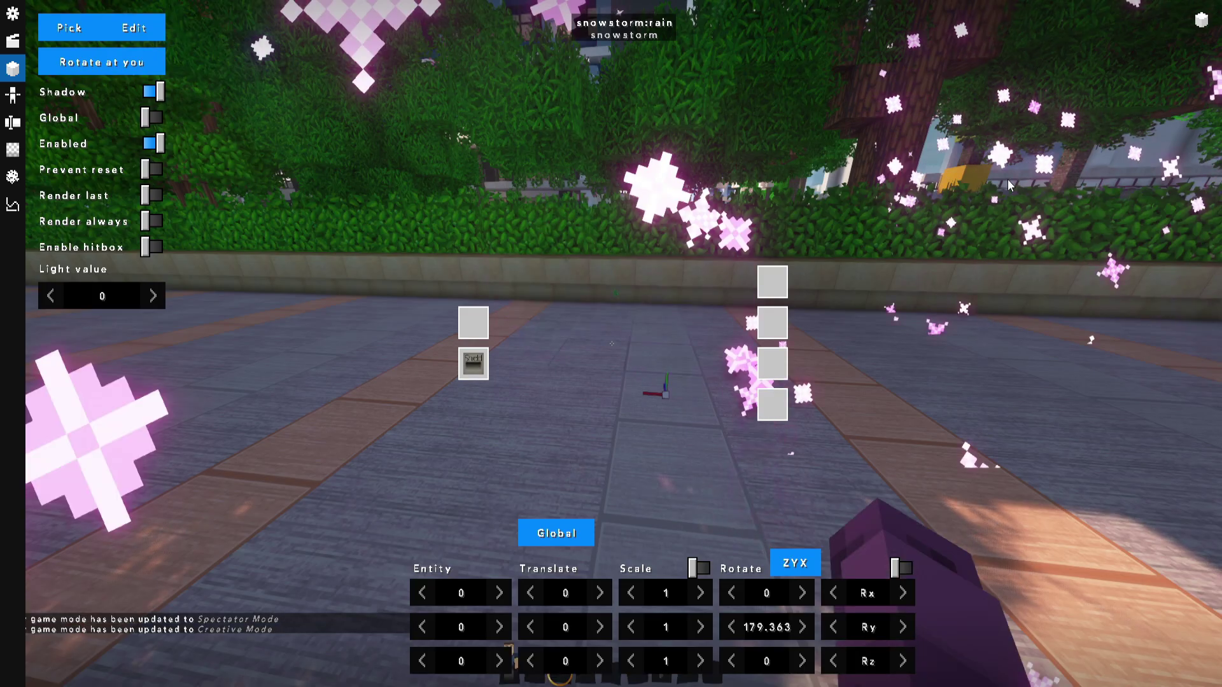
pyautogui.press('Escape')
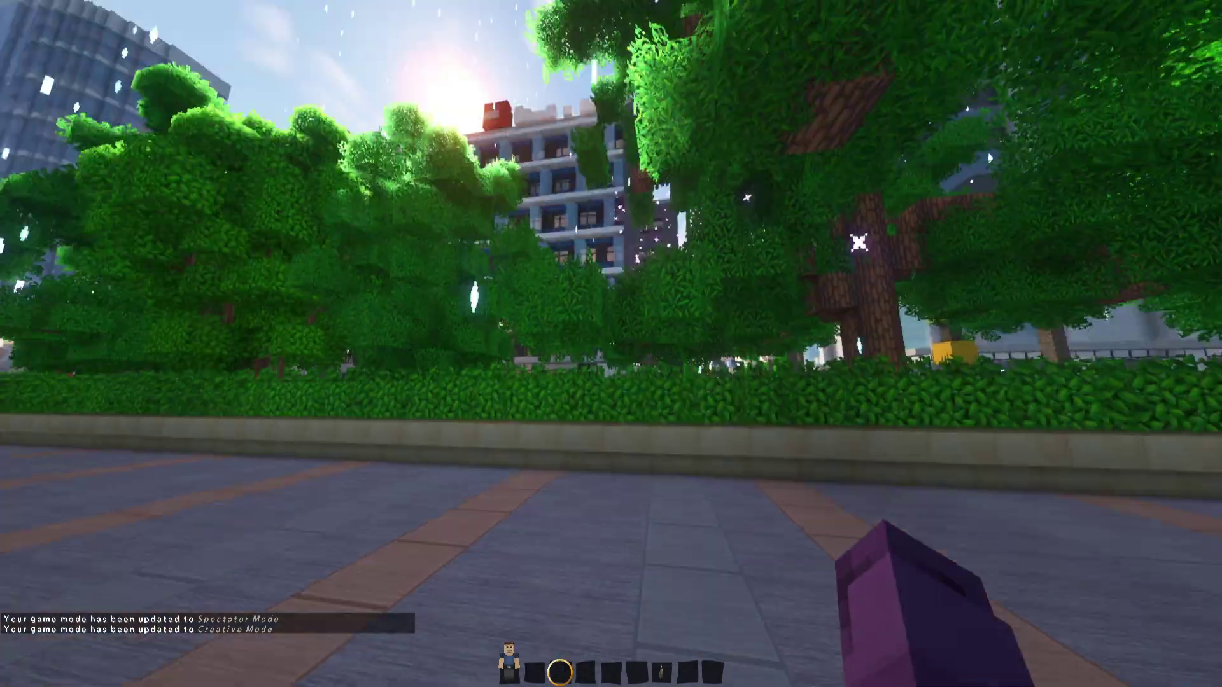
pyautogui.press('w')
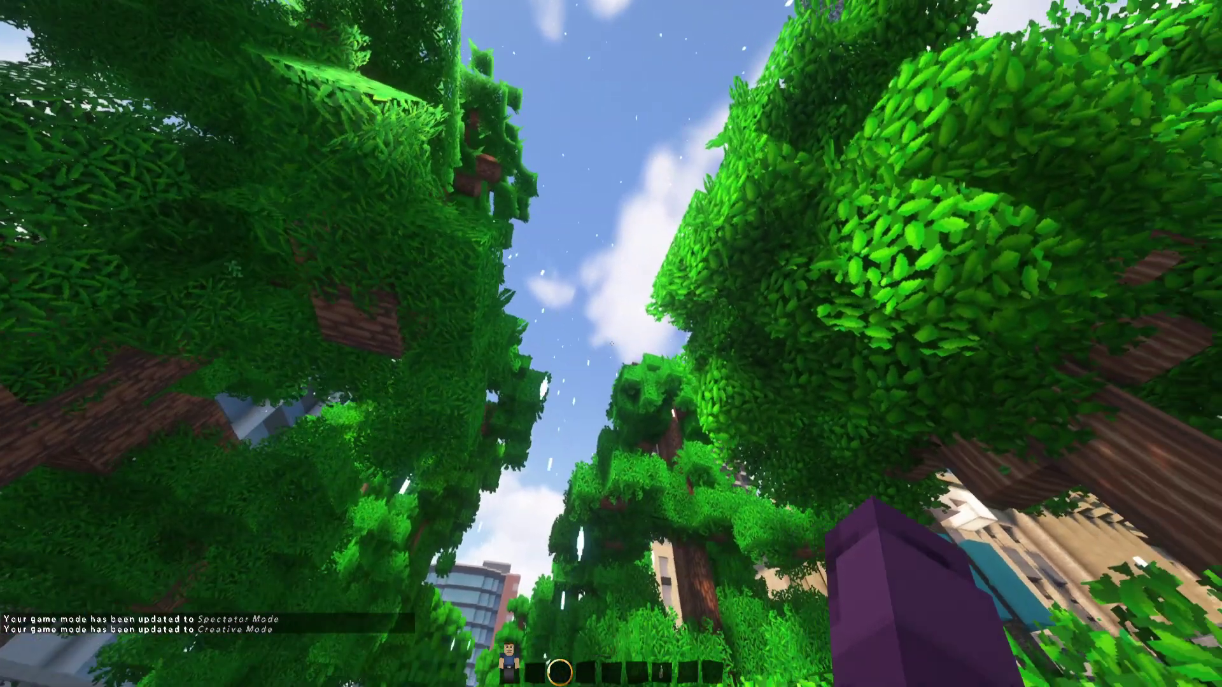
pyautogui.press('w')
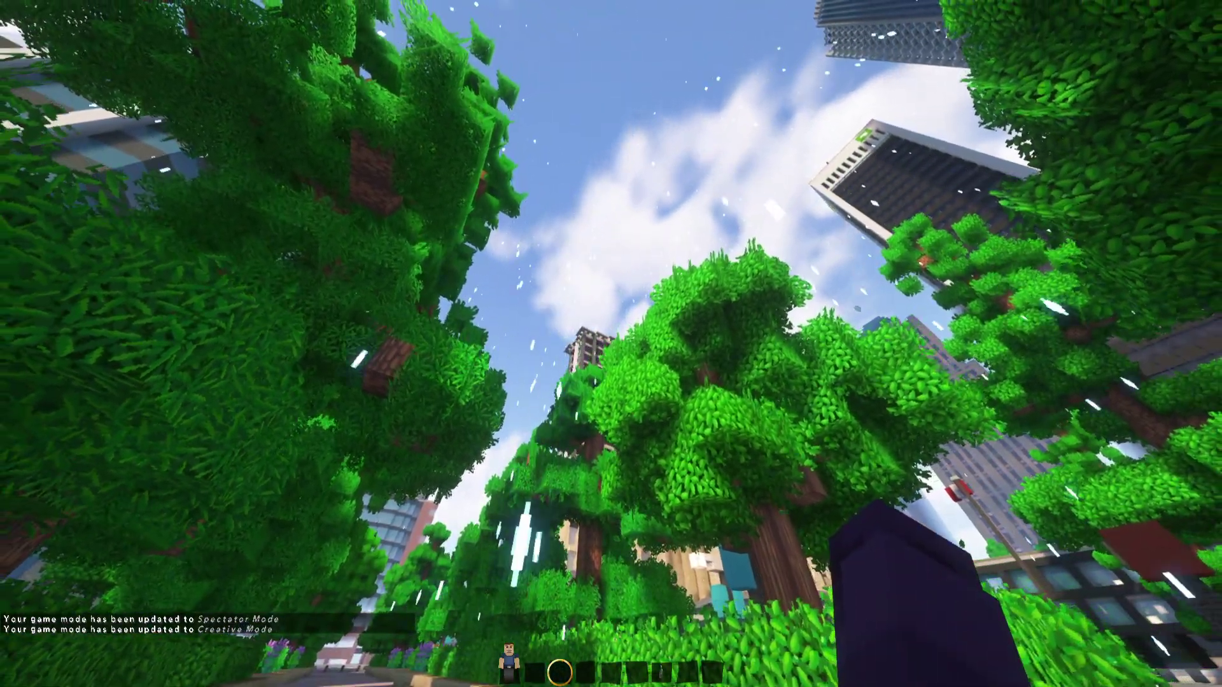
pyautogui.press('w')
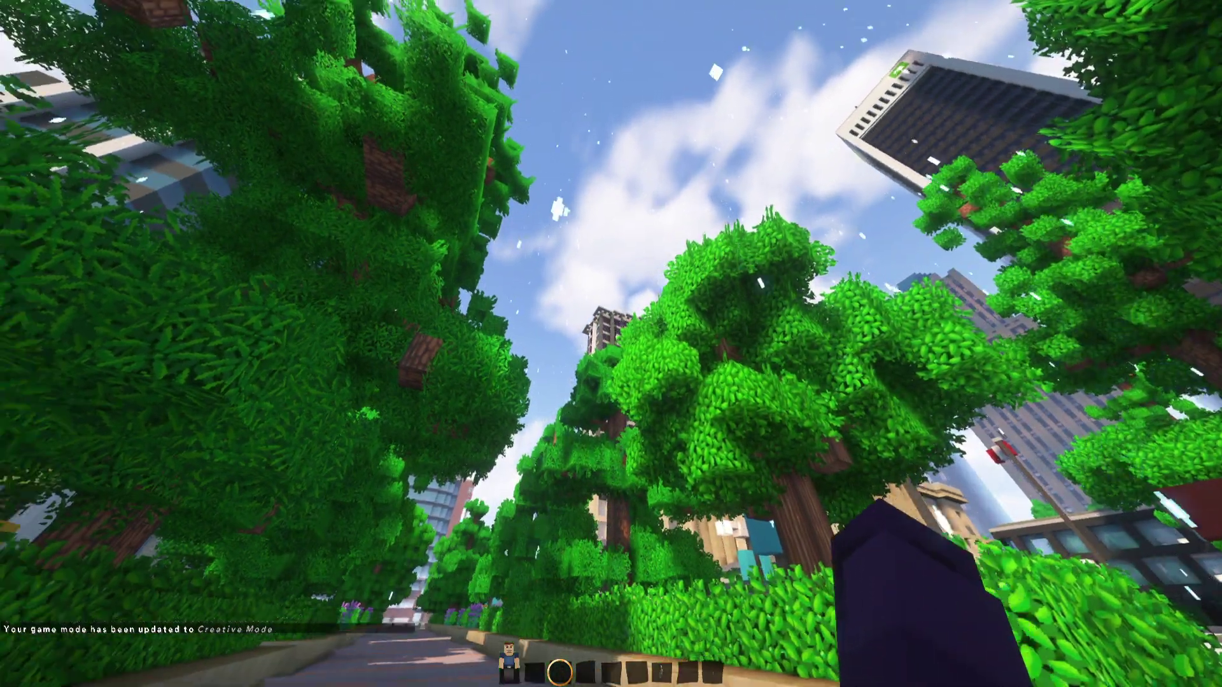
pyautogui.press('F5')
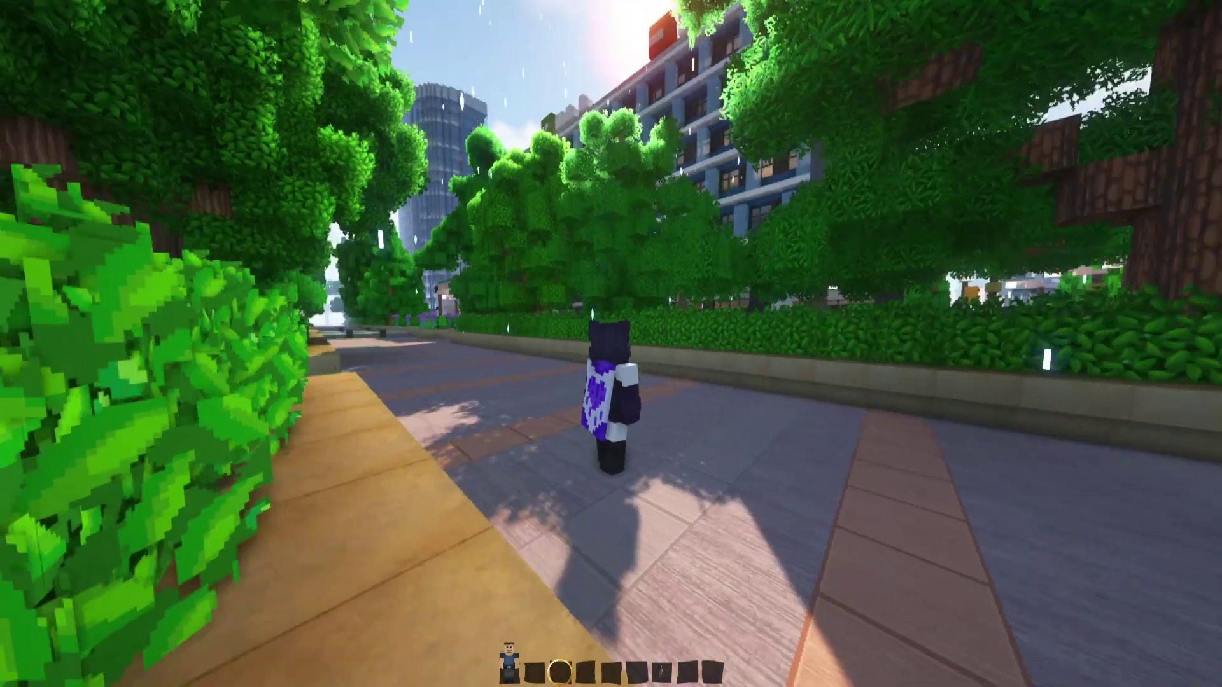
pyautogui.press('F5')
pyautogui.press('F5')
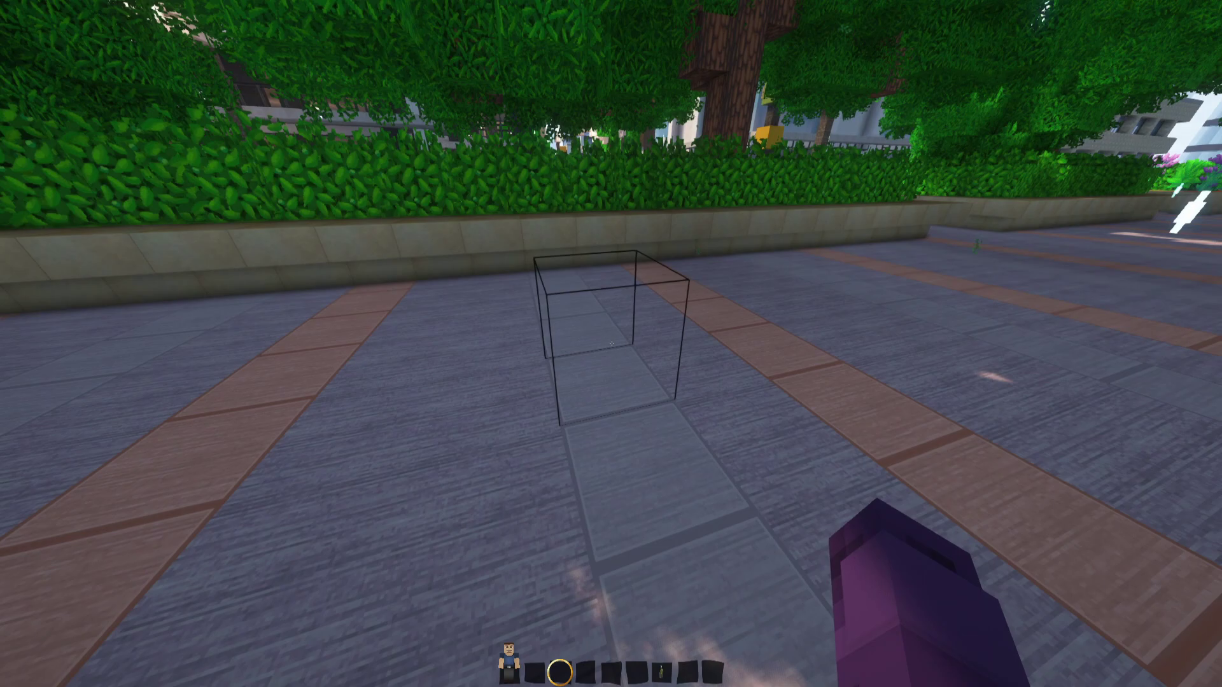
# - Switch the Snowstorm emitter to the default_snow preset and inspect the snow in first and third person
pyautogui.rightClick(611, 343)
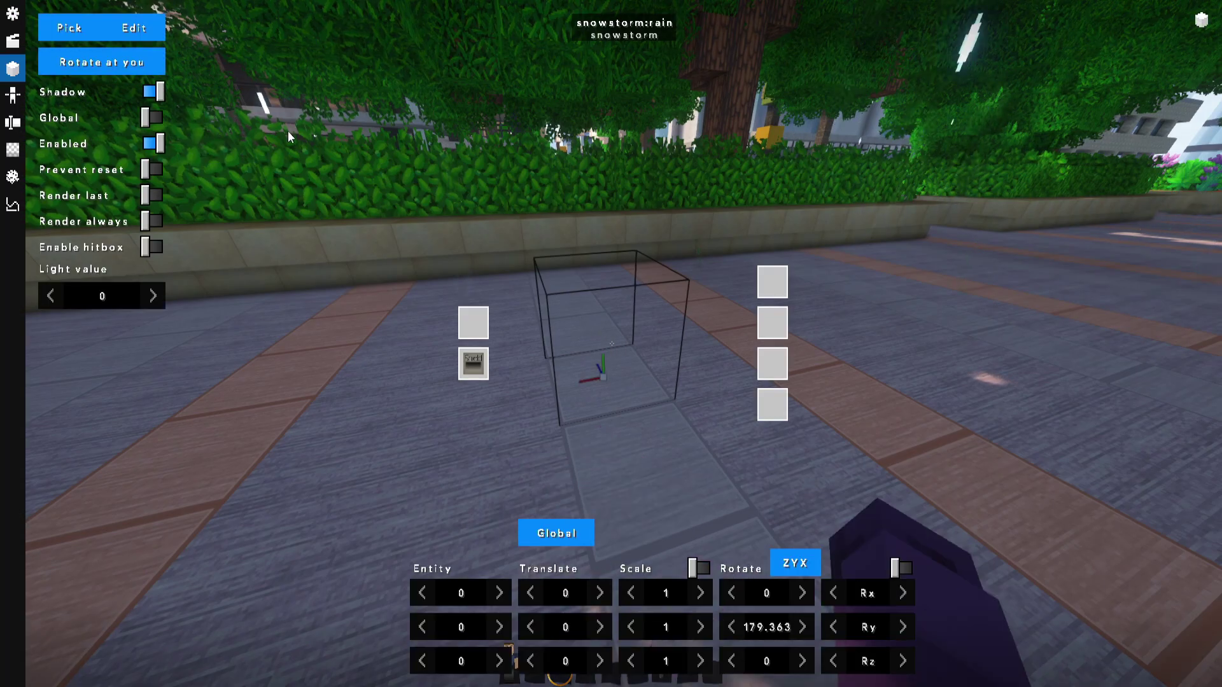
pyautogui.click(96, 25)
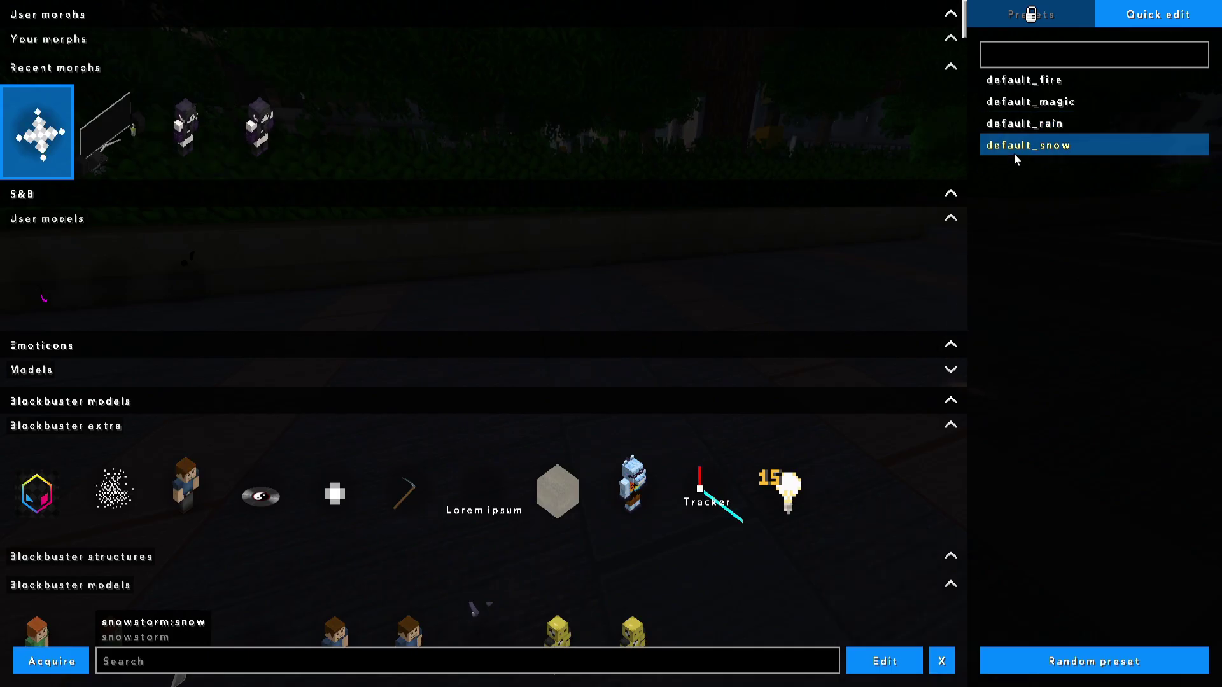
pyautogui.press('Escape')
pyautogui.press('Escape')
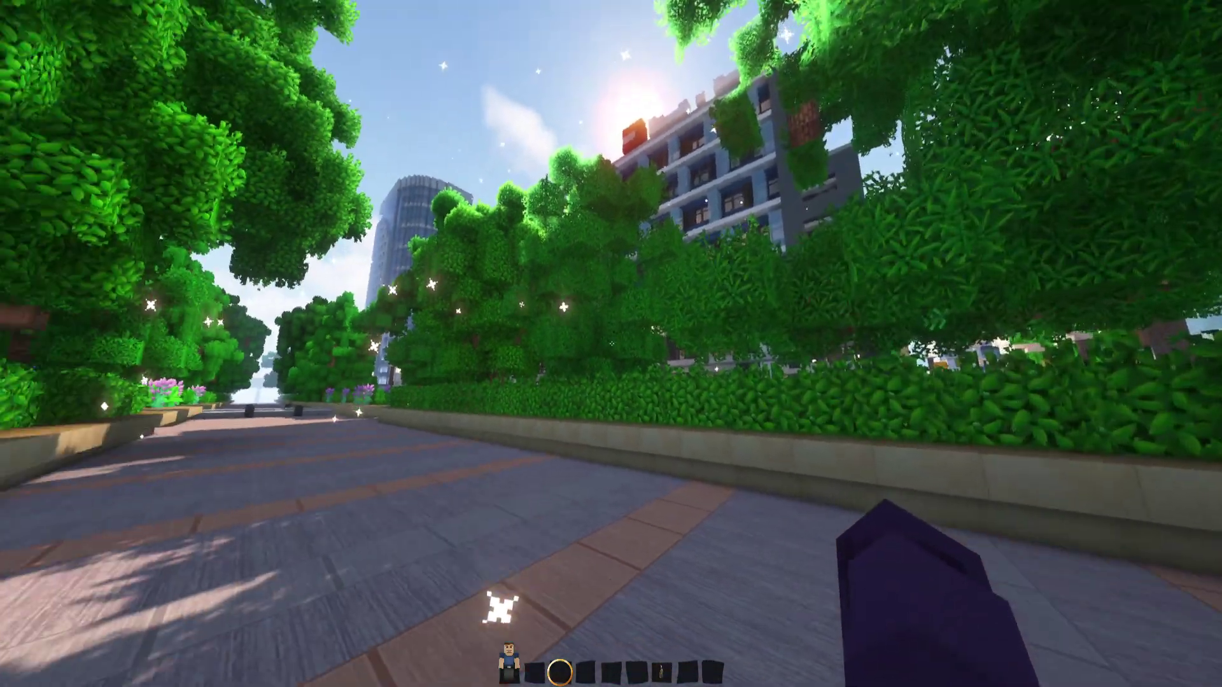
pyautogui.press('F5')
pyautogui.press('a')
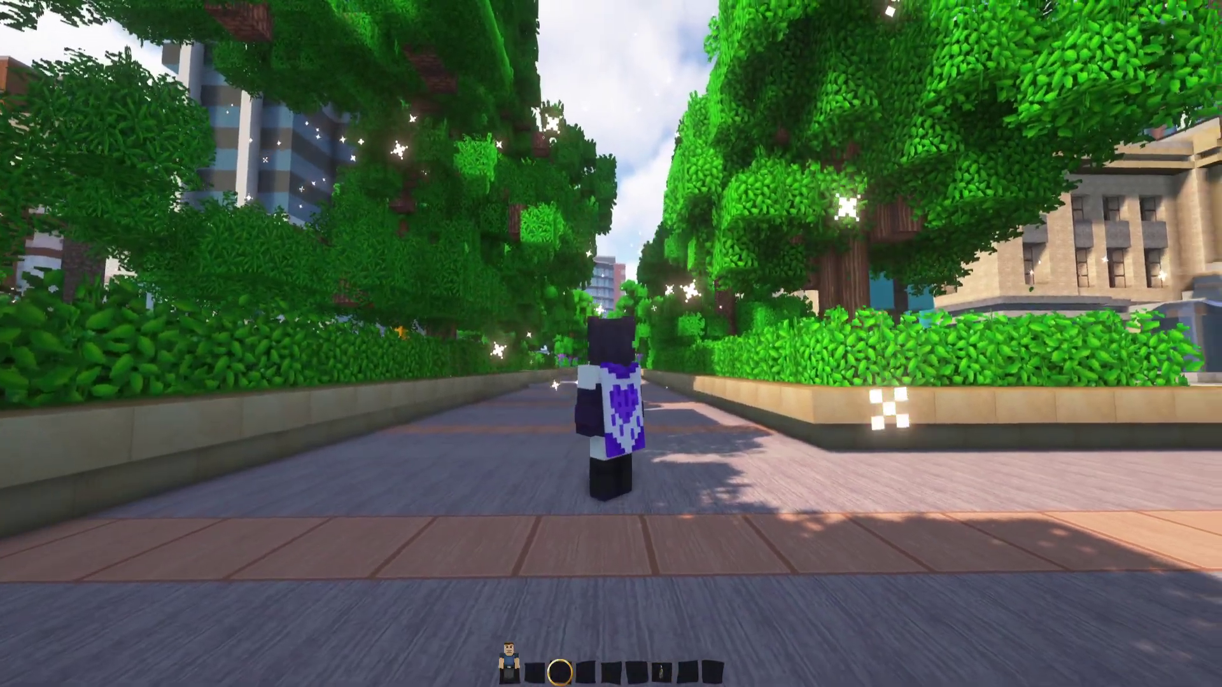
pyautogui.press('F5')
pyautogui.press('F5')
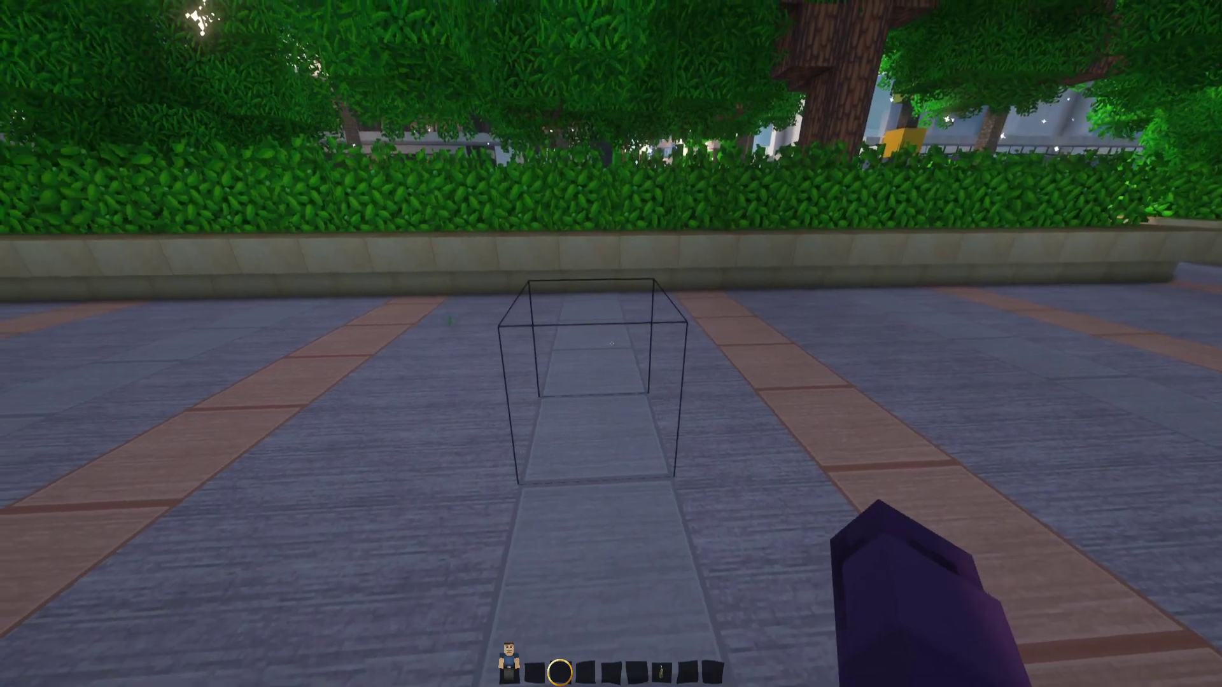
# - Replace the model block's morph with the Blockbuster extra Particle morph and set its vanilla particle type to heart
pyautogui.rightClick(611, 344)
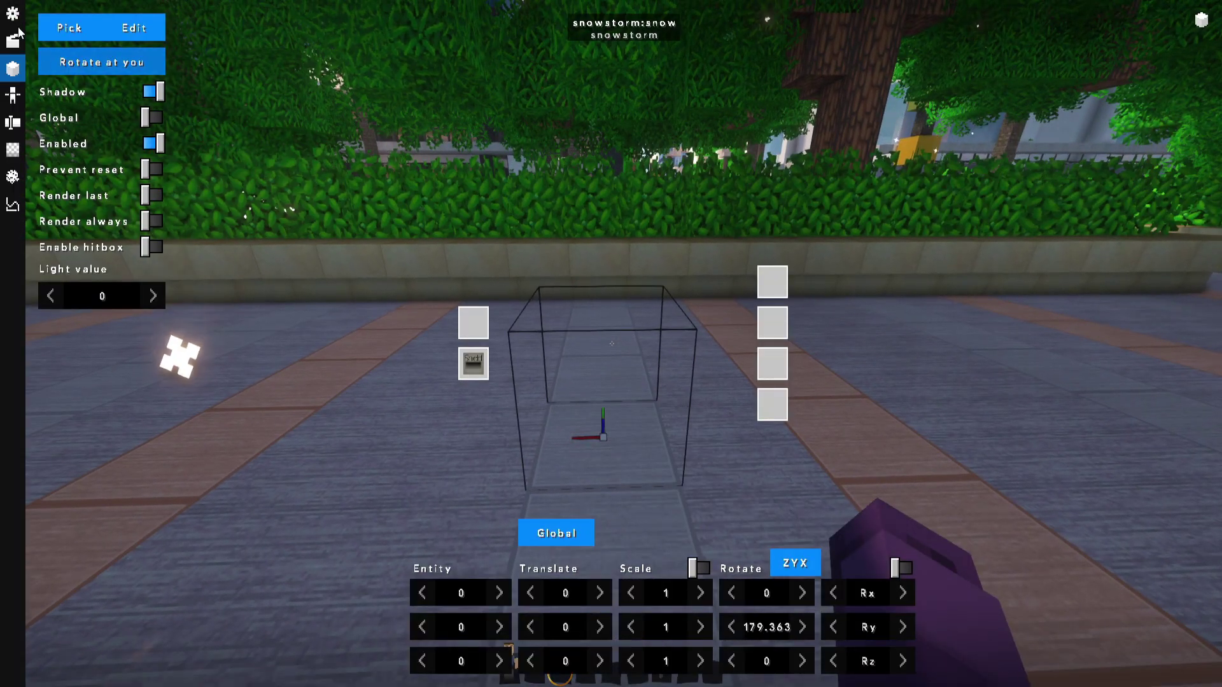
pyautogui.click(46, 26)
pyautogui.scroll(-3, 121, 421)
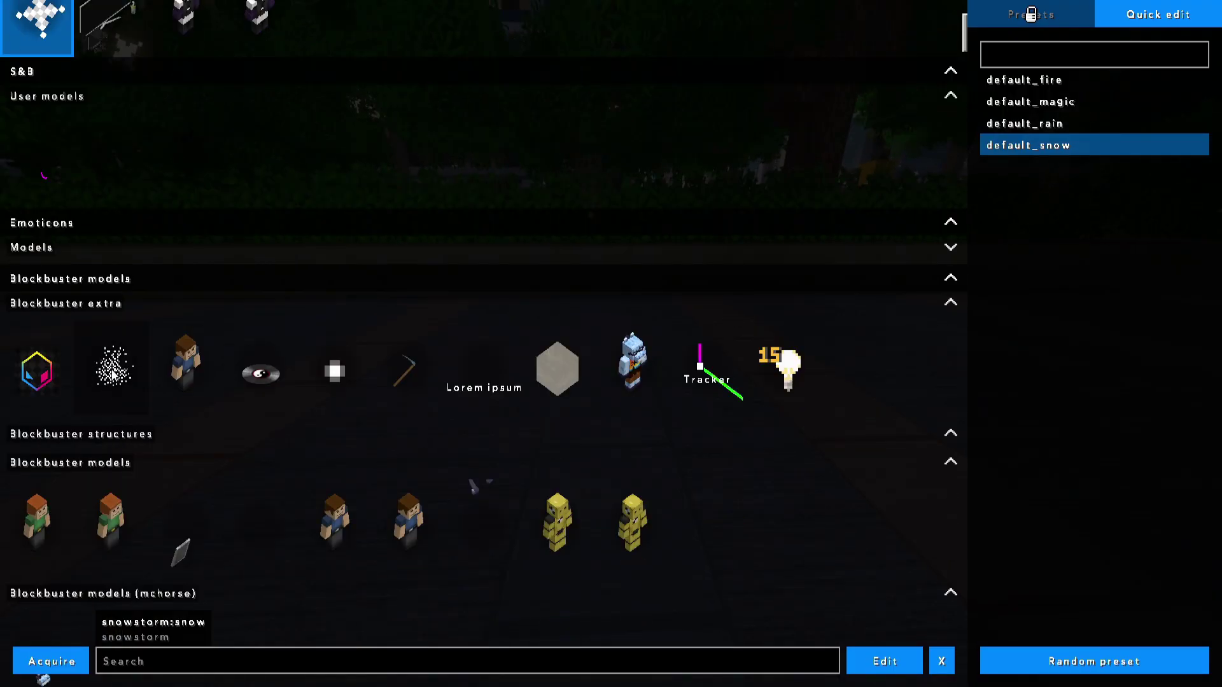
pyautogui.click(112, 366)
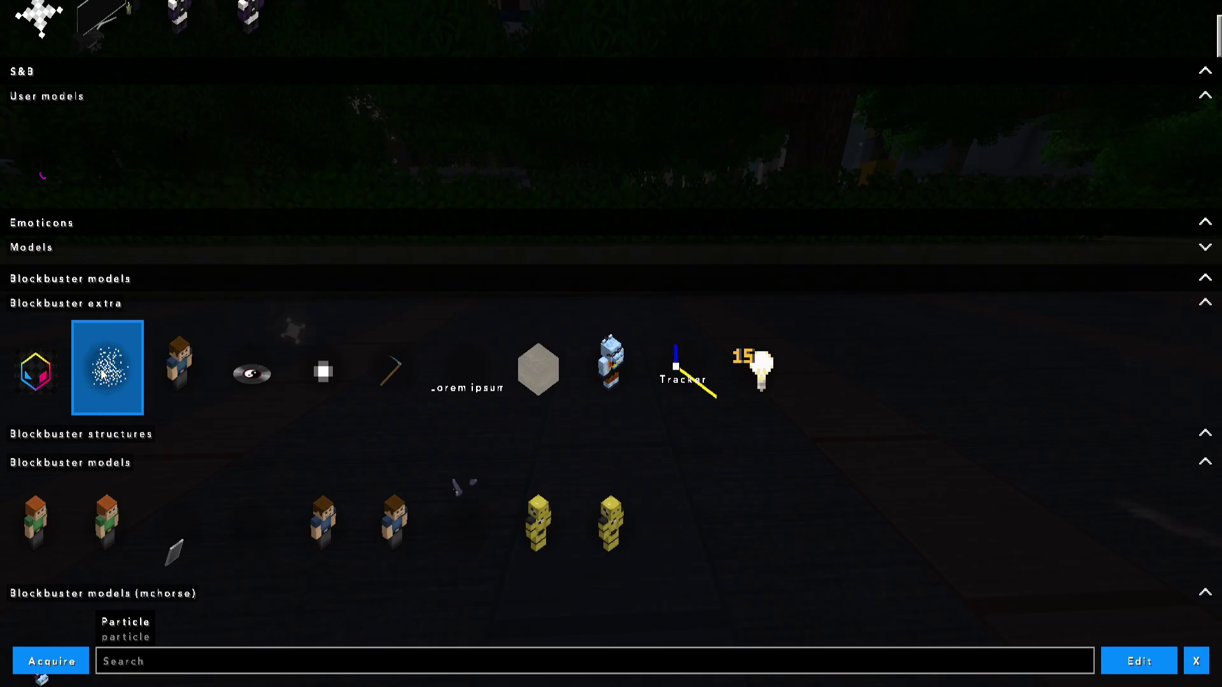
pyautogui.click(1140, 663)
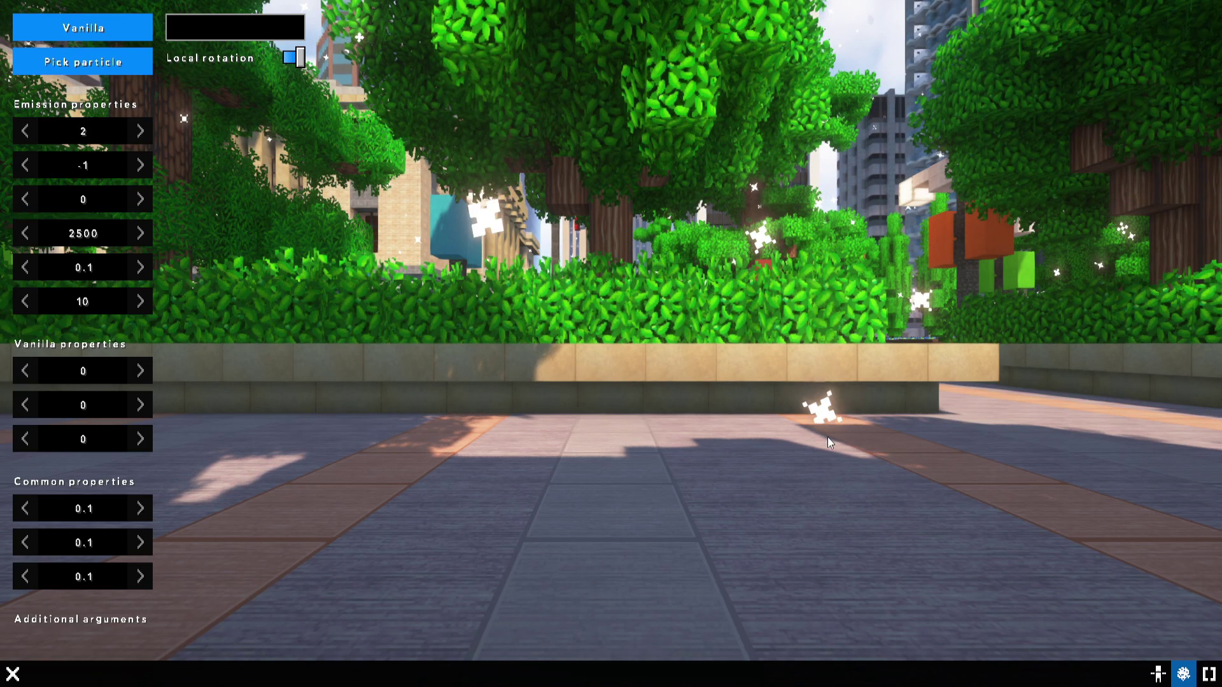
pyautogui.click(105, 59)
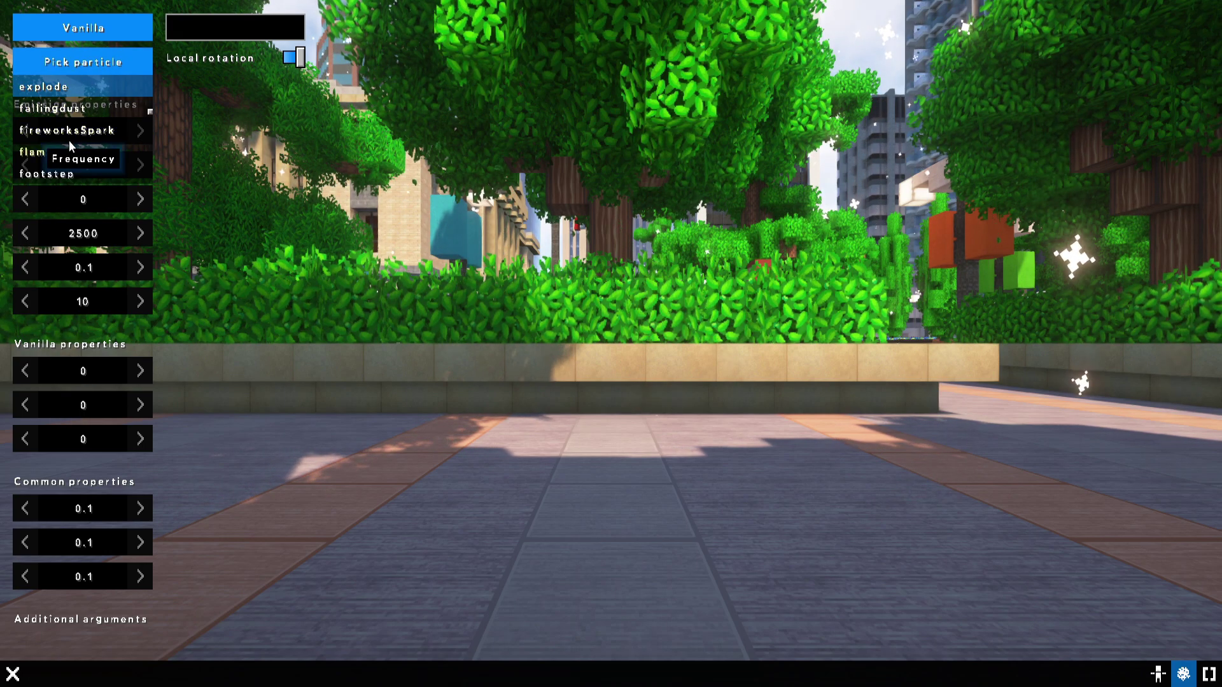
pyautogui.scroll(-5, 68, 140)
pyautogui.scroll(-3, 70, 136)
pyautogui.scroll(4, 71, 136)
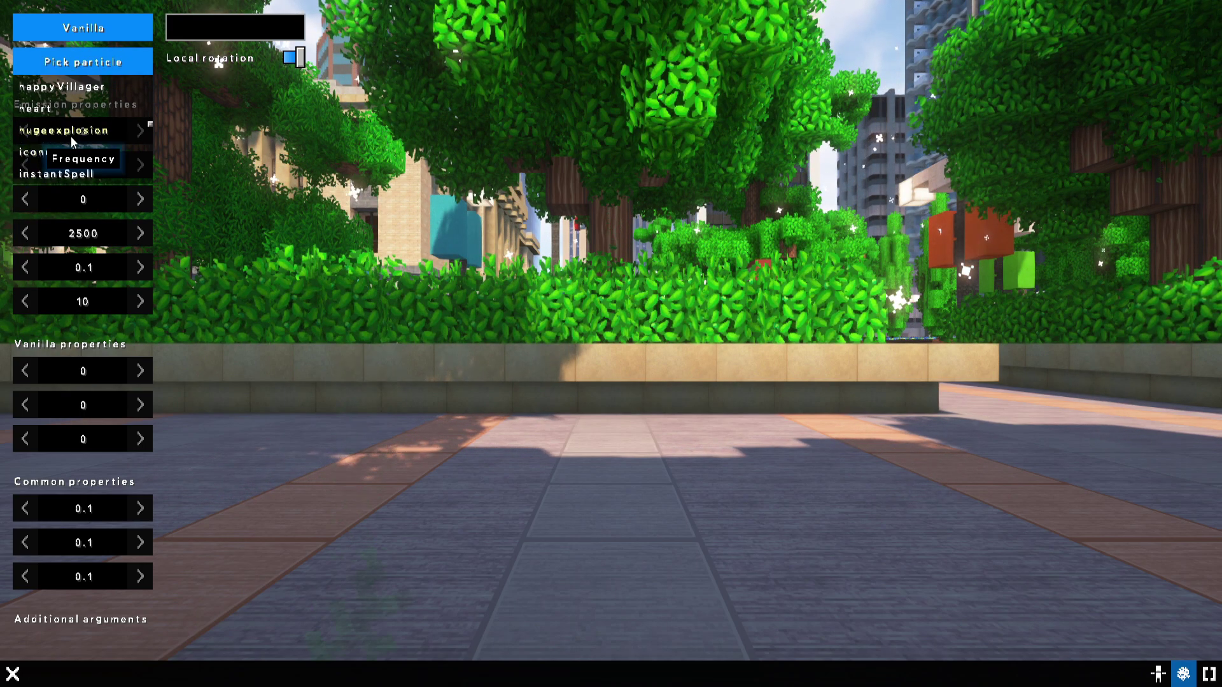
pyautogui.click(87, 122)
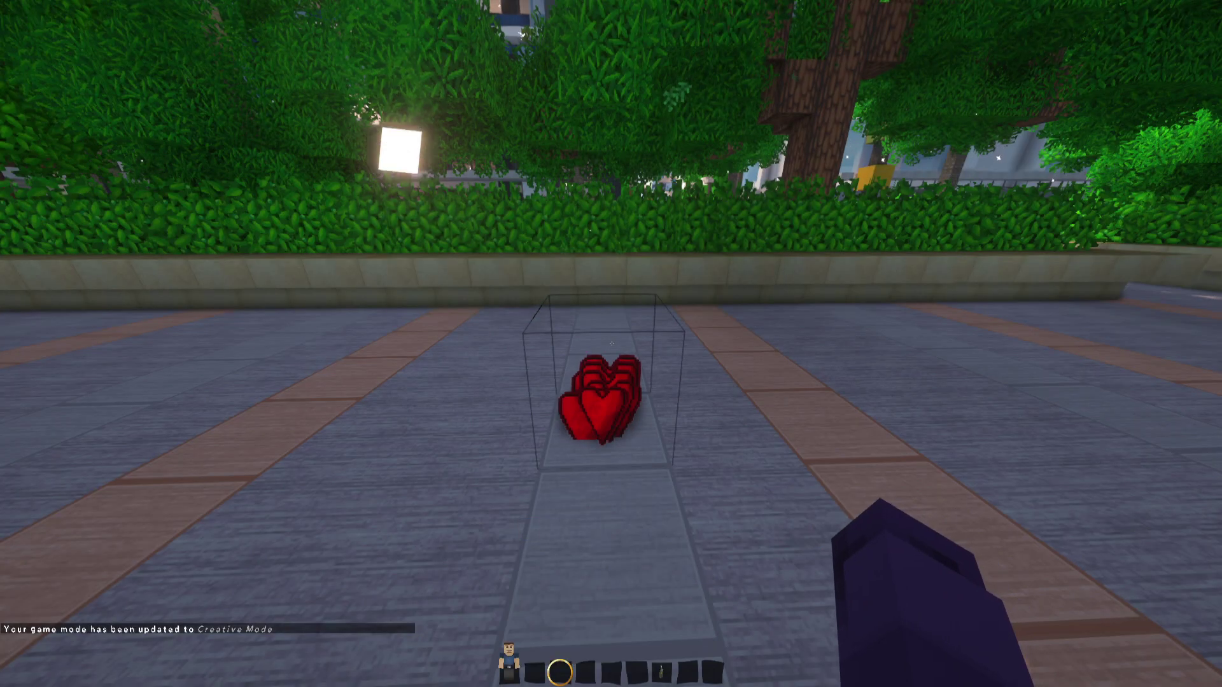
pyautogui.press('d')
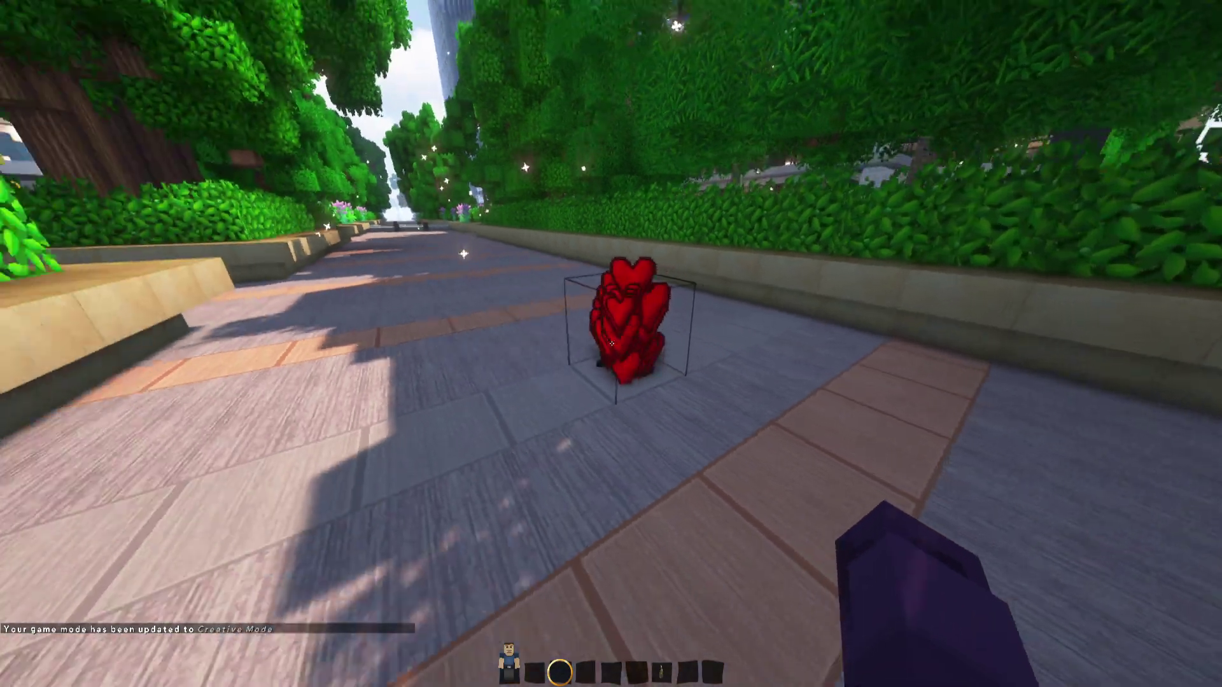
pyautogui.press('w')
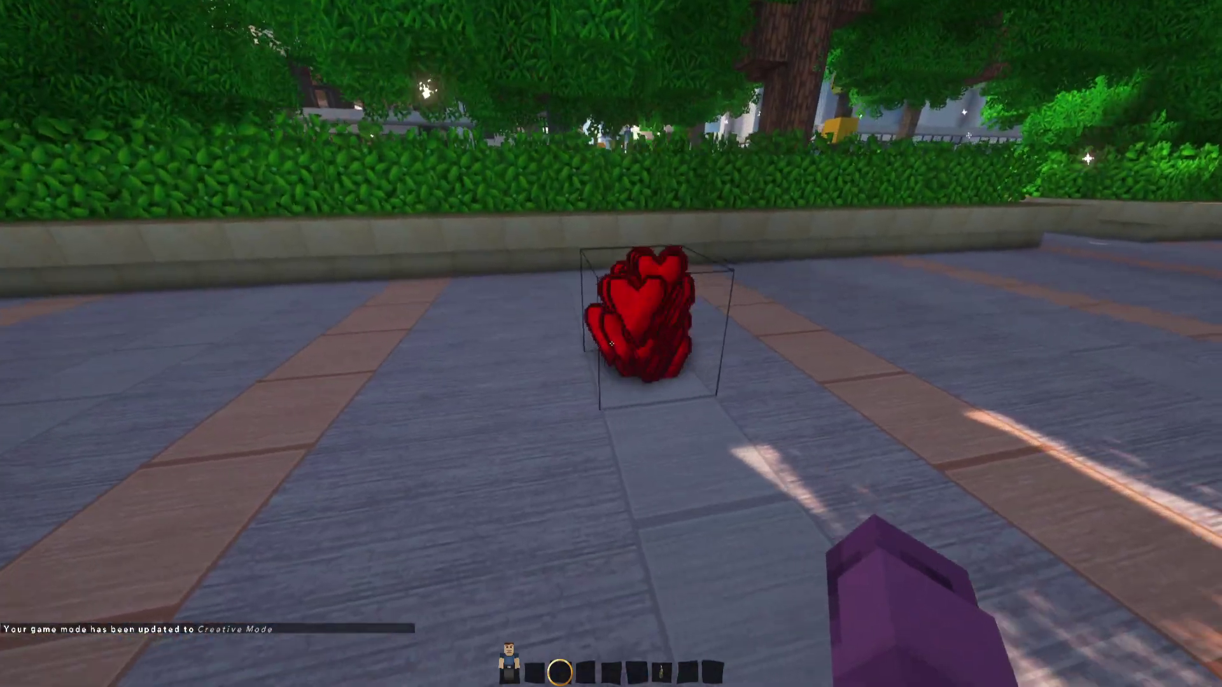
# - Look through the other vanilla particle types available for the model block's Particle morph
pyautogui.rightClick(611, 344)
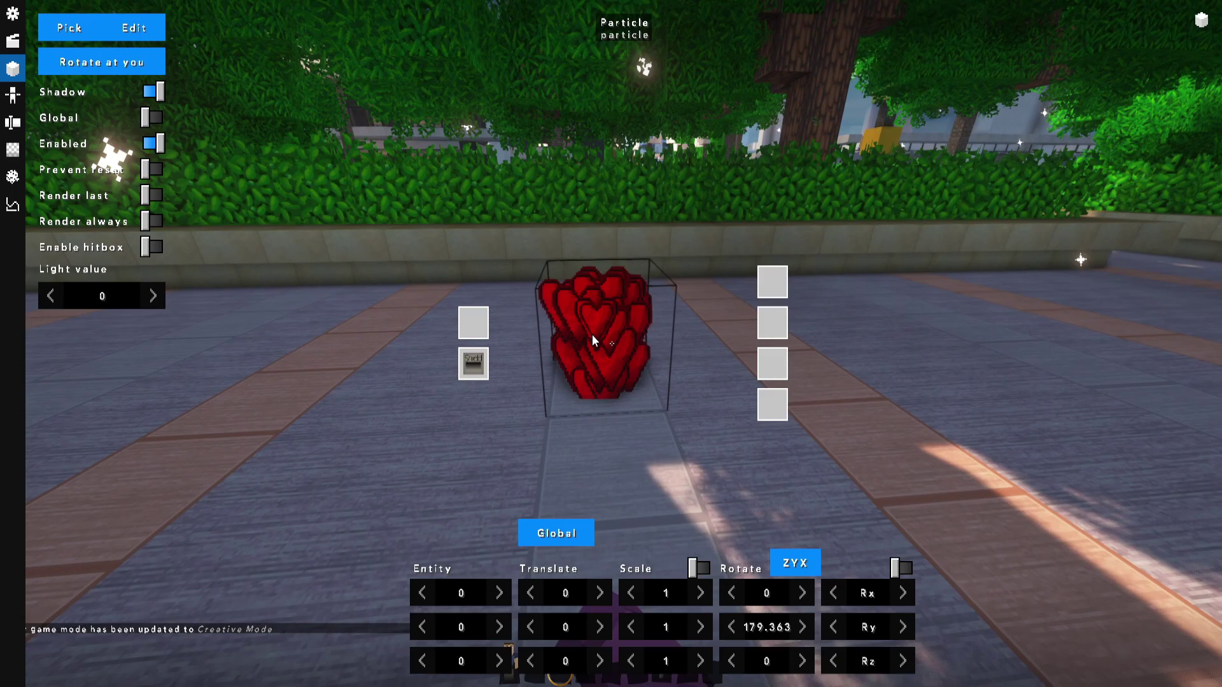
pyautogui.click(130, 28)
pyautogui.click(90, 56)
pyautogui.scroll(-7, 81, 132)
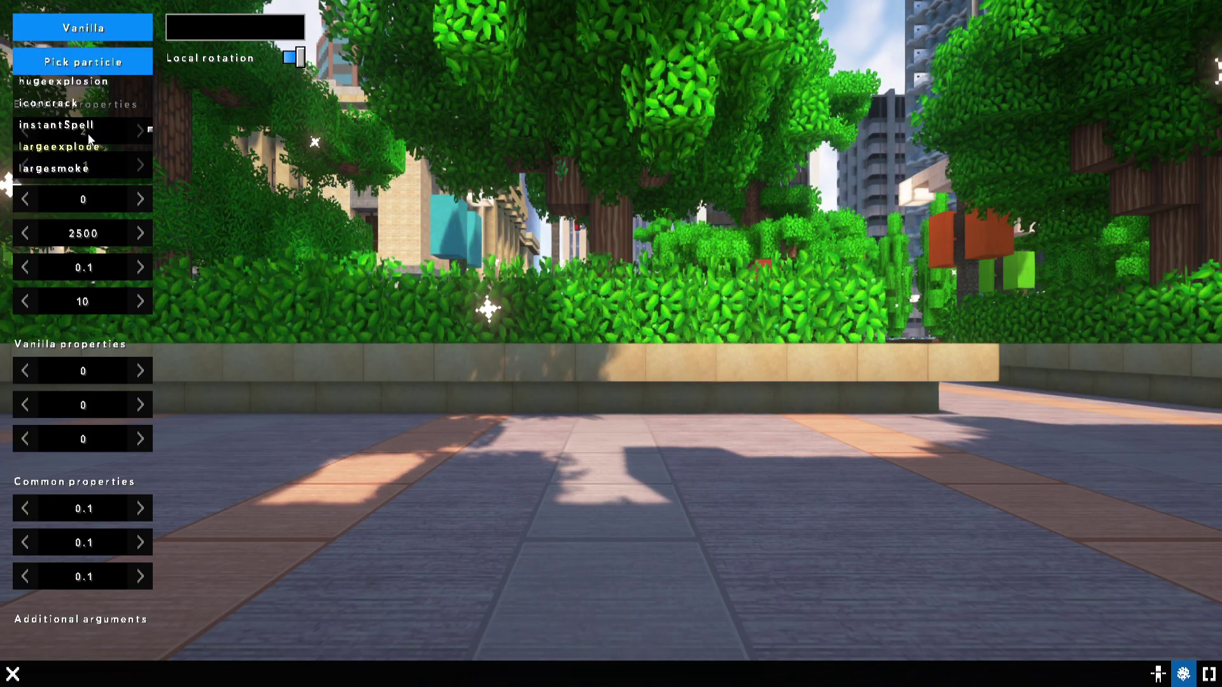
pyautogui.scroll(-1, 80, 132)
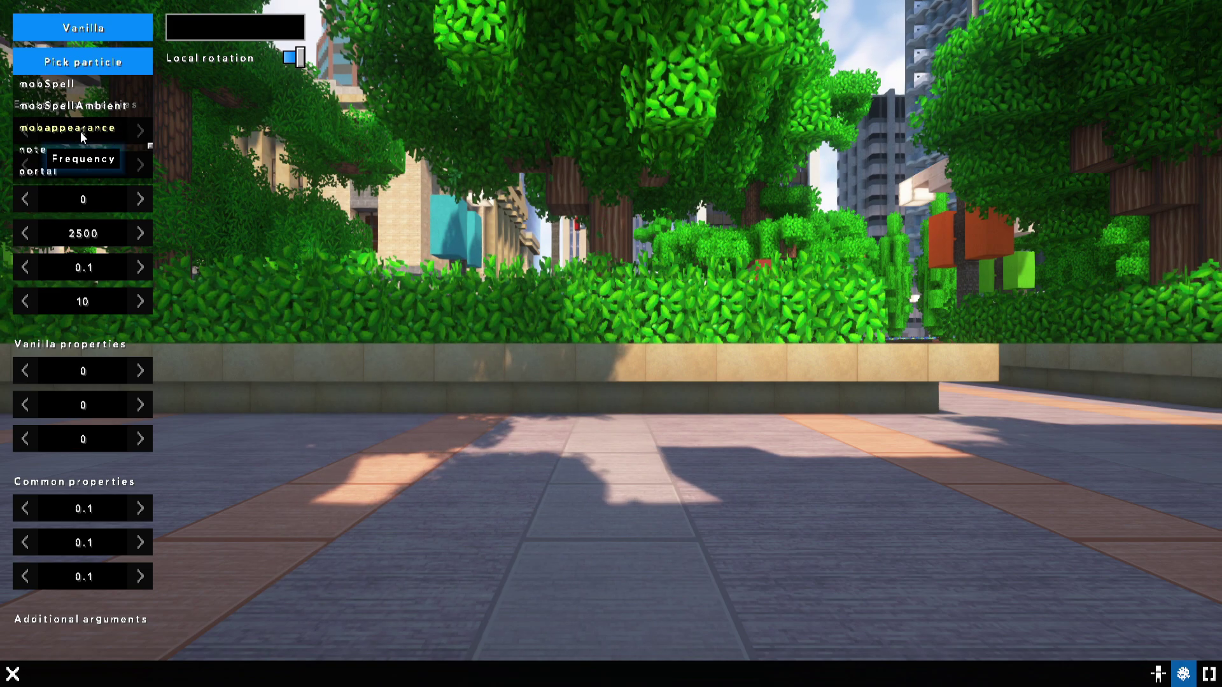
pyautogui.scroll(-1, 82, 116)
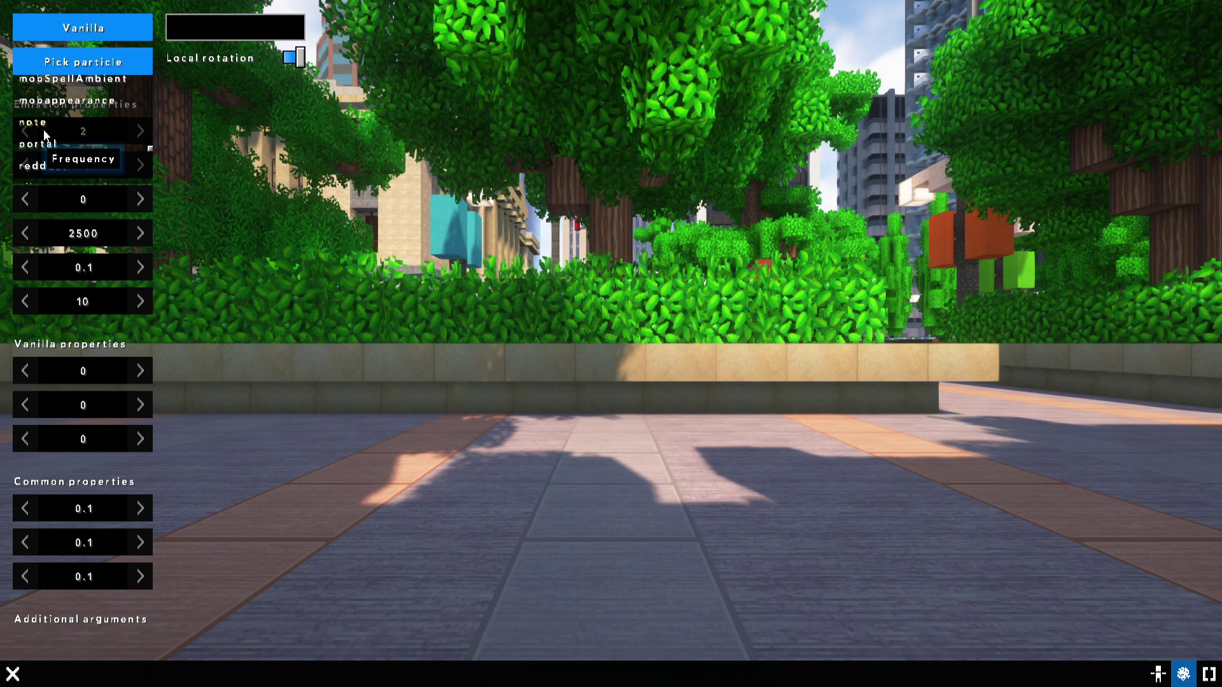
pyautogui.press('Escape')
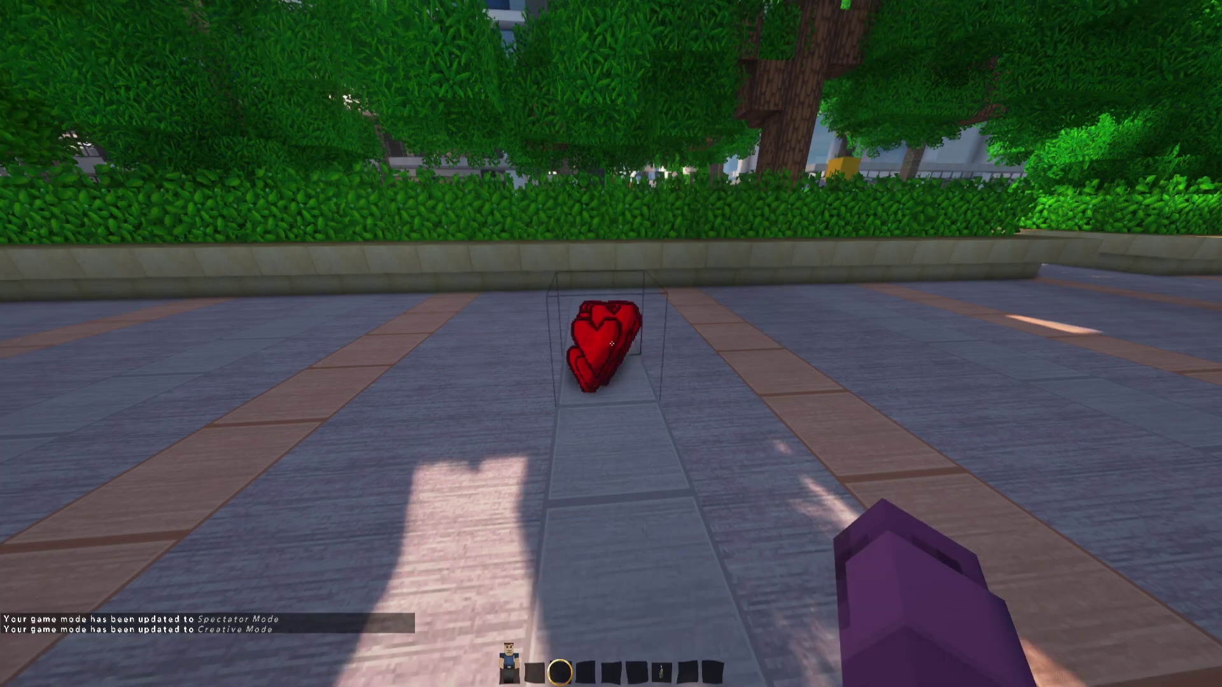
# - Set the emission count of the model block's Particle morph to 7
pyautogui.press('c')
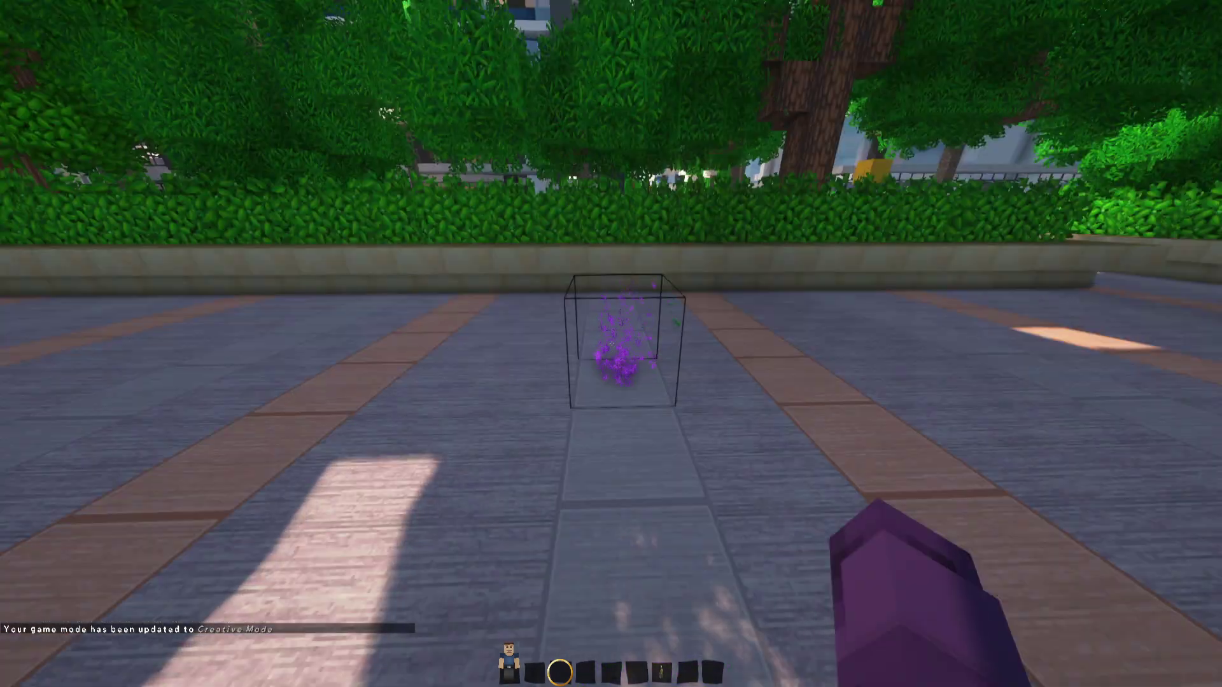
pyautogui.press('w')
pyautogui.rightClick(611, 344)
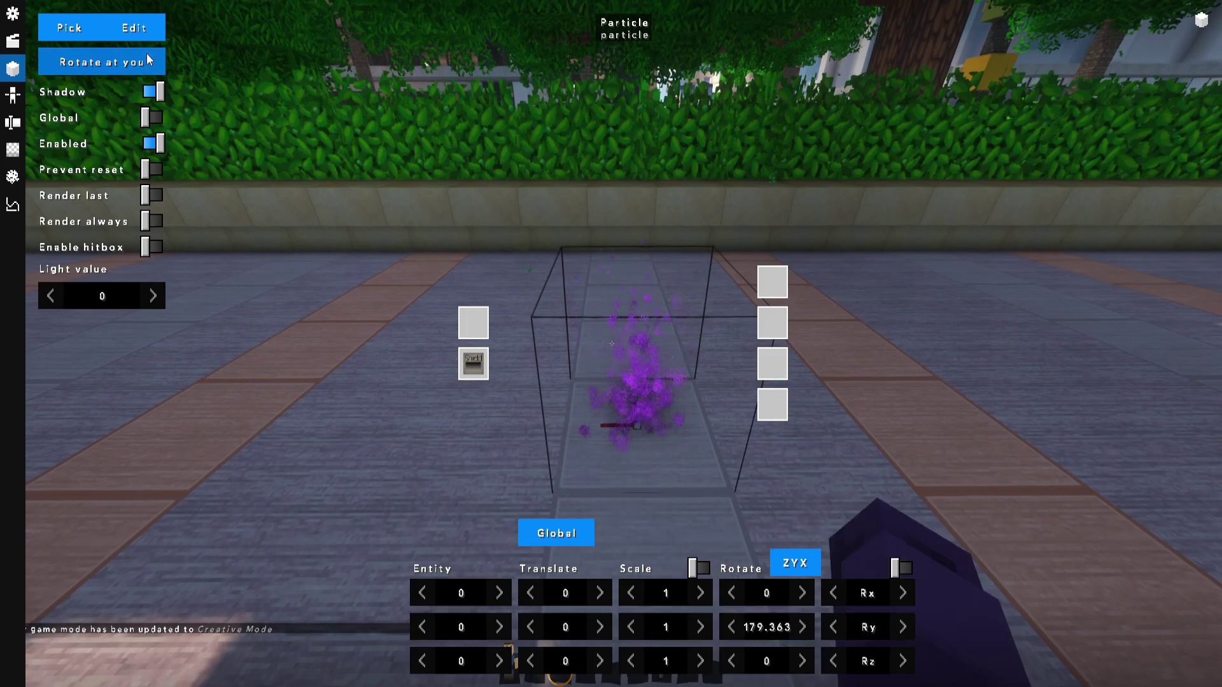
pyautogui.click(132, 35)
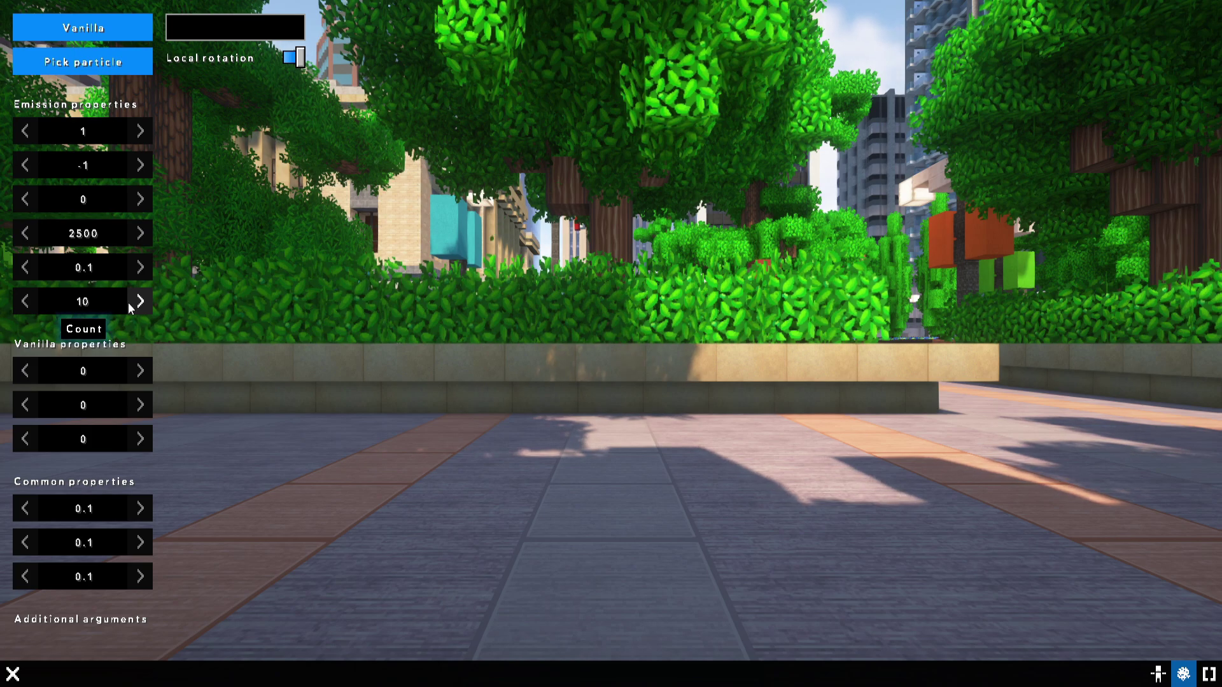
pyautogui.moveTo(128, 303); pyautogui.dragTo(118, 309)
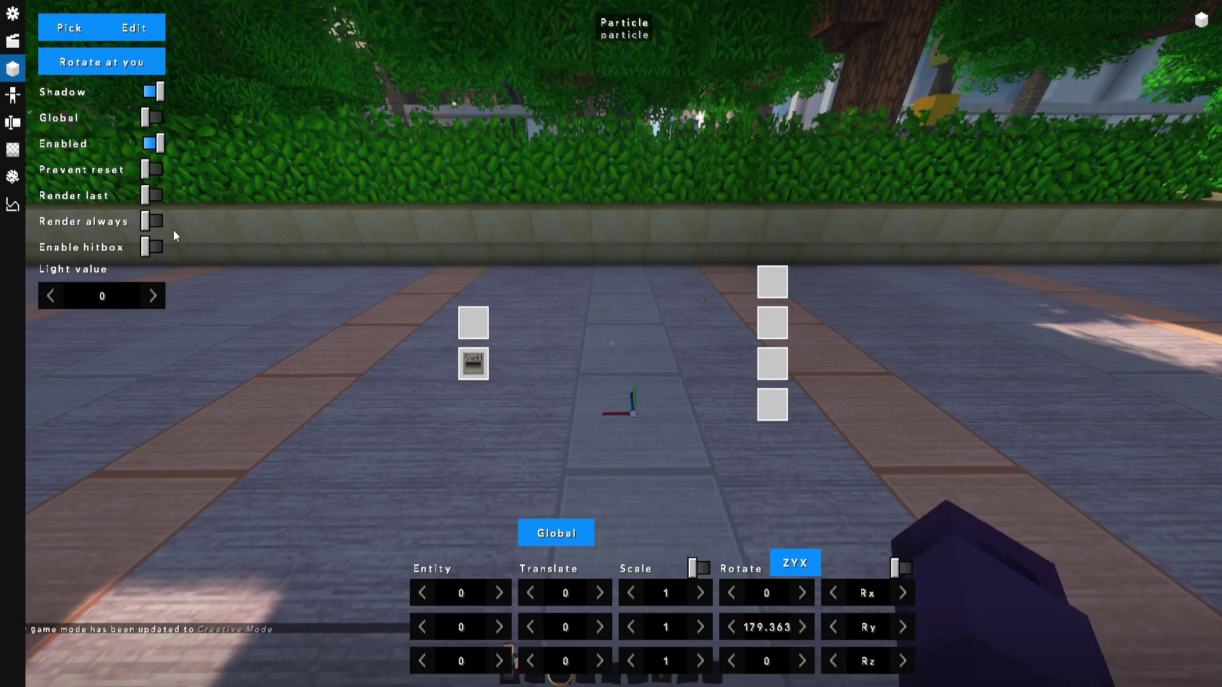
pyautogui.press('Escape')
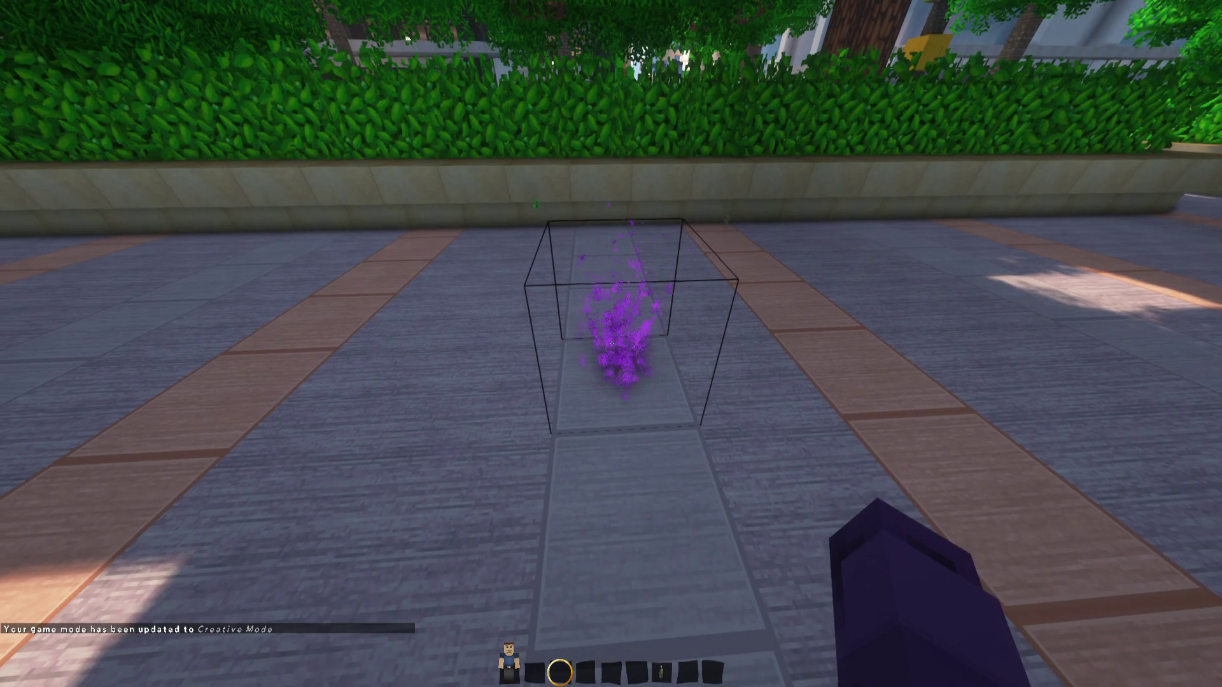
# - Set the emission frequency of the model block's Particle morph to 7 and inspect the thinner particle stream
pyautogui.rightClick(611, 343)
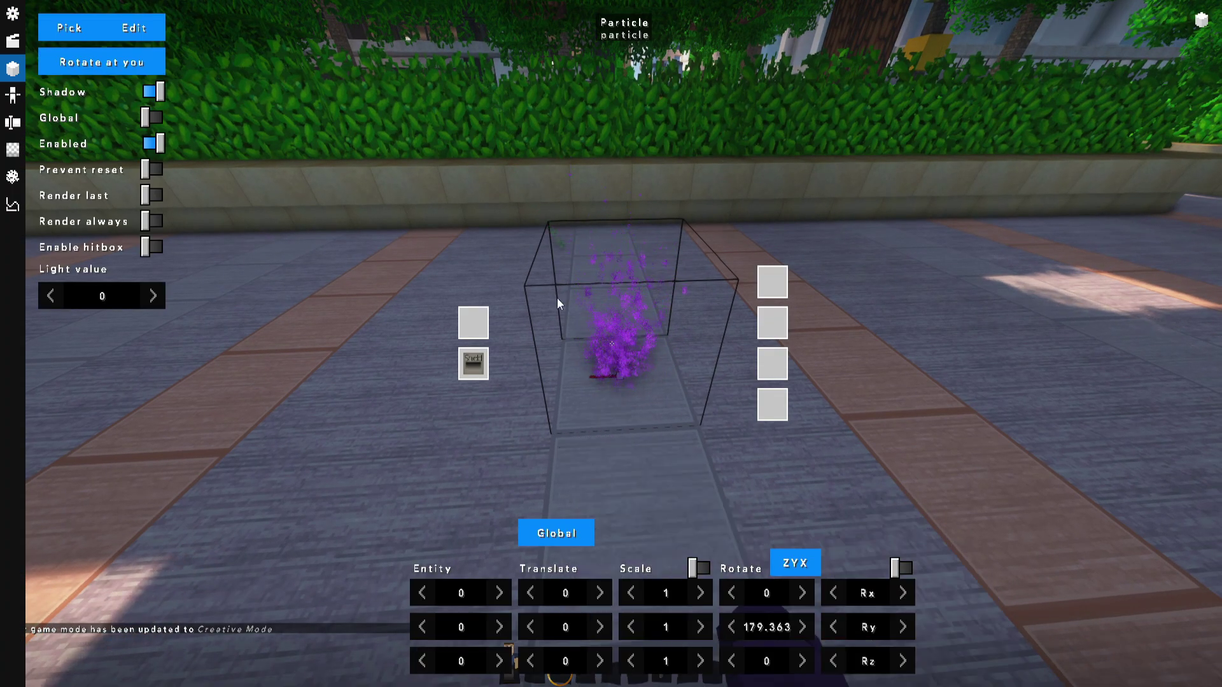
pyautogui.click(117, 38)
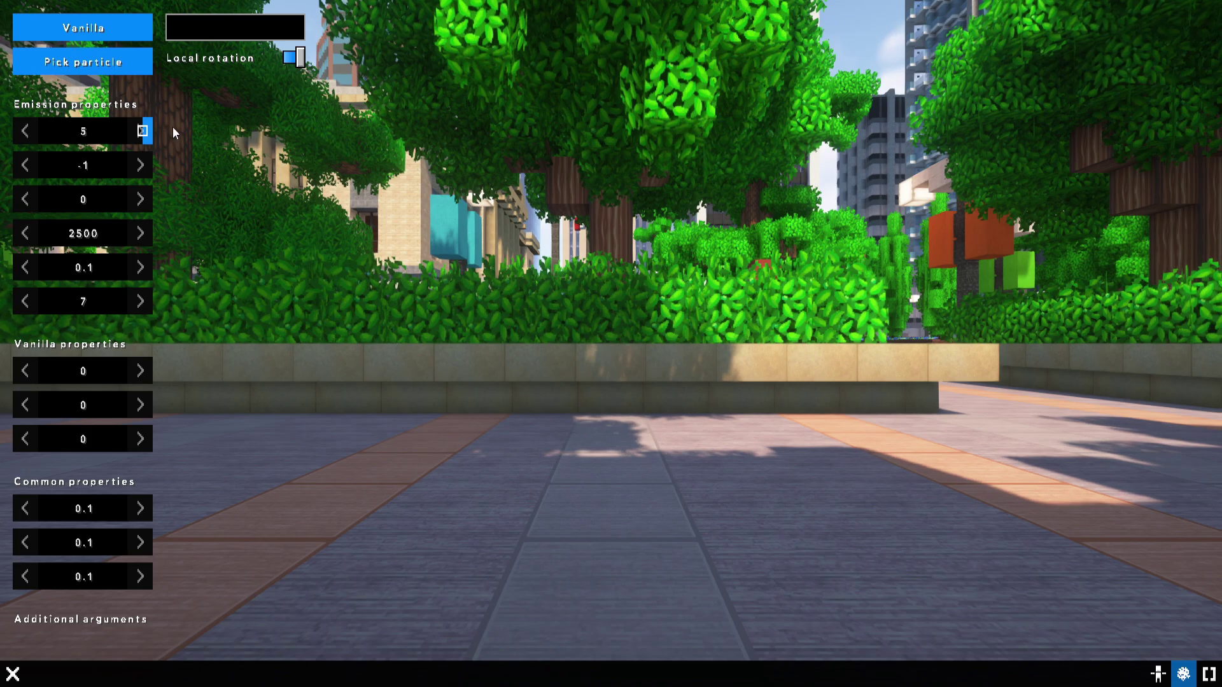
pyautogui.moveTo(173, 127); pyautogui.dragTo(181, 125)
pyautogui.press('Escape')
pyautogui.press('Escape')
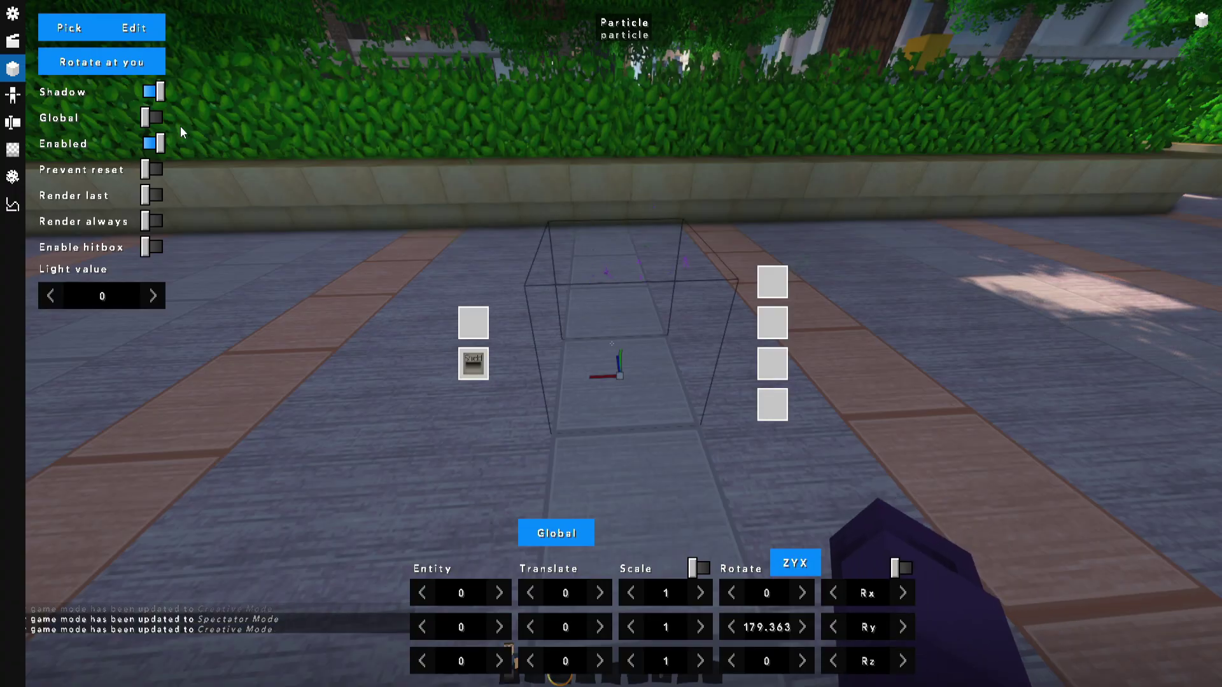
pyautogui.press('Escape')
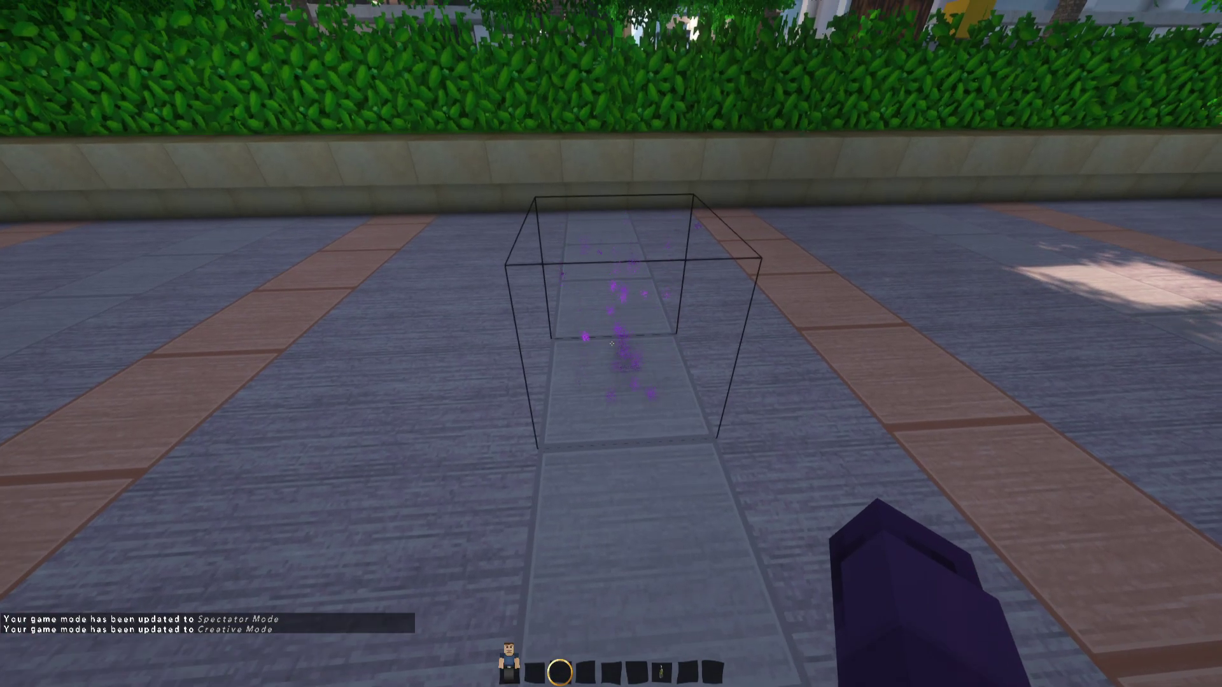
pyautogui.press('c')
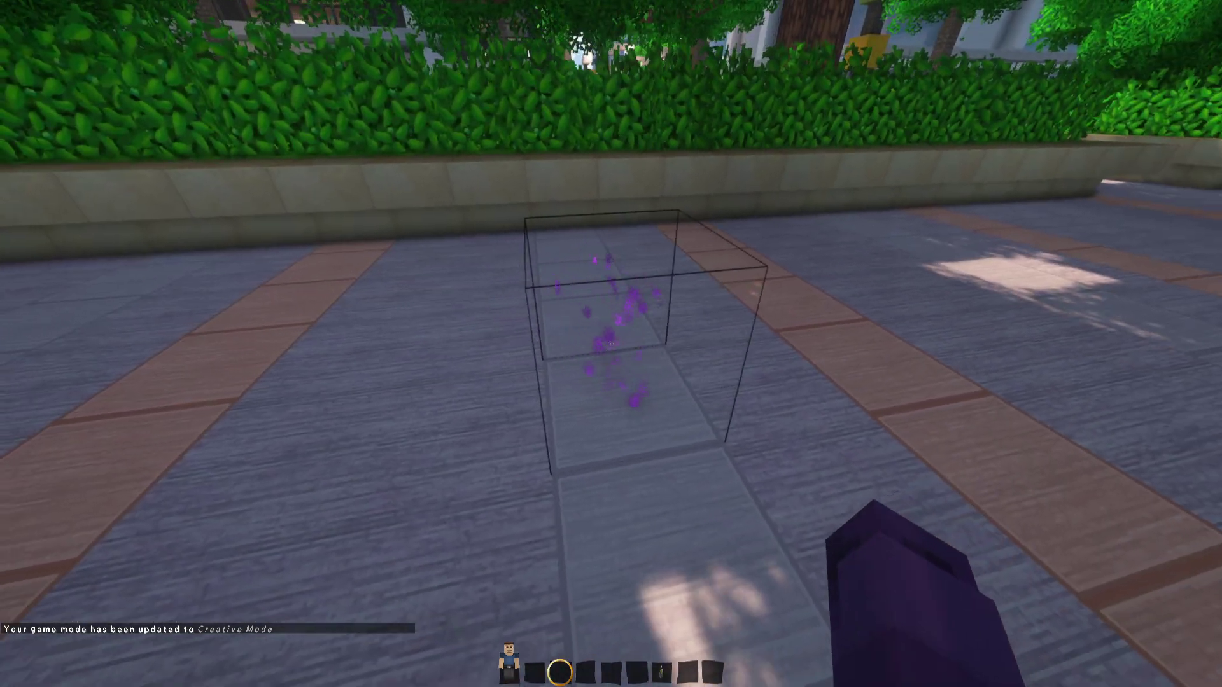
# - Switch the Particle morph's vanilla particle type to magicCrit and inspect the particles up close and from around the block
pyautogui.rightClick(605, 345)
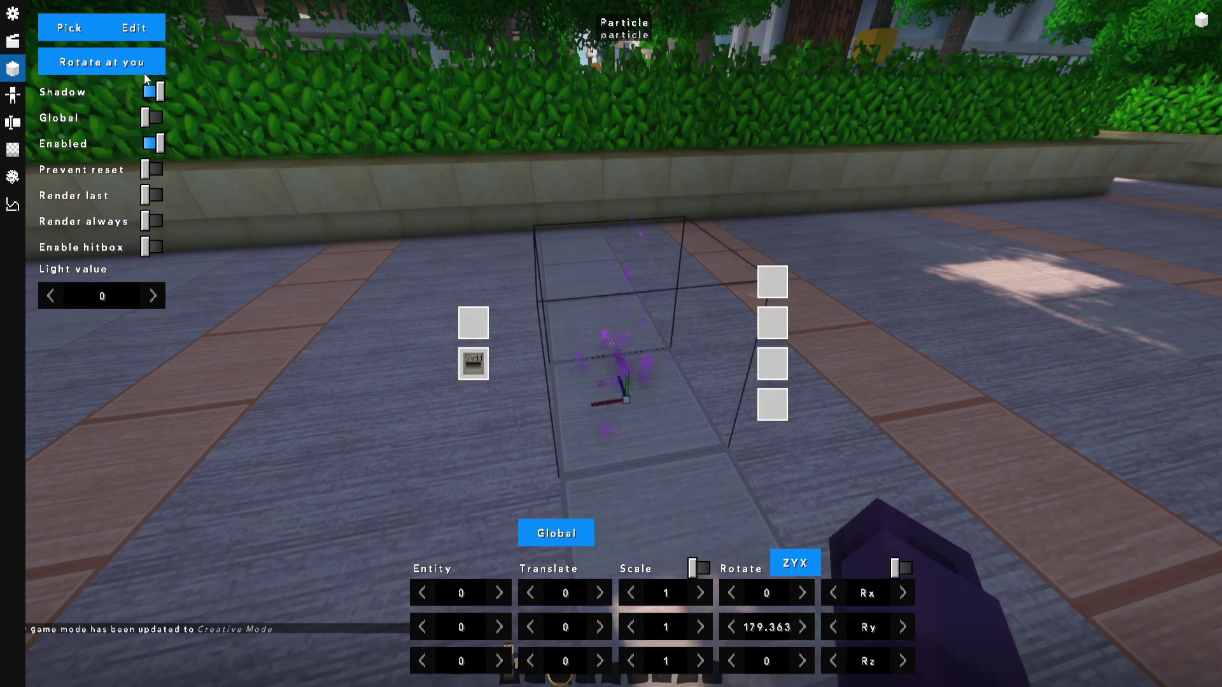
pyautogui.click(131, 36)
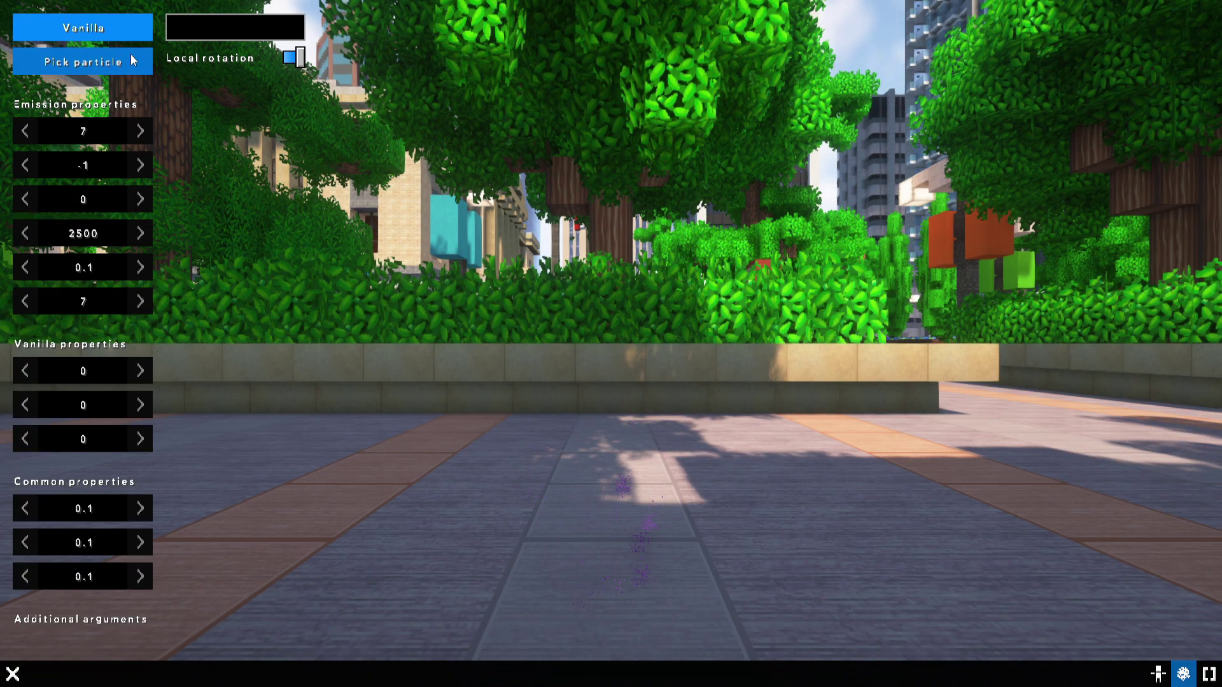
pyautogui.click(131, 54)
pyautogui.scroll(-2, 105, 132)
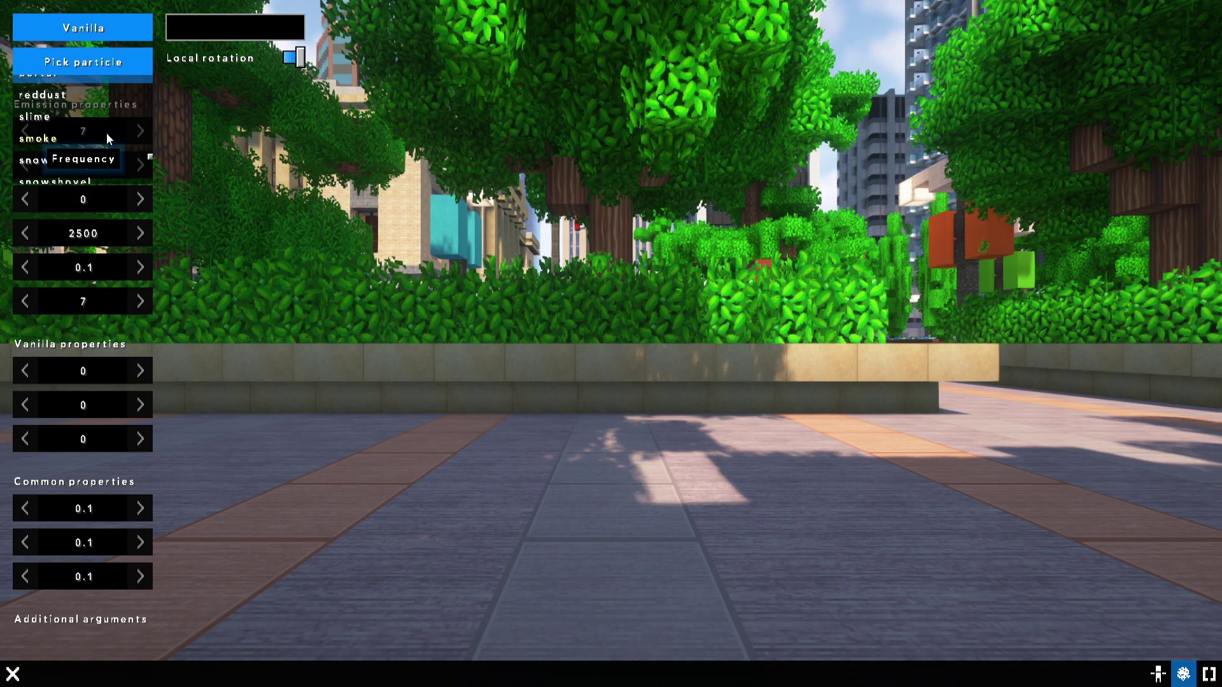
pyautogui.scroll(-9, 61, 144)
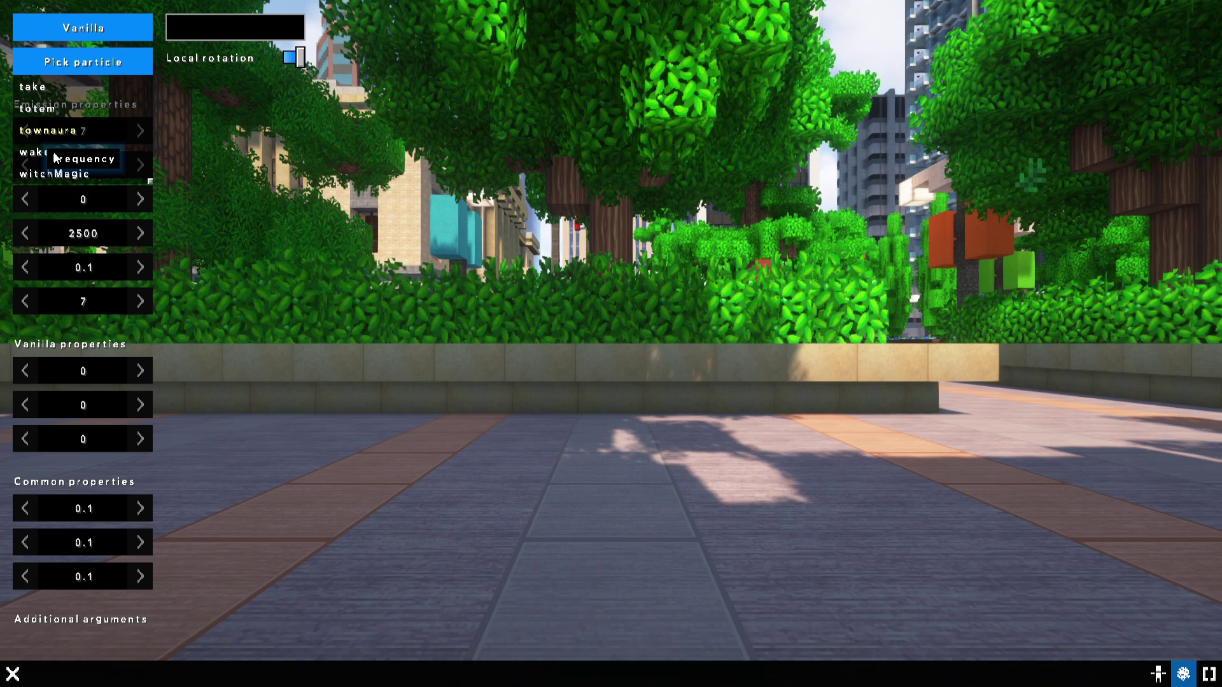
pyautogui.scroll(9, 75, 175)
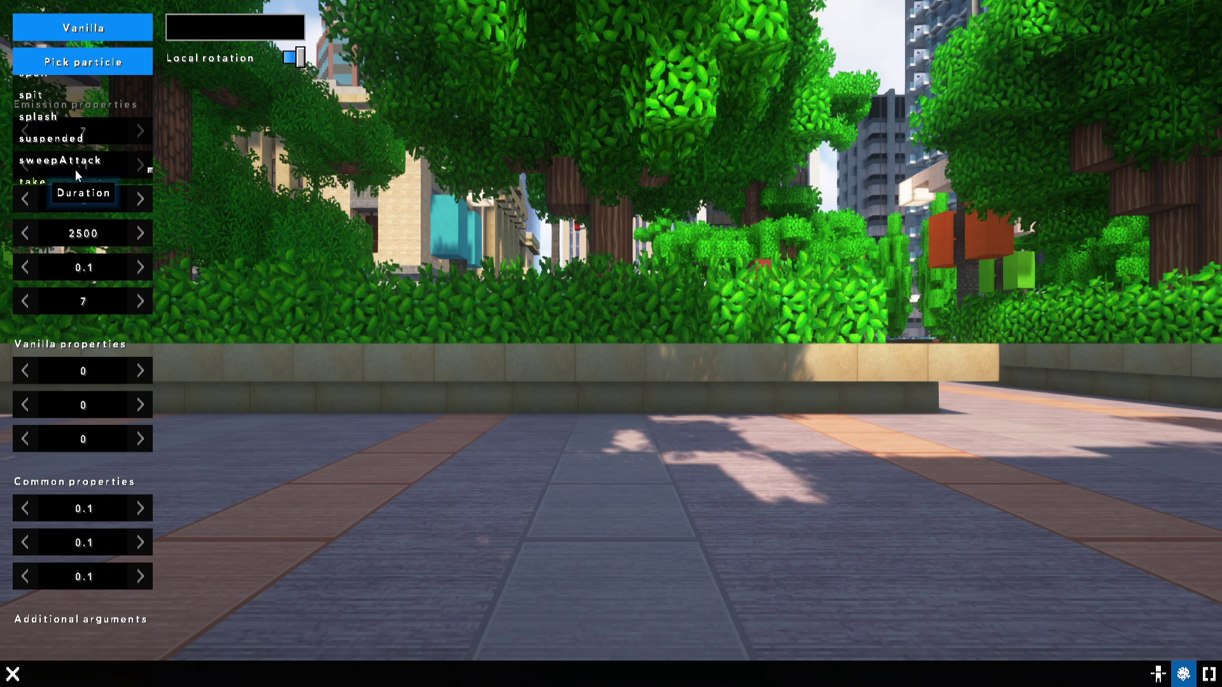
pyautogui.scroll(7, 75, 173)
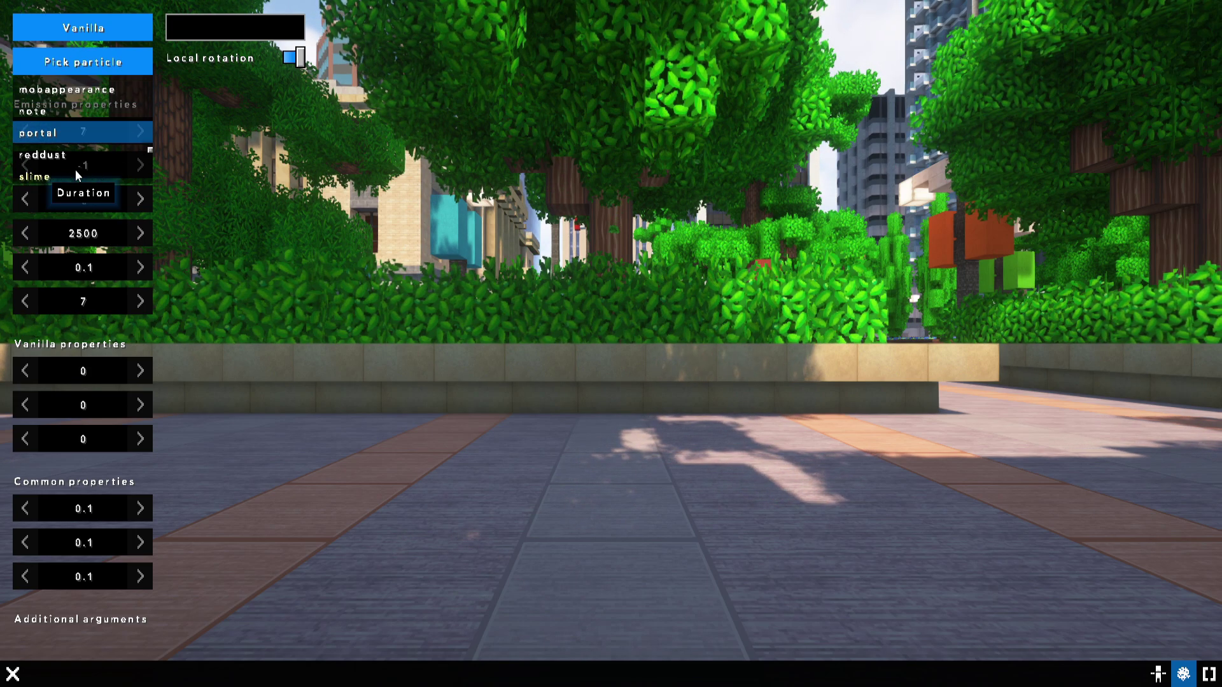
pyautogui.scroll(3, 75, 170)
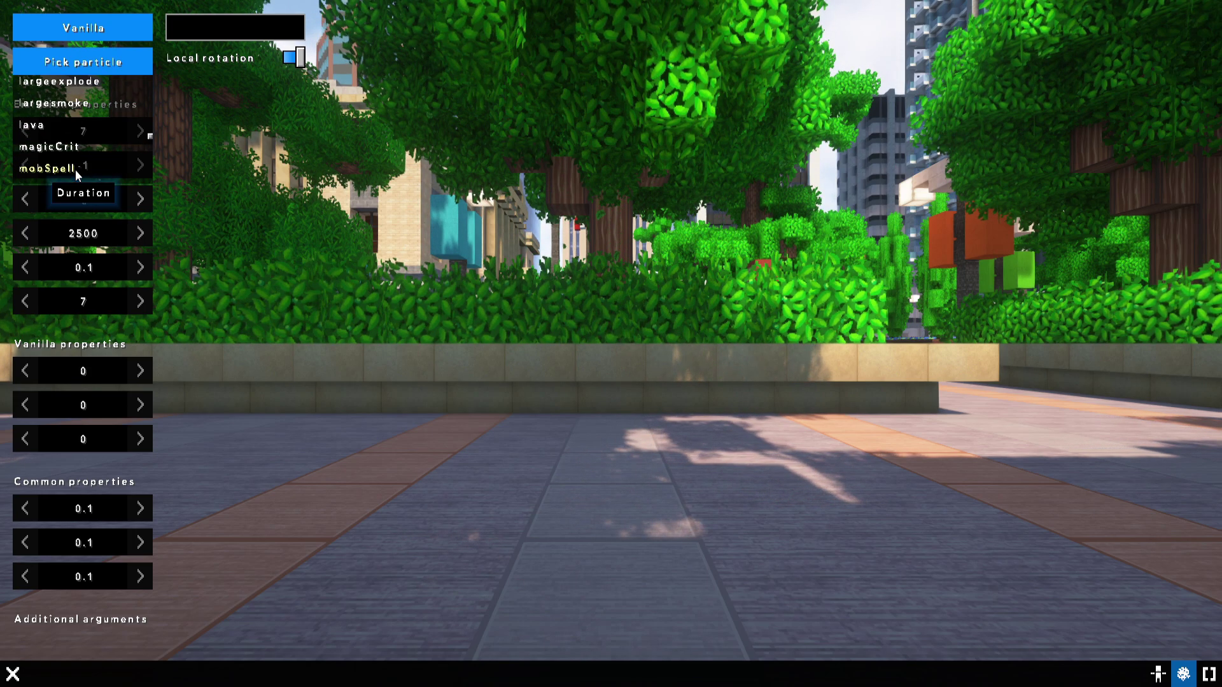
pyautogui.press('Escape')
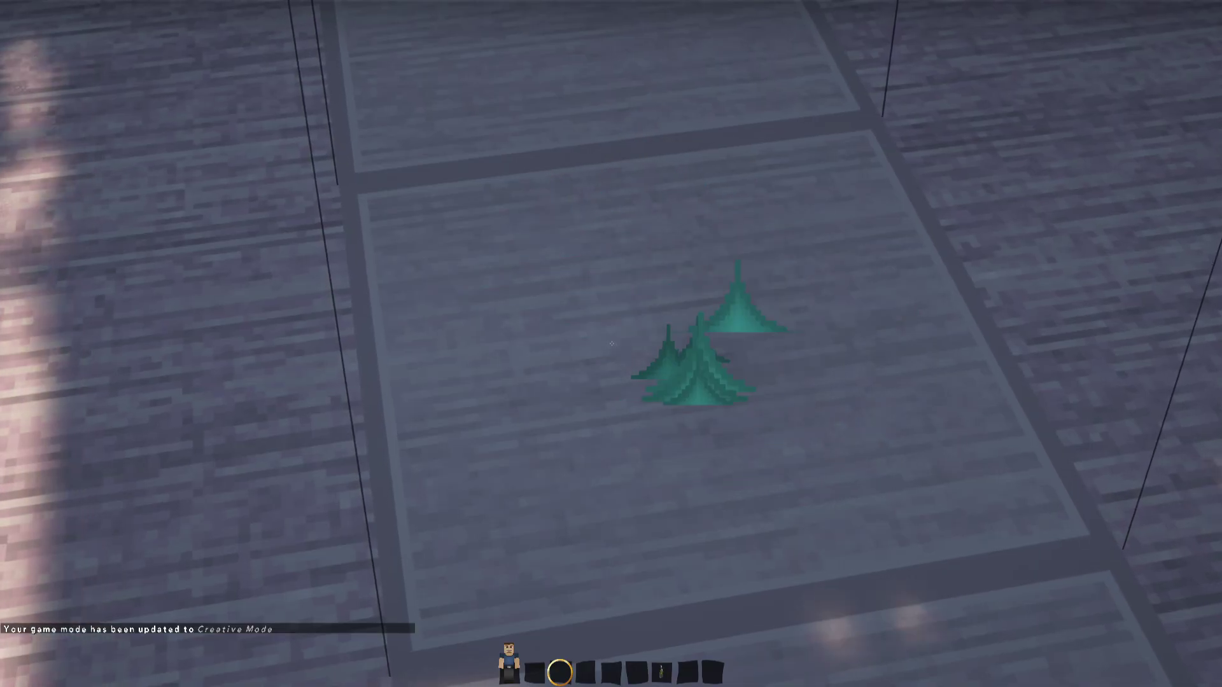
pyautogui.press('c')
pyautogui.press('d')
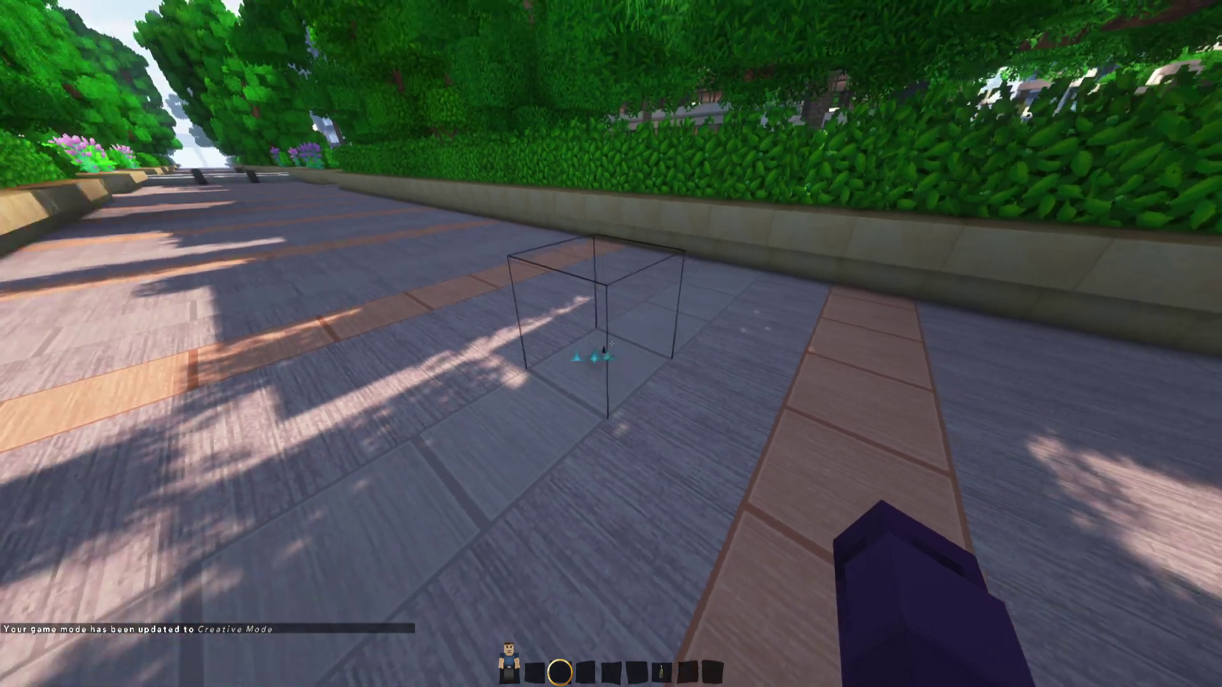
pyautogui.press('a')
pyautogui.press('s')
pyautogui.press('w')
pyautogui.press('d')
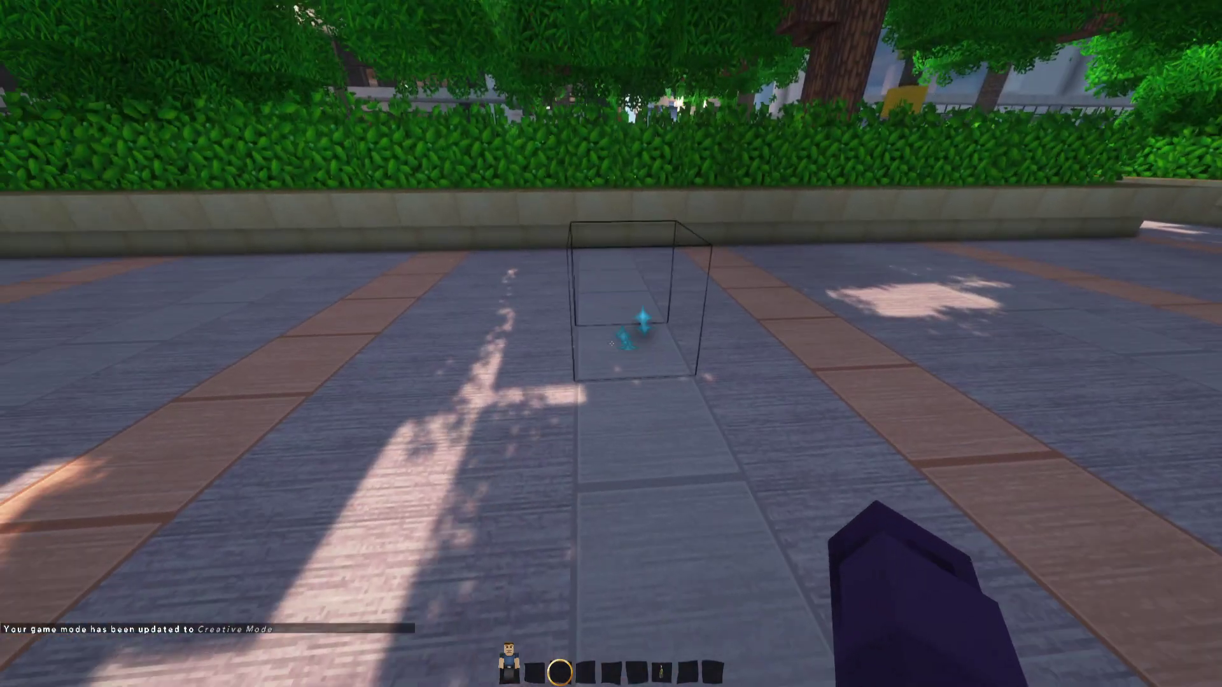
# - Replace the particle model block with a new one and open the Blockbuster extra Image morph on it for editing
pyautogui.click(611, 344)
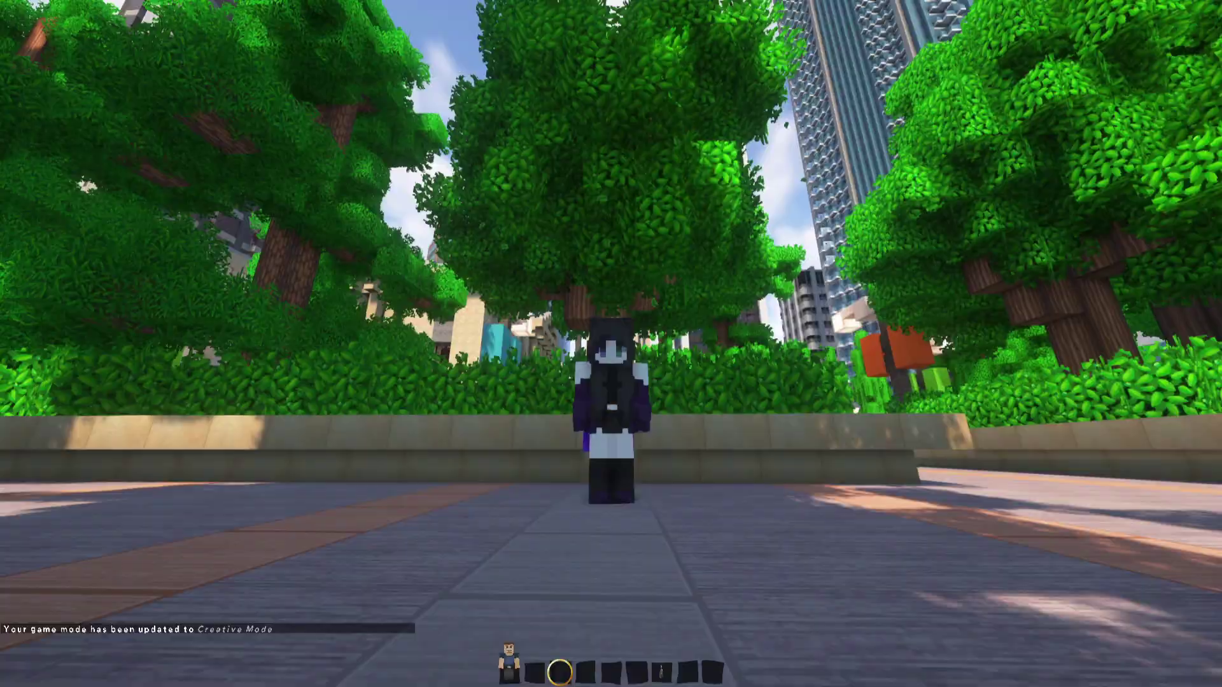
pyautogui.press('F5')
pyautogui.press('1')
pyautogui.rightClick(611, 344)
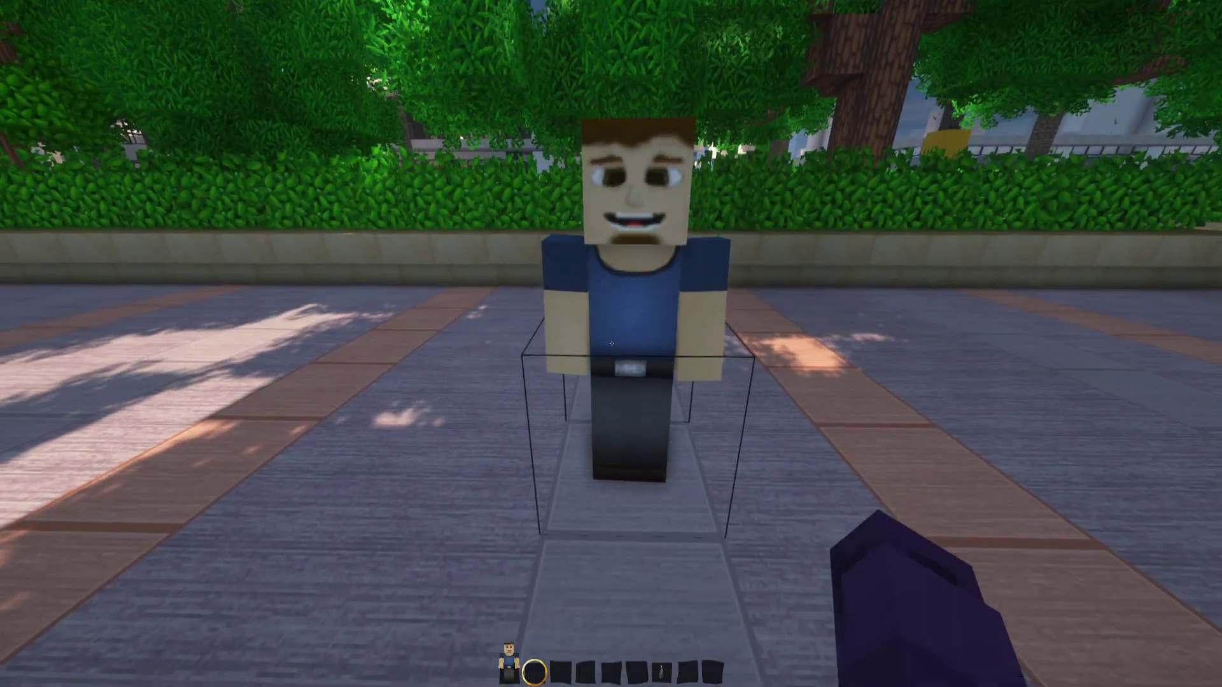
pyautogui.rightClick(611, 344)
pyautogui.click(82, 32)
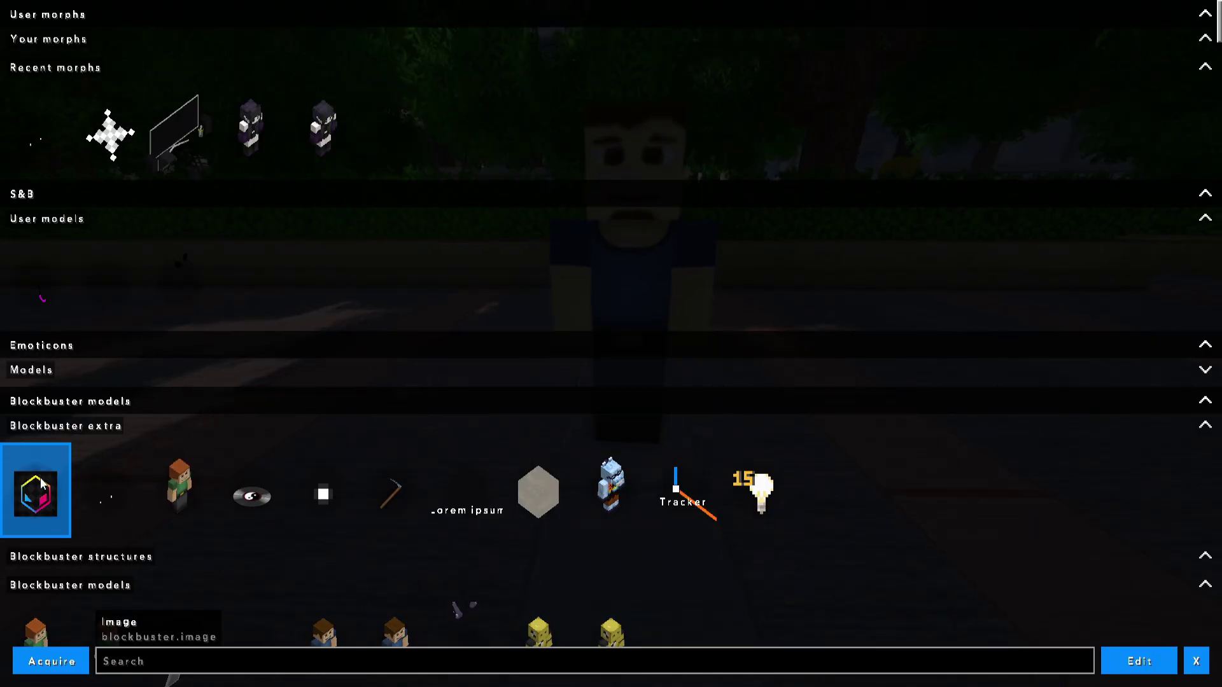
pyautogui.click(1138, 661)
# - Set the Image morph's texture to LoveSickRP.png from the Image model folder and adjust the image's translation
pyautogui.click(135, 28)
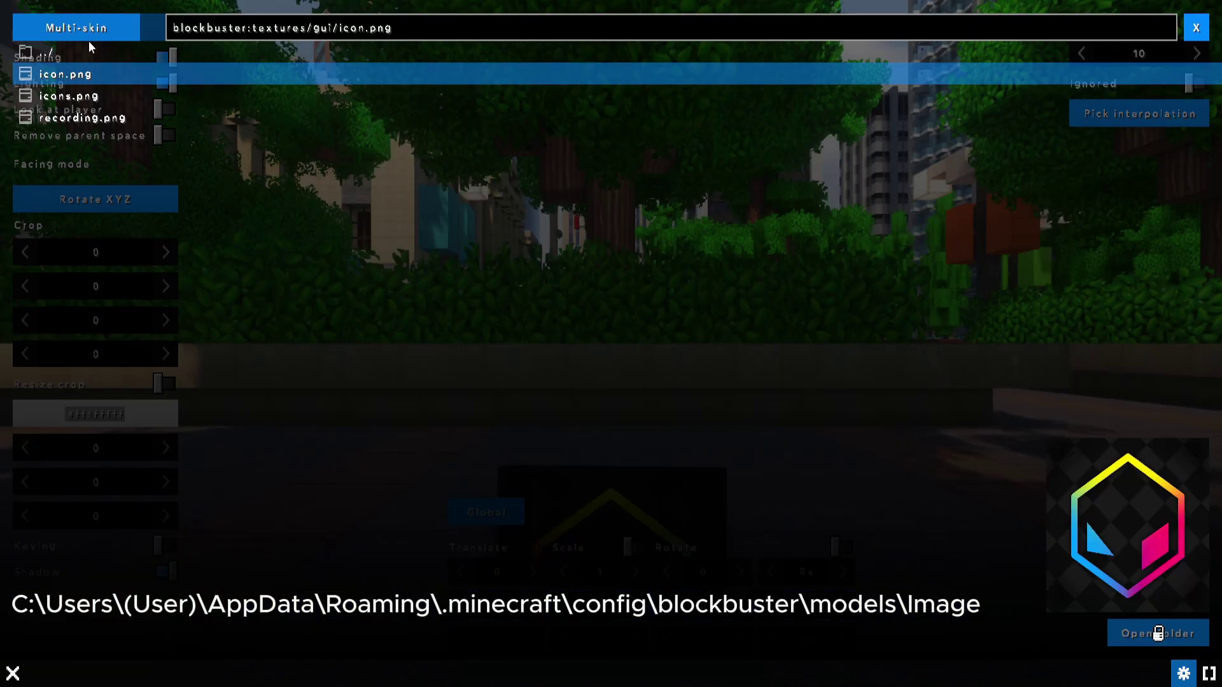
pyautogui.click(67, 56)
pyautogui.click(66, 57)
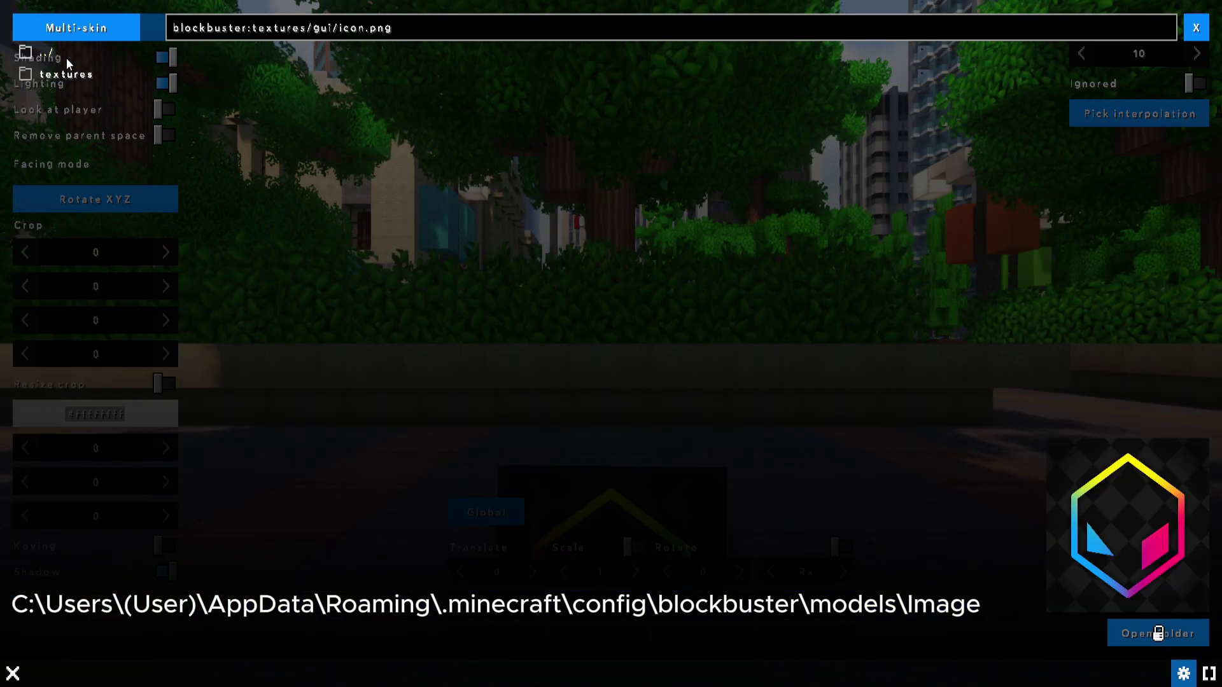
pyautogui.click(66, 57)
pyautogui.click(66, 57)
pyautogui.click(86, 184)
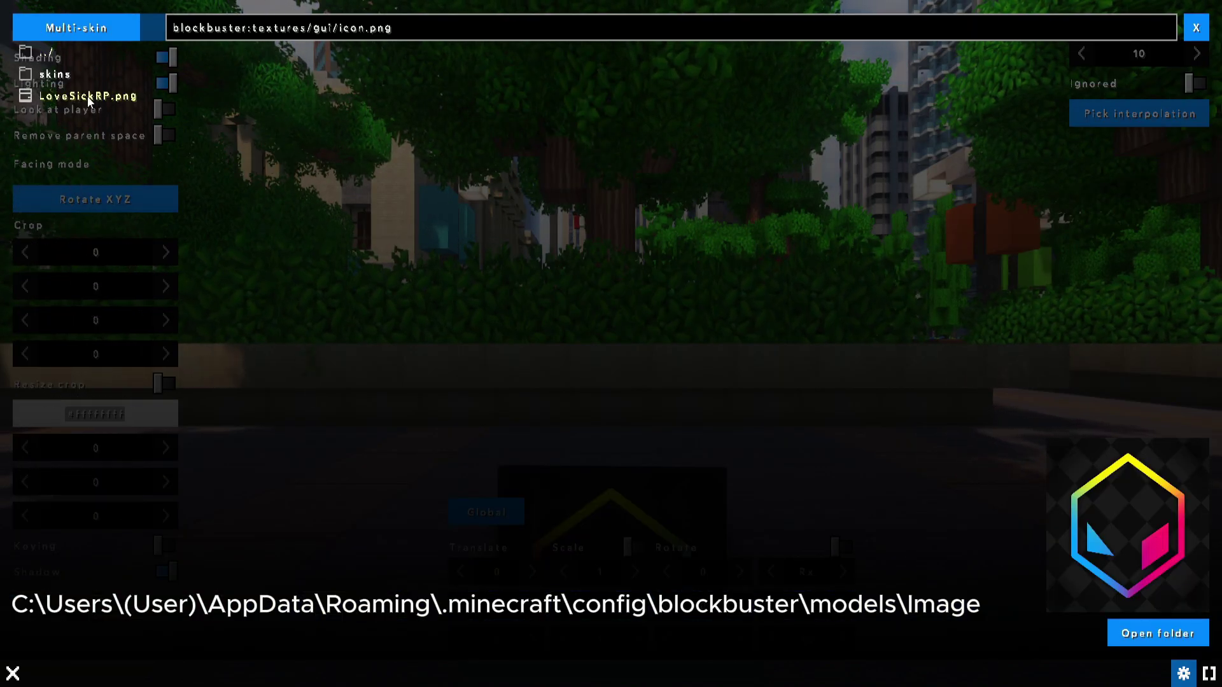
pyautogui.click(87, 97)
pyautogui.press('Escape')
pyautogui.moveTo(532, 610); pyautogui.dragTo(581, 600)
pyautogui.press('Escape')
pyautogui.press('Escape')
pyautogui.press('w')
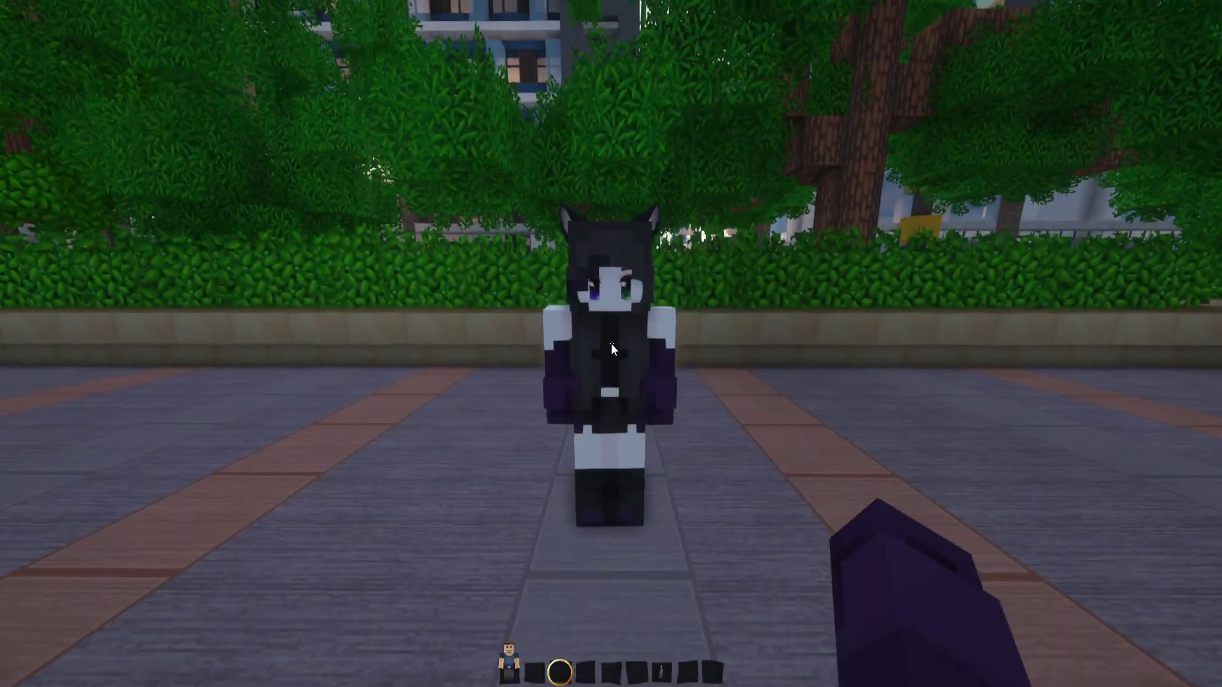
# - Rebind the Metamorph controls, assigning Demorph to GRAVE and Open creative morph menu to PERIOD
pyautogui.press('Escape')
pyautogui.click(560, 292)
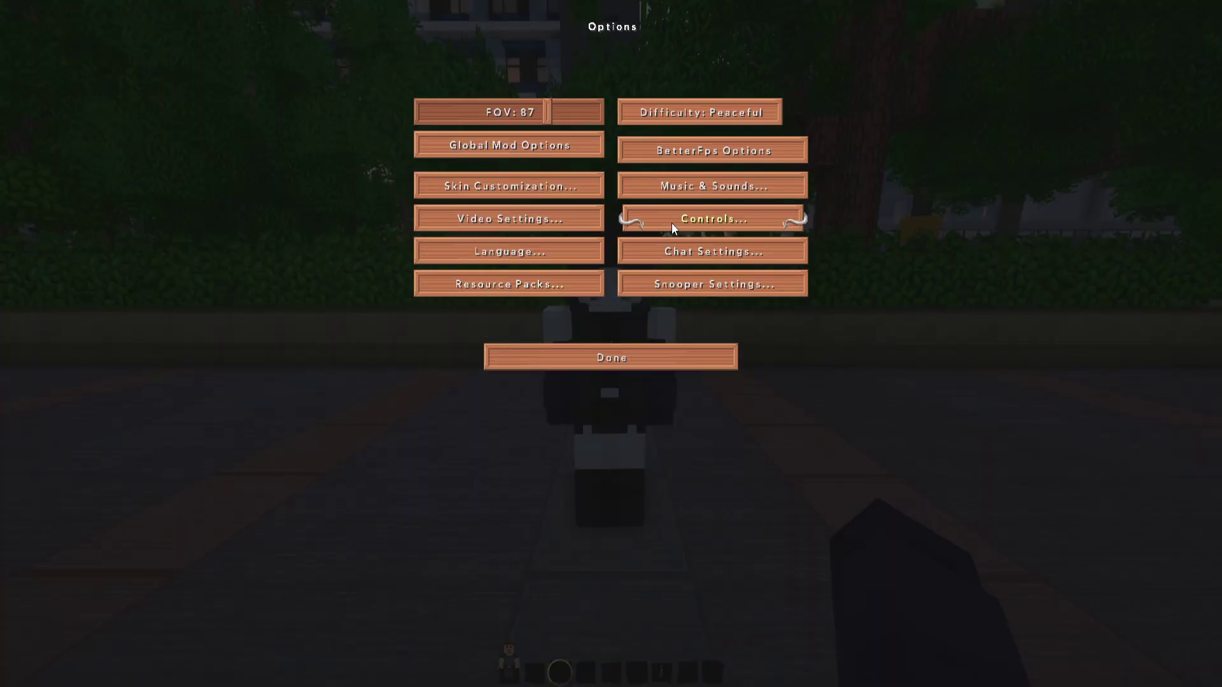
pyautogui.click(671, 223)
pyautogui.moveTo(849, 101); pyautogui.dragTo(790, 438)
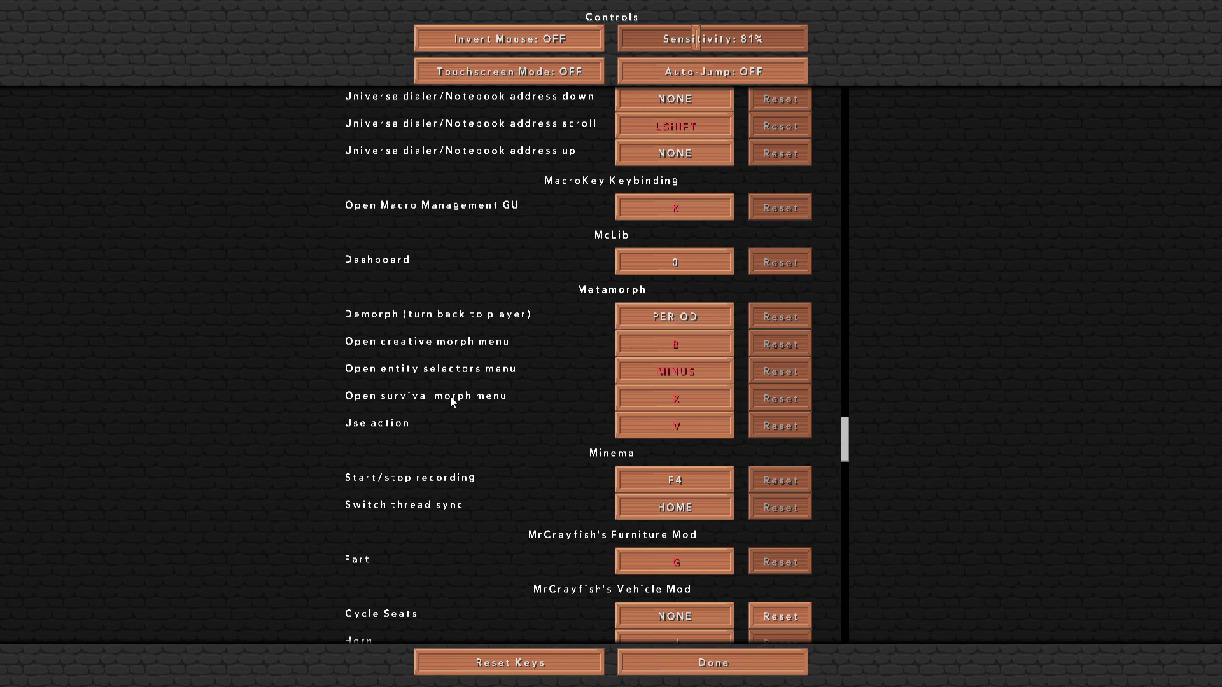
pyautogui.click(660, 316)
pyautogui.press('`')
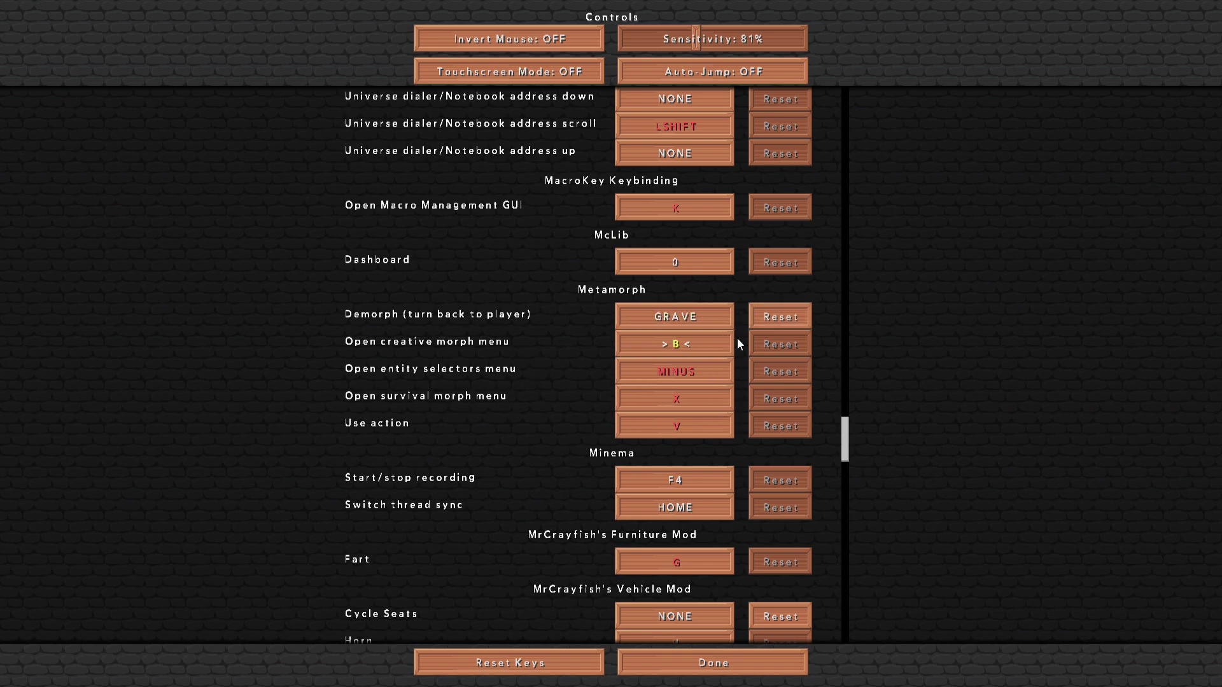
pyautogui.press('.')
pyautogui.click(682, 659)
pyautogui.press('Escape')
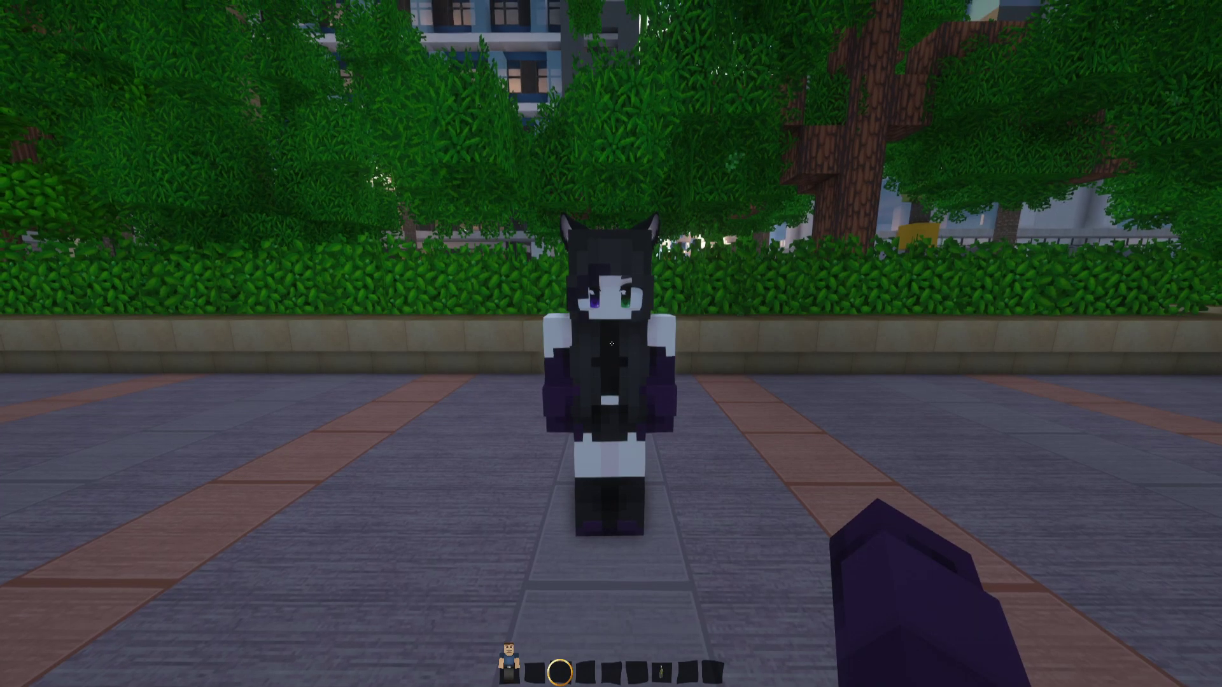
# - Morph the player into the recent Alex 3D character from the creative morph menu and view it from above
pyautogui.press('.')
pyautogui.click(334, 172)
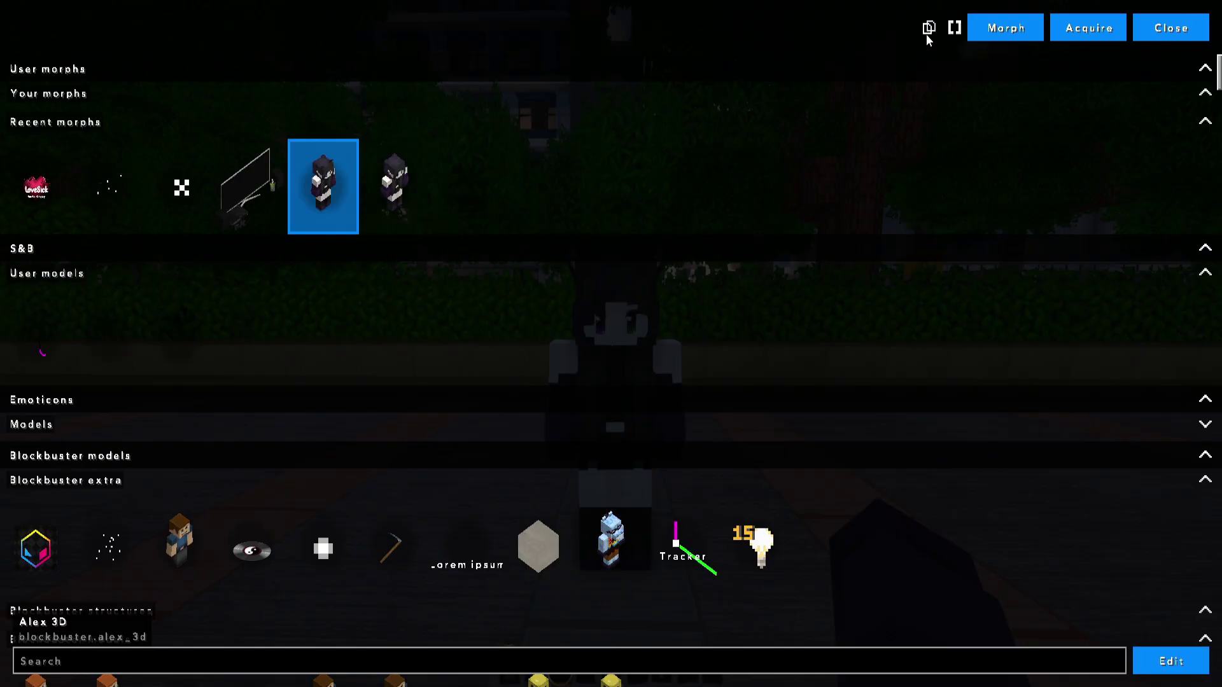
pyautogui.click(1021, 23)
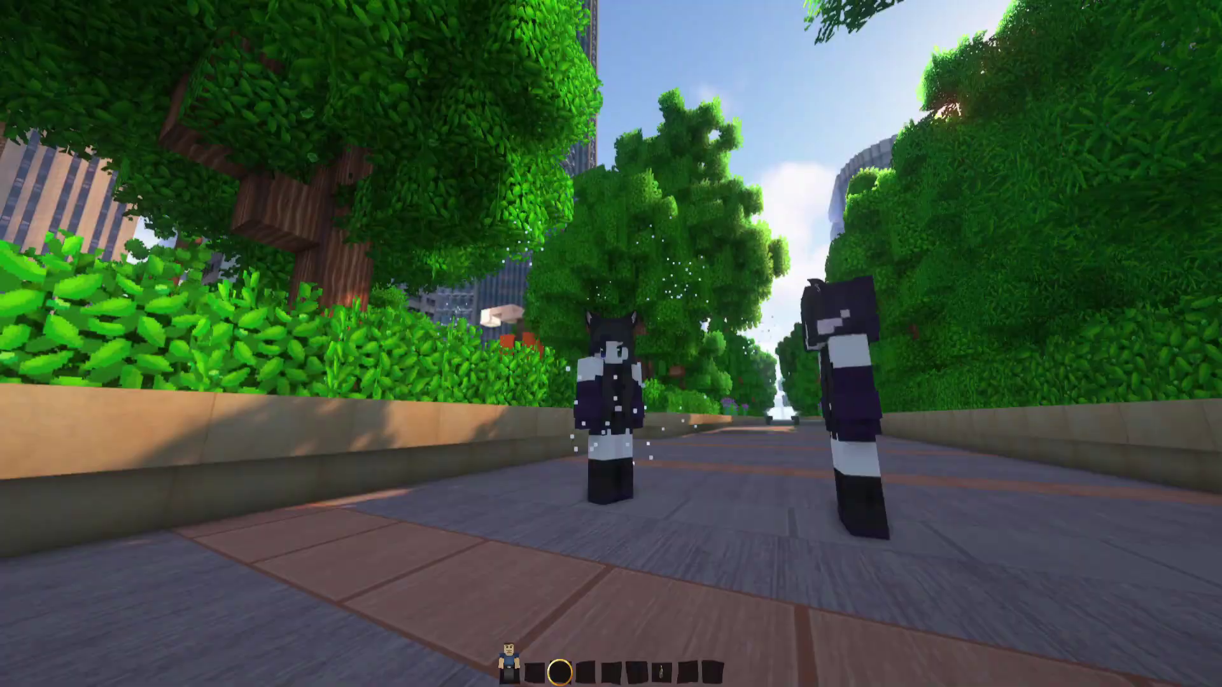
pyautogui.press('space')
pyautogui.press('space')
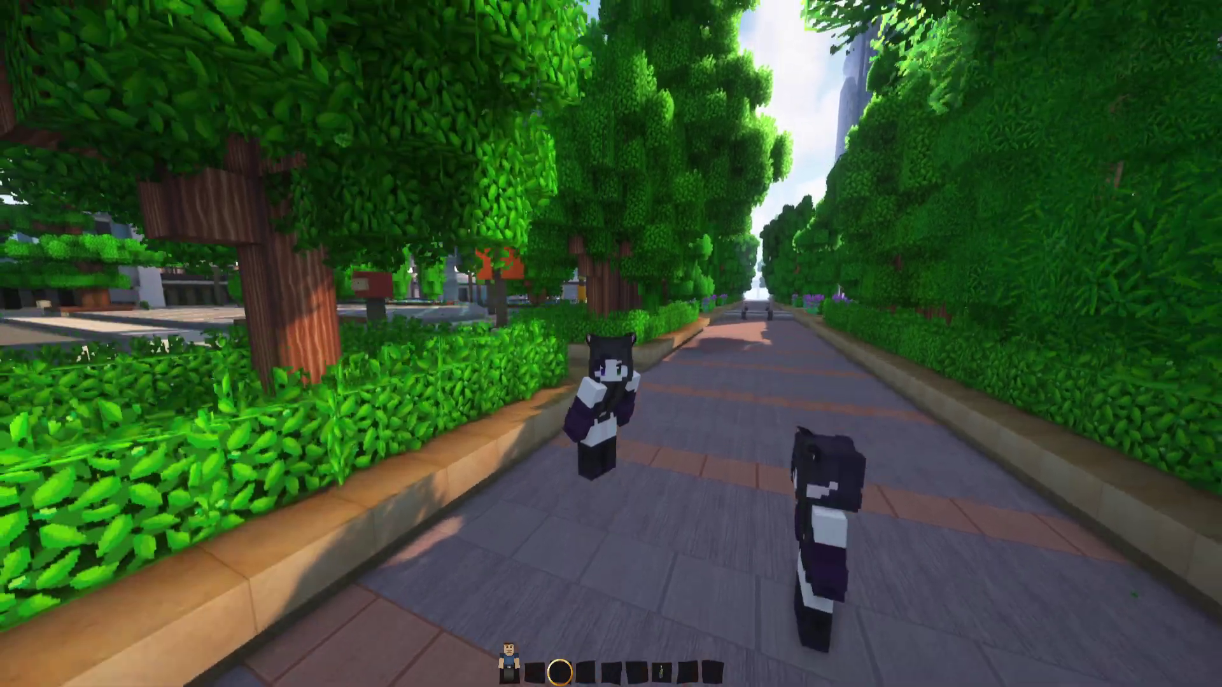